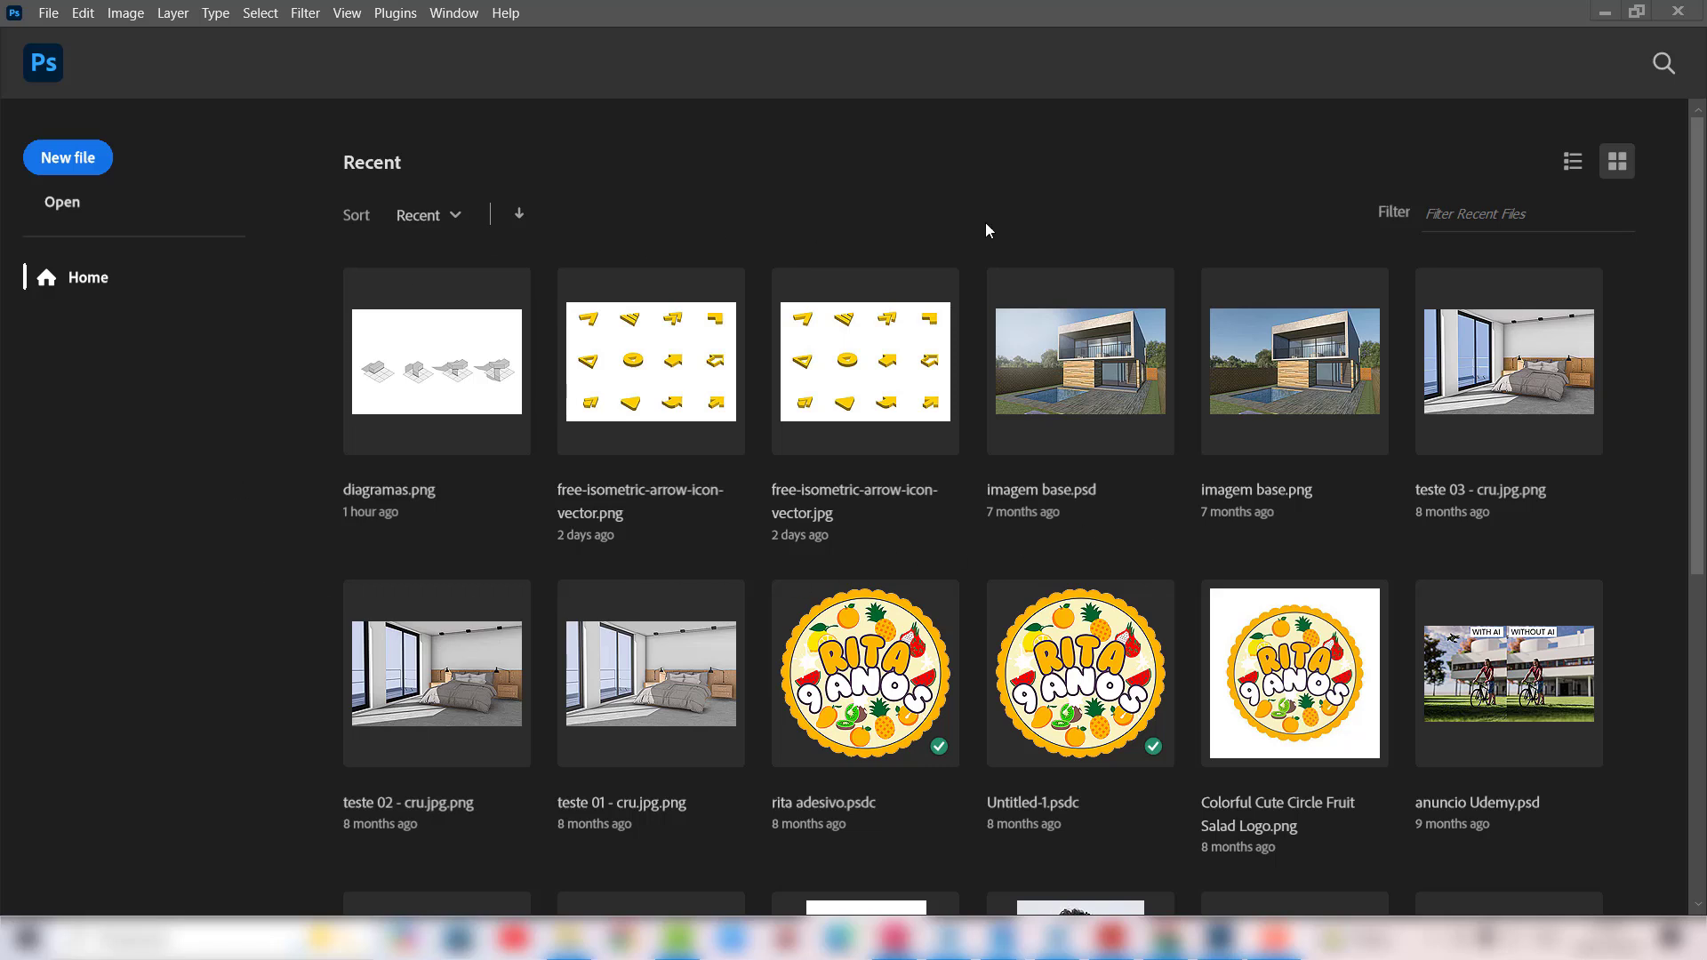
Step: Create a new document from the A4 print preset, 210 x 297 mm portrait at 300 pixels/inch with white background
{"action": "left_click", "coordinate": [64, 157]}
{"action": "left_click_drag", "start_coordinate": [520, 151], "coordinate": [761, 162]}
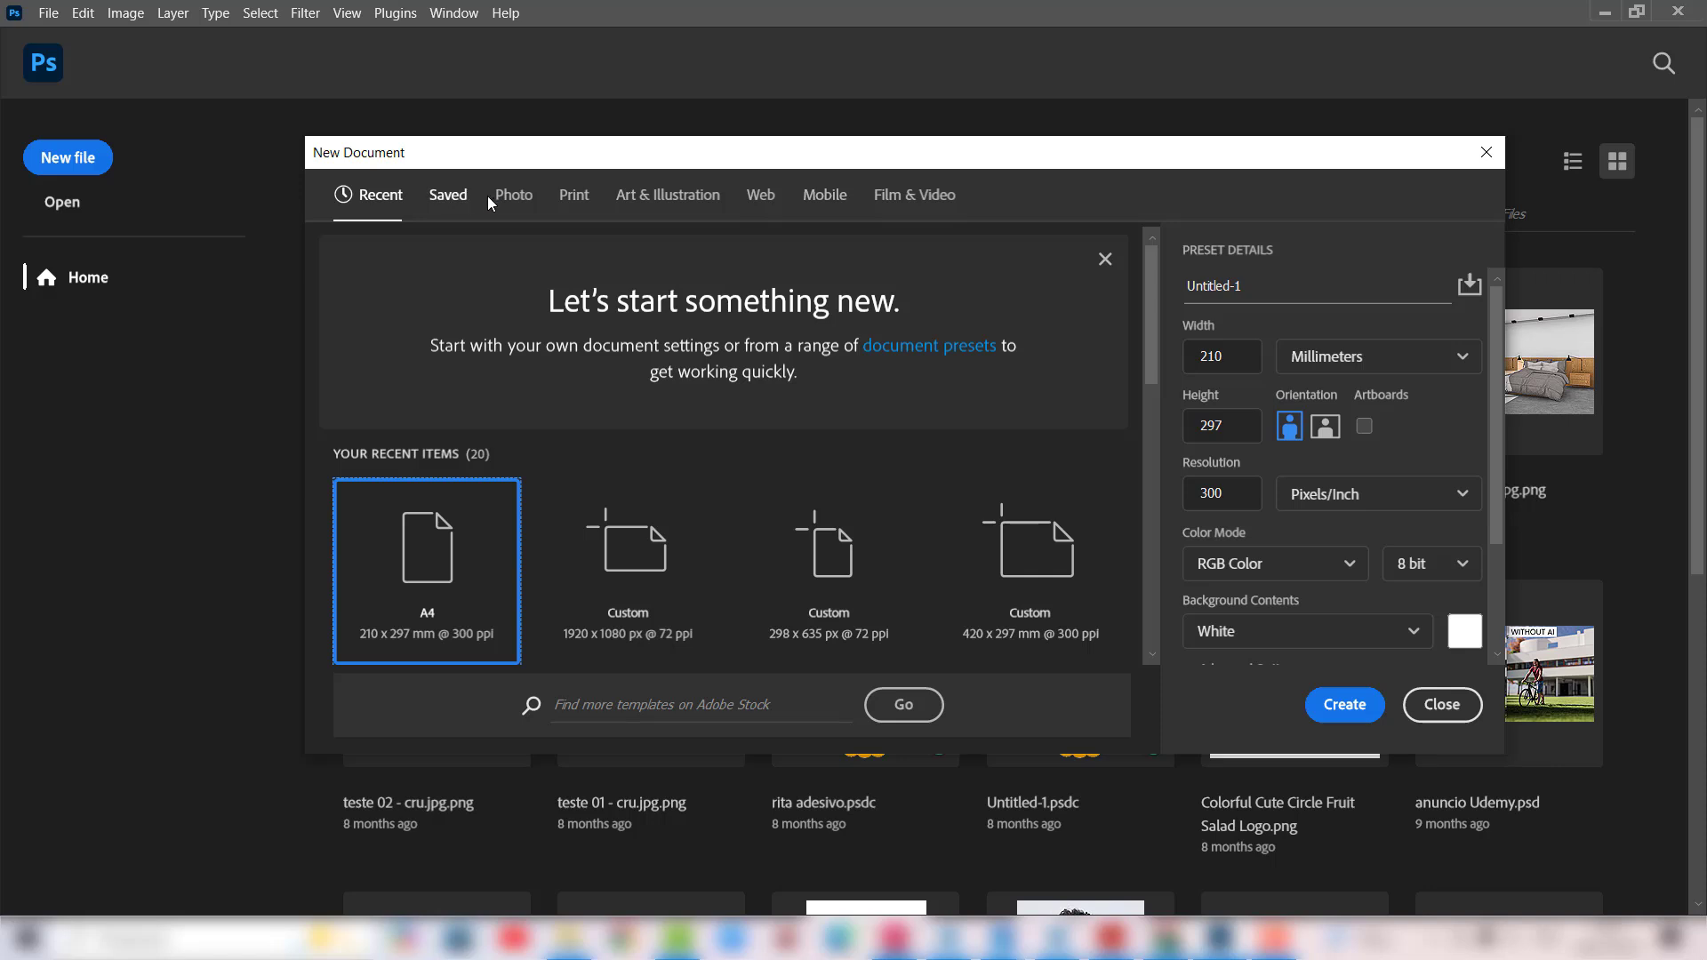
{"action": "left_click", "coordinate": [567, 197]}
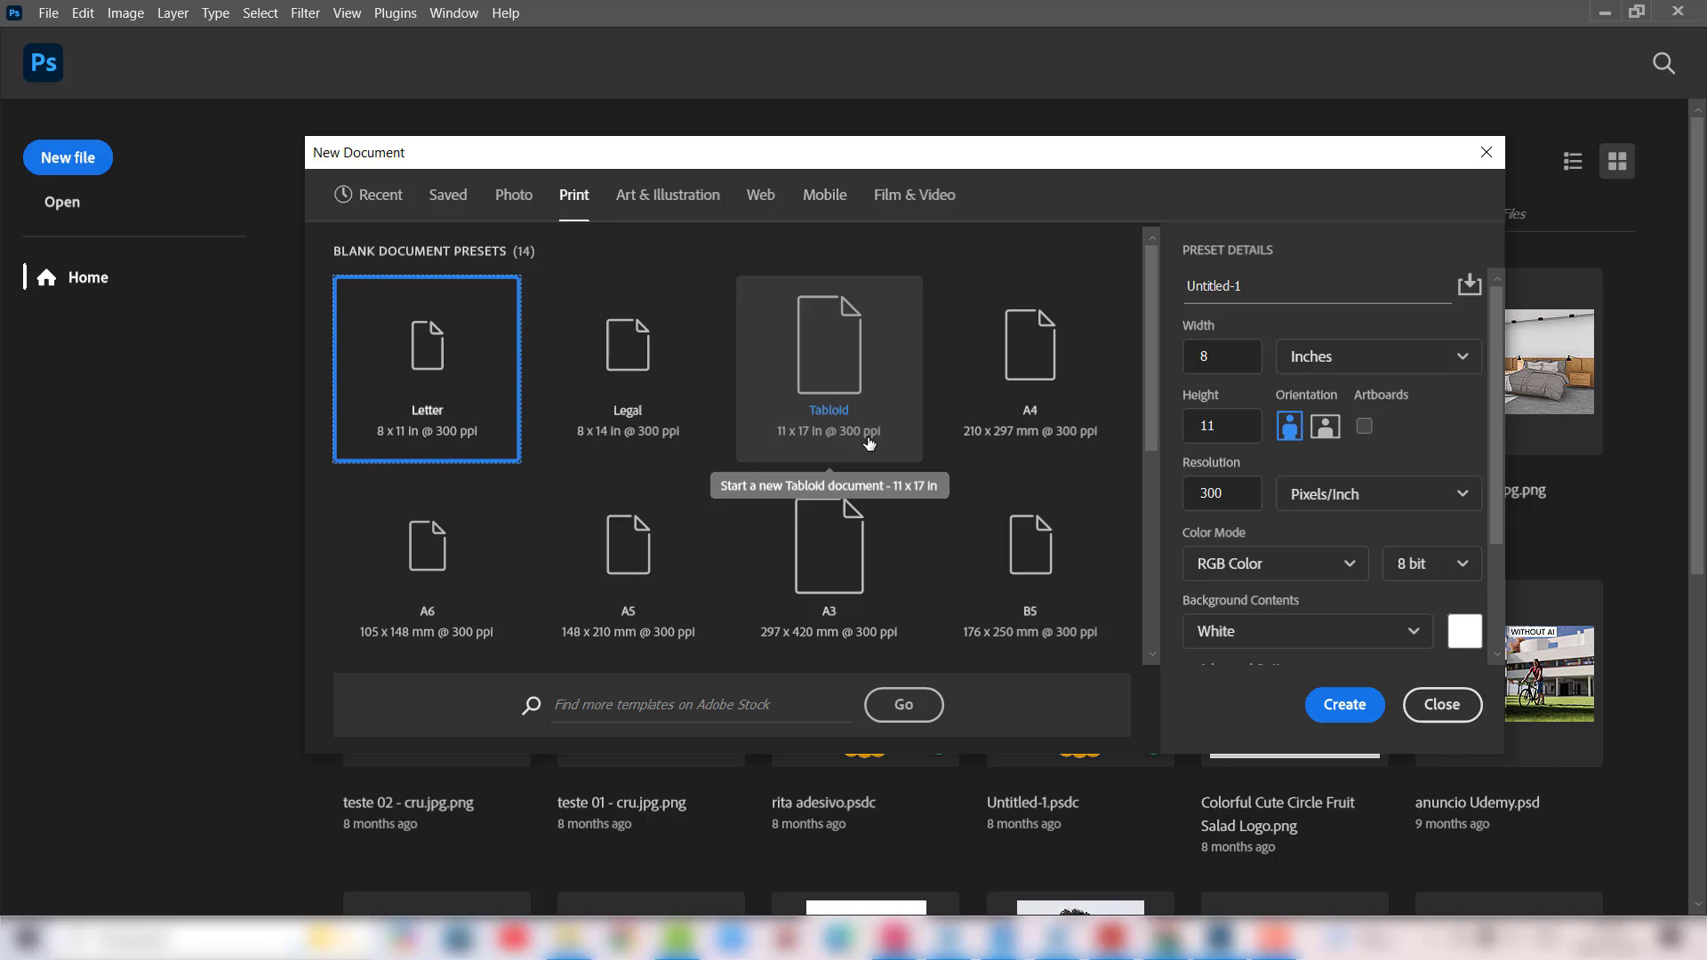
{"action": "left_click", "coordinate": [761, 199]}
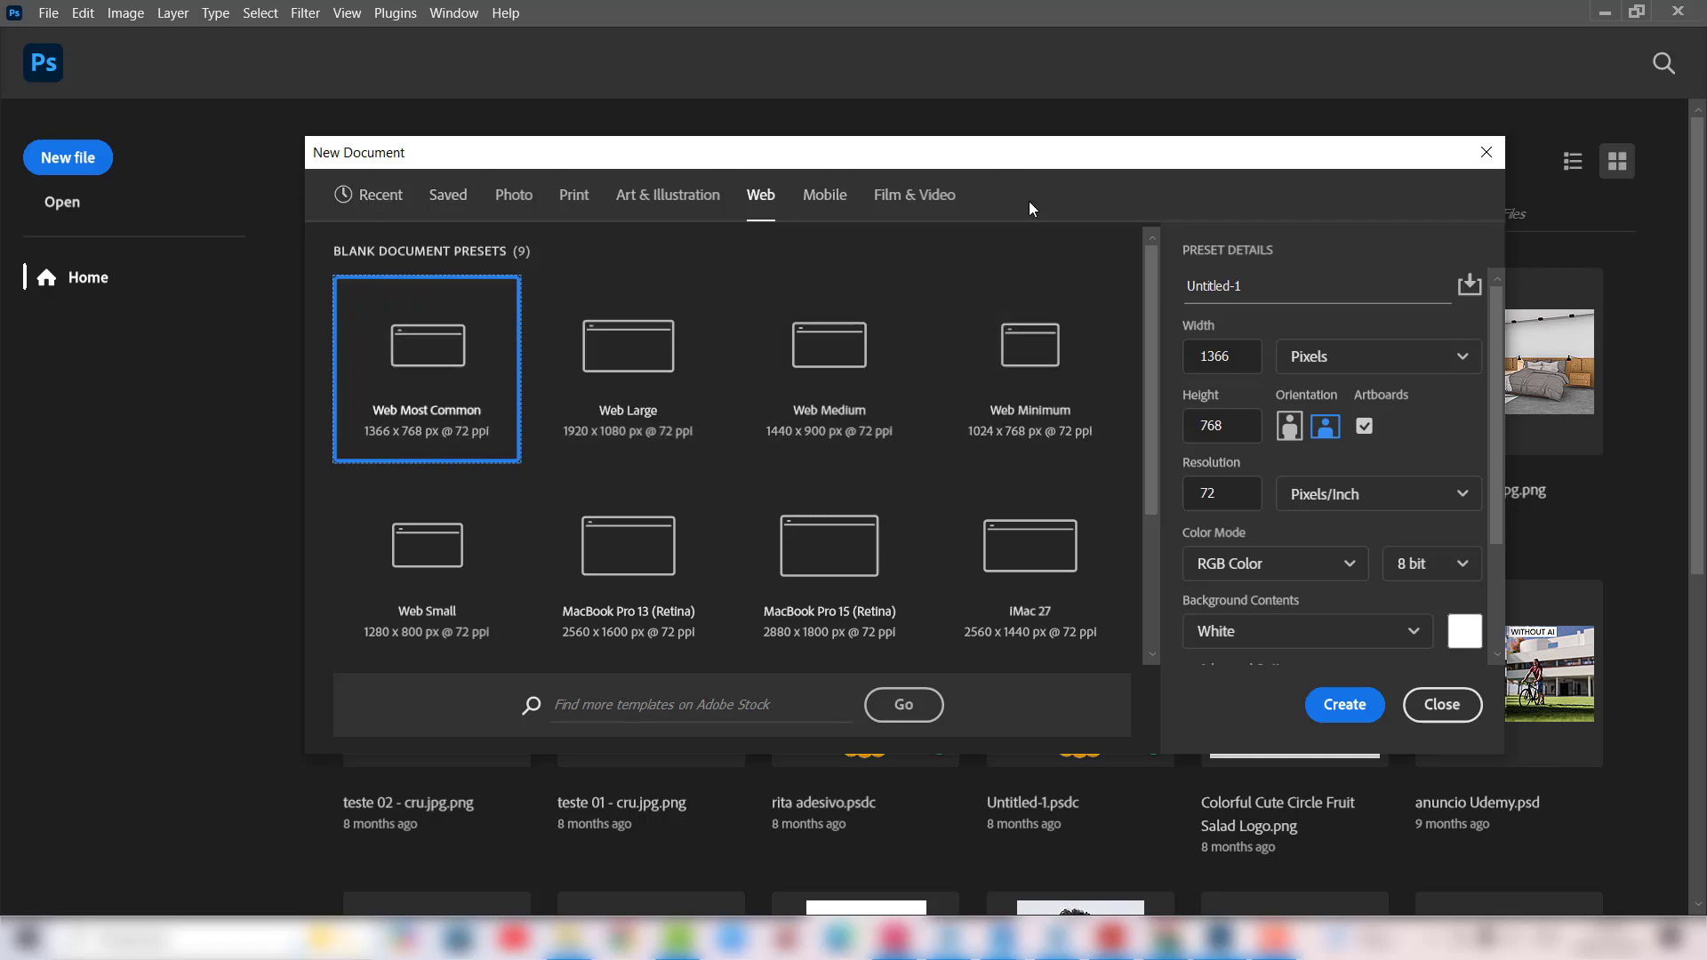
{"action": "left_click", "coordinate": [584, 198]}
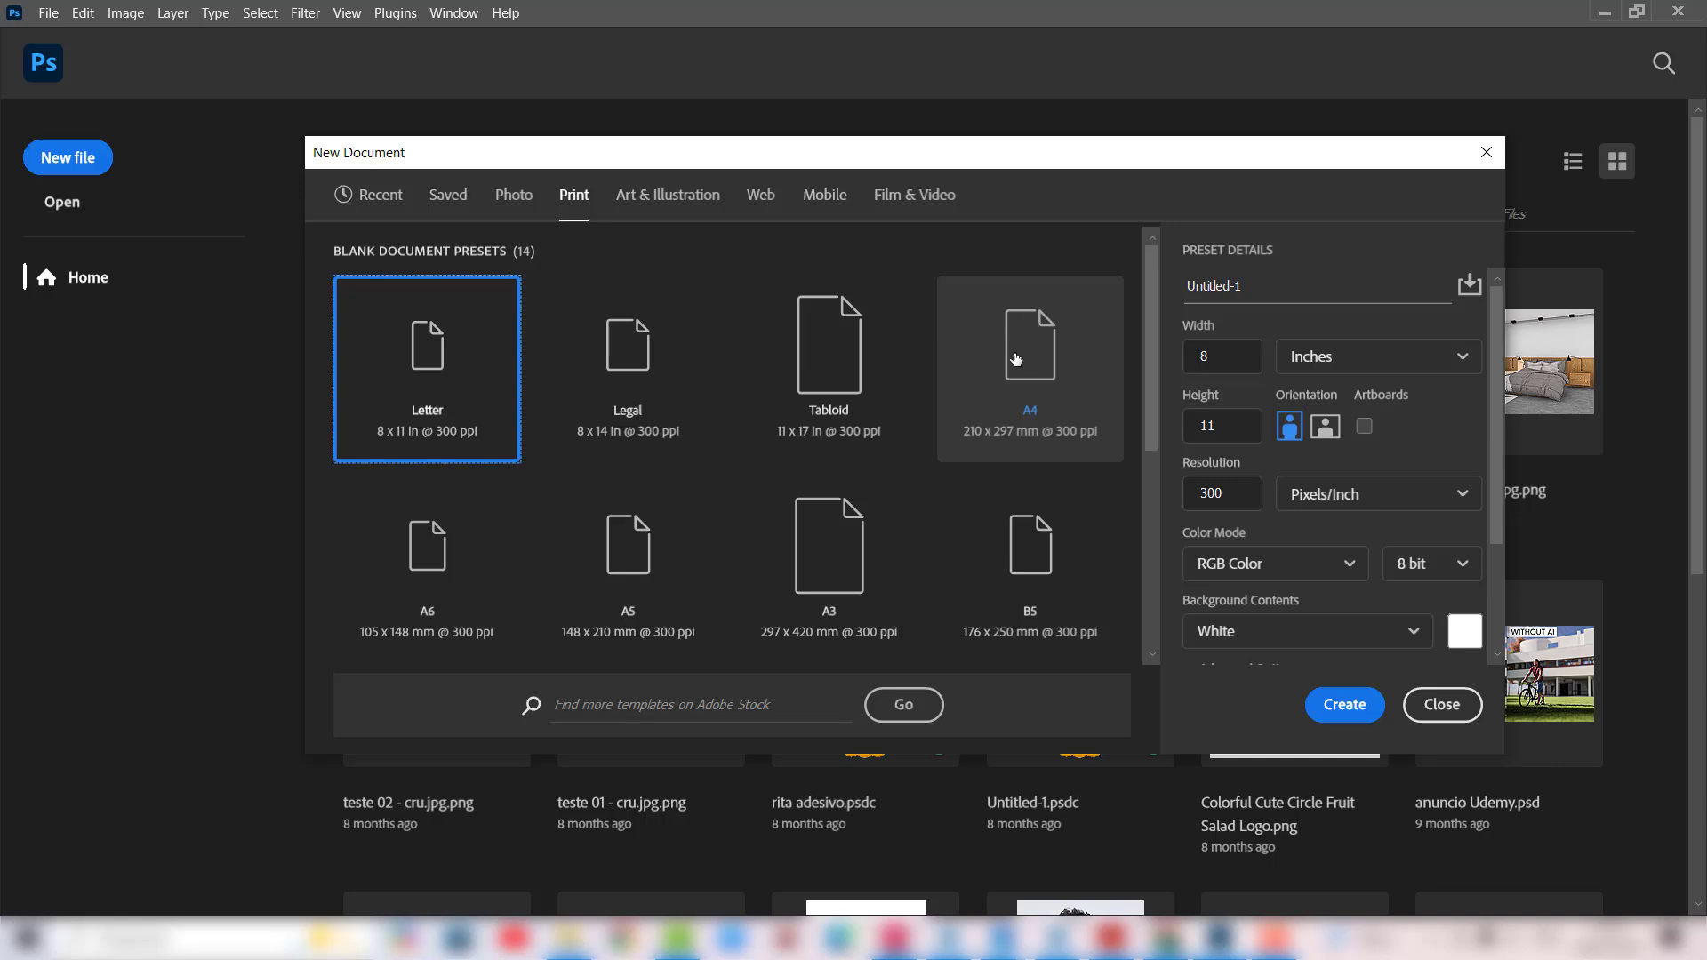
{"action": "left_click", "coordinate": [1058, 344]}
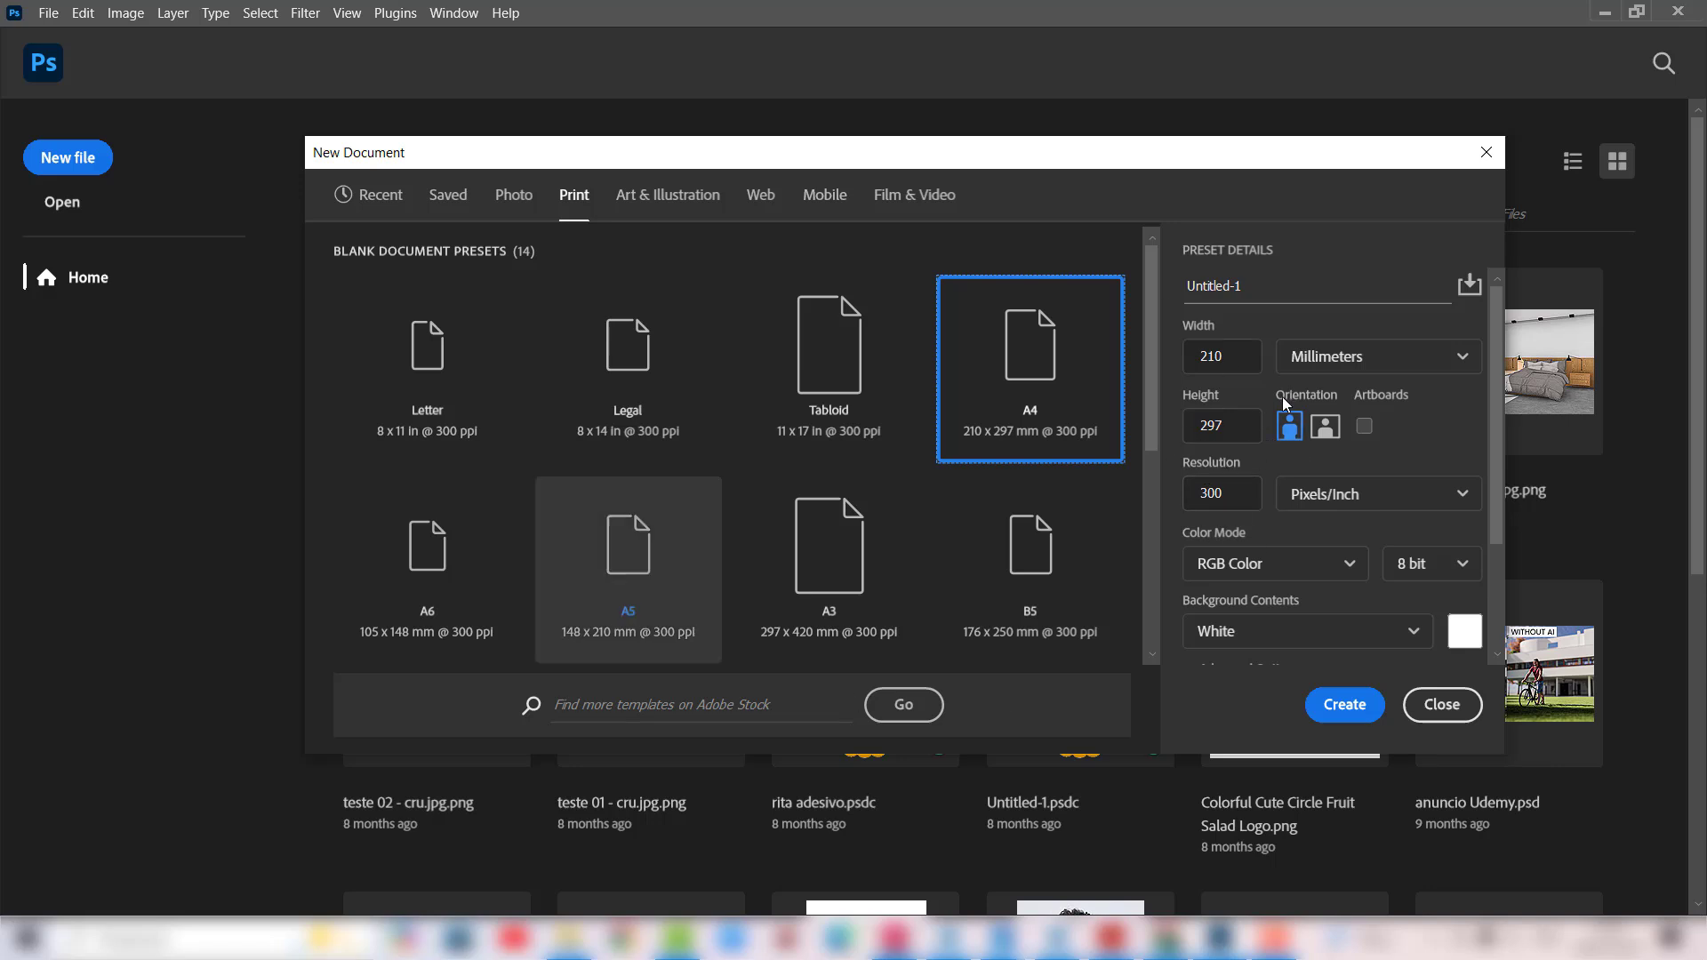
{"action": "left_click", "coordinate": [830, 562]}
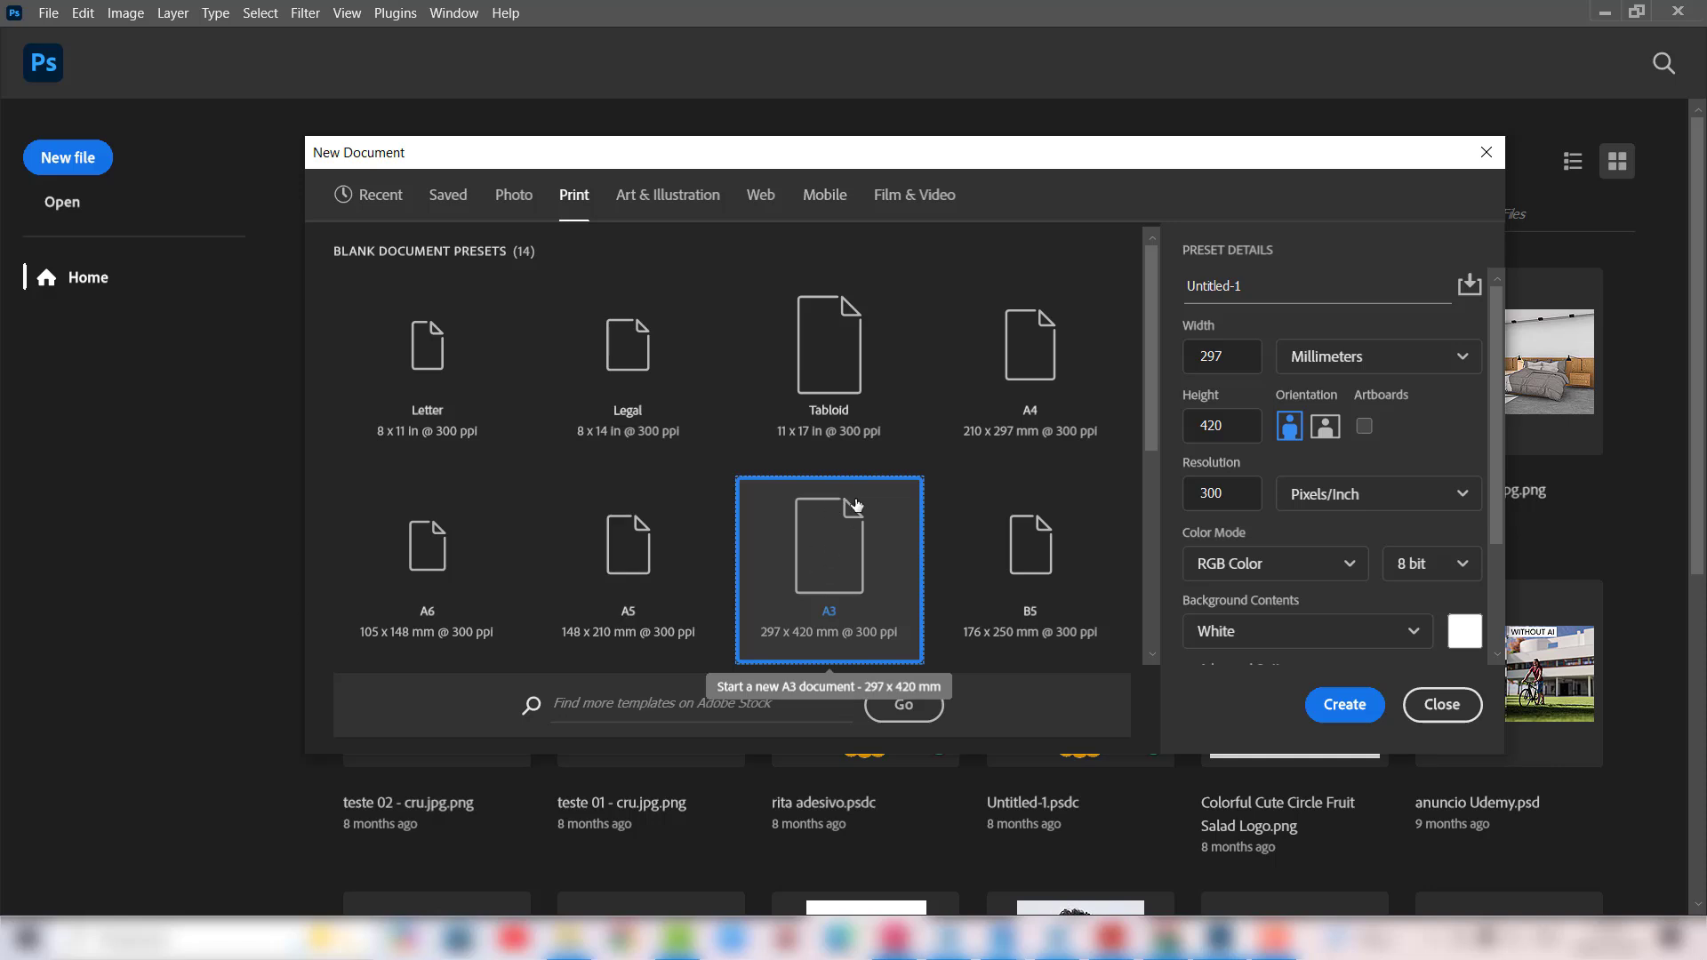
{"action": "left_click", "coordinate": [1014, 337]}
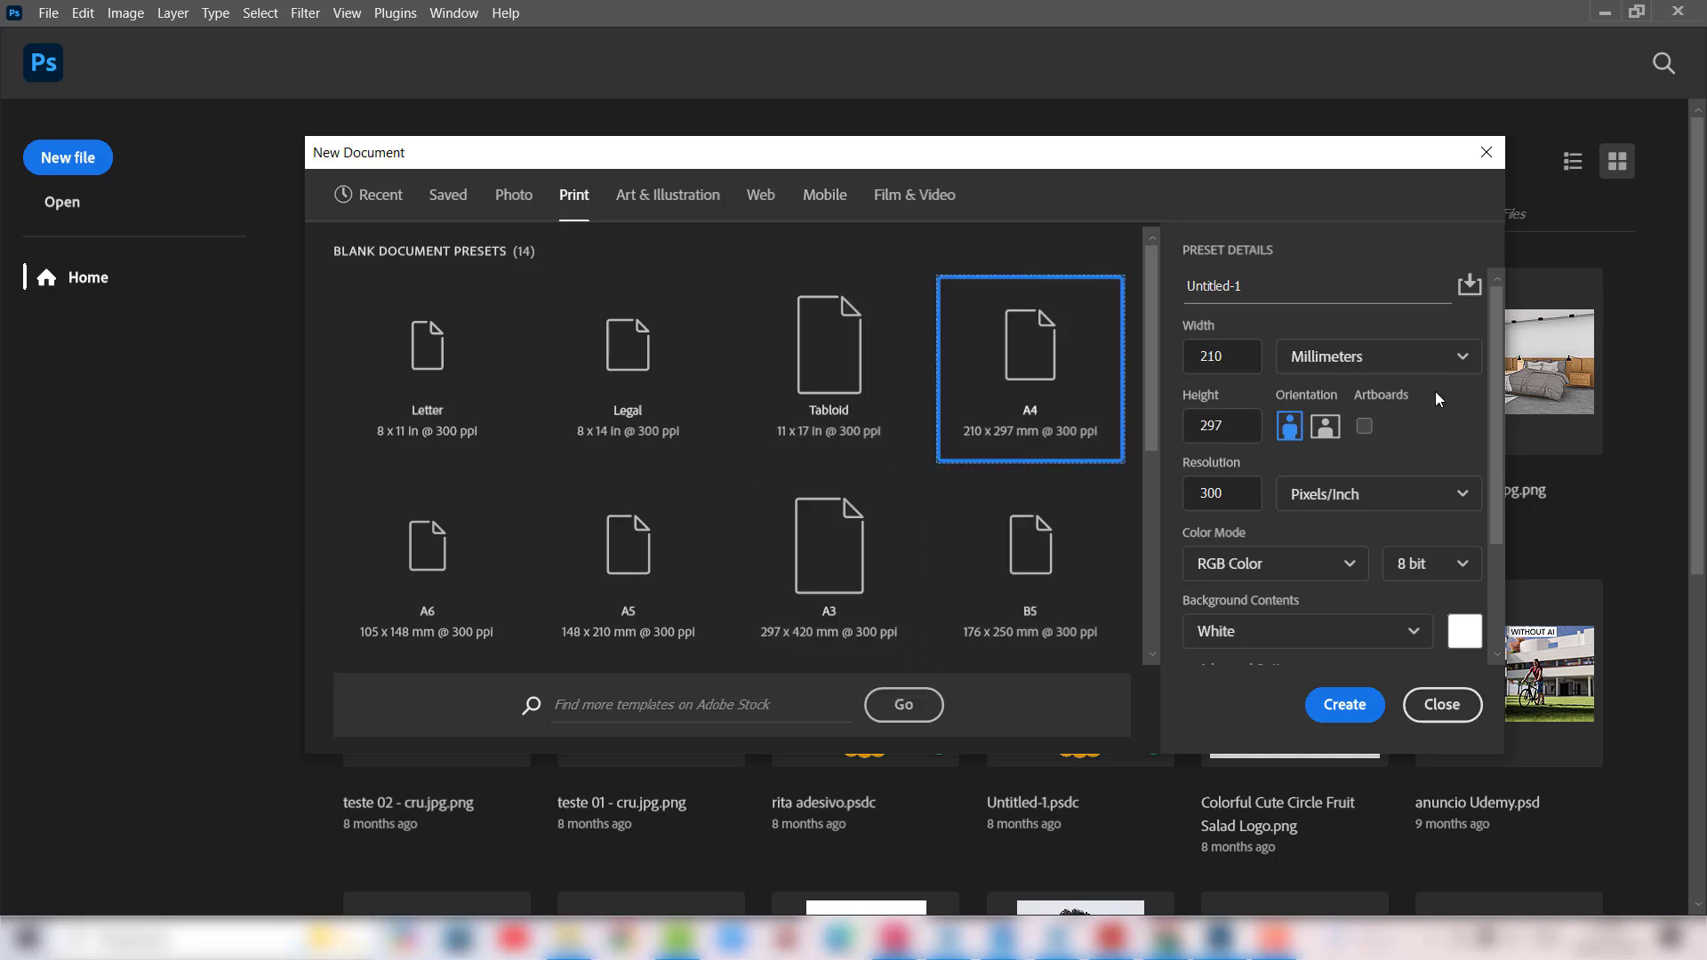
{"action": "left_click", "coordinate": [1343, 705]}
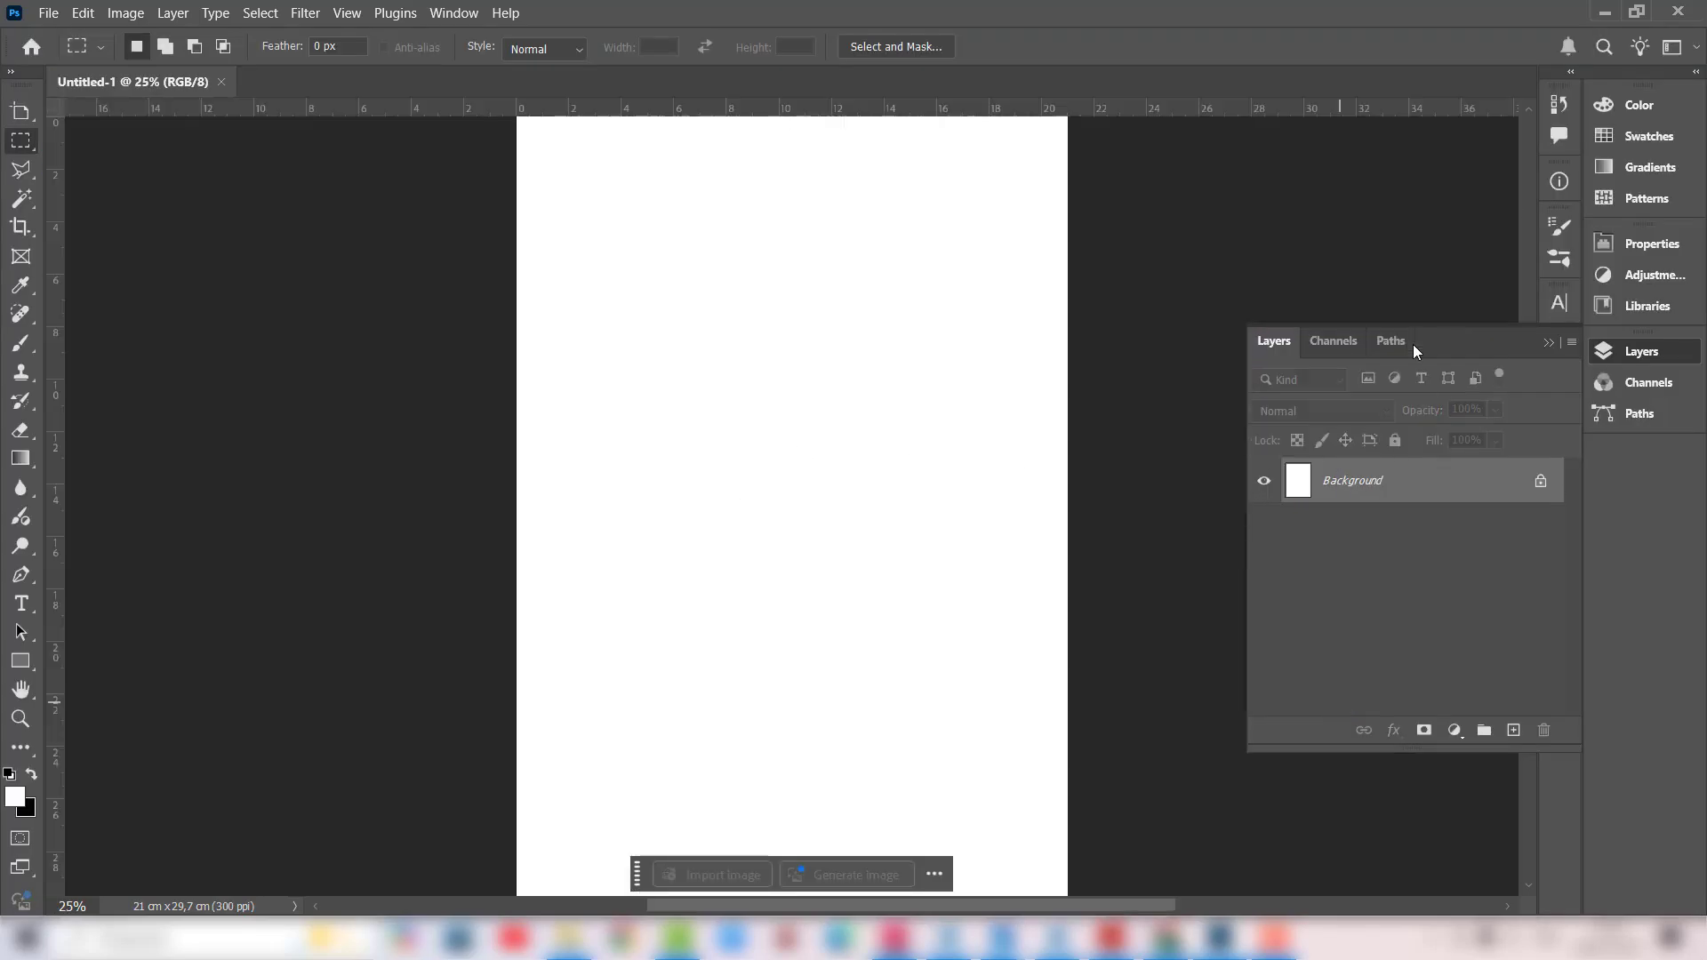
Step: Fit the page in the window and unlock the Background layer to make it a regular layer
{"action": "key", "text": "ctrl+0"}
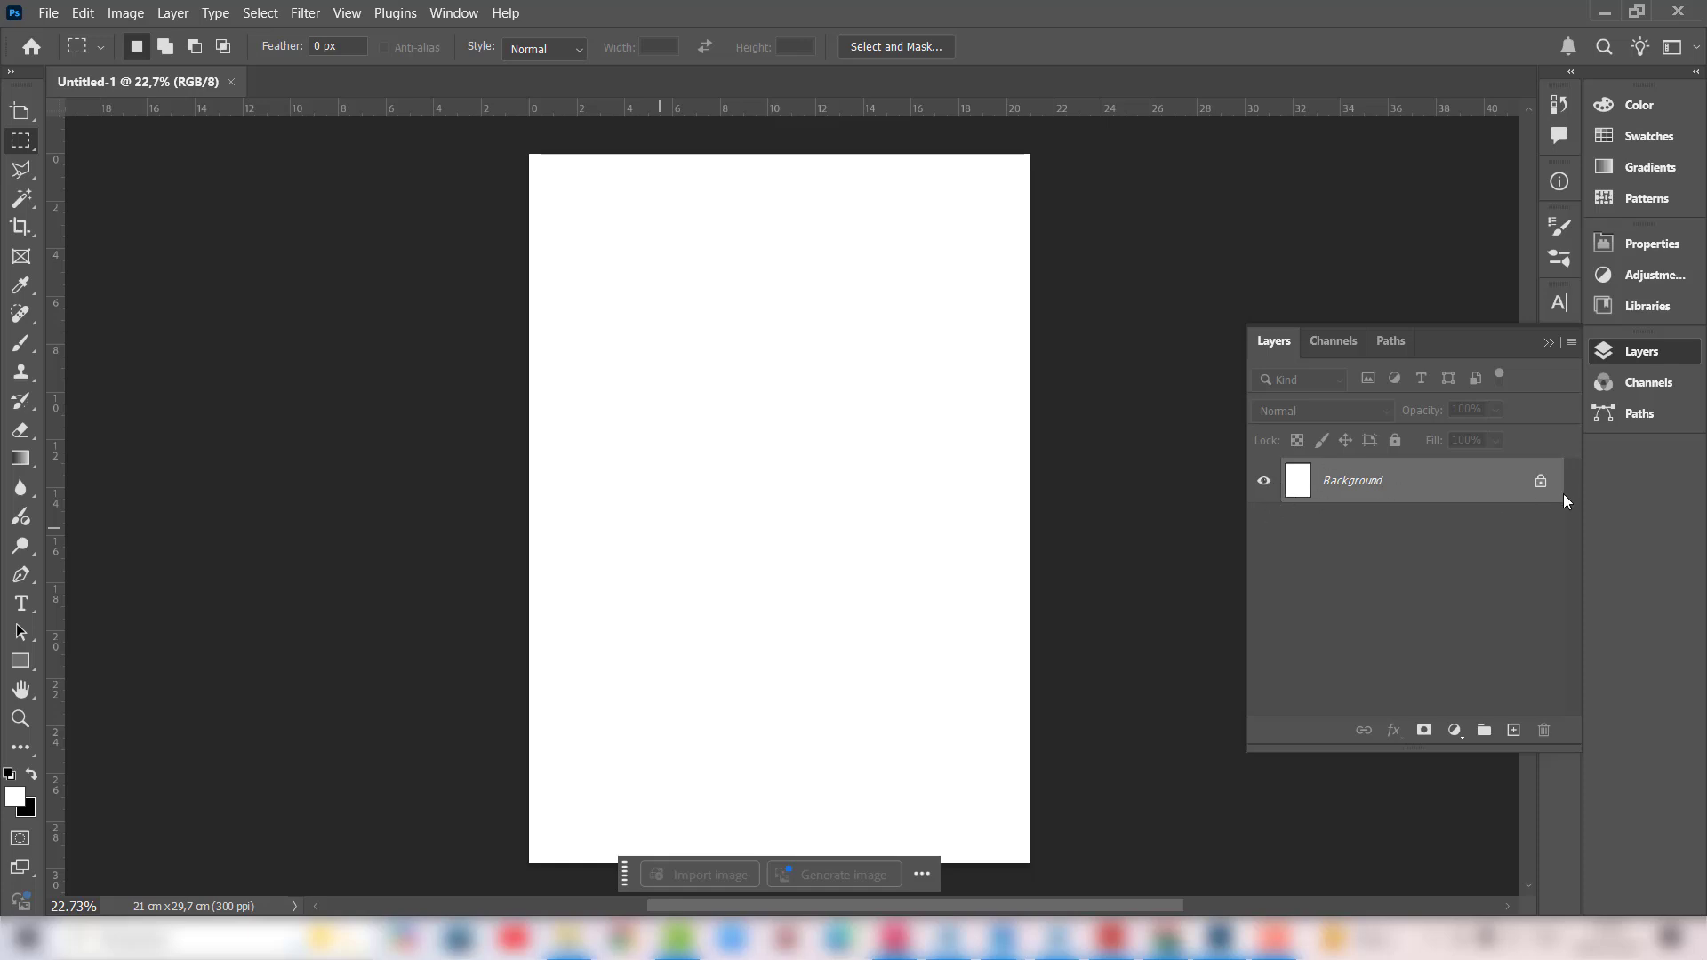
{"action": "left_click", "coordinate": [1539, 481]}
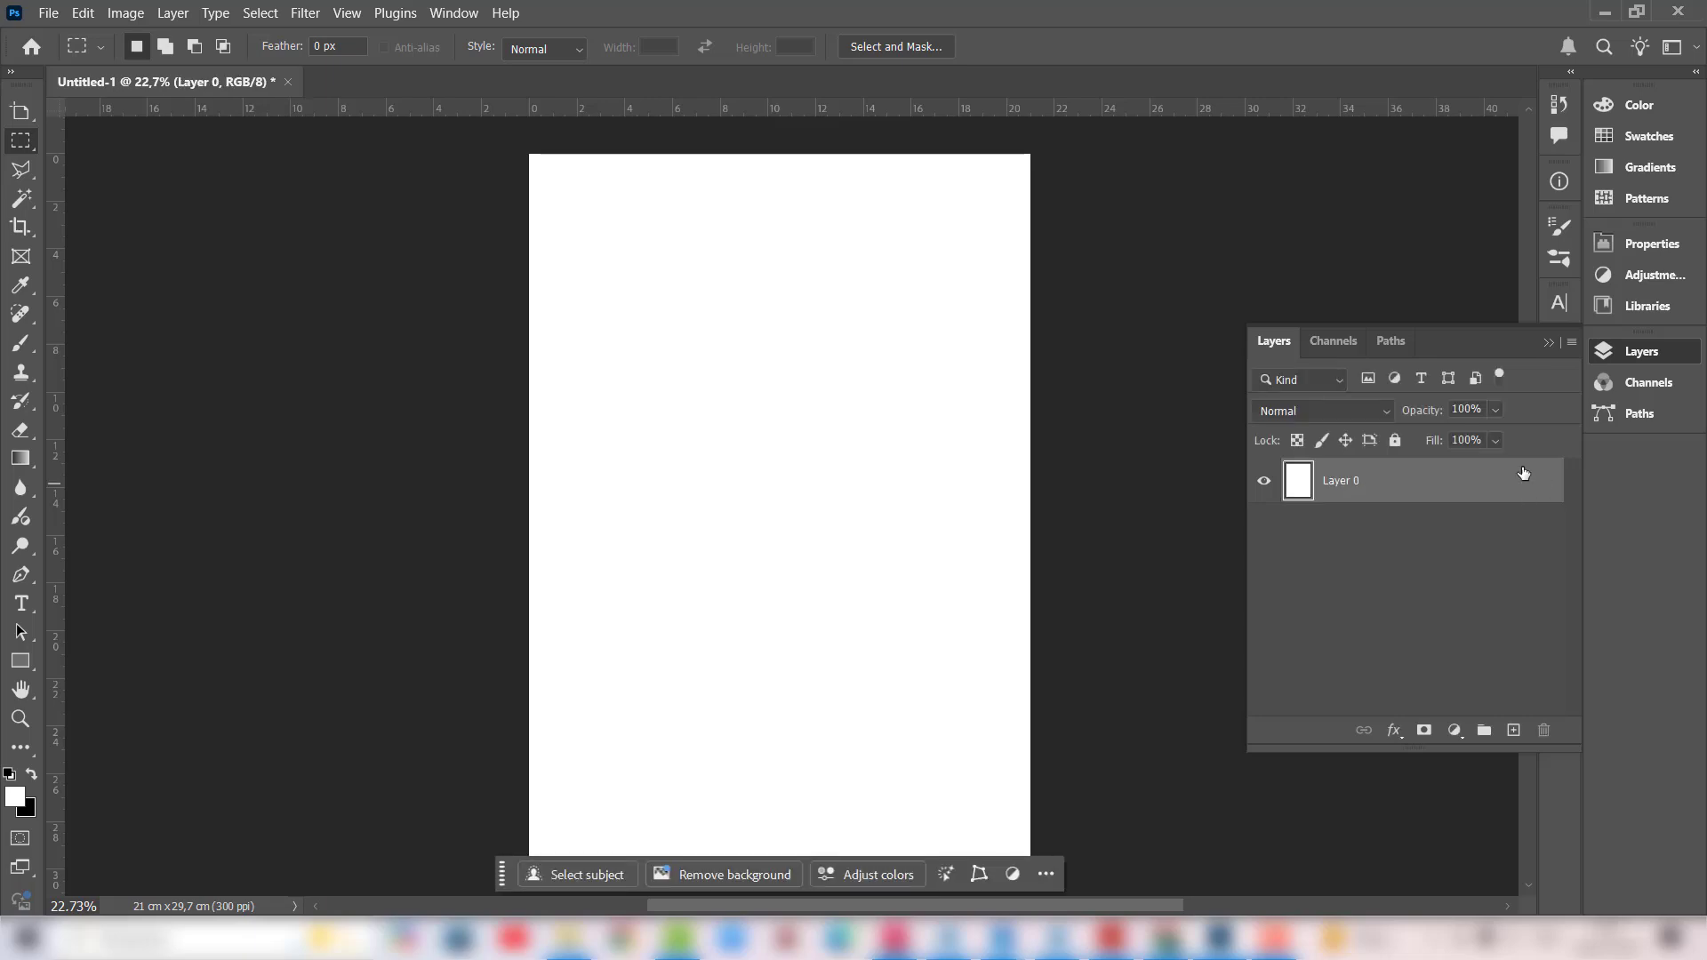
Step: Hide the white layer to inspect the transparent canvas beneath it, and show the layer again
{"action": "left_click", "coordinate": [1263, 482]}
{"action": "scroll", "coordinate": [644, 383], "scroll_direction": "up", "scroll_amount": 3}
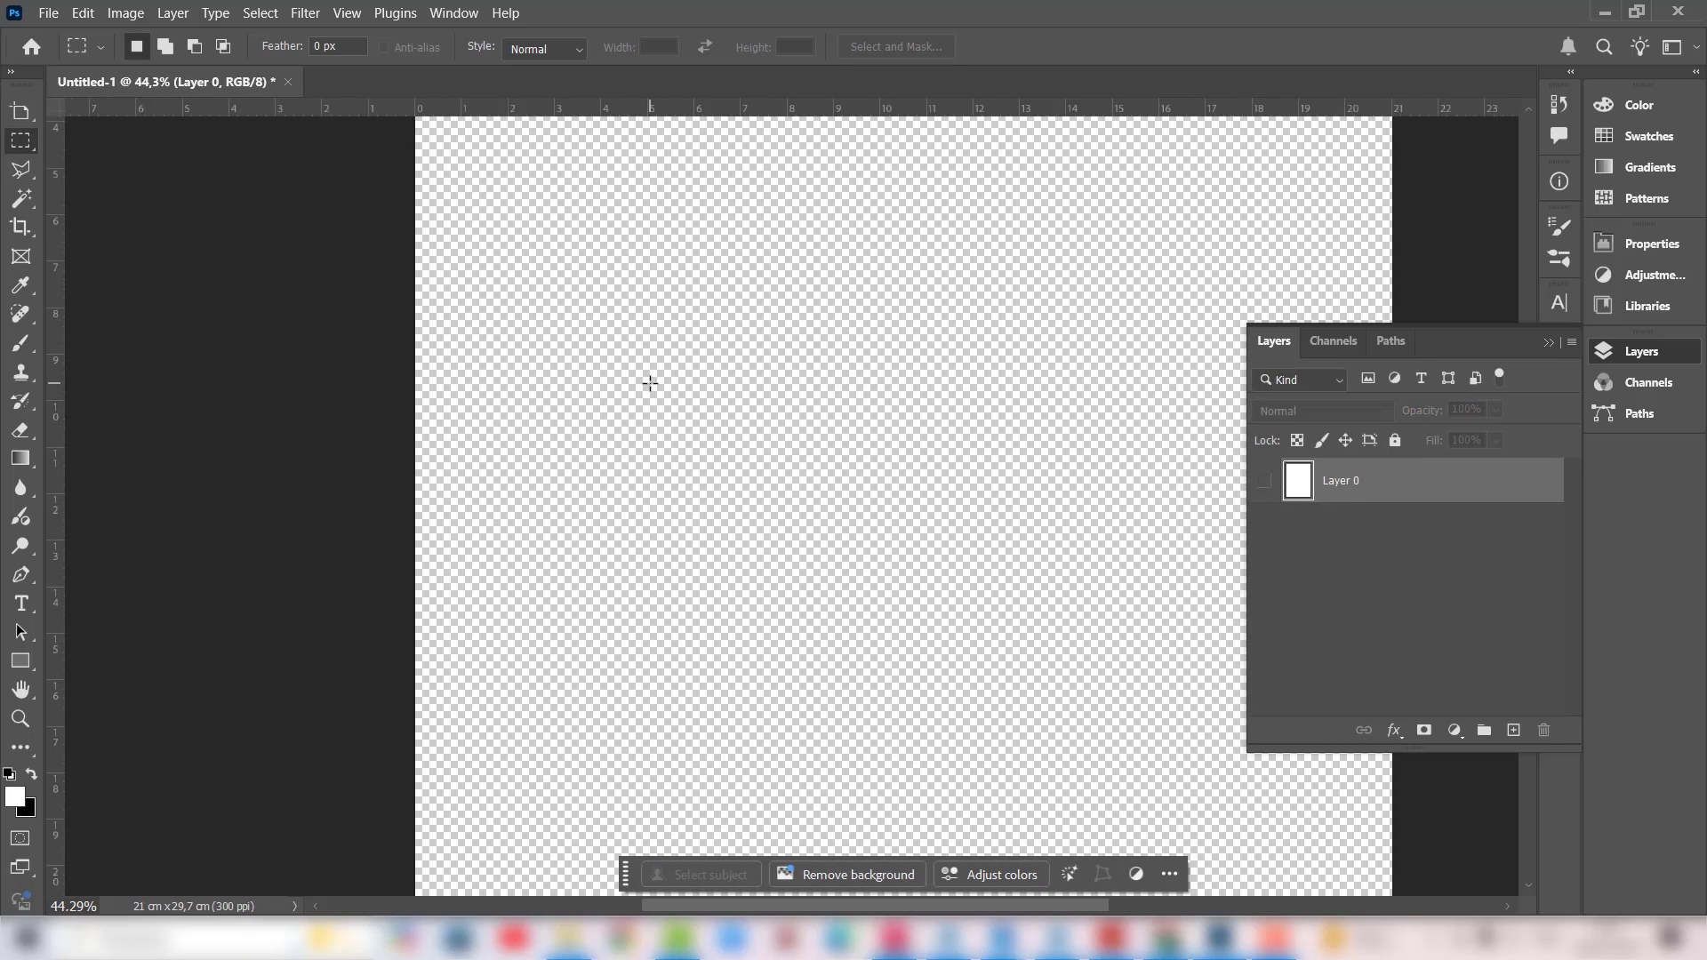
{"action": "scroll", "coordinate": [643, 386], "scroll_direction": "down", "scroll_amount": 4}
{"action": "scroll", "coordinate": [643, 386], "scroll_direction": "up", "scroll_amount": 1}
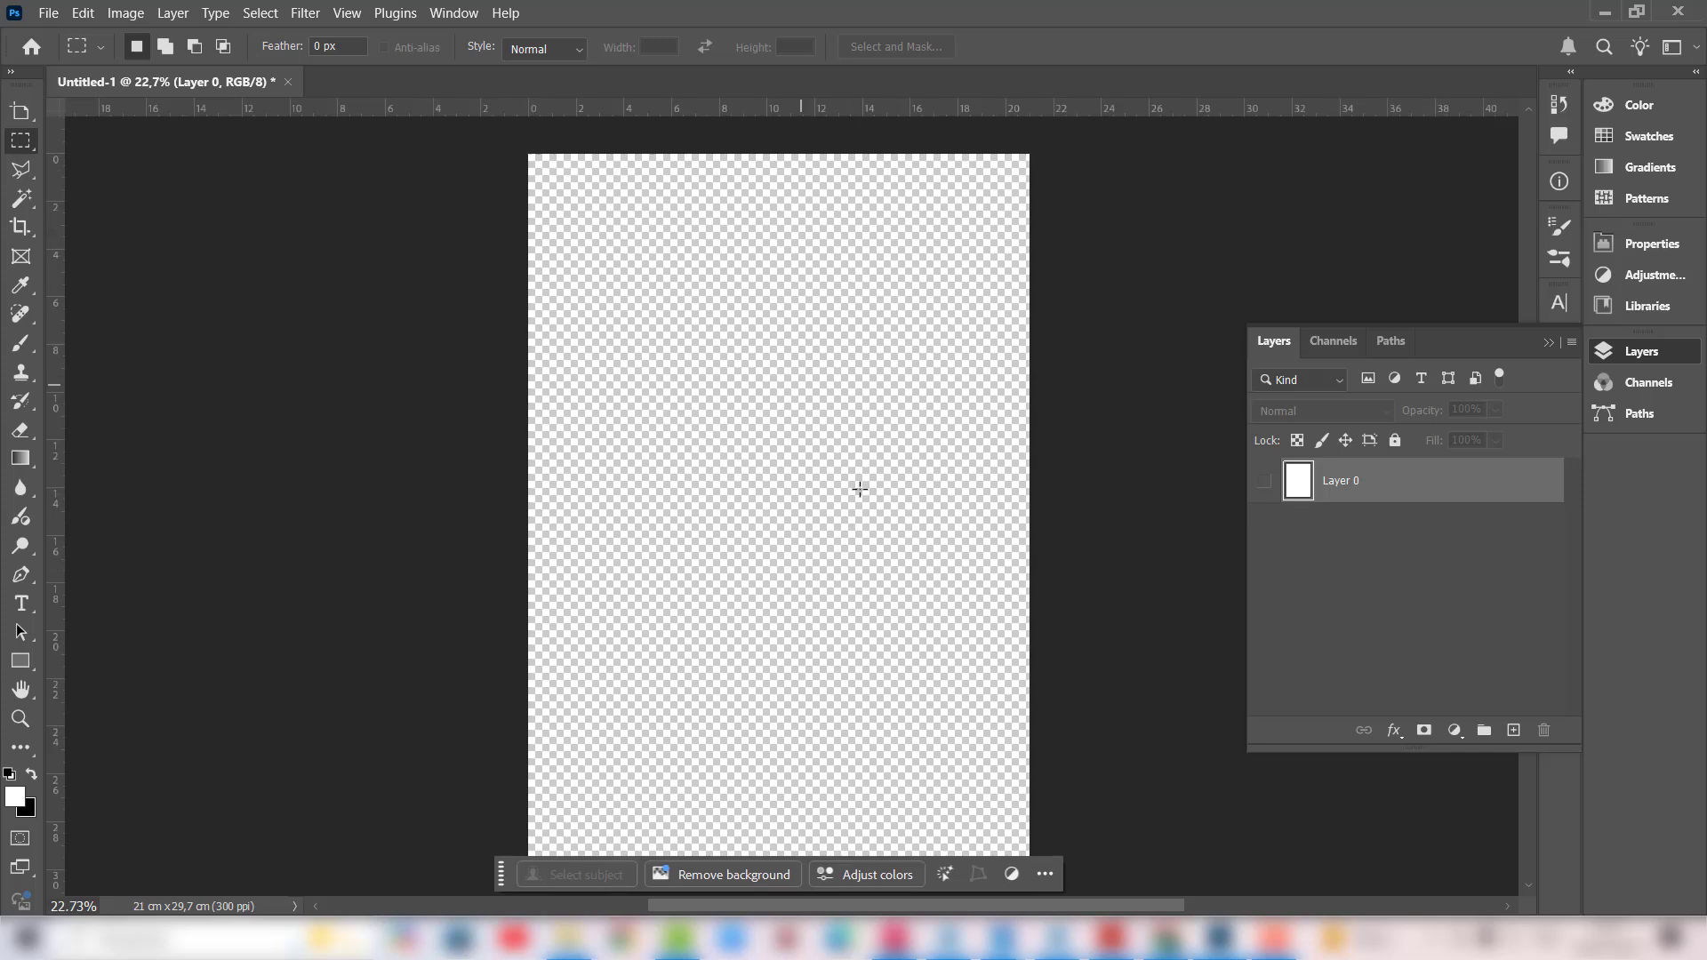
{"action": "left_click", "coordinate": [1263, 481]}
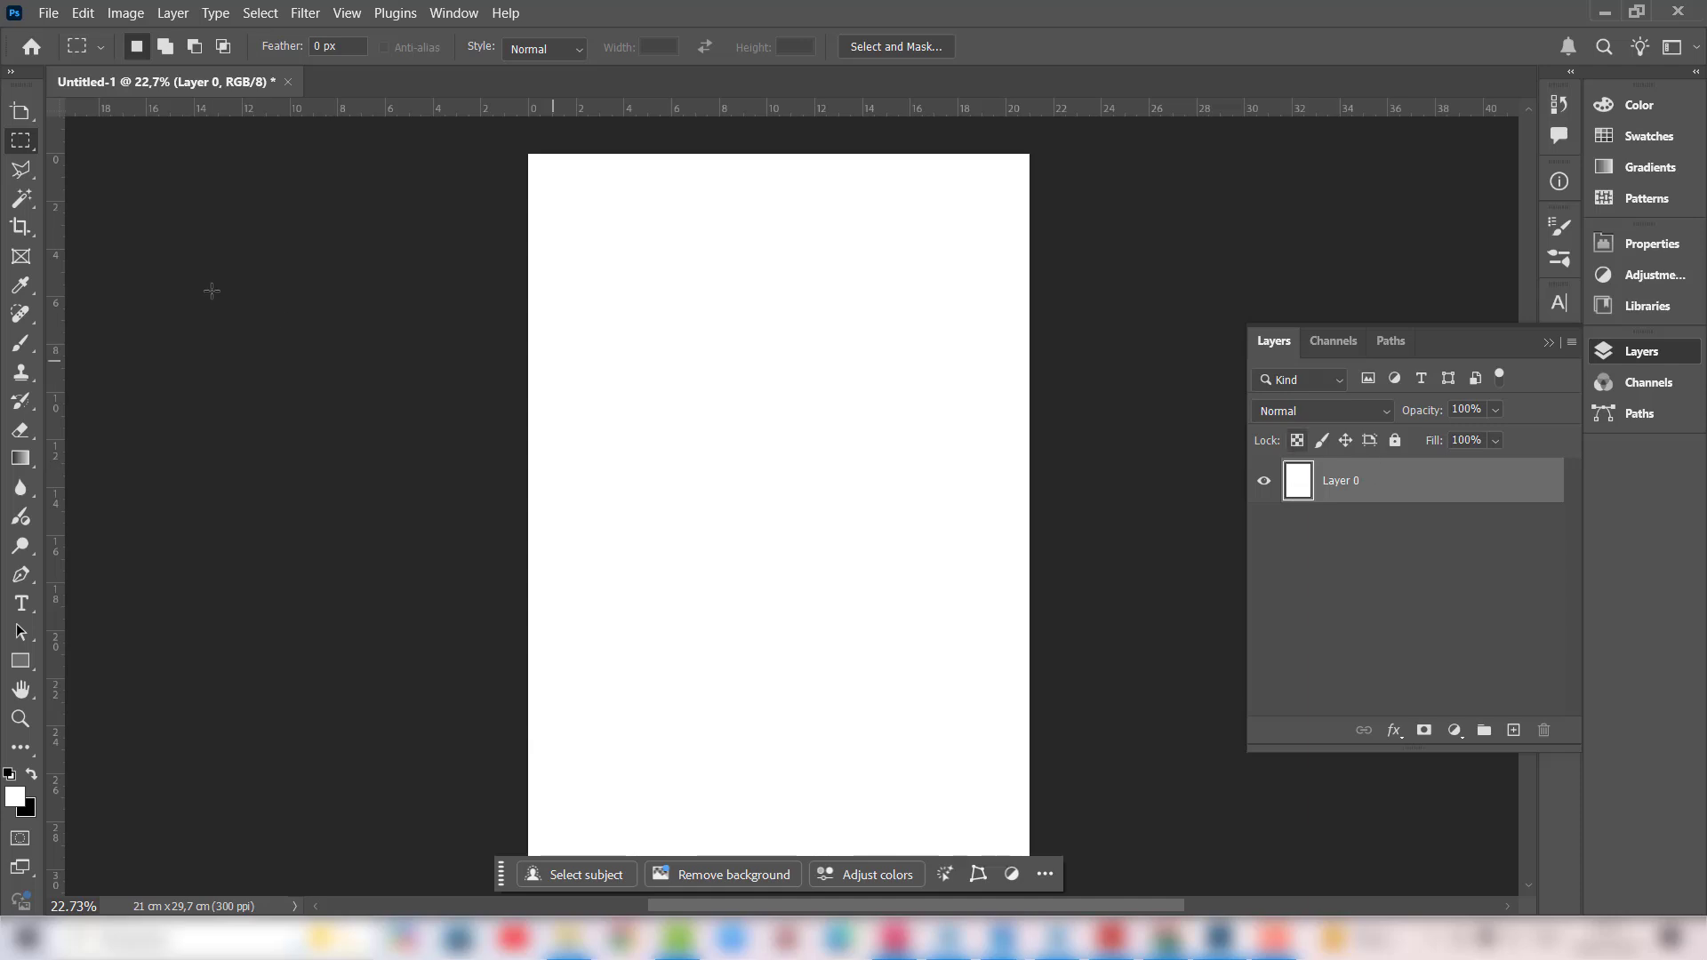
Step: Select a rectangle about 8.5 x 10 cm on the white layer and fill it with blue 141ba2
{"action": "left_click_drag", "start_coordinate": [625, 318], "coordinate": [822, 560]}
{"action": "left_click", "coordinate": [14, 797]}
{"action": "left_click", "coordinate": [1042, 352]}
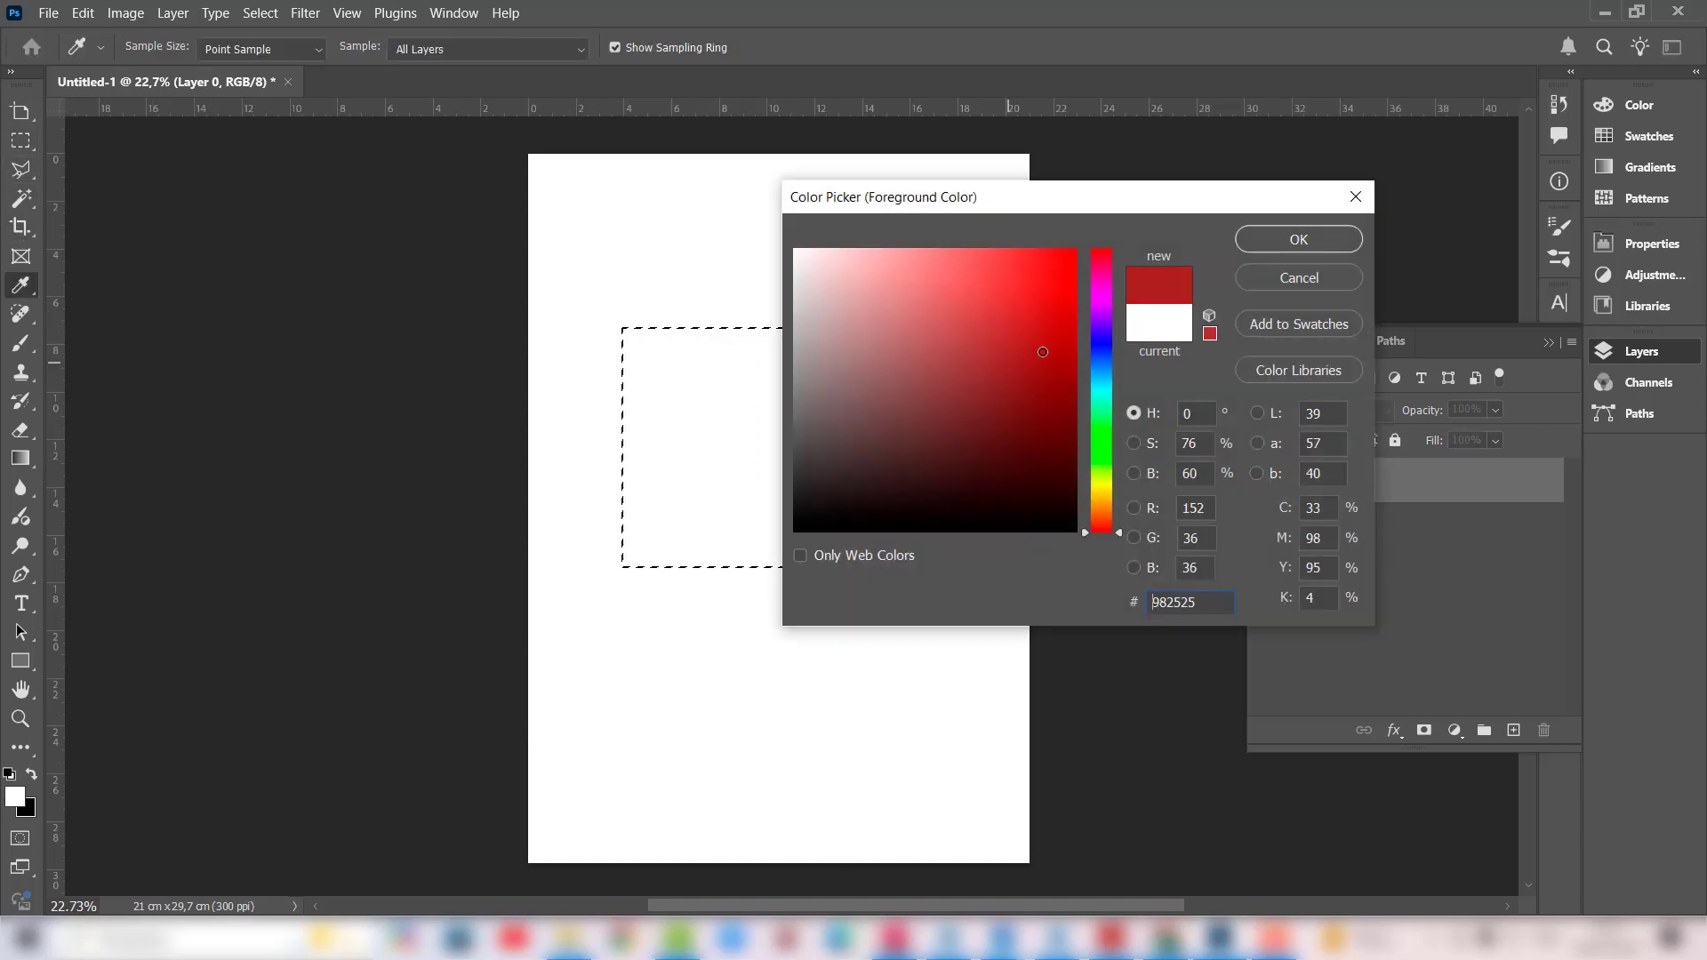
{"action": "left_click", "coordinate": [1100, 352]}
{"action": "left_click", "coordinate": [1281, 236]}
{"action": "key", "text": "m"}
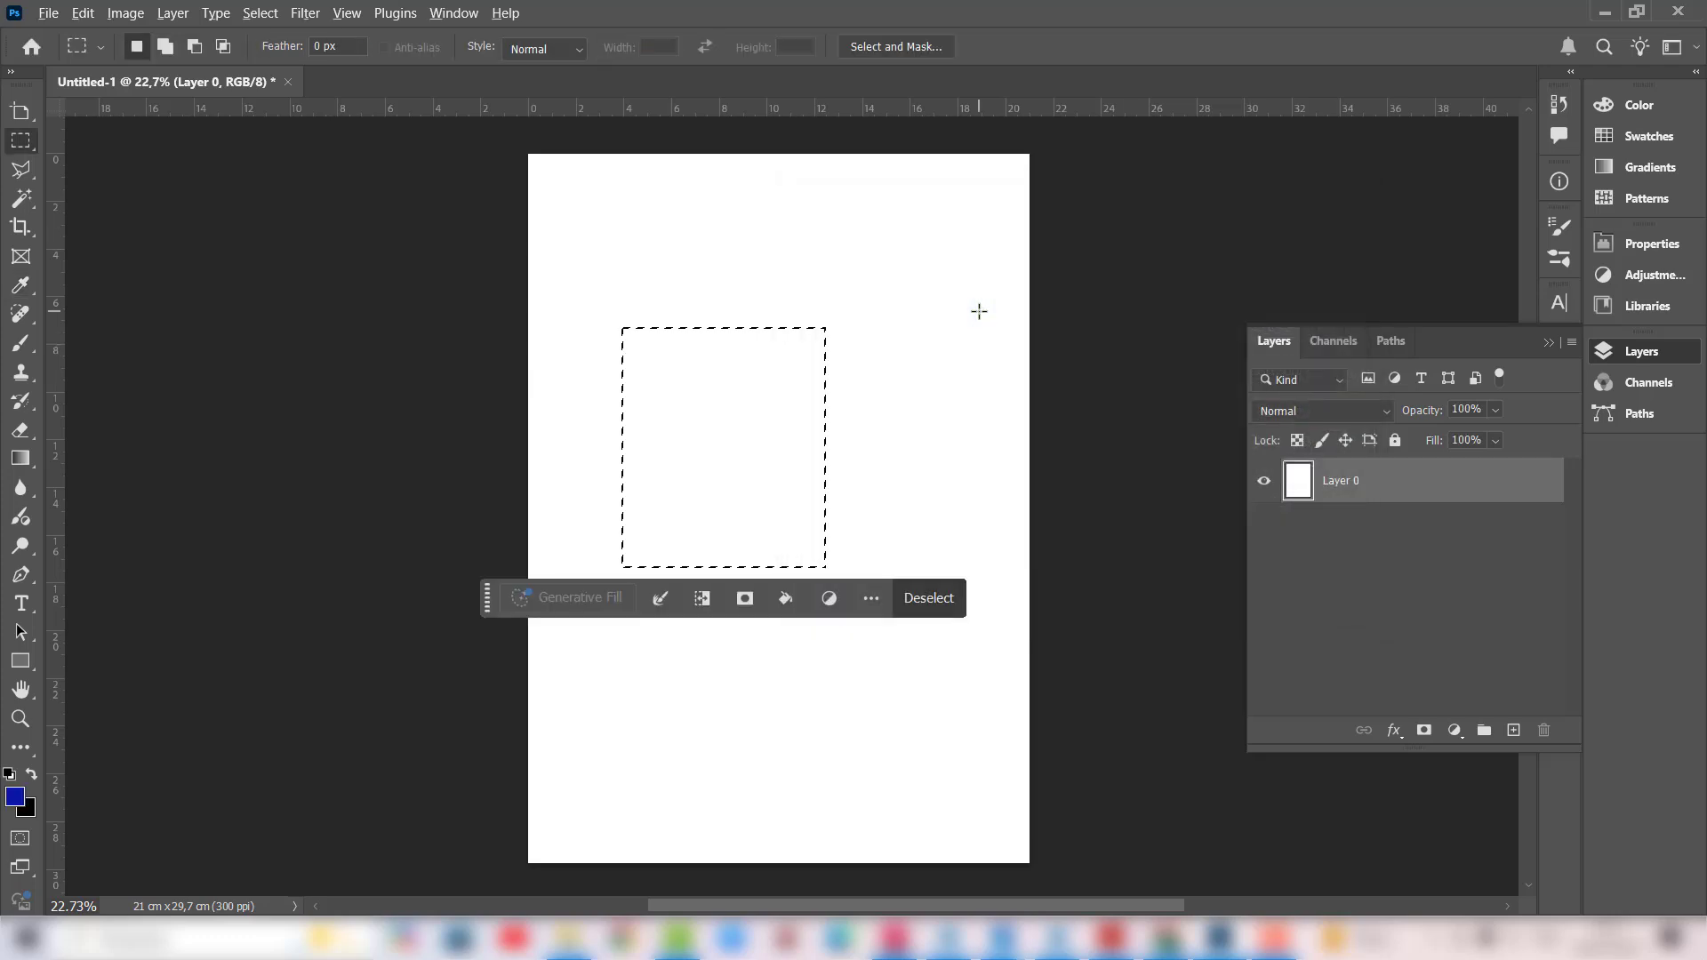
{"action": "key", "text": "alt+BackSpace"}
Step: Fill a circular selection about 9 cm across, overlapping the blue rectangle on the same layer, with red ff0000 and deselect
{"action": "right_click", "coordinate": [19, 135]}
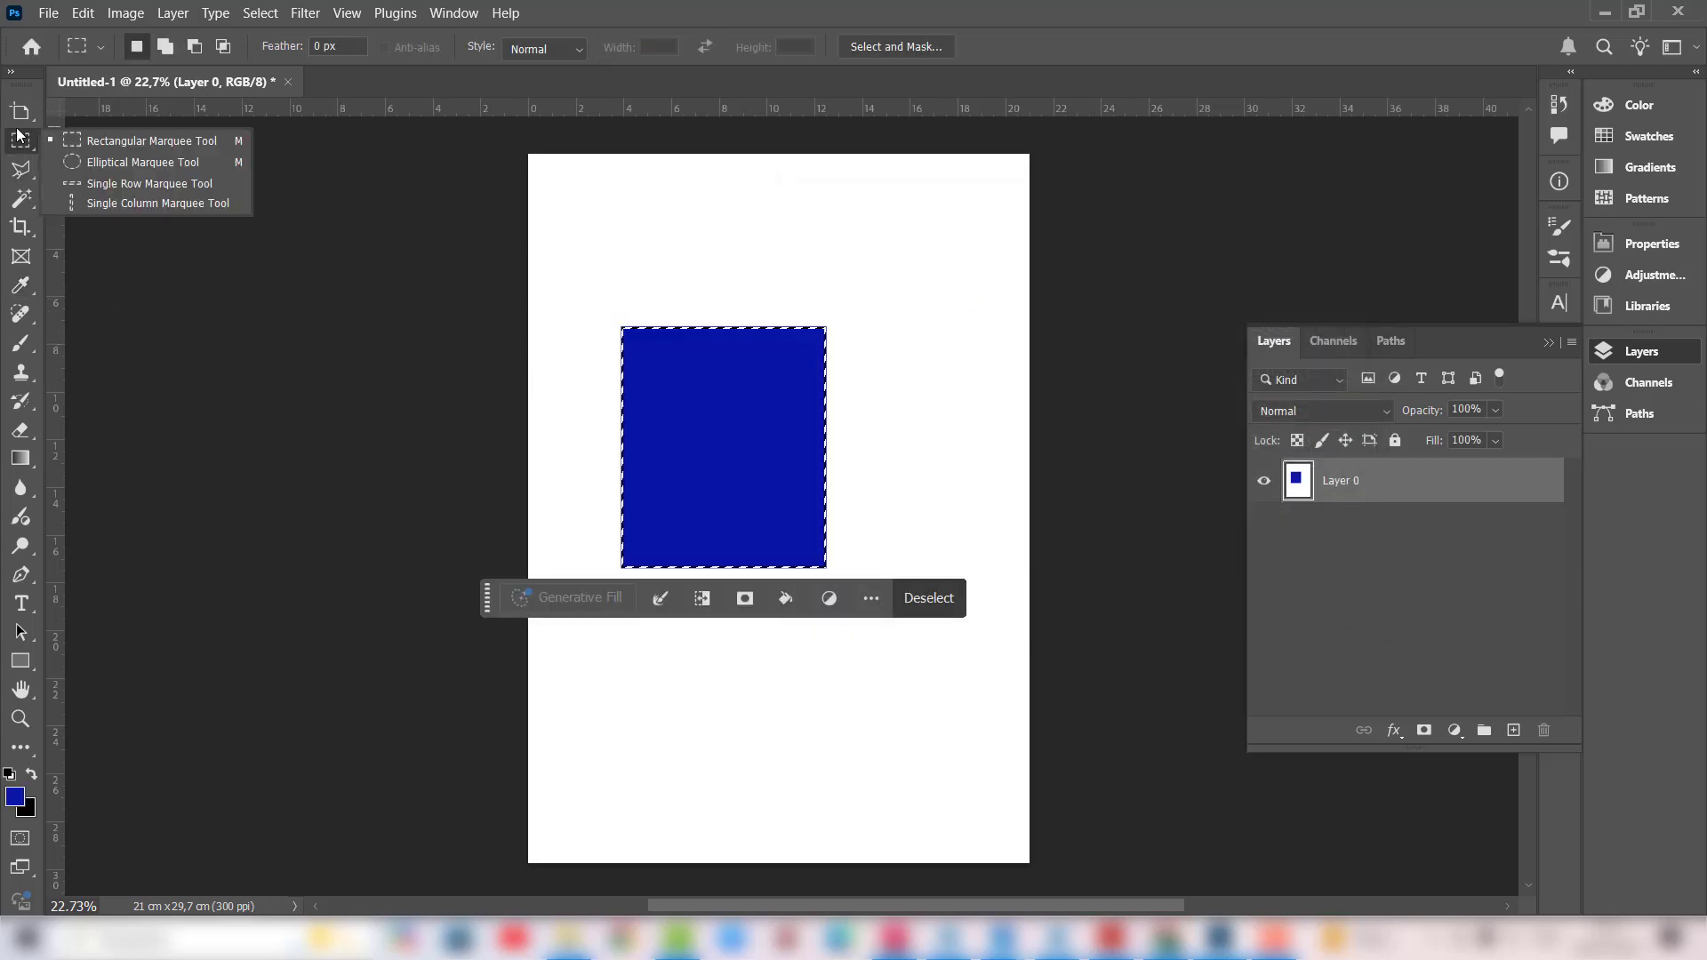
{"action": "left_click", "coordinate": [93, 168]}
{"action": "left_click", "coordinate": [805, 316]}
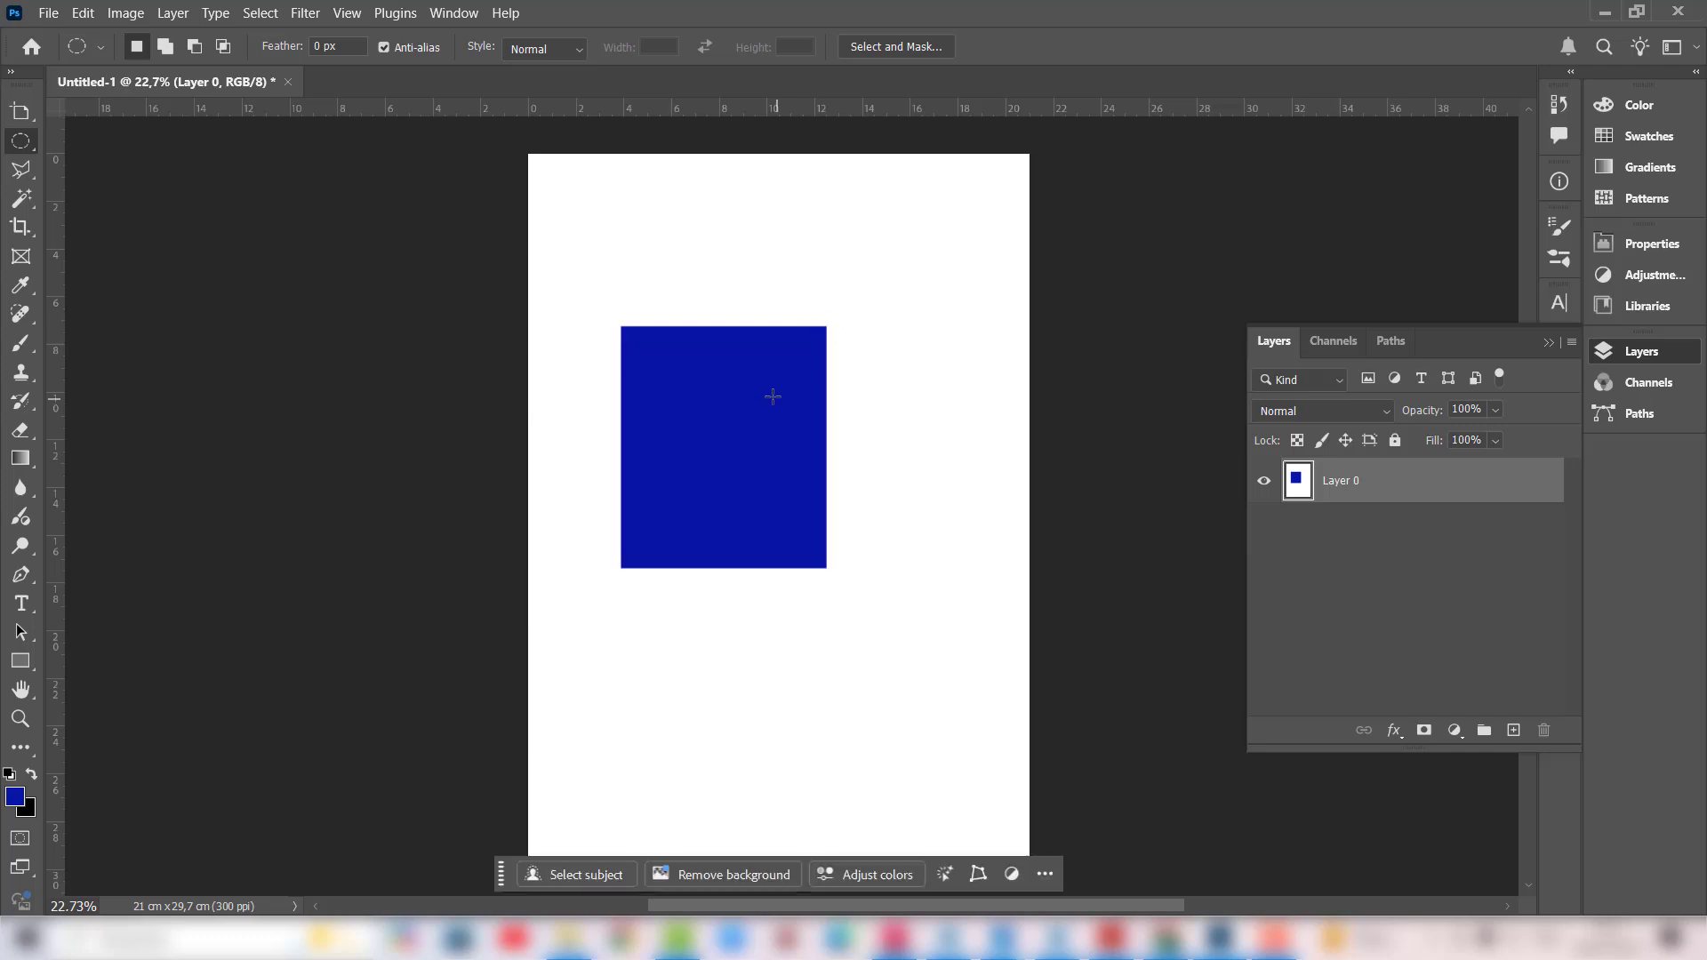
{"action": "left_click_drag", "start_coordinate": [763, 402], "coordinate": [1014, 620]}
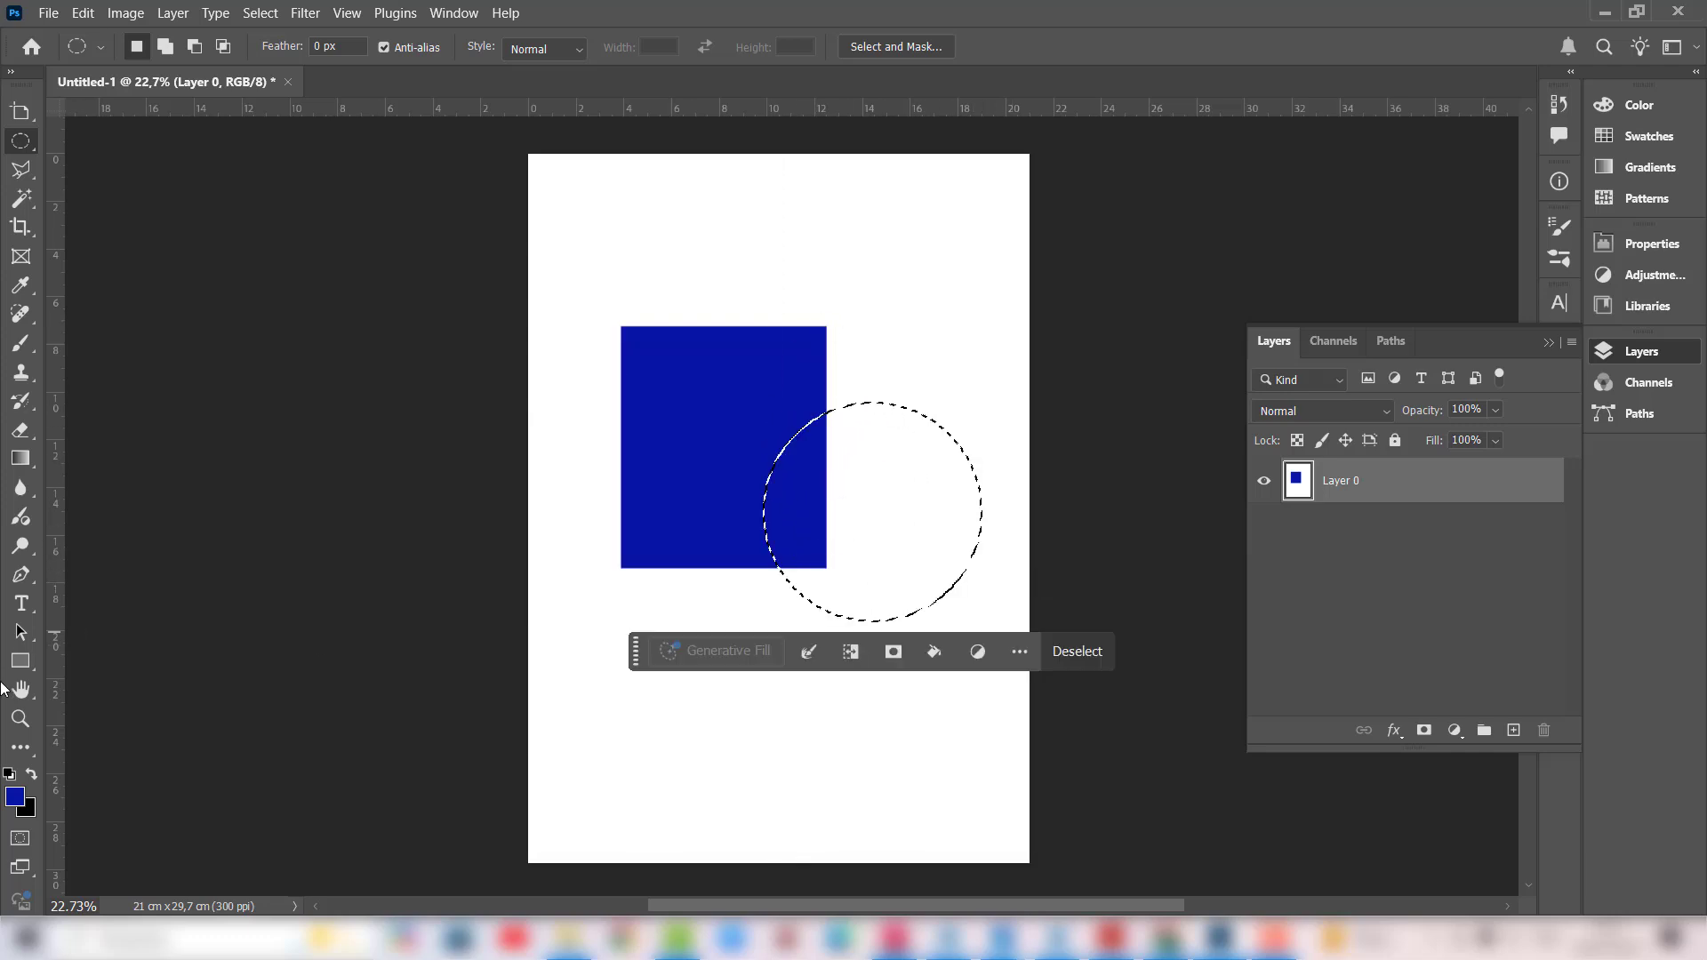
{"action": "left_click", "coordinate": [15, 796]}
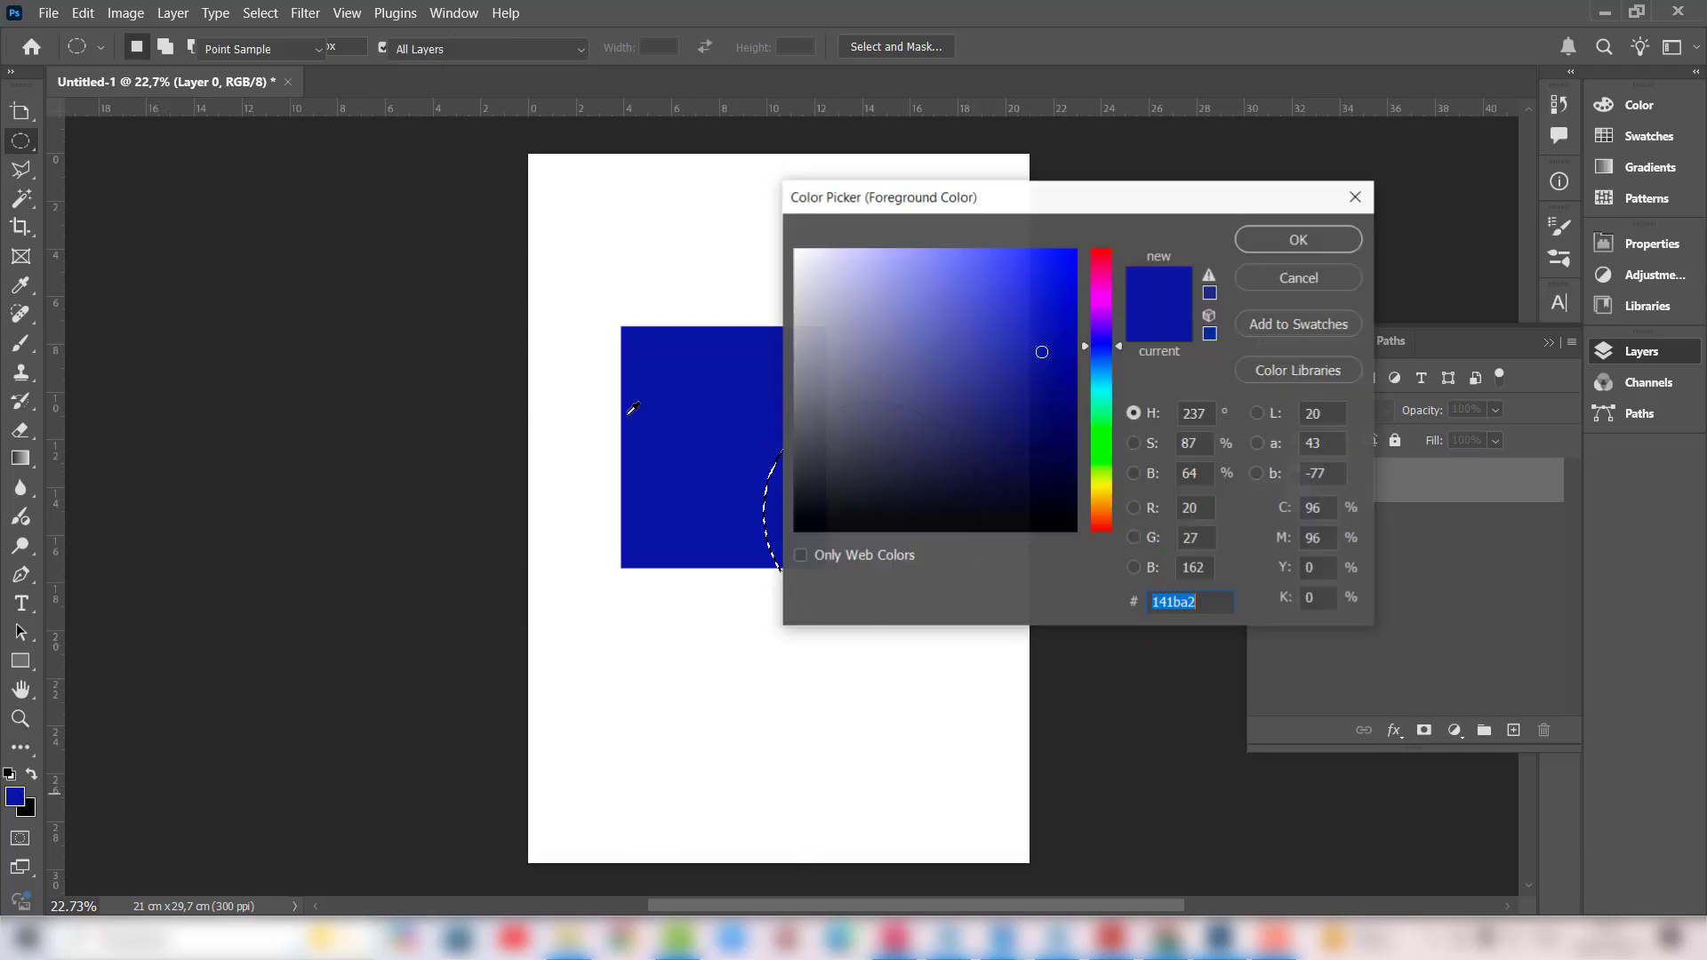
{"action": "left_click", "coordinate": [1102, 255]}
{"action": "left_click", "coordinate": [1299, 239]}
{"action": "key", "text": "alt+BackSpace"}
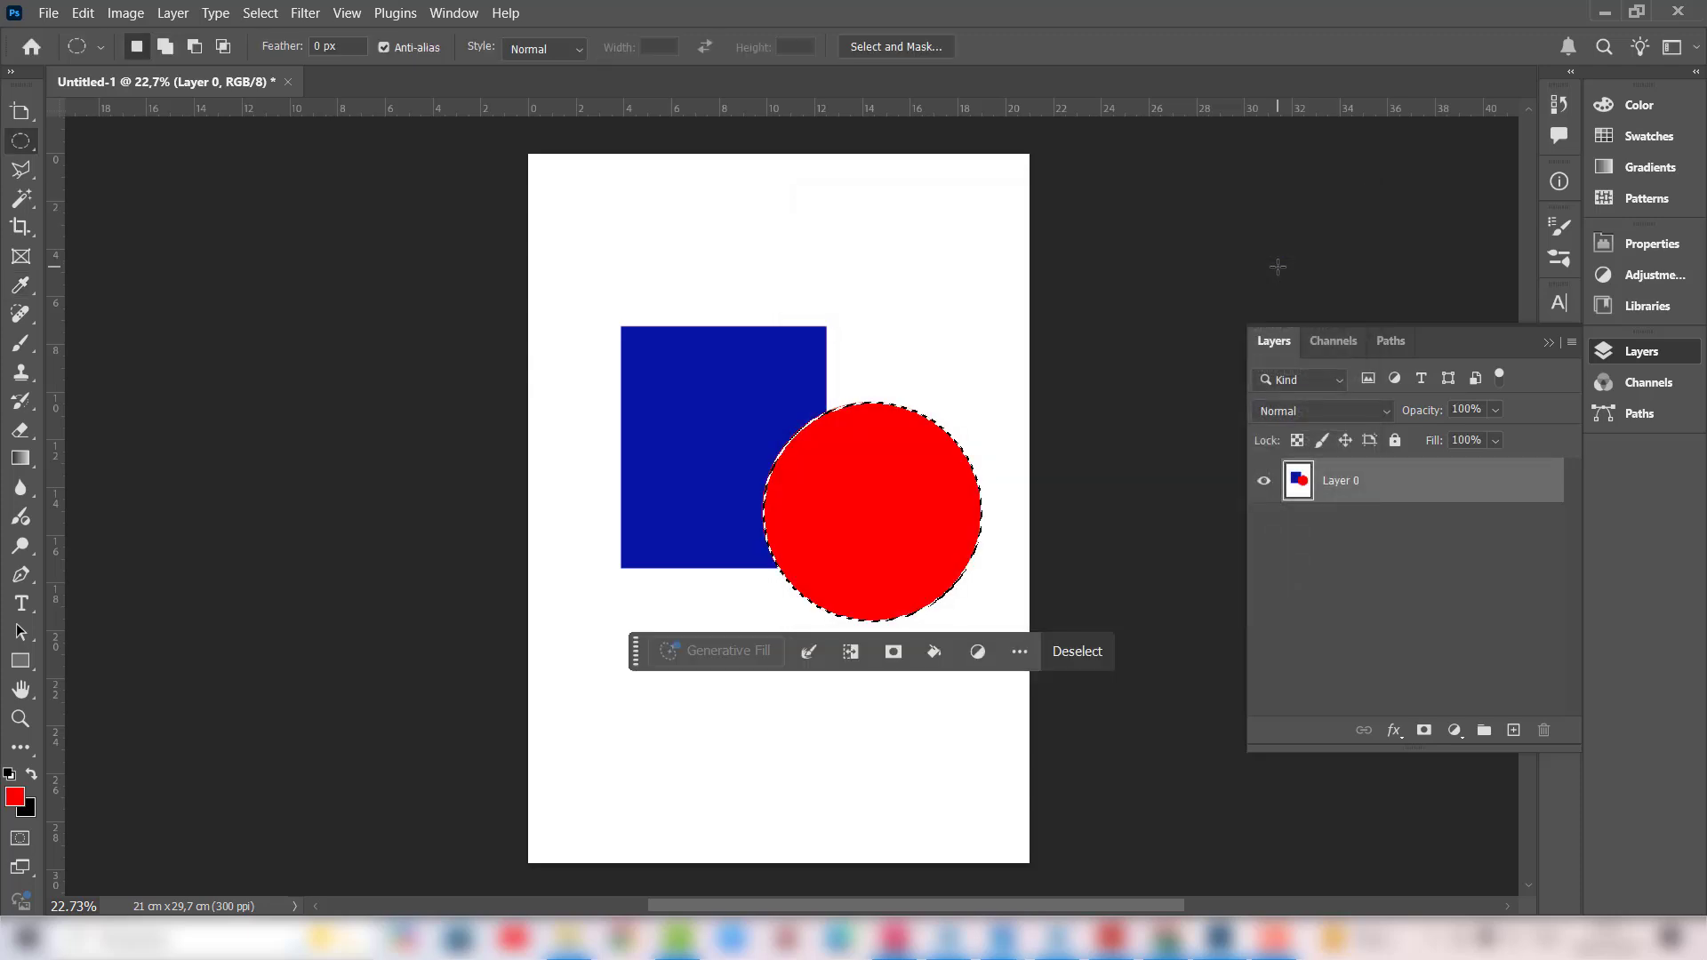
{"action": "key", "text": "ctrl+d"}
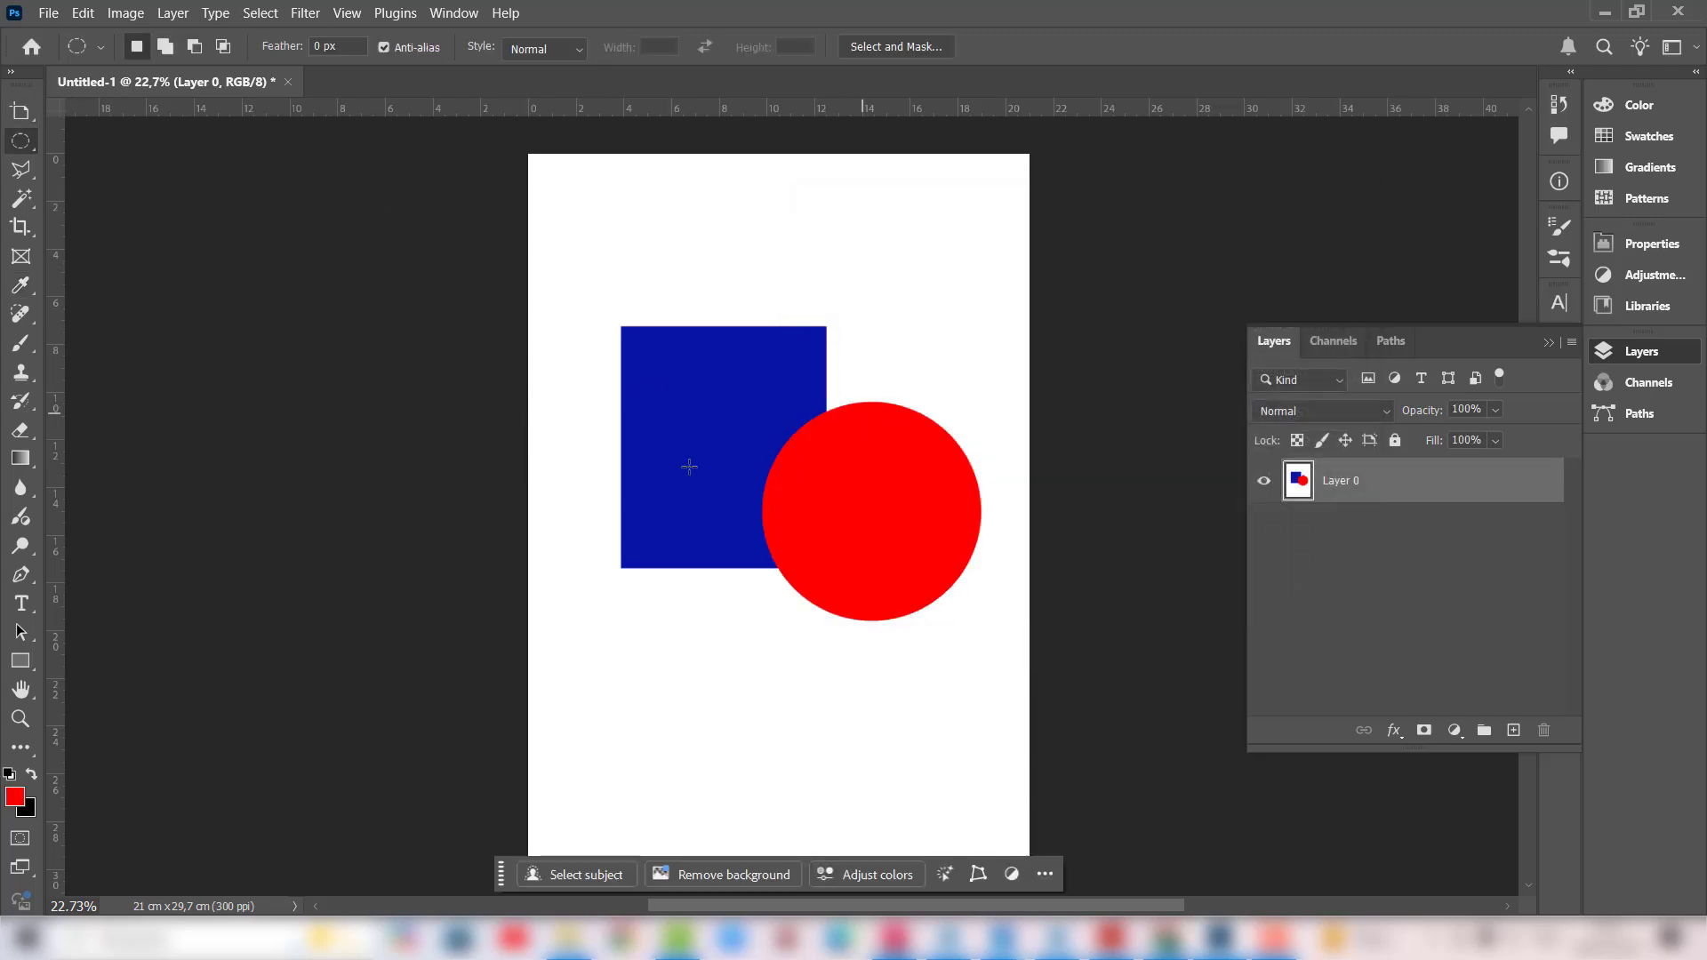
Step: Try to move the blue rectangle and the red circle separately with the Move tool
{"action": "left_click", "coordinate": [19, 112]}
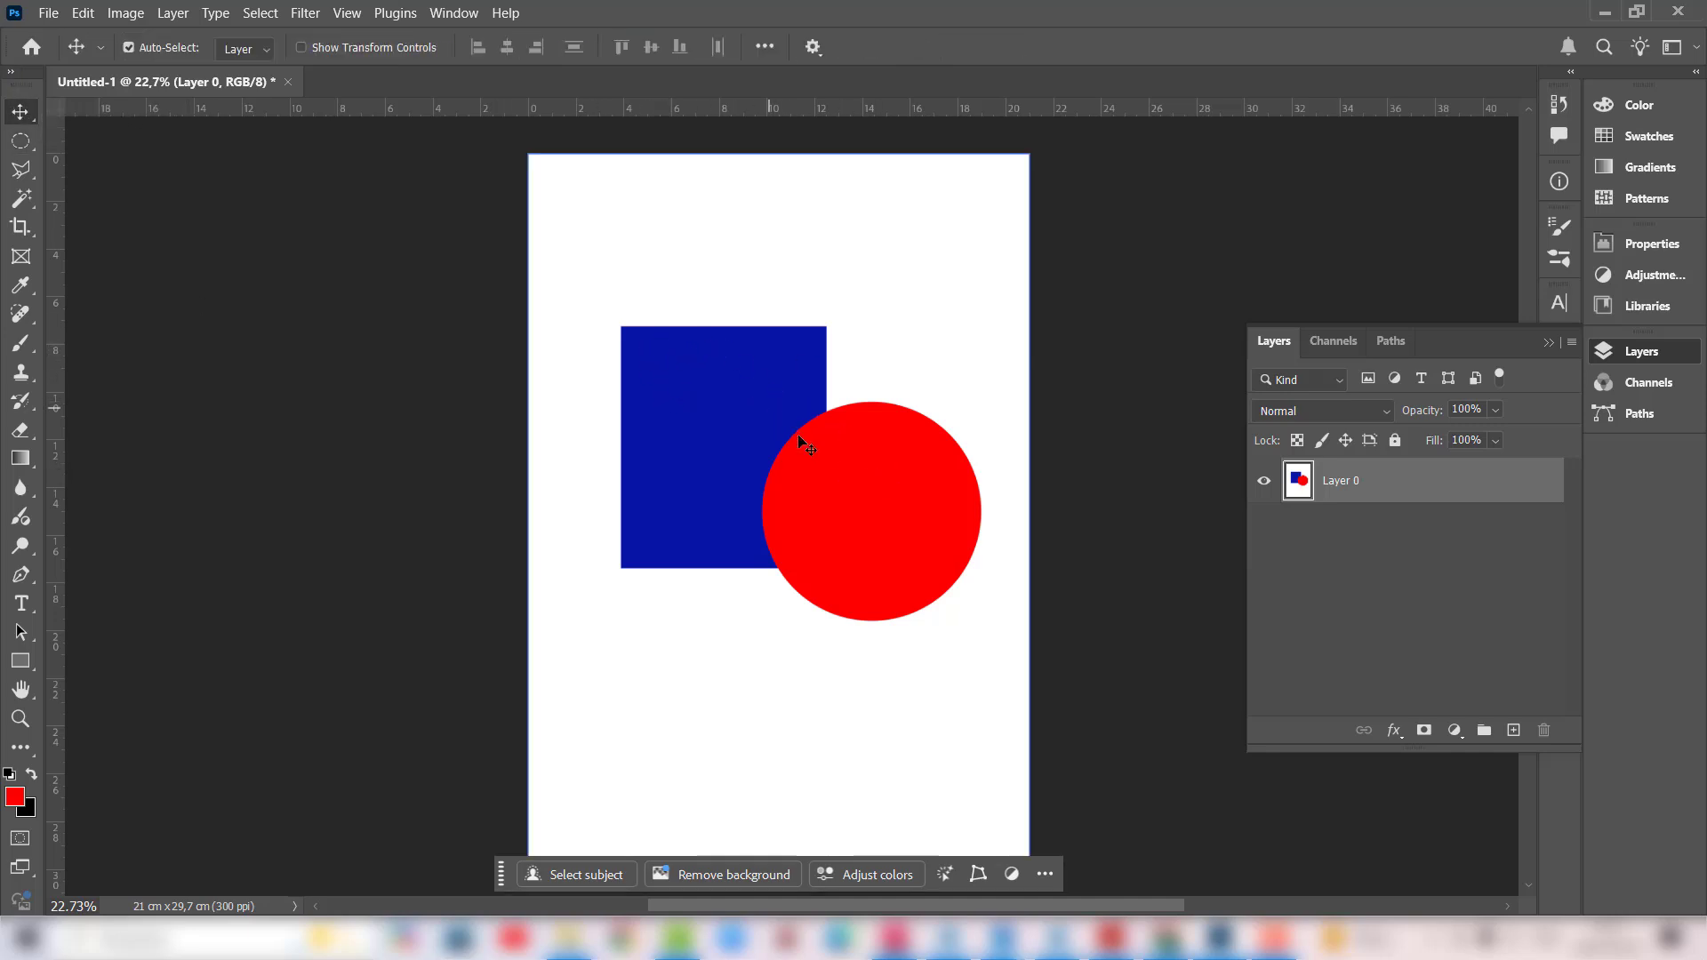
{"action": "left_click_drag", "start_coordinate": [730, 402], "coordinate": [1243, 480]}
{"action": "left_click_drag", "start_coordinate": [889, 413], "coordinate": [706, 429]}
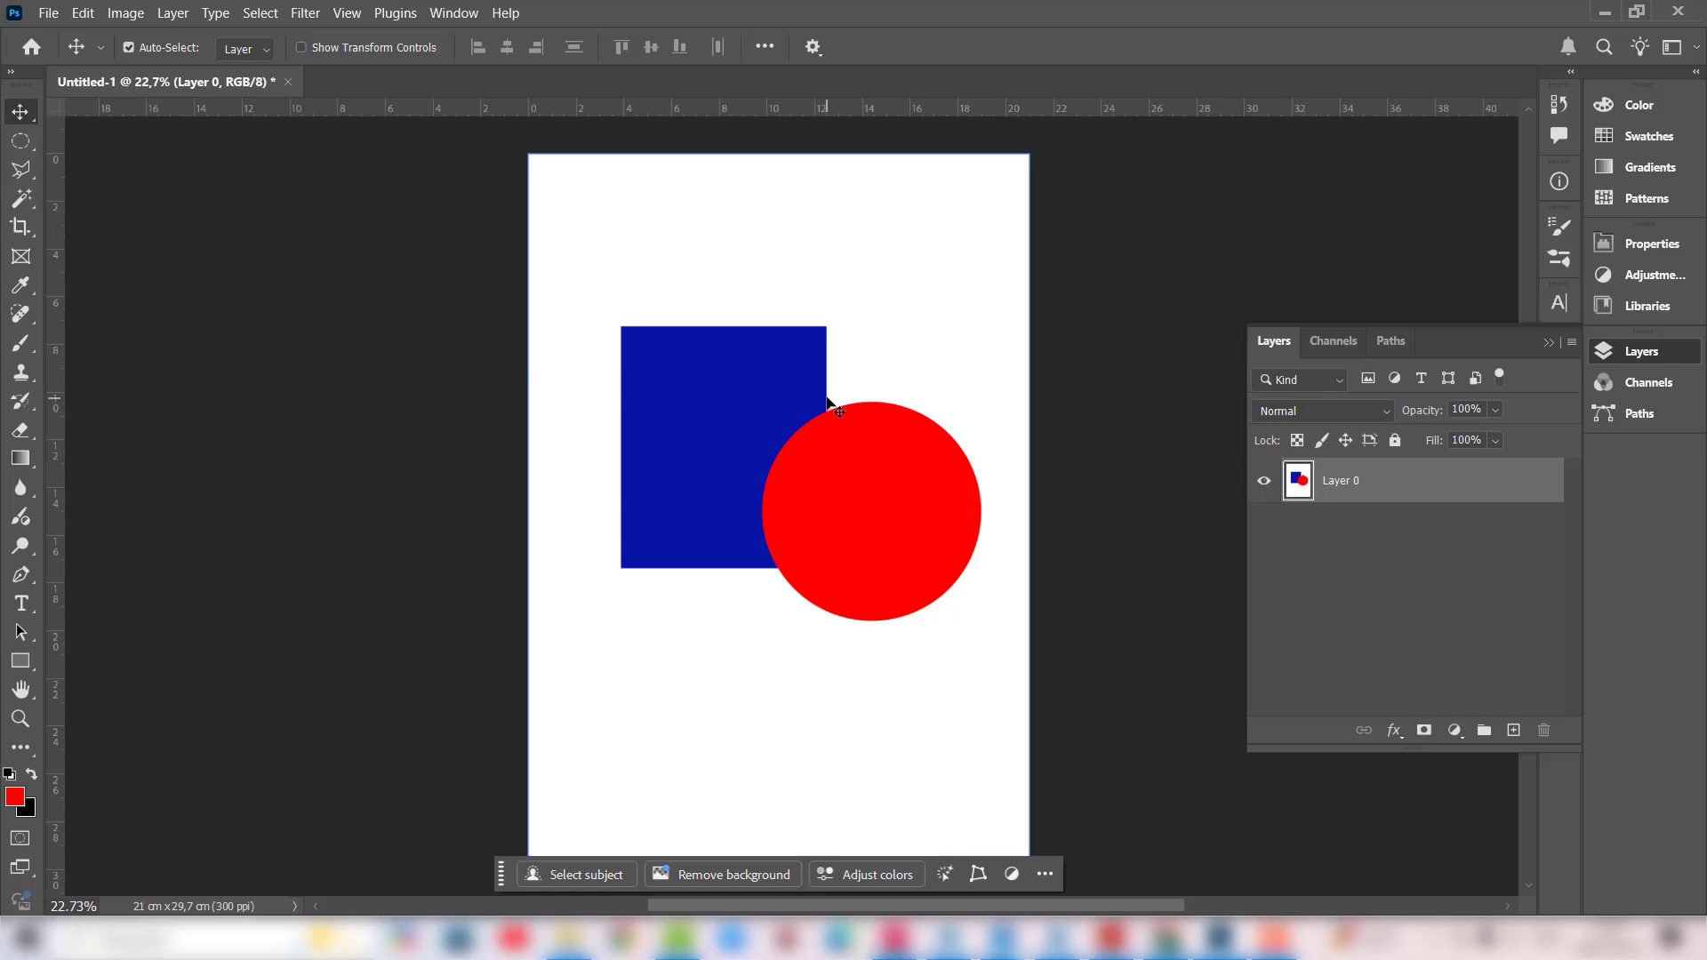
Step: Undo the red circle and the blue rectangle until the white layer is blank
{"action": "key", "text": "ctrl+z"}
{"action": "key", "text": "ctrl+z"}
{"action": "key", "text": "ctrl+z"}
{"action": "key", "text": "ctrl+z"}
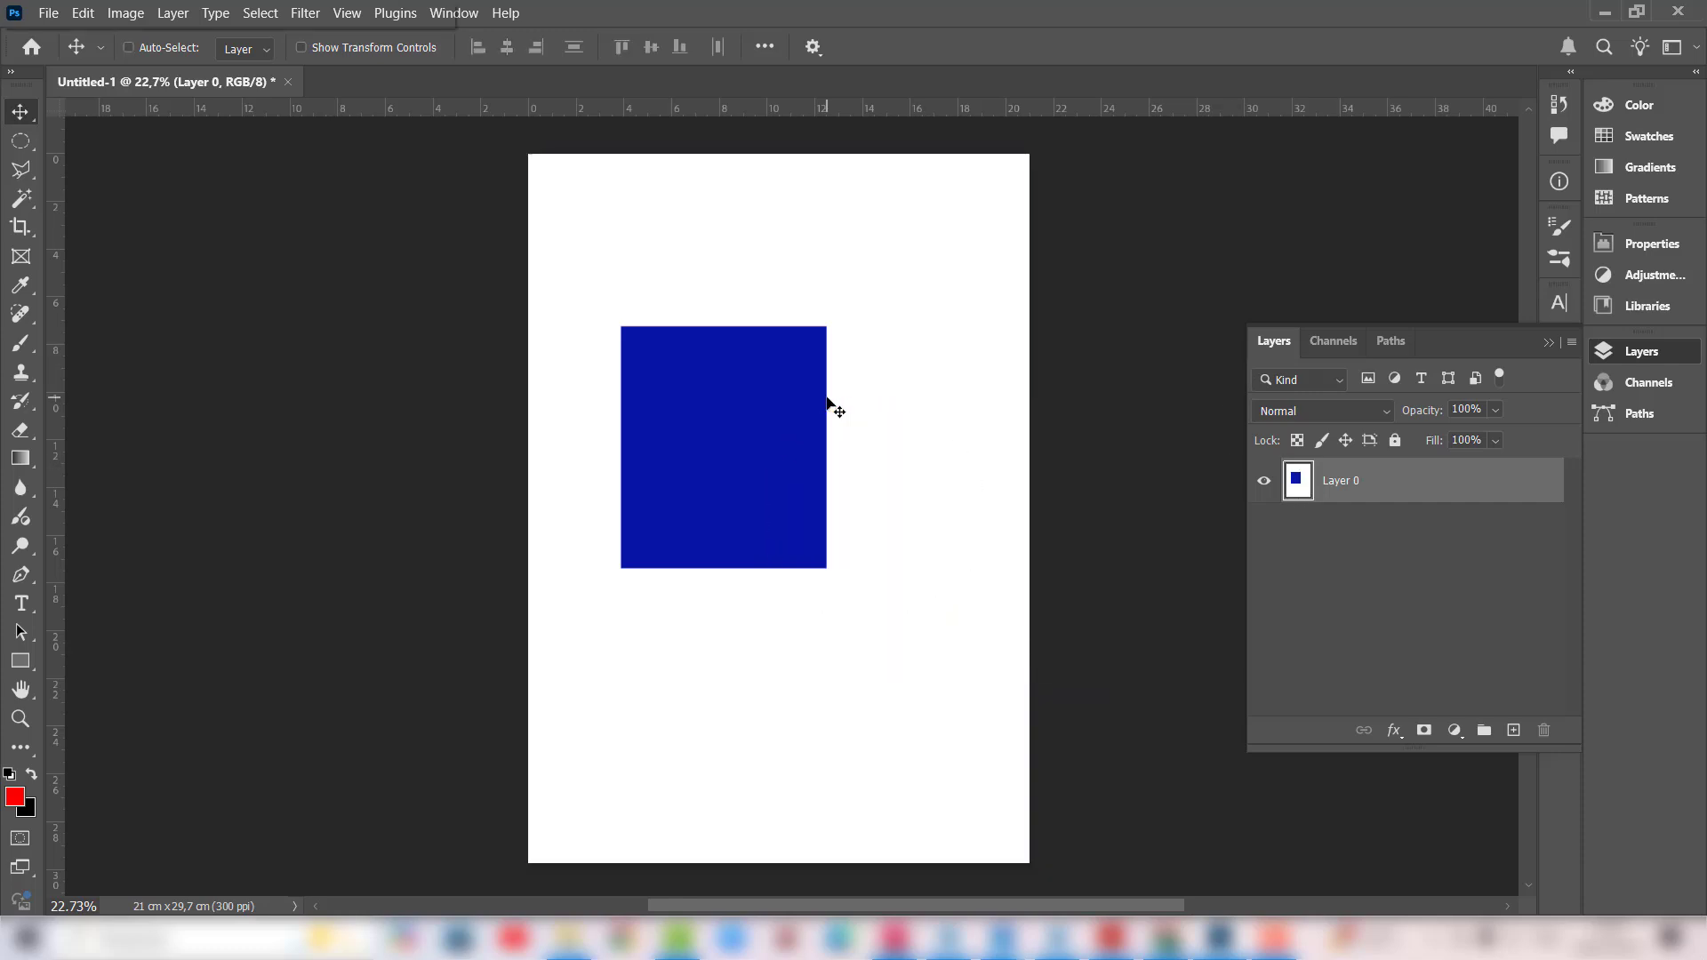
{"action": "key", "text": "ctrl+z"}
{"action": "key", "text": "ctrl+z"}
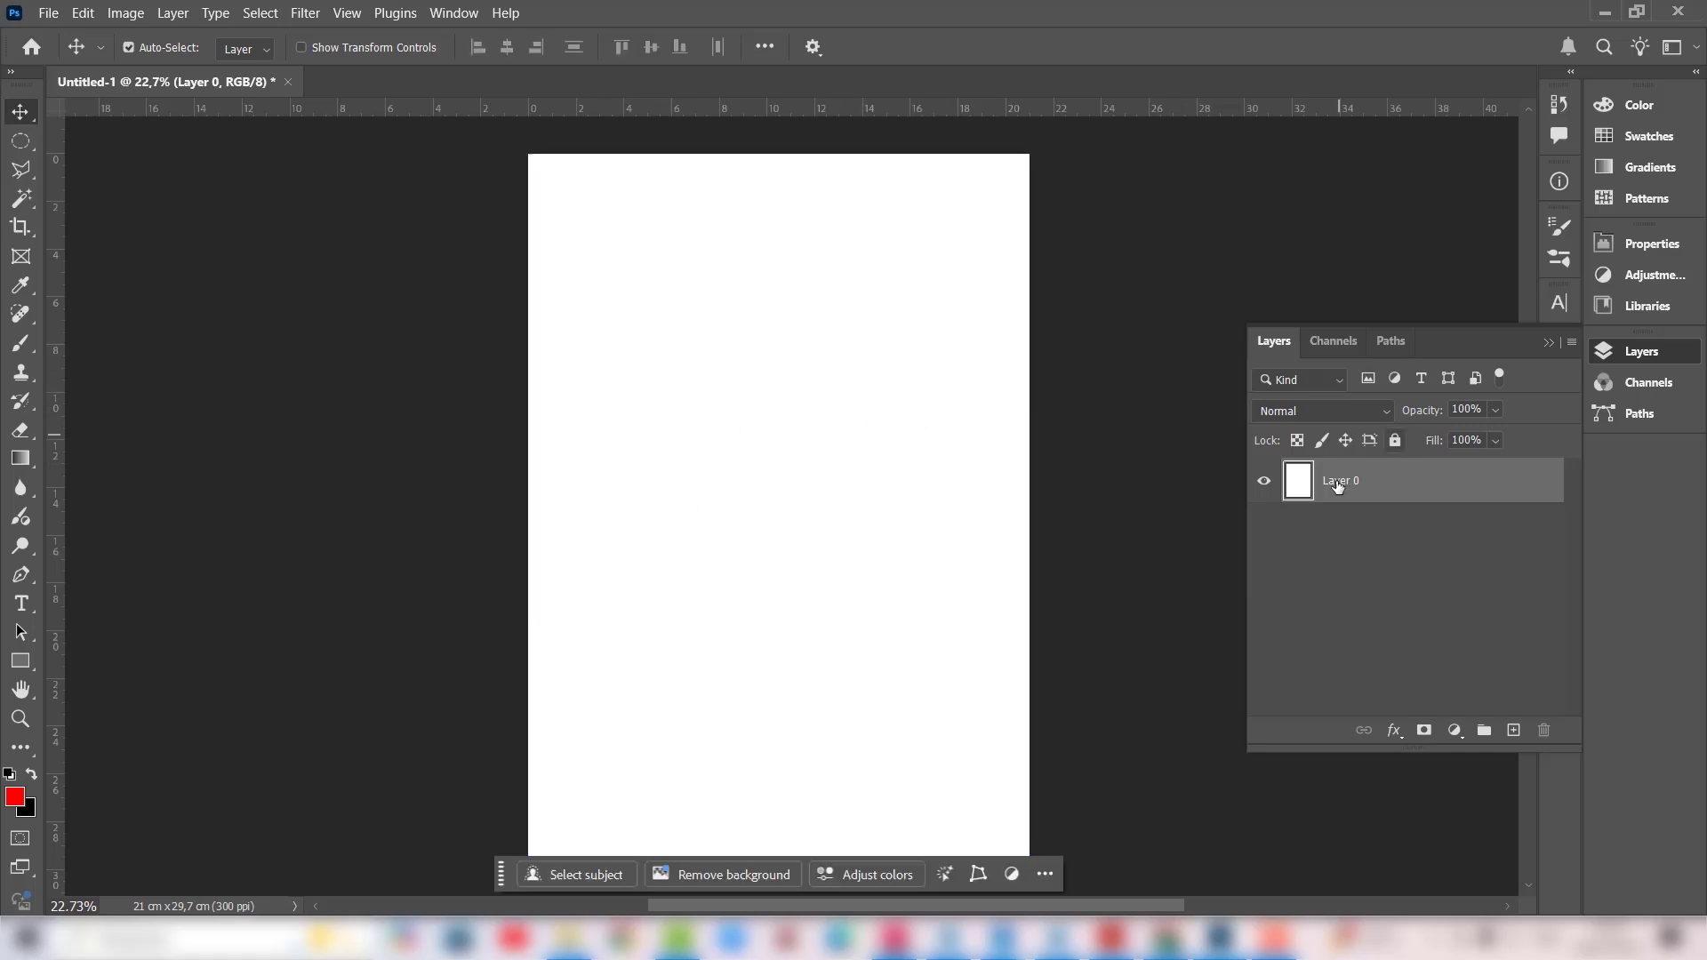
Step: Add a new layer and make a rectangular selection about 9.5 x 13.5 cm near the middle of the page
{"action": "left_click", "coordinate": [1515, 732]}
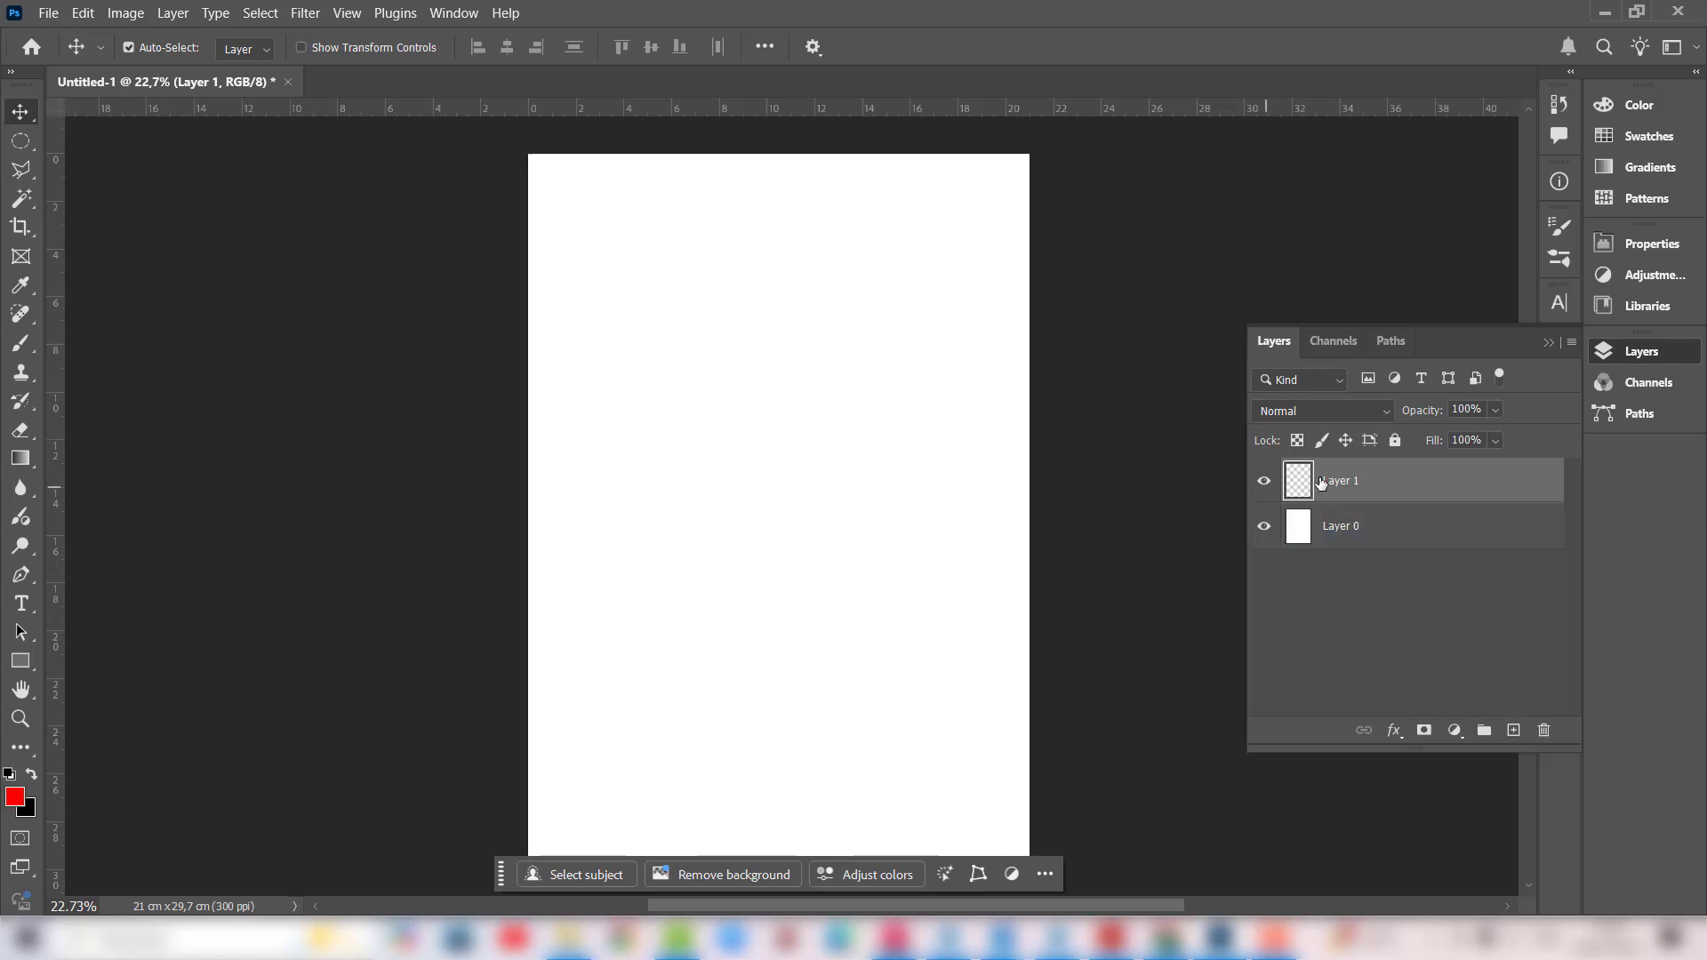
{"action": "left_click", "coordinate": [20, 140]}
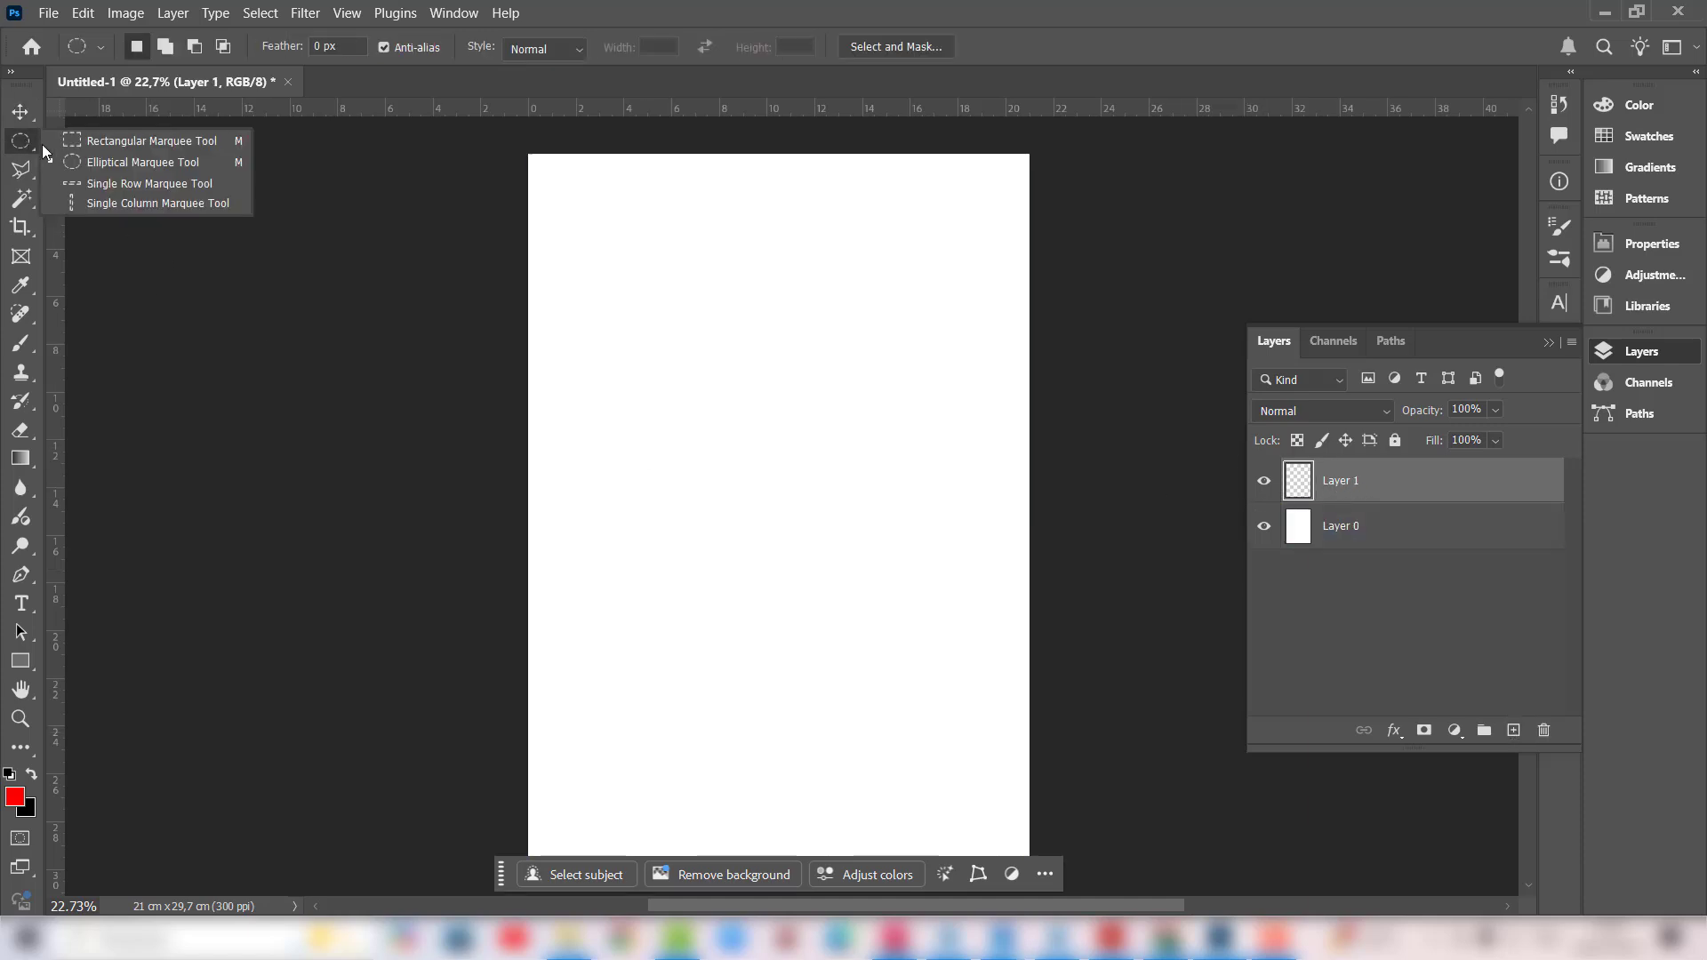
{"action": "left_click", "coordinate": [97, 141]}
{"action": "left_click_drag", "start_coordinate": [654, 345], "coordinate": [878, 667]}
Step: Set the foreground colour to a medium blue, fill the rectangular selection with it and deselect
{"action": "left_click", "coordinate": [18, 800]}
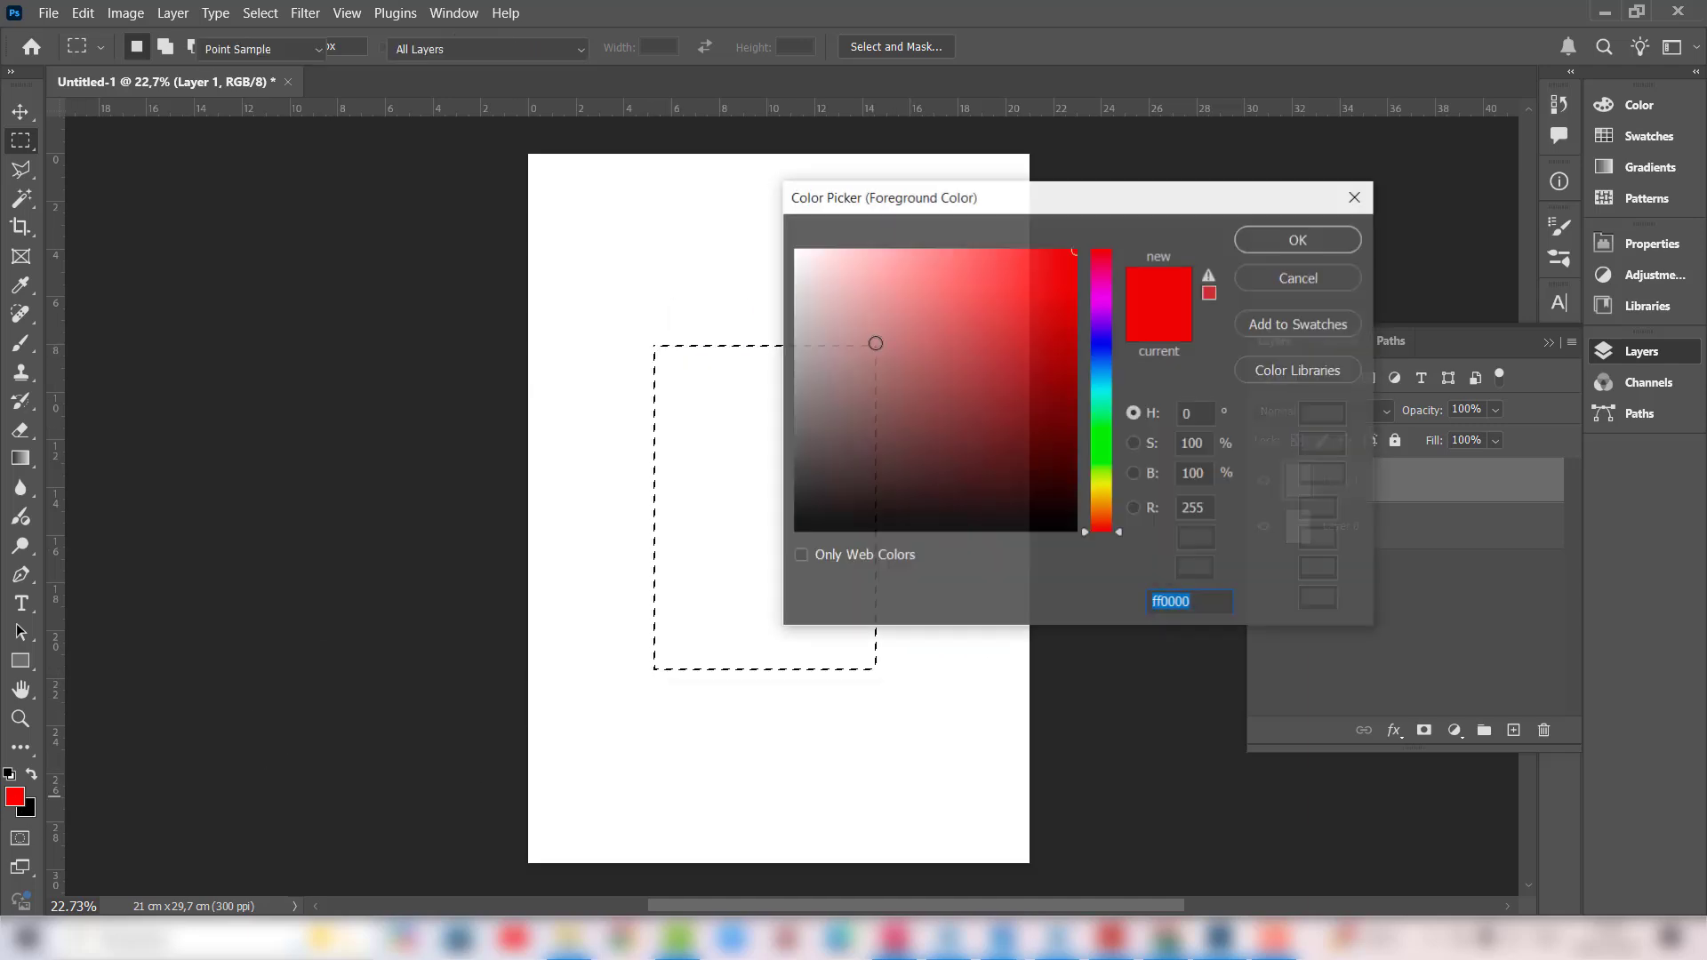
{"action": "left_click", "coordinate": [995, 337]}
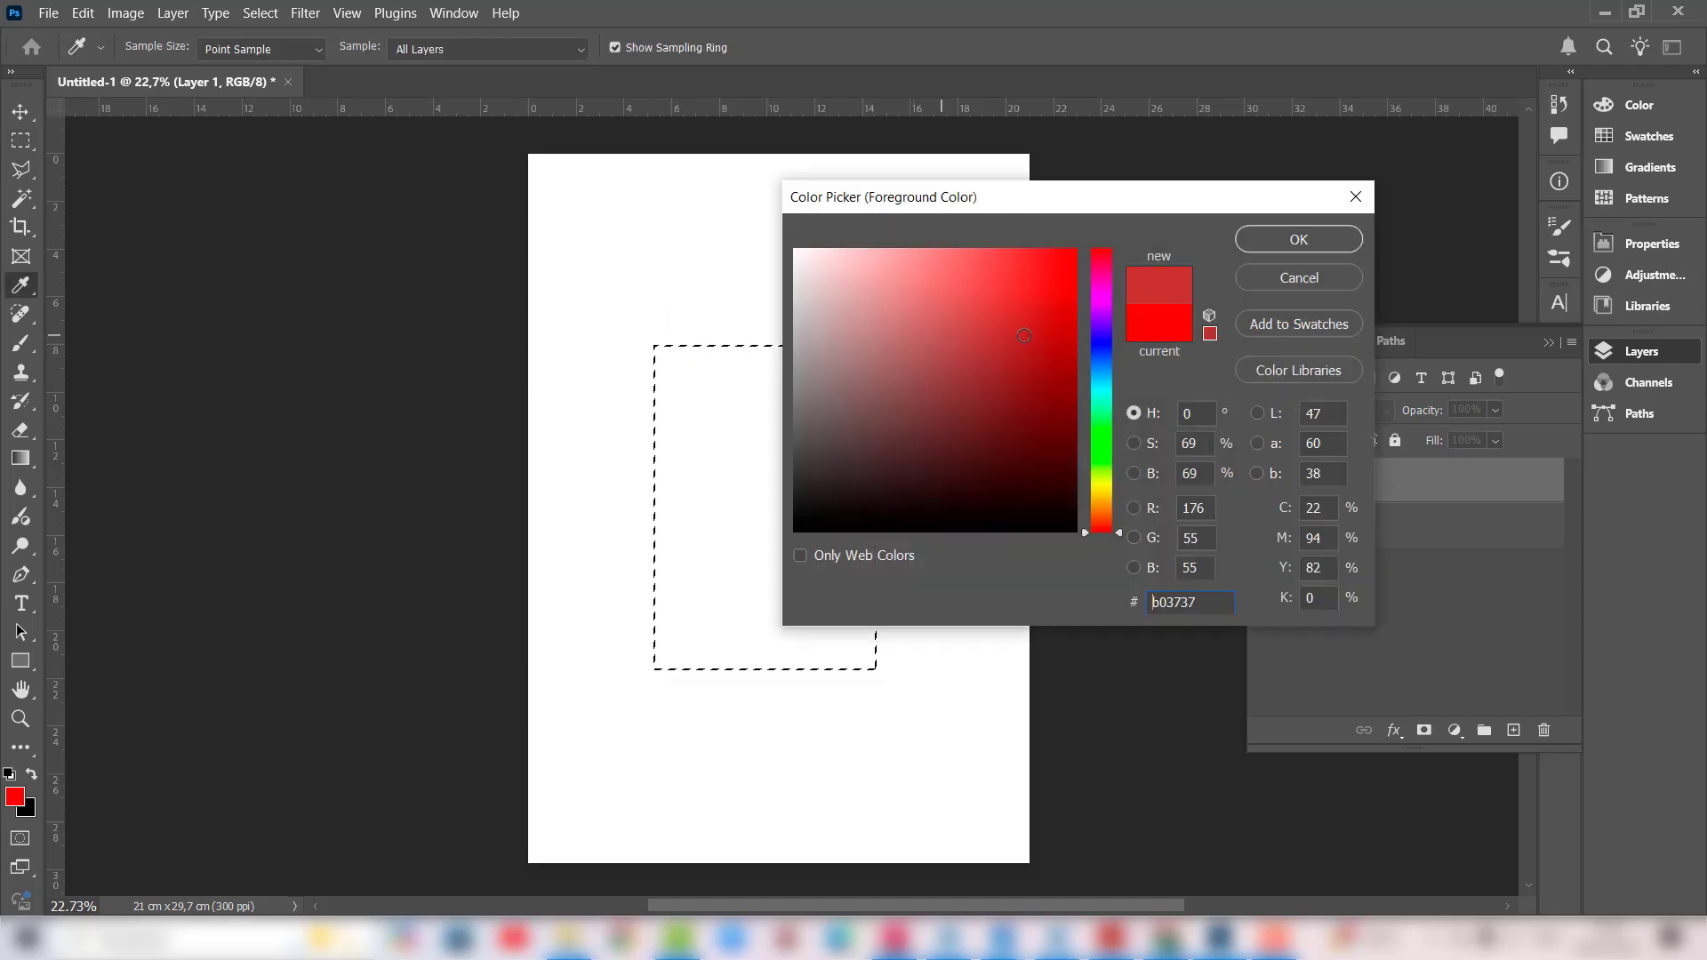
{"action": "left_click", "coordinate": [1262, 242]}
{"action": "key", "text": "m"}
{"action": "key", "text": "alt+BackSpace"}
{"action": "key", "text": "ctrl+d"}
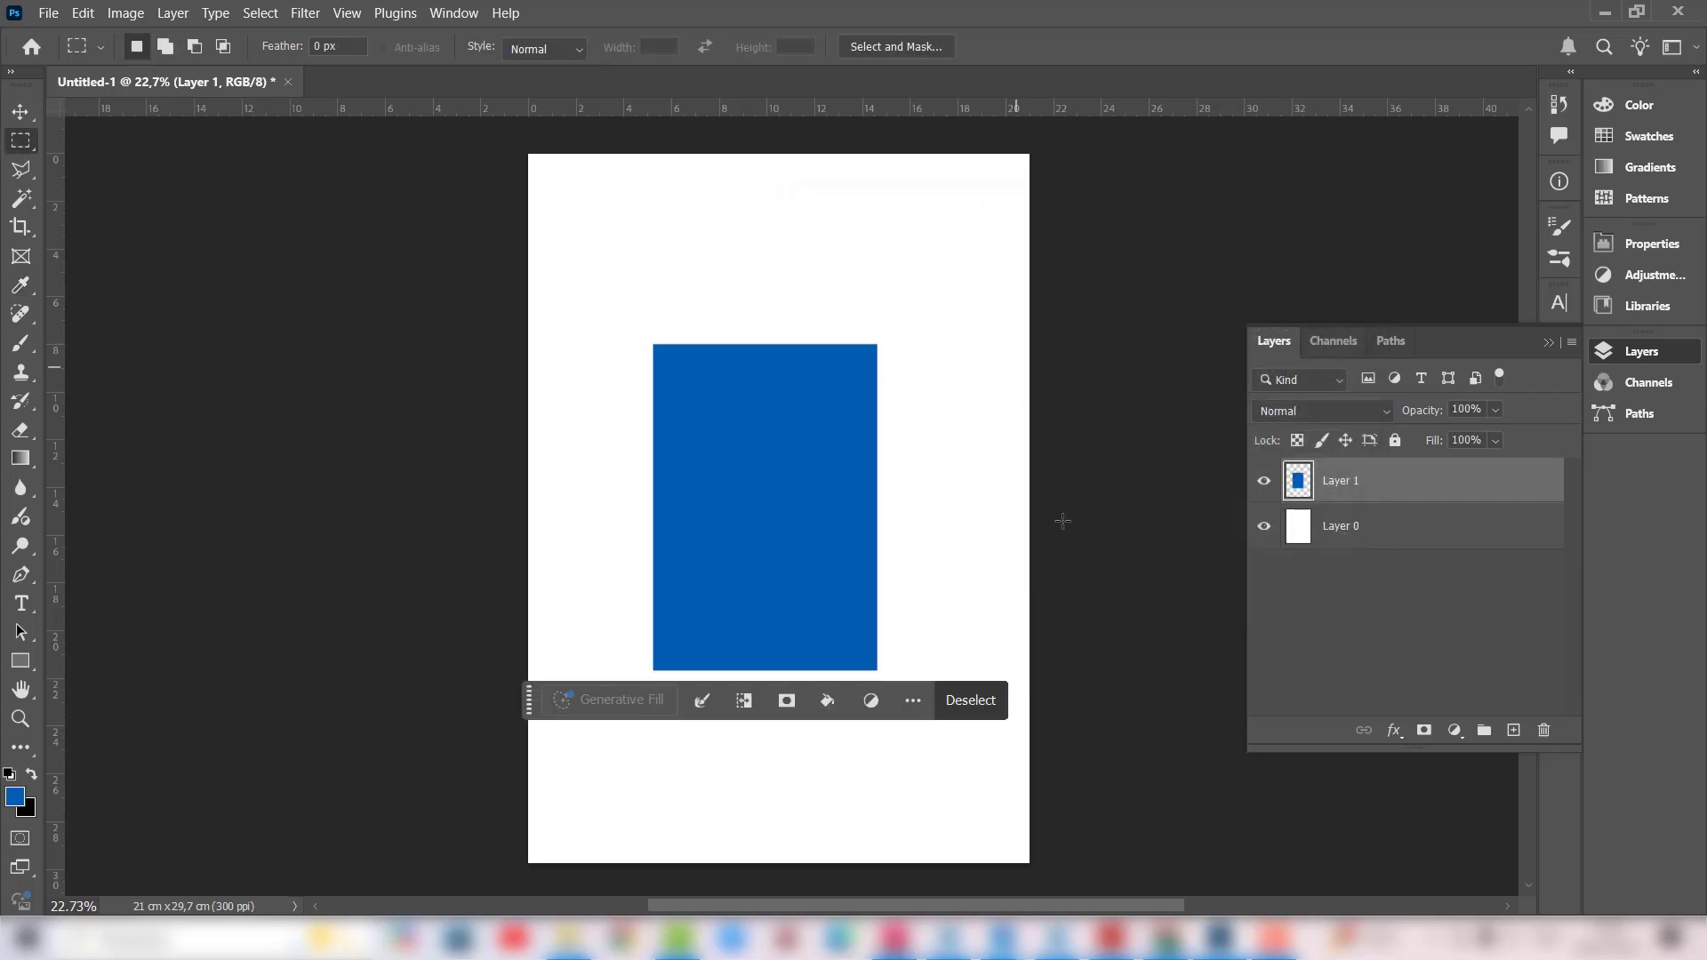
Step: Add another new layer and make a circular selection about 9.5 cm across overlapping the blue rectangle's right side
{"action": "left_click", "coordinate": [1516, 730]}
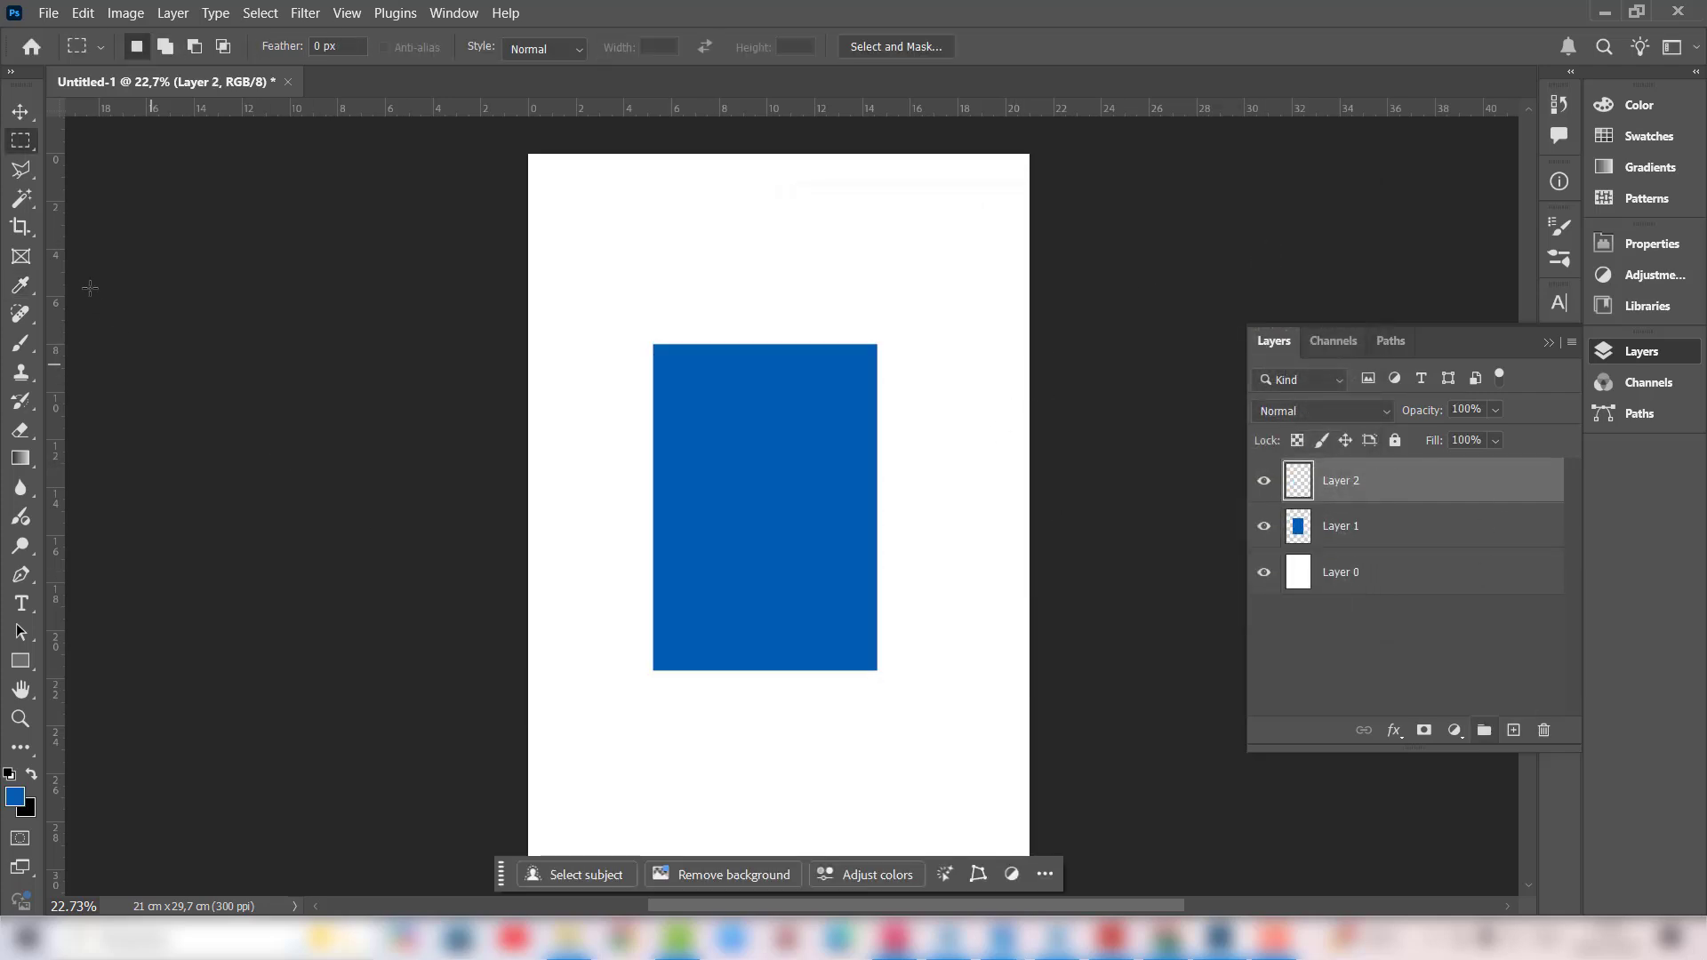
{"action": "left_click_drag", "start_coordinate": [19, 140], "coordinate": [72, 146]}
{"action": "left_click_drag", "start_coordinate": [760, 435], "coordinate": [975, 651]}
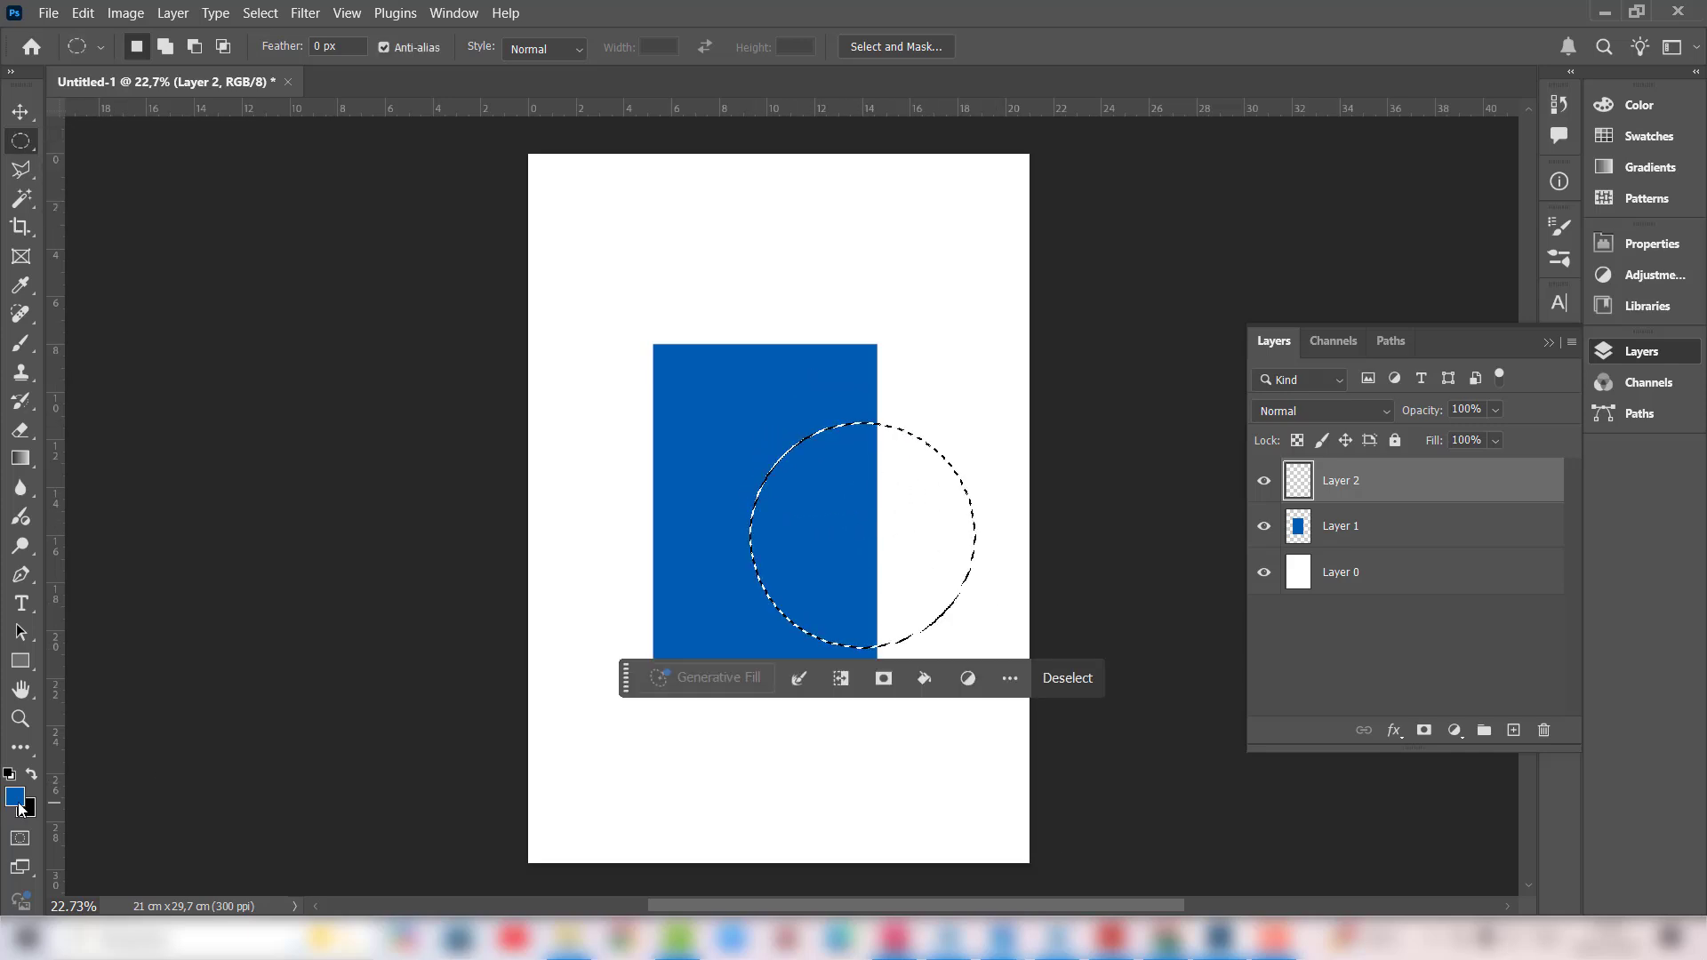
Step: Fill the circular selection with pinkish red eb033f, deselect, and activate the Move tool
{"action": "left_click", "coordinate": [1108, 260]}
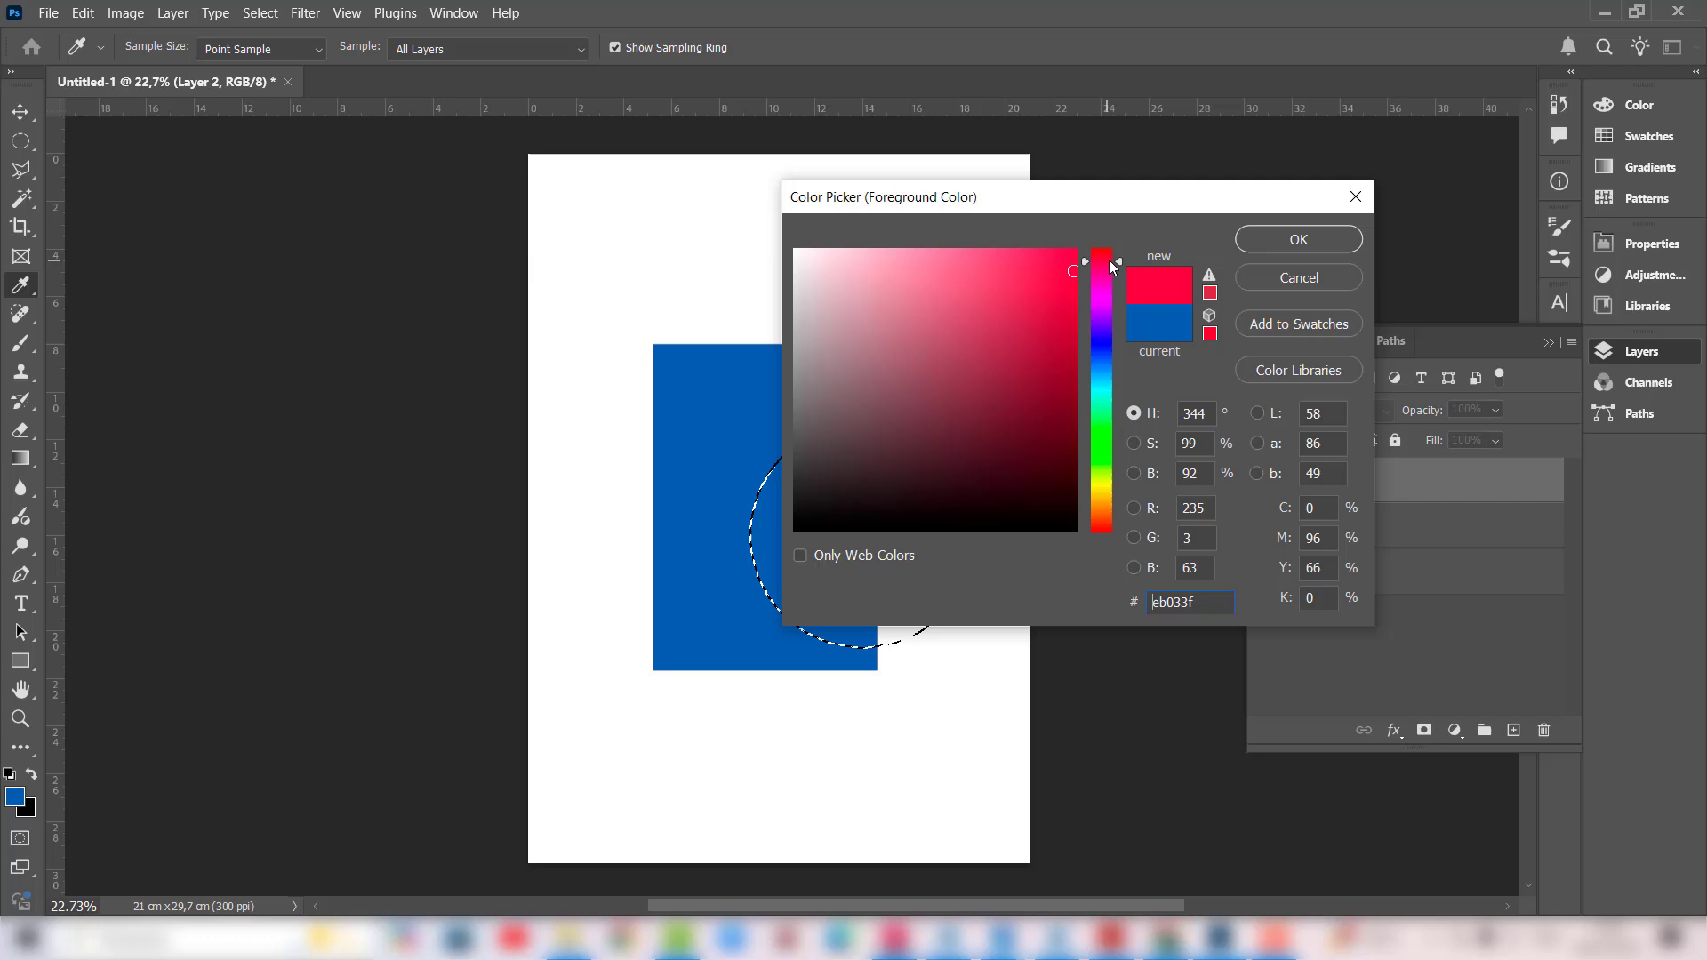
{"action": "left_click", "coordinate": [1280, 235]}
{"action": "key", "text": "alt+BackSpace"}
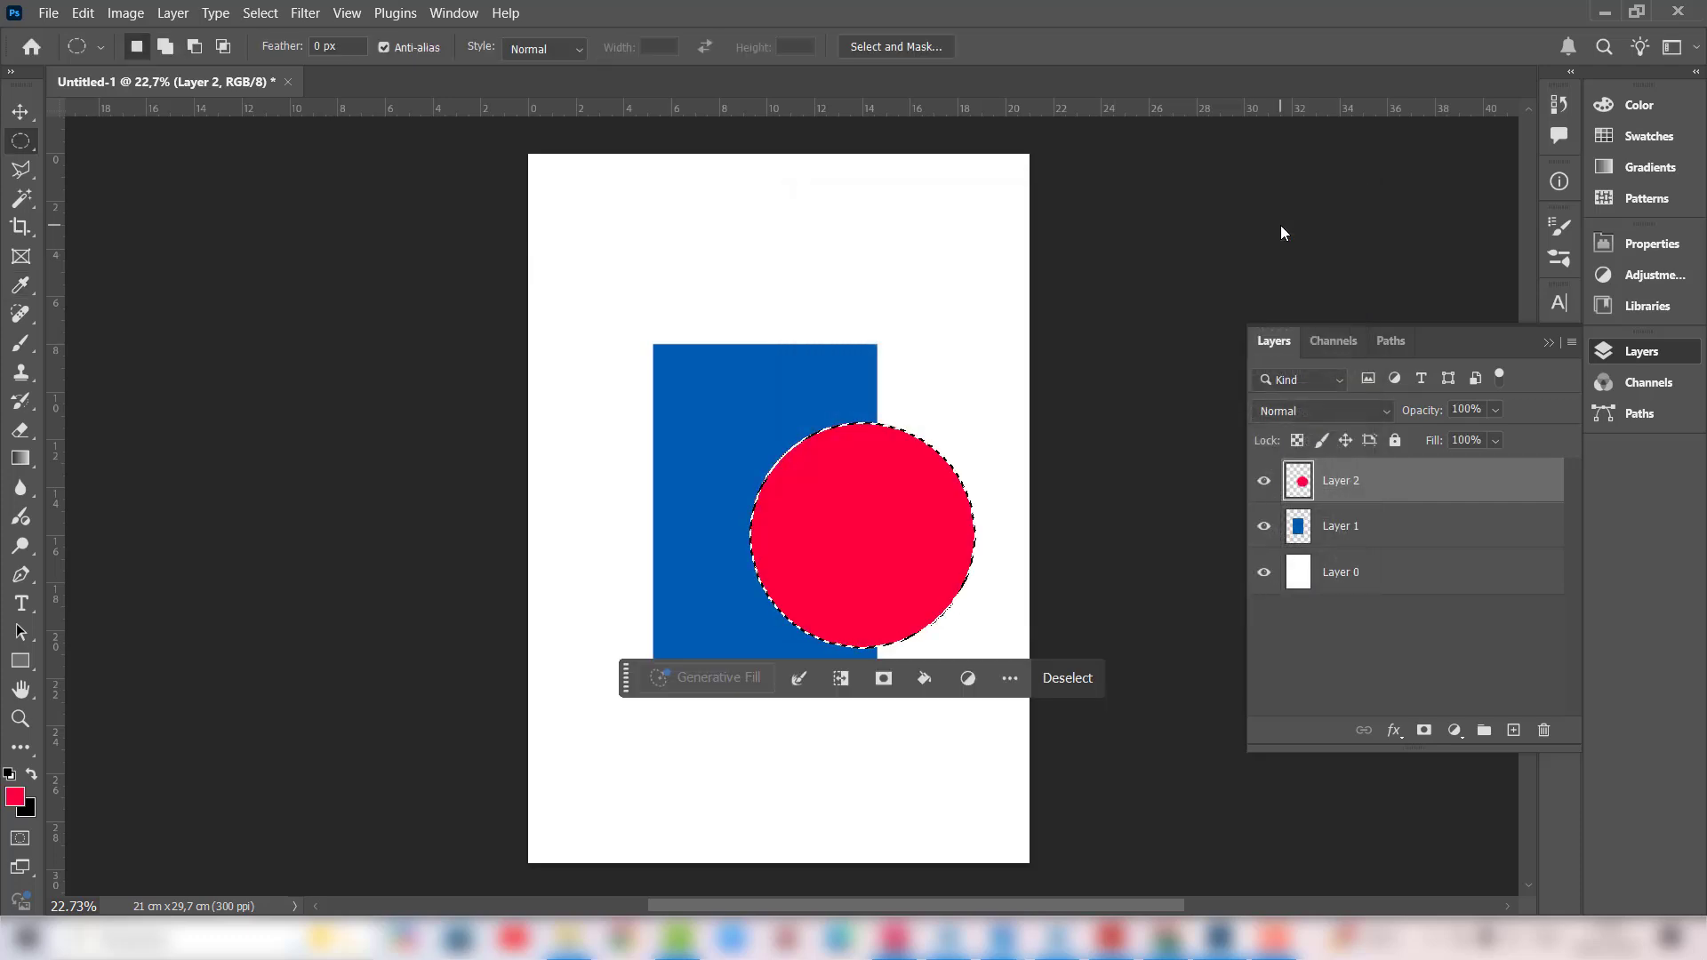
{"action": "key", "text": "ctrl+d"}
{"action": "left_click", "coordinate": [25, 114]}
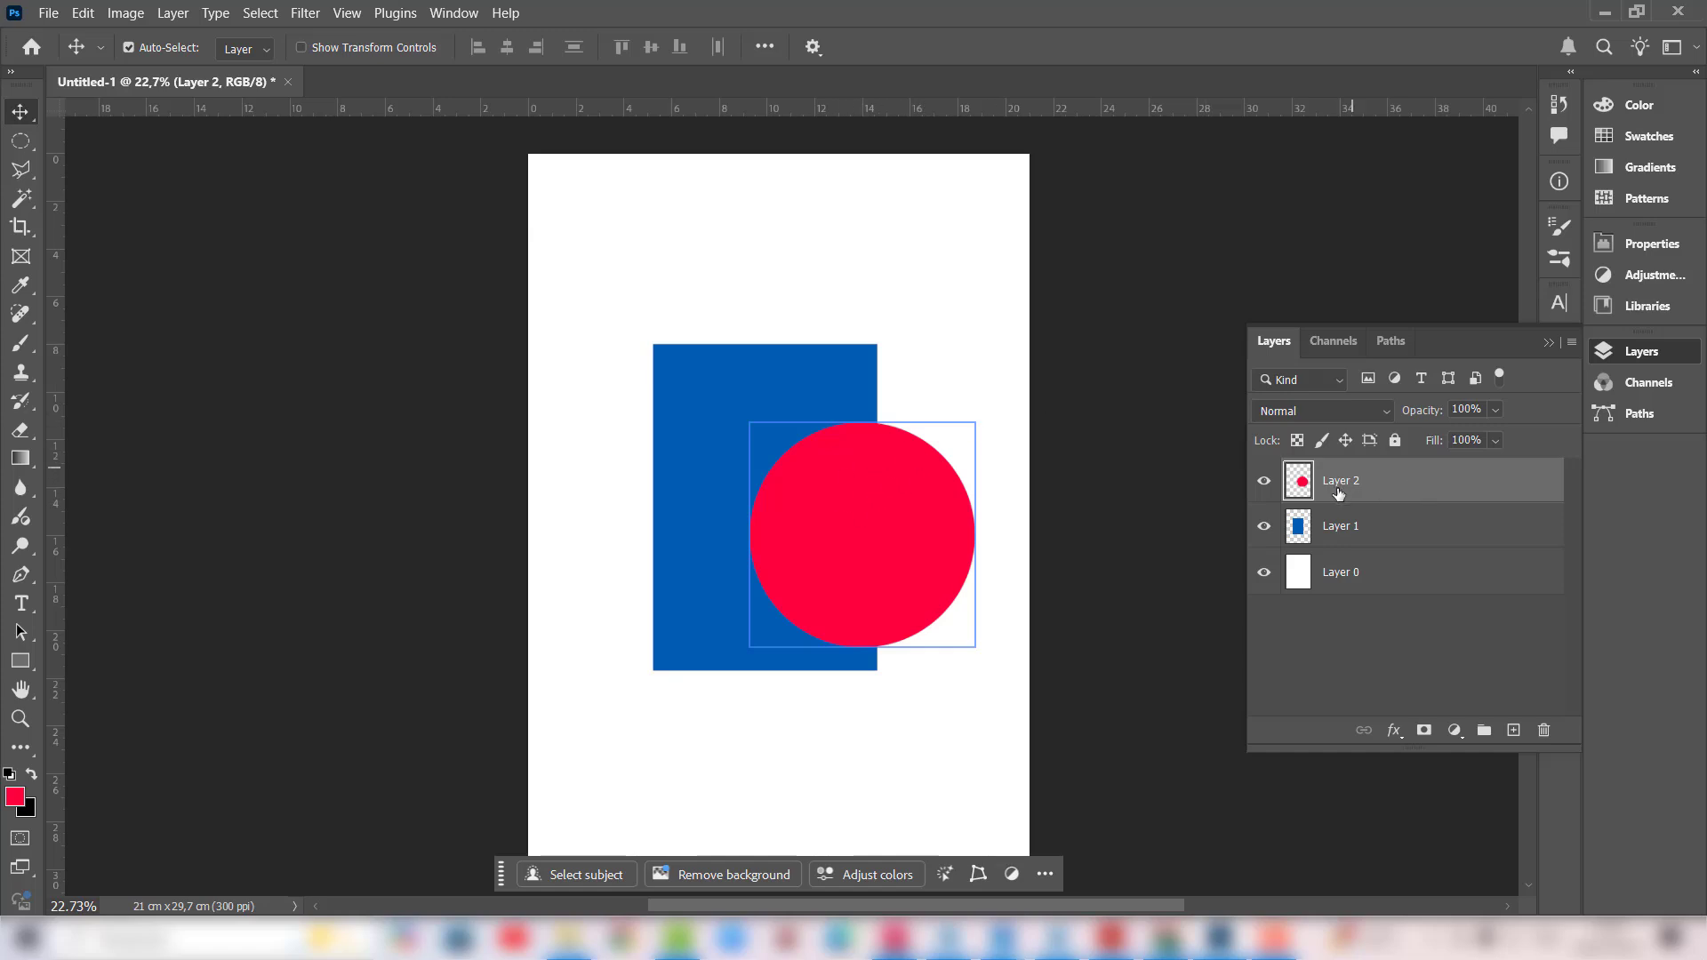
Step: Hide and show again the red circle's layer, and do the same with the blue rectangle's layer
{"action": "left_click", "coordinate": [1264, 481]}
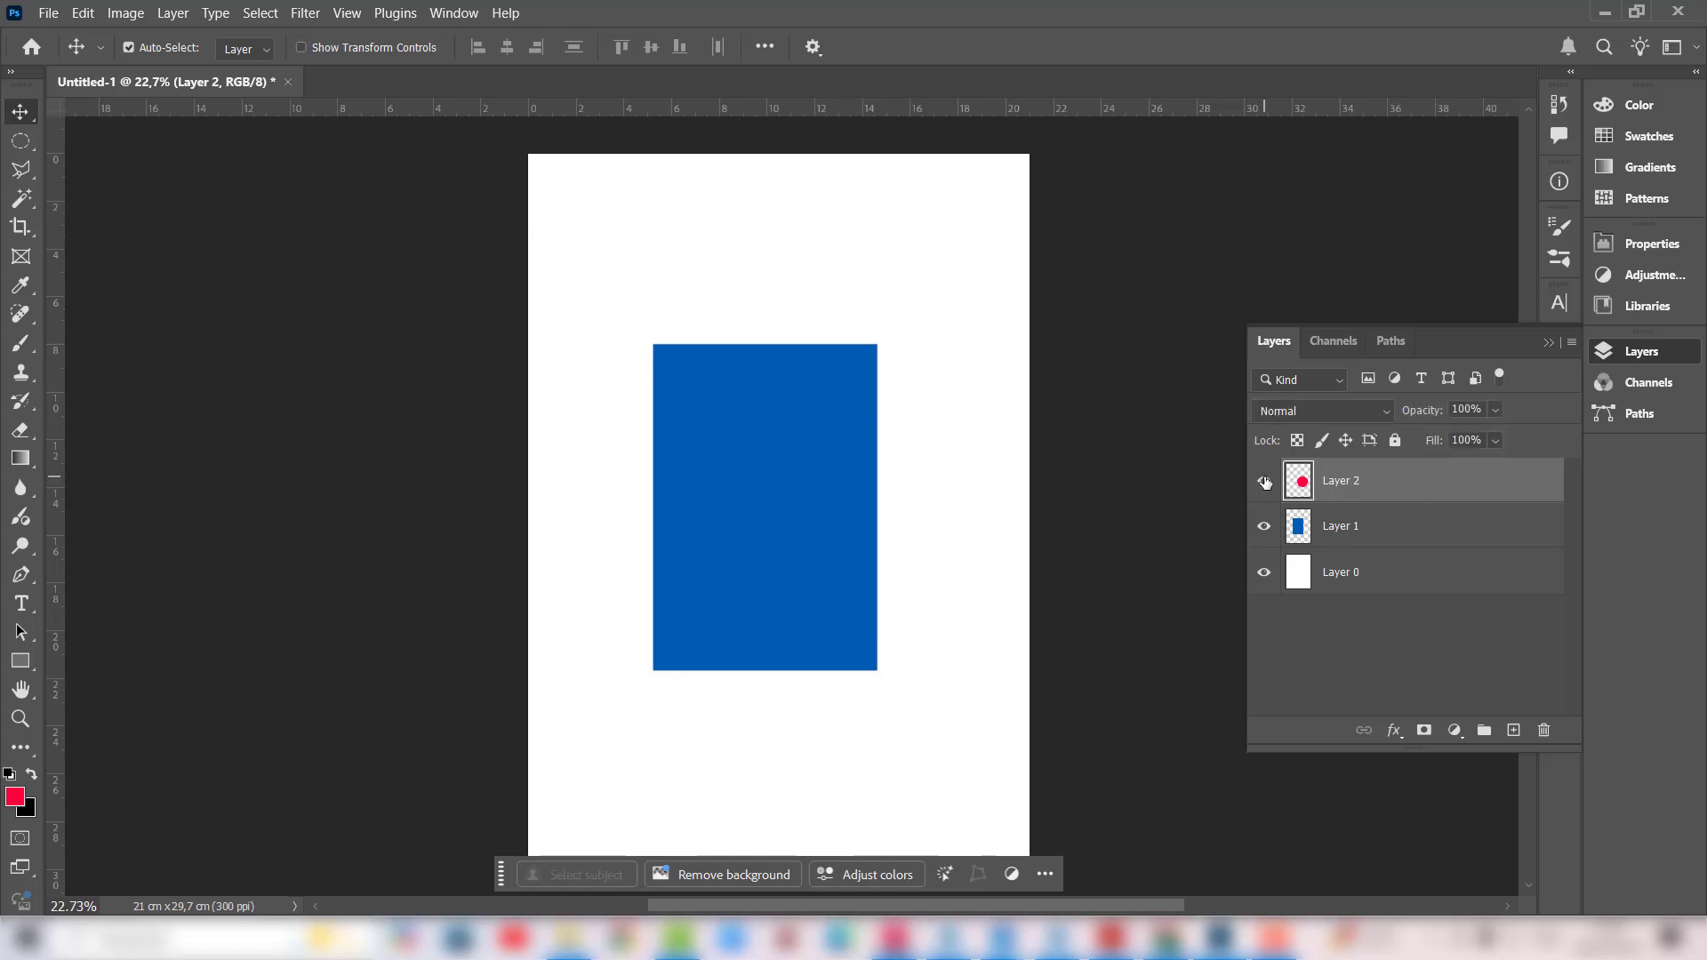
{"action": "left_click", "coordinate": [1264, 483]}
{"action": "left_click", "coordinate": [1264, 526]}
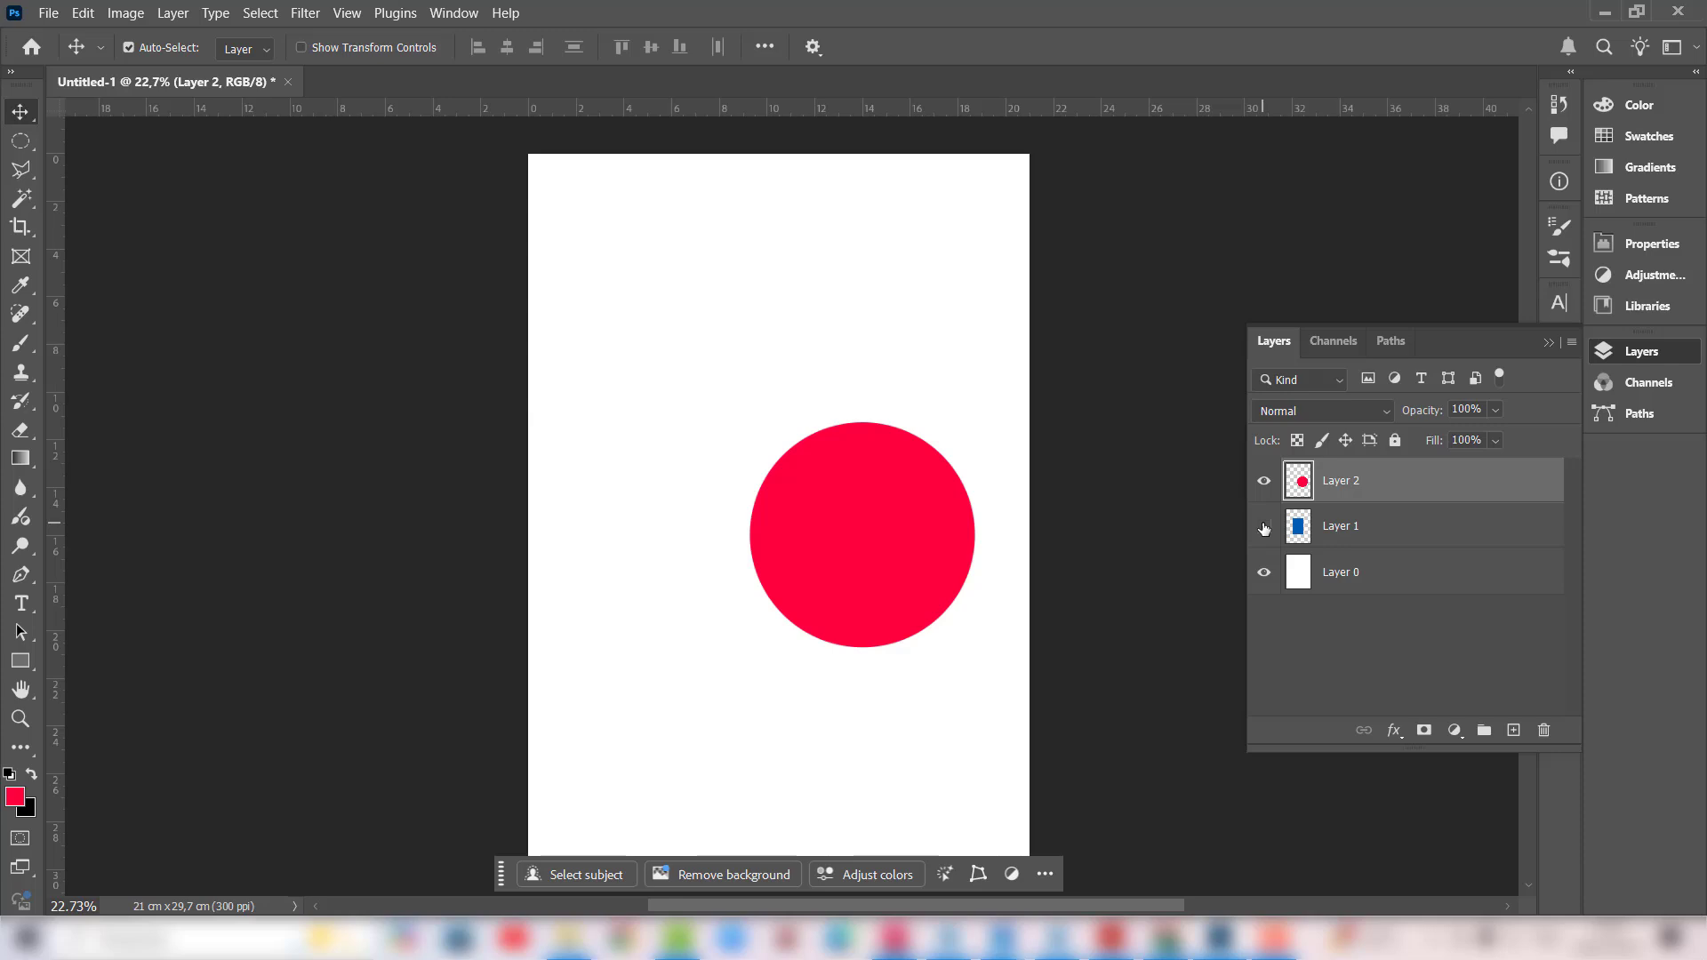
{"action": "left_click", "coordinate": [1265, 526]}
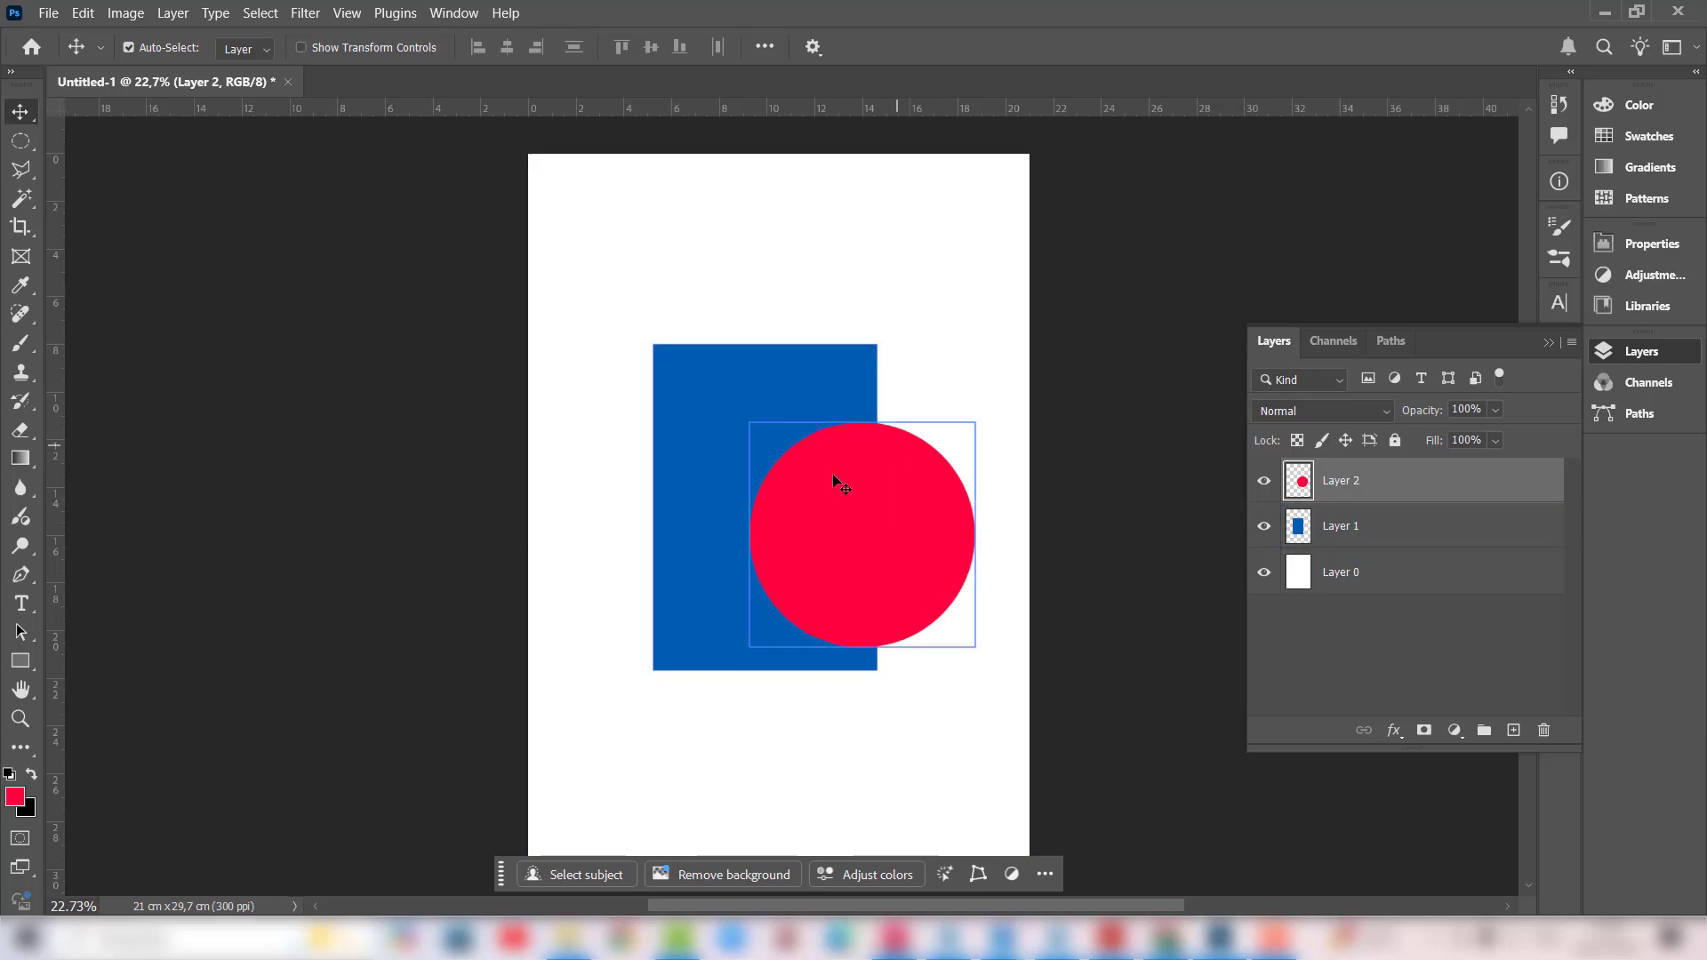
Step: Move the circle and rectangle independently, placing the rectangle in the page's lower part with the circle overlapping its upper-left corner
{"action": "left_click_drag", "start_coordinate": [821, 494], "coordinate": [850, 257]}
{"action": "left_click_drag", "start_coordinate": [718, 519], "coordinate": [637, 655]}
{"action": "left_click_drag", "start_coordinate": [848, 292], "coordinate": [760, 290]}
{"action": "left_click_drag", "start_coordinate": [734, 515], "coordinate": [879, 516]}
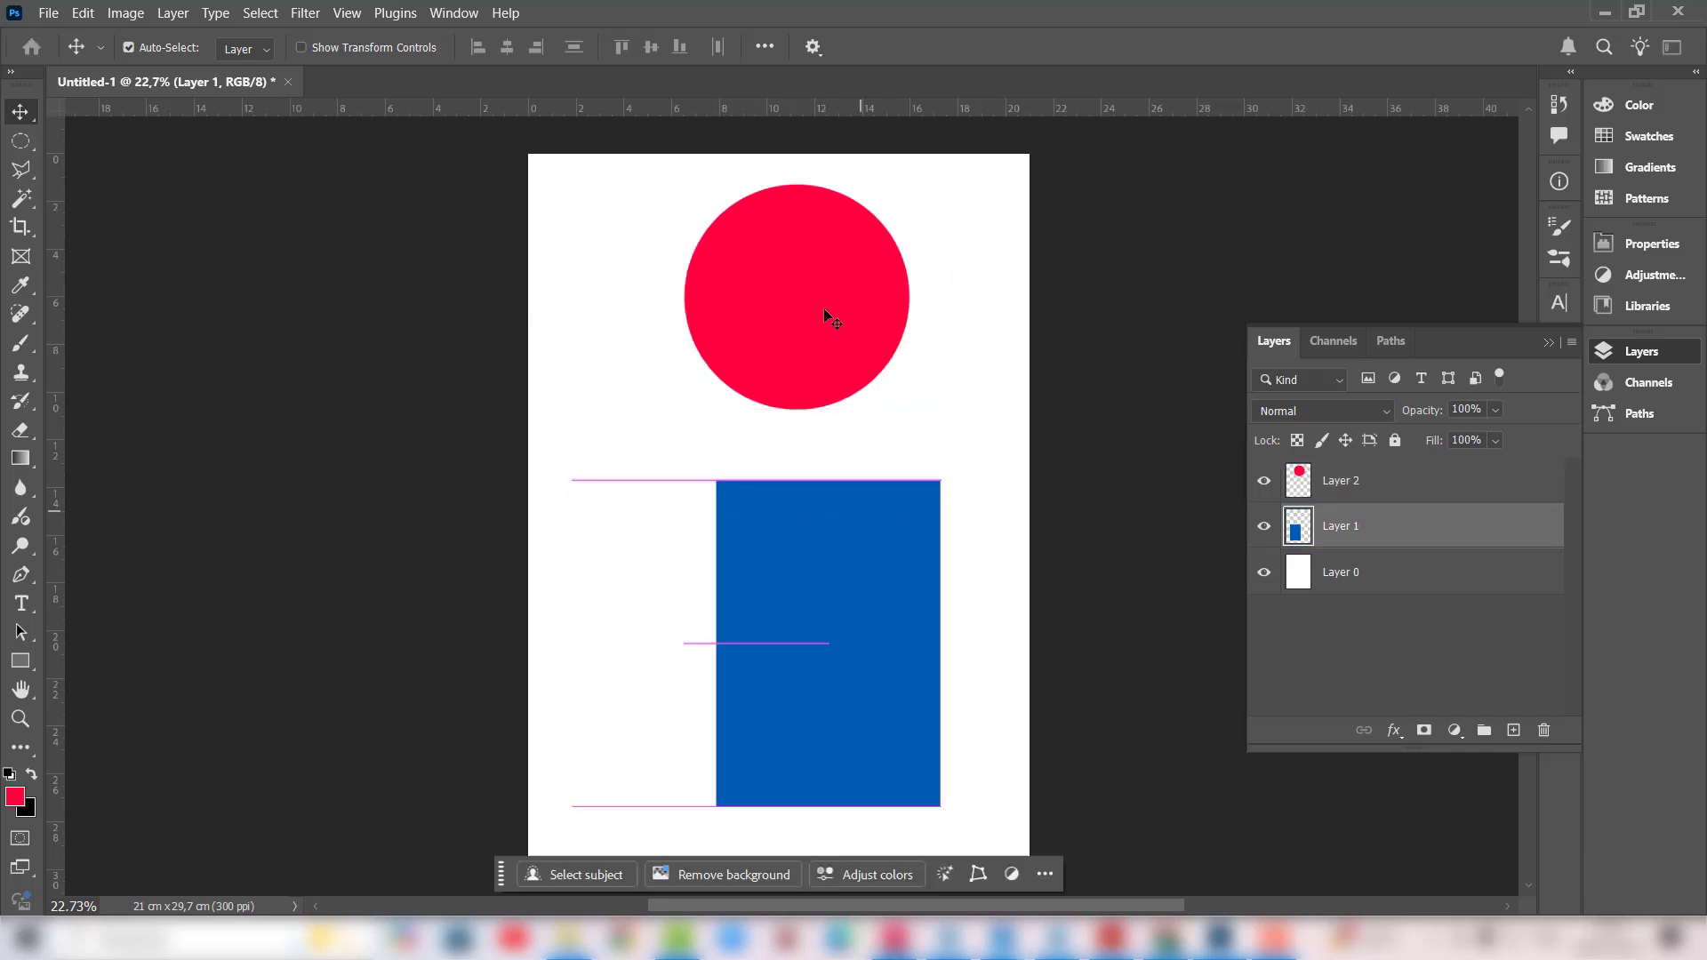
{"action": "left_click_drag", "start_coordinate": [824, 308], "coordinate": [754, 313]}
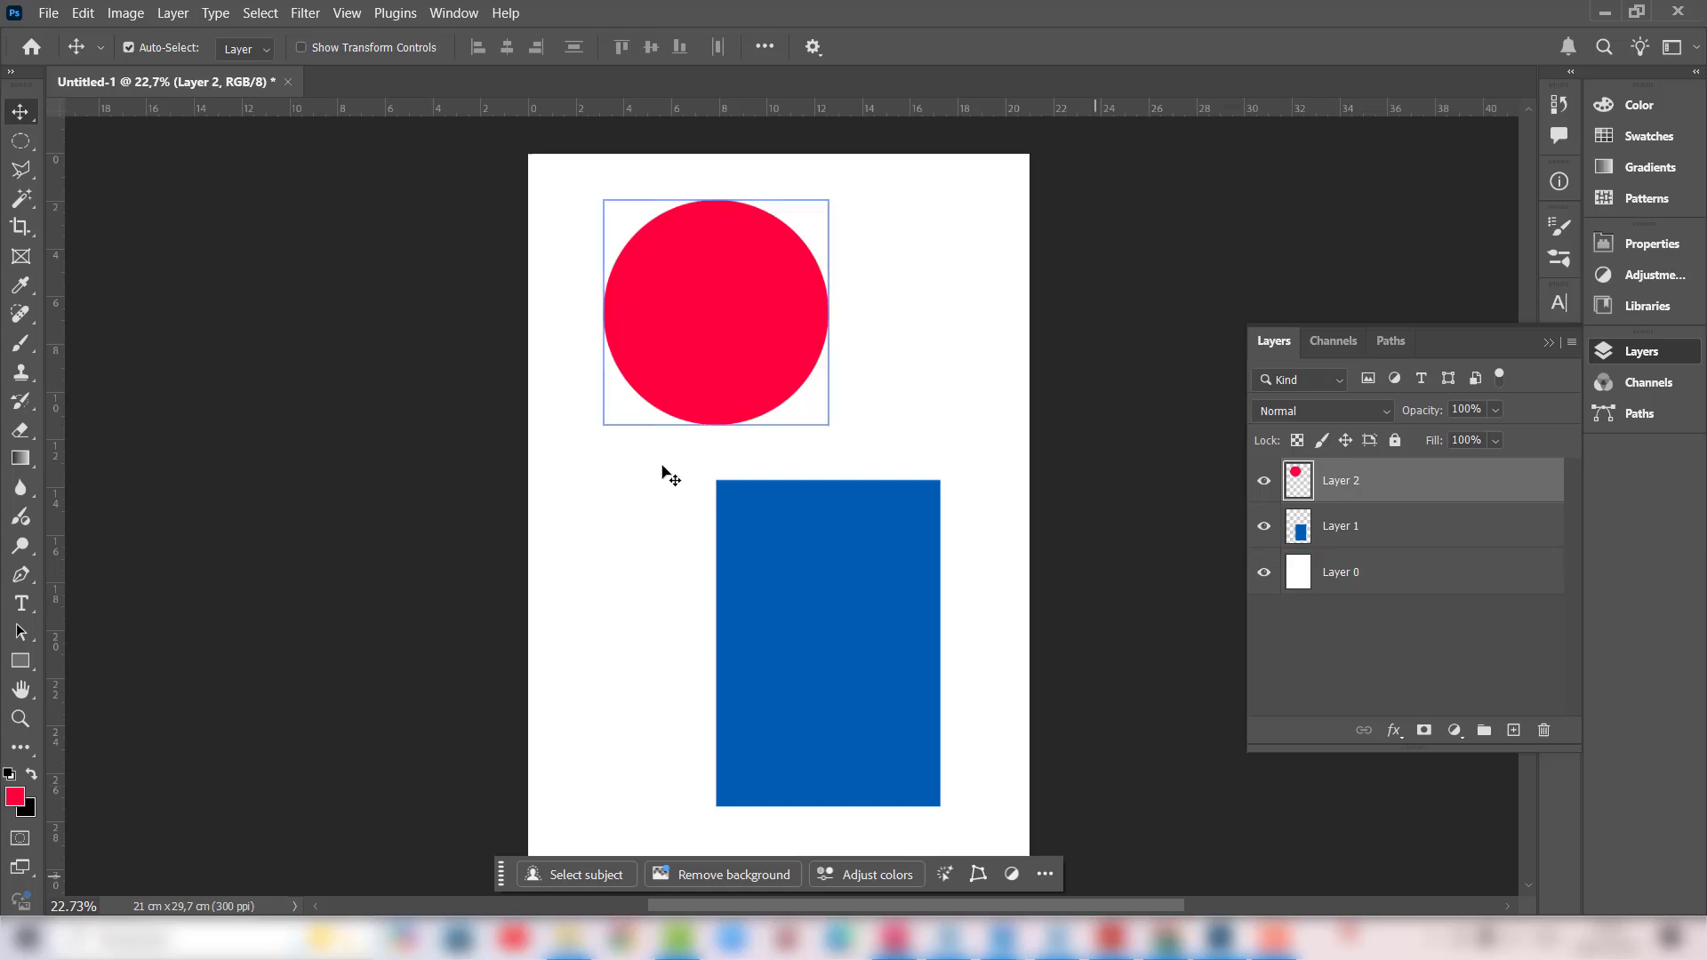
{"action": "left_click_drag", "start_coordinate": [722, 316], "coordinate": [701, 527]}
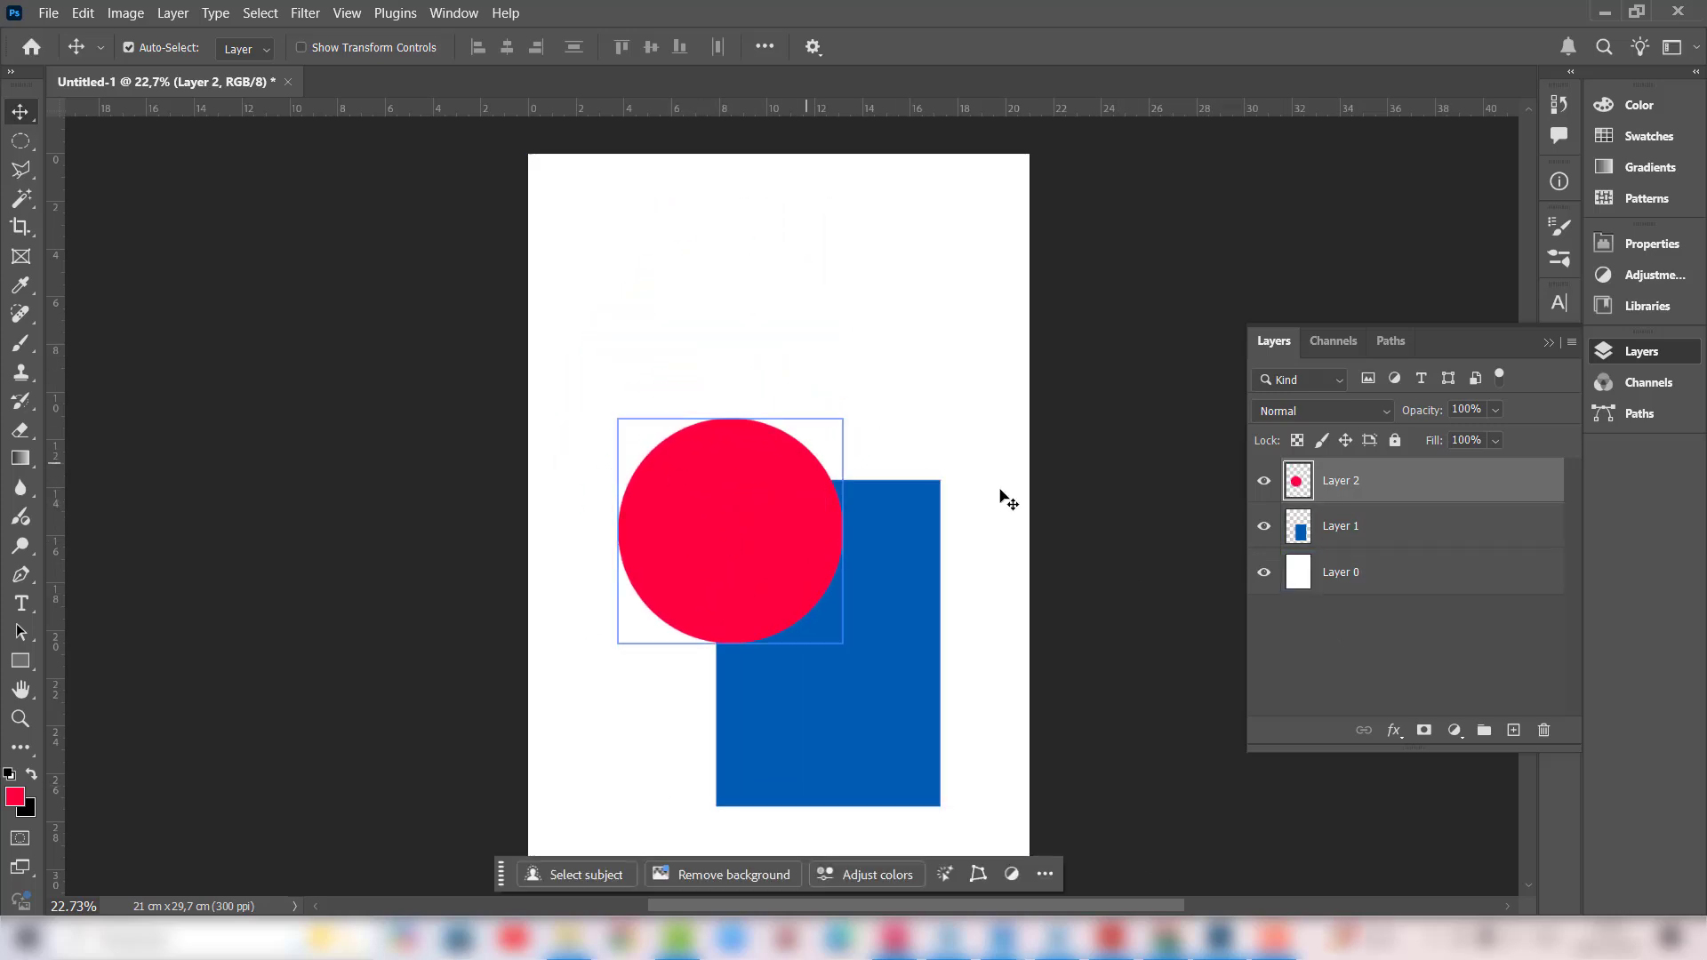
Step: Reorder the layers so the red circle's layer sits directly below the blue rectangle's layer
{"action": "left_click_drag", "start_coordinate": [1341, 485], "coordinate": [1351, 547]}
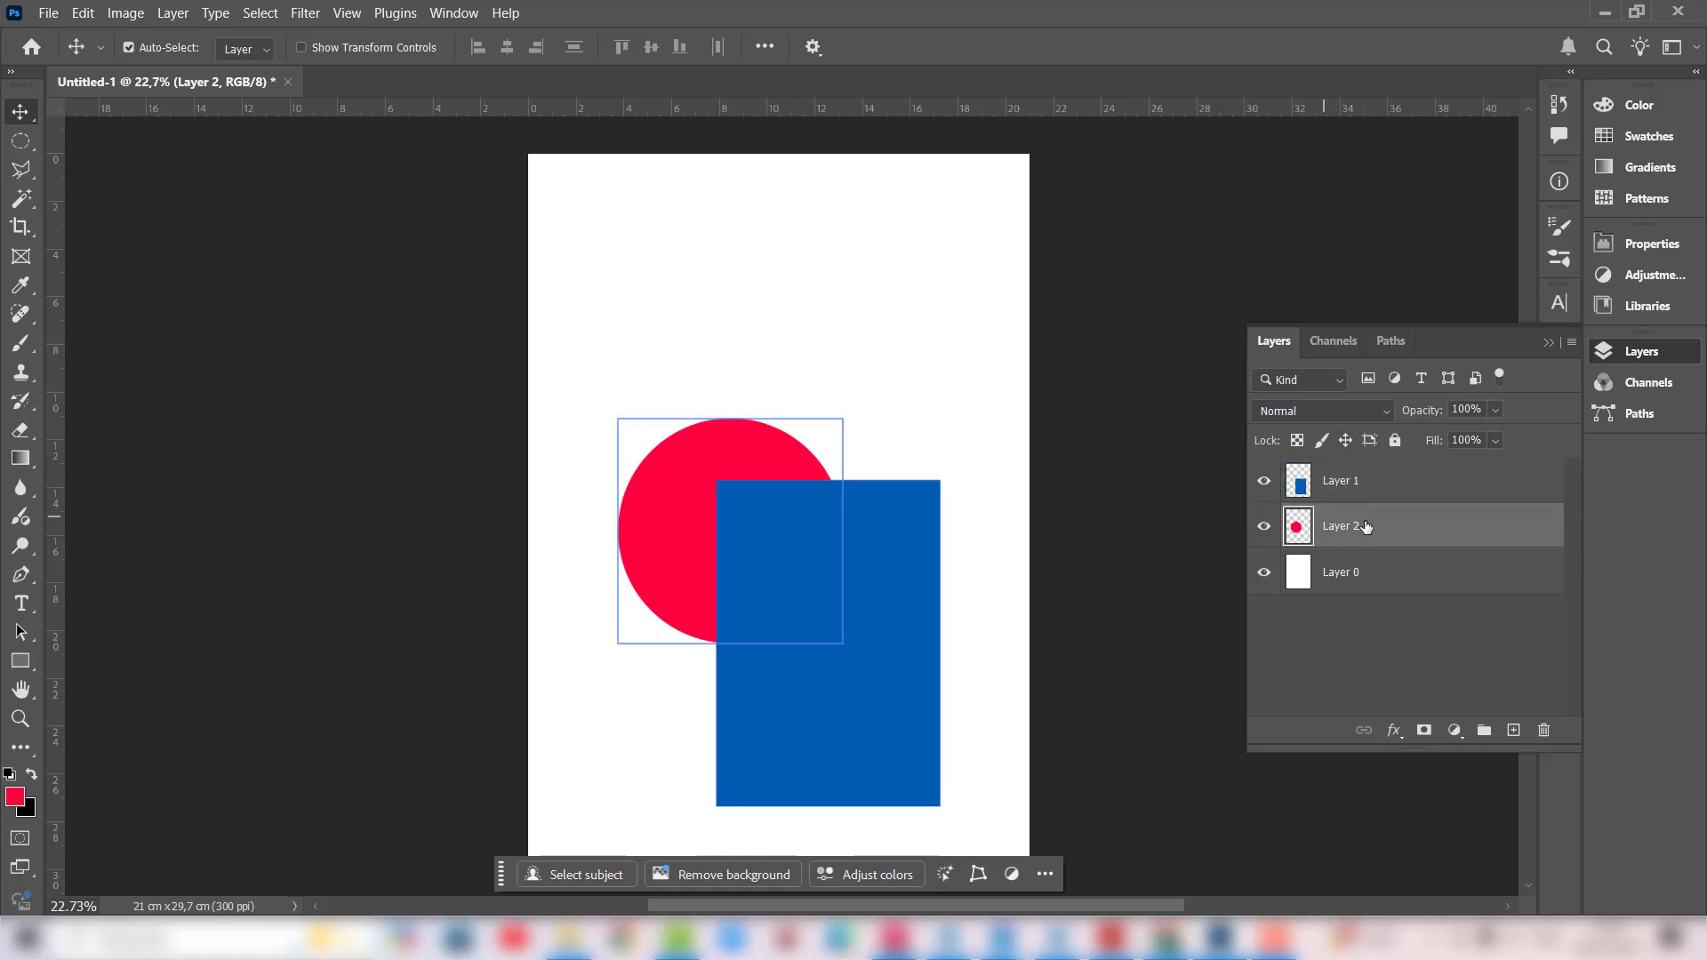
{"action": "left_click", "coordinate": [1351, 481]}
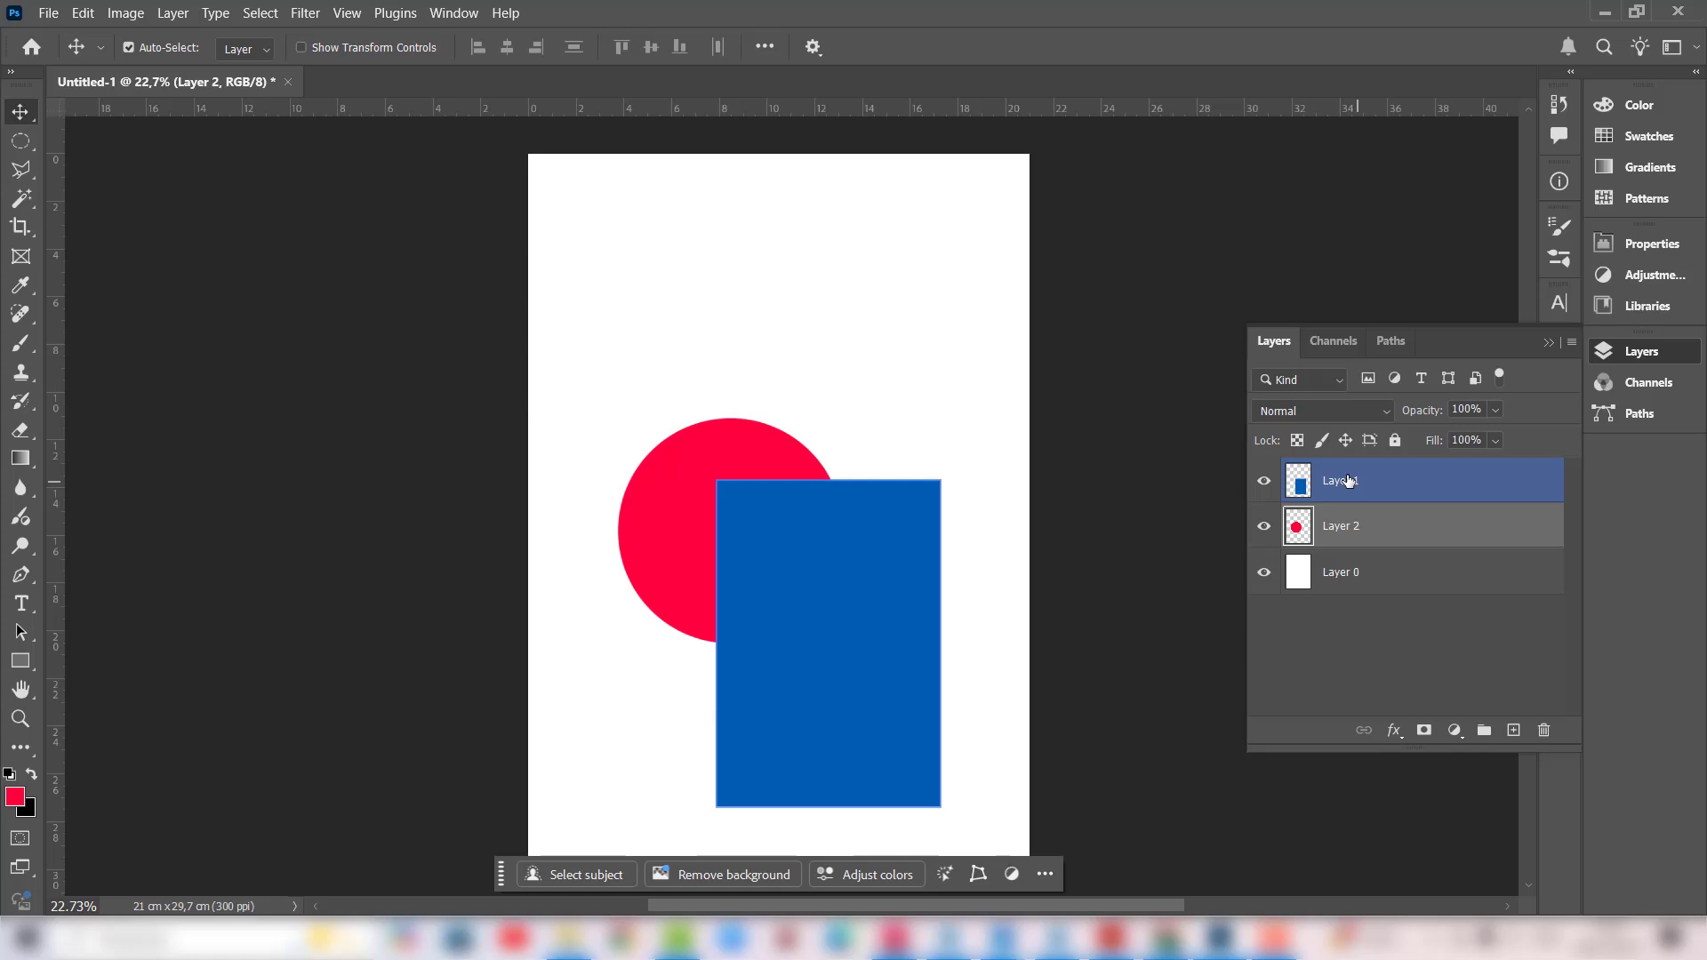
{"action": "scroll", "coordinate": [800, 409], "scroll_direction": "down", "scroll_amount": 1}
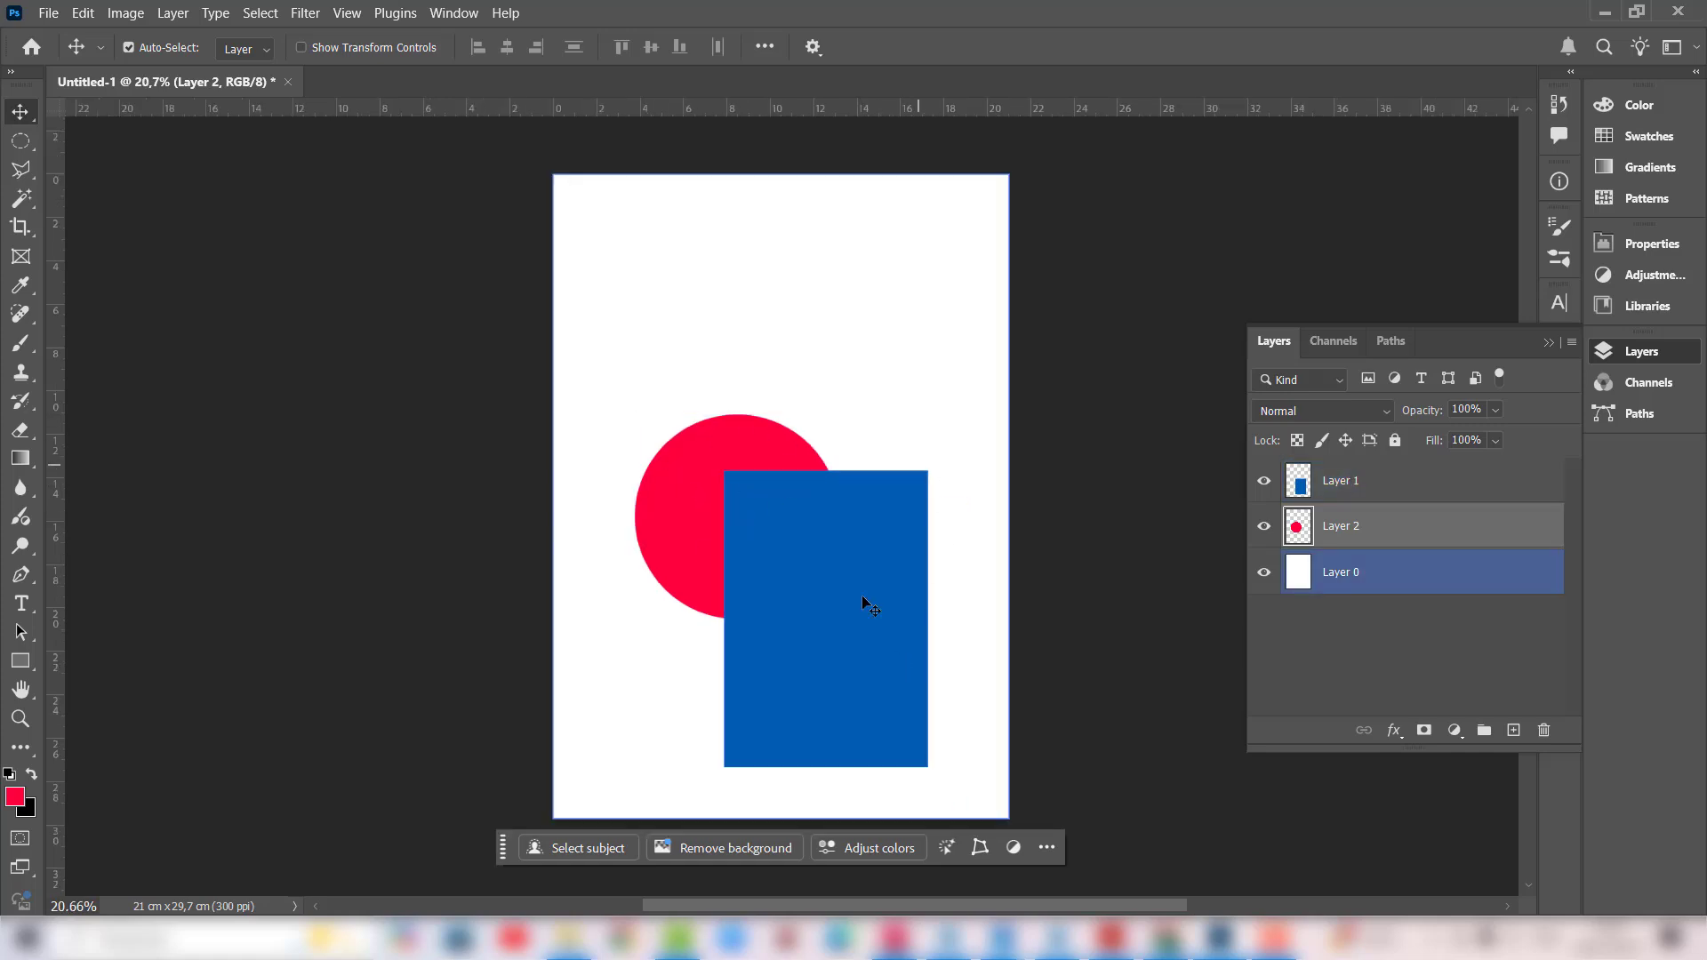
{"action": "scroll", "coordinate": [729, 658], "scroll_direction": "down", "scroll_amount": 1}
{"action": "scroll", "coordinate": [736, 679], "scroll_direction": "up", "scroll_amount": 2}
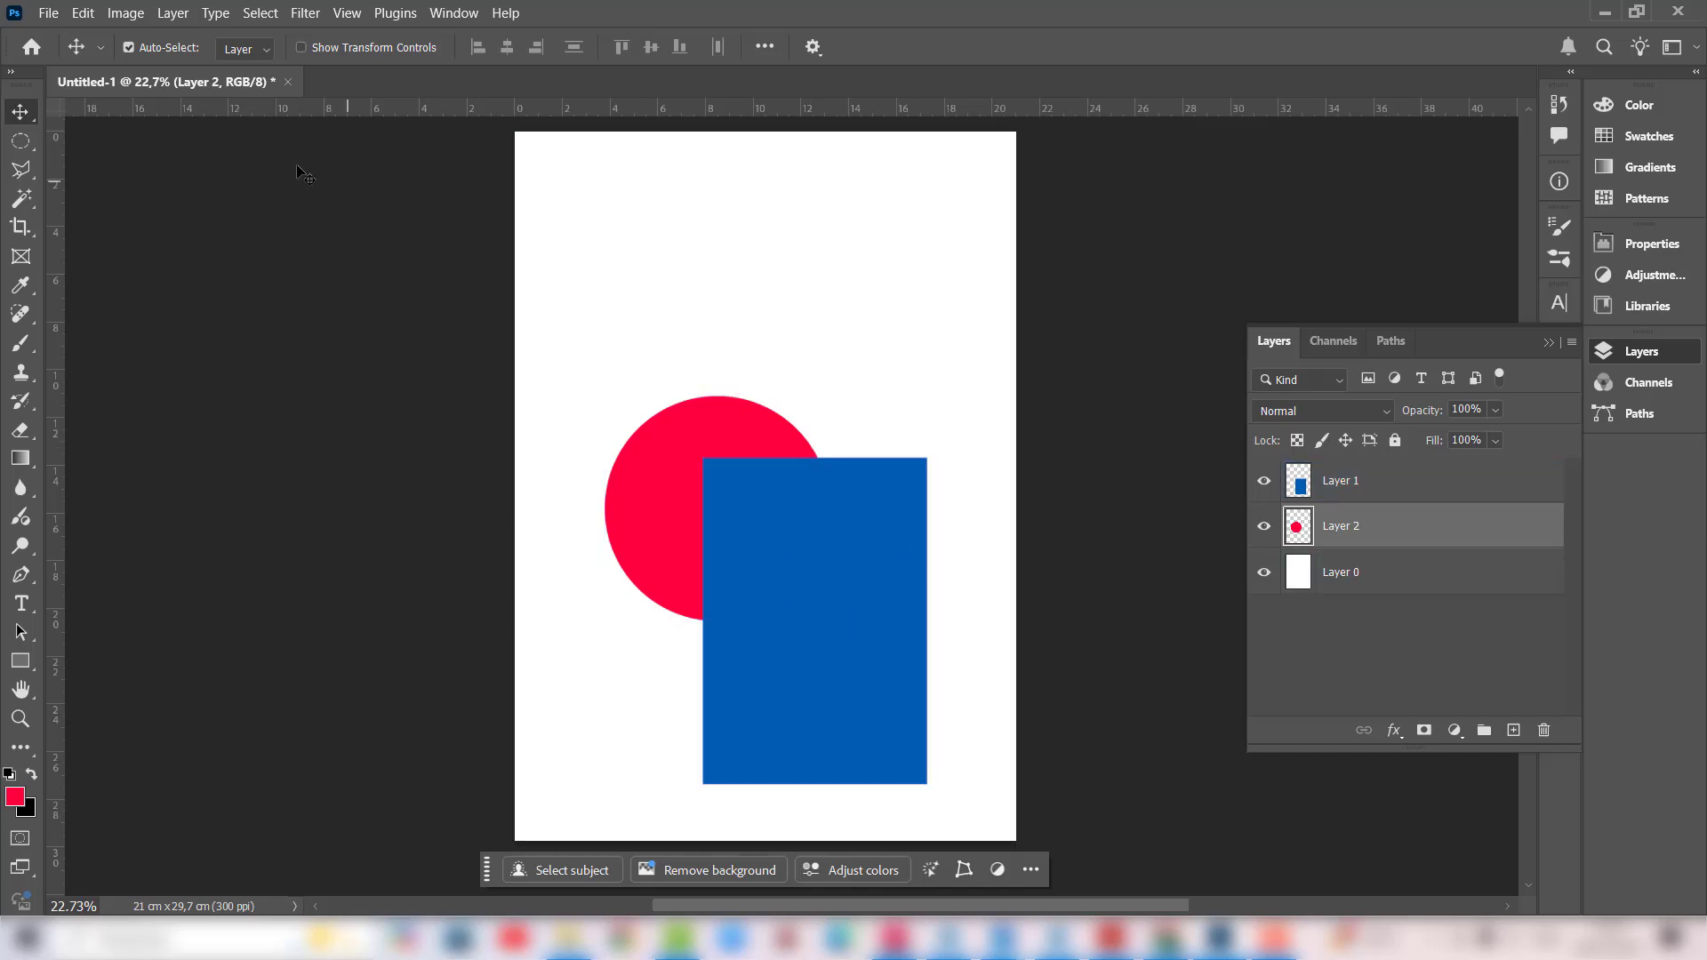
Step: Switch from the Elliptical to the Rectangular Marquee tool and show the available marquee variants
{"action": "left_click", "coordinate": [15, 147]}
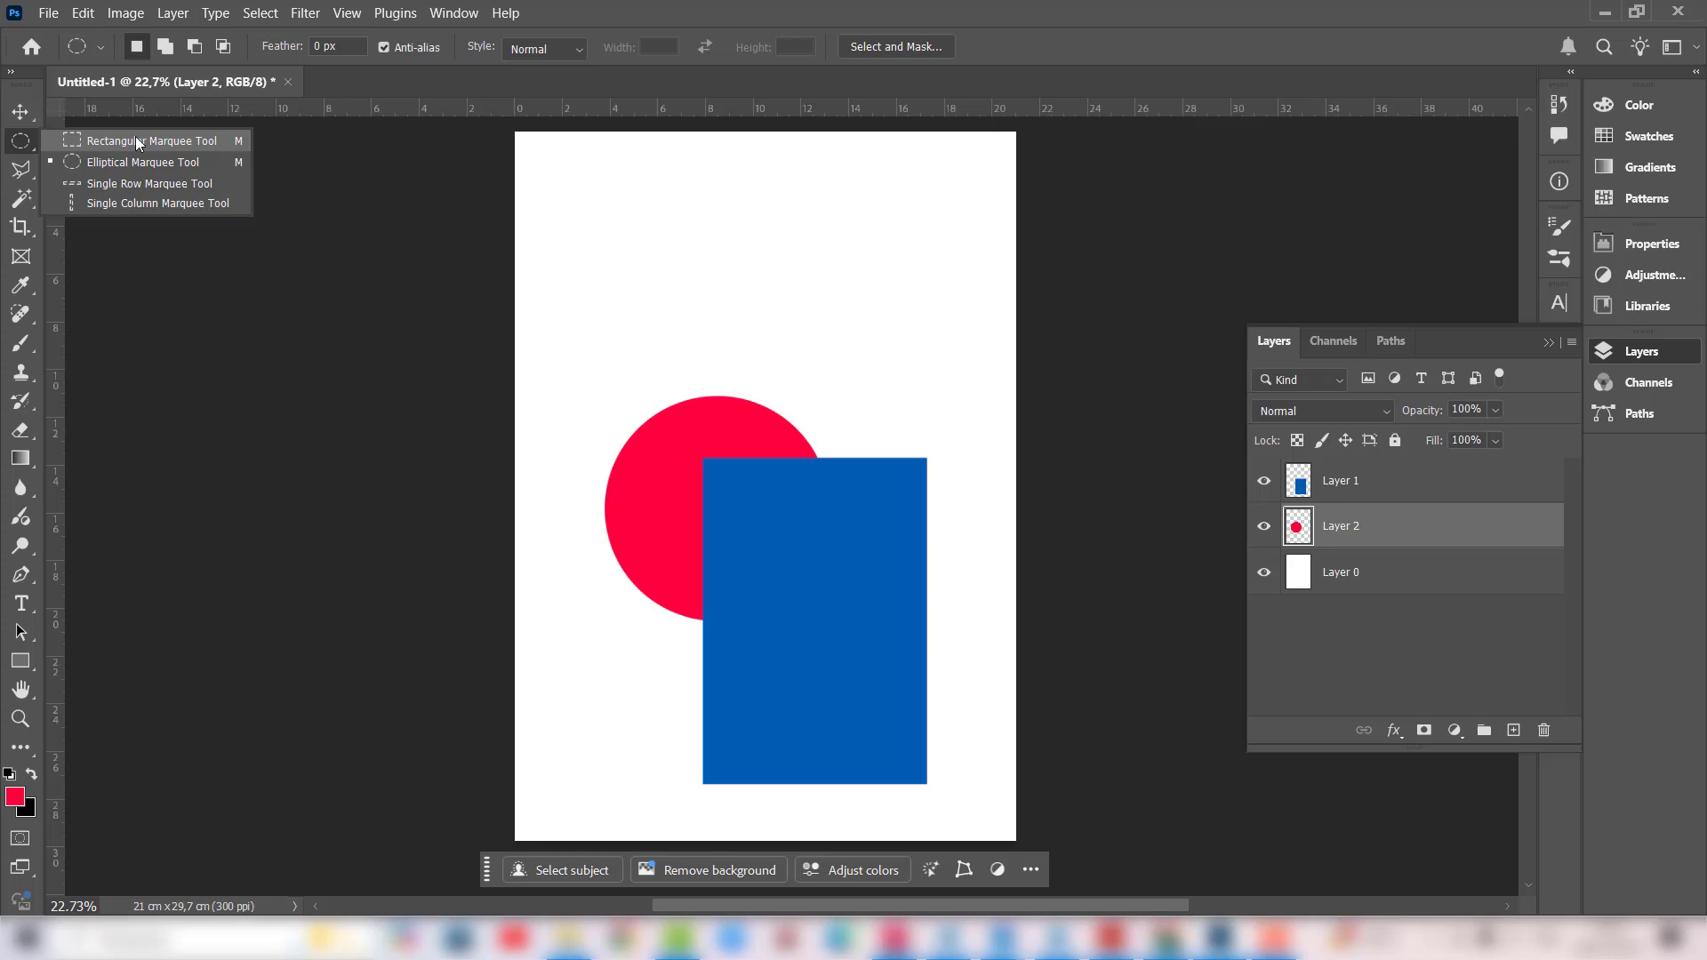
{"action": "left_click", "coordinate": [131, 136]}
{"action": "right_click", "coordinate": [25, 145]}
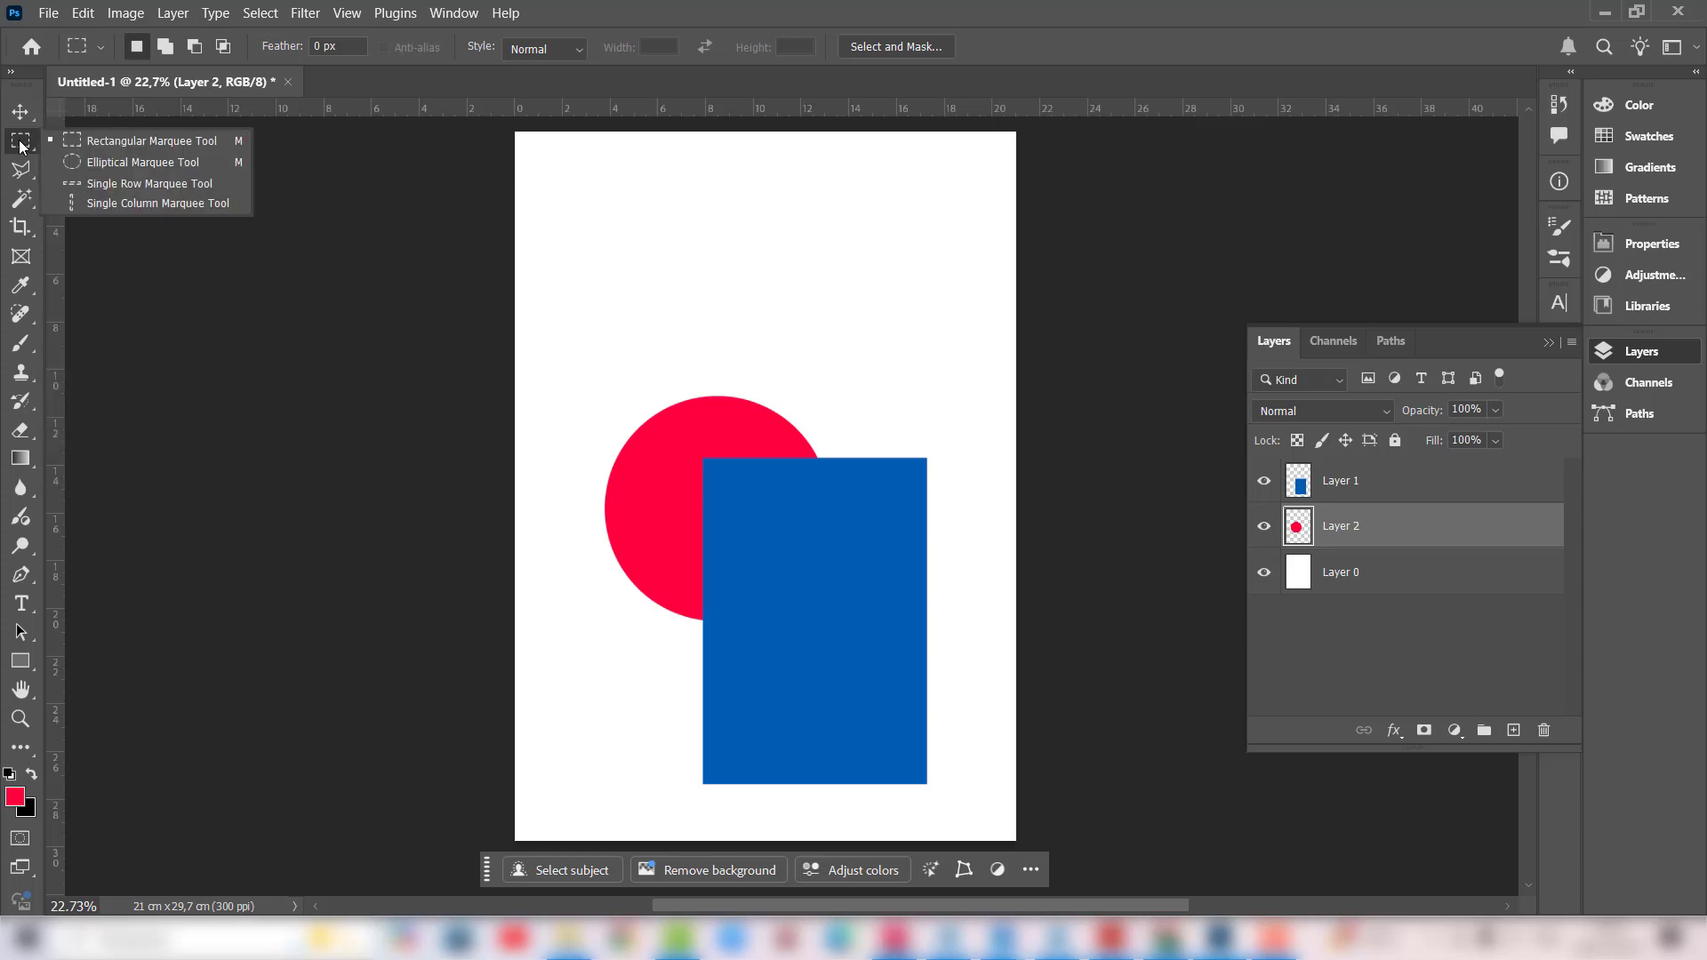
{"action": "left_click", "coordinate": [21, 146]}
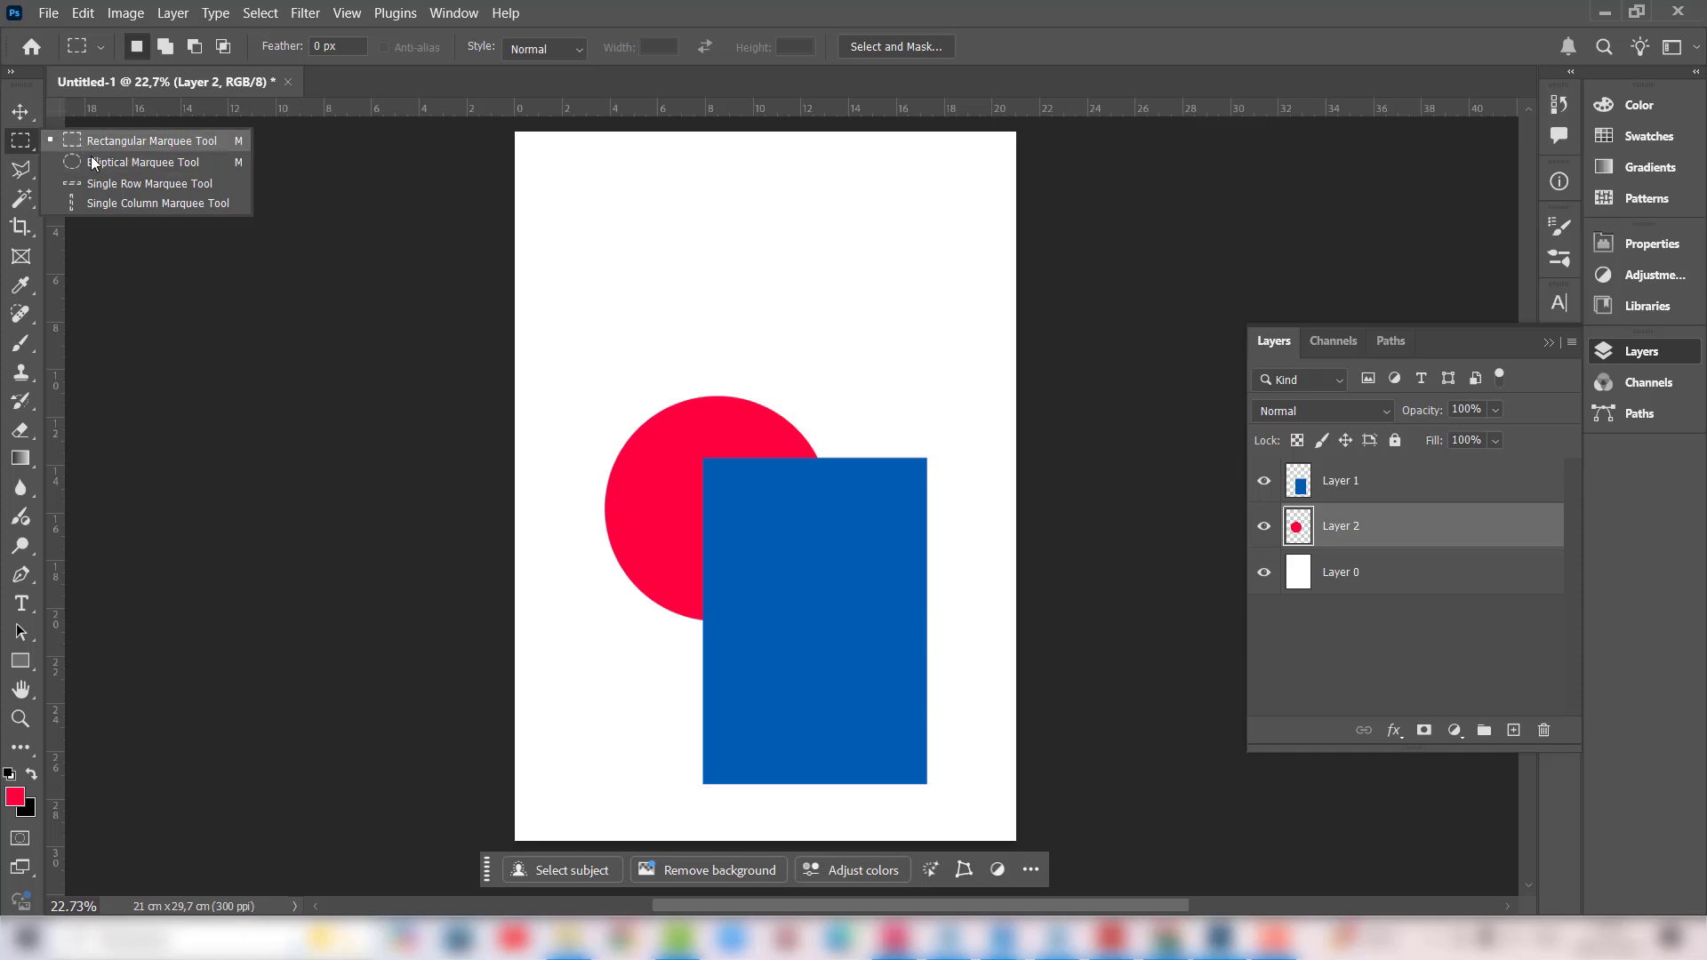
Step: Draw an irregular Polygonal Lasso selection about 11 x 6 cm above the red circle and add a new layer
{"action": "left_click", "coordinate": [22, 170]}
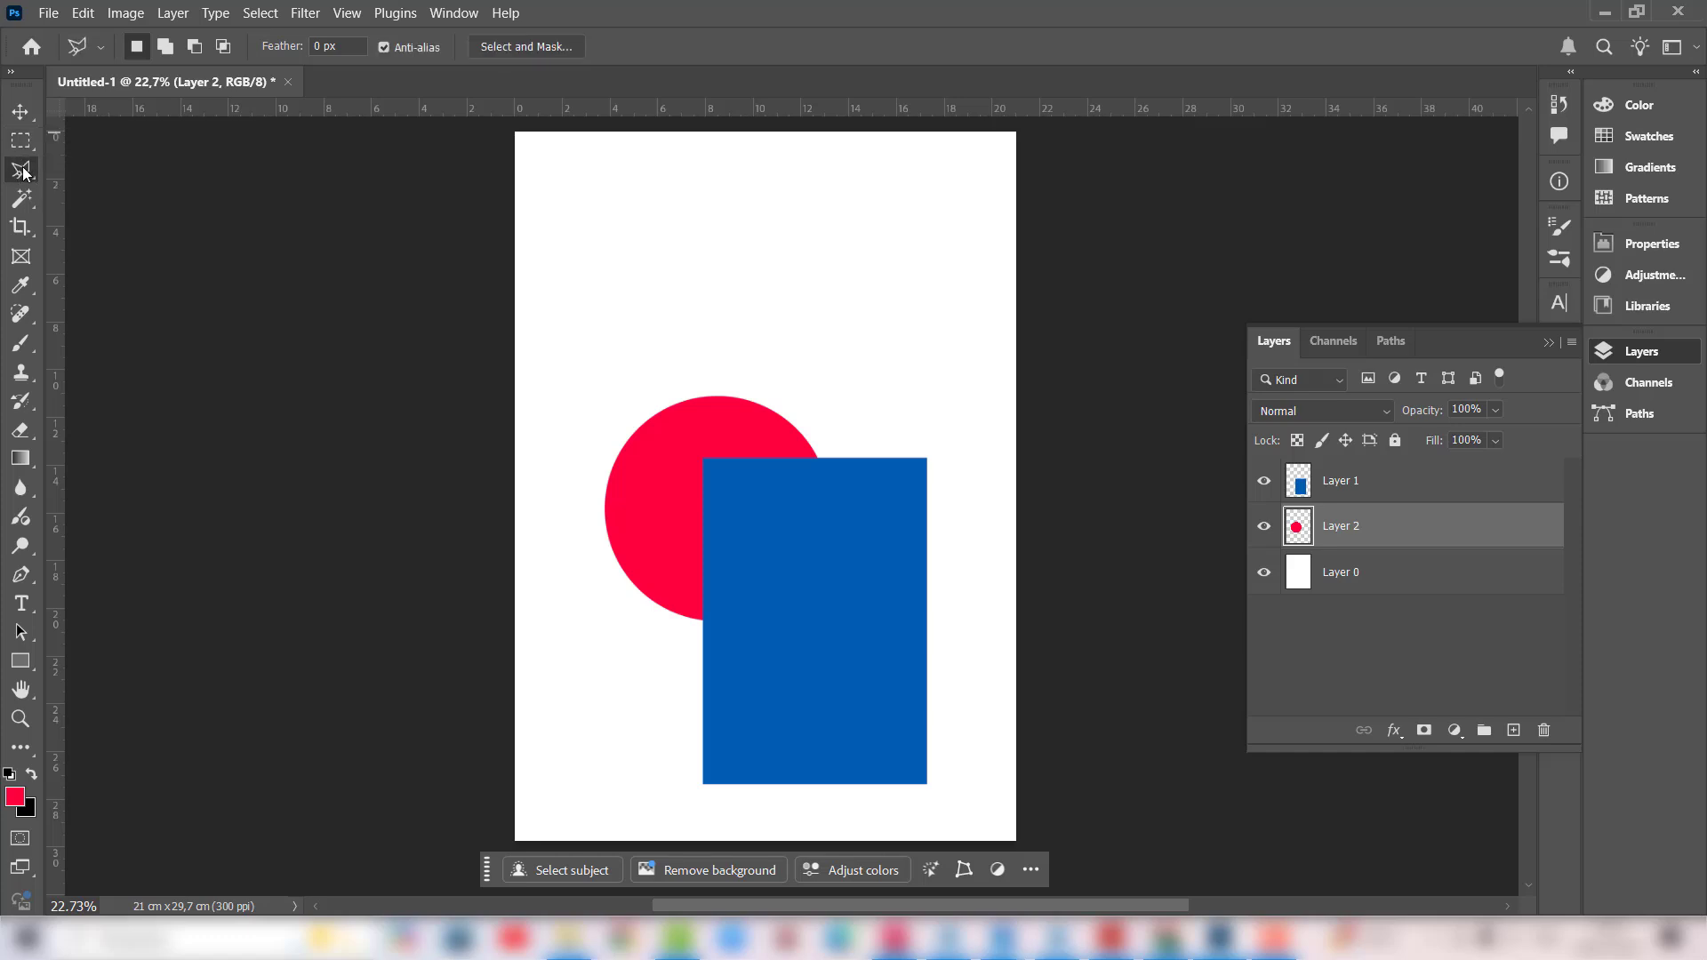
{"action": "left_click", "coordinate": [24, 172]}
{"action": "left_click", "coordinate": [20, 178]}
{"action": "left_click", "coordinate": [620, 212]}
{"action": "left_click", "coordinate": [563, 282]}
{"action": "left_click", "coordinate": [616, 337]}
{"action": "left_click", "coordinate": [683, 324]}
{"action": "left_click", "coordinate": [764, 342]}
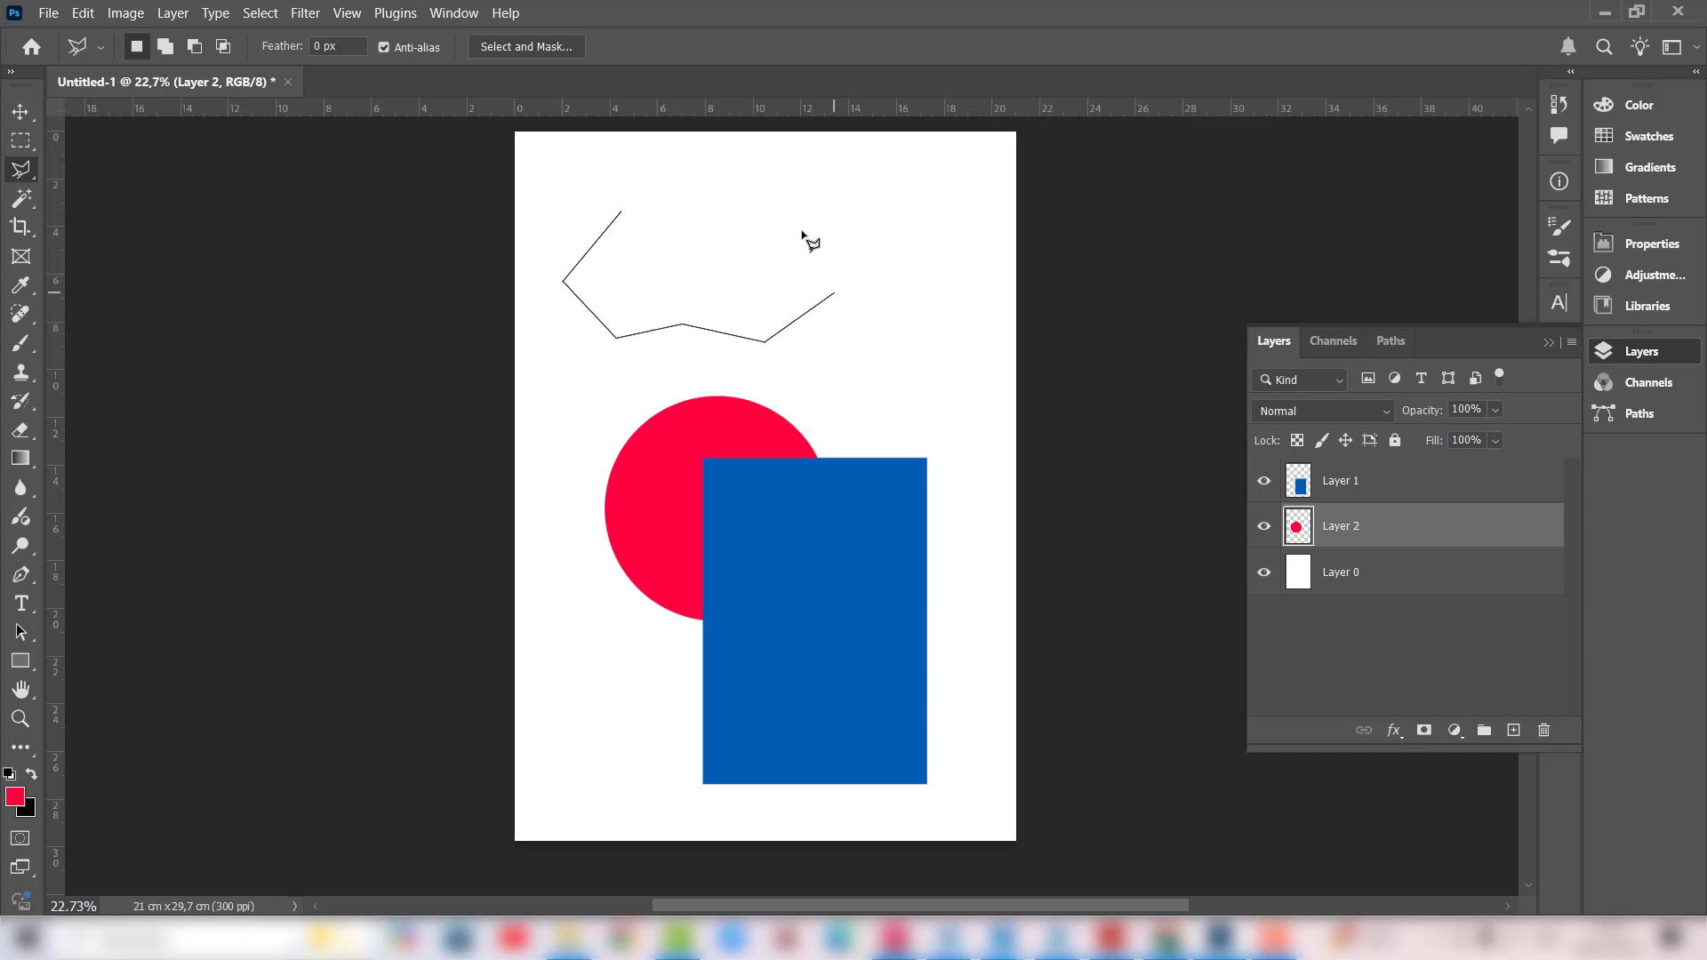
{"action": "left_click", "coordinate": [796, 213]}
{"action": "left_click", "coordinate": [676, 203]}
{"action": "left_click", "coordinate": [622, 213]}
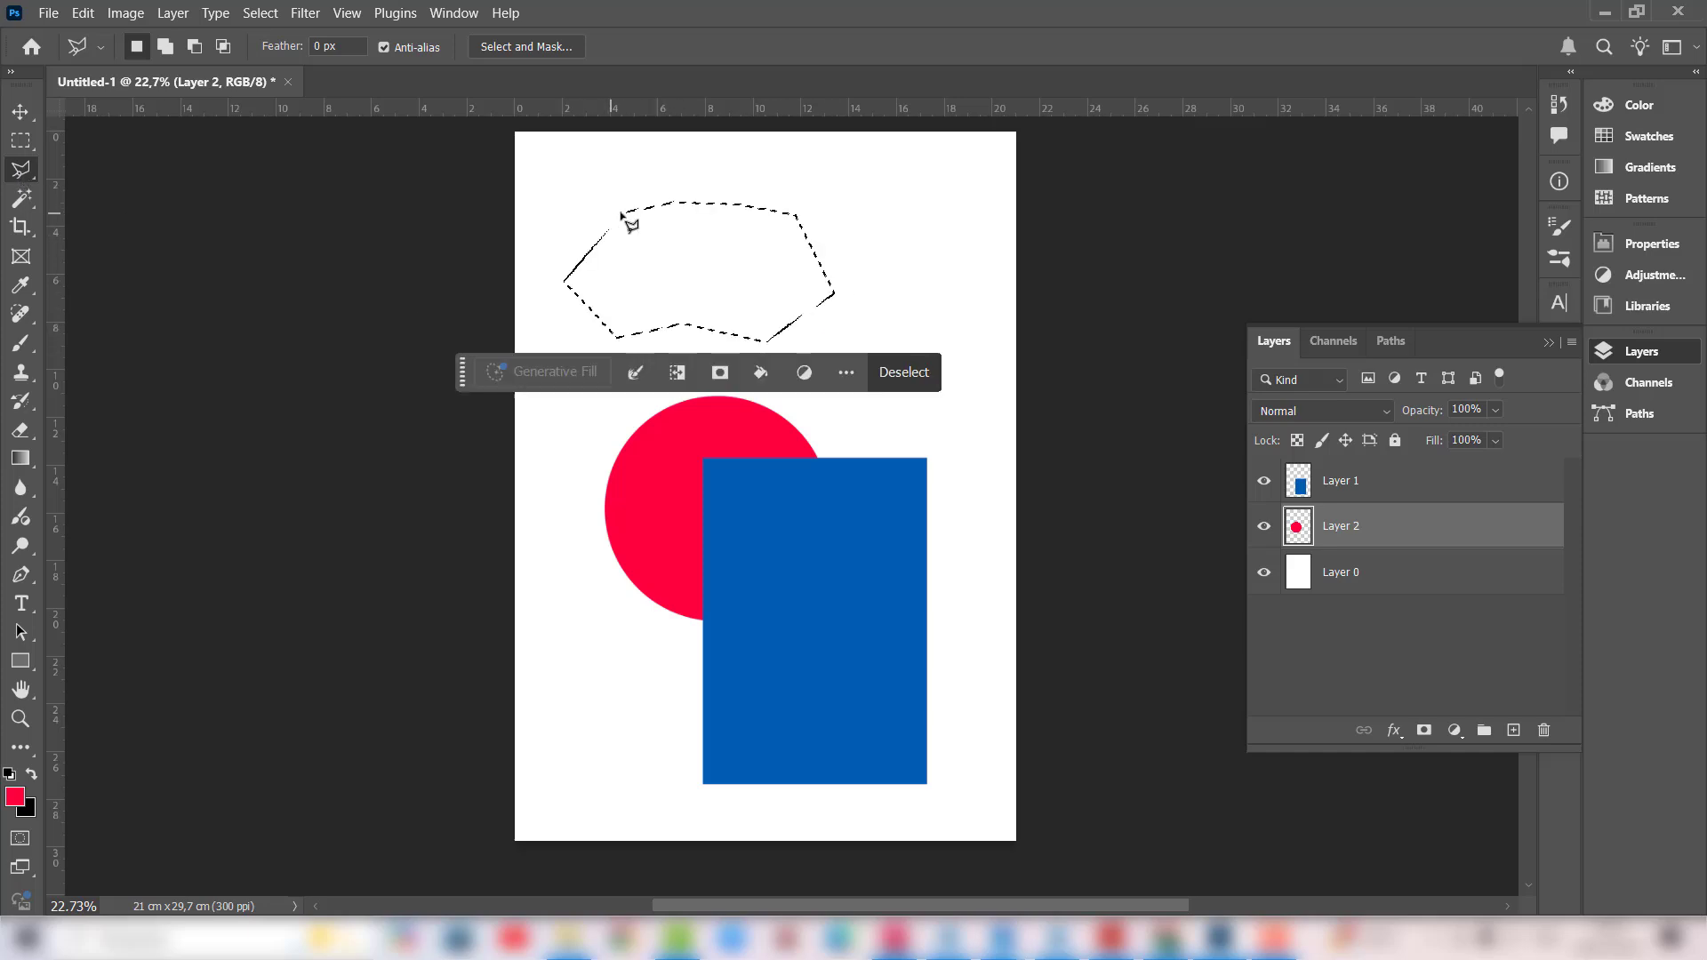
{"action": "scroll", "coordinate": [661, 232], "scroll_direction": "up", "scroll_amount": 1}
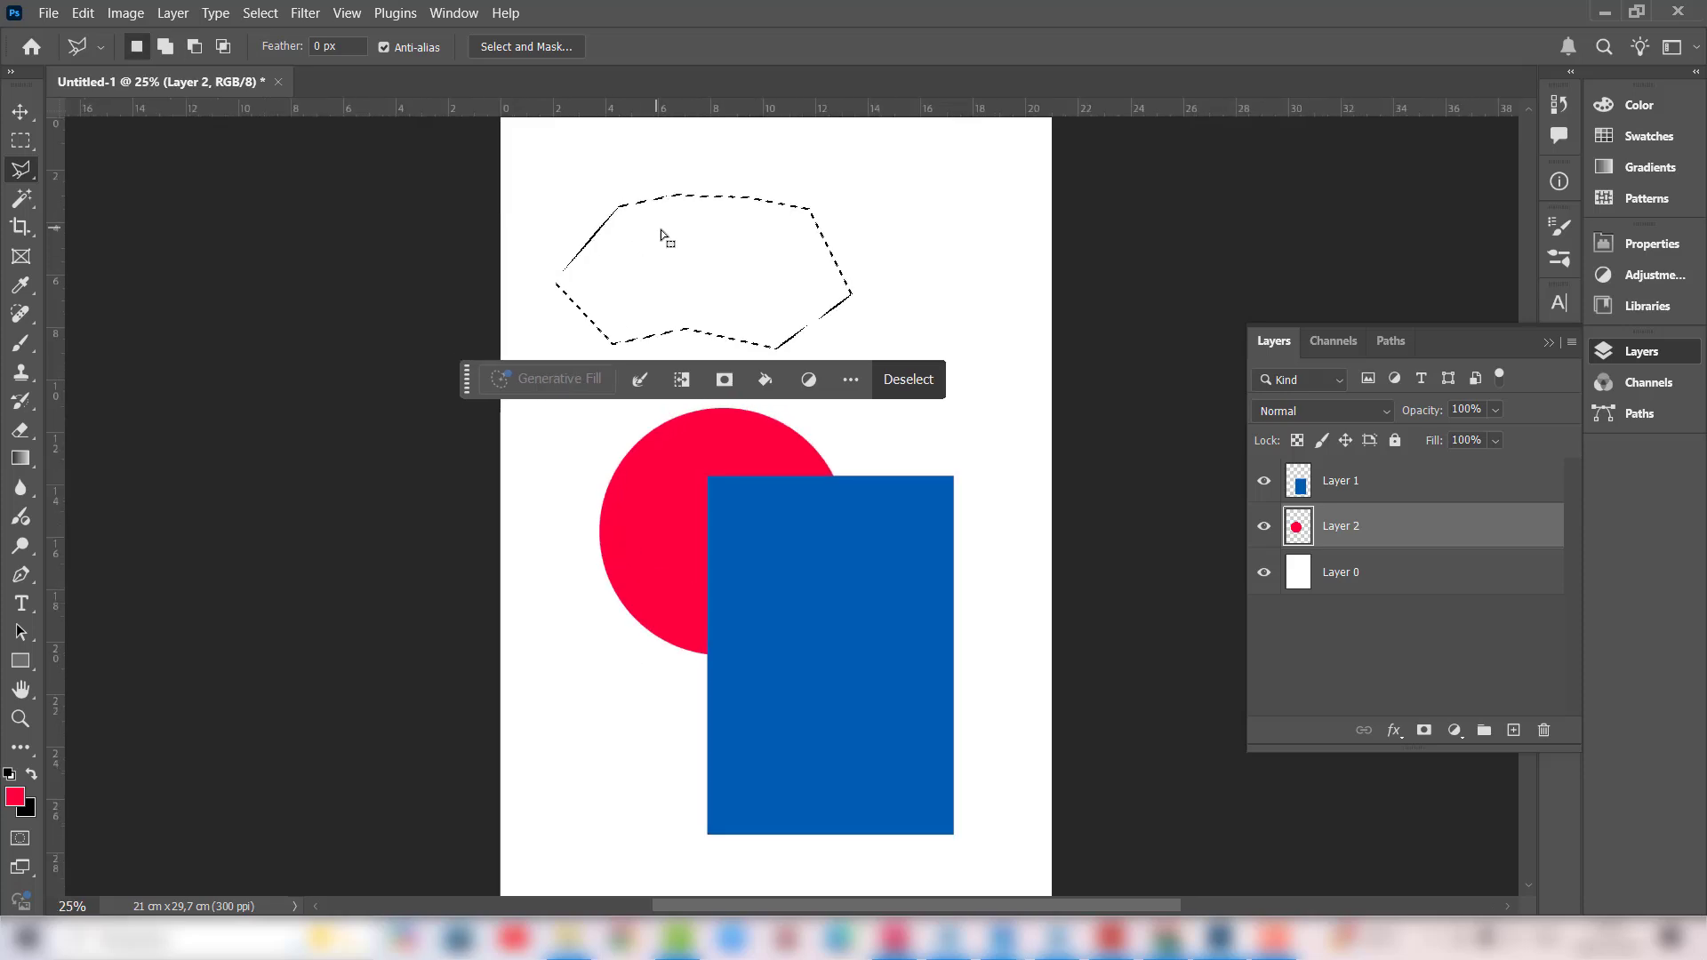
{"action": "left_click", "coordinate": [1514, 730]}
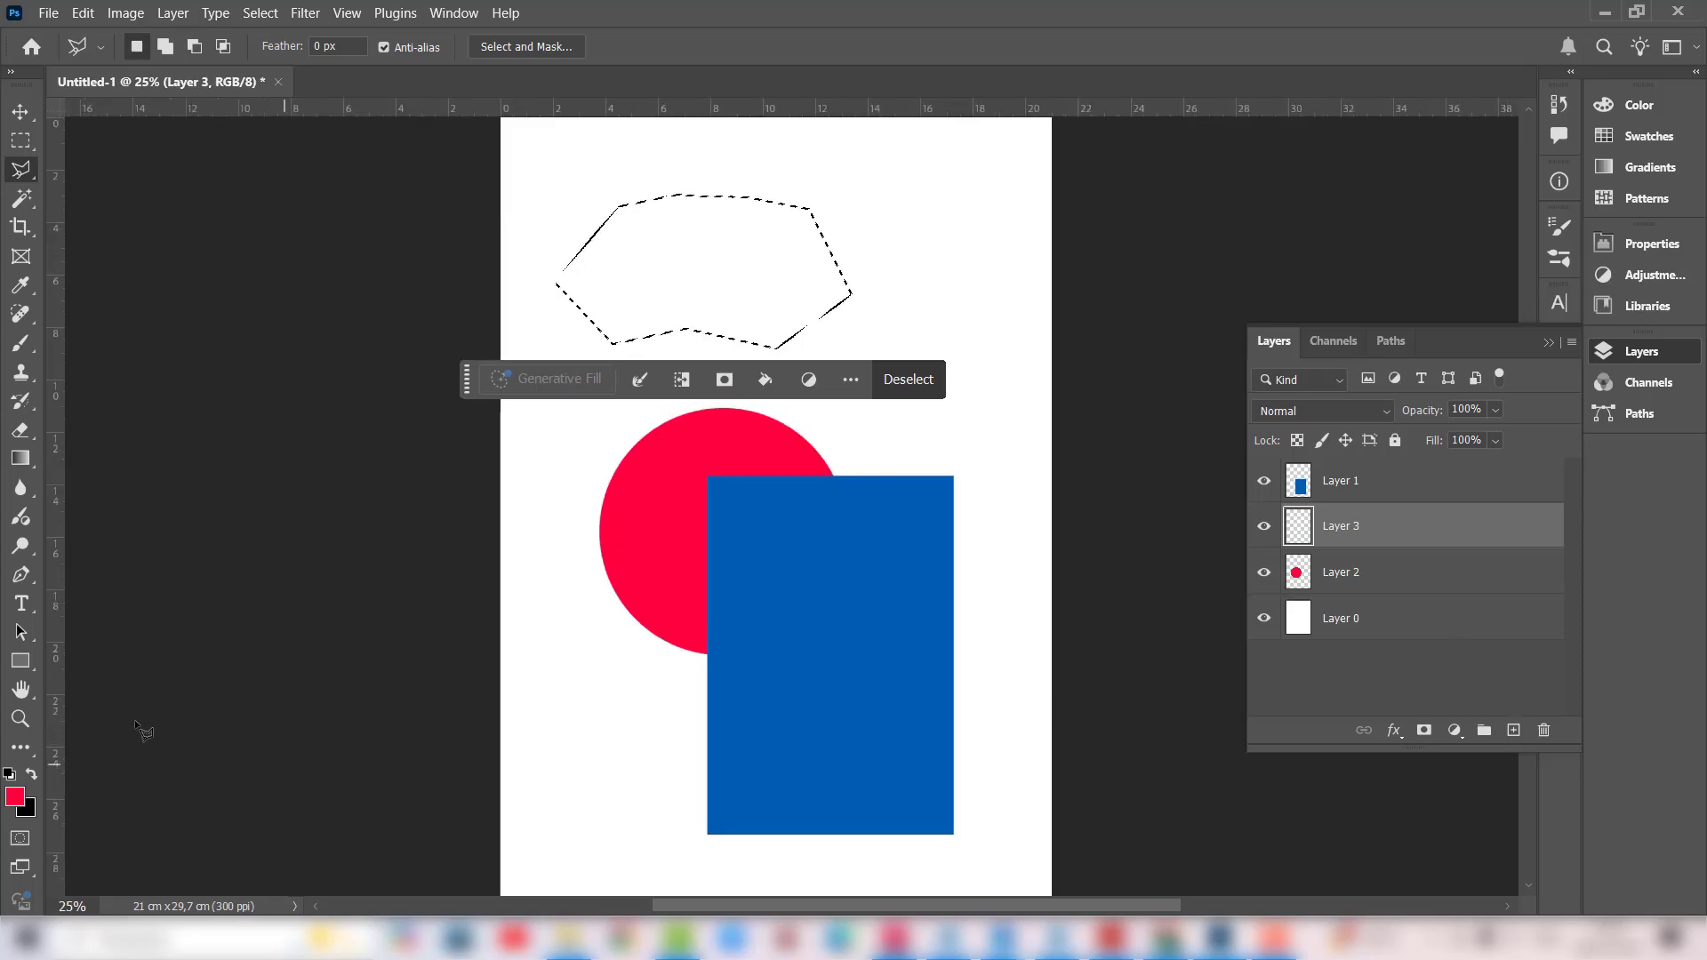
Step: Set the foreground colour to a golden yellow, fill the polygonal selection with it and deselect
{"action": "left_click", "coordinate": [15, 797]}
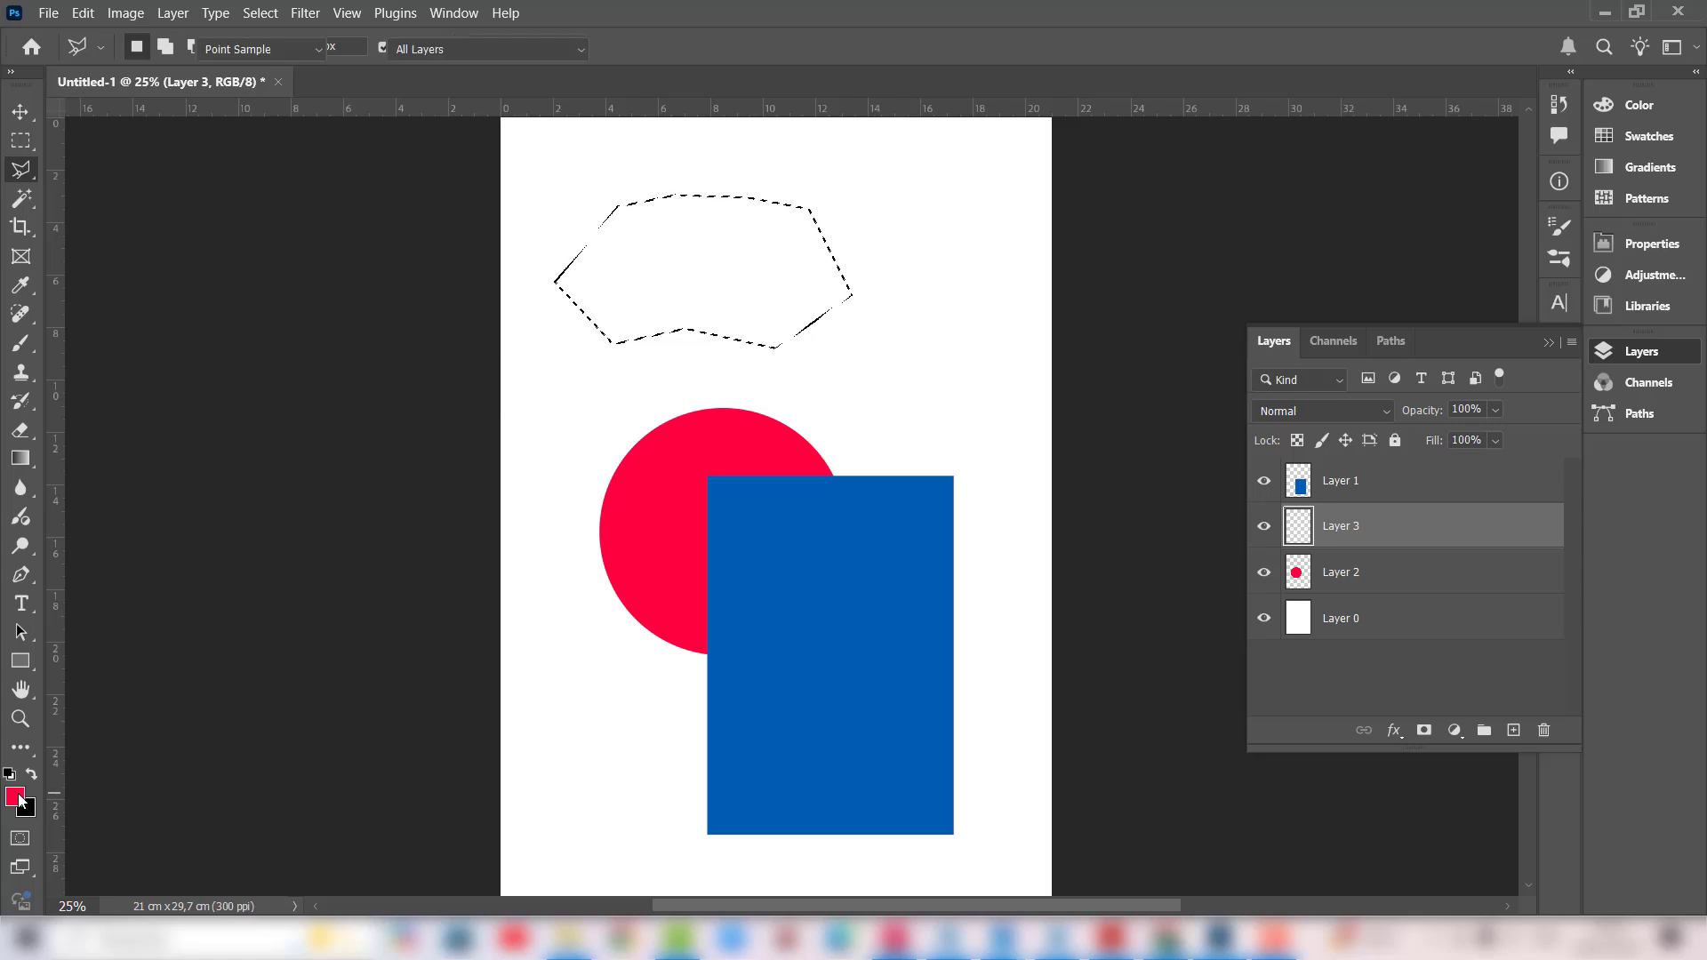
{"action": "left_click", "coordinate": [1012, 419]}
{"action": "left_click", "coordinate": [1102, 489]}
{"action": "left_click", "coordinate": [1070, 294]}
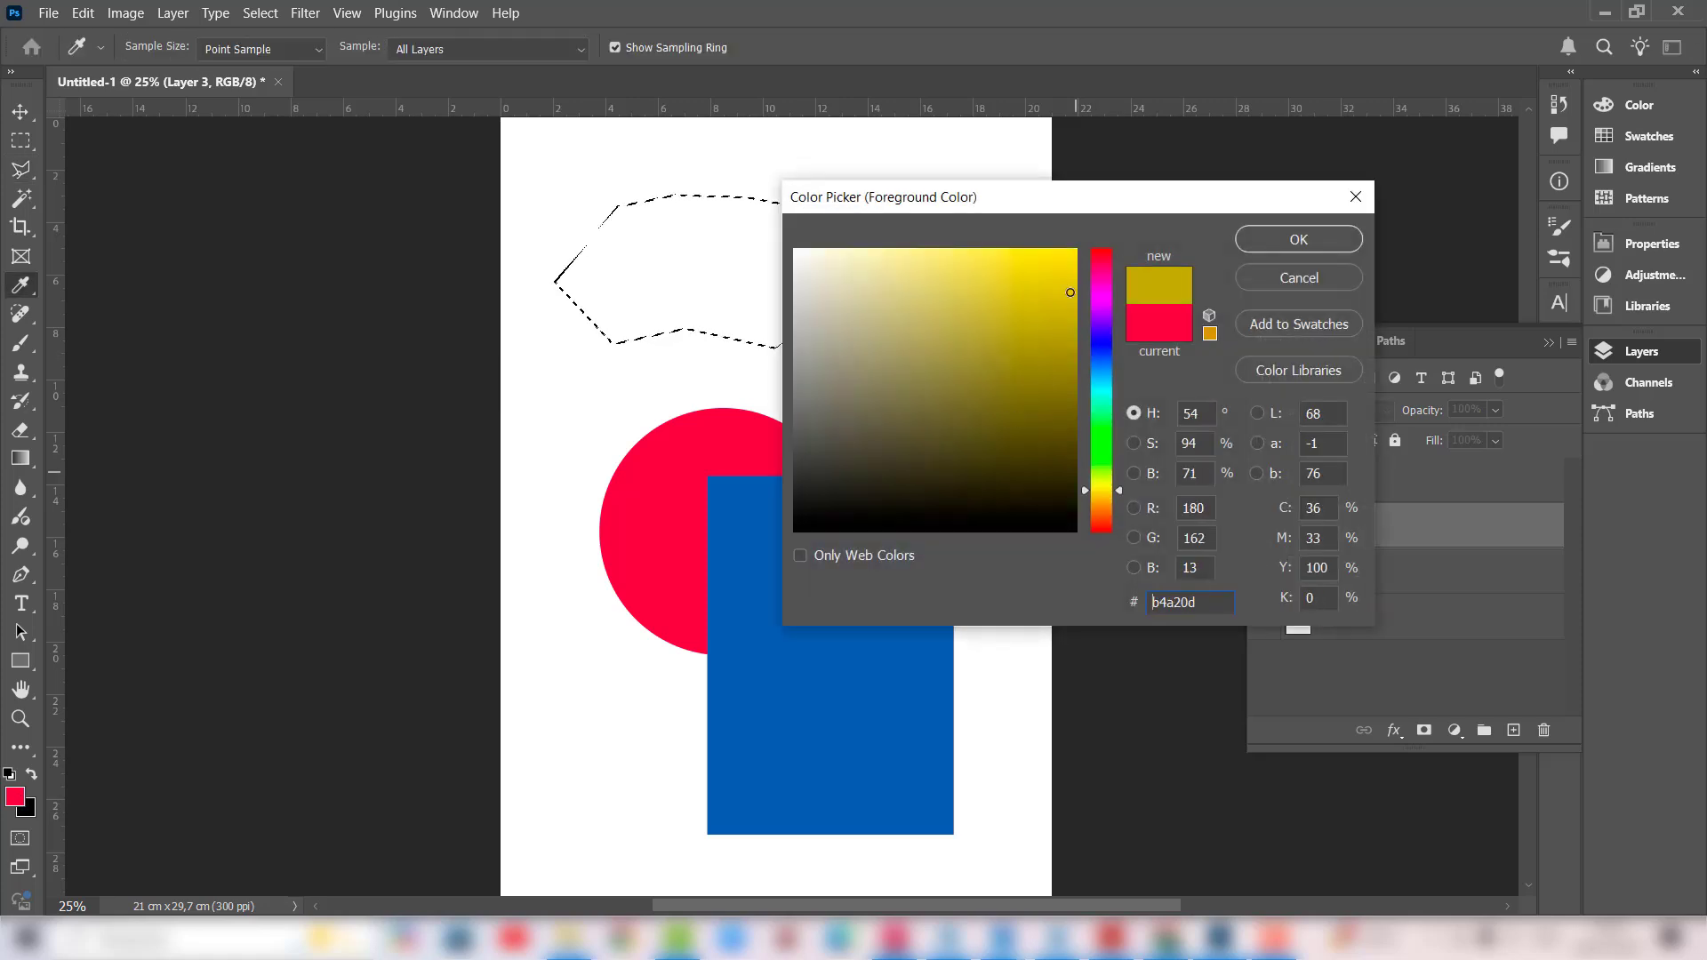
{"action": "left_click", "coordinate": [1257, 244]}
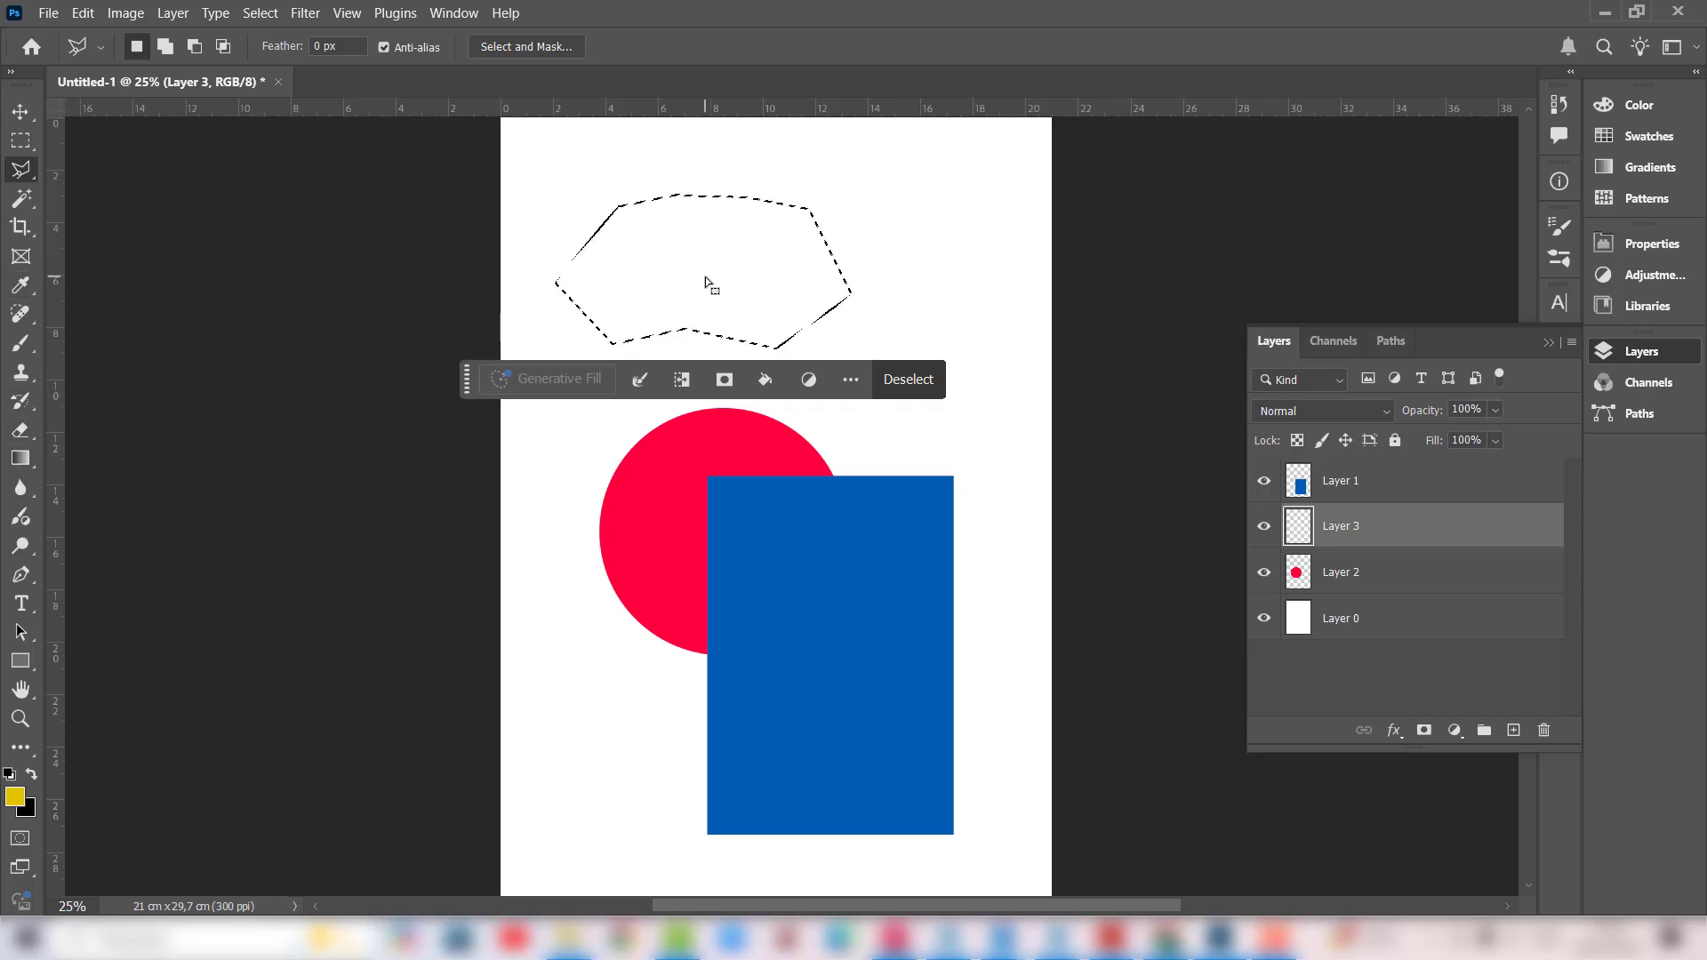
{"action": "key", "text": "alt+BackSpace"}
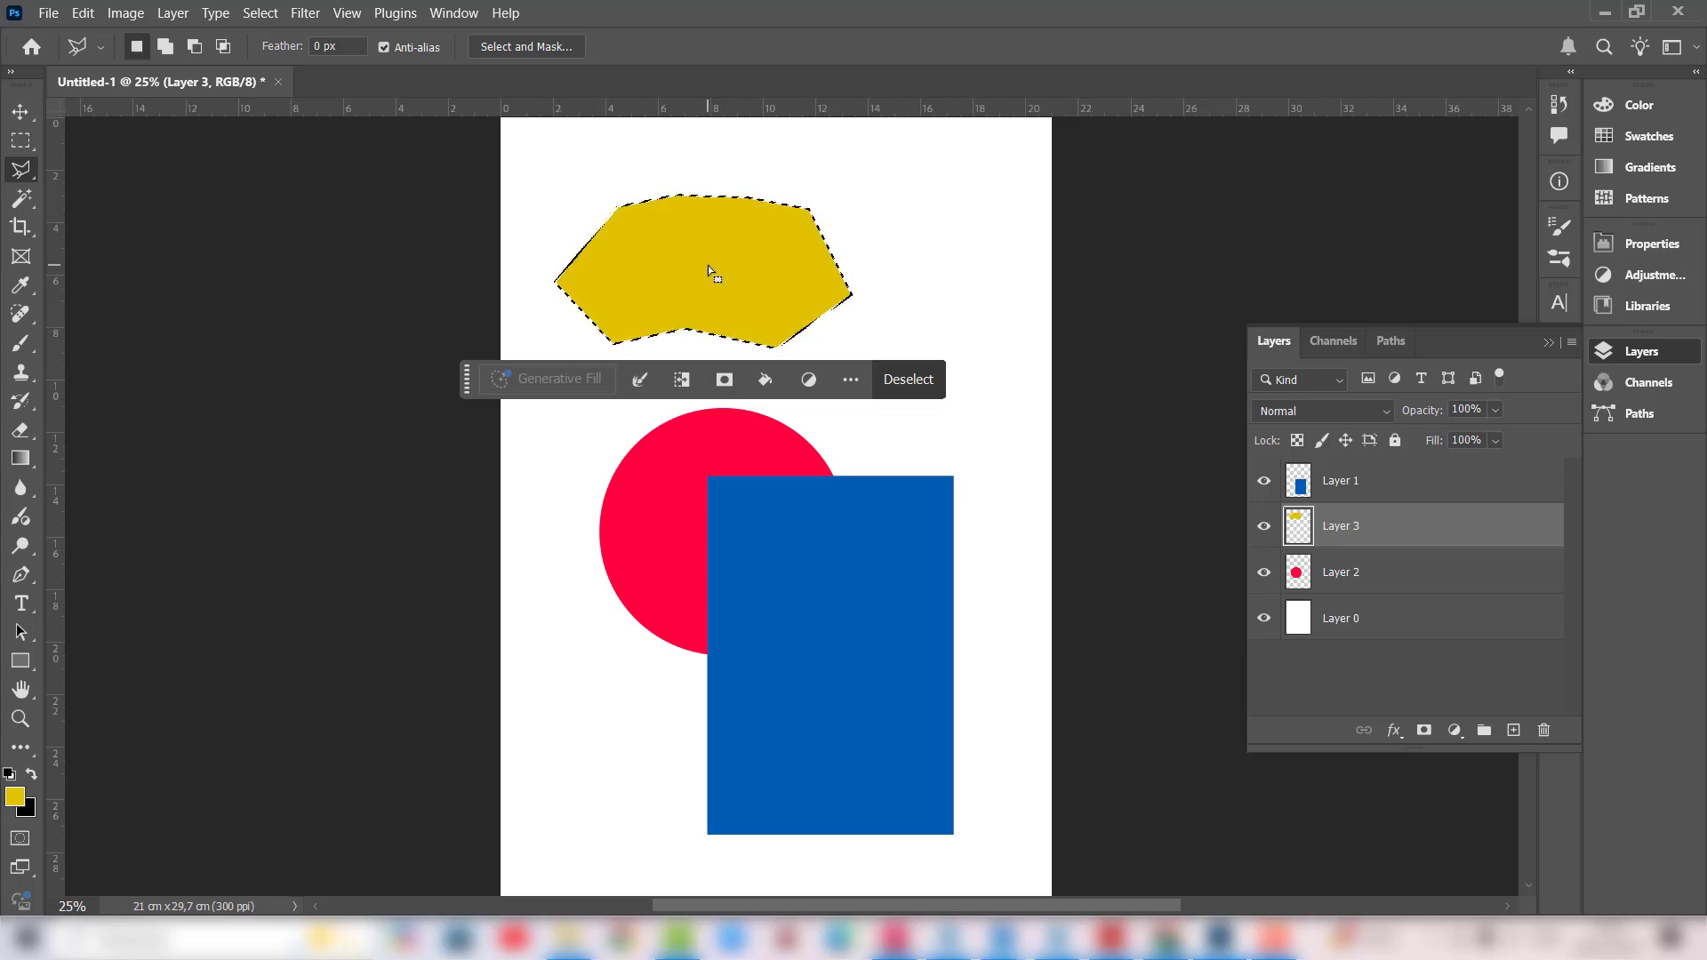
{"action": "key", "text": "ctrl+d"}
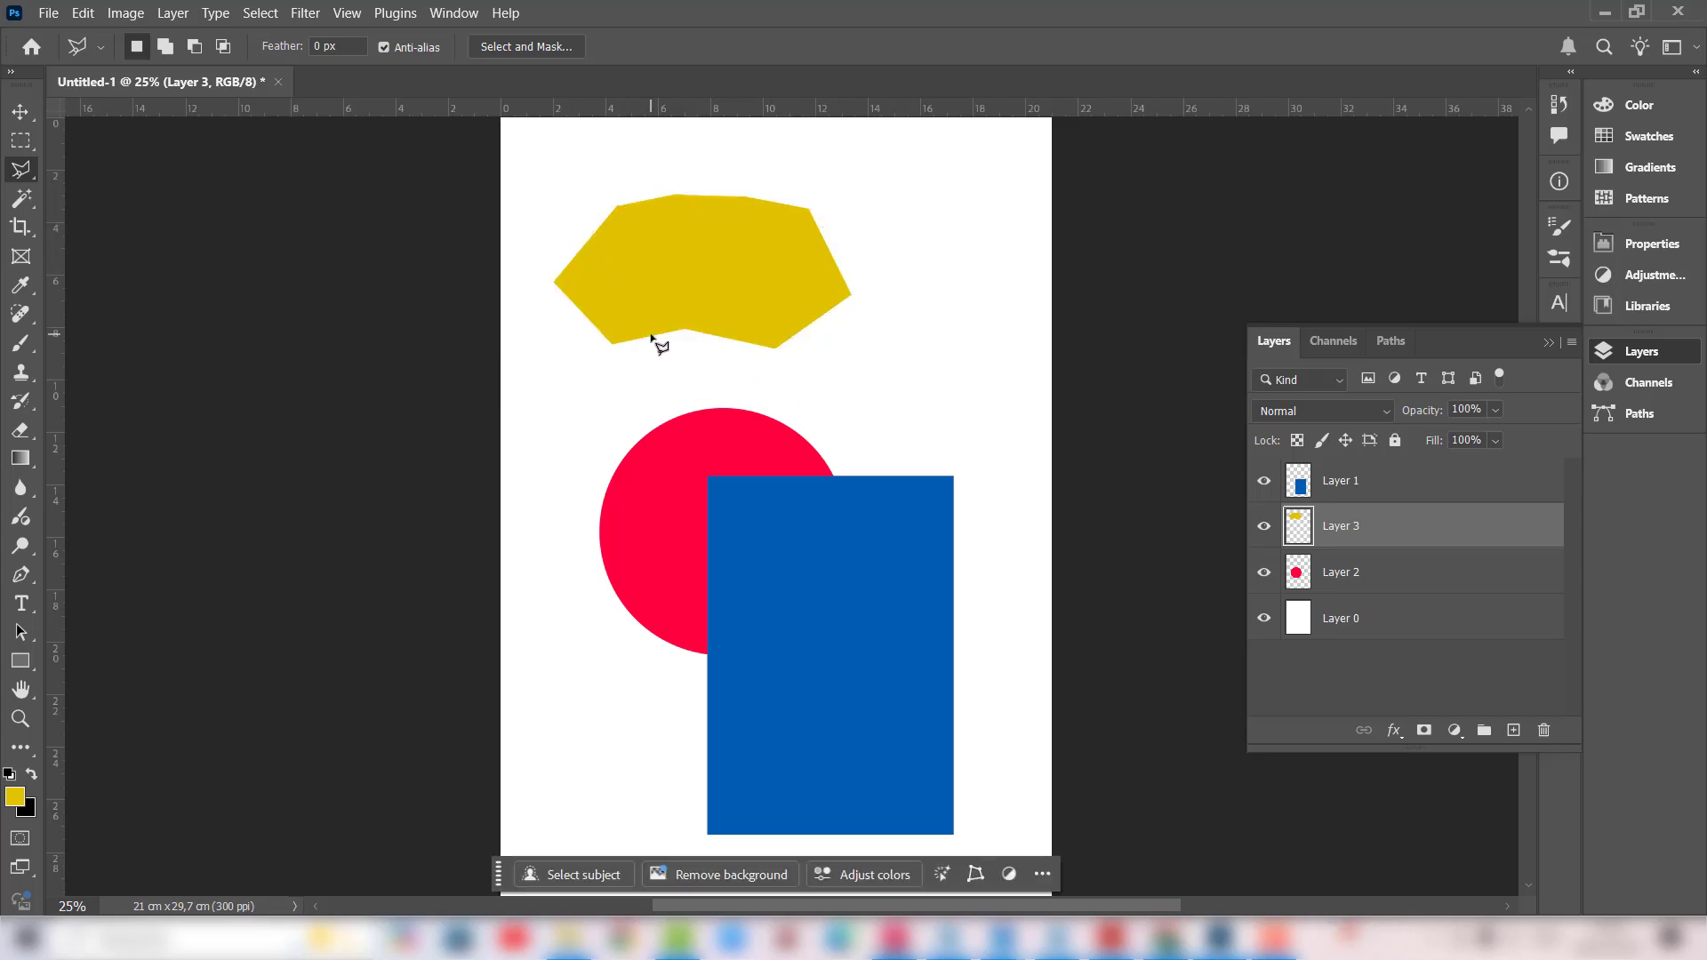
Step: Make a rectangular selection about 6 x 4 cm to the lower right of the yellow shape and add a new layer
{"action": "left_click", "coordinate": [22, 141]}
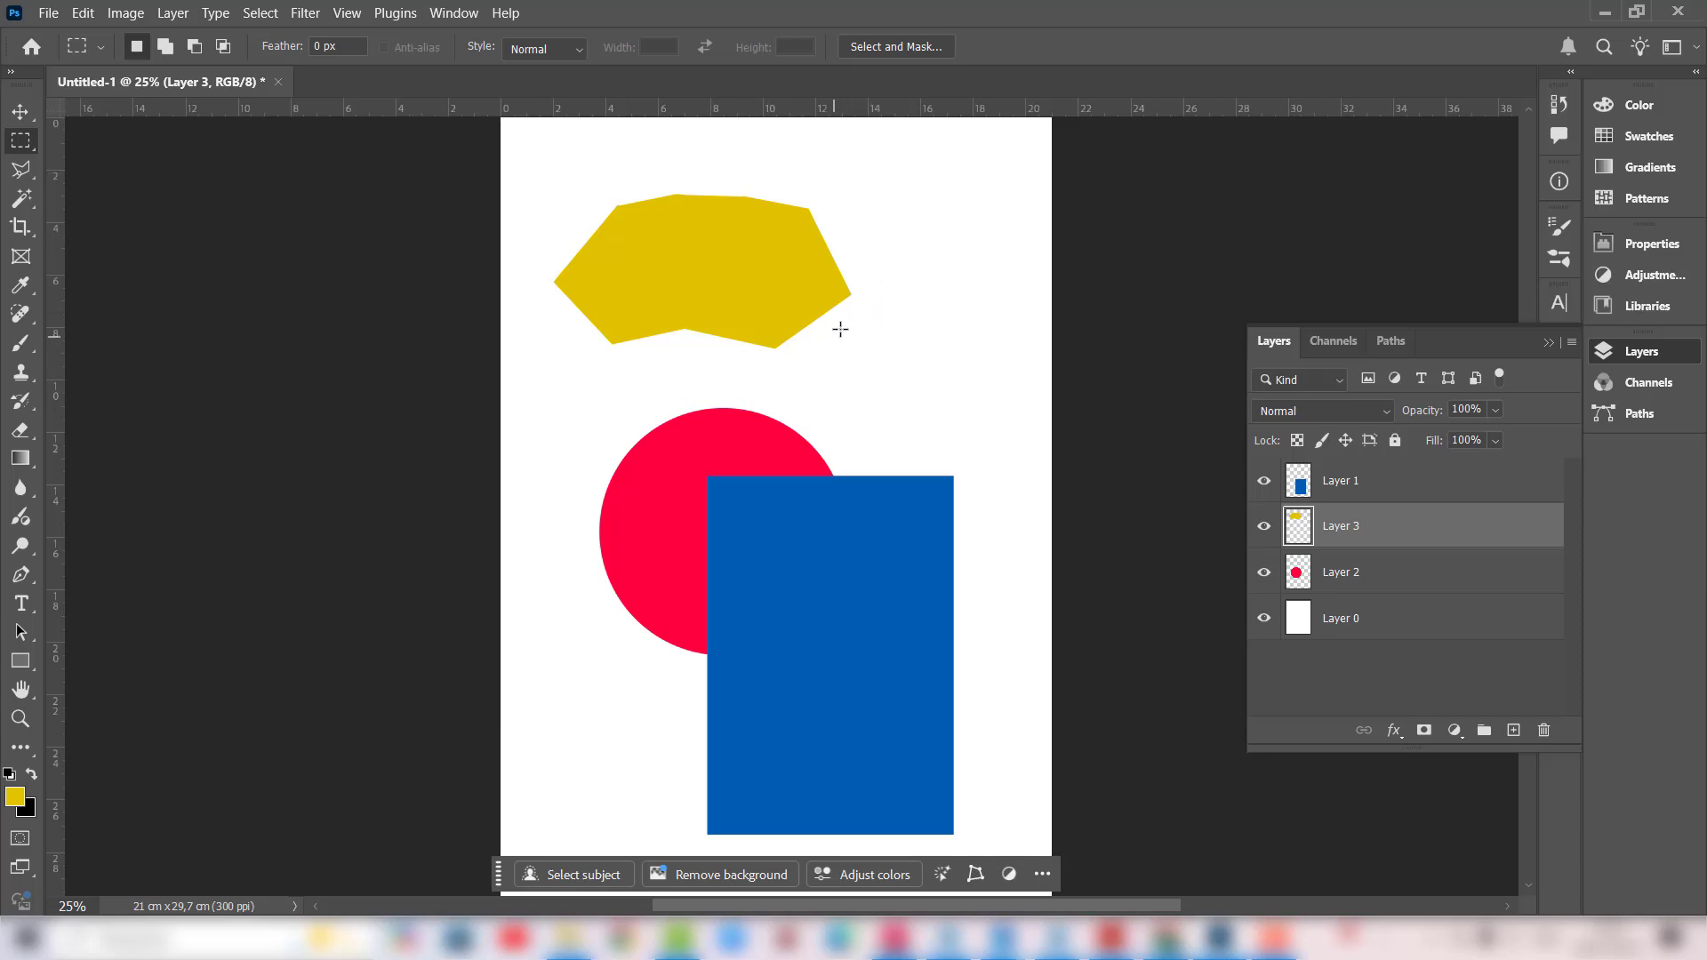
{"action": "left_click_drag", "start_coordinate": [834, 329], "coordinate": [990, 438]}
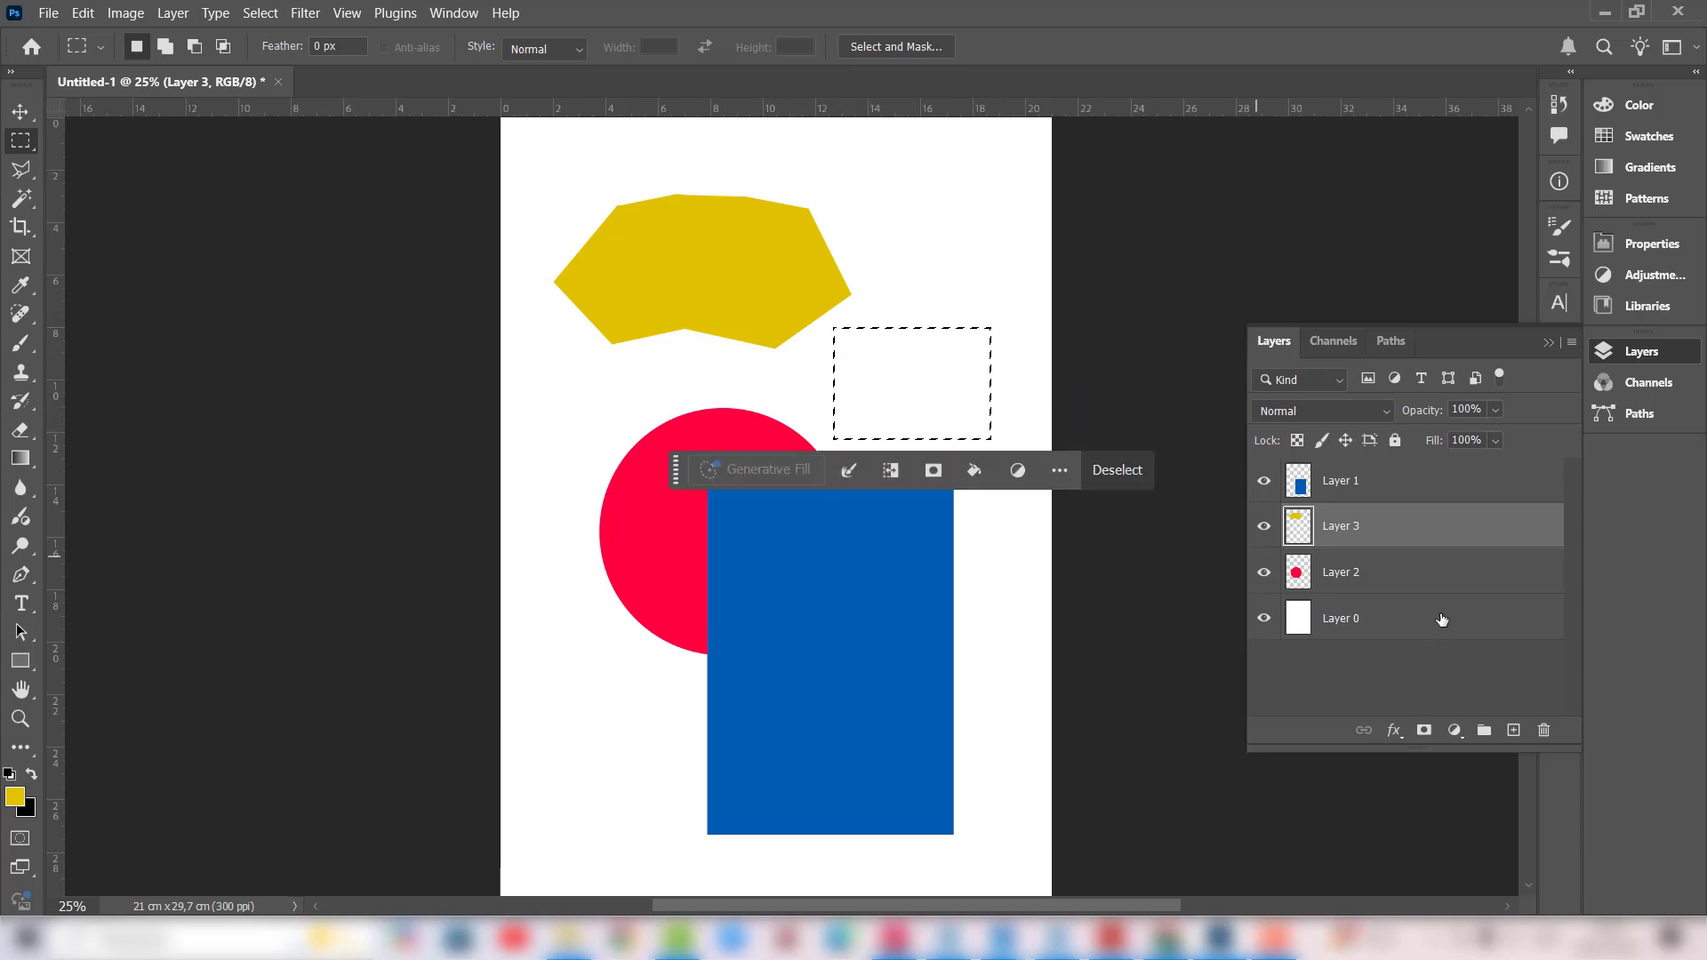
{"action": "left_click", "coordinate": [1511, 730]}
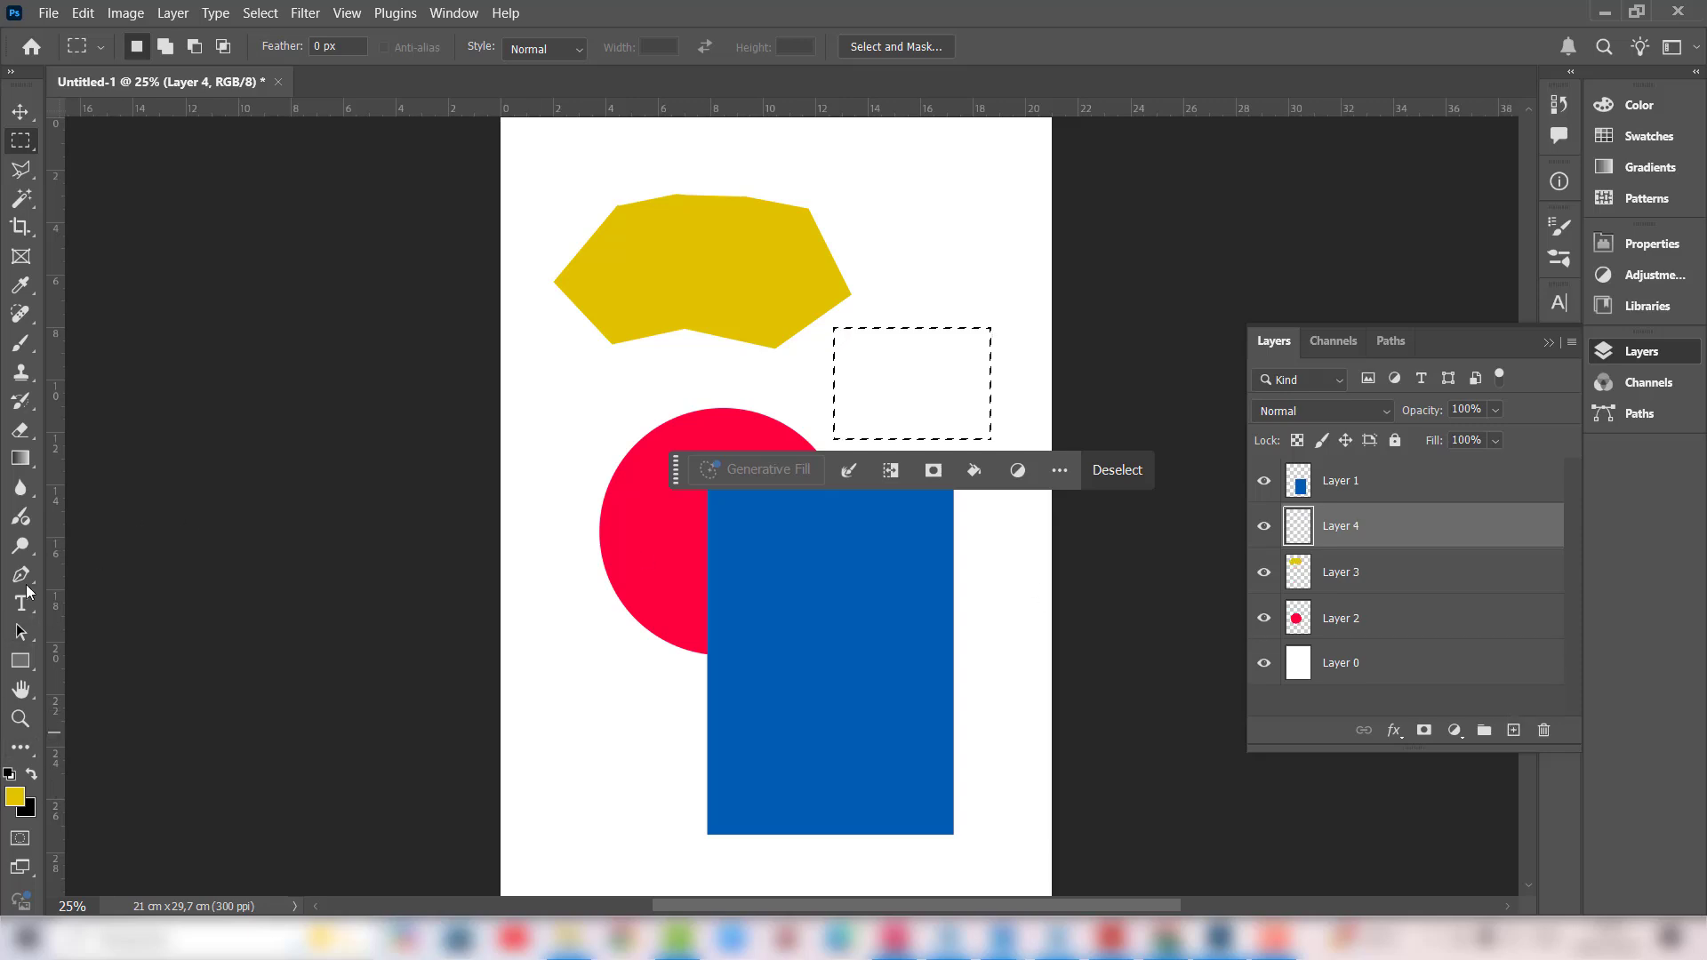
Step: Fill the rectangular selection with a linear yellow-to-black gradient running diagonally from upper right to lower left, and select the blue rectangle's layer
{"action": "left_click", "coordinate": [23, 457]}
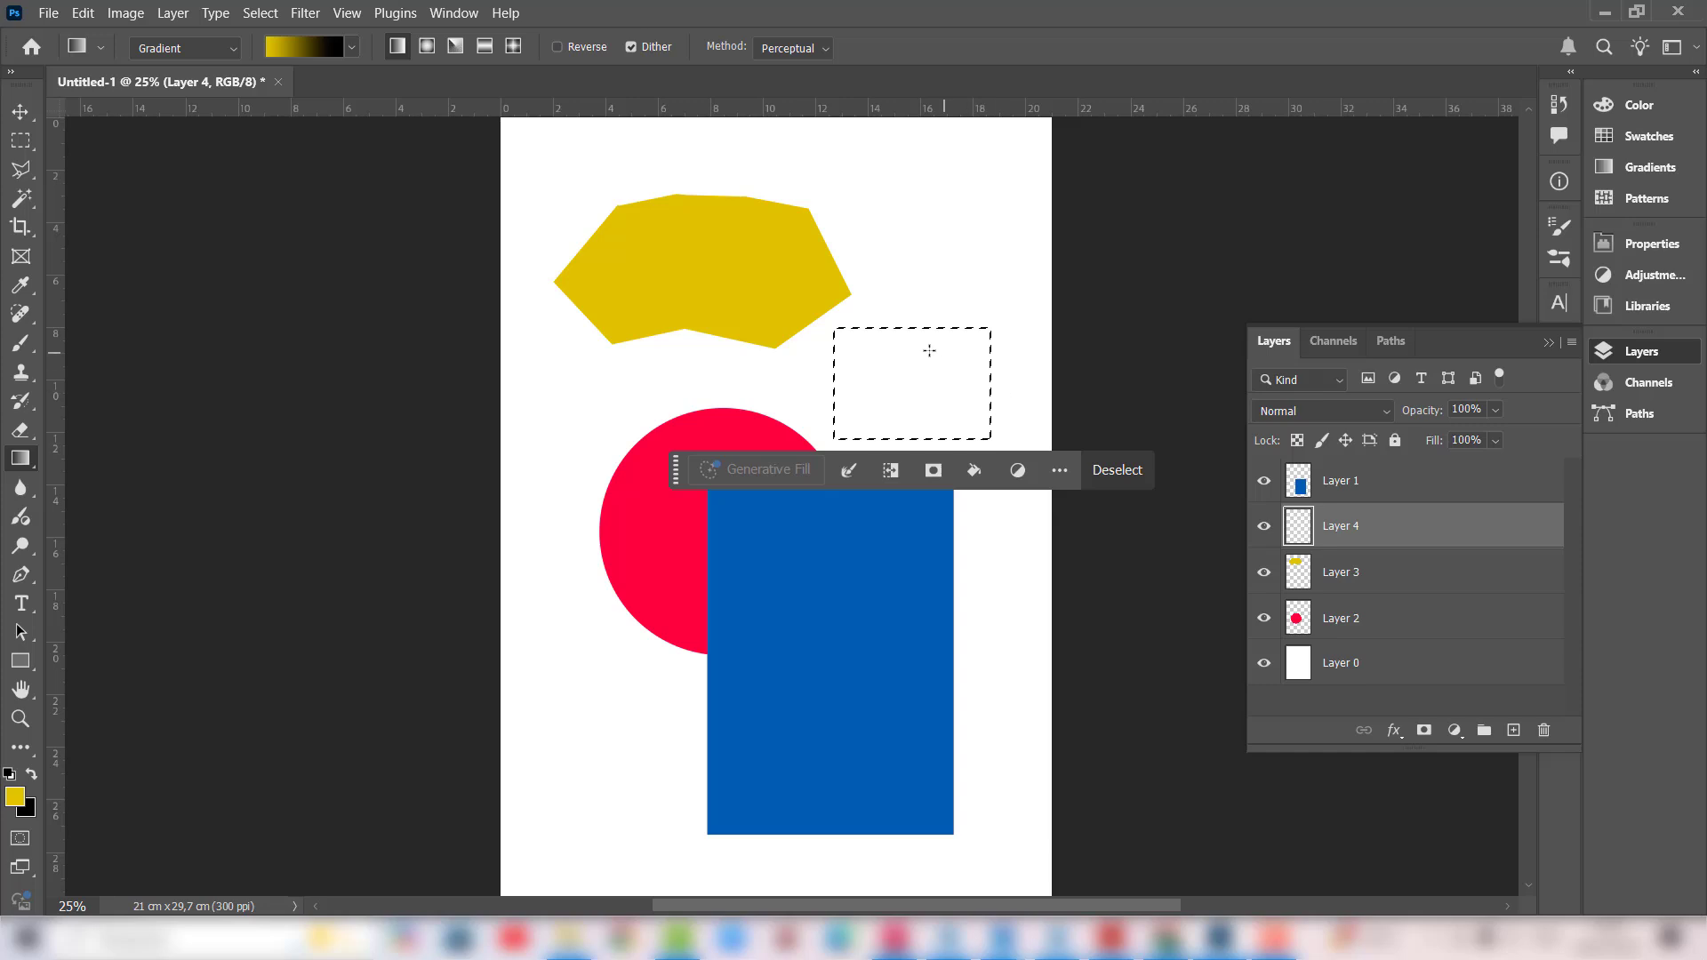
{"action": "left_click_drag", "start_coordinate": [973, 283], "coordinate": [754, 573]}
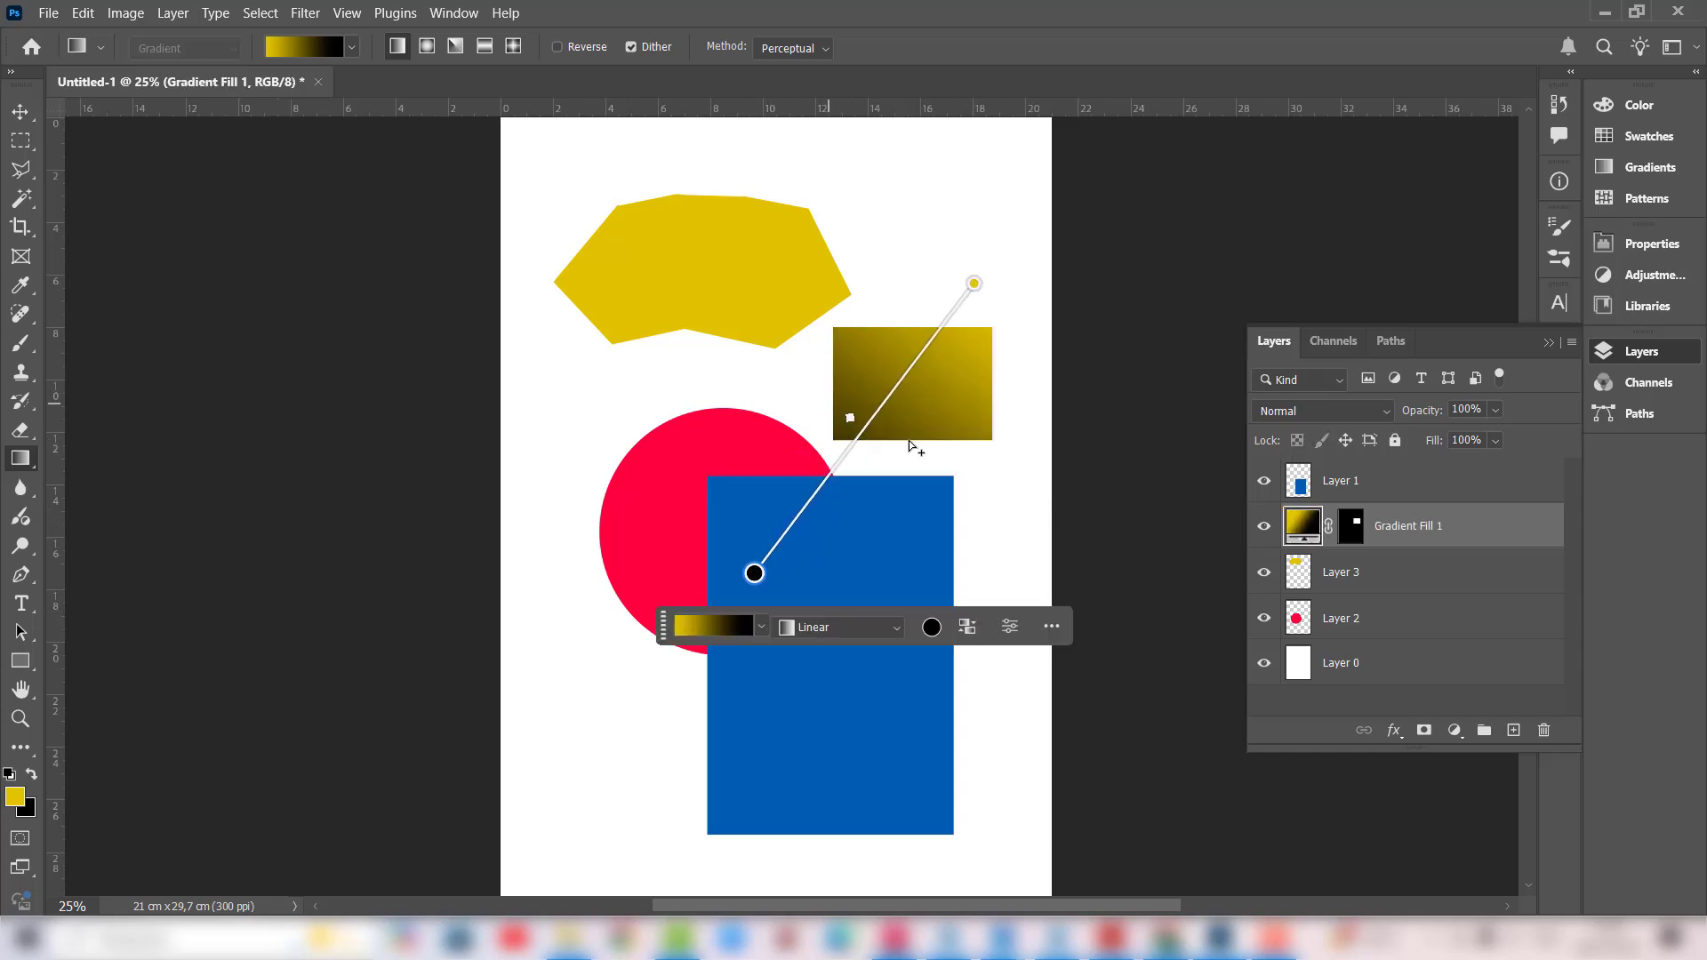
{"action": "left_click", "coordinate": [1374, 496]}
{"action": "left_click", "coordinate": [1366, 542]}
{"action": "left_click", "coordinate": [1369, 494]}
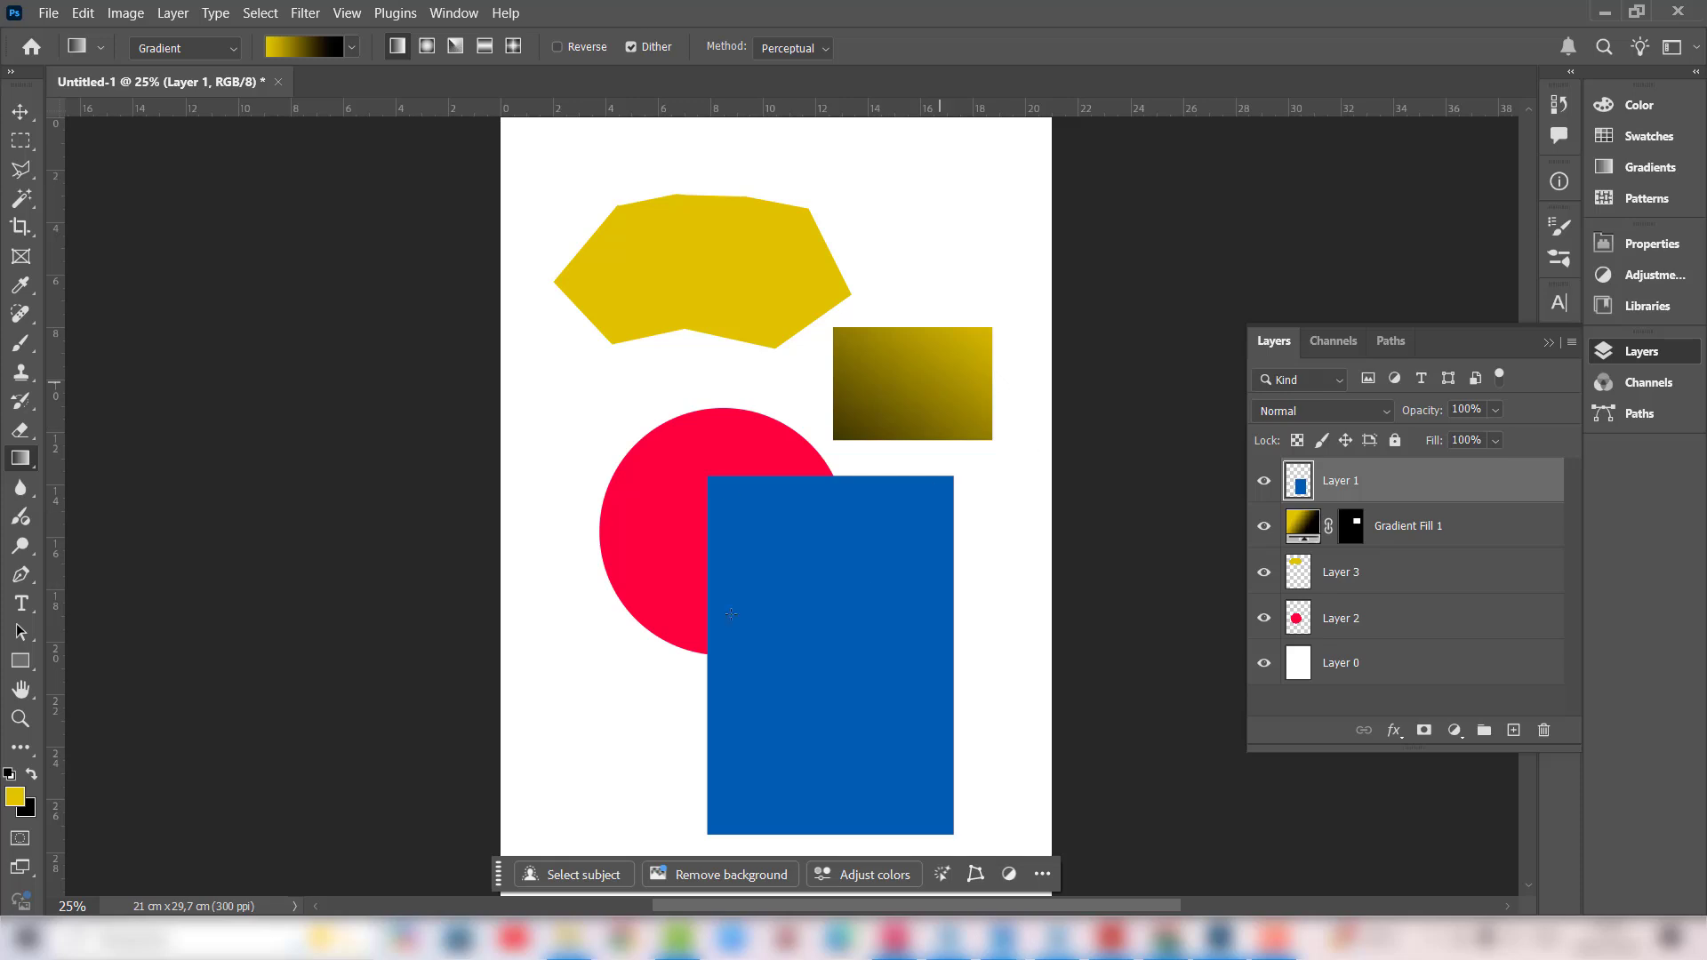
Step: Select the four shape layers together, and return to selecting only single layers, ending on the red circle's layer
{"action": "scroll", "coordinate": [655, 613], "scroll_direction": "down", "scroll_amount": 1}
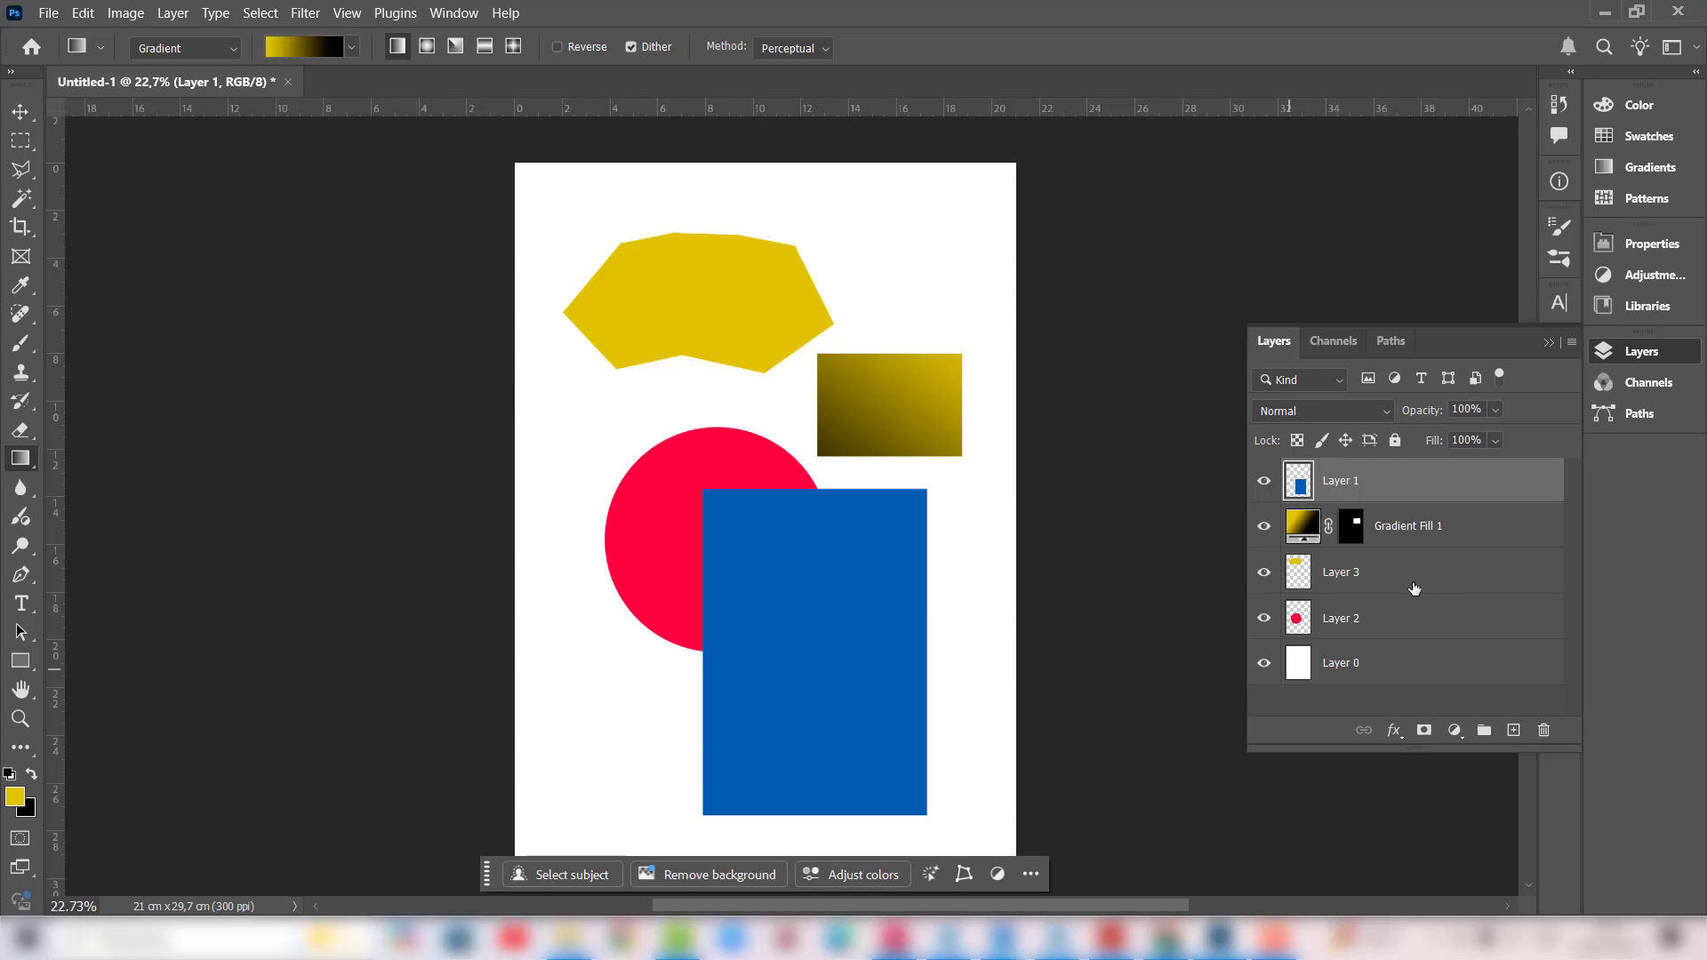
{"action": "left_click", "coordinate": [1366, 627], "text": "shift"}
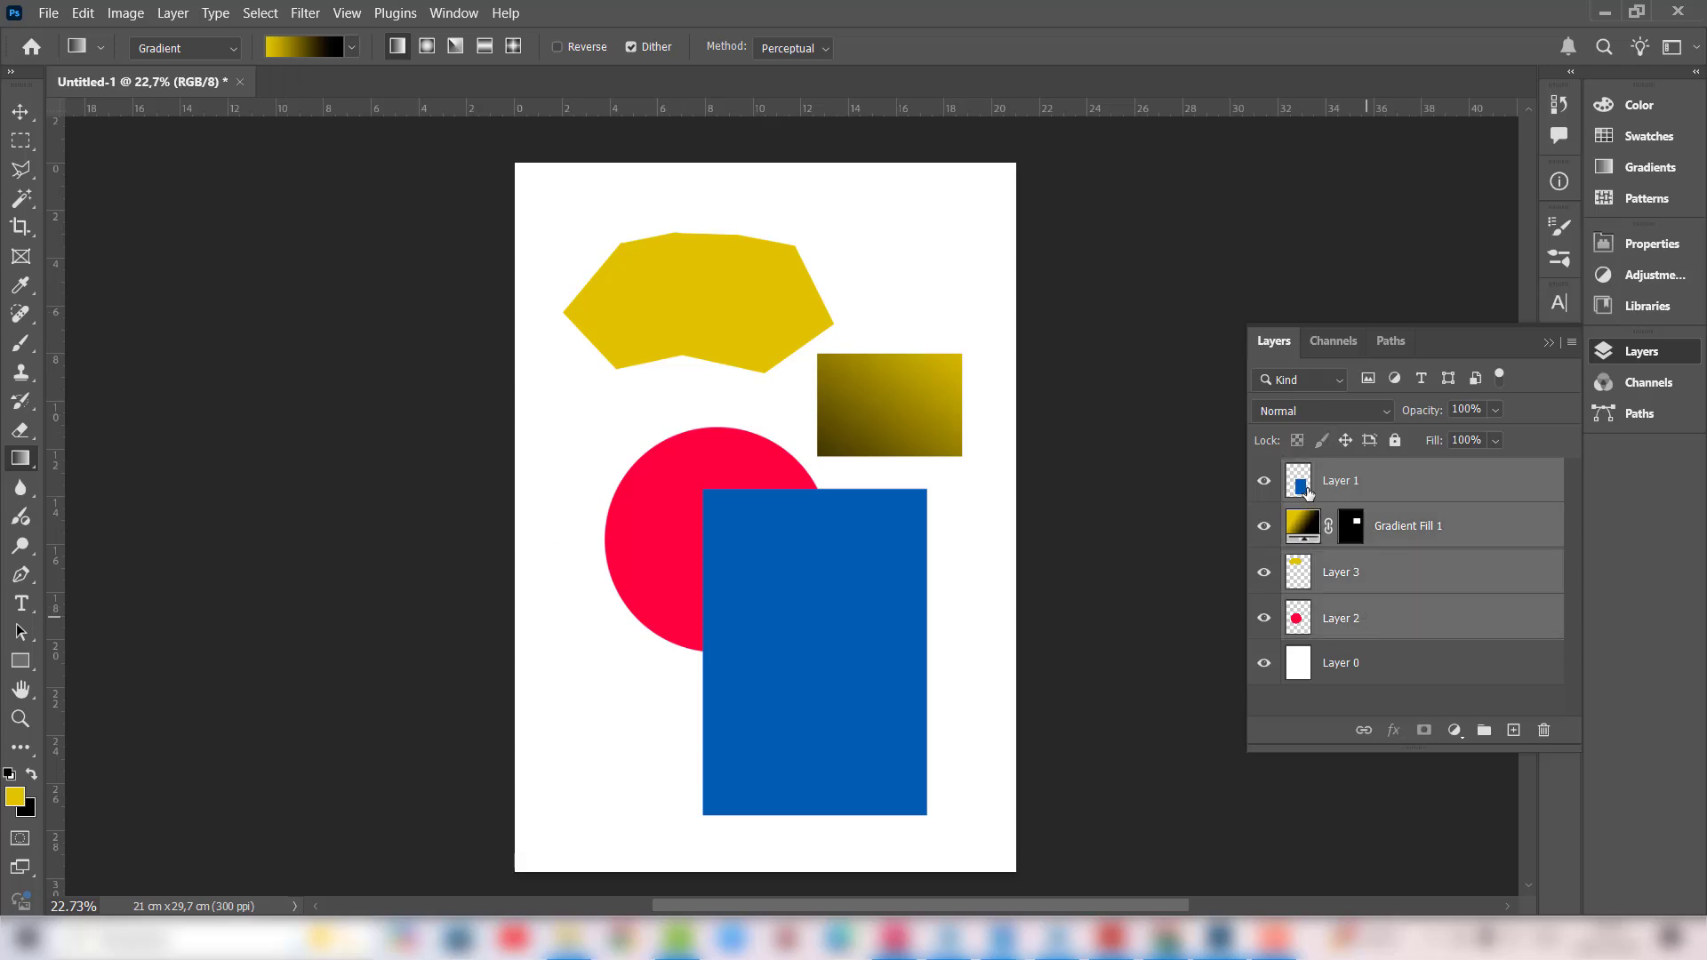
{"action": "left_click", "coordinate": [1384, 497]}
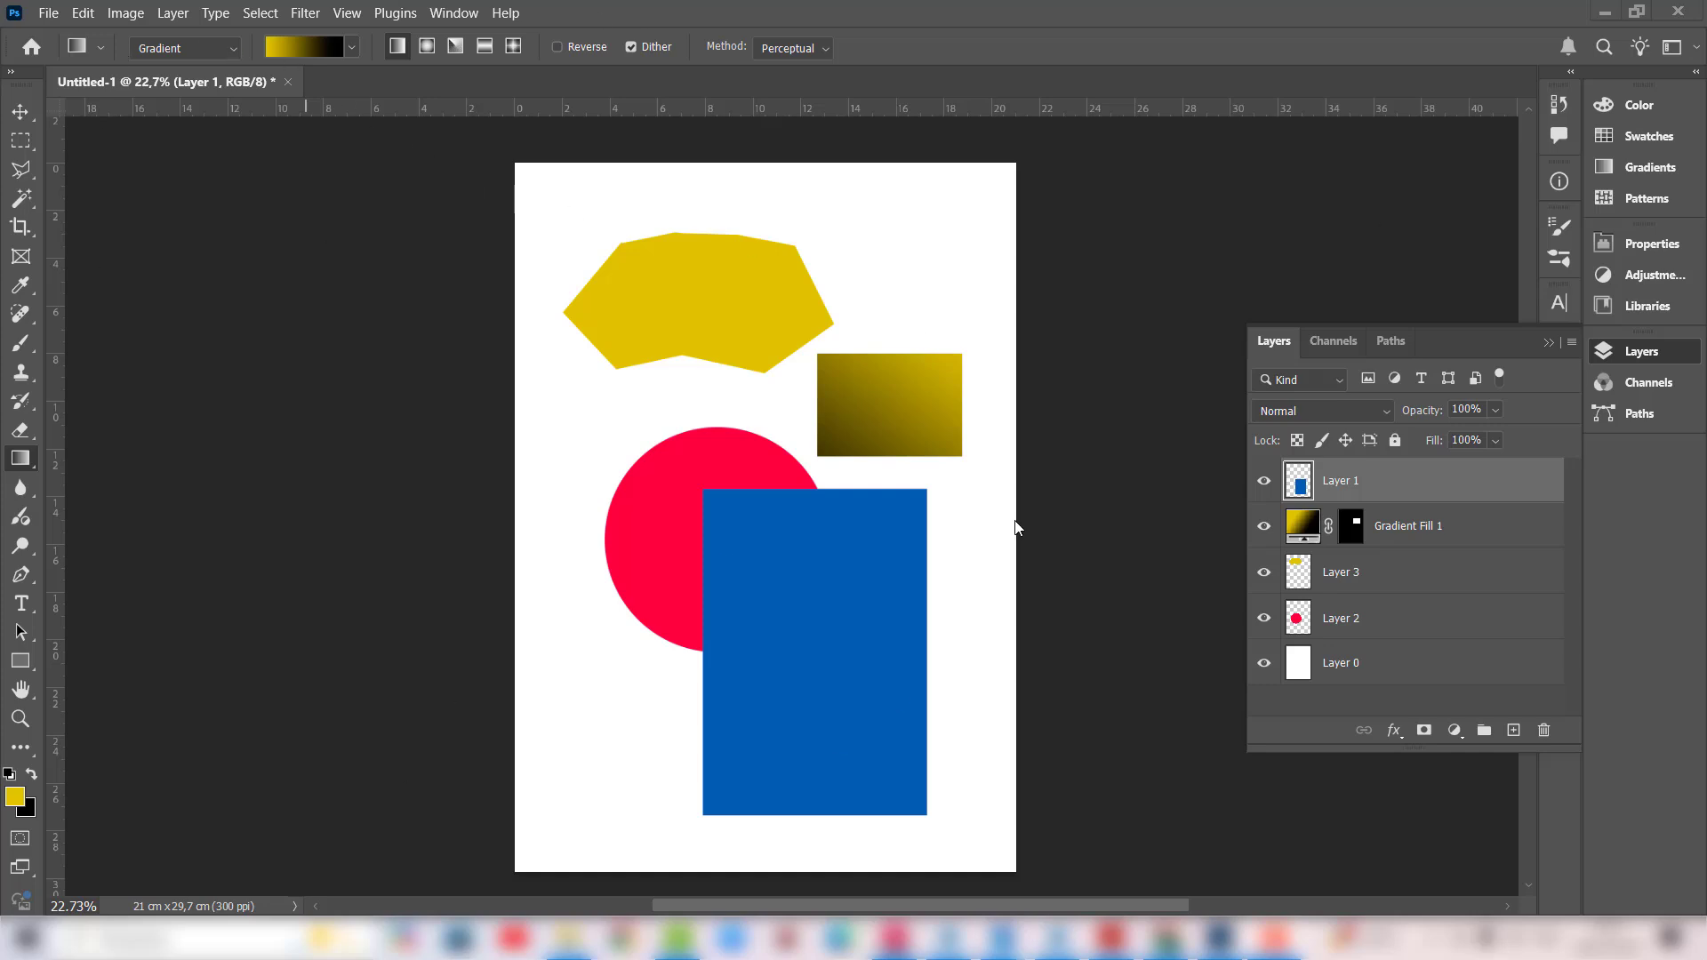
{"action": "left_click", "coordinate": [1331, 606]}
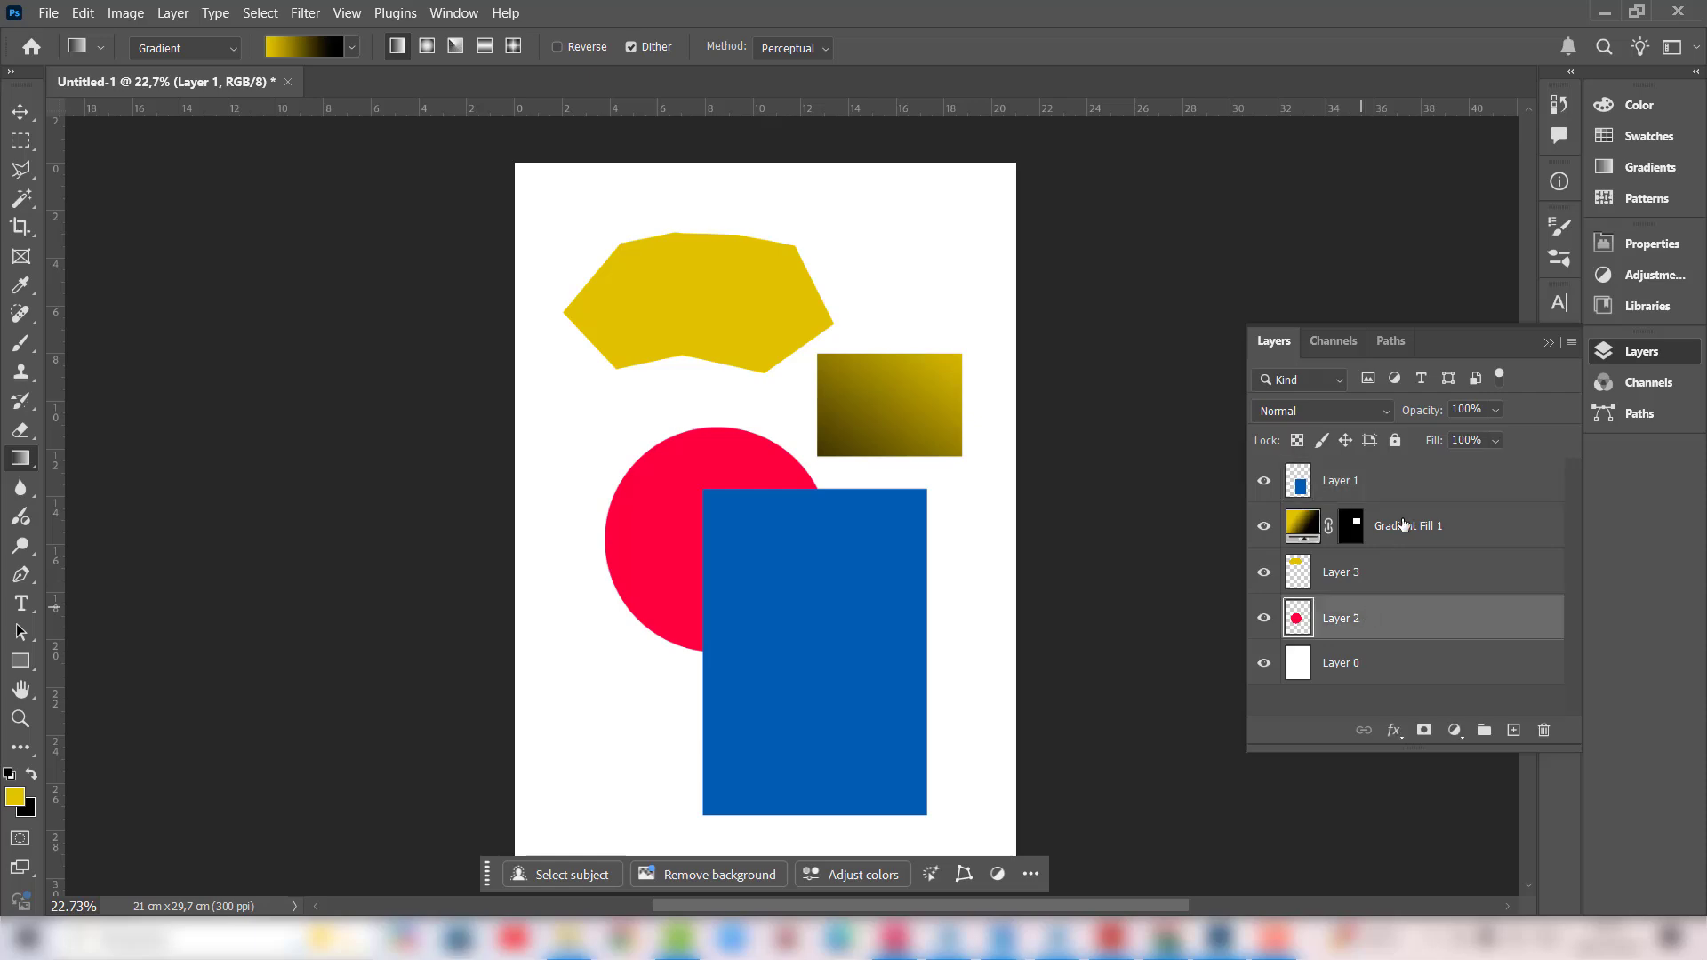
Step: Open the Template - prancha PSD file from the Aula 10 folder
{"action": "left_click", "coordinate": [48, 12]}
{"action": "left_click", "coordinate": [76, 55]}
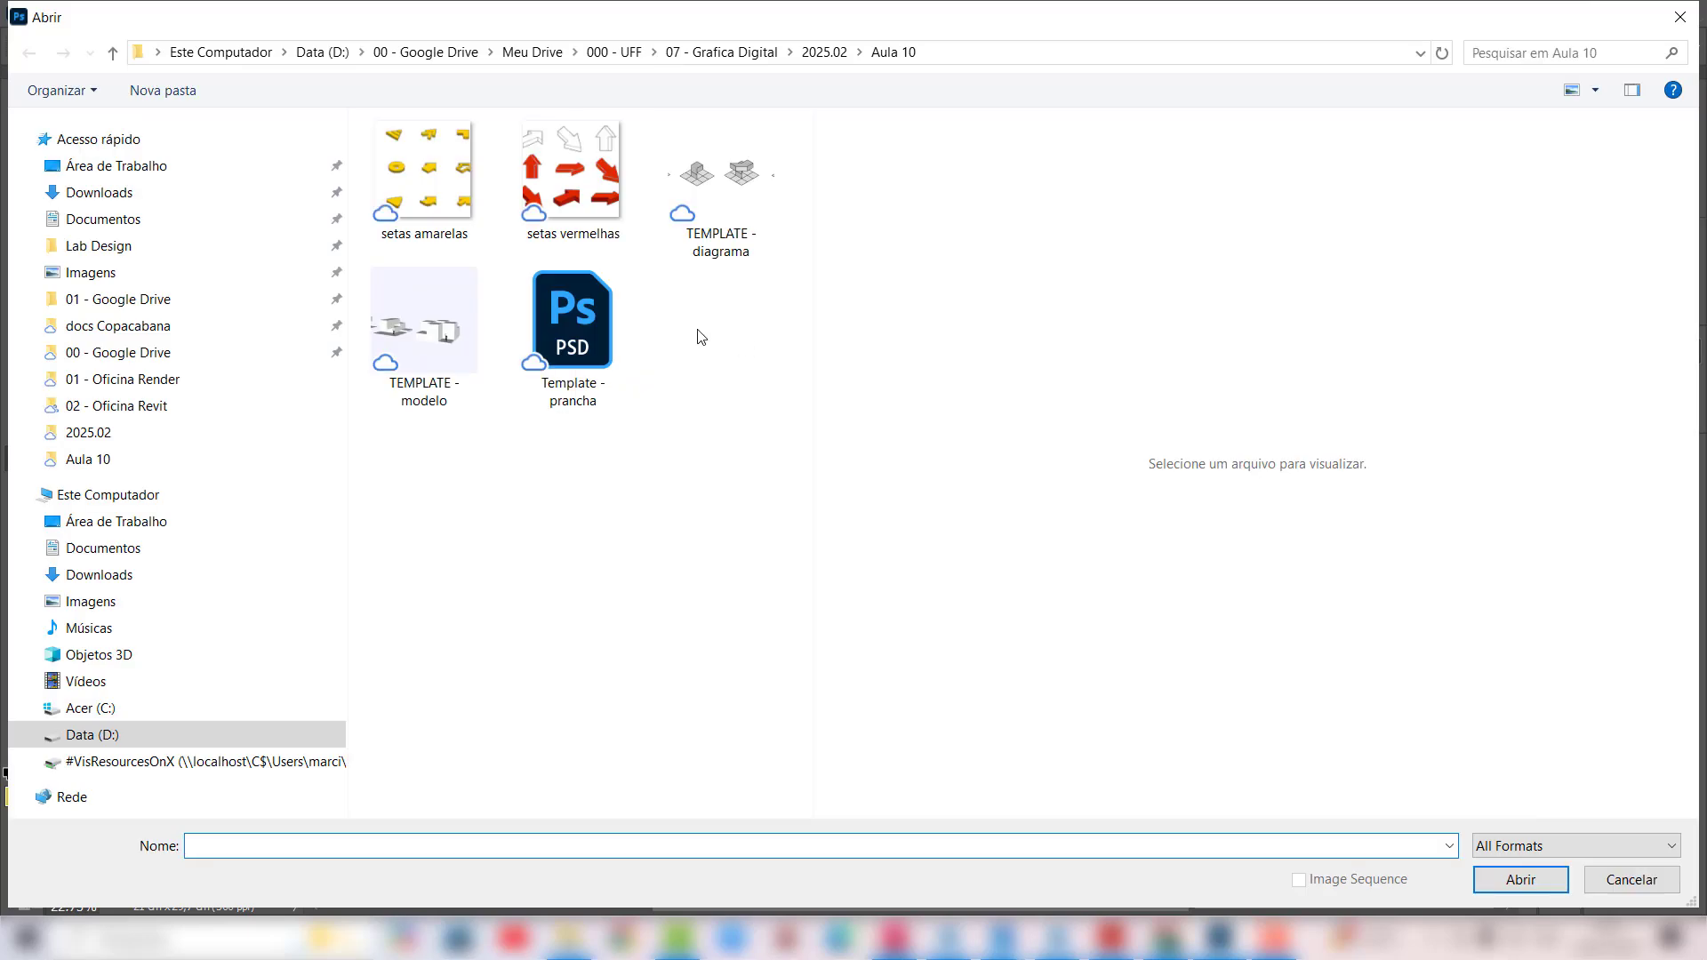
{"action": "left_click", "coordinate": [615, 317]}
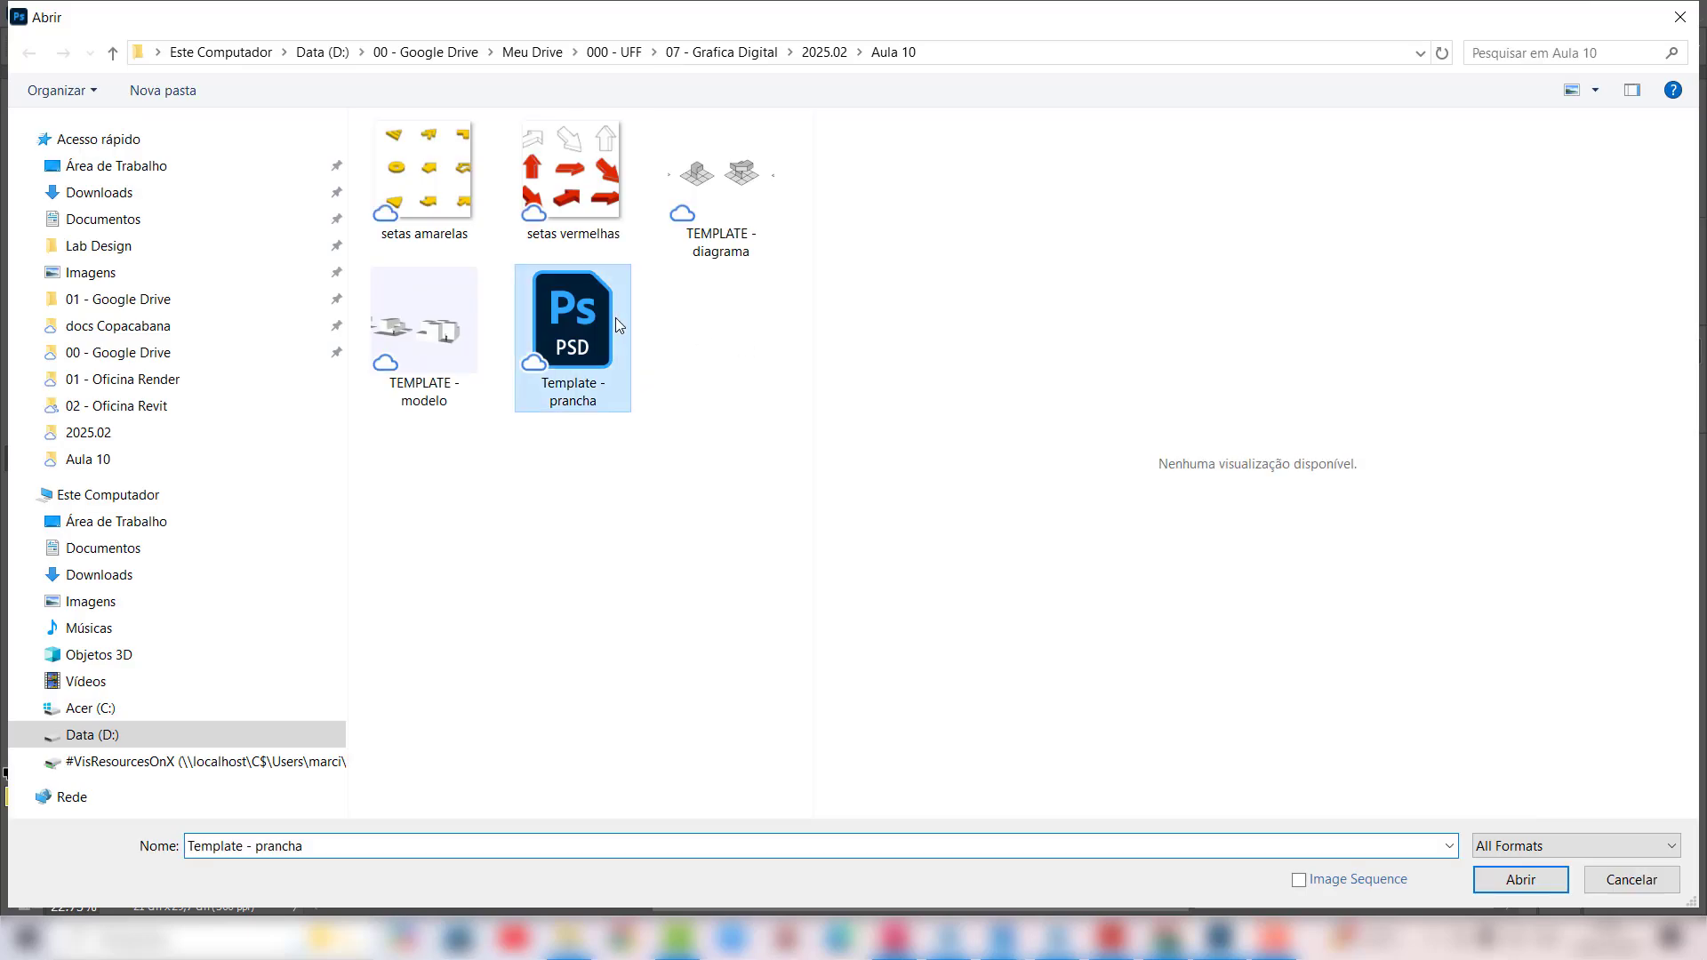
{"action": "left_click", "coordinate": [1499, 879]}
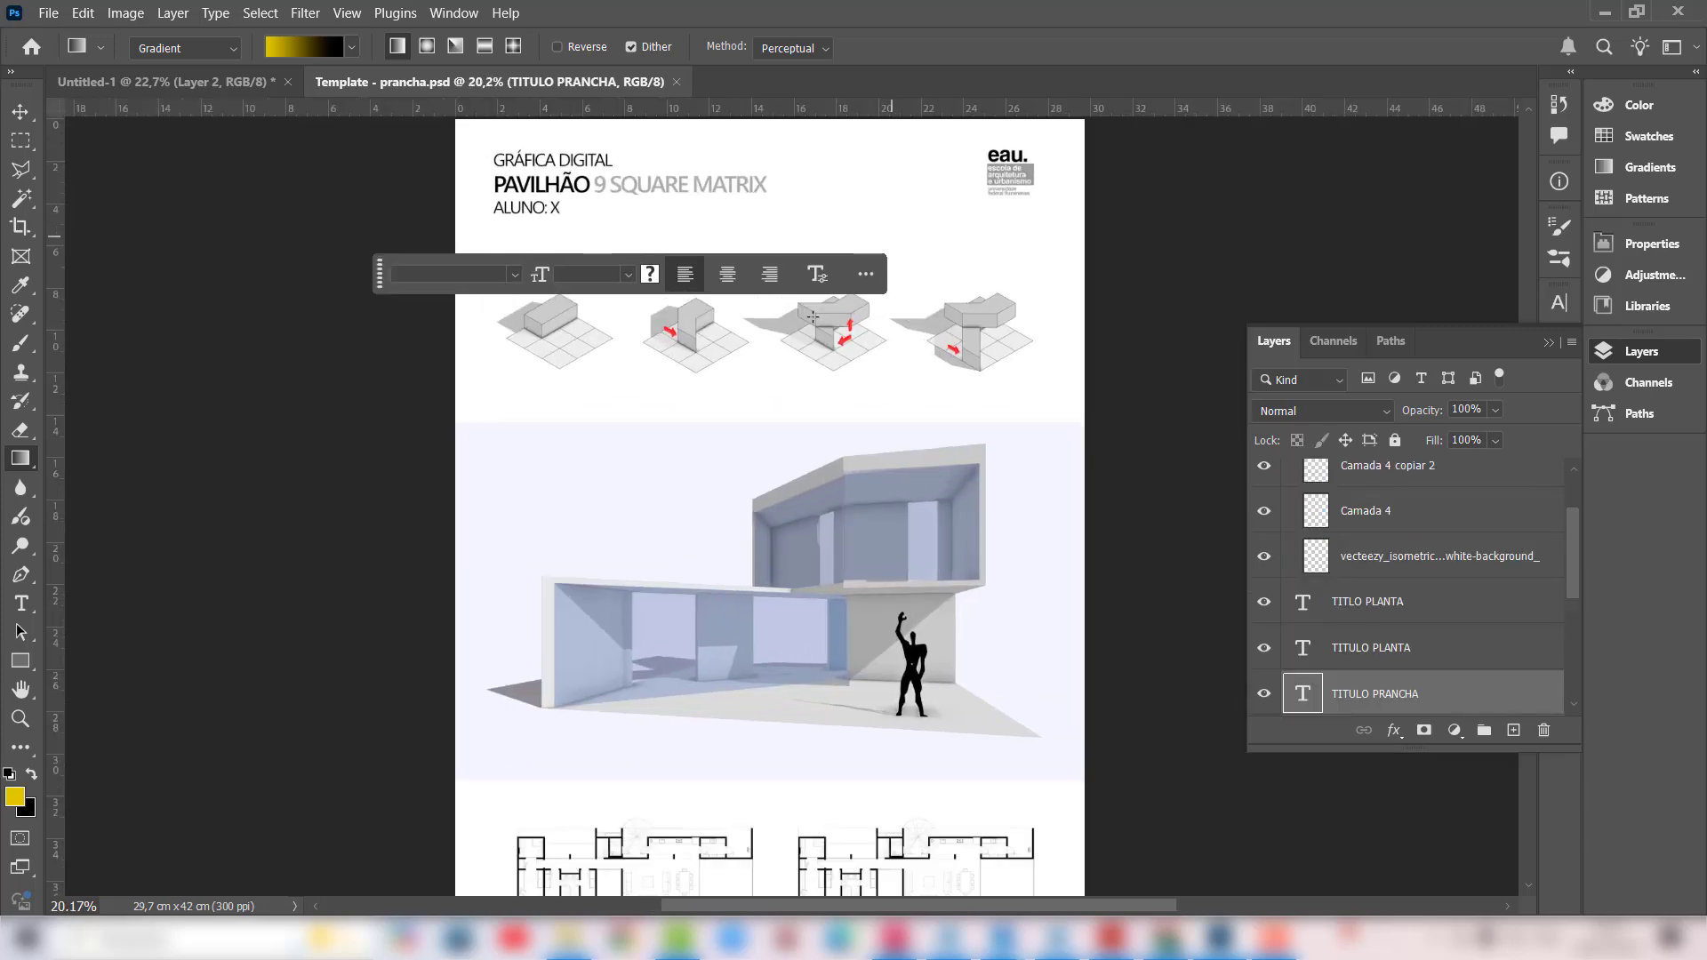
Step: Hide and show the SETINHAS ISOMETRICAS layer group to check which elements on the board it contains
{"action": "scroll", "coordinate": [904, 229], "scroll_direction": "up", "scroll_amount": 3}
{"action": "left_click_drag", "start_coordinate": [1566, 560], "coordinate": [1577, 479]}
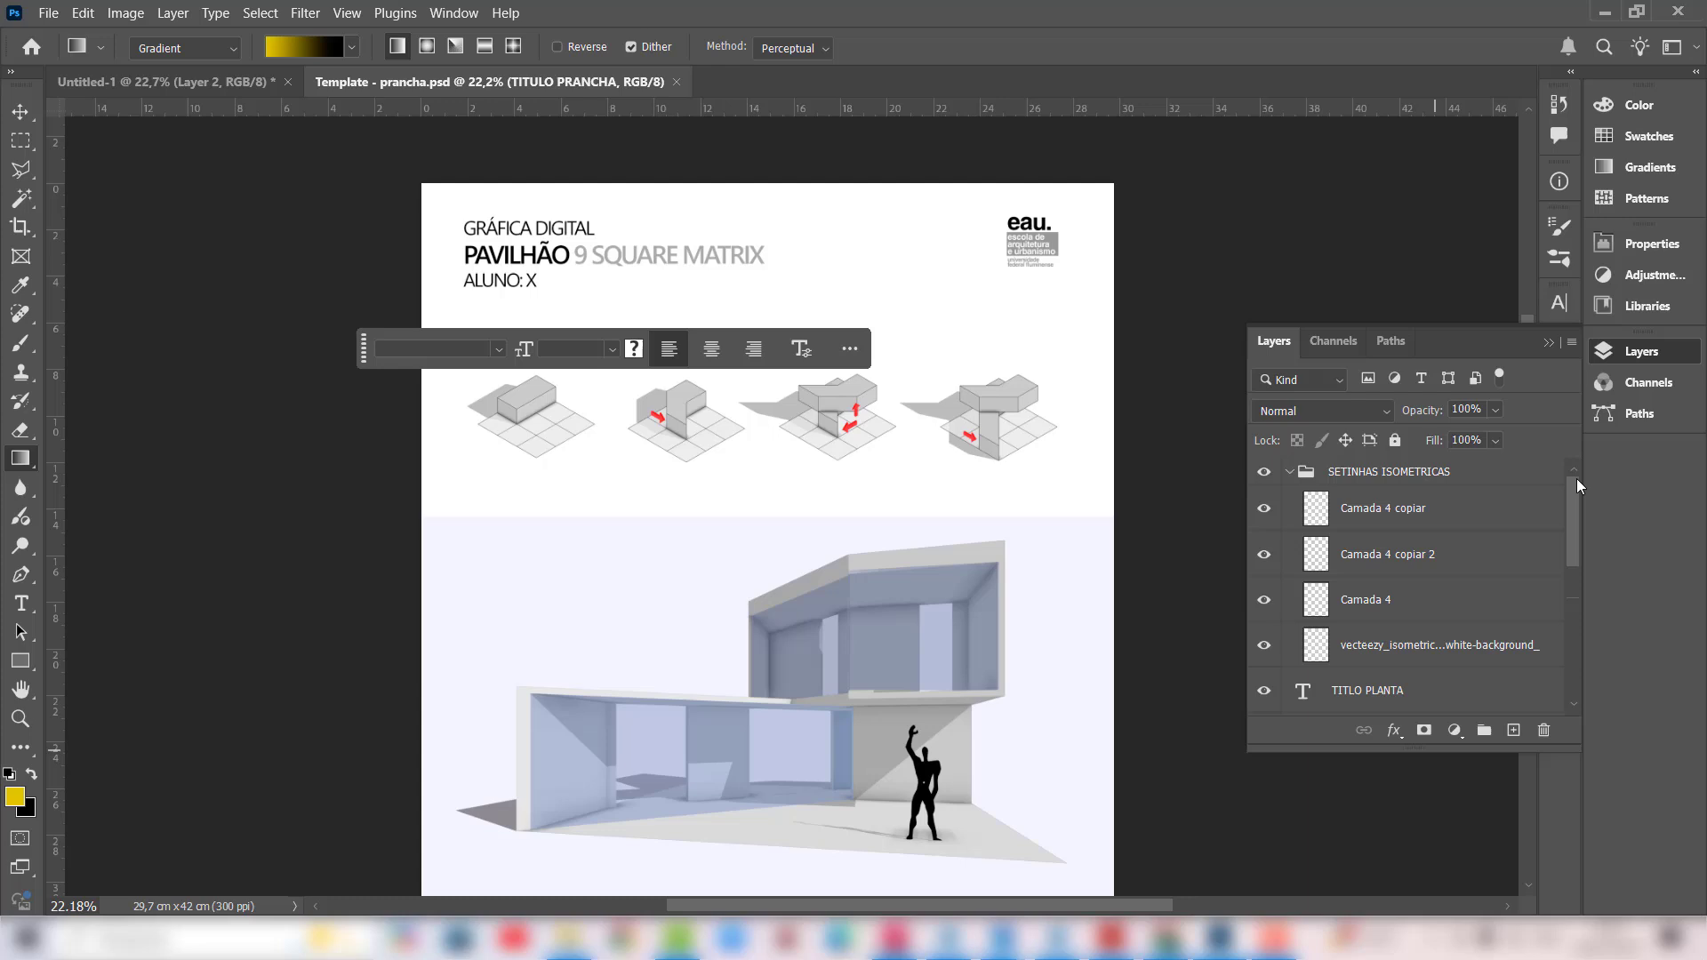
{"action": "left_click", "coordinate": [1290, 472]}
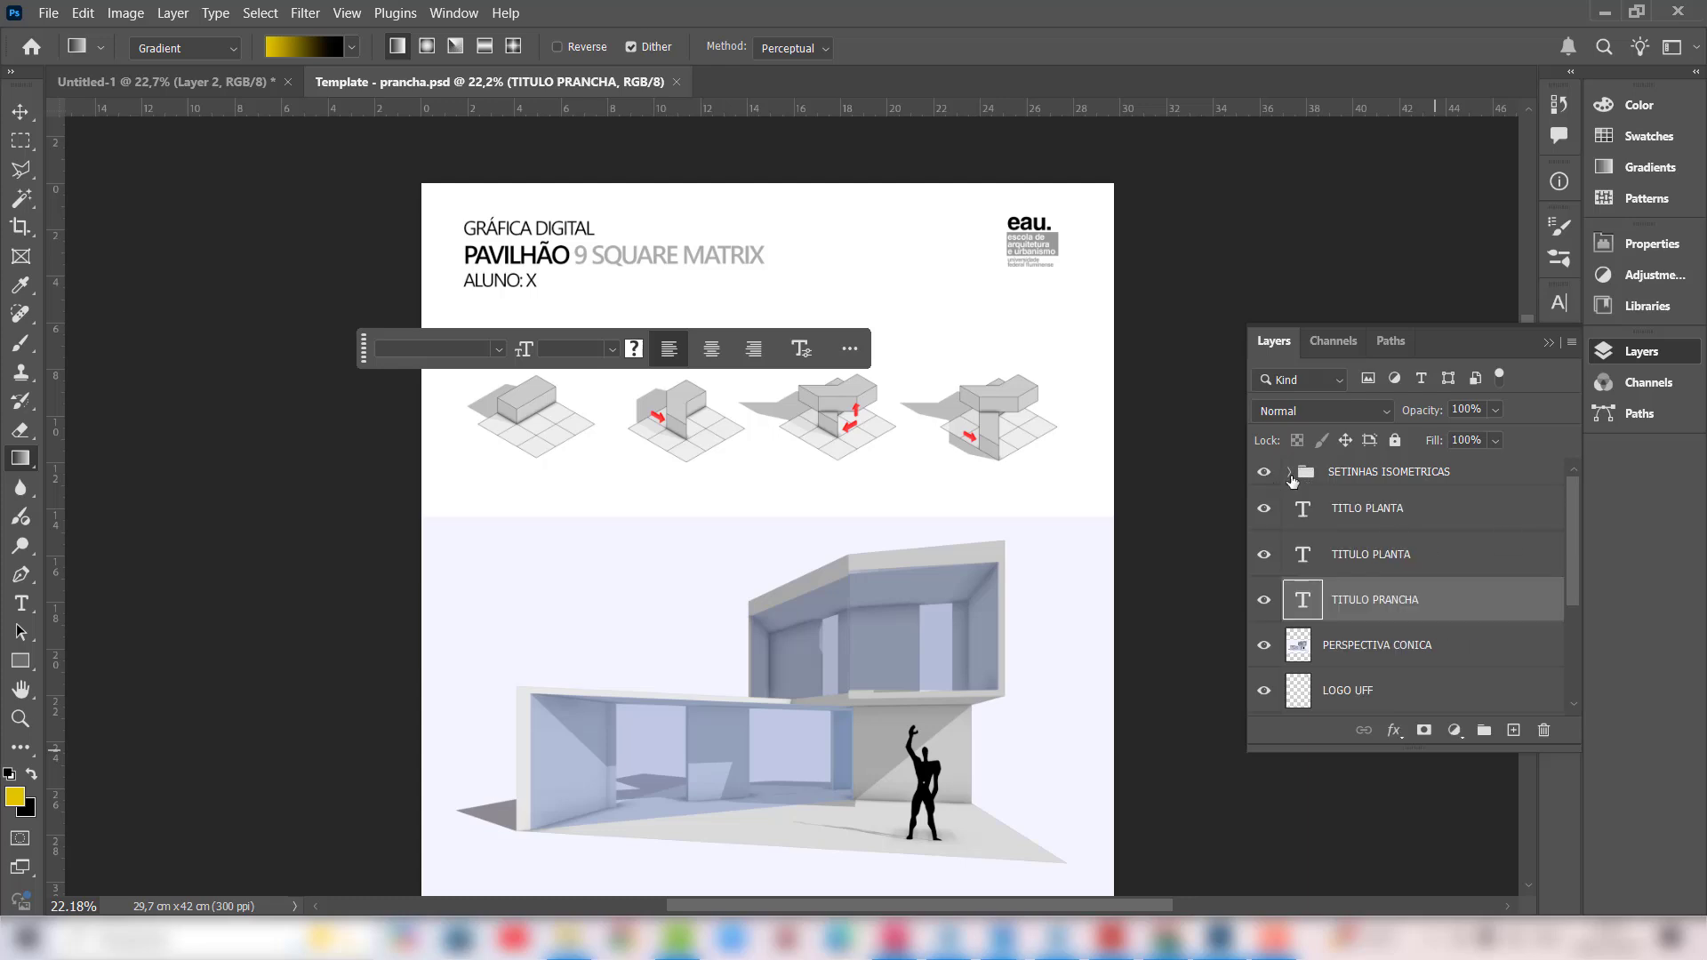
{"action": "left_click", "coordinate": [1291, 475]}
{"action": "left_click", "coordinate": [1264, 474]}
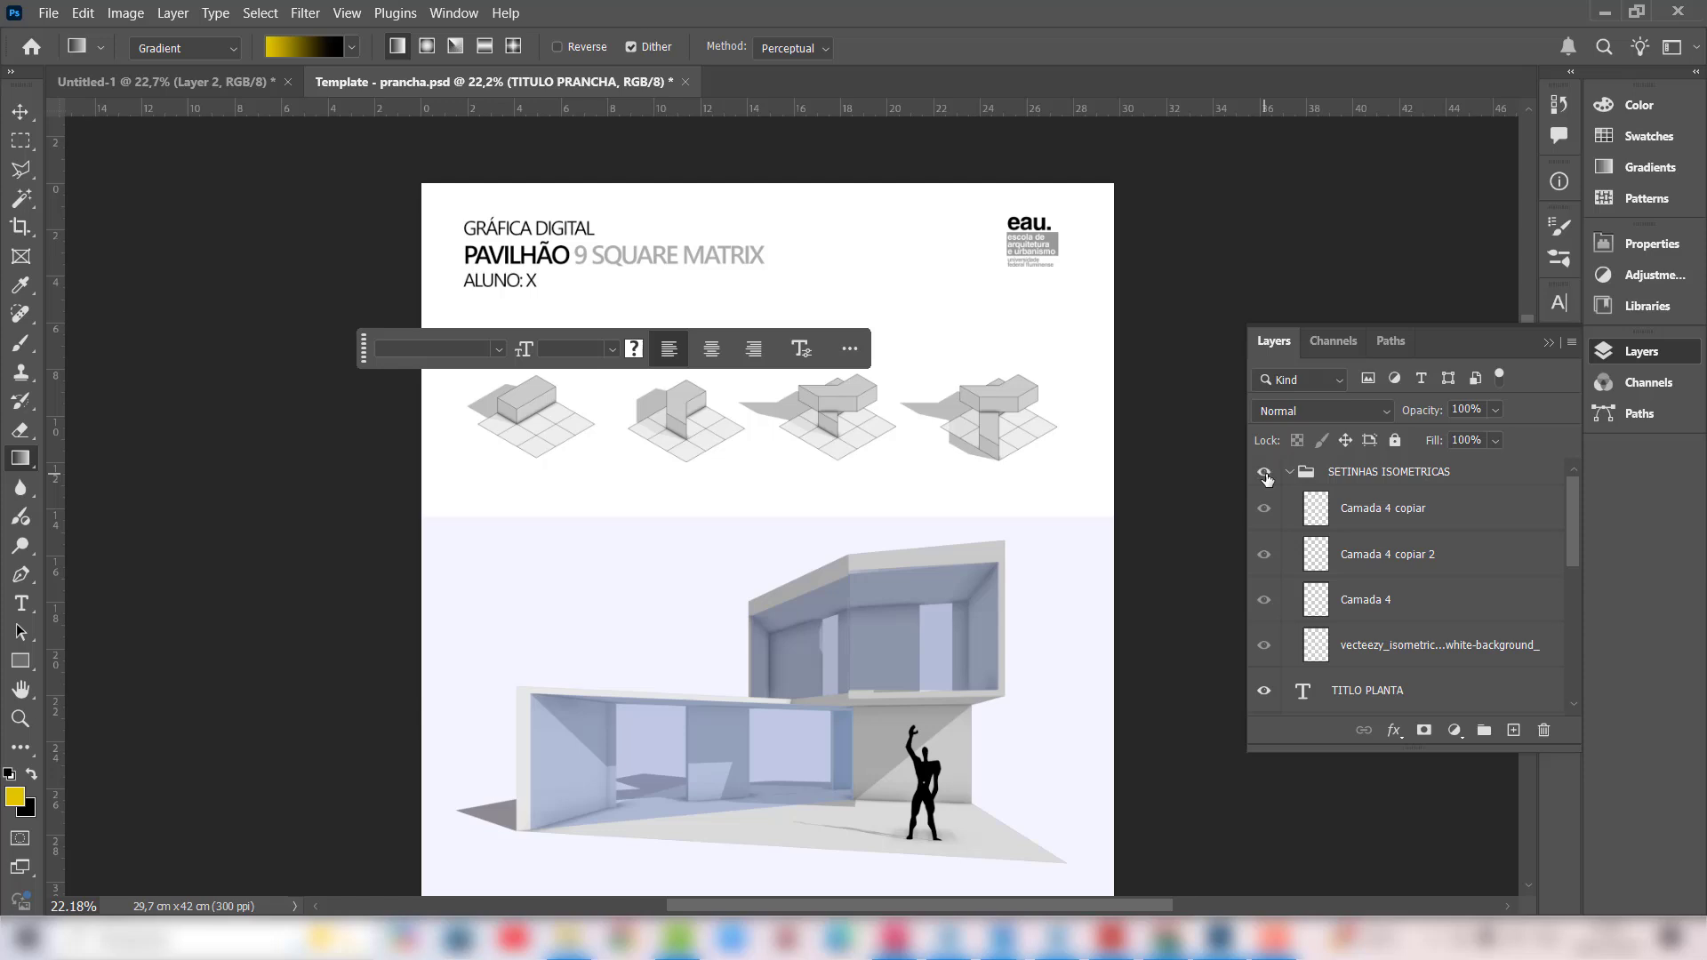
{"action": "left_click", "coordinate": [1265, 474]}
{"action": "left_click", "coordinate": [1264, 473]}
{"action": "left_click", "coordinate": [1264, 474]}
Step: Collapse the SETINHAS ISOMETRICAS group in the layer list
{"action": "left_click", "coordinate": [1290, 472]}
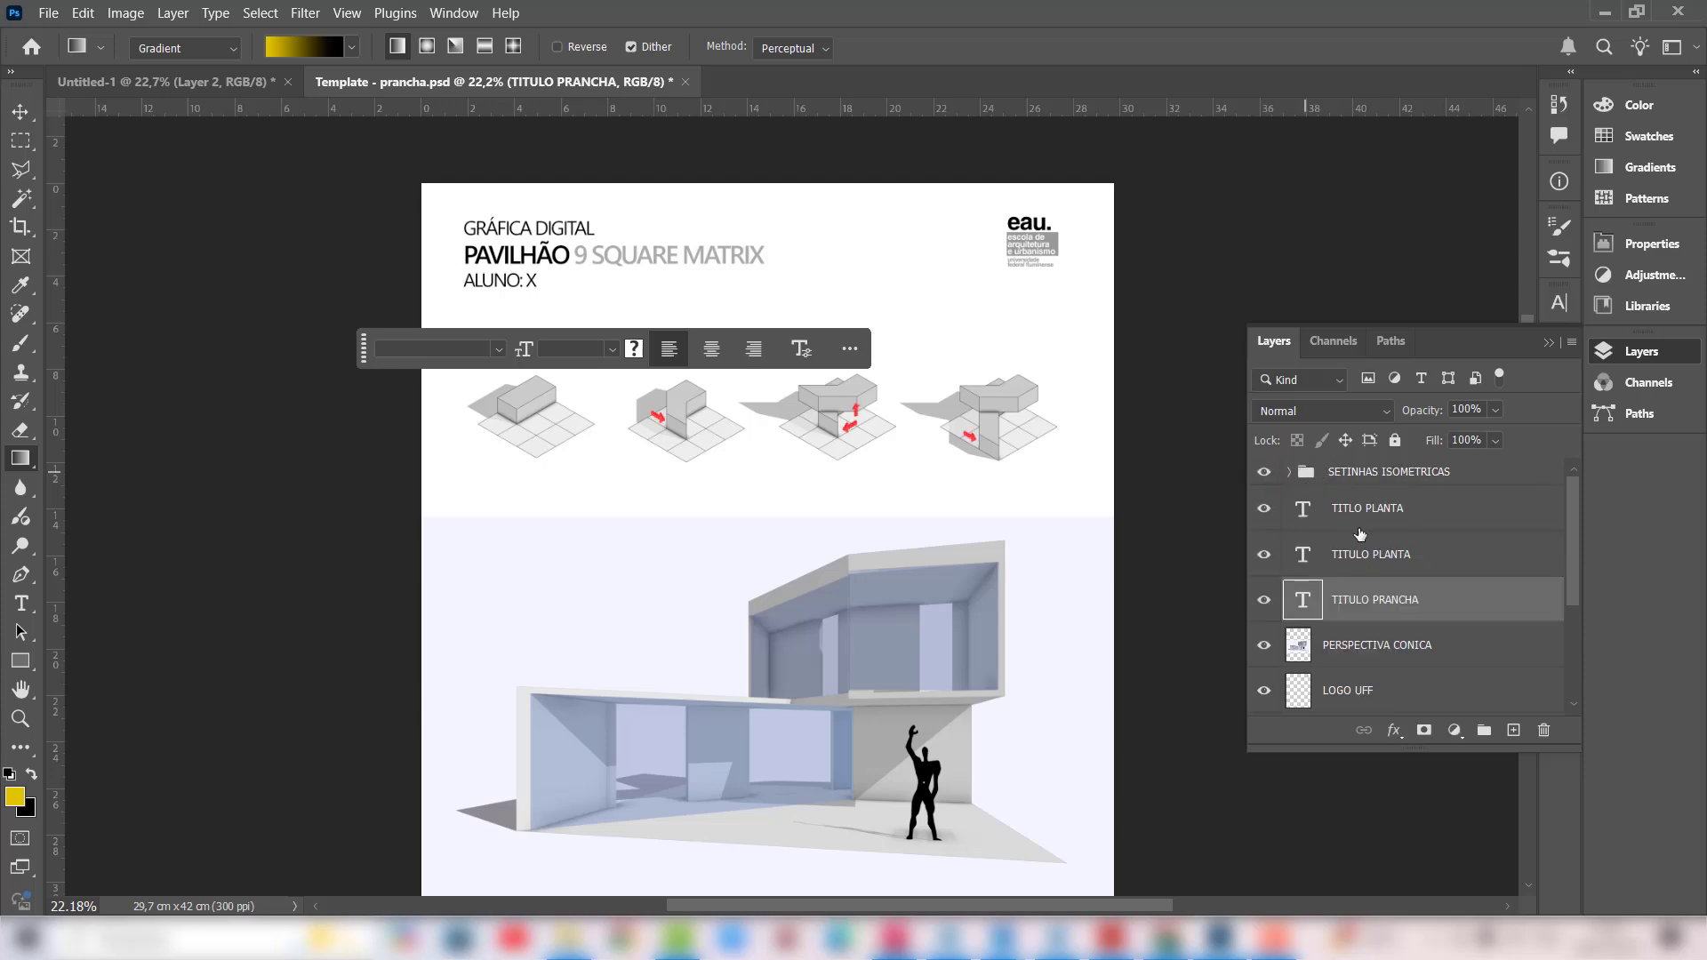
{"action": "left_click", "coordinate": [1291, 472]}
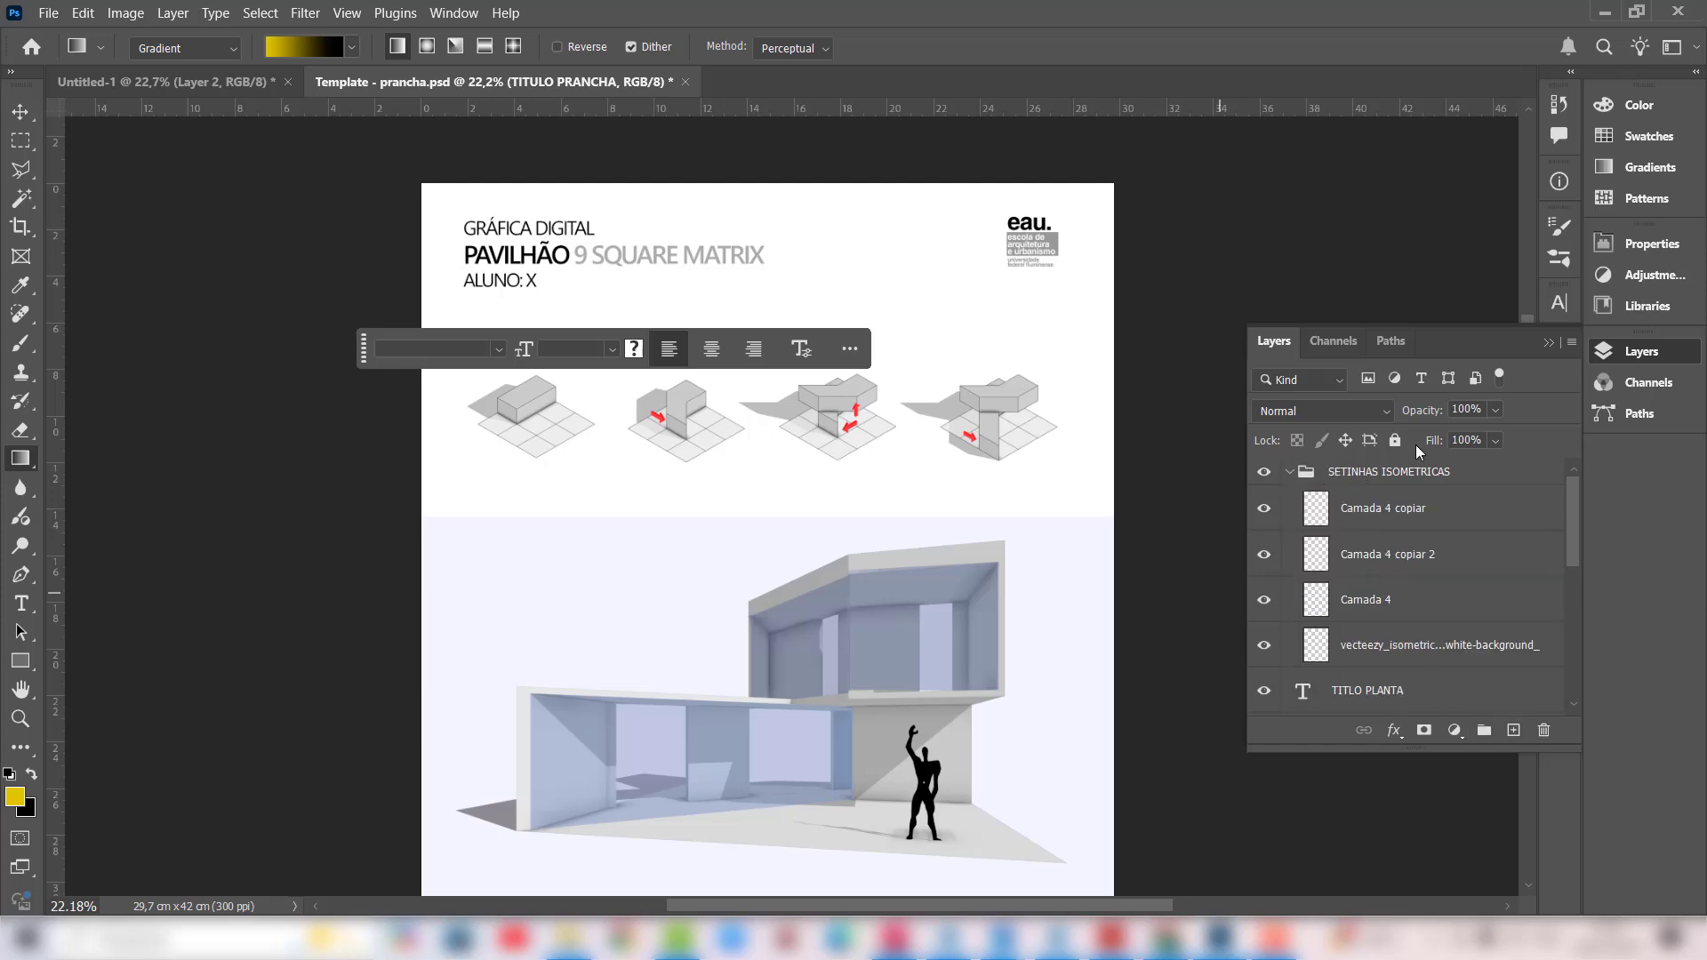
{"action": "left_click", "coordinate": [1290, 472]}
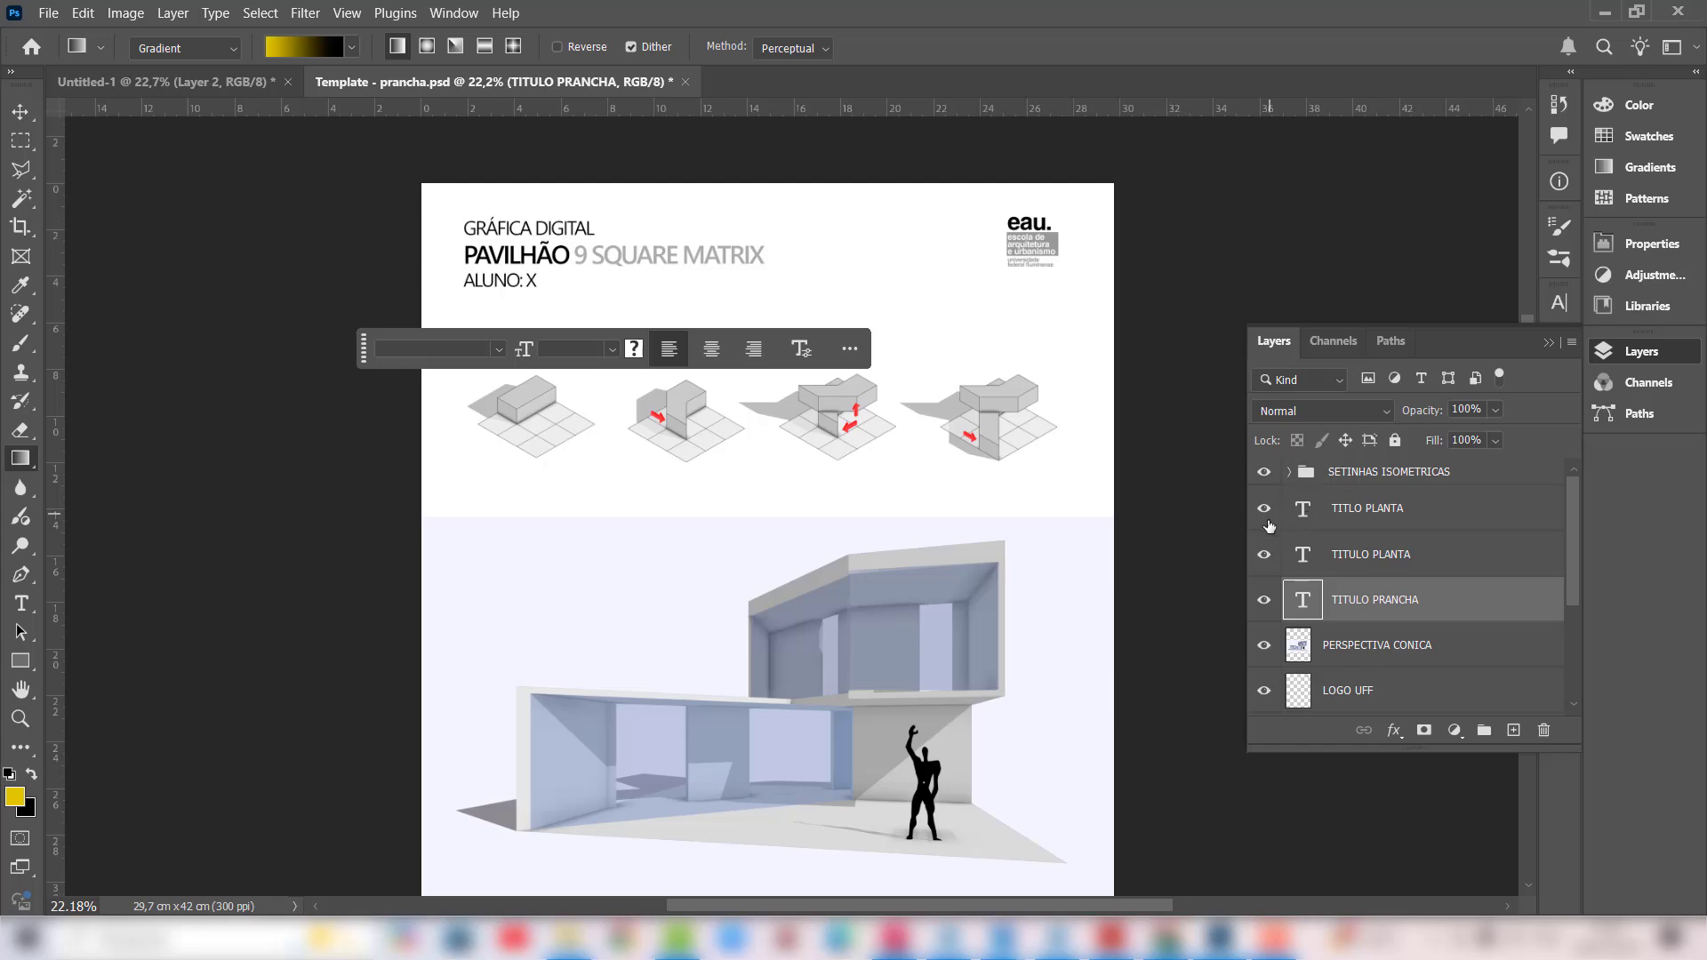
Step: Move the PLANTA BAIXA TÉRREO title about 0.4 cm to the right with the Move tool
{"action": "scroll", "coordinate": [696, 526], "scroll_direction": "down", "scroll_amount": 5}
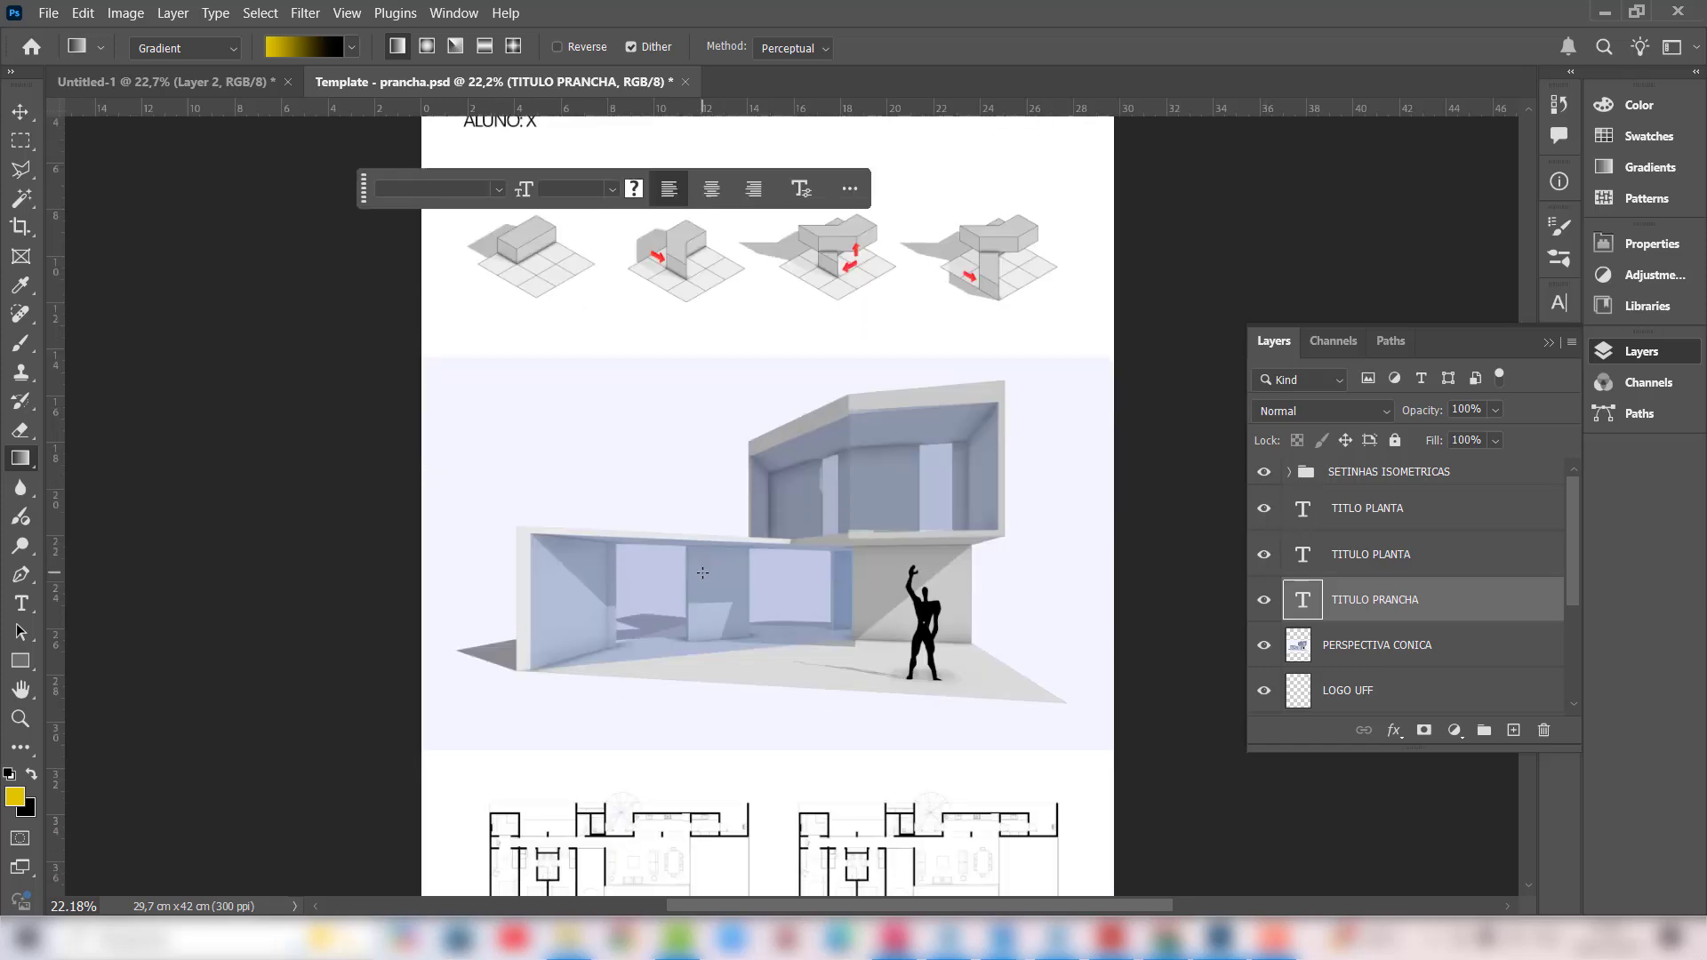
{"action": "scroll", "coordinate": [507, 763], "scroll_direction": "up", "scroll_amount": 3}
{"action": "scroll", "coordinate": [508, 763], "scroll_direction": "up", "scroll_amount": 3}
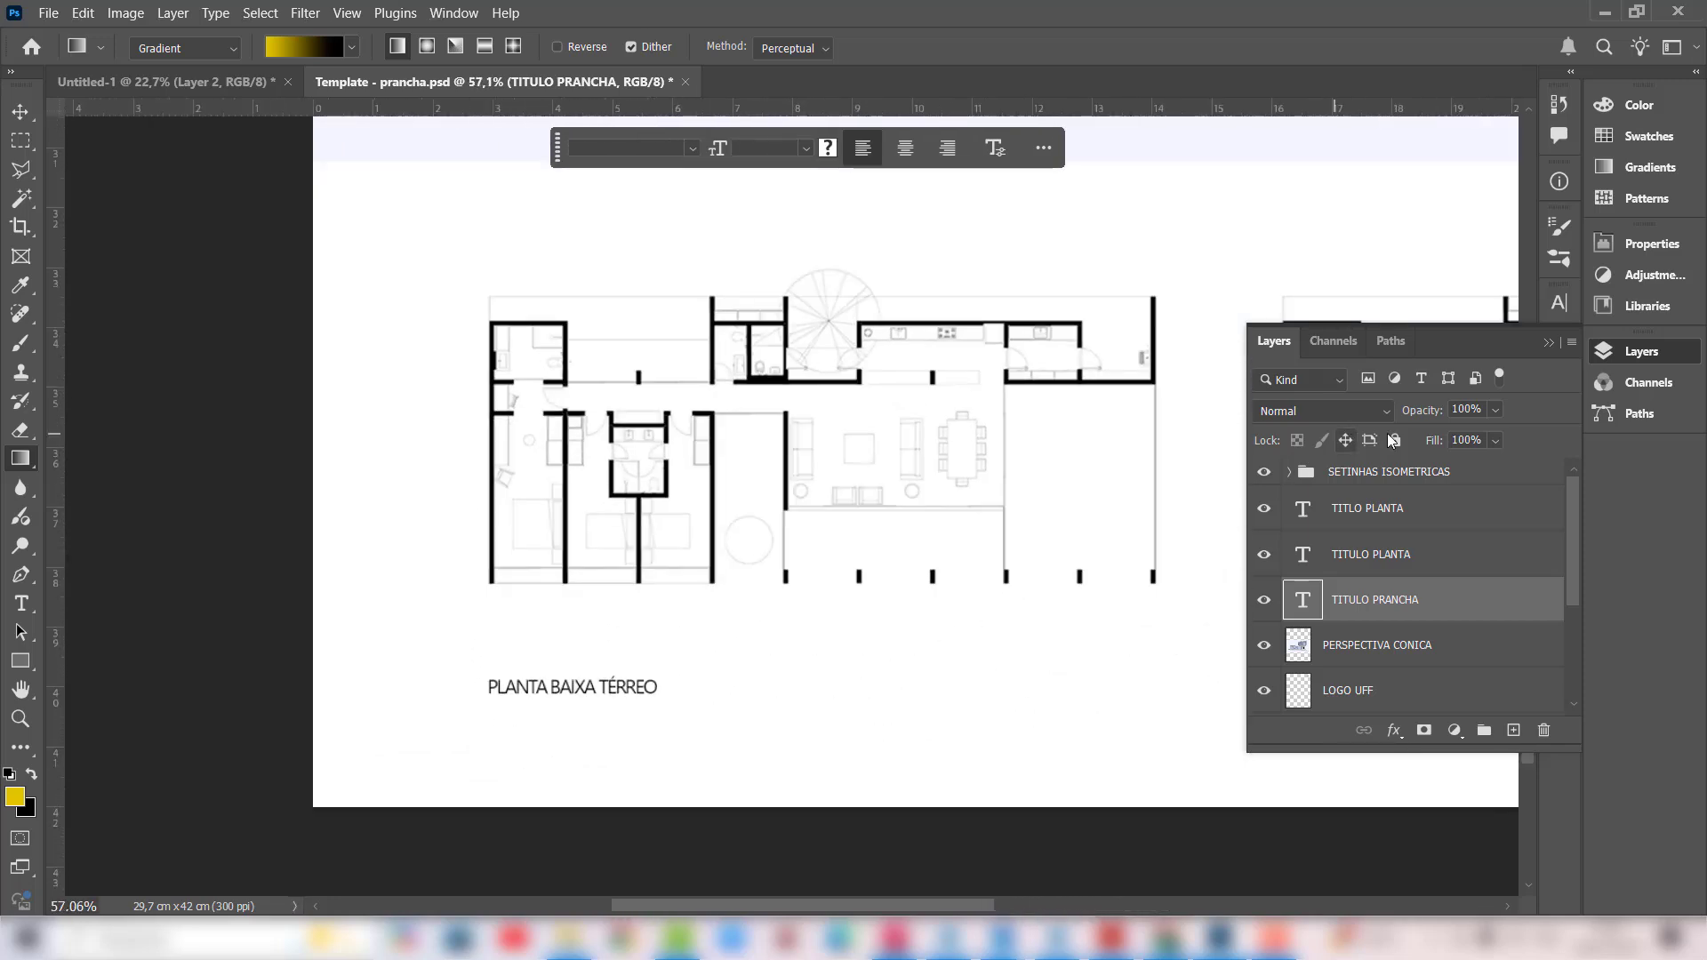
{"action": "left_click", "coordinate": [1264, 554]}
{"action": "left_click", "coordinate": [20, 112]}
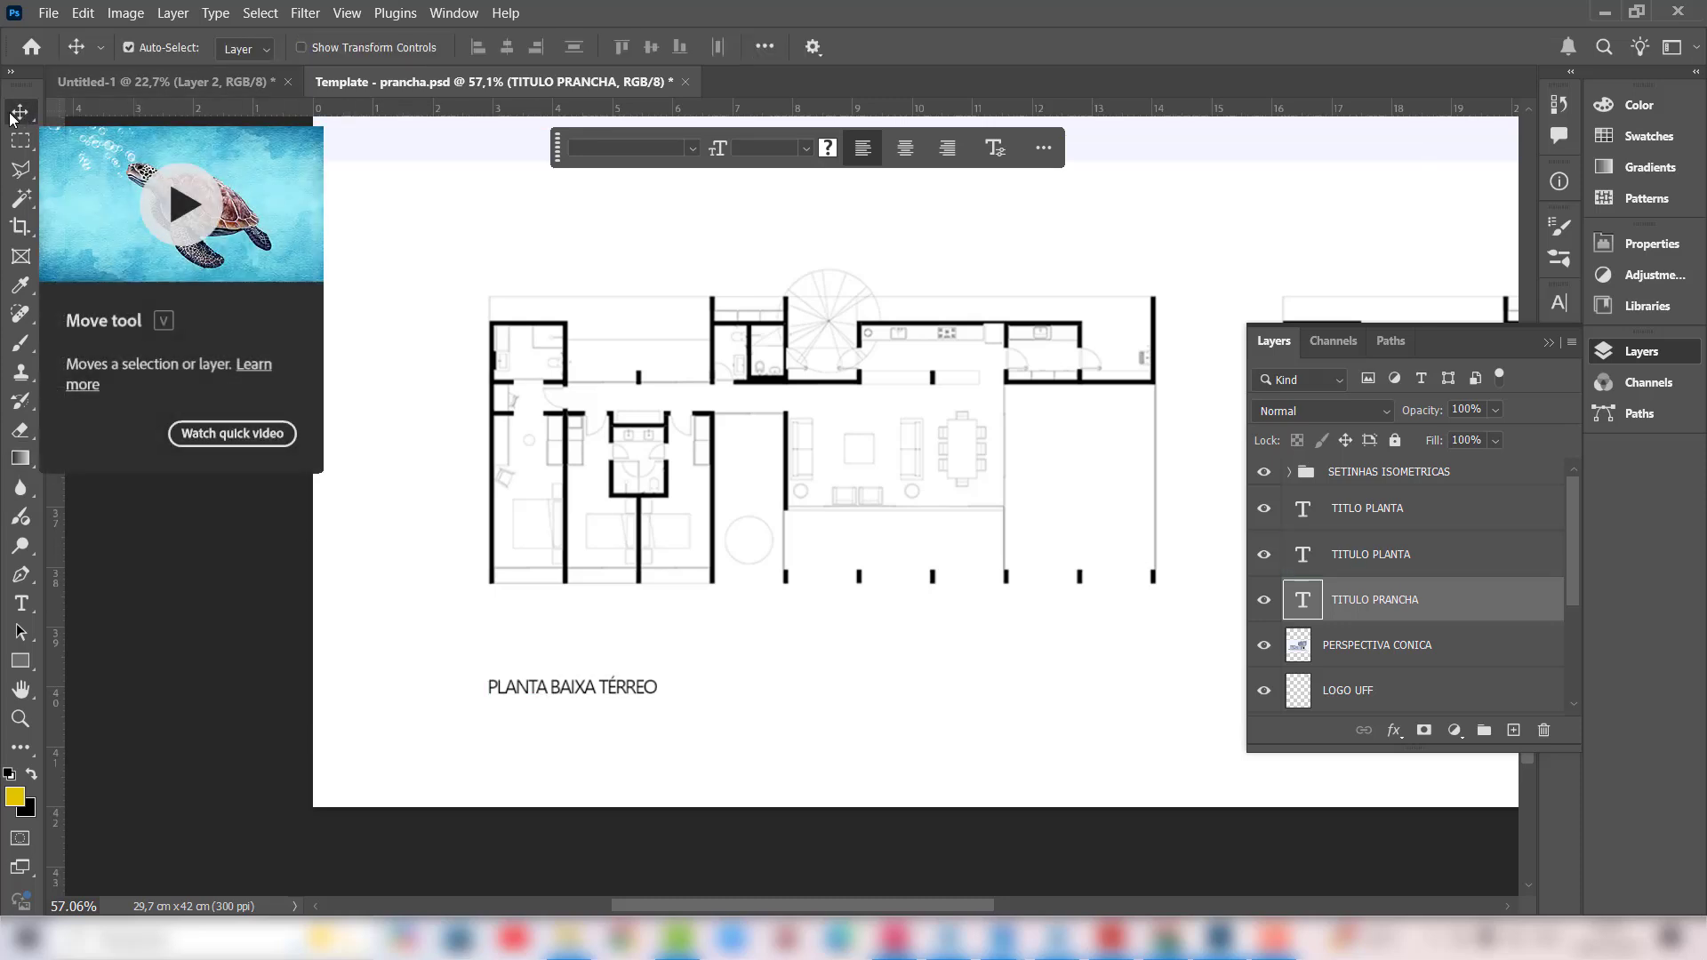
{"action": "left_click", "coordinate": [539, 689]}
{"action": "left_click_drag", "start_coordinate": [543, 686], "coordinate": [585, 657]}
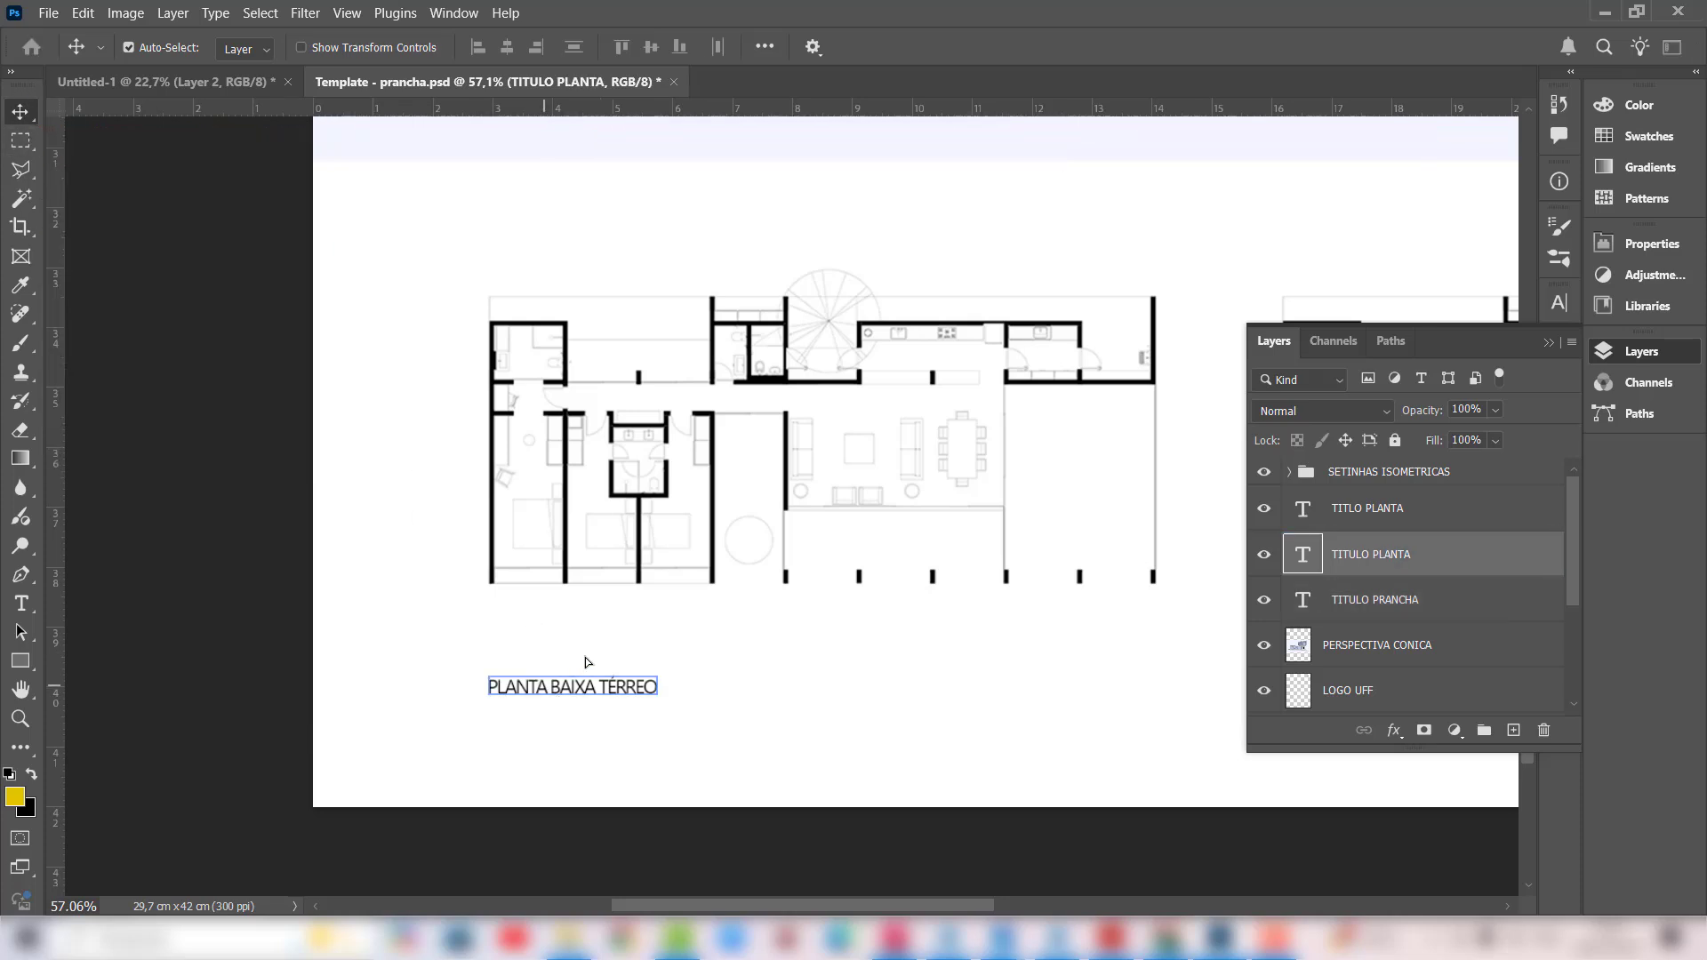
{"action": "left_click_drag", "start_coordinate": [627, 714], "coordinate": [573, 685]}
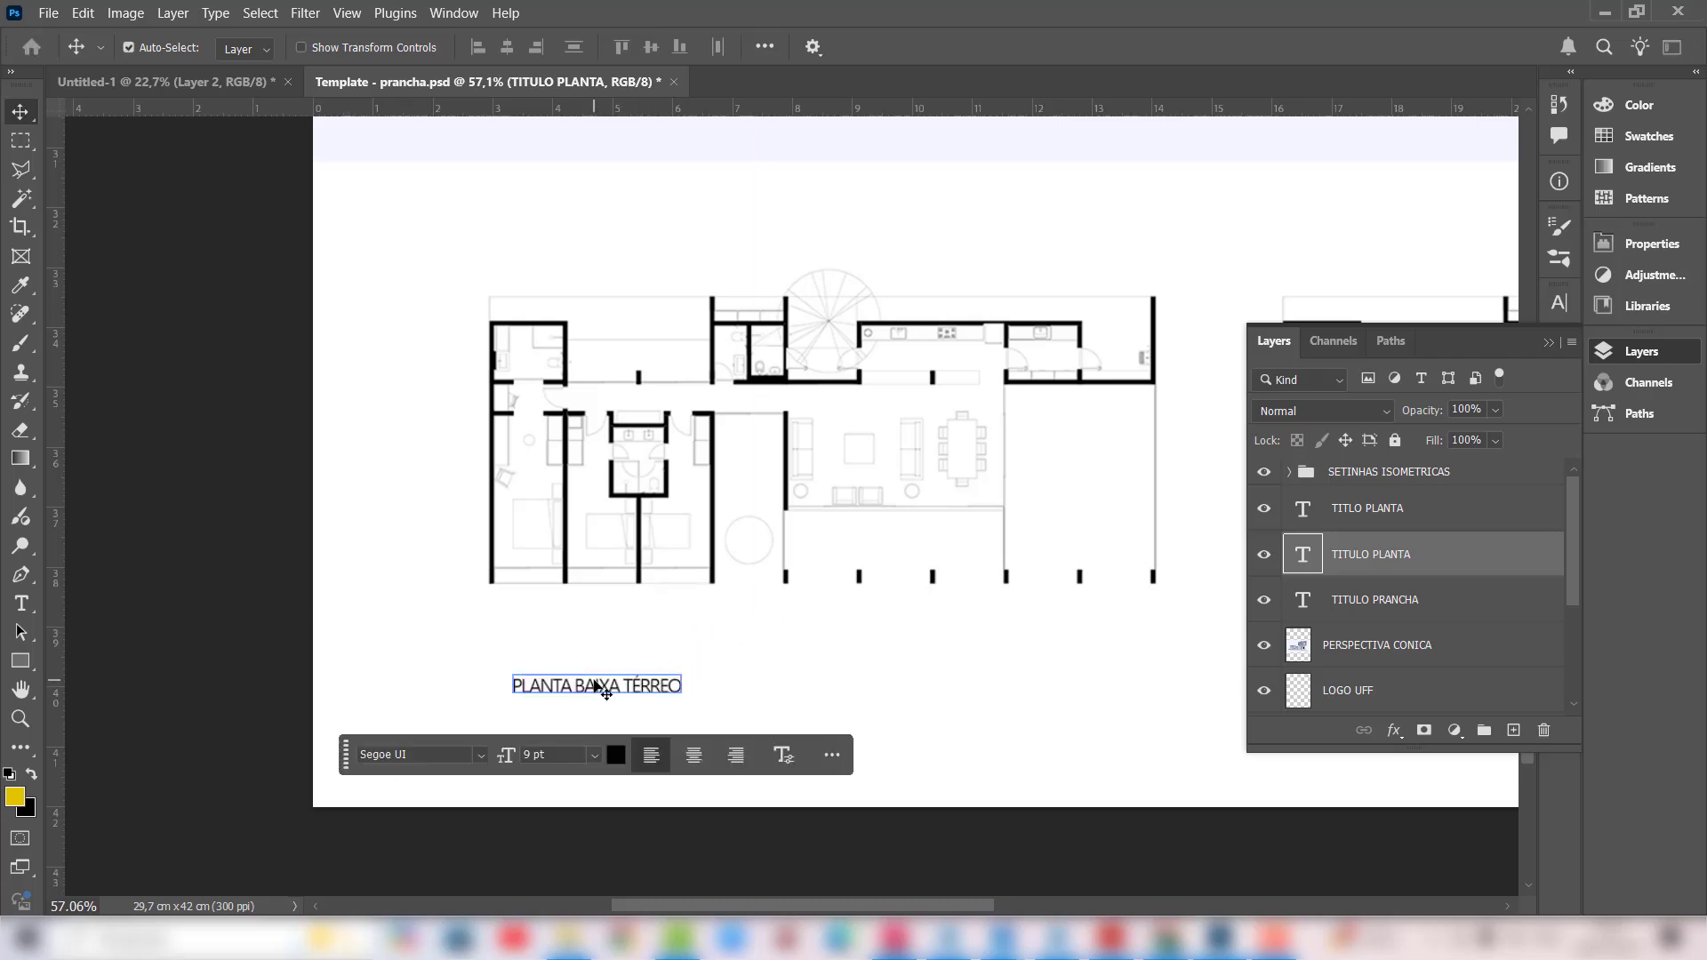
Step: Open the PLANTA BAIXA TÉRREO title for text editing, highlight letters of TÉRREO, and return to the Move tool with the ground-floor plan selected
{"action": "double_click", "coordinate": [597, 687]}
{"action": "left_click_drag", "start_coordinate": [621, 686], "coordinate": [664, 678]}
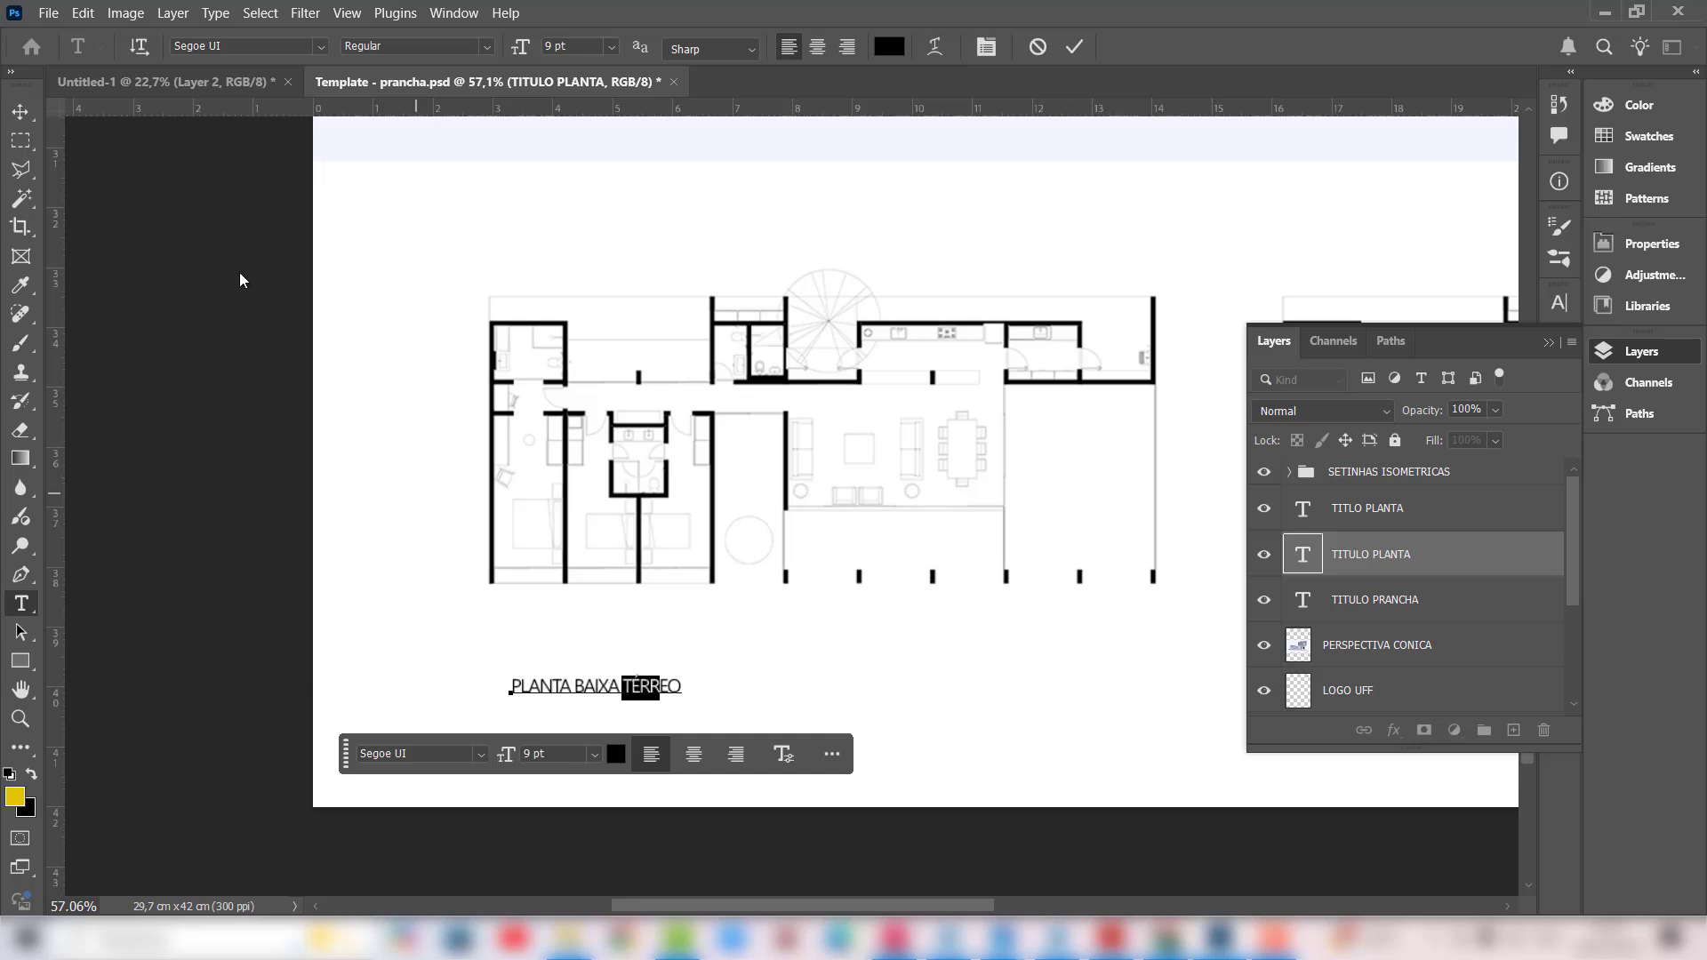
{"action": "left_click", "coordinate": [20, 111]}
{"action": "left_click", "coordinate": [405, 591]}
Step: Hide and show the PERSPECTIVA CONICA layer to check which image it controls
{"action": "scroll", "coordinate": [409, 596], "scroll_direction": "down", "scroll_amount": 1}
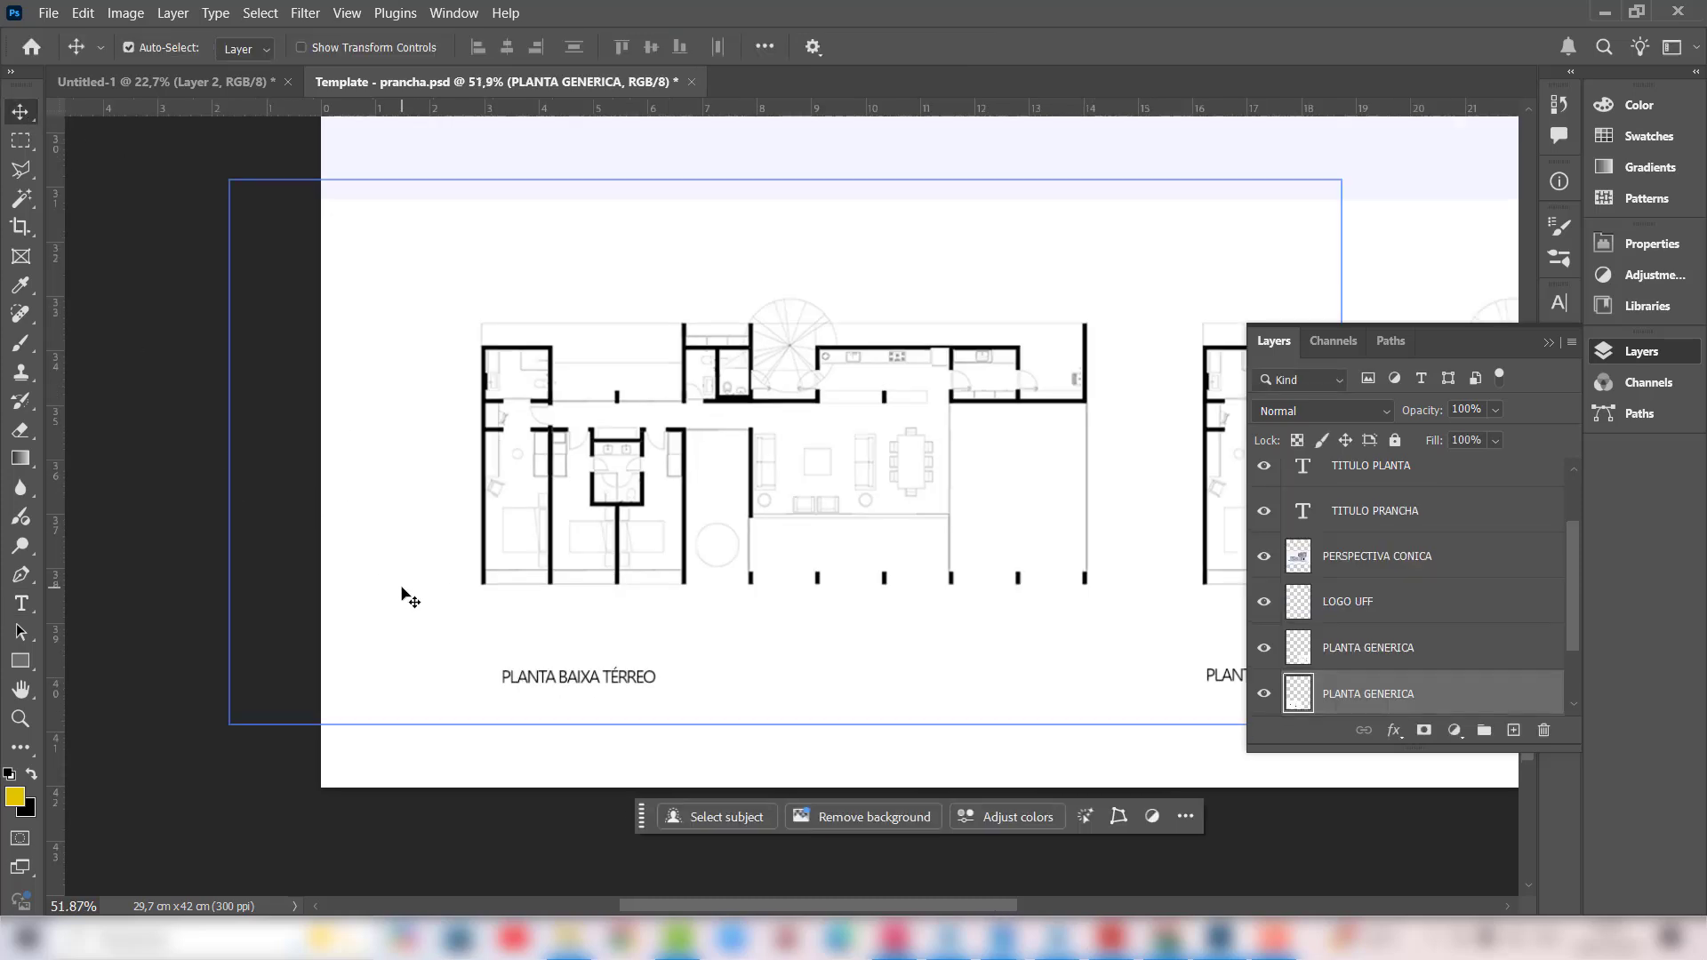
{"action": "scroll", "coordinate": [402, 591], "scroll_direction": "down", "scroll_amount": 3}
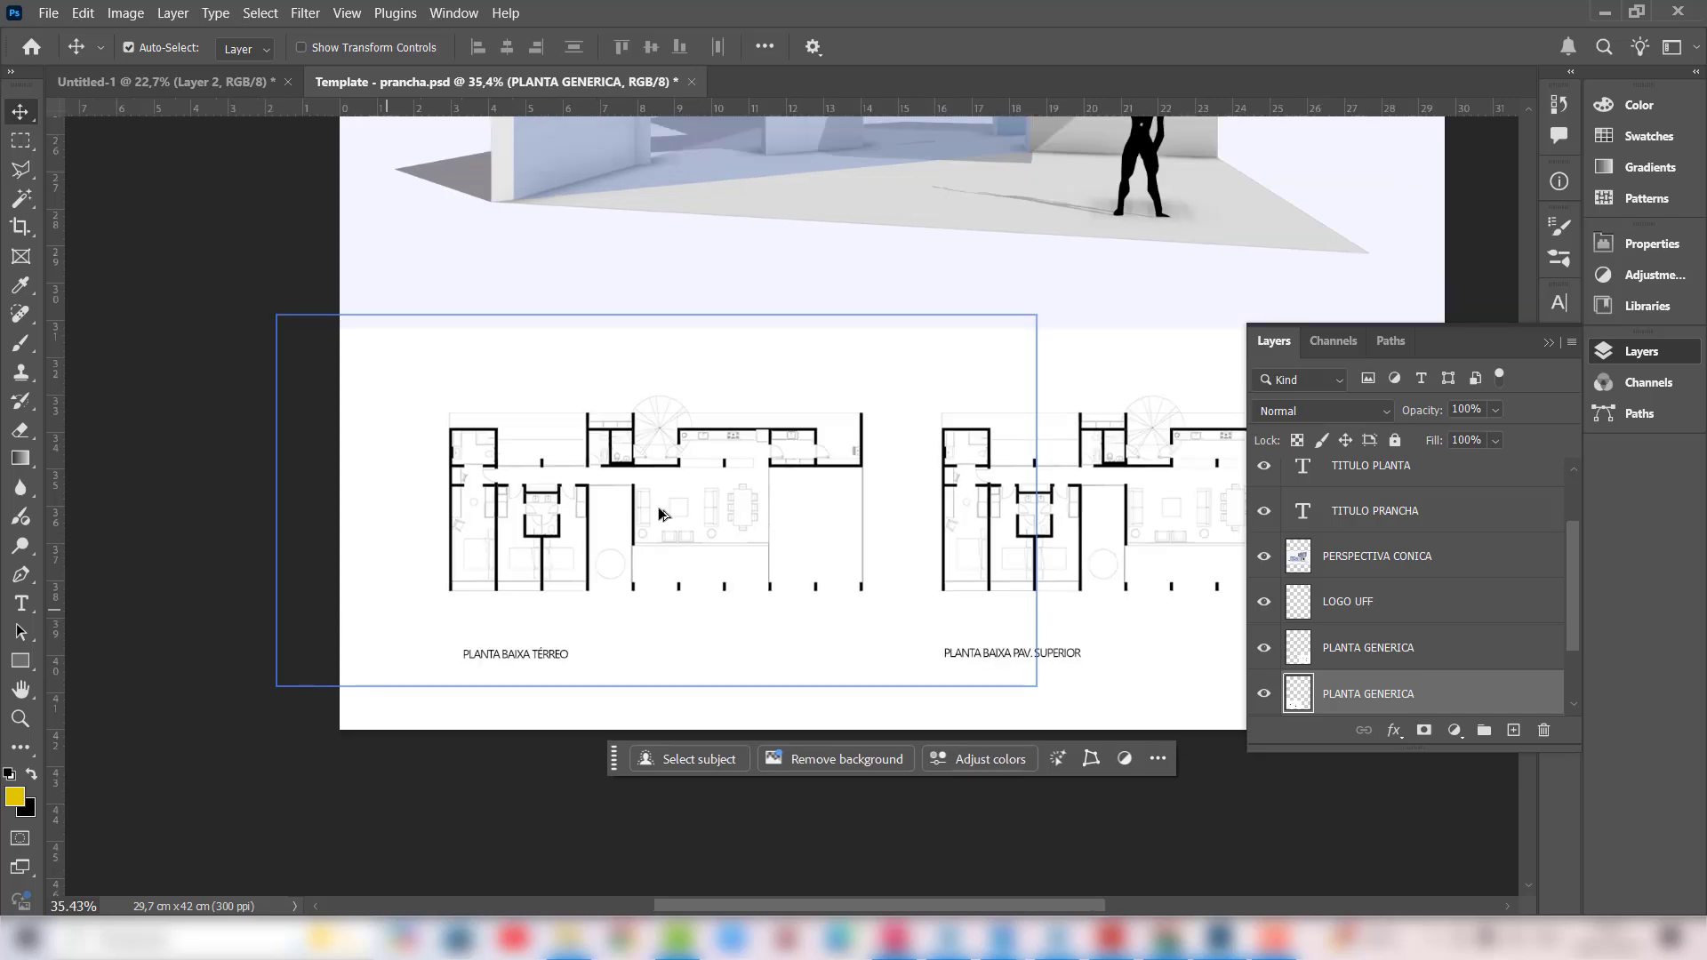
{"action": "scroll", "coordinate": [560, 645], "scroll_direction": "down", "scroll_amount": 4}
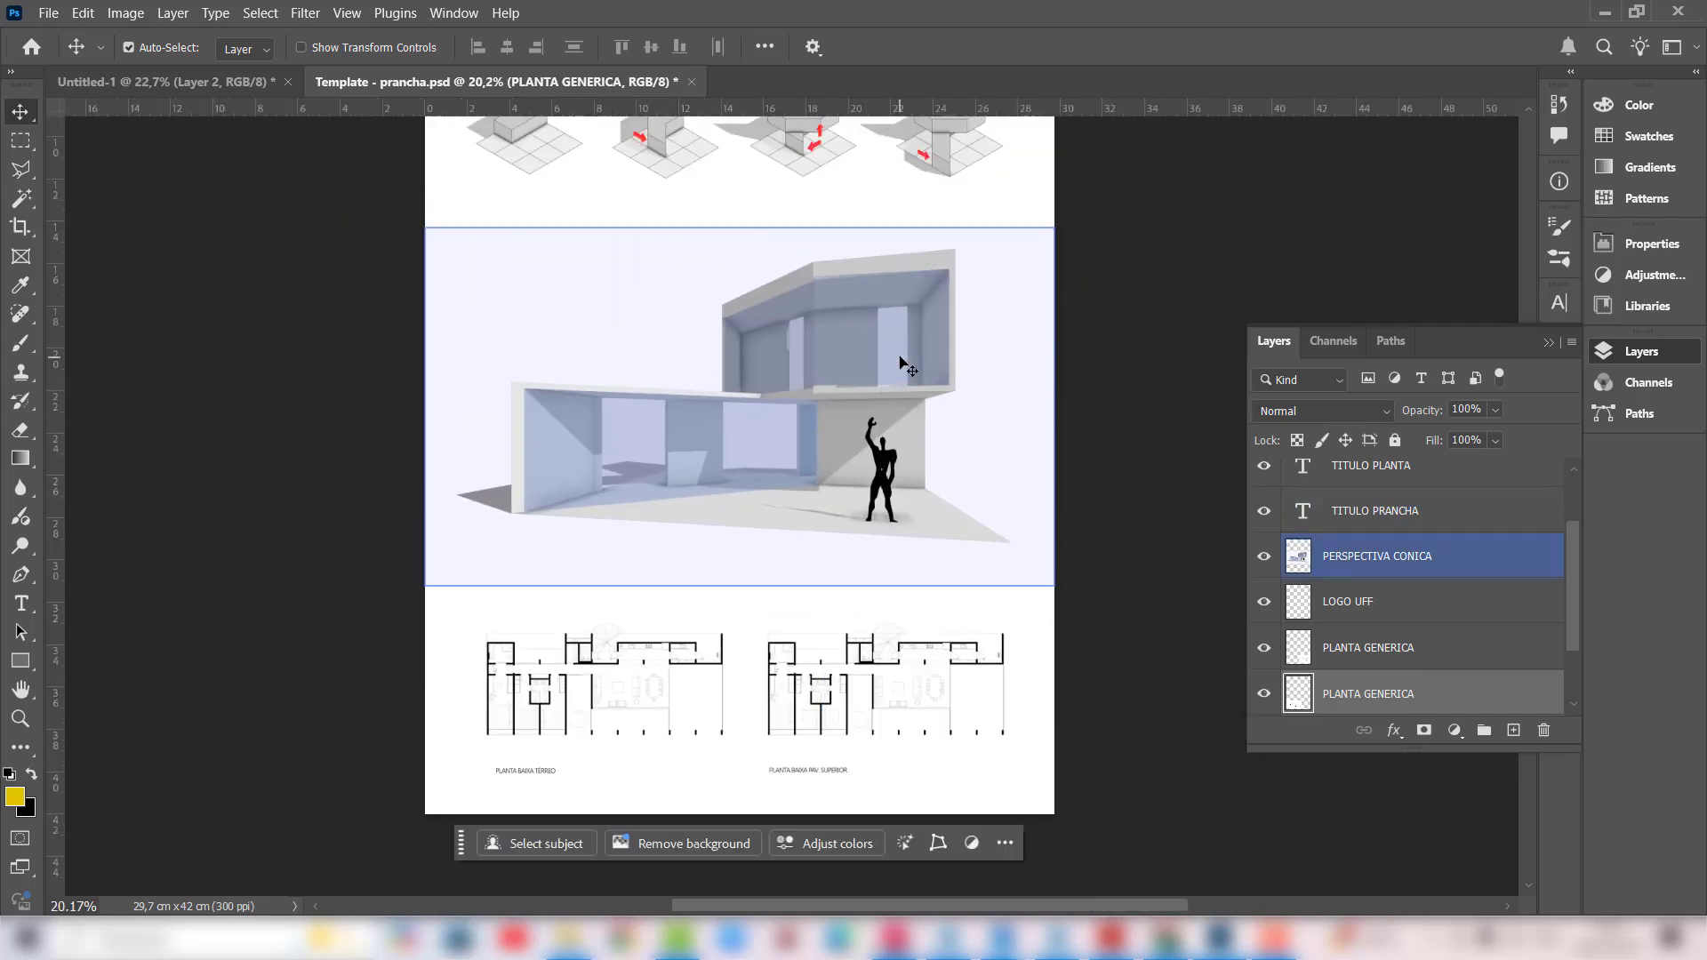
{"action": "scroll", "coordinate": [896, 337], "scroll_direction": "up", "scroll_amount": 2}
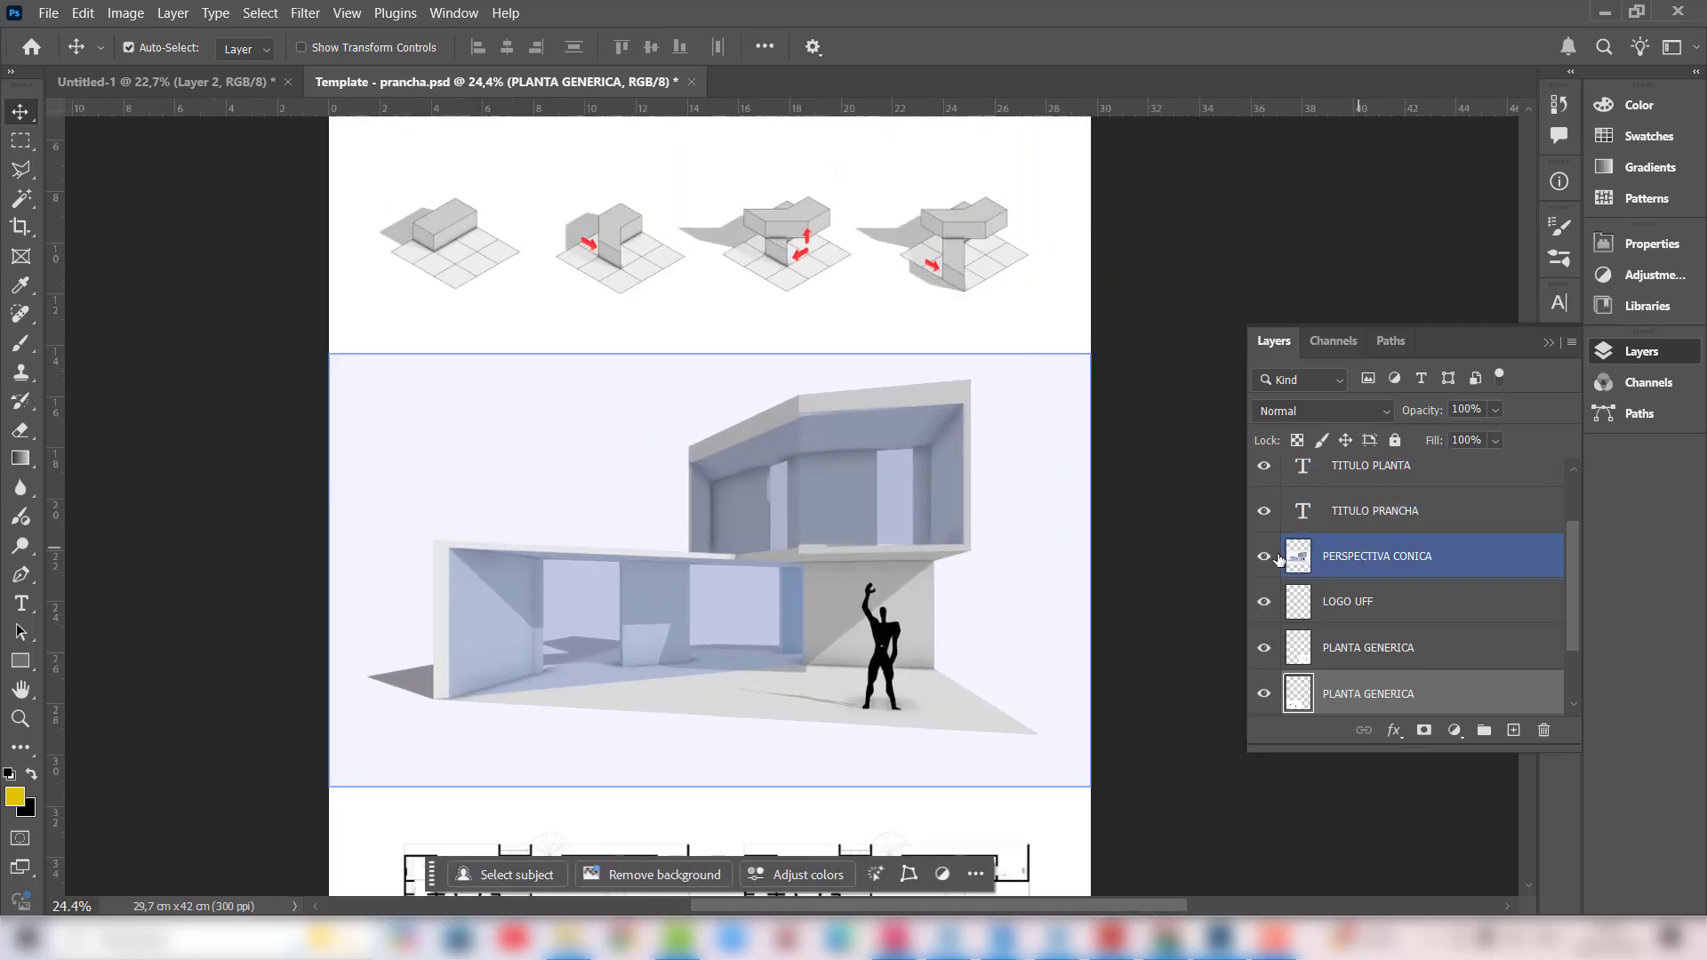
{"action": "left_click", "coordinate": [1266, 558]}
{"action": "left_click", "coordinate": [1267, 559]}
Step: Hide and show the LOGO UFF layer, and select the upper-floor plan's layer on the canvas
{"action": "scroll", "coordinate": [1282, 578], "scroll_direction": "down", "scroll_amount": 2}
{"action": "scroll", "coordinate": [1282, 578], "scroll_direction": "up", "scroll_amount": 5}
{"action": "scroll", "coordinate": [801, 503], "scroll_direction": "up", "scroll_amount": 8}
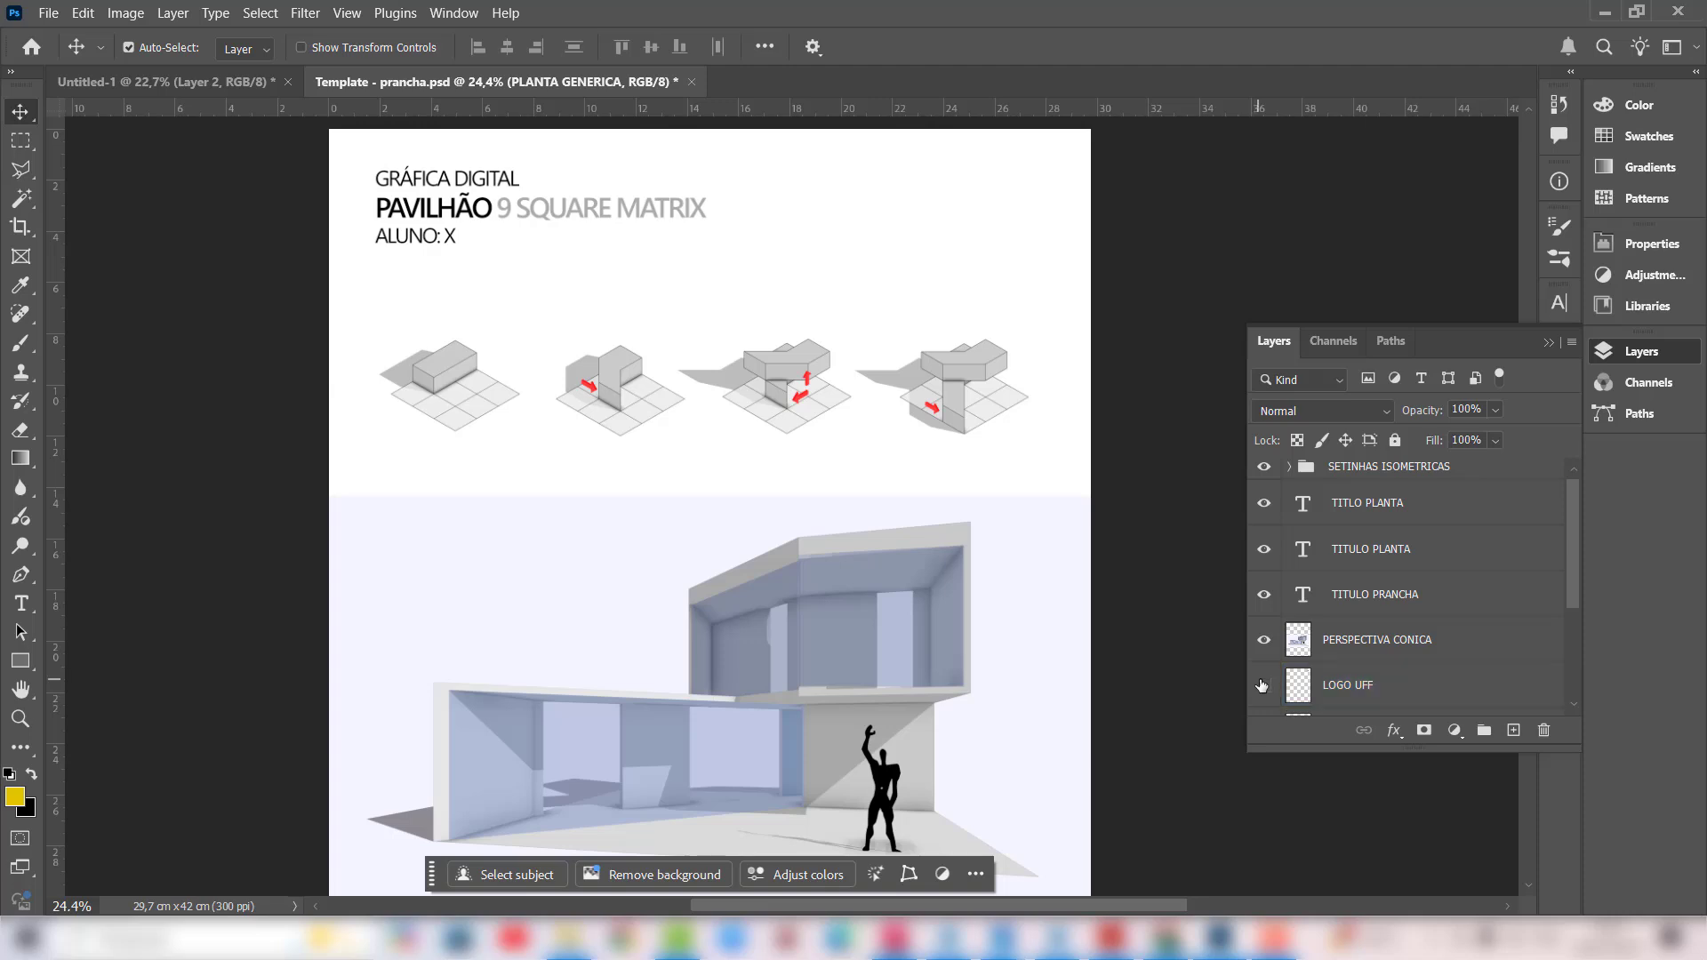
{"action": "scroll", "coordinate": [865, 457], "scroll_direction": "down", "scroll_amount": 8}
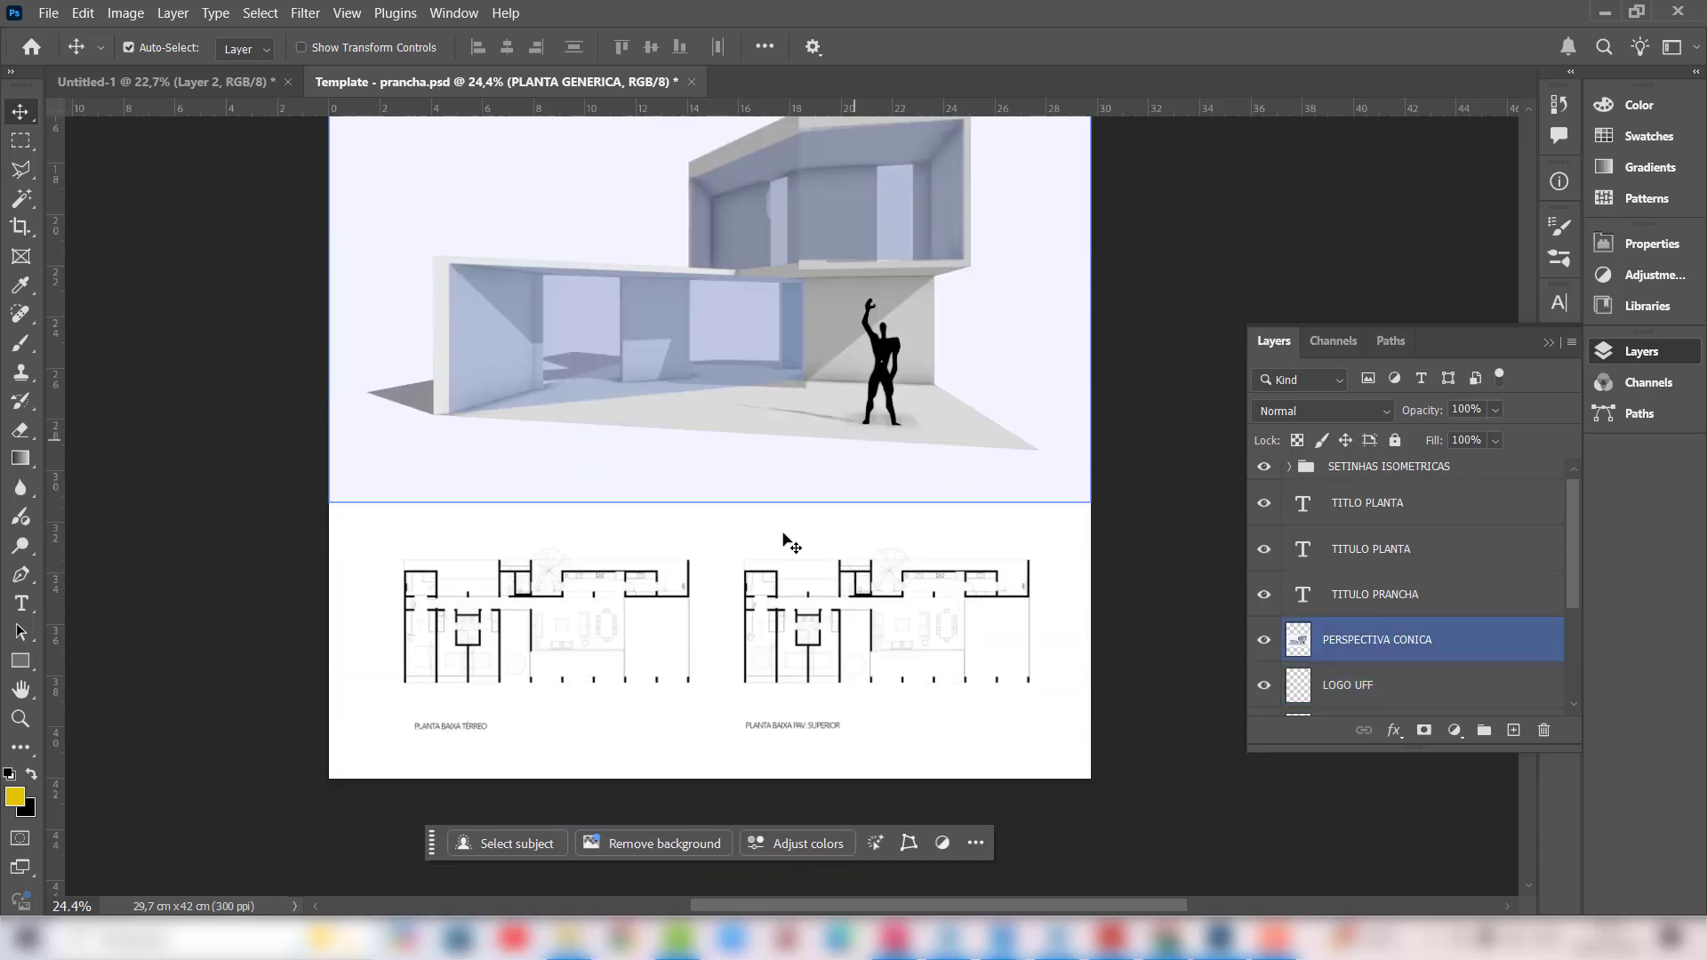
{"action": "left_click", "coordinate": [908, 607]}
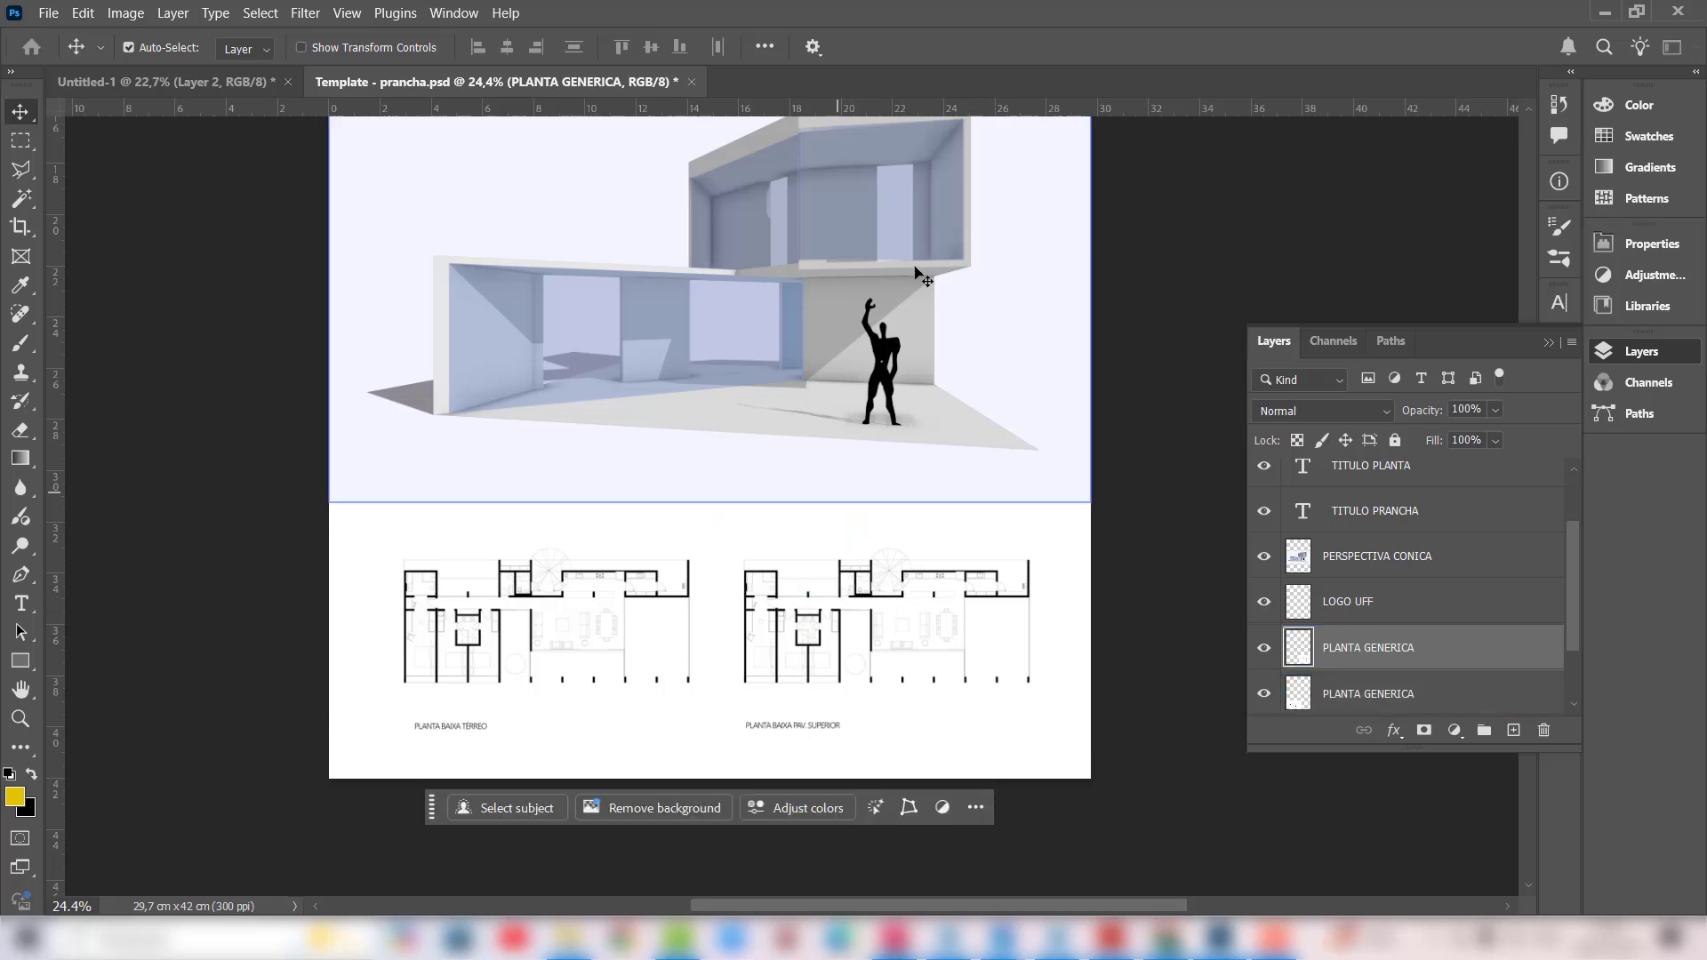
{"action": "scroll", "coordinate": [839, 476], "scroll_direction": "up", "scroll_amount": 5}
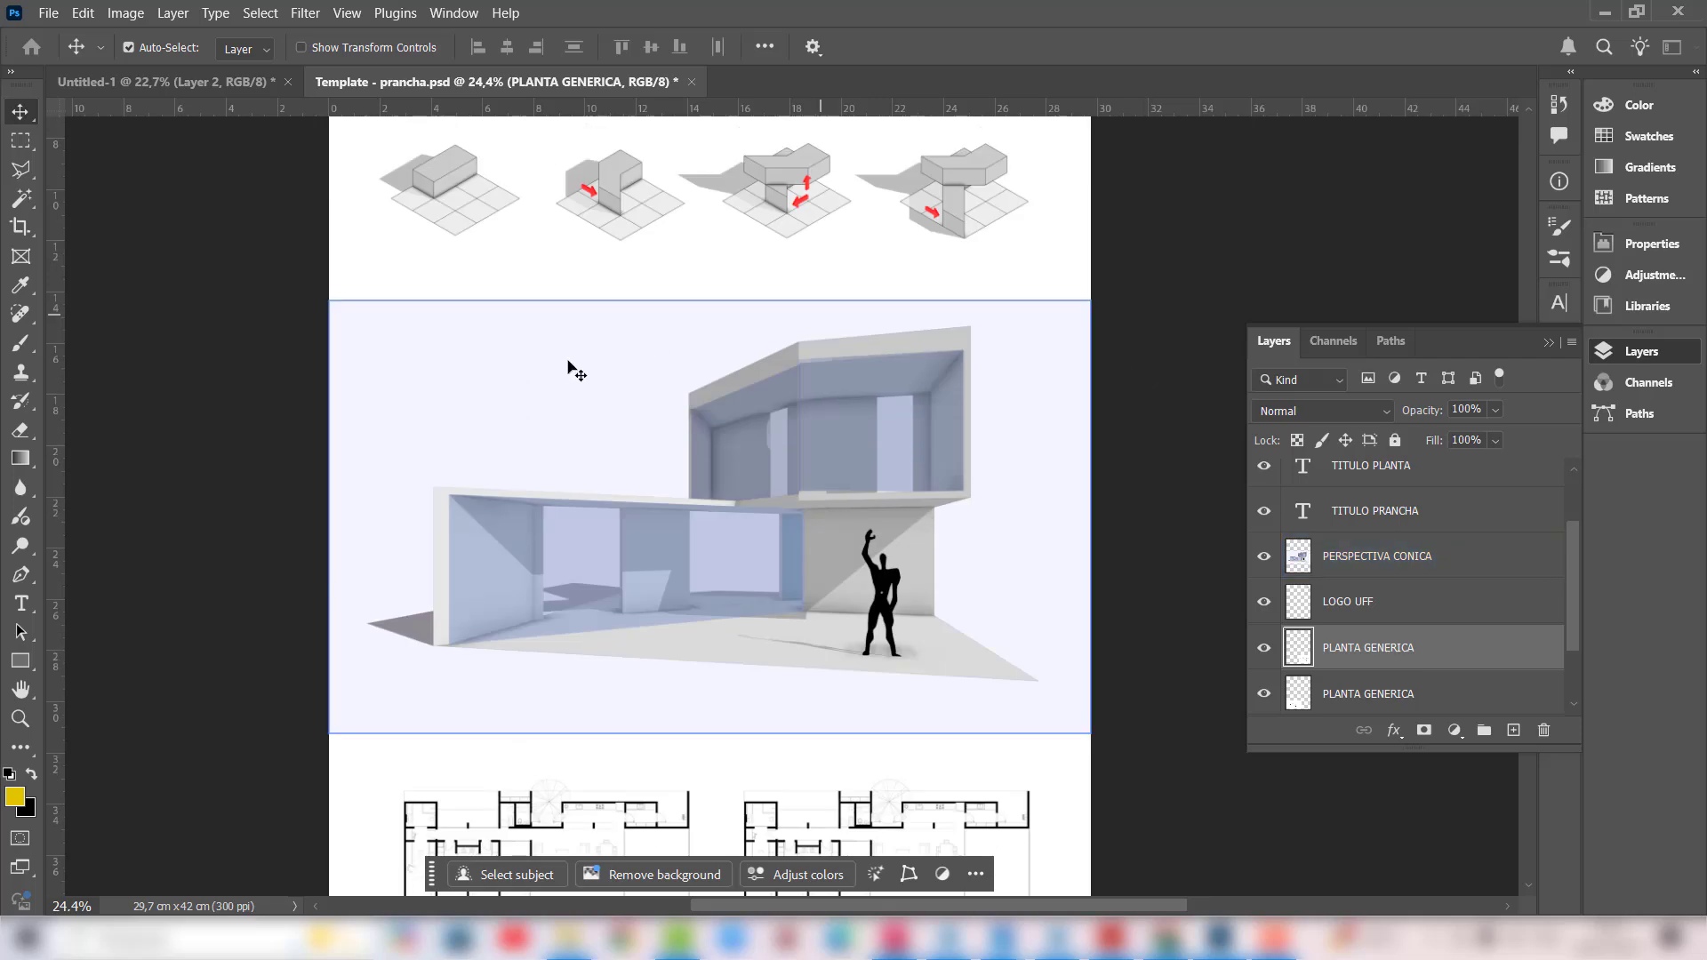
{"action": "scroll", "coordinate": [916, 476], "scroll_direction": "up", "scroll_amount": 5}
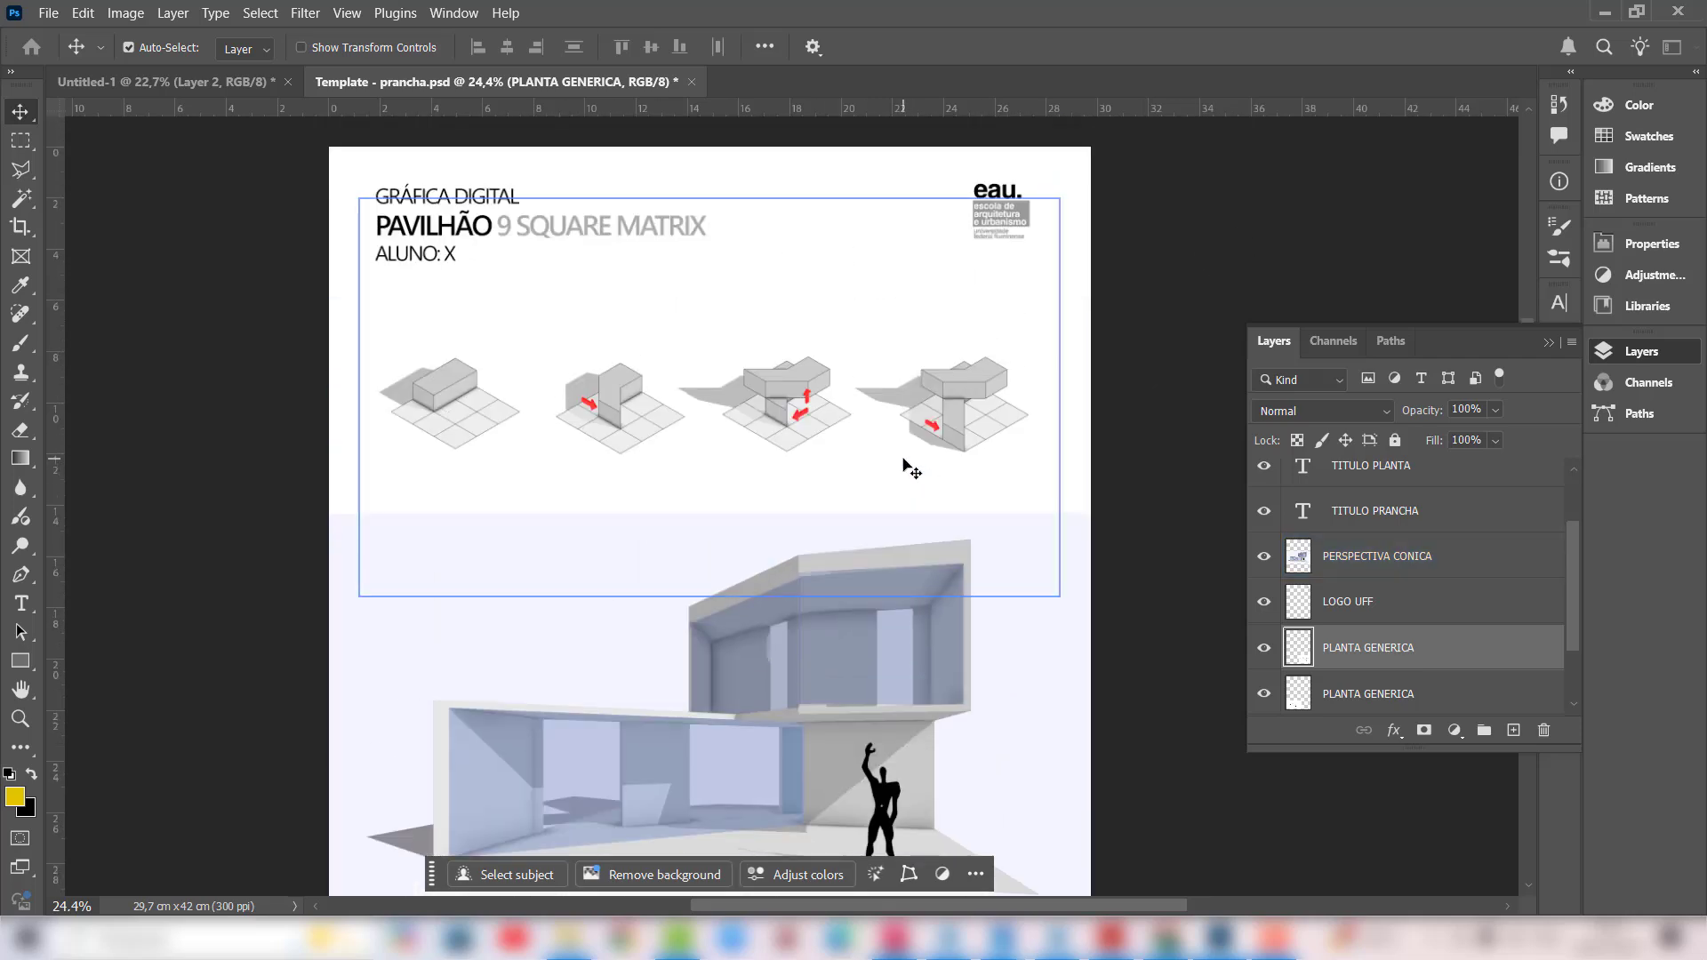
Step: Check the board's dimensions in the Image Size settings with the units switched to centimetres, and confirm
{"action": "left_click", "coordinate": [142, 14]}
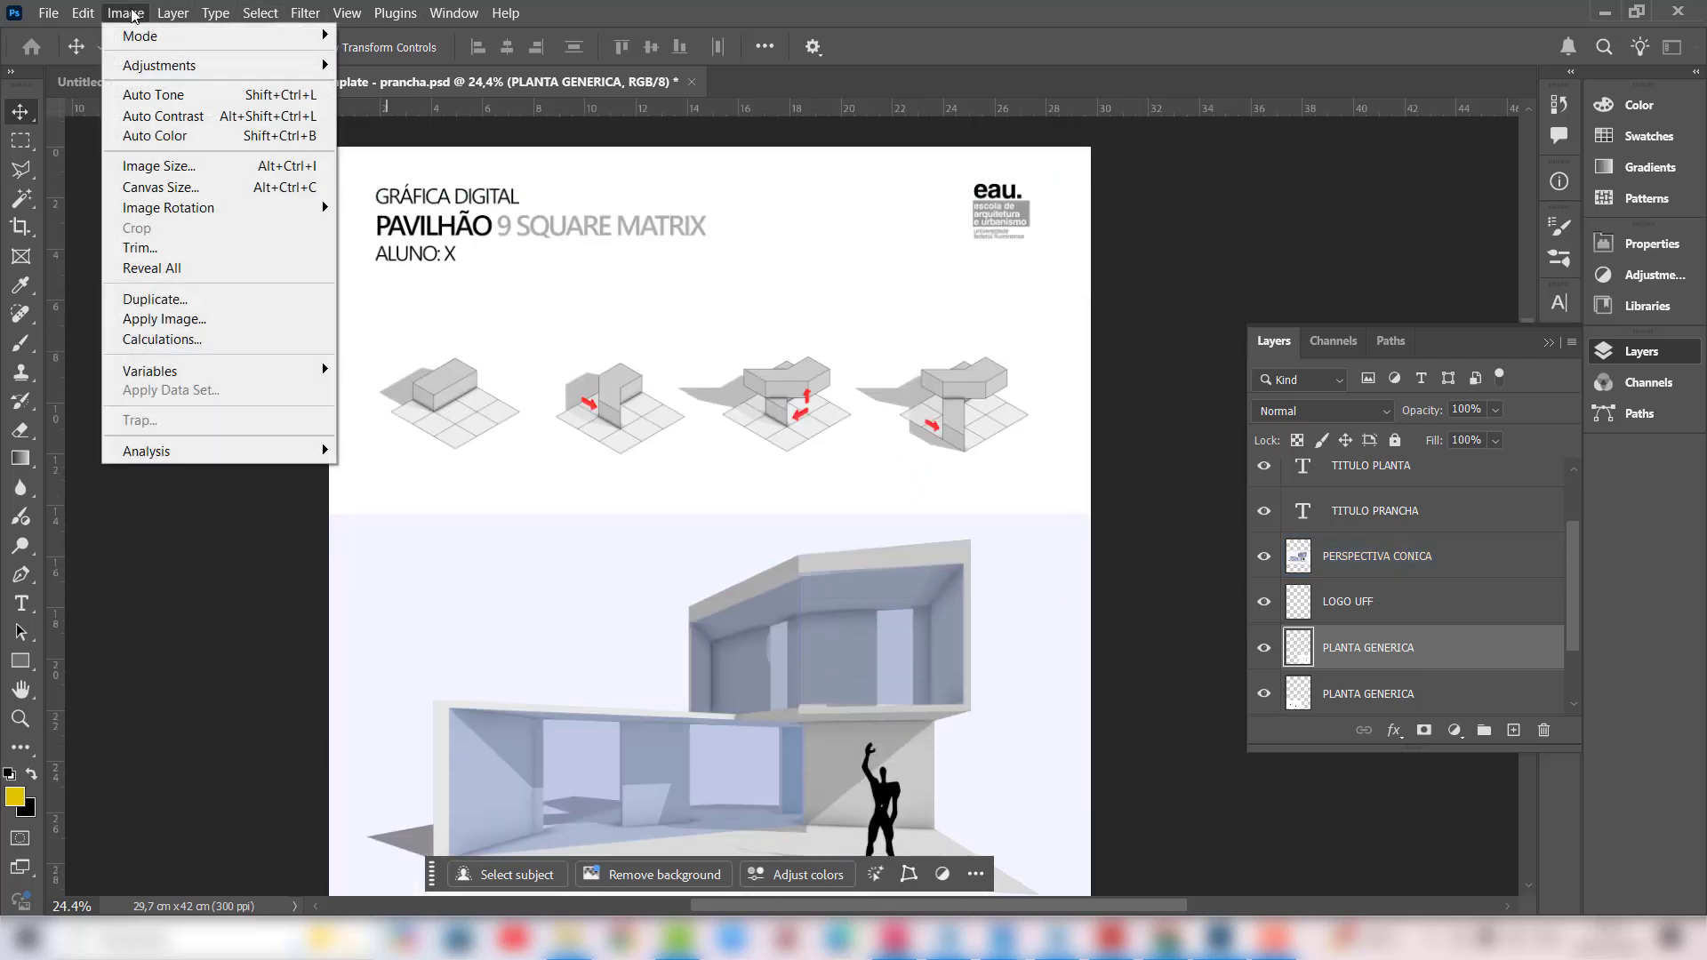
{"action": "left_click", "coordinate": [153, 165]}
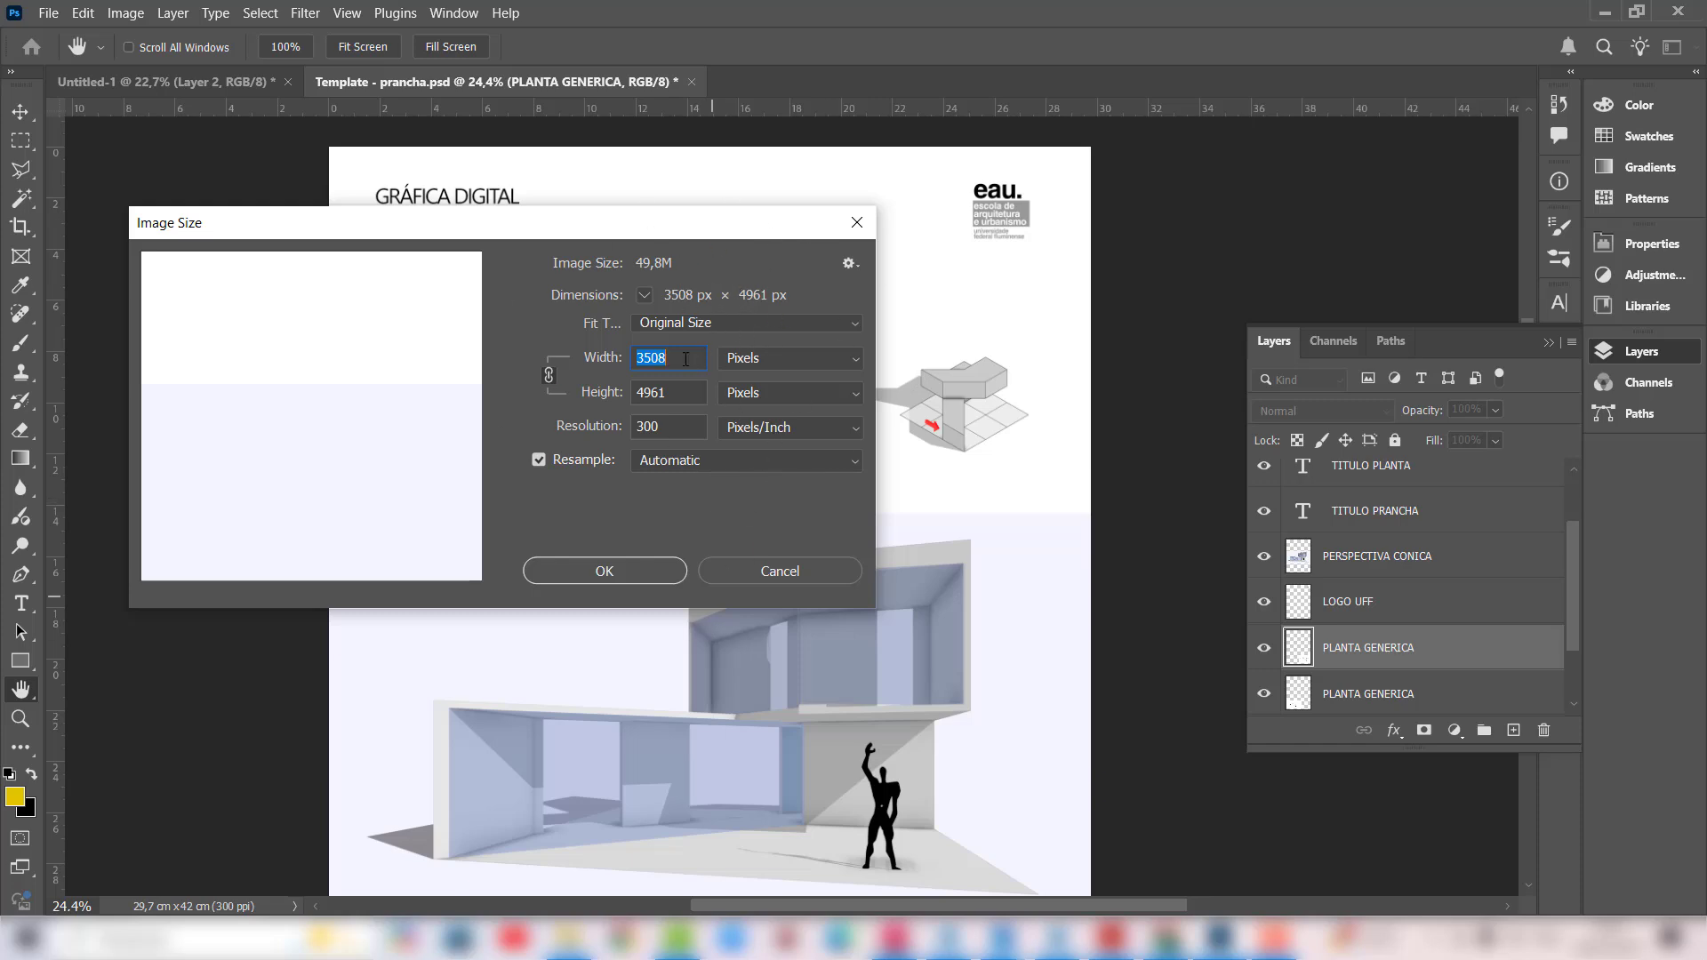
{"action": "left_click", "coordinate": [681, 397]}
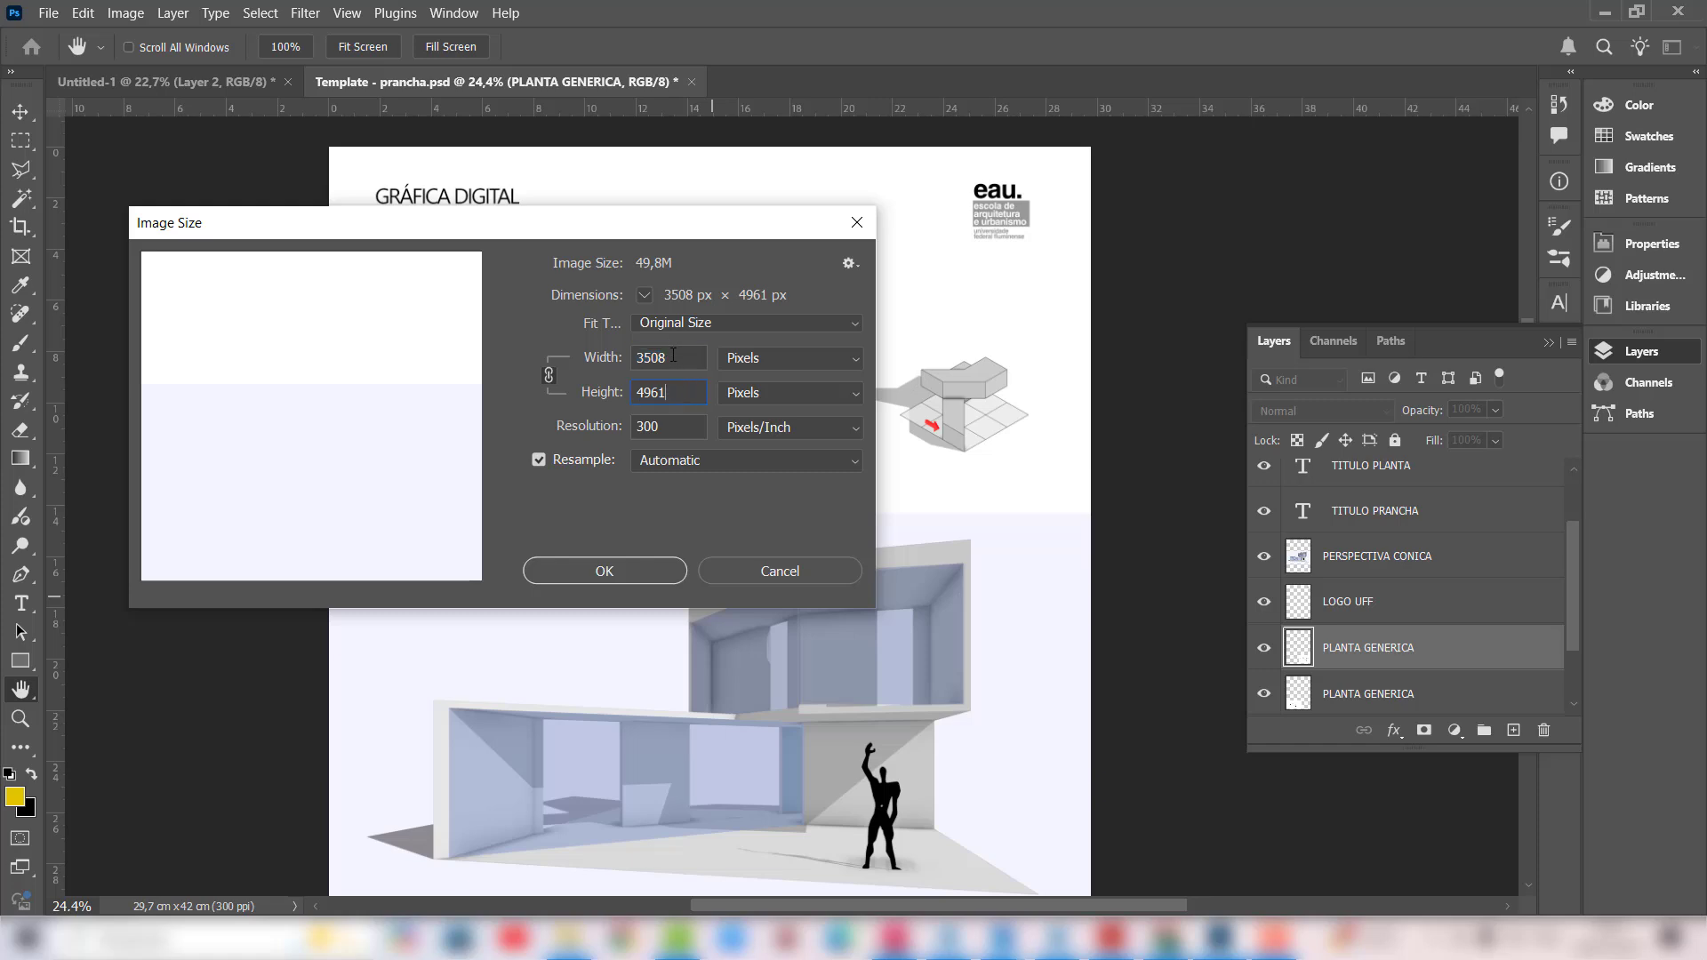
{"action": "left_click", "coordinate": [796, 360]}
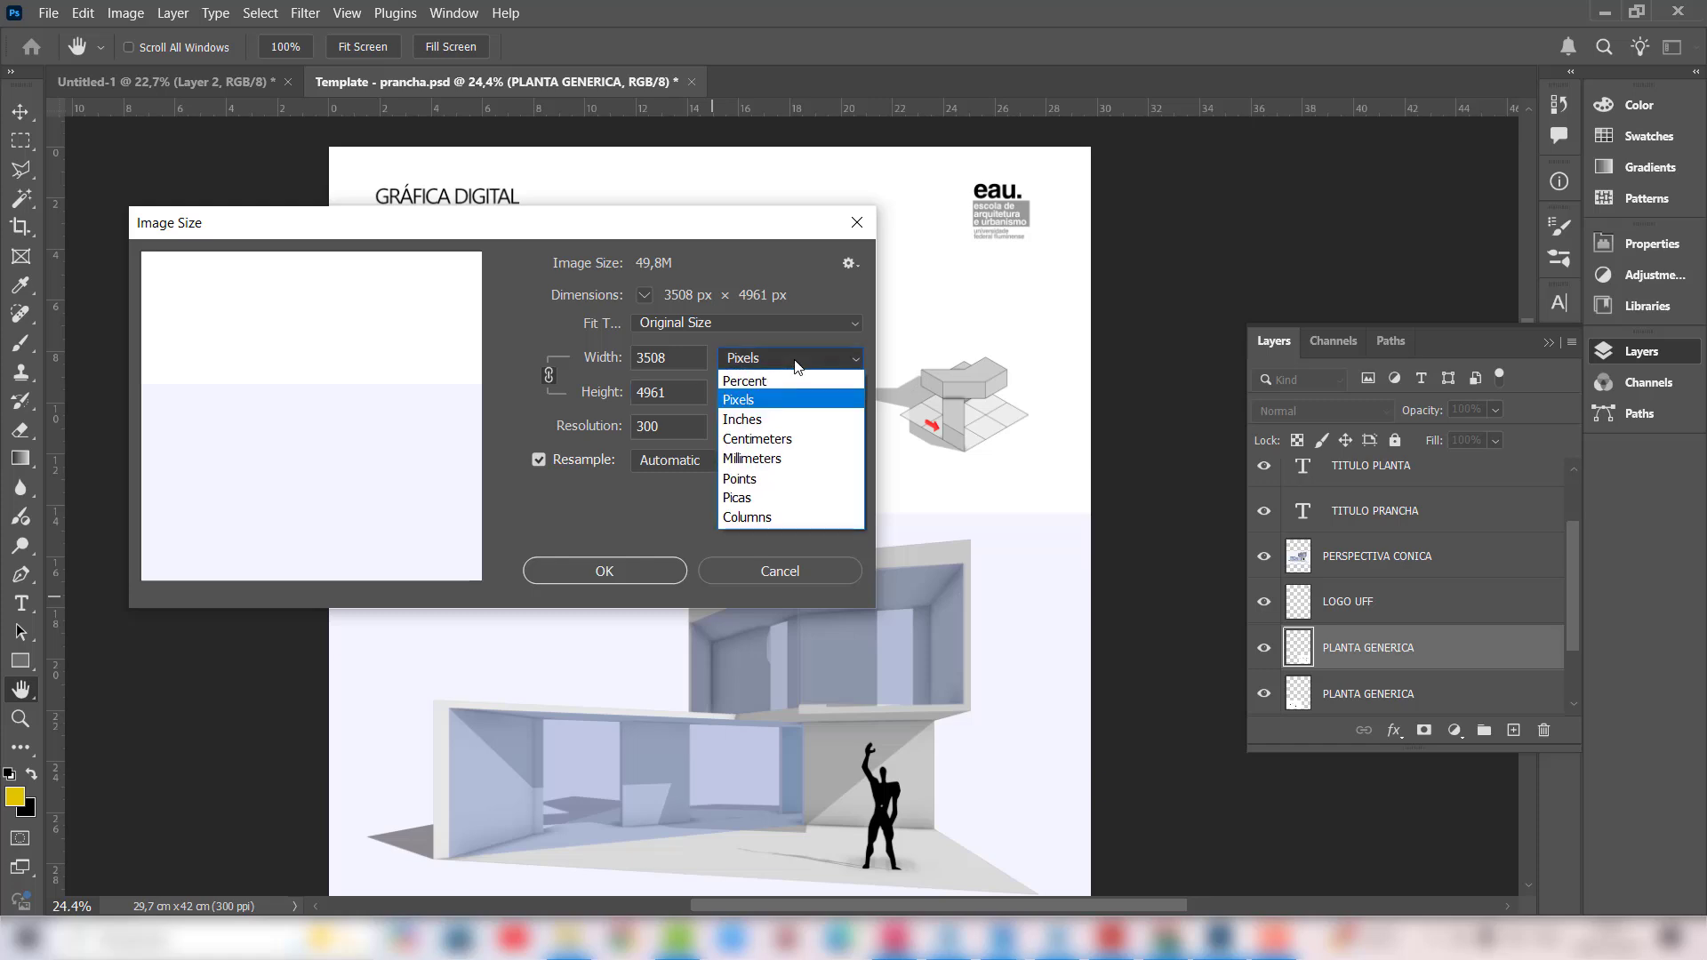
{"action": "left_click", "coordinate": [760, 439]}
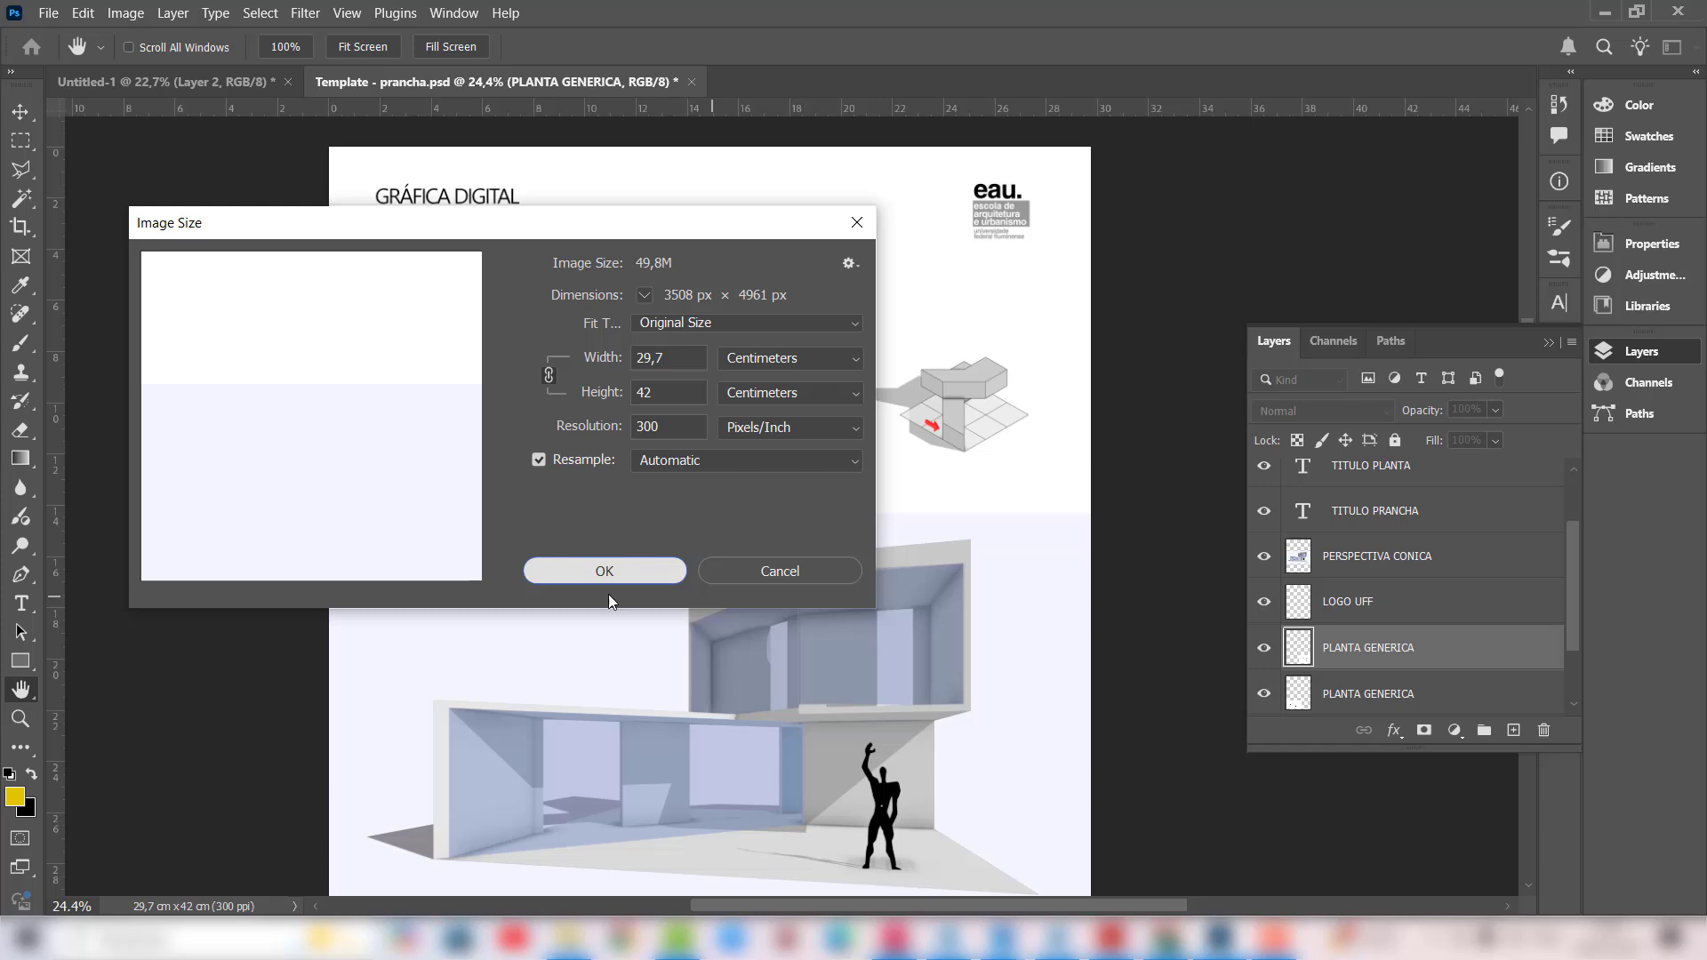
{"action": "left_click", "coordinate": [609, 571]}
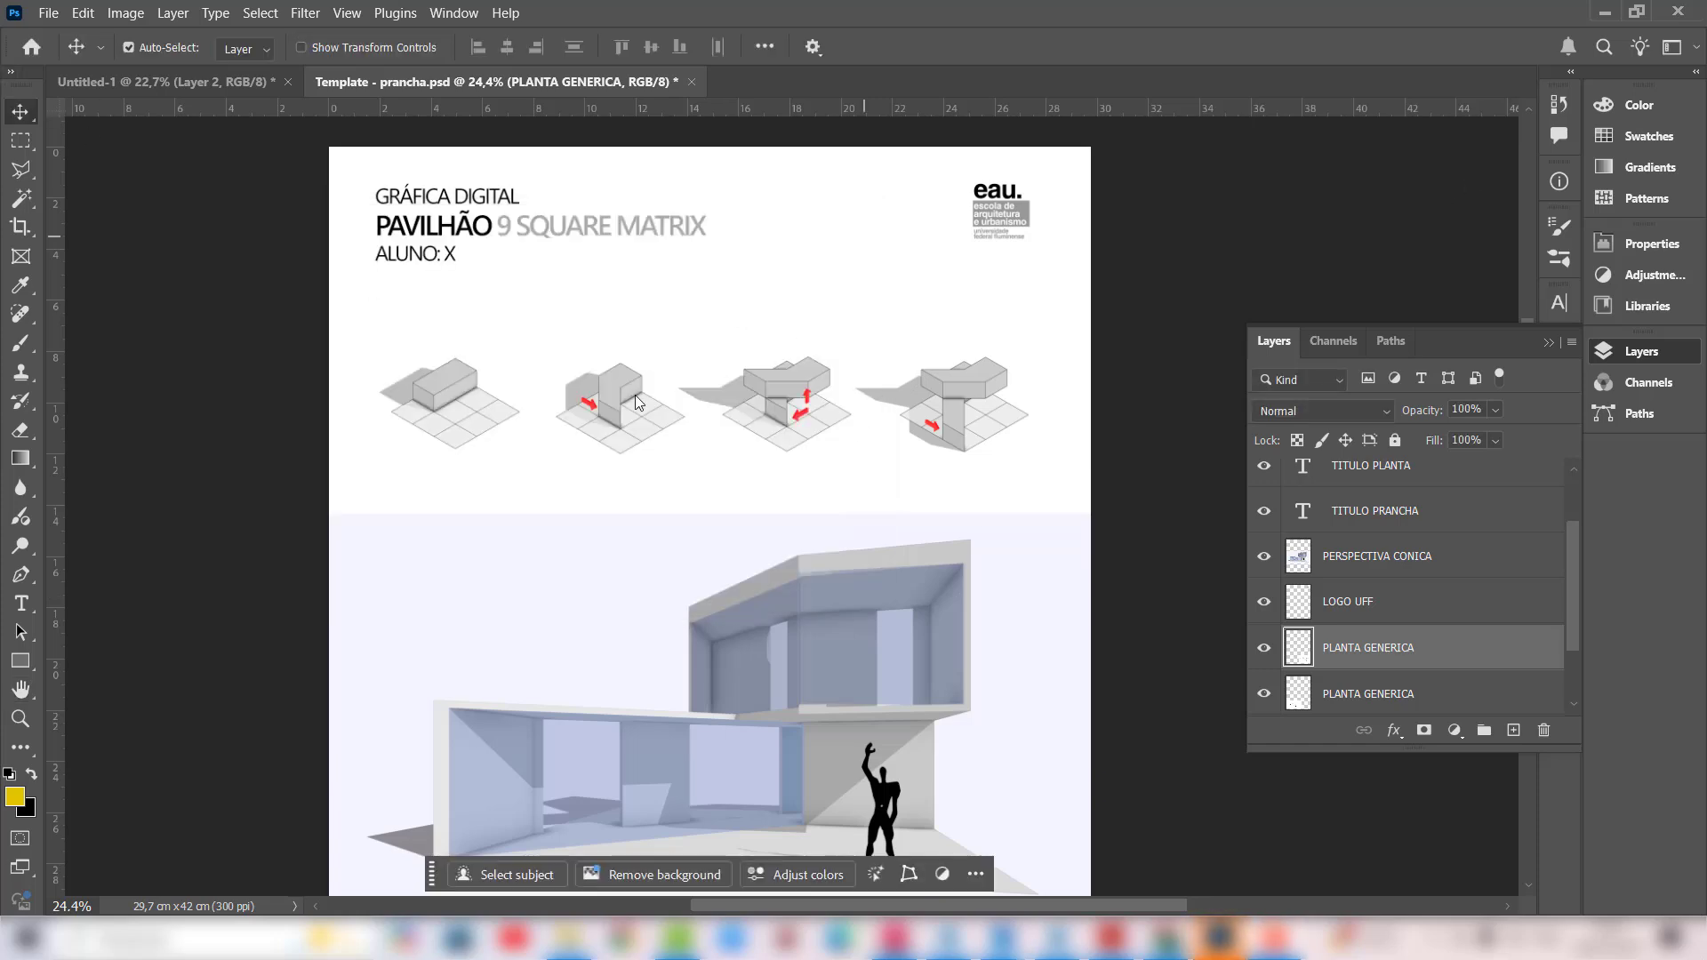
Step: Select the pavilion perspective image's layer directly on the canvas
{"action": "scroll", "coordinate": [656, 485], "scroll_direction": "down", "scroll_amount": 2}
{"action": "left_click", "coordinate": [667, 465]}
{"action": "scroll", "coordinate": [794, 455], "scroll_direction": "down", "scroll_amount": 2}
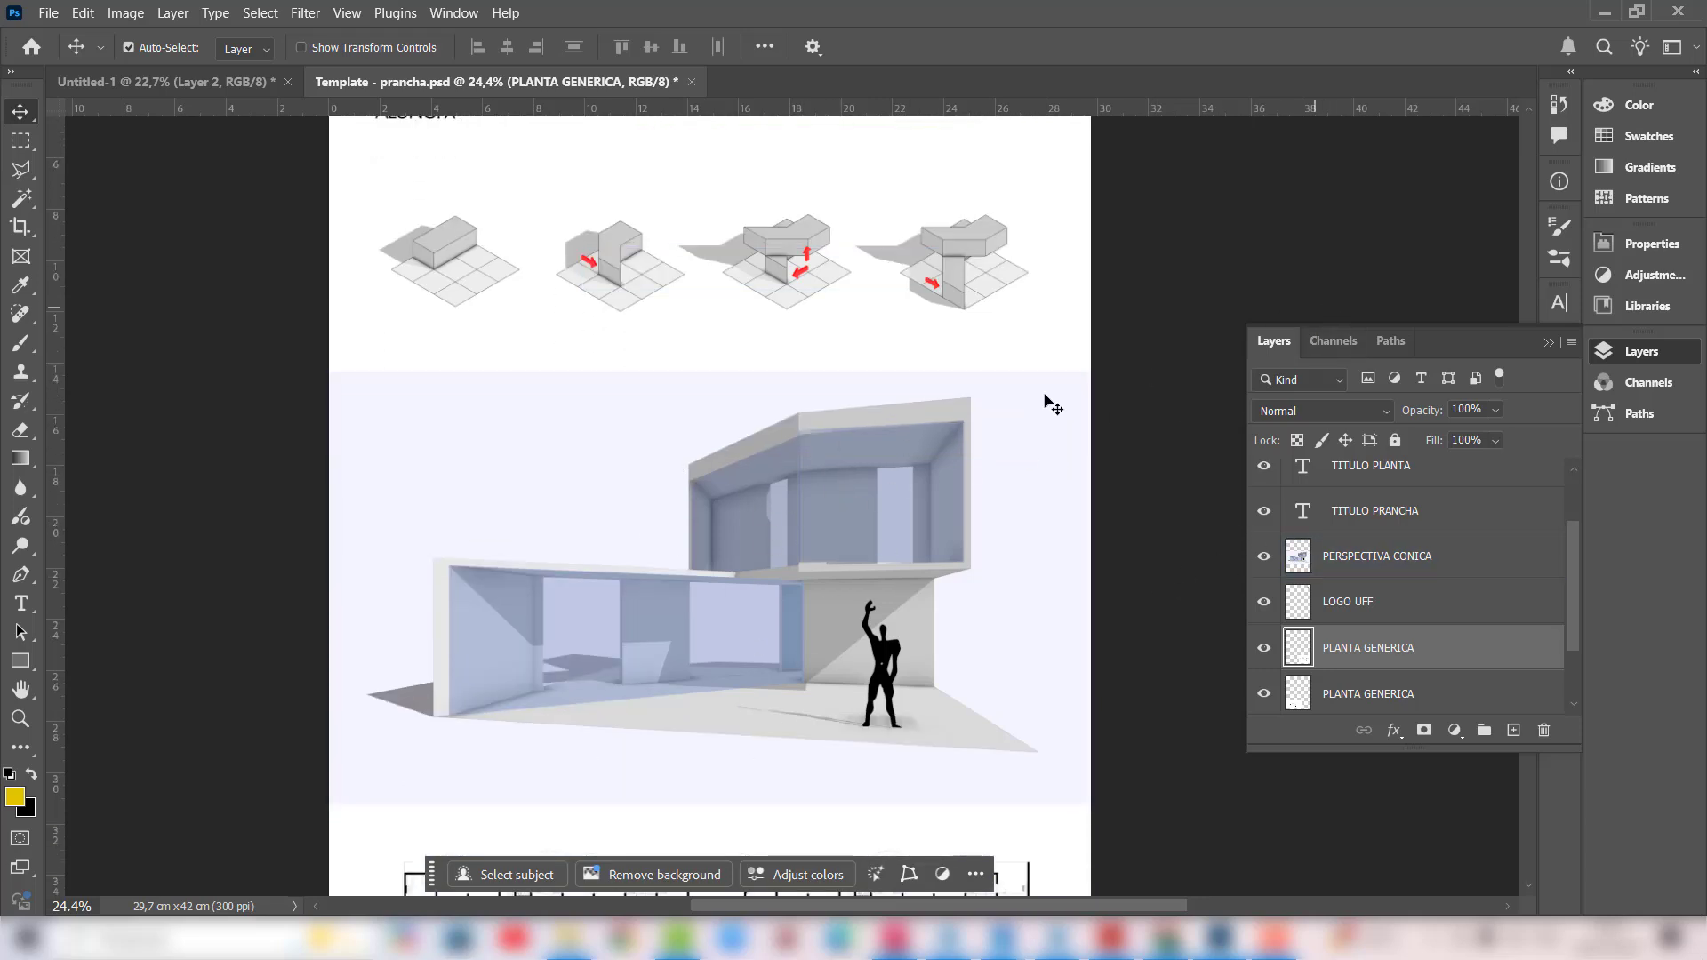
{"action": "left_click", "coordinate": [832, 507]}
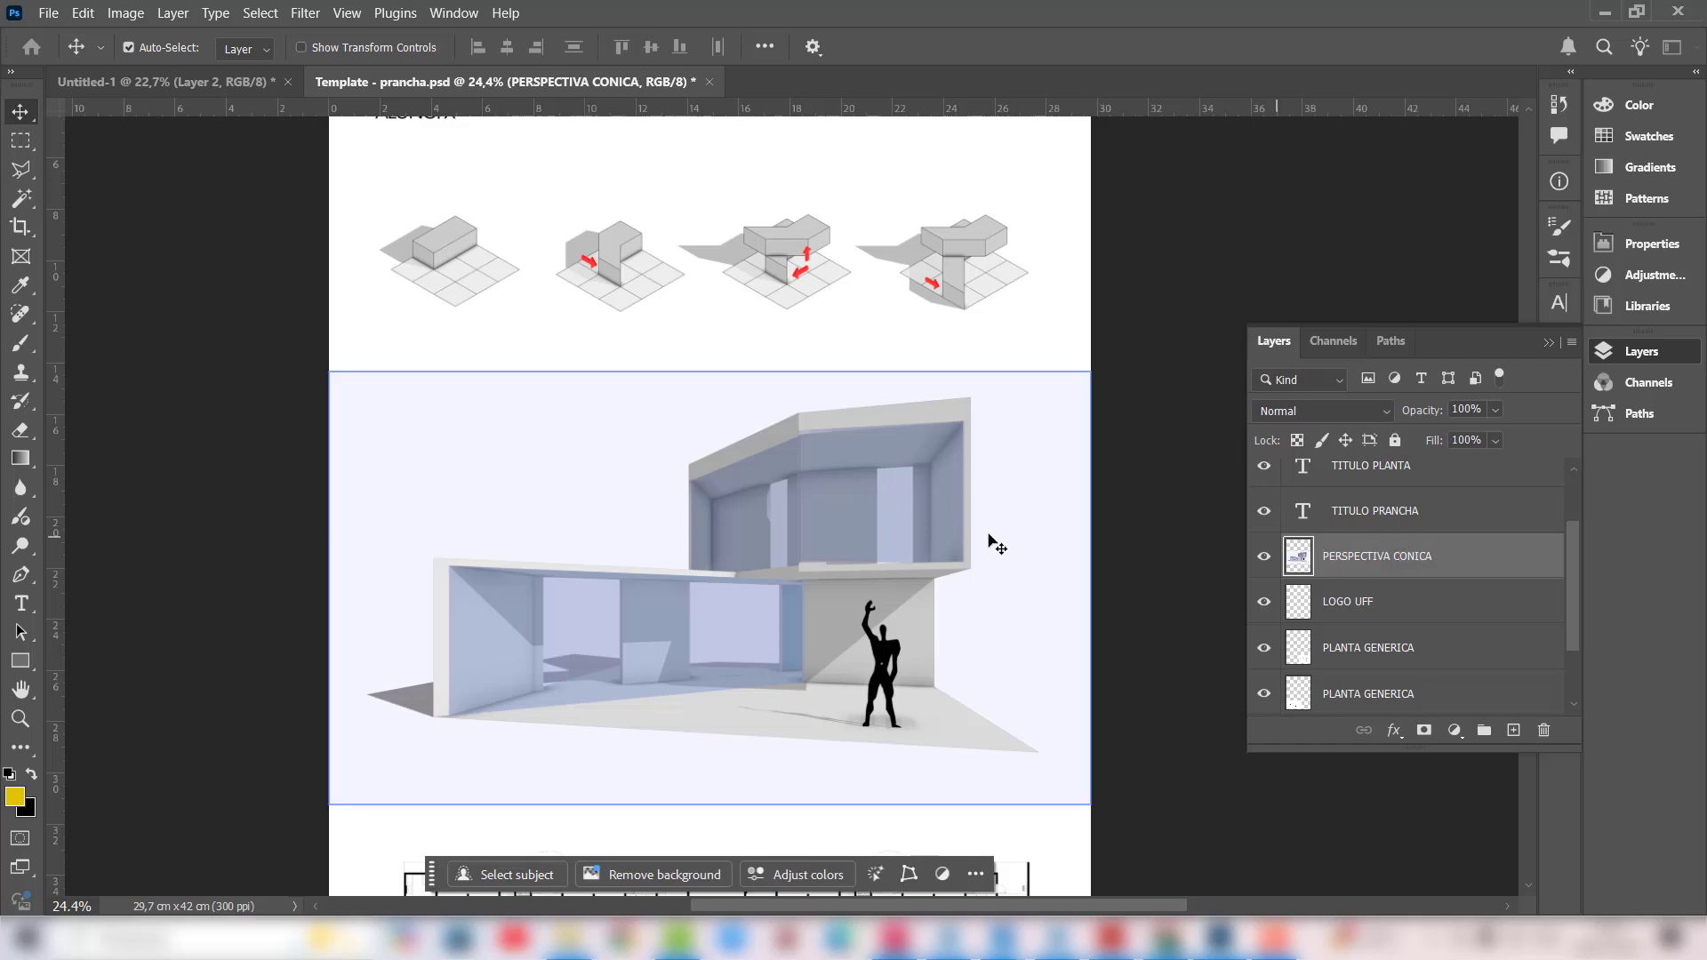
Step: Select the LOGO UFF layer and nudge the logo about 0.7 cm to the left in large increments
{"action": "scroll", "coordinate": [994, 545], "scroll_direction": "up", "scroll_amount": 3}
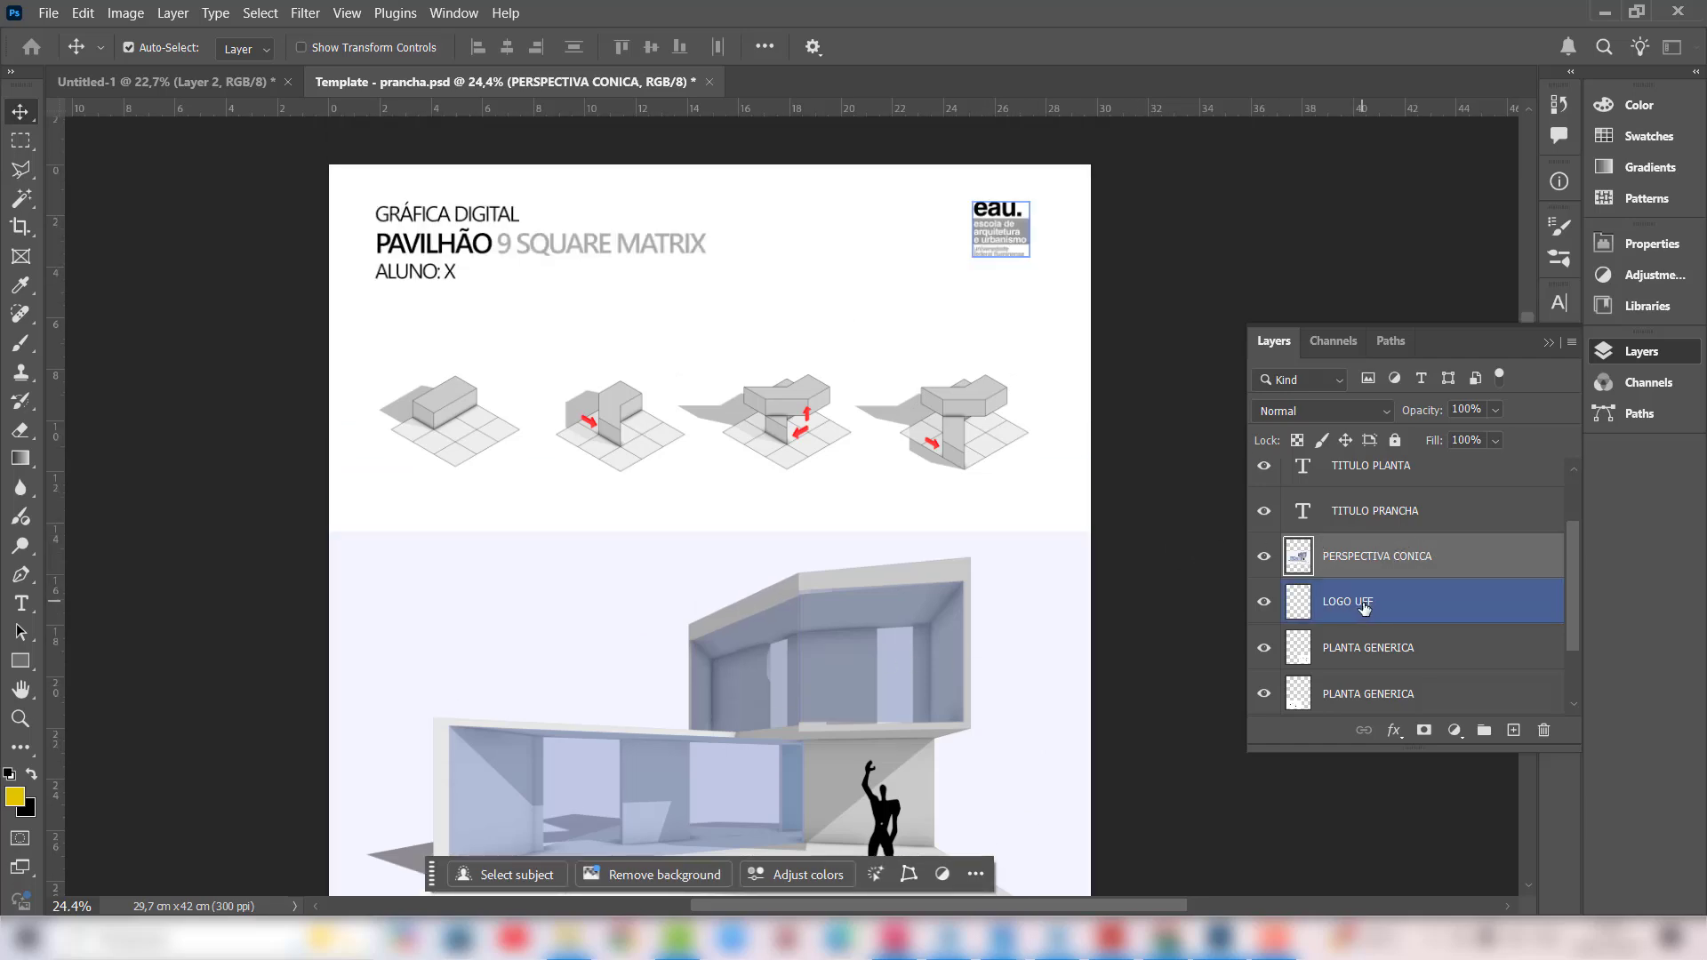
{"action": "left_click", "coordinate": [1365, 606]}
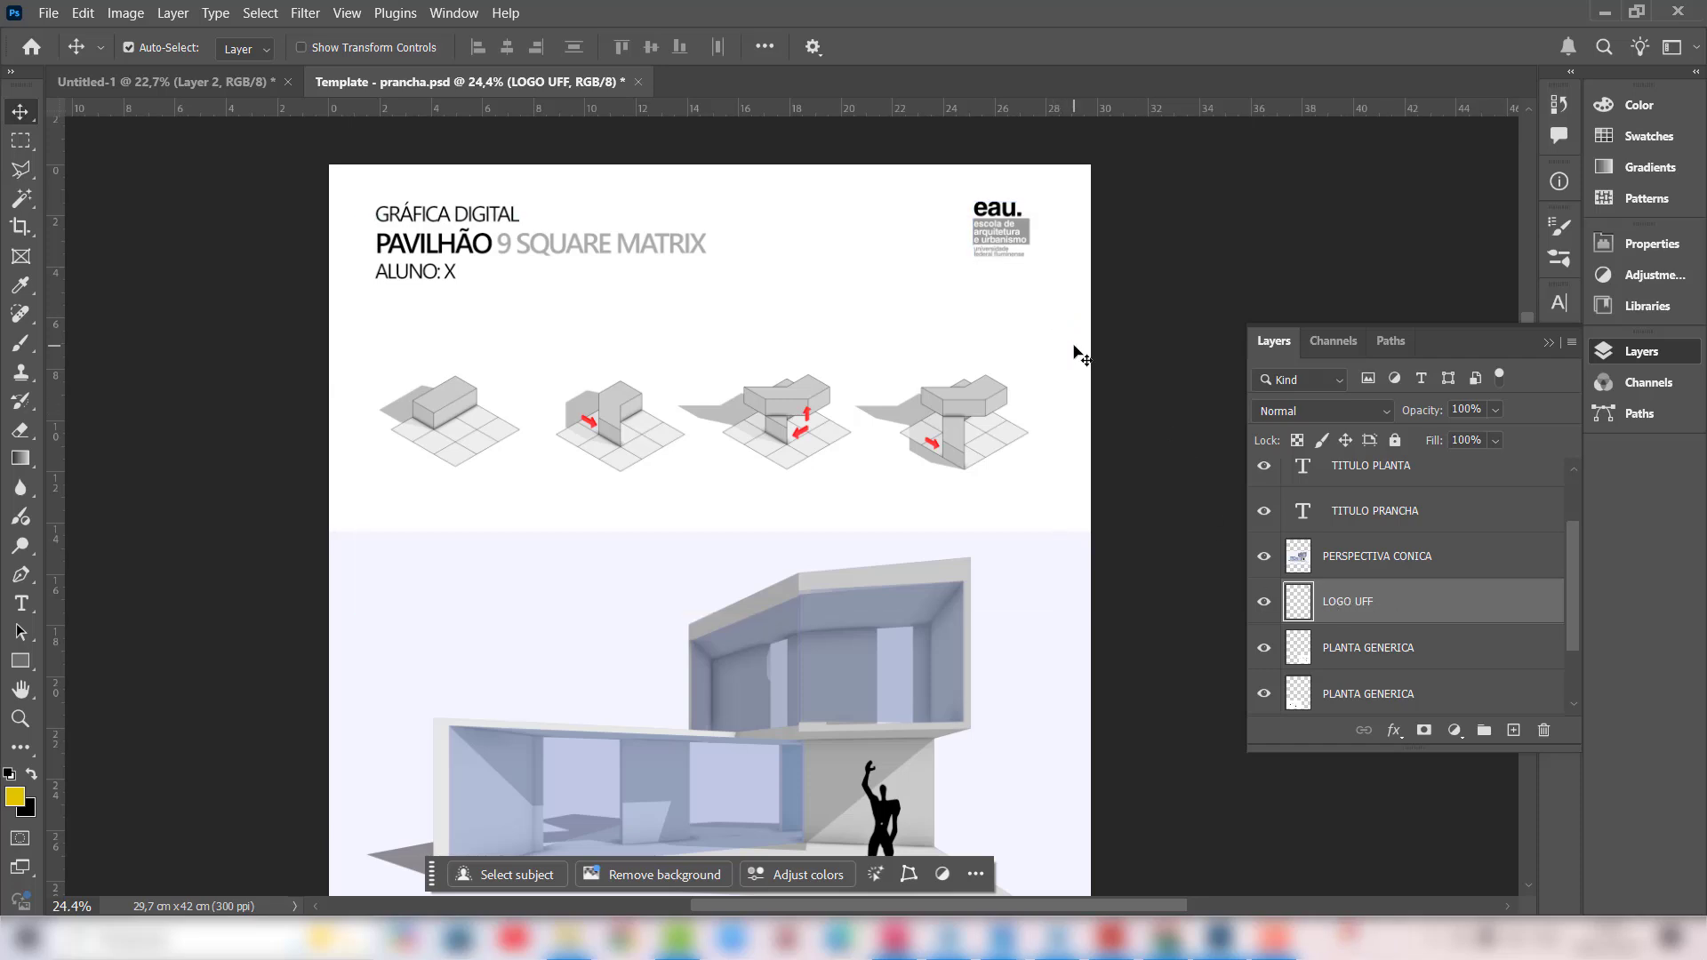
{"action": "key", "text": "shift+Left"}
{"action": "key", "text": "shift+Left"}
{"action": "key", "text": "shift+Left"}
{"action": "key", "text": "shift+Left"}
{"action": "key", "text": "shift+Left"}
{"action": "key", "text": "shift+Left"}
{"action": "key", "text": "shift+Left"}
{"action": "key", "text": "shift+Left"}
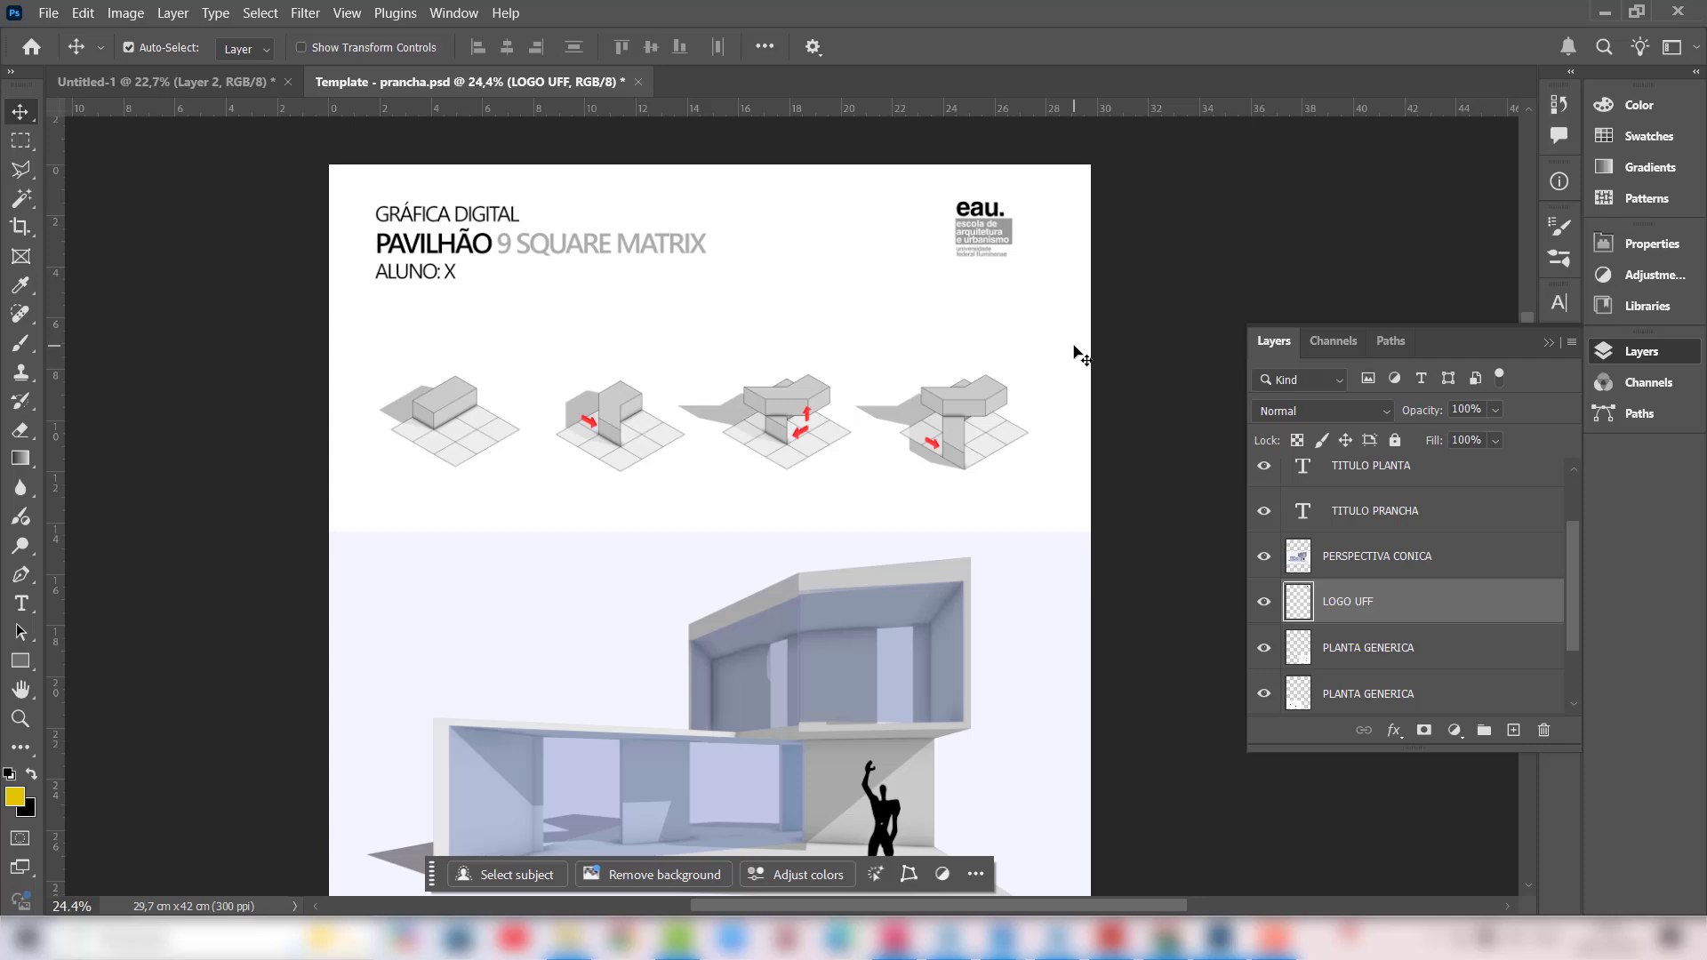
Step: Nudge the logo about 0.7 cm further to the left in large increments and undo the move
{"action": "key", "text": "shift+Left"}
{"action": "key", "text": "shift+Left"}
{"action": "key", "text": "shift+Left"}
{"action": "key", "text": "shift+Left"}
{"action": "key", "text": "shift+Left"}
{"action": "key", "text": "shift+Left"}
{"action": "key", "text": "shift+Left"}
{"action": "key", "text": "shift+Left"}
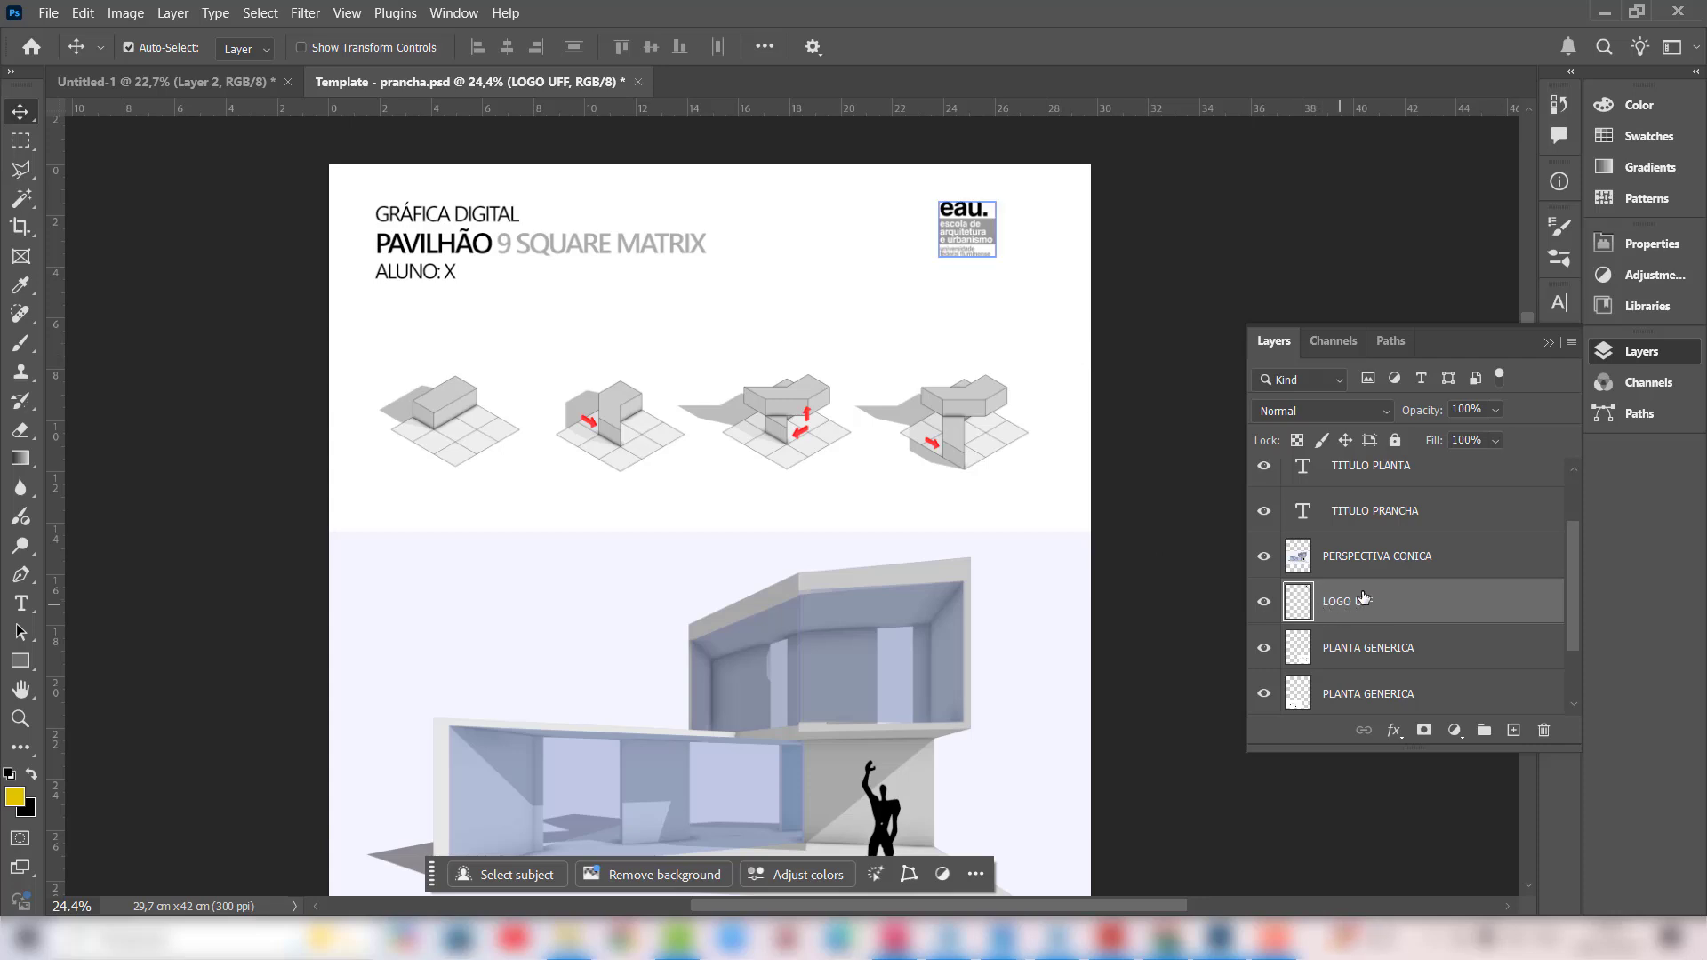
{"action": "key", "text": "ctrl+z"}
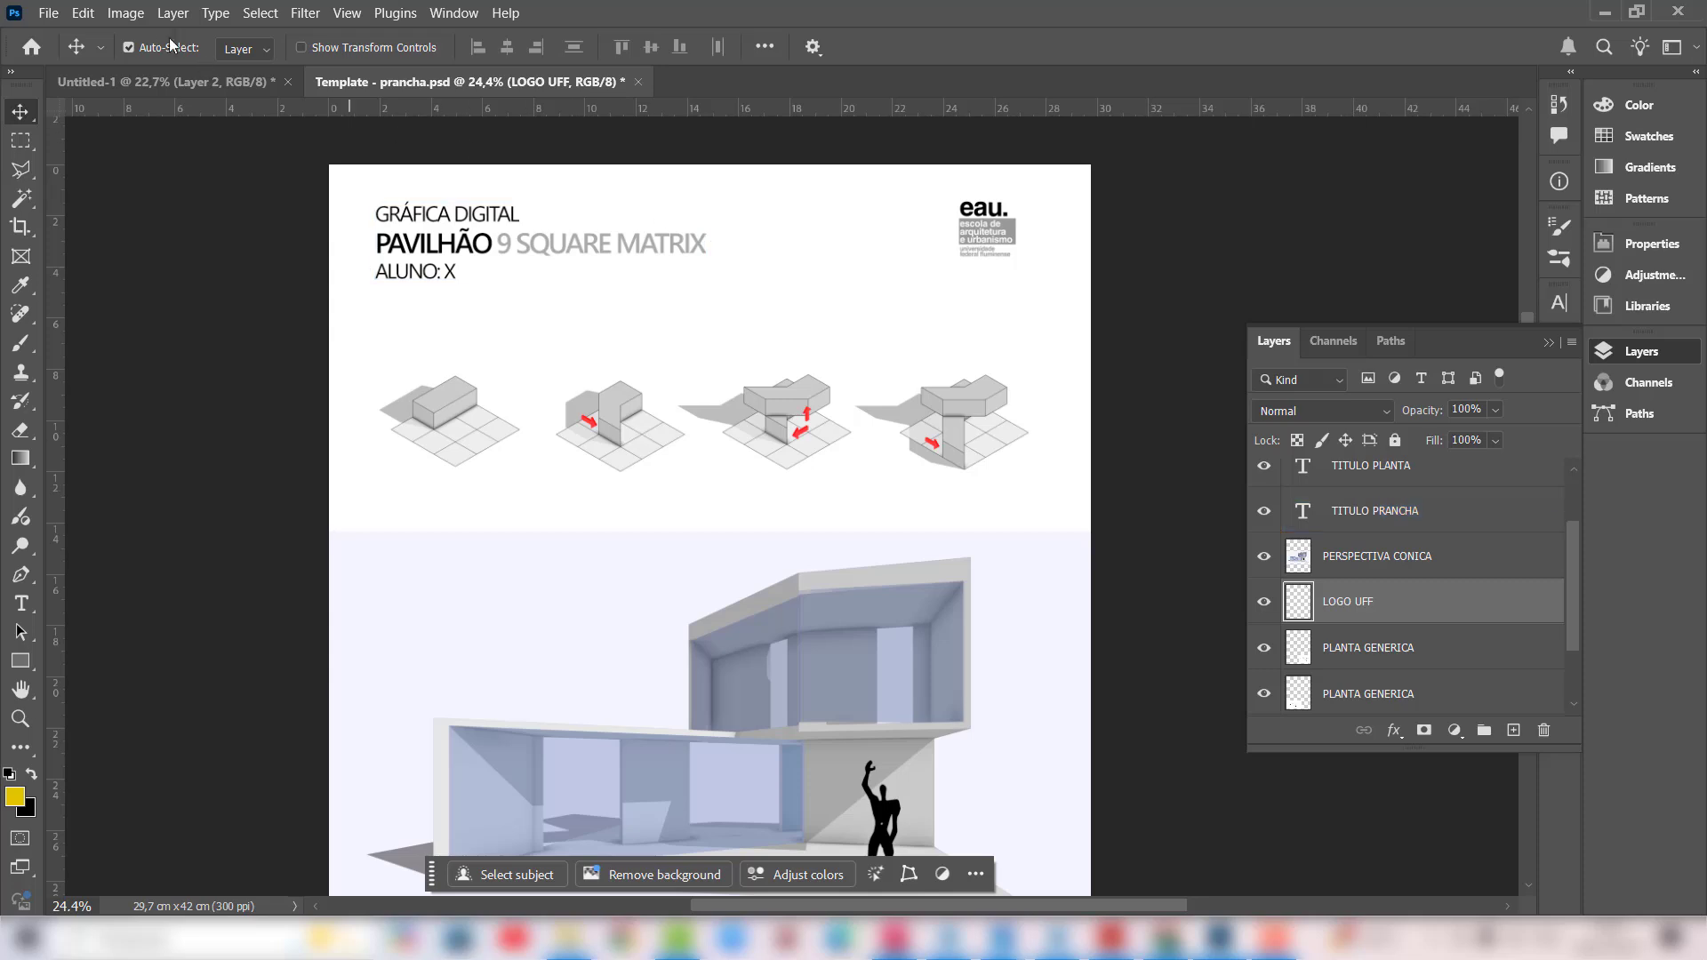
Step: Turn off Auto-Select, select the PERSPECTIVA CONICA layer and nudge the pavilion image up about 1.7 cm in large increments
{"action": "left_click", "coordinate": [129, 48]}
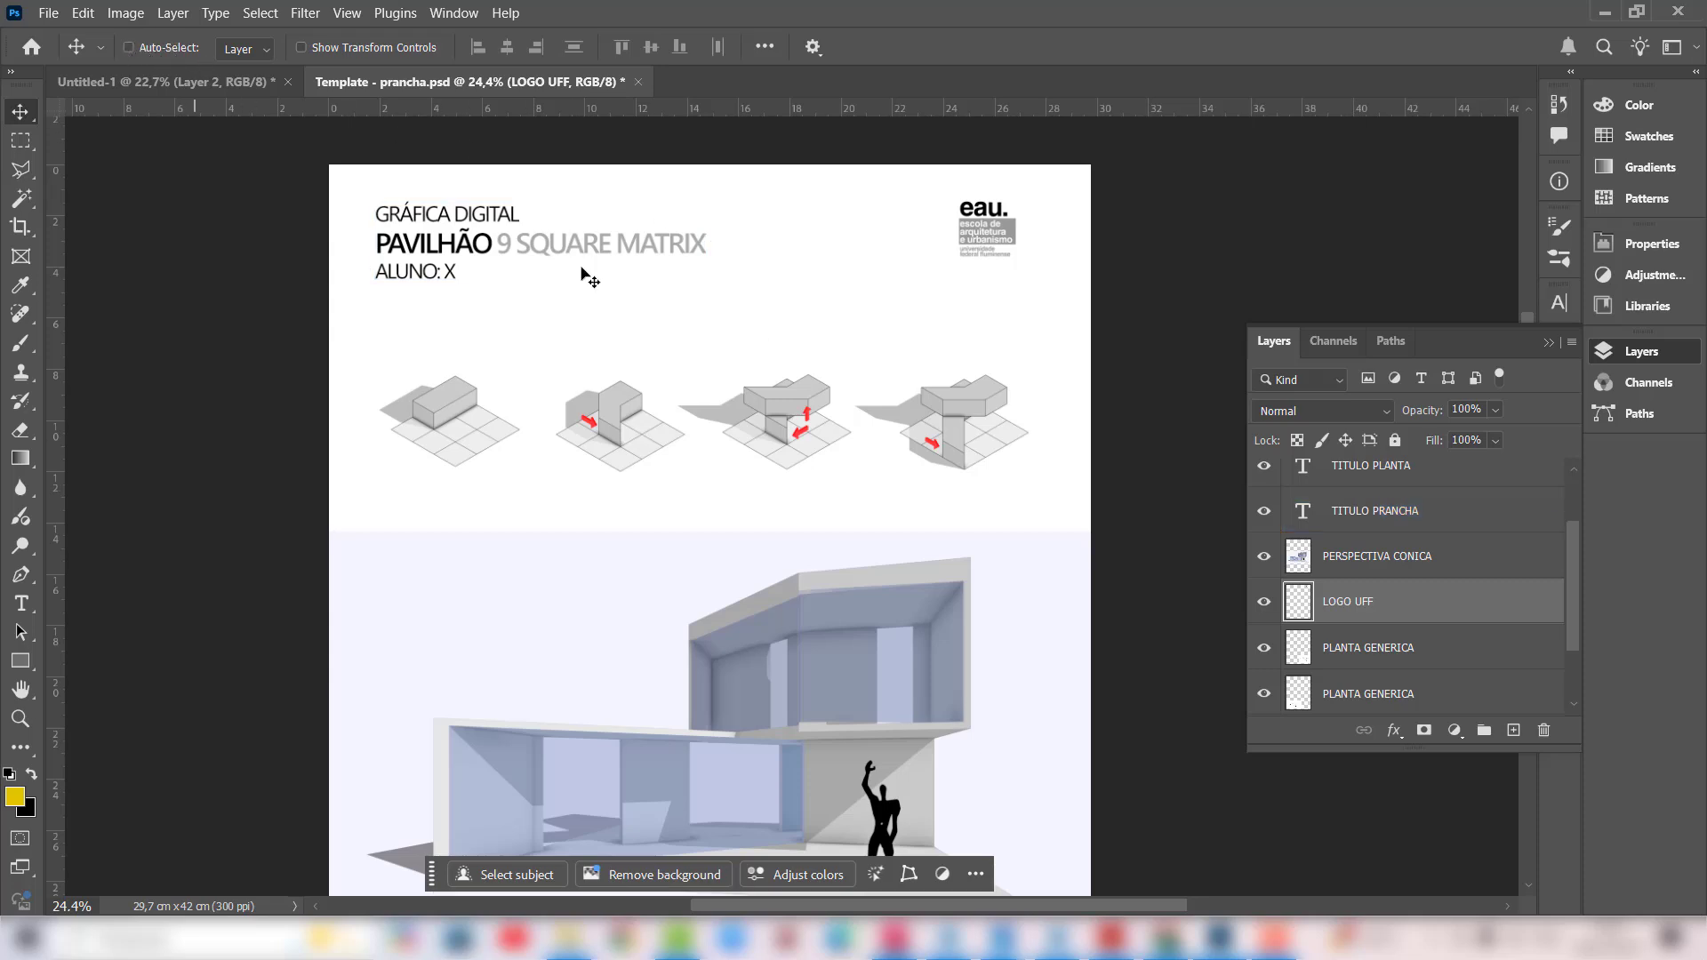
{"action": "left_click", "coordinate": [1336, 561]}
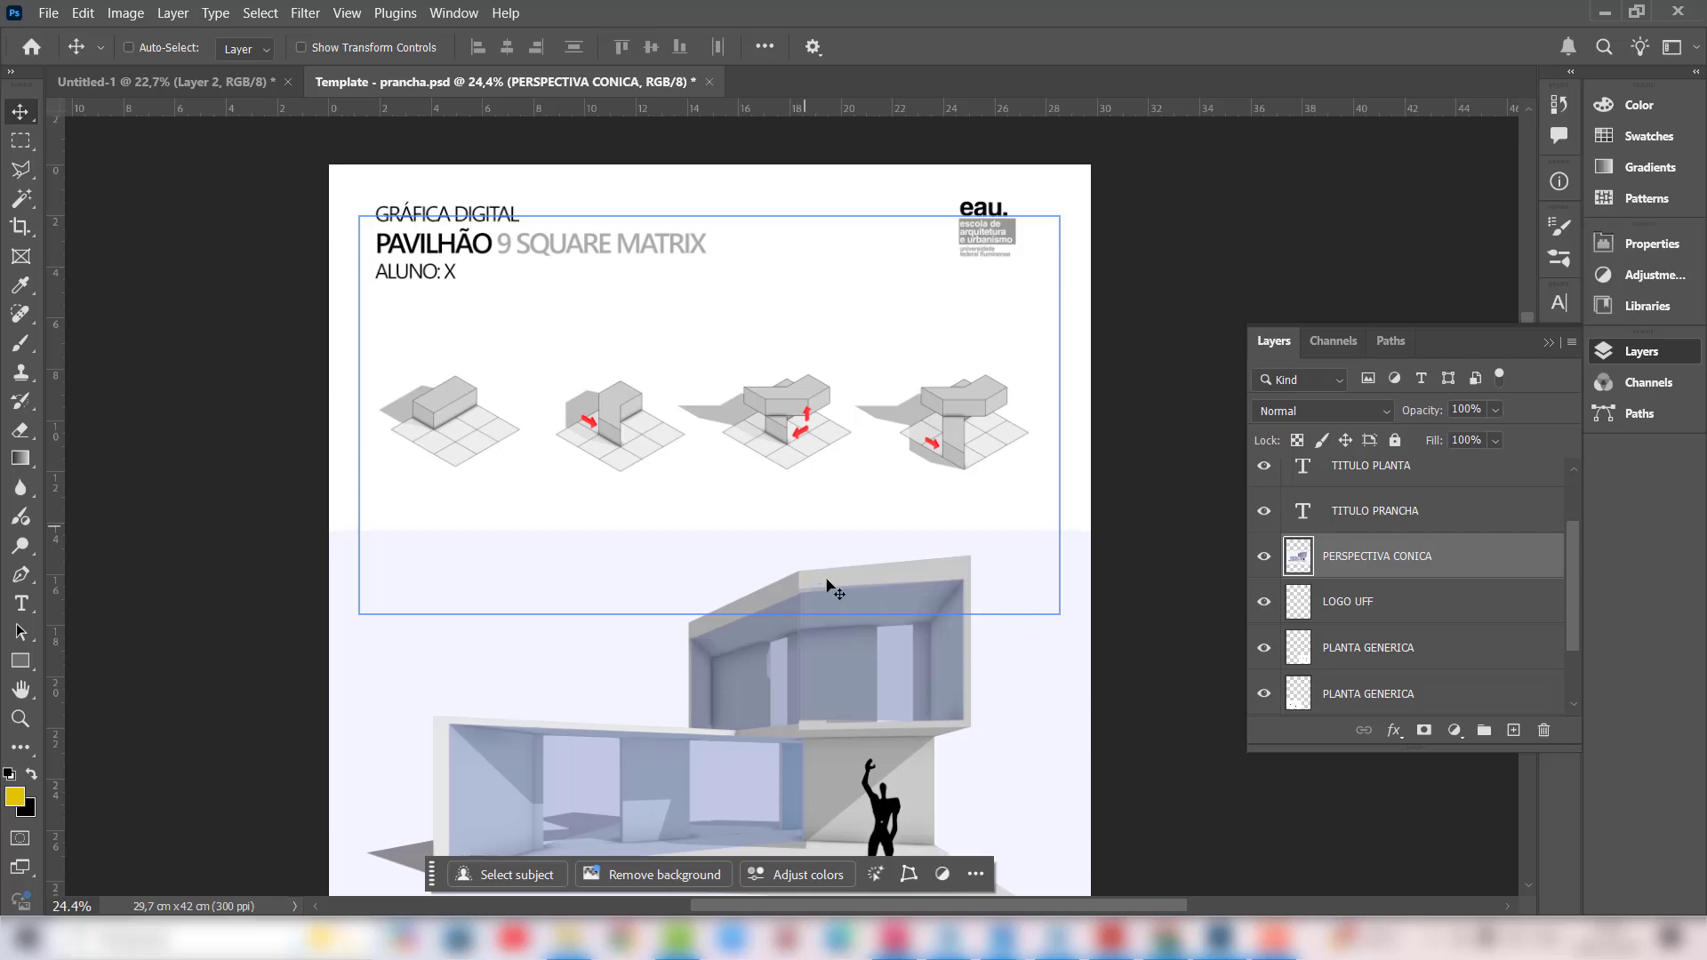
{"action": "key", "text": "shift+Up"}
{"action": "key", "text": "shift+Up"}
{"action": "key", "text": "shift+Up"}
{"action": "key", "text": "shift+Up"}
{"action": "key", "text": "shift+Up"}
{"action": "key", "text": "shift+Up"}
{"action": "key", "text": "shift+Up"}
{"action": "key", "text": "shift+Up"}
{"action": "key", "text": "shift+Up"}
{"action": "key", "text": "shift+Up"}
{"action": "key", "text": "shift+Up"}
{"action": "key", "text": "shift+Up"}
{"action": "key", "text": "shift+Up"}
{"action": "key", "text": "shift+Up"}
{"action": "key", "text": "shift+Up"}
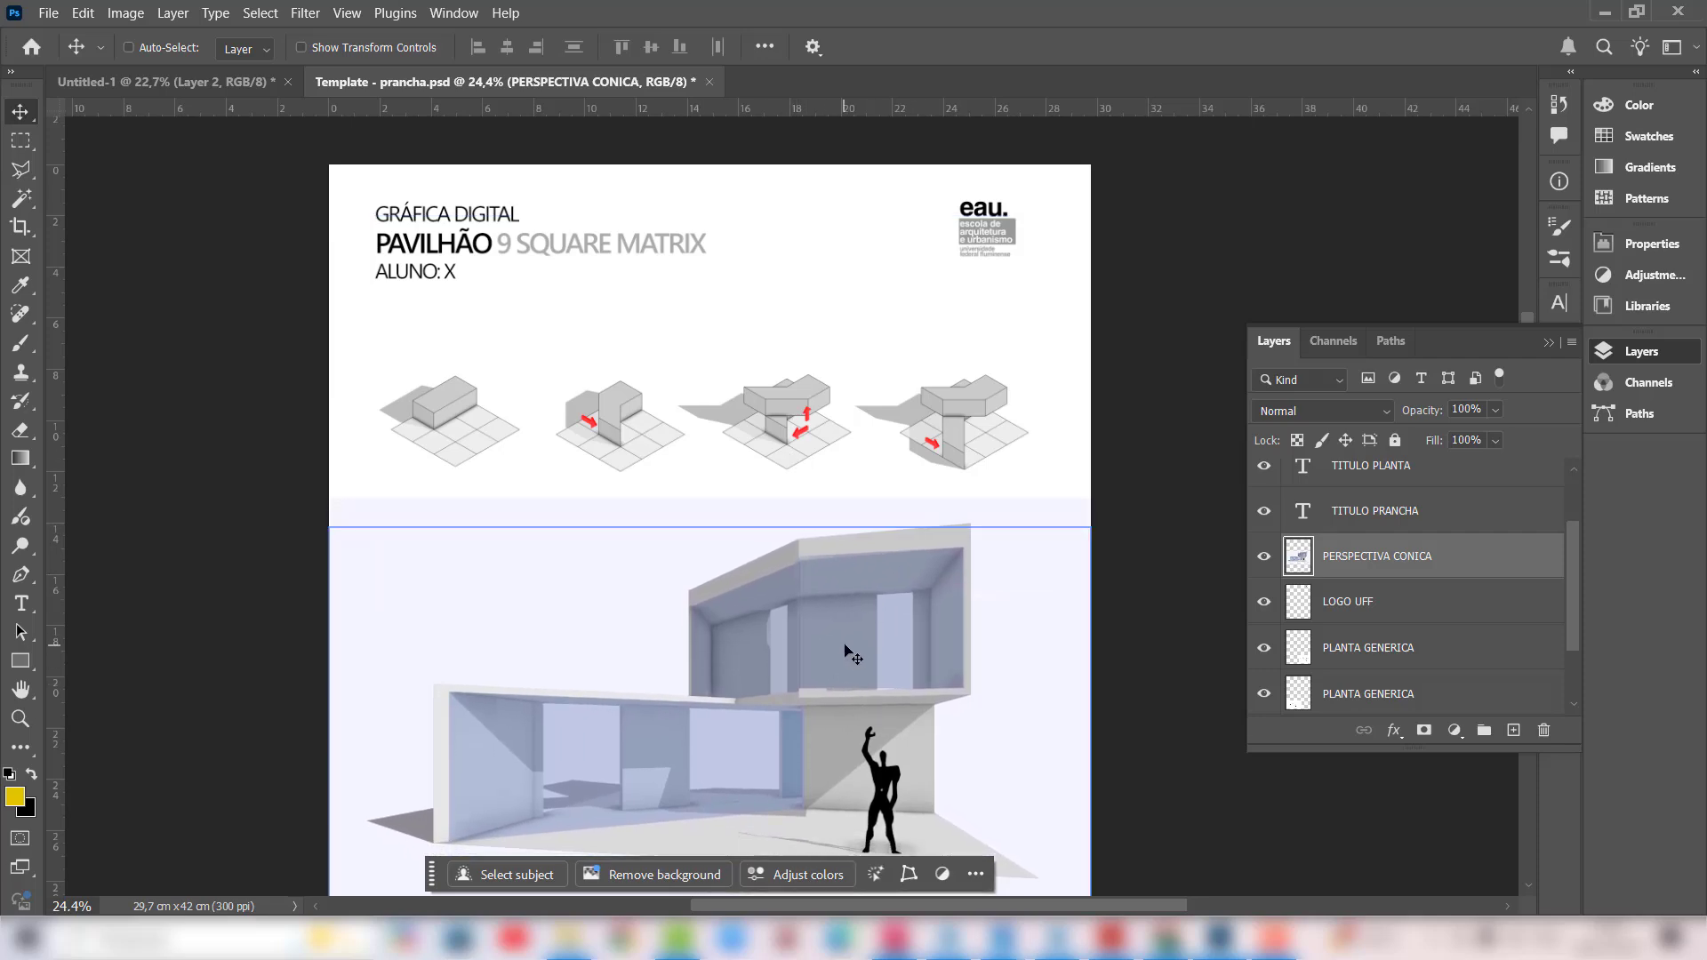
{"action": "key", "text": "shift+Up"}
{"action": "key", "text": "shift+Up"}
{"action": "key", "text": "shift+Up"}
{"action": "key", "text": "shift+Up"}
{"action": "key", "text": "shift+Up"}
{"action": "key", "text": "shift+Up"}
Step: Nudge the pavilion perspective image back down about 1.4 cm in large increments
{"action": "key", "text": "shift+Down"}
{"action": "key", "text": "shift+Down"}
{"action": "key", "text": "shift+Down"}
{"action": "key", "text": "shift+Down"}
{"action": "key", "text": "shift+Down"}
{"action": "key", "text": "shift+Down"}
{"action": "key", "text": "shift+Down"}
{"action": "key", "text": "shift+Down"}
{"action": "key", "text": "shift+Down"}
{"action": "key", "text": "shift+Down"}
{"action": "key", "text": "shift+Down"}
{"action": "key", "text": "shift+Down"}
{"action": "key", "text": "shift+Down"}
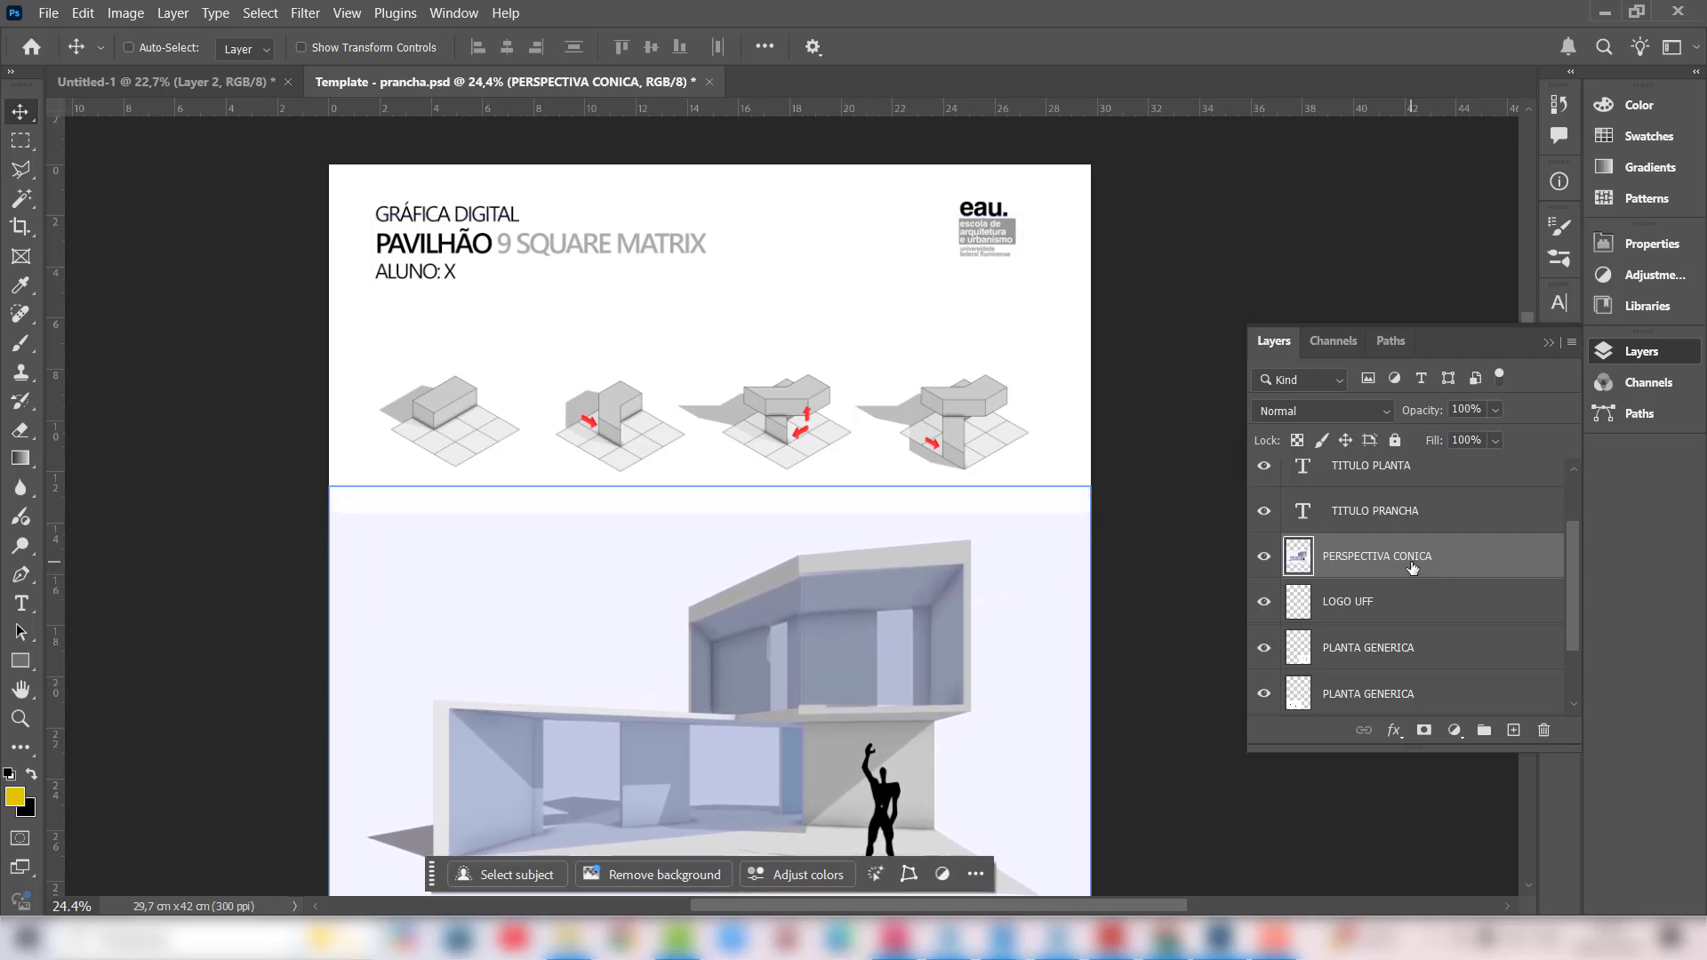
Step: Turn Auto-Select back on, select the diagrams and the title block directly on the canvas, and finish with the narrativa grafica layer selected
{"action": "left_click", "coordinate": [129, 47]}
{"action": "scroll", "coordinate": [658, 435], "scroll_direction": "down", "scroll_amount": 2}
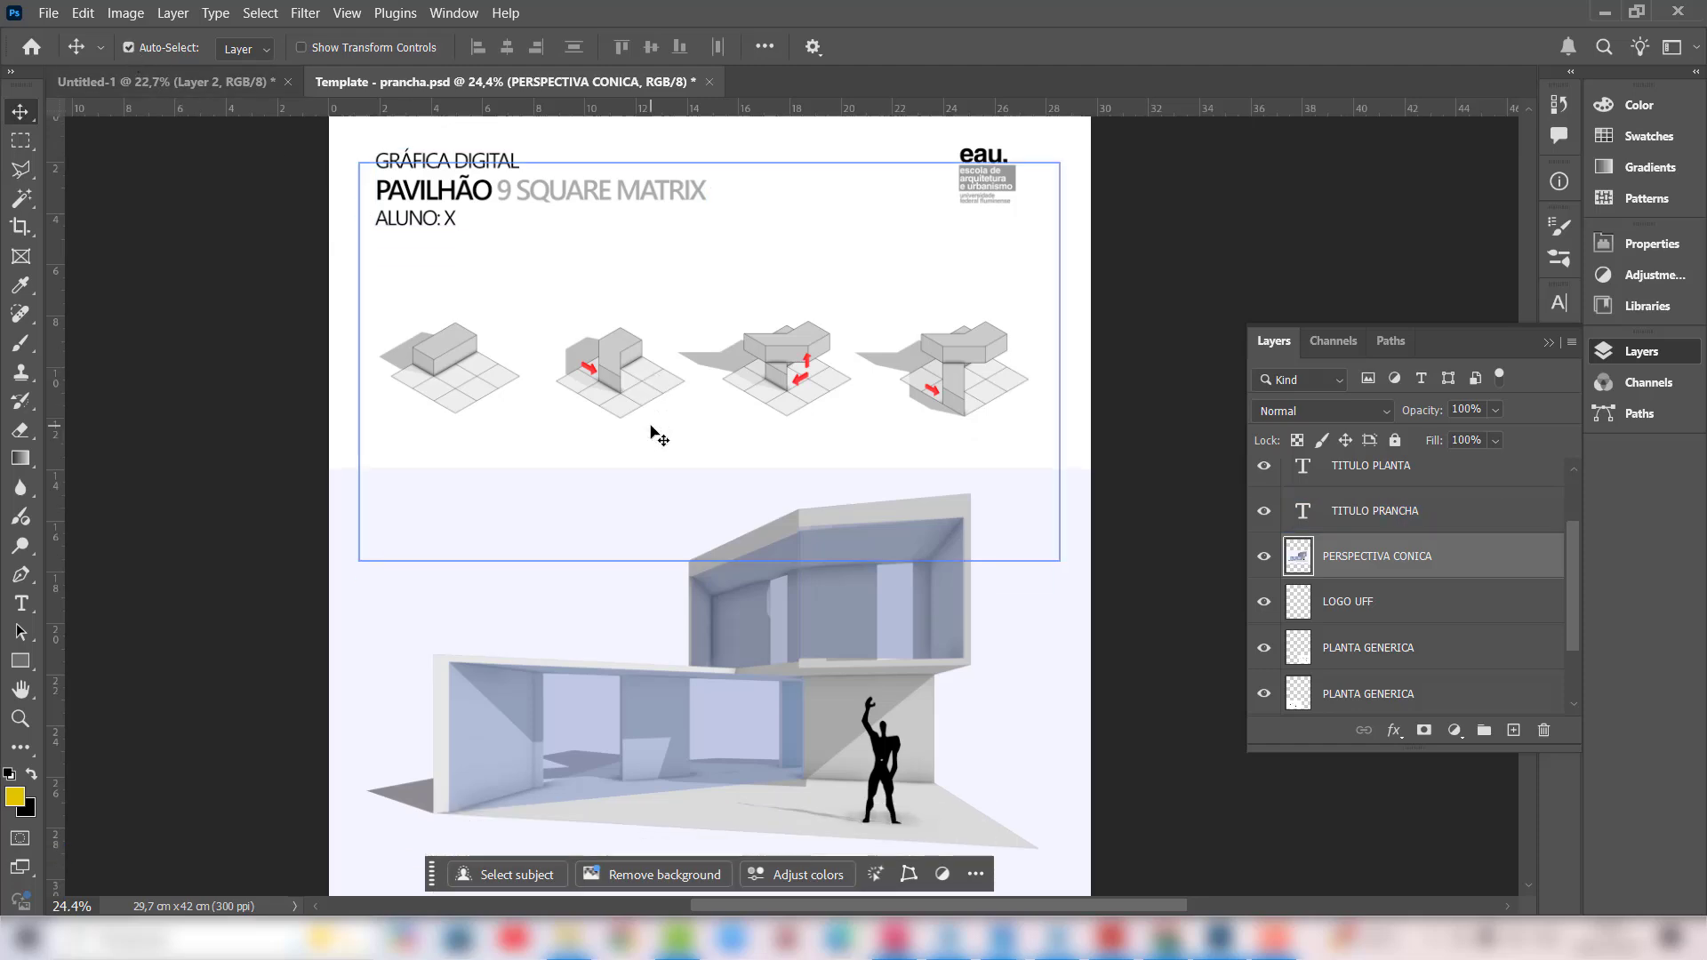
{"action": "scroll", "coordinate": [658, 436], "scroll_direction": "down", "scroll_amount": 1}
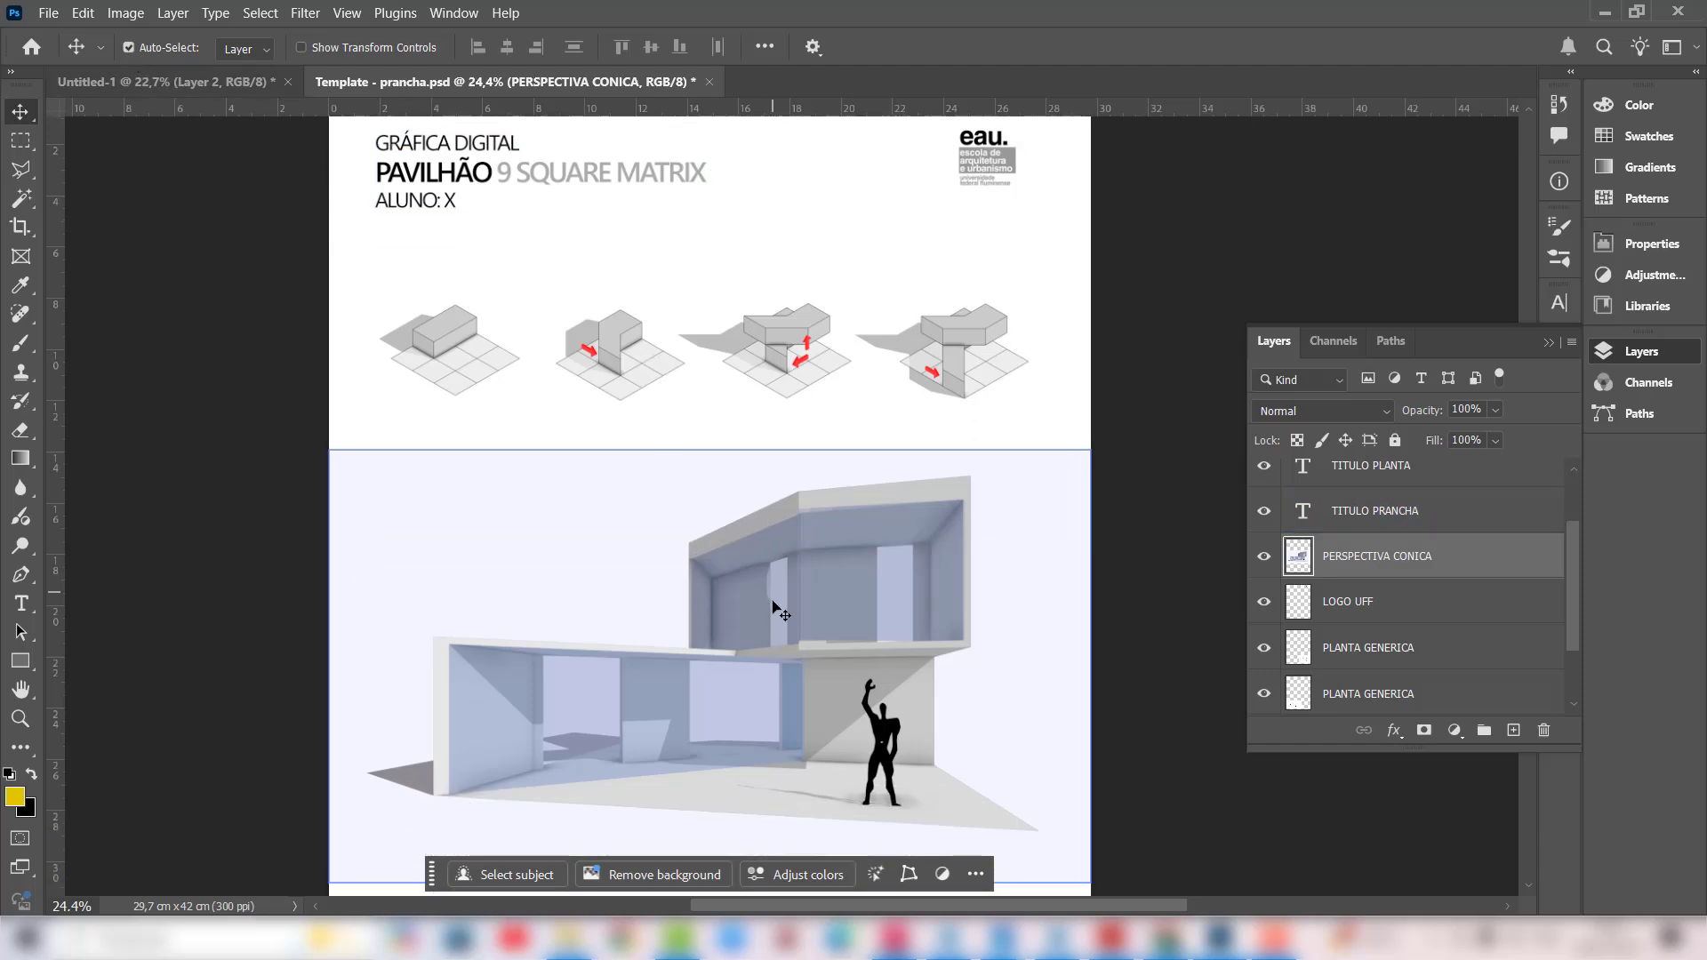
{"action": "left_click", "coordinate": [553, 325]}
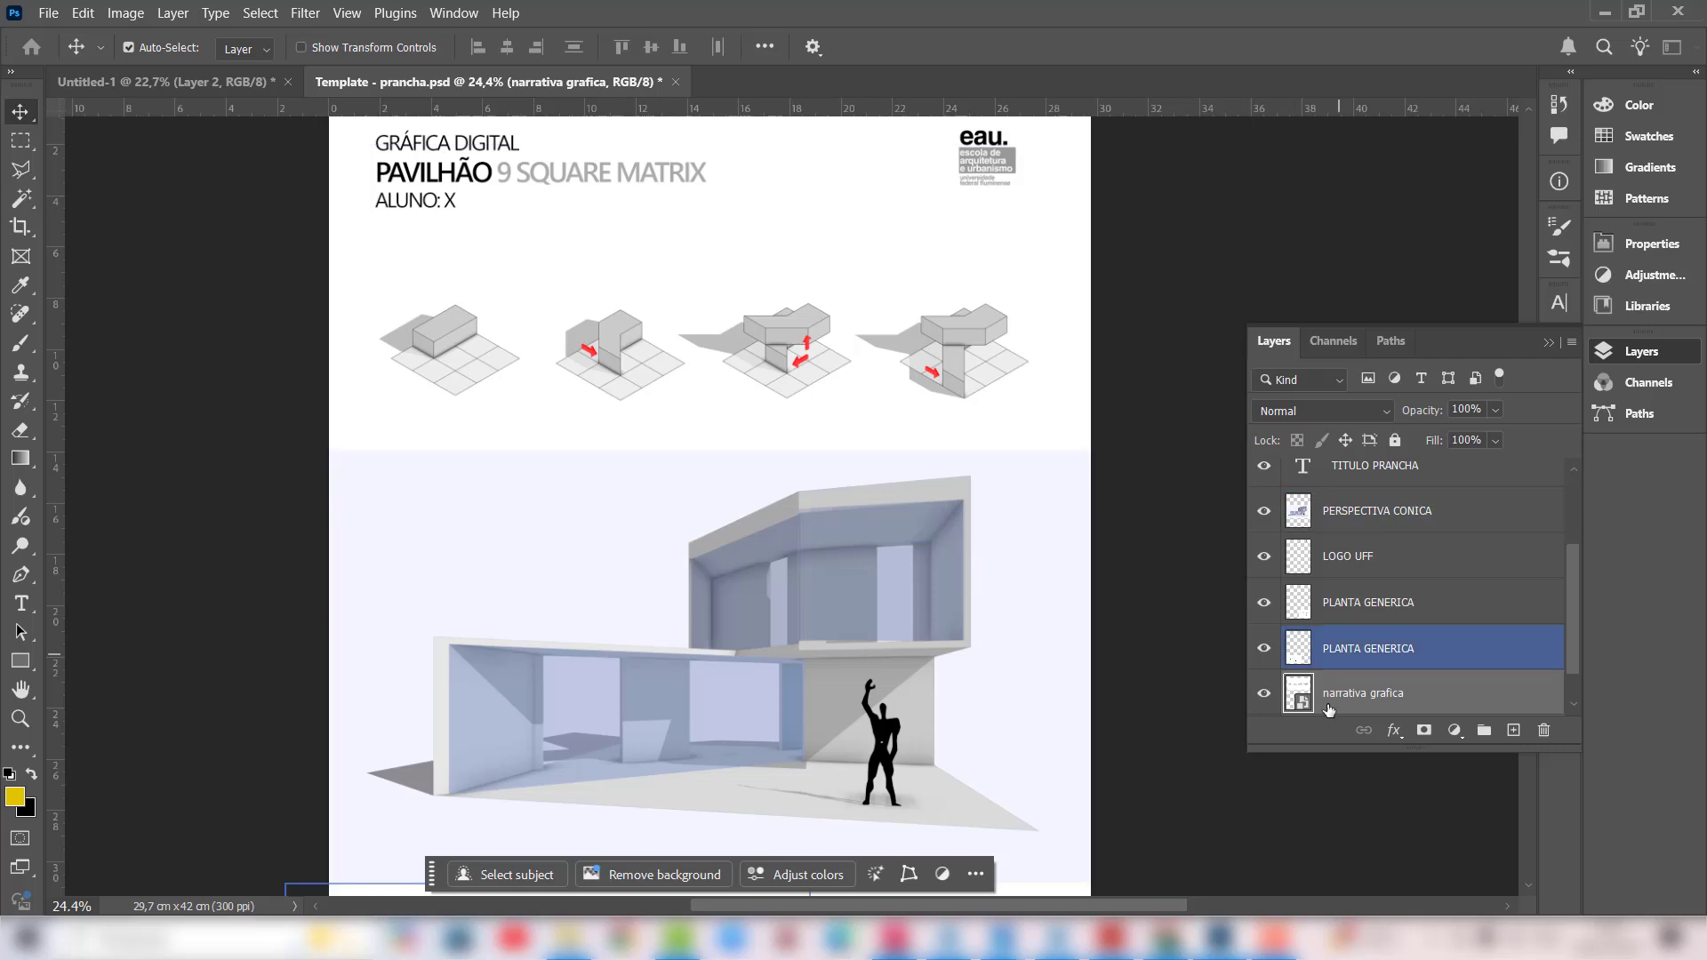
{"action": "left_click", "coordinate": [435, 157]}
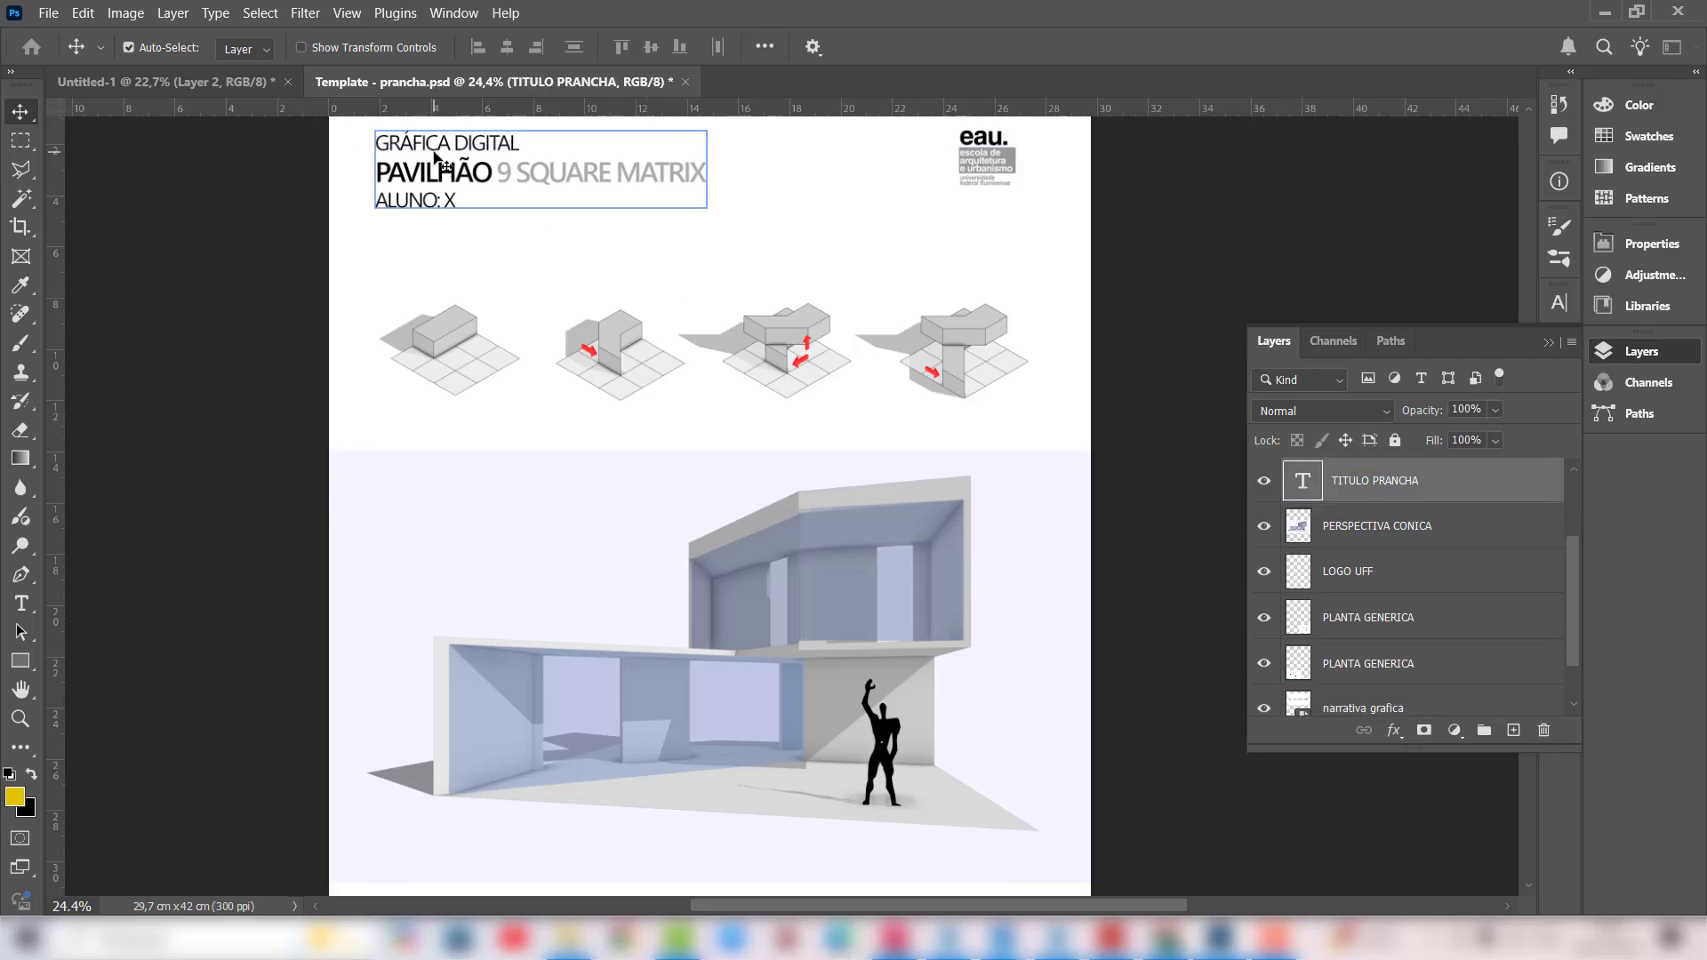
{"action": "left_click", "coordinate": [1390, 702]}
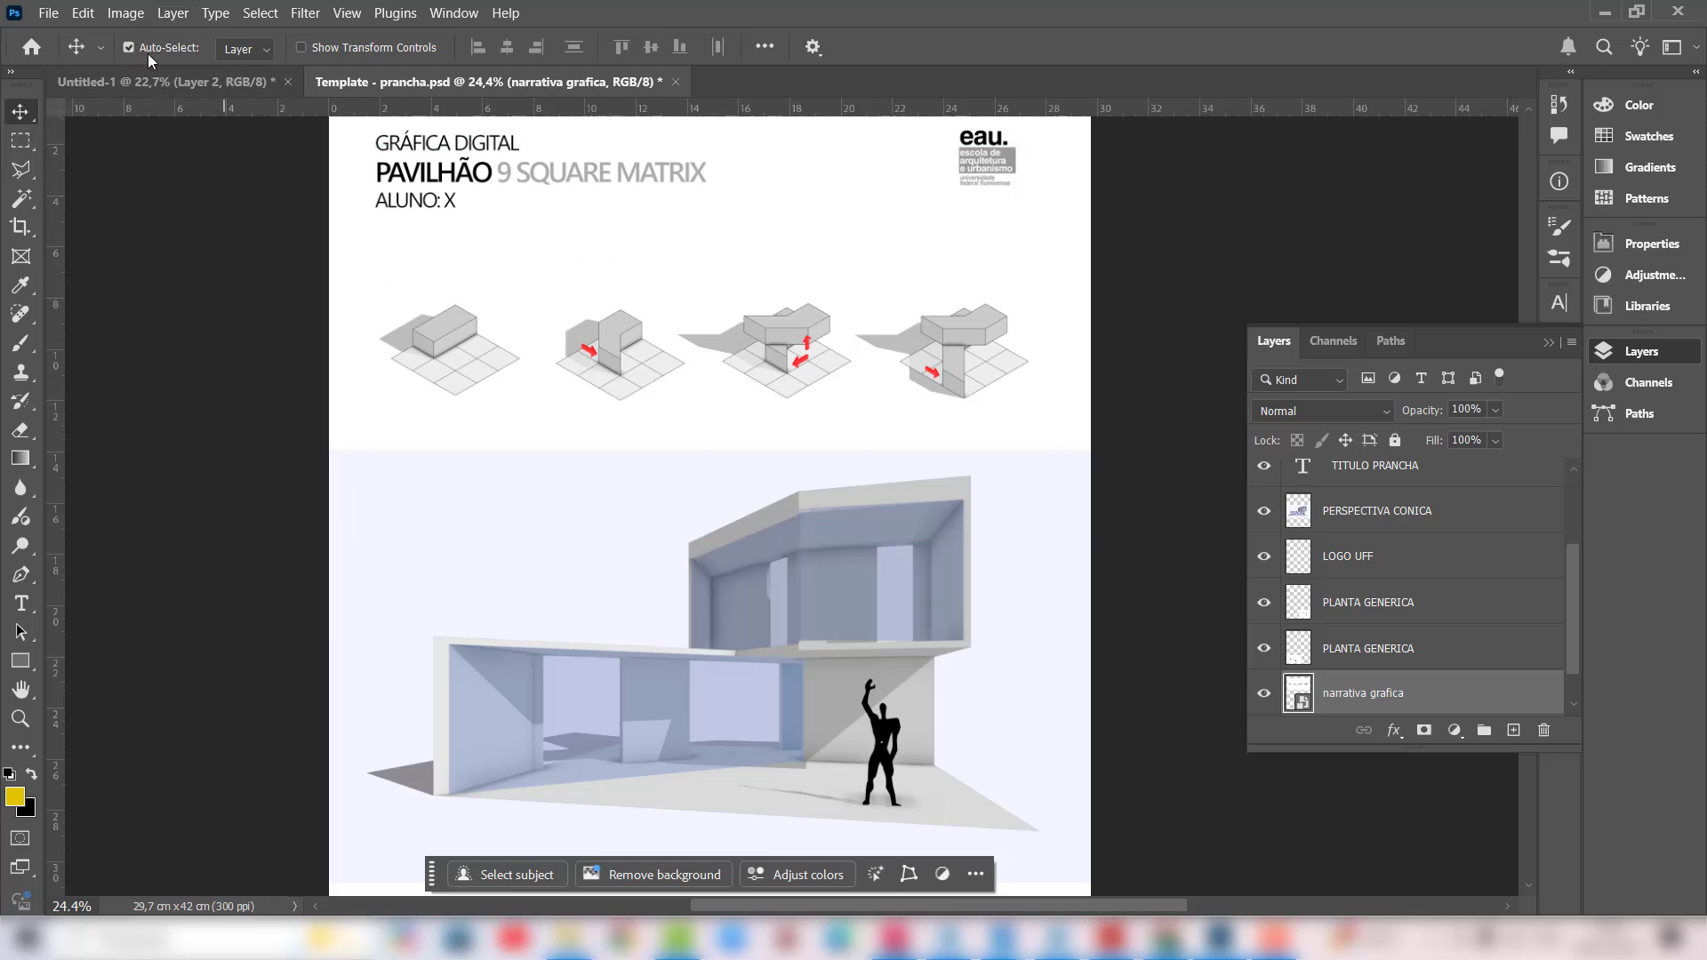
Step: Switch Auto-Select off and on again, and look over the whole board
{"action": "left_click", "coordinate": [129, 48]}
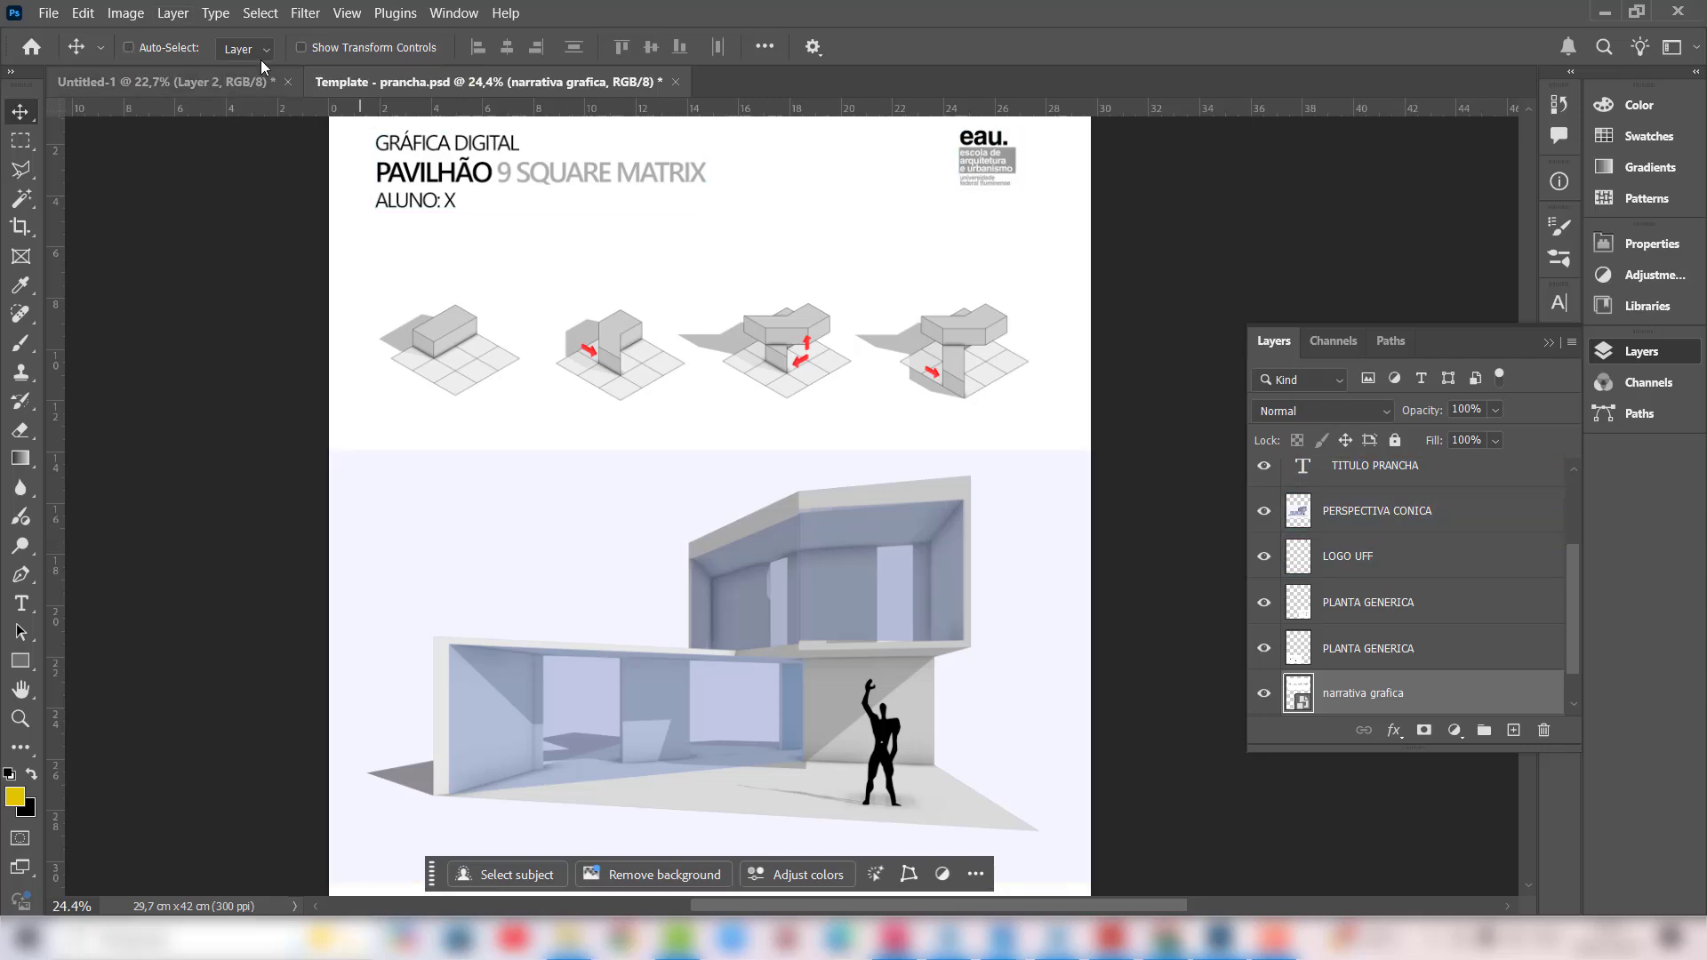
{"action": "left_click", "coordinate": [129, 48]}
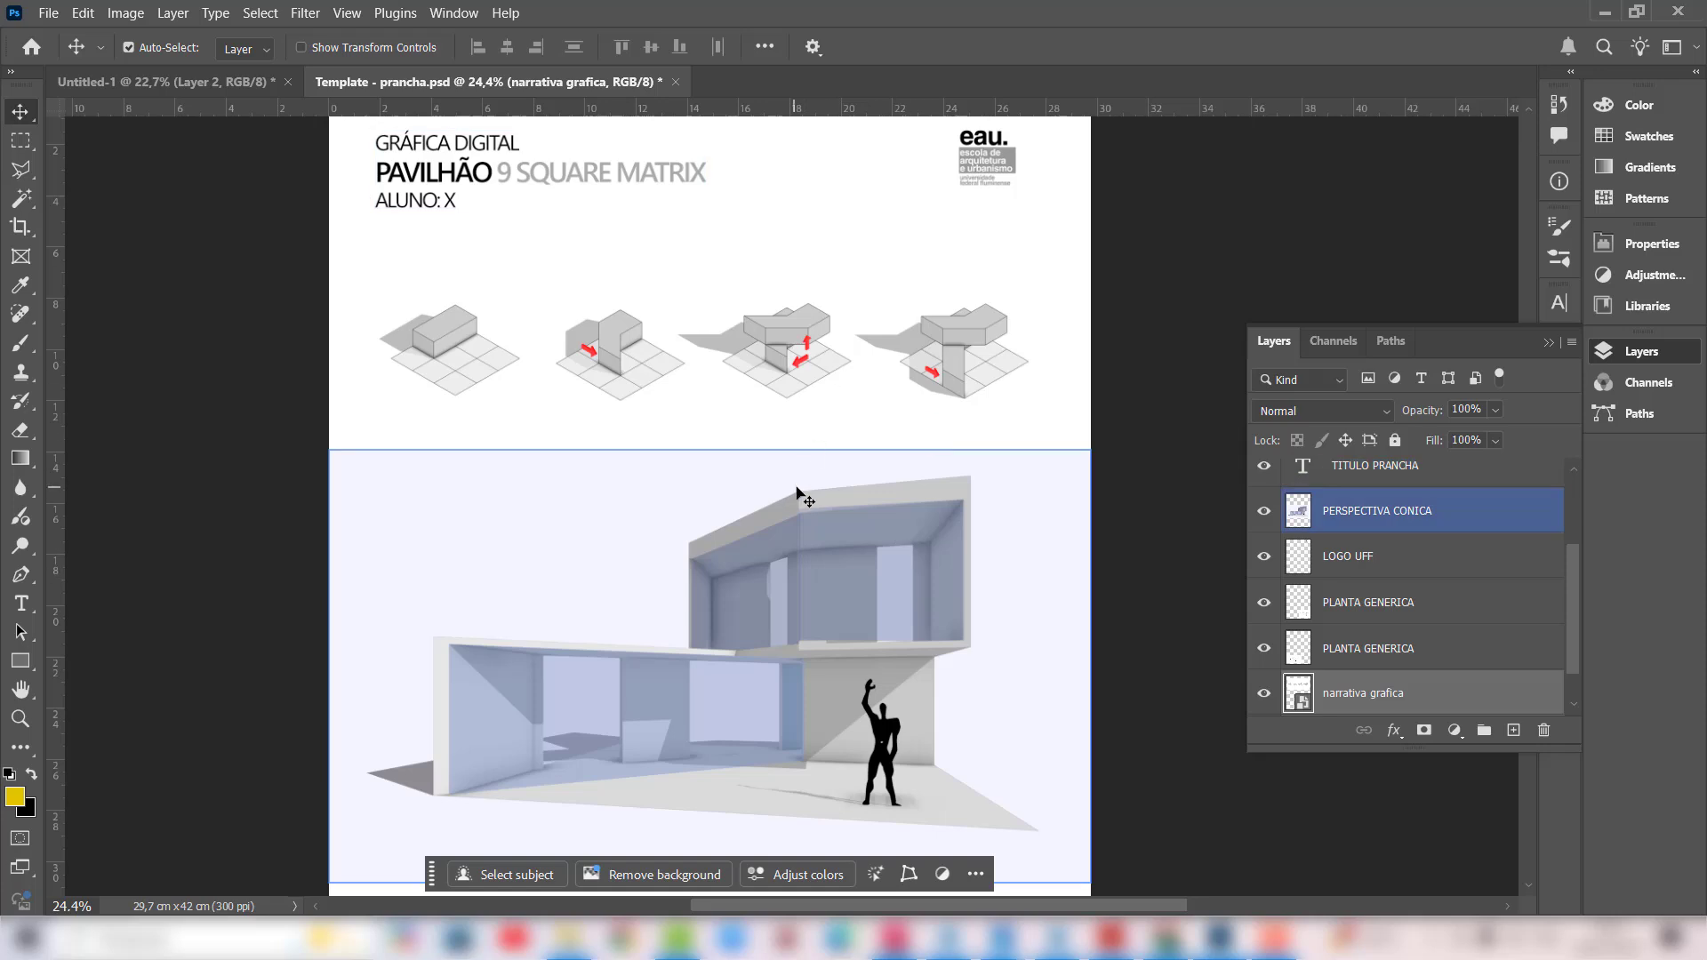
{"action": "scroll", "coordinate": [803, 492], "scroll_direction": "up", "scroll_amount": 2}
{"action": "scroll", "coordinate": [803, 491], "scroll_direction": "down", "scroll_amount": 4}
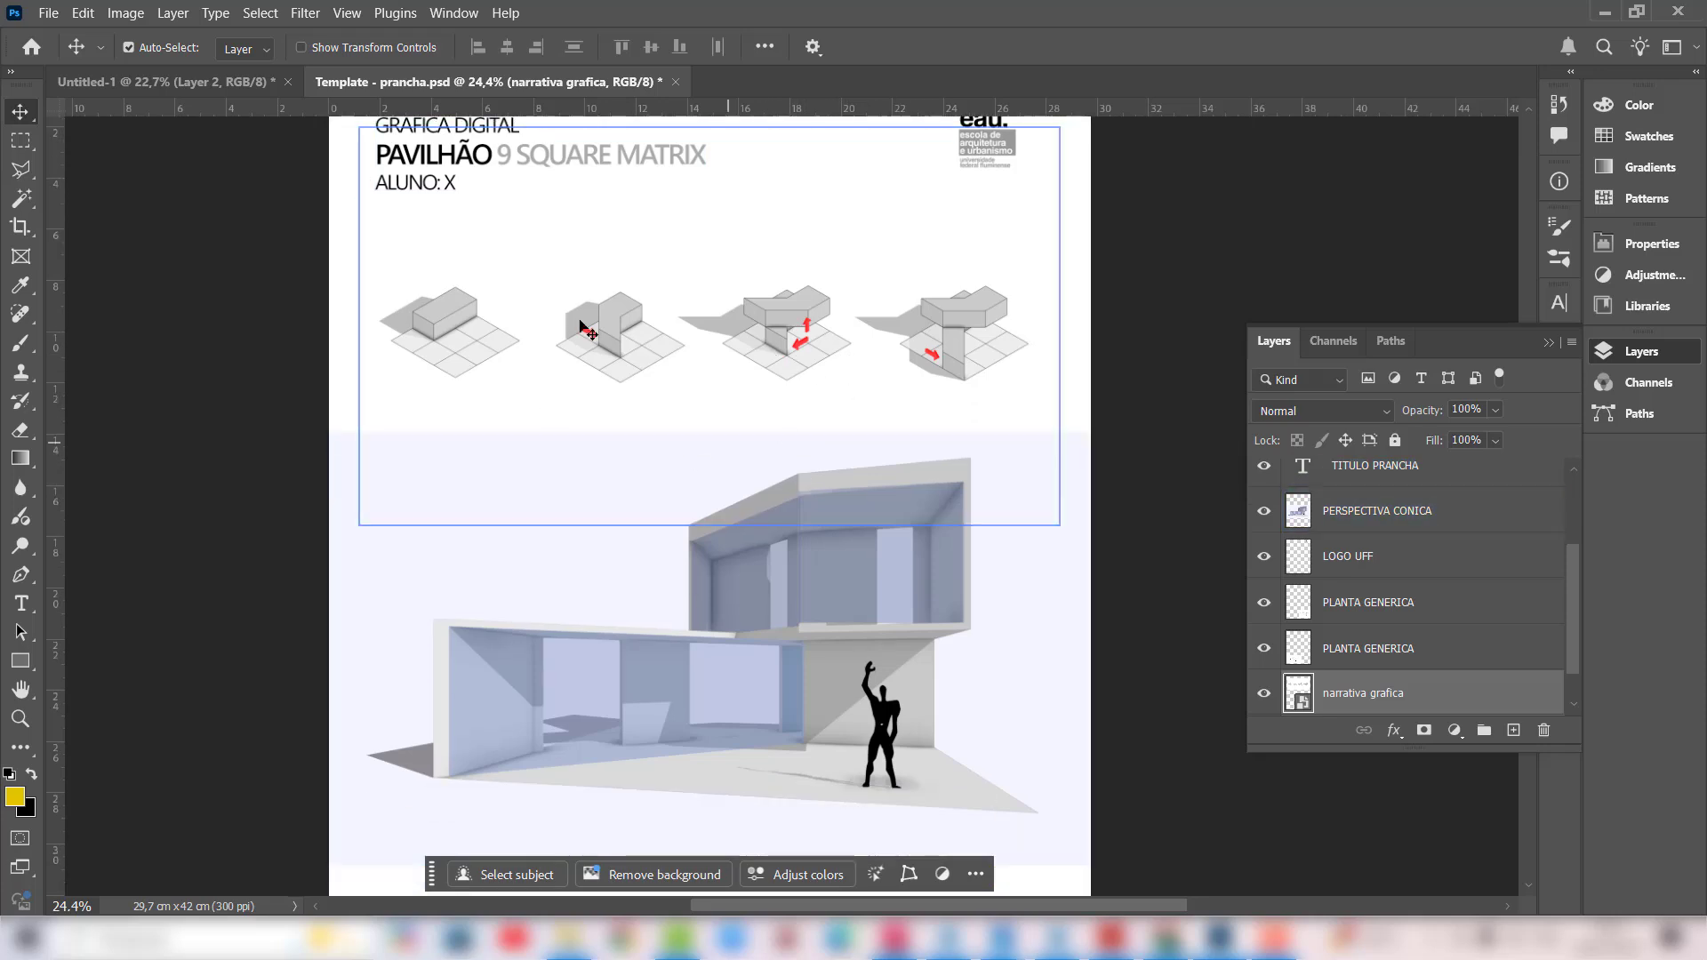
{"action": "scroll", "coordinate": [814, 401], "scroll_direction": "down", "scroll_amount": 8}
{"action": "scroll", "coordinate": [819, 435], "scroll_direction": "up", "scroll_amount": 9}
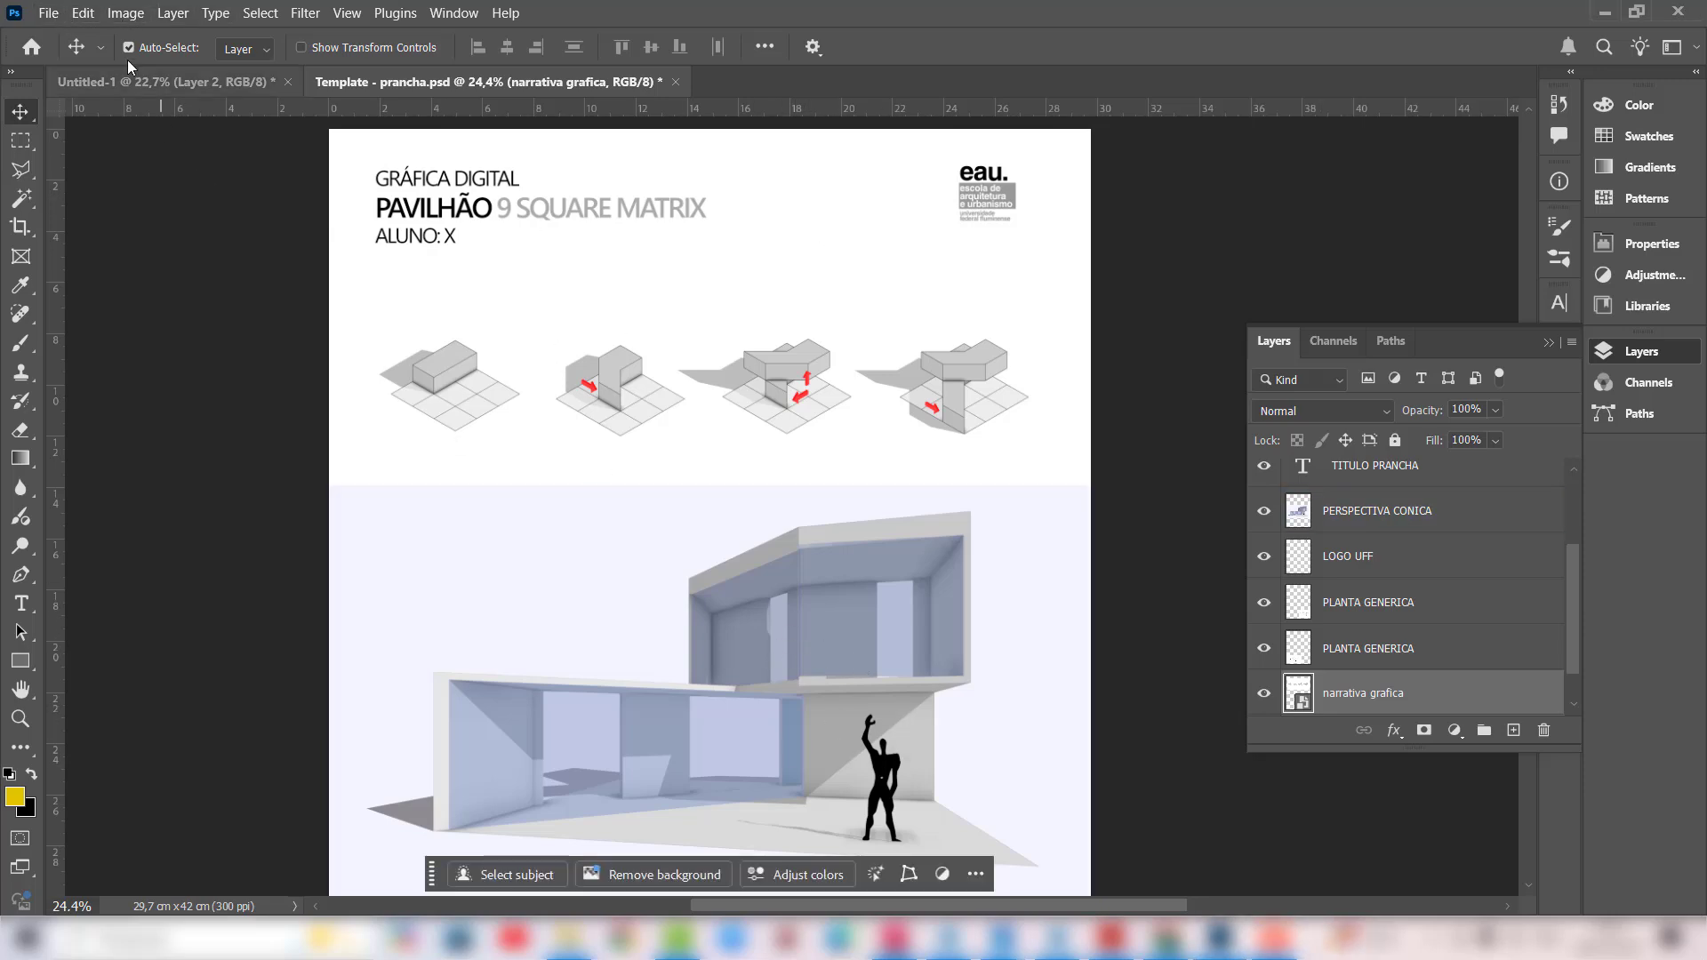
Step: Open the imagem principal image from the 2025.02 folder, leaving its colour profile as is
{"action": "left_click", "coordinate": [48, 13]}
{"action": "left_click", "coordinate": [70, 55]}
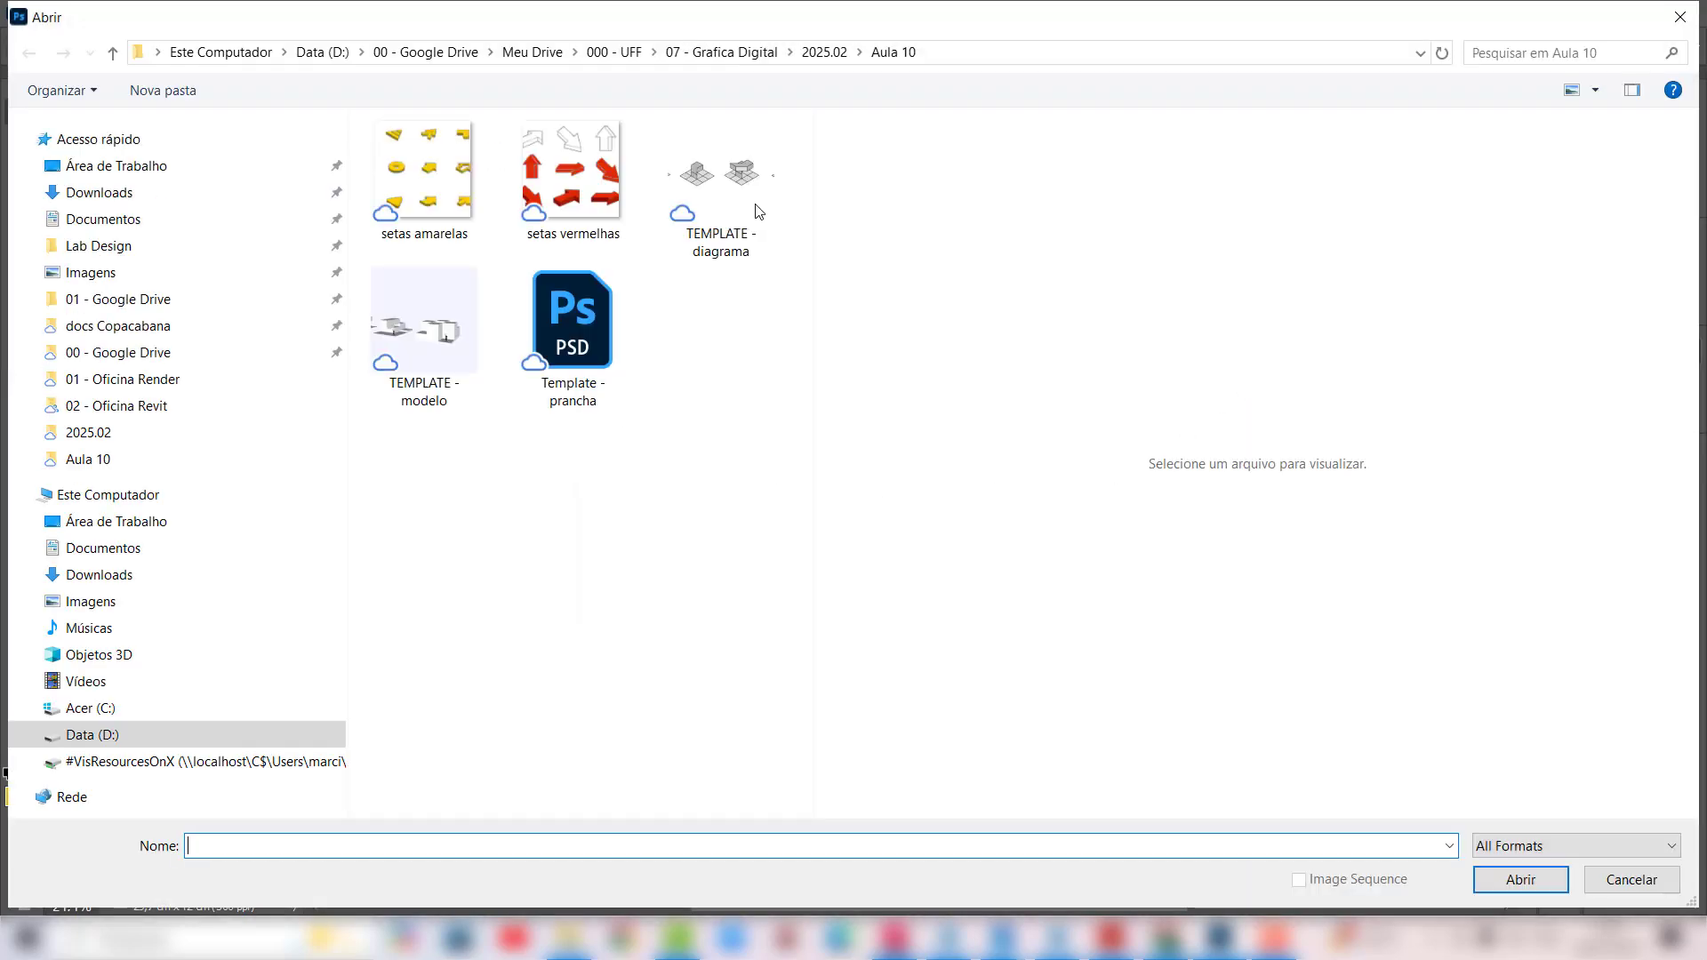
{"action": "left_click", "coordinate": [823, 52]}
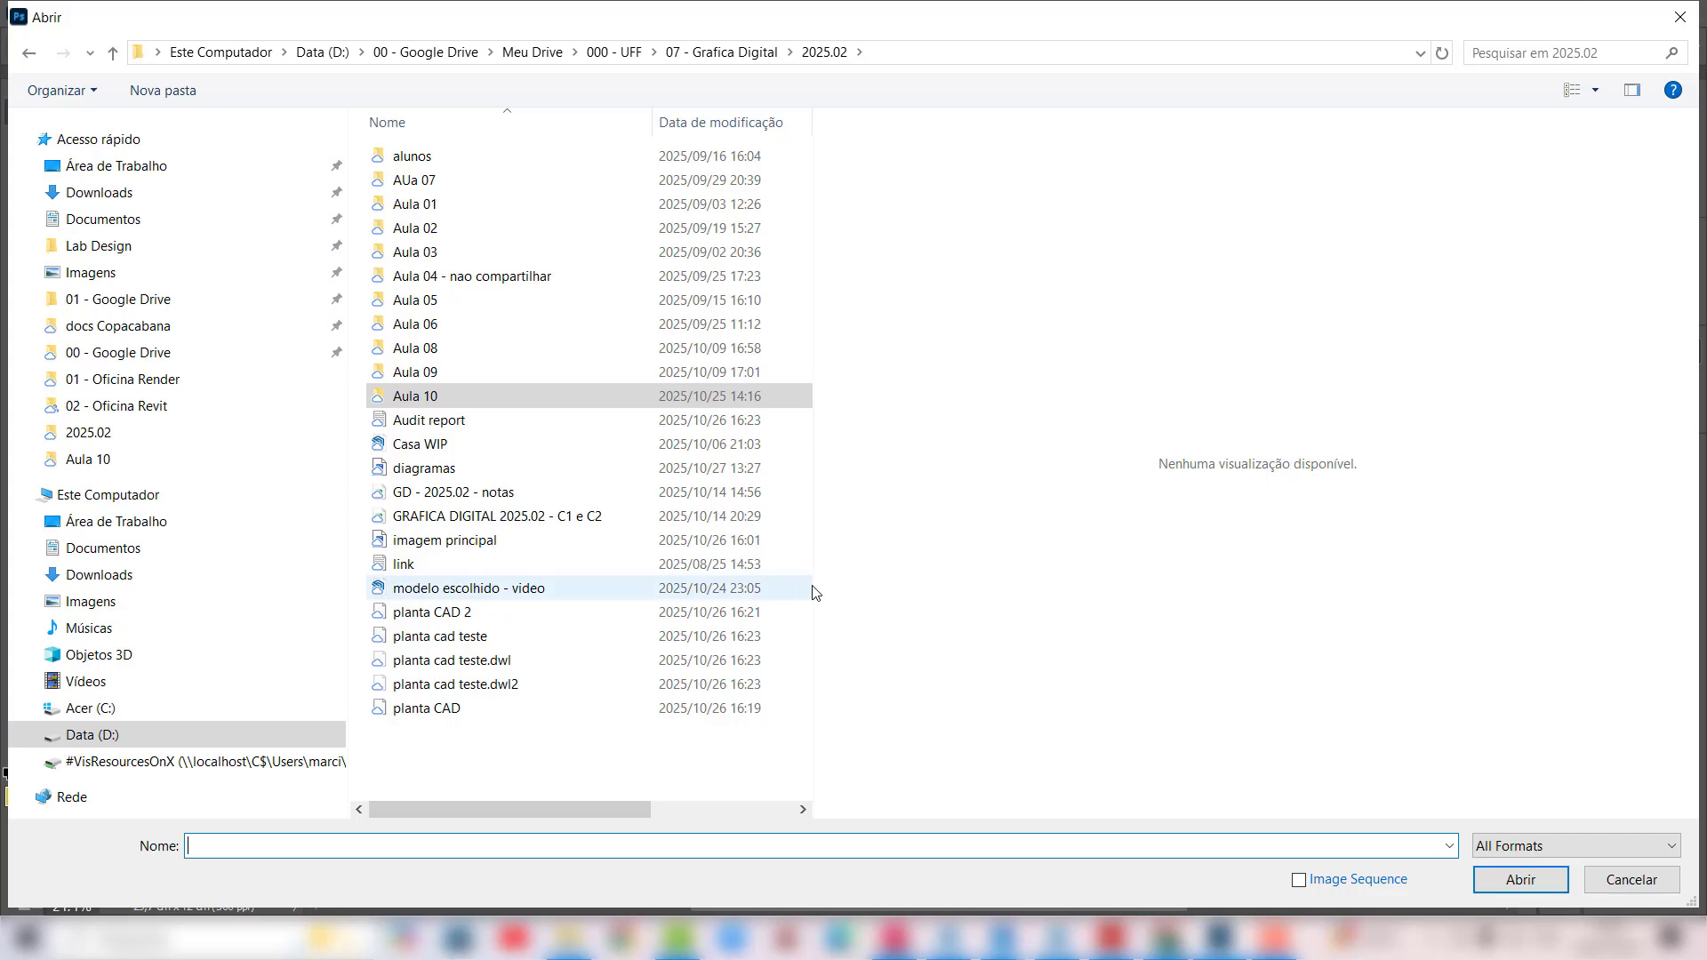
{"action": "left_click", "coordinate": [426, 541]}
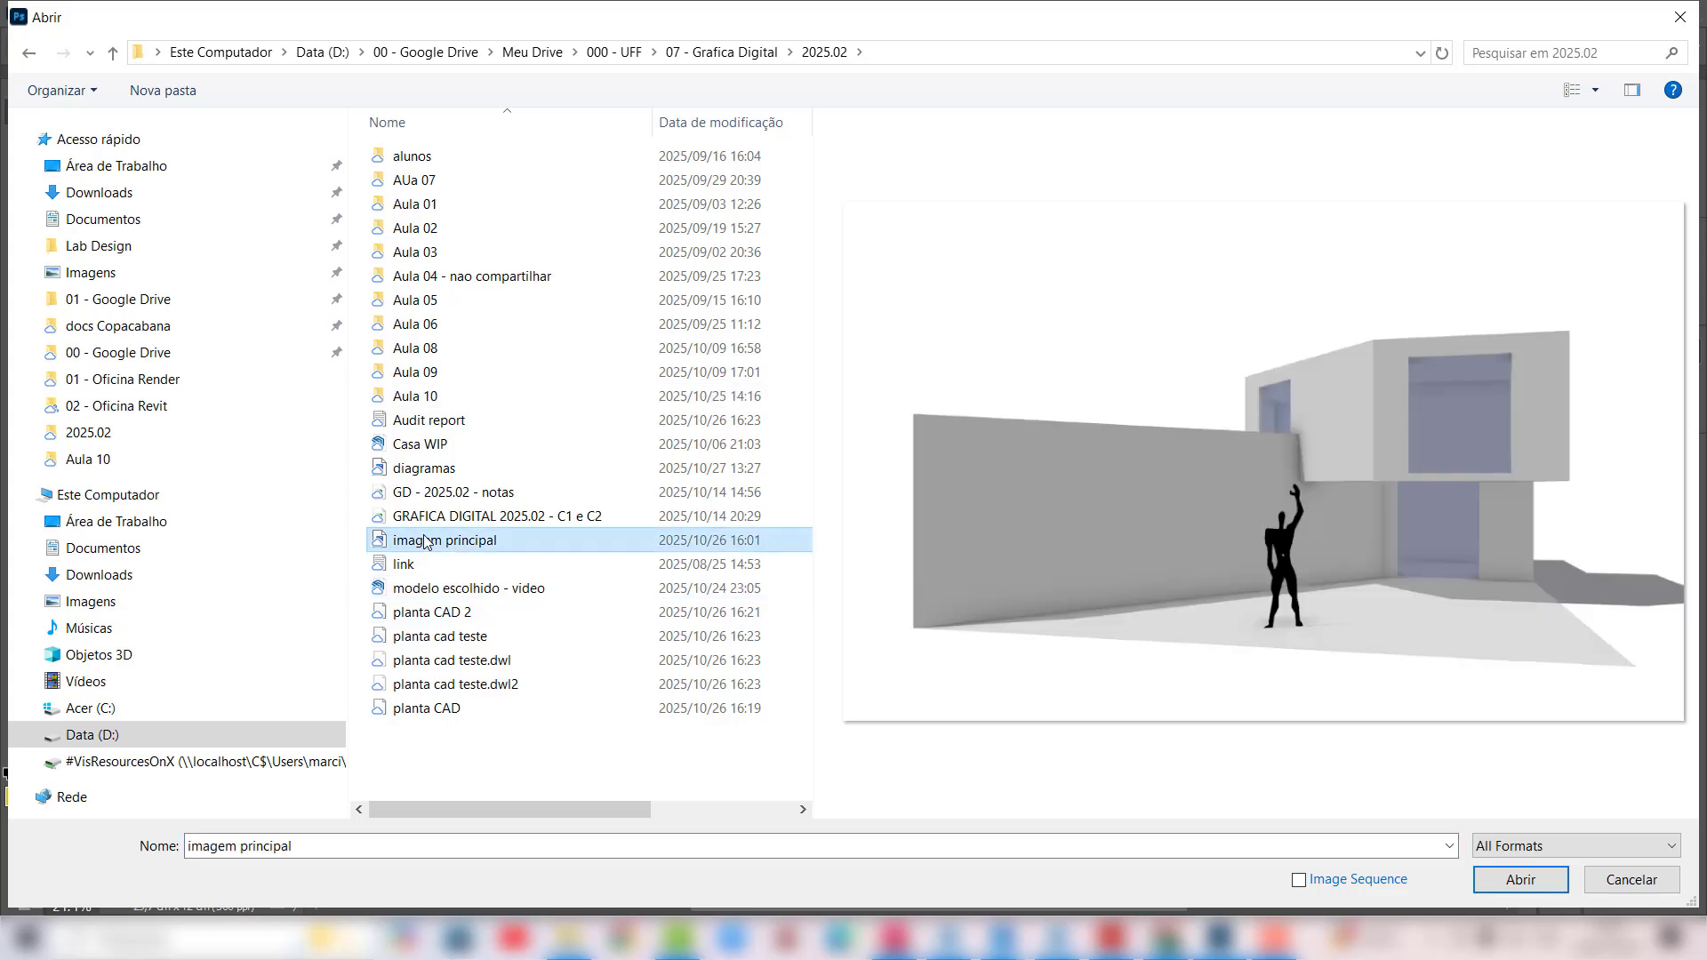
{"action": "left_click", "coordinate": [1514, 881]}
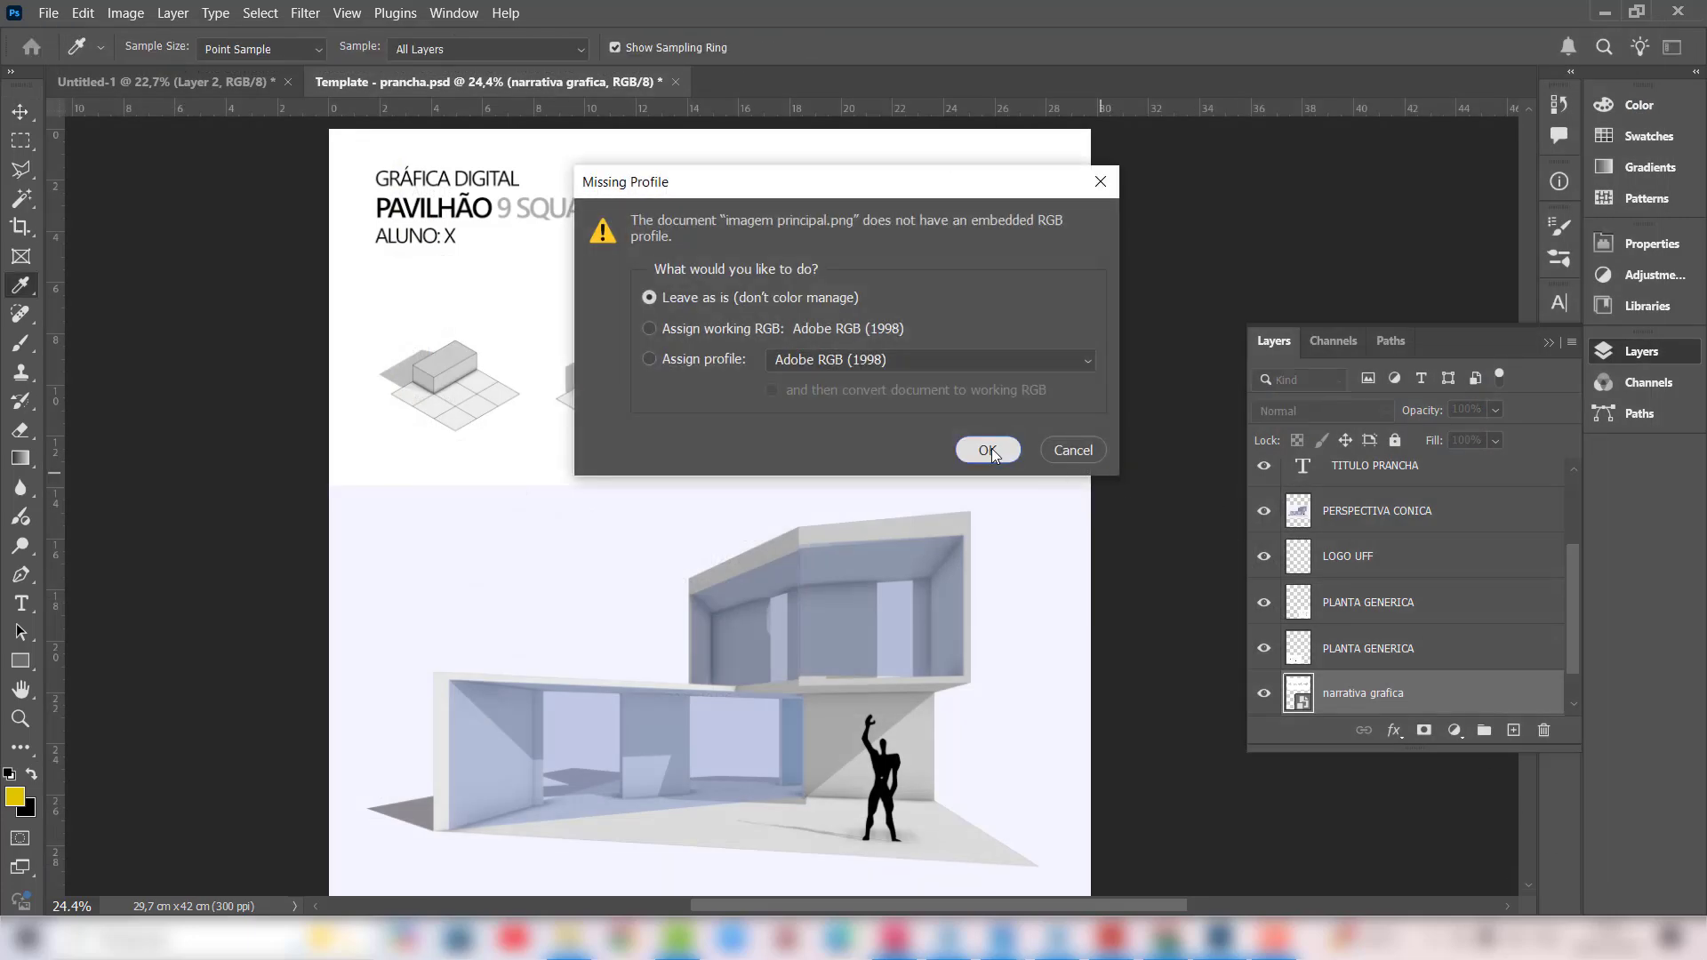
{"action": "left_click", "coordinate": [990, 449]}
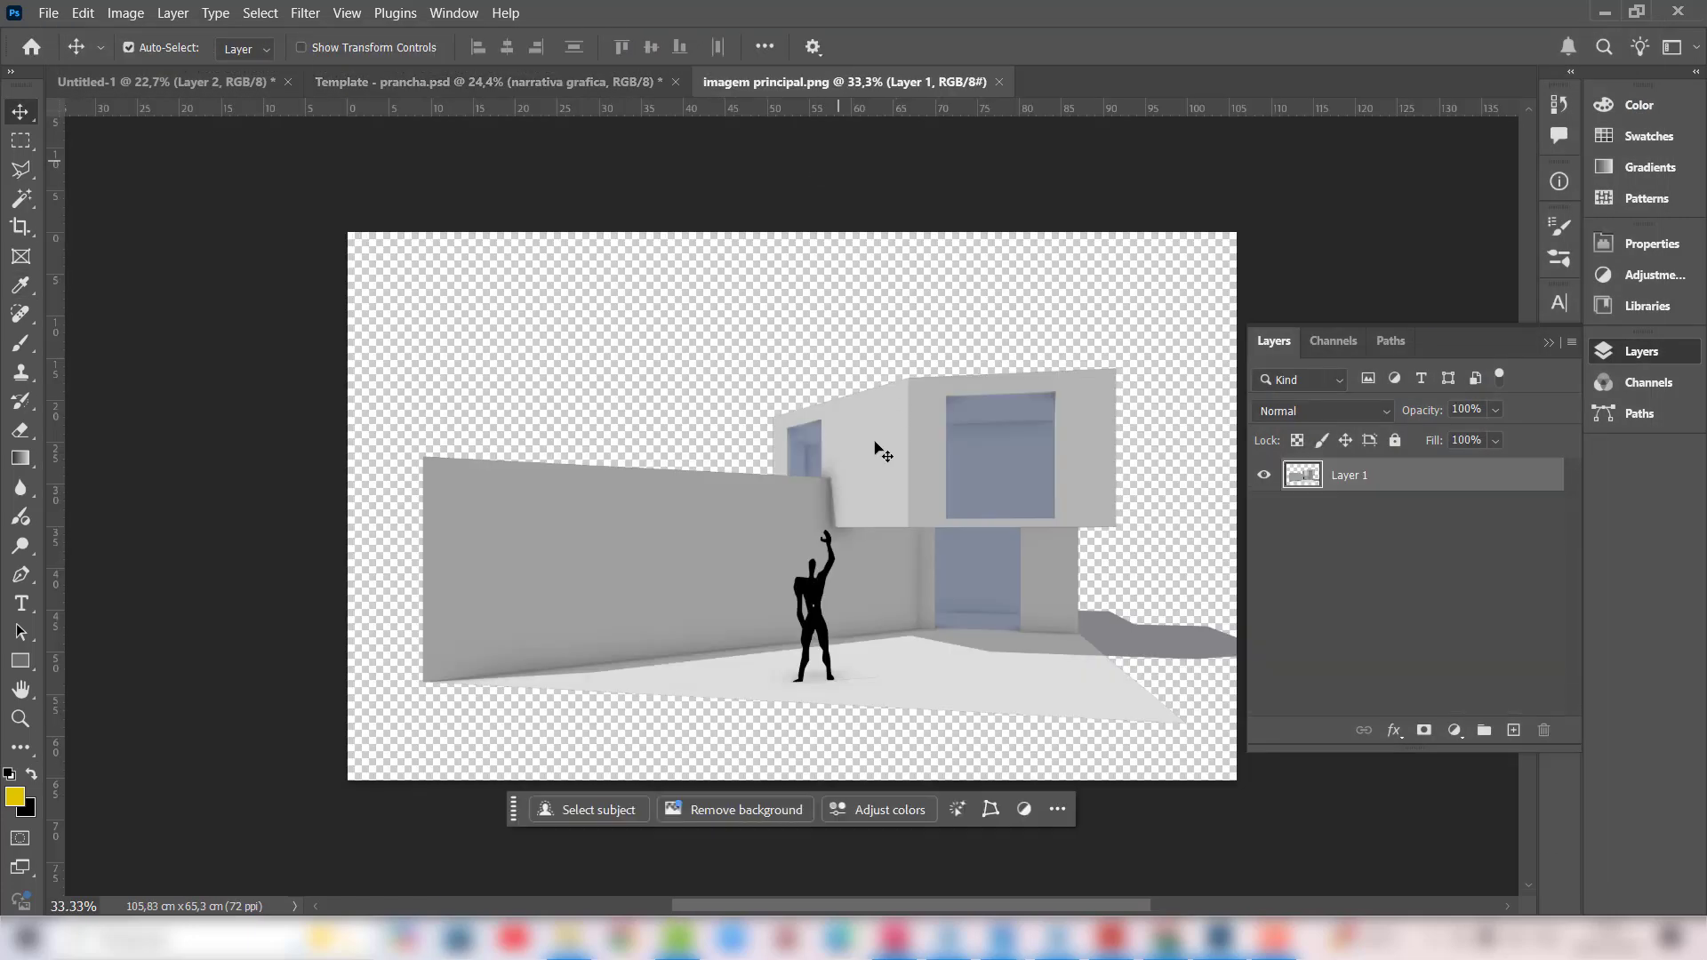
Step: Copy the imagem principal picture into the Template - prancha document with the Move tool
{"action": "left_click_drag", "start_coordinate": [871, 481], "coordinate": [623, 578]}
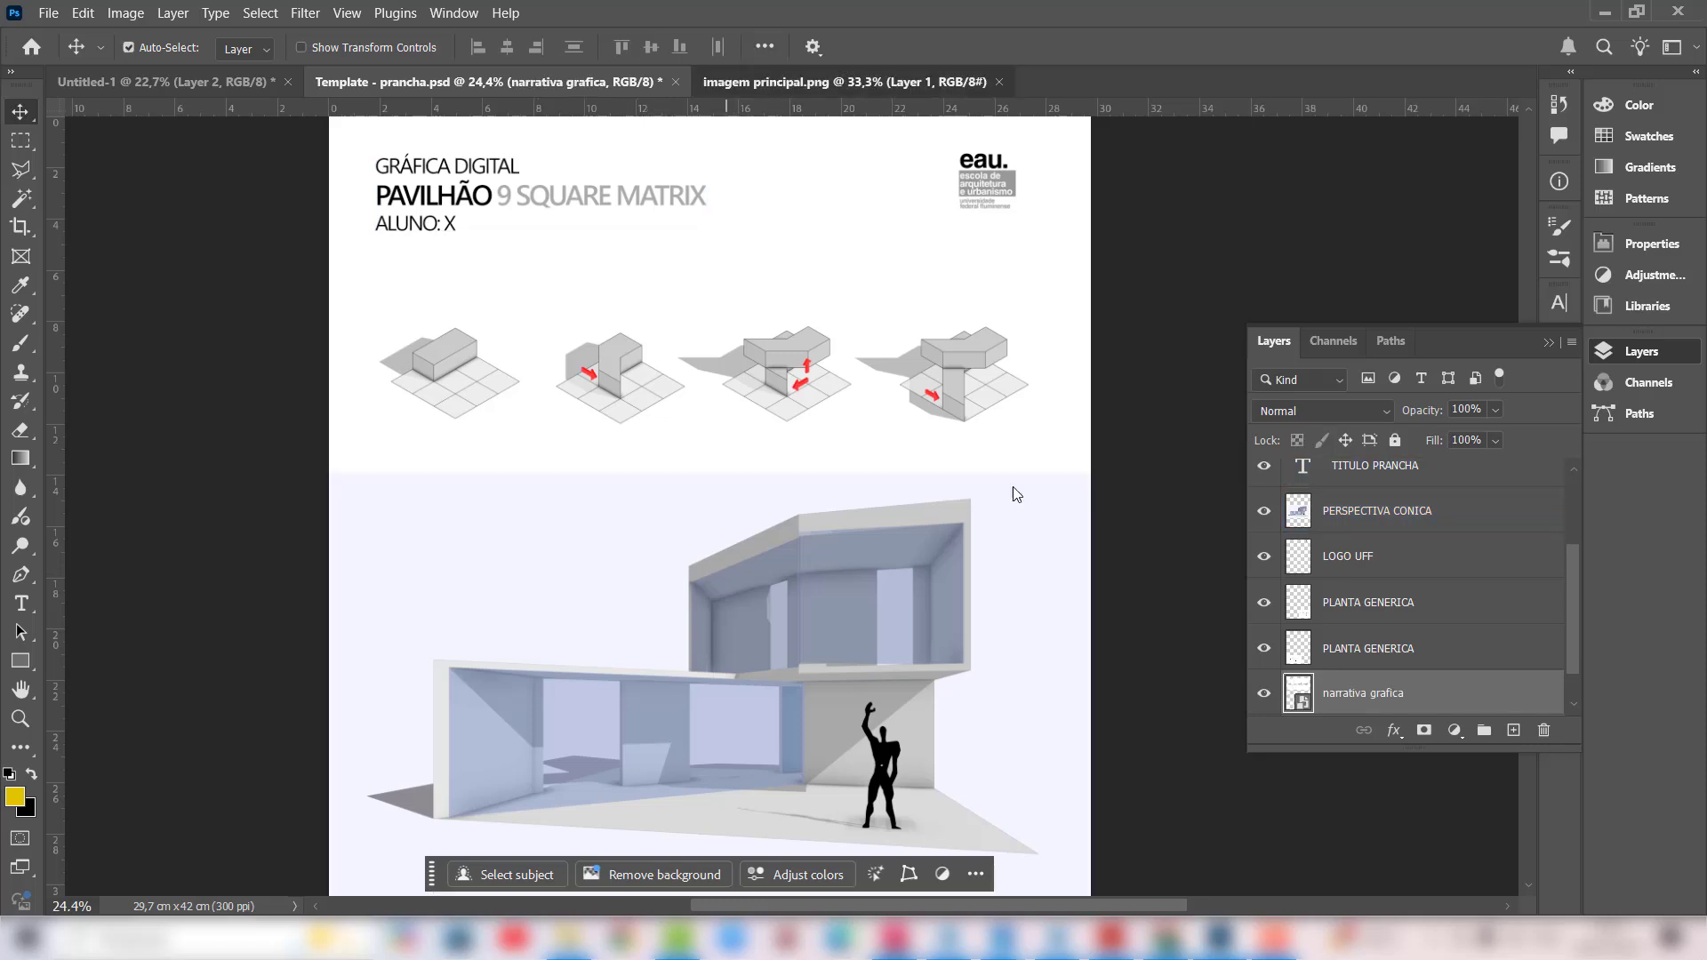
{"action": "key", "text": "ctrl+Tab"}
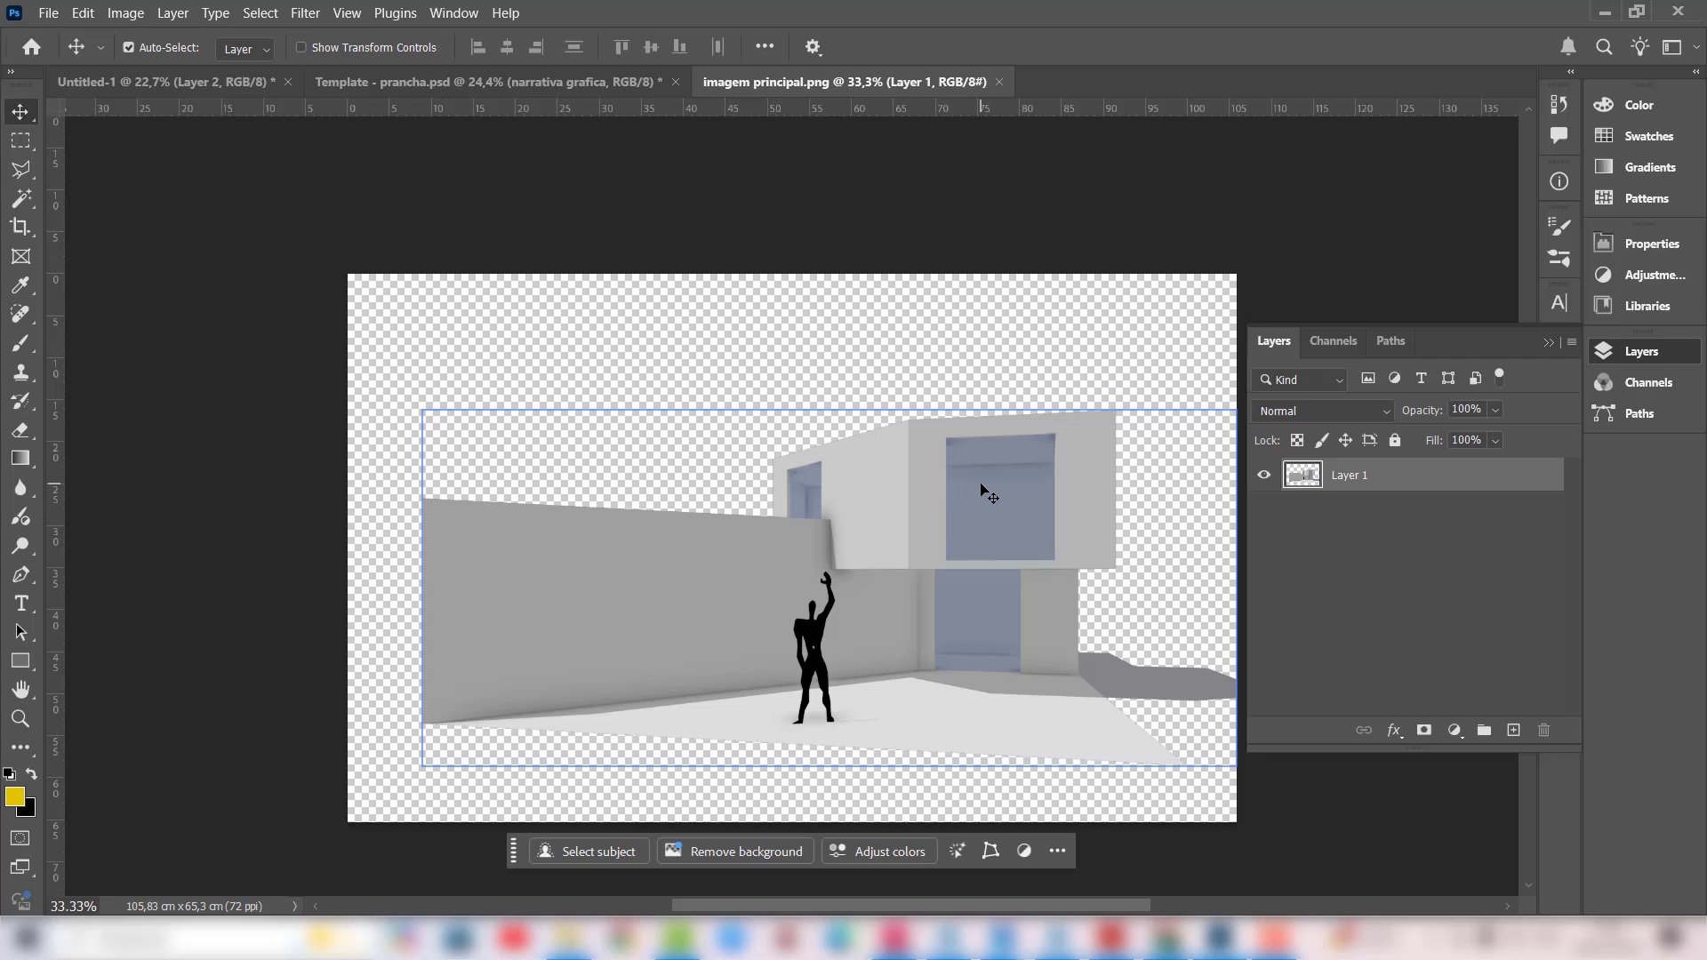
{"action": "left_click_drag", "start_coordinate": [989, 494], "coordinate": [644, 589]}
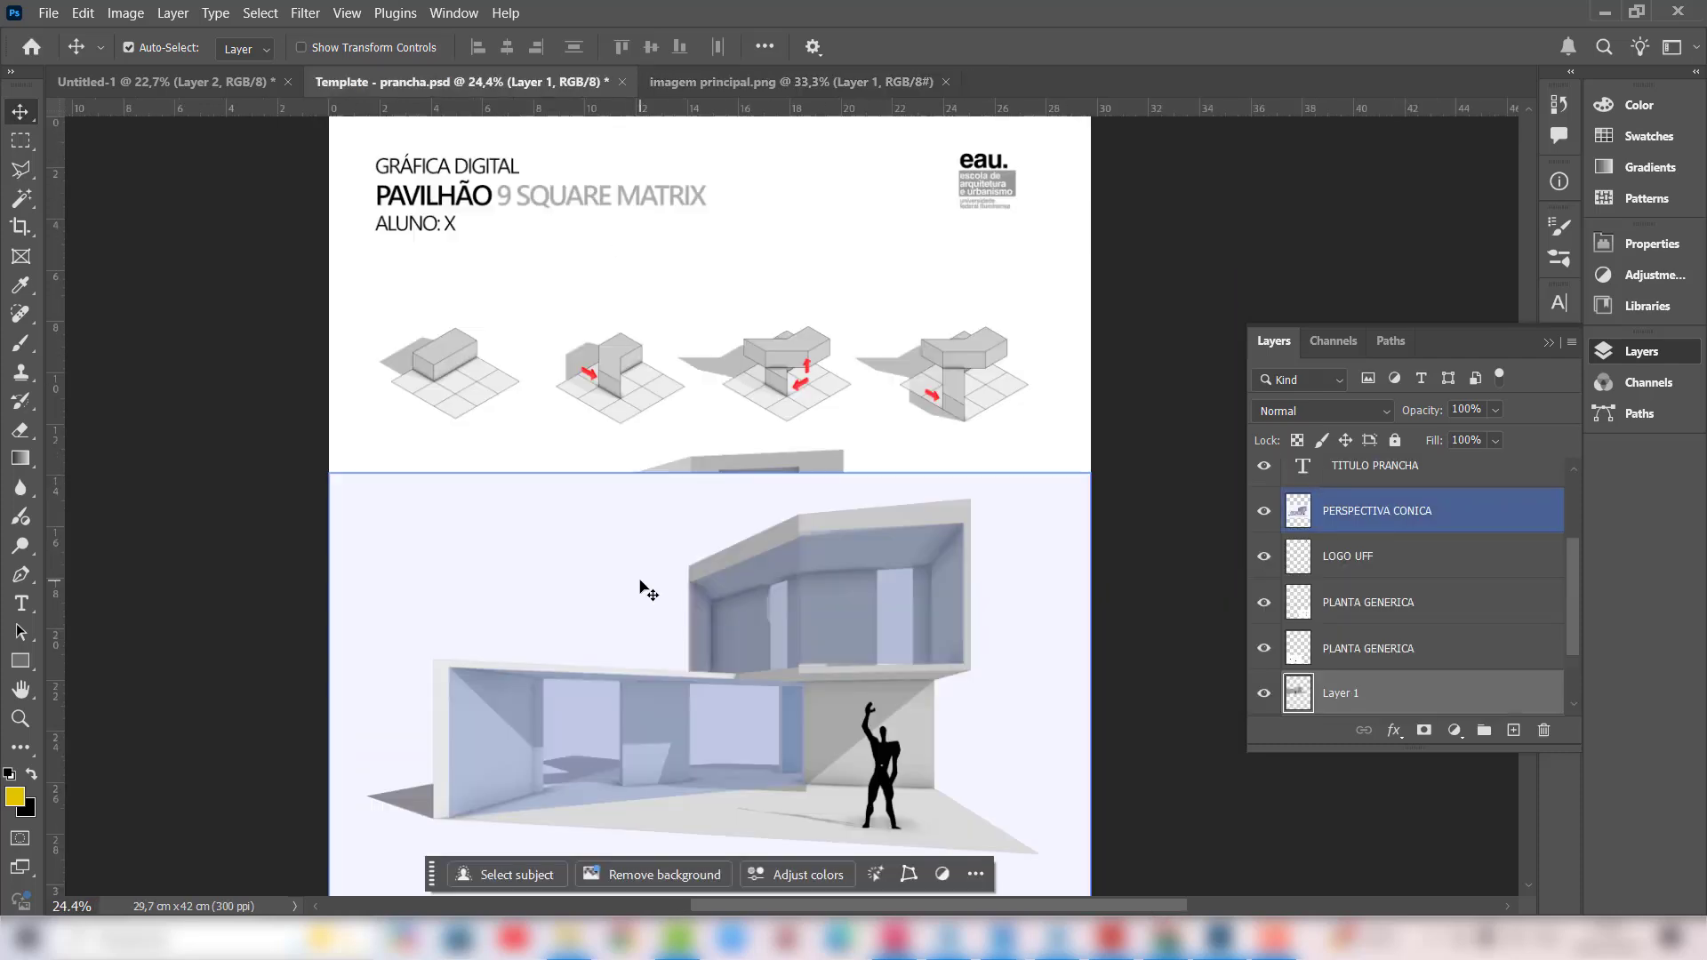
Step: Select the PERSPECTIVA CONICA layer and toggle its visibility to inspect the inserted image beneath it
{"action": "scroll", "coordinate": [915, 525], "scroll_direction": "down", "scroll_amount": 1}
{"action": "left_click", "coordinate": [925, 496]}
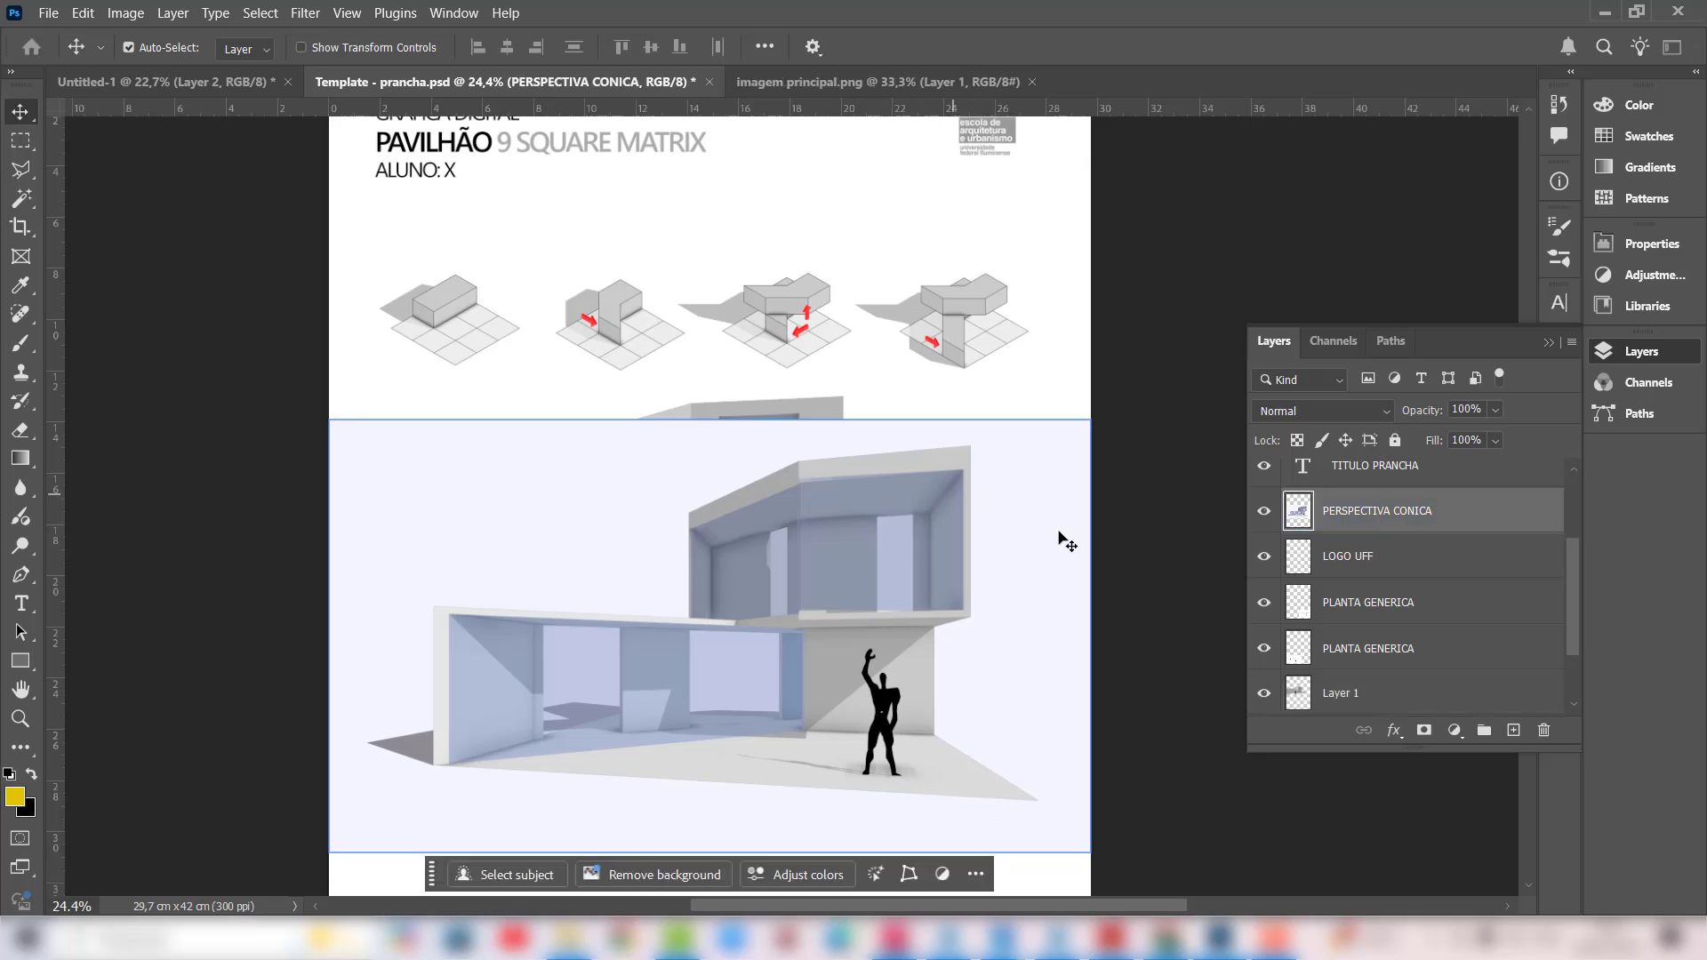
{"action": "left_click", "coordinate": [1265, 513]}
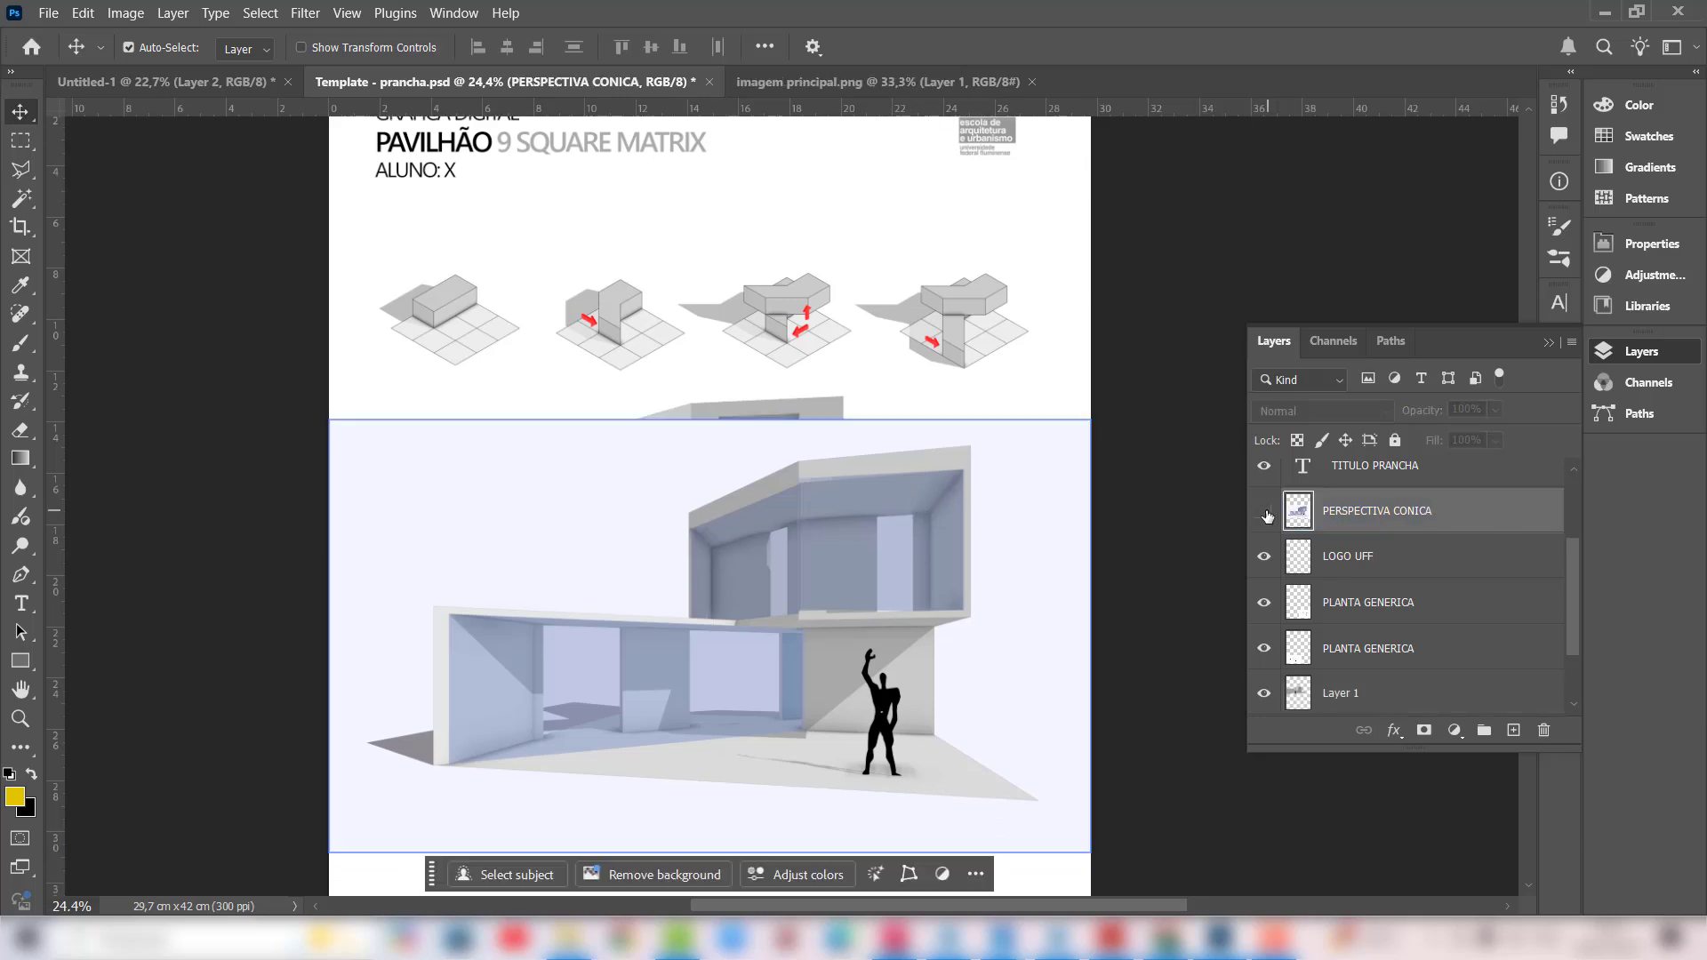
{"action": "left_click", "coordinate": [1265, 513]}
{"action": "left_click", "coordinate": [1264, 513]}
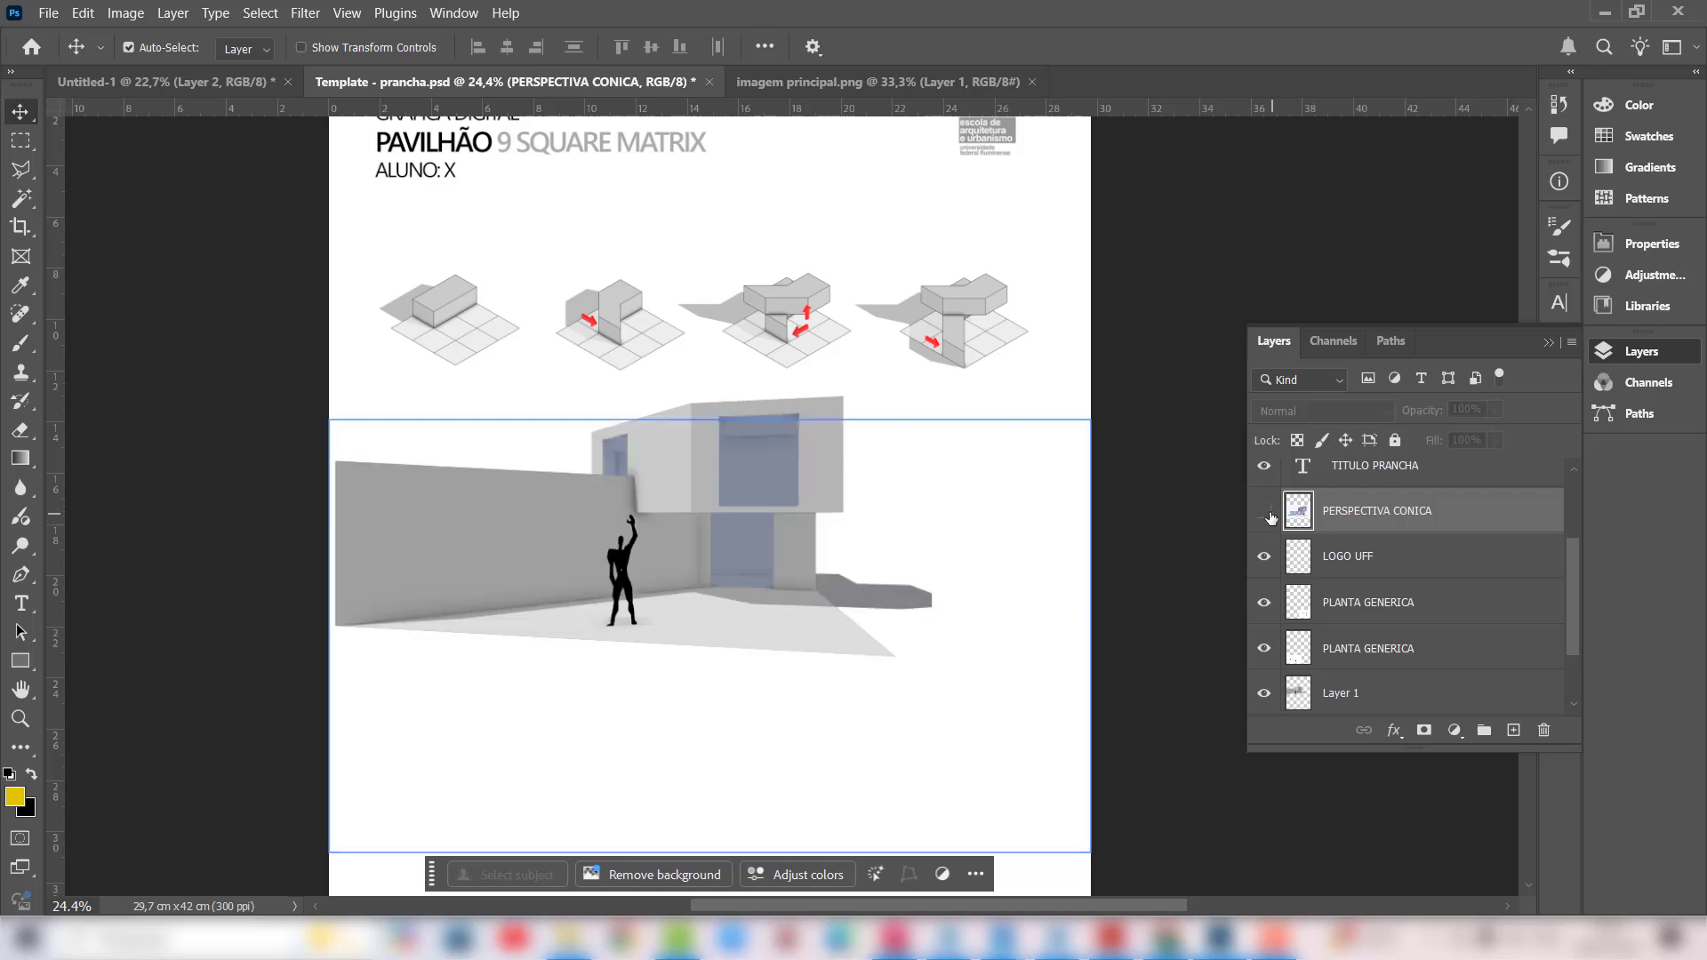
{"action": "left_click", "coordinate": [1264, 513]}
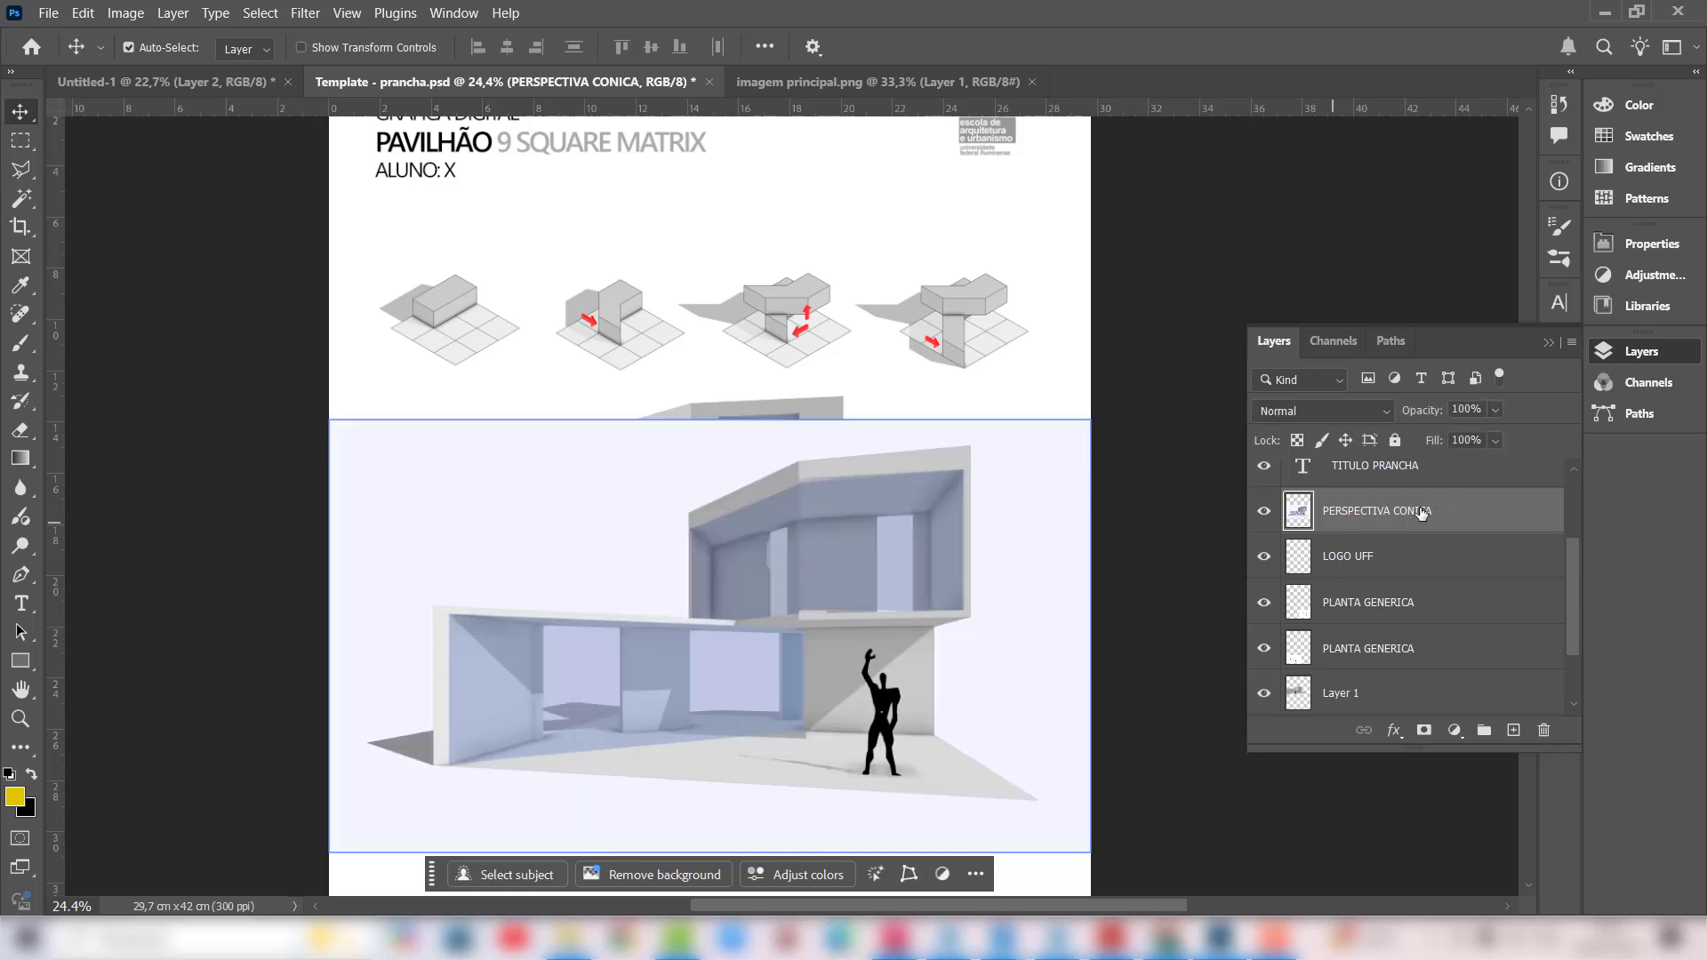
Step: Delete the PERSPECTIVA CONICA layer and move the inserted pavilion image into the space between the diagrams and the floor plans
{"action": "left_click_drag", "start_coordinate": [1422, 513], "coordinate": [1541, 729]}
{"action": "left_click_drag", "start_coordinate": [782, 480], "coordinate": [851, 536]}
{"action": "scroll", "coordinate": [792, 477], "scroll_direction": "down", "scroll_amount": 5}
{"action": "left_click_drag", "start_coordinate": [788, 399], "coordinate": [772, 462]}
{"action": "scroll", "coordinate": [915, 522], "scroll_direction": "up", "scroll_amount": 2}
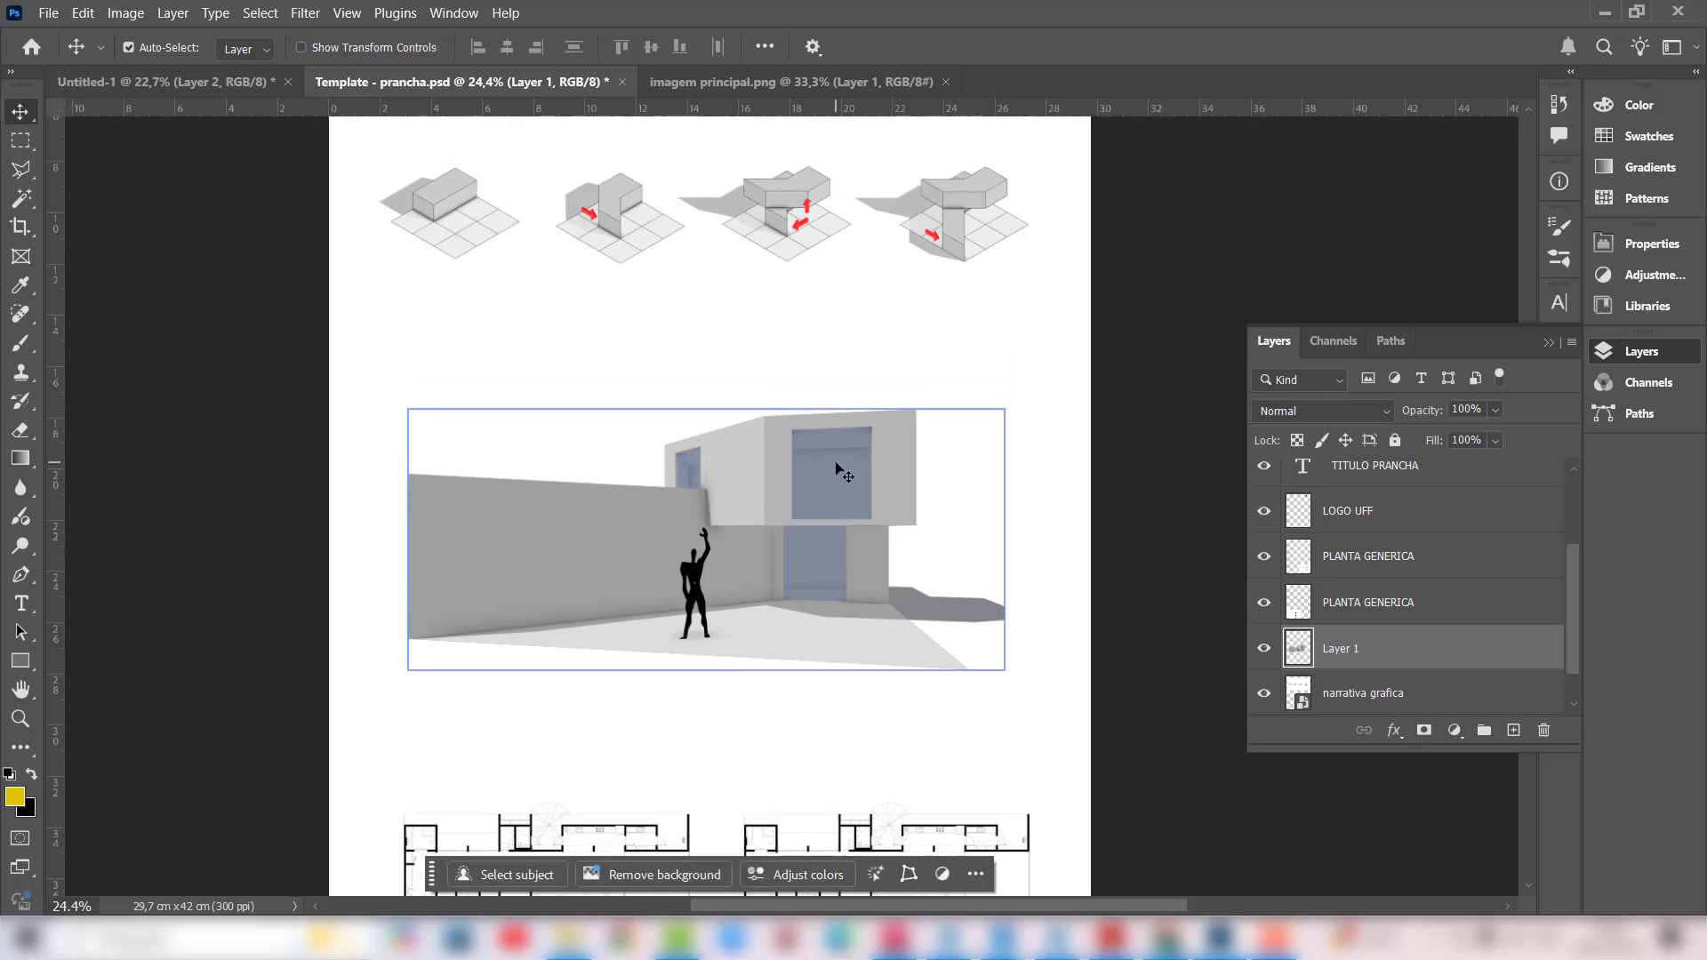
{"action": "scroll", "coordinate": [840, 472], "scroll_direction": "up", "scroll_amount": 1}
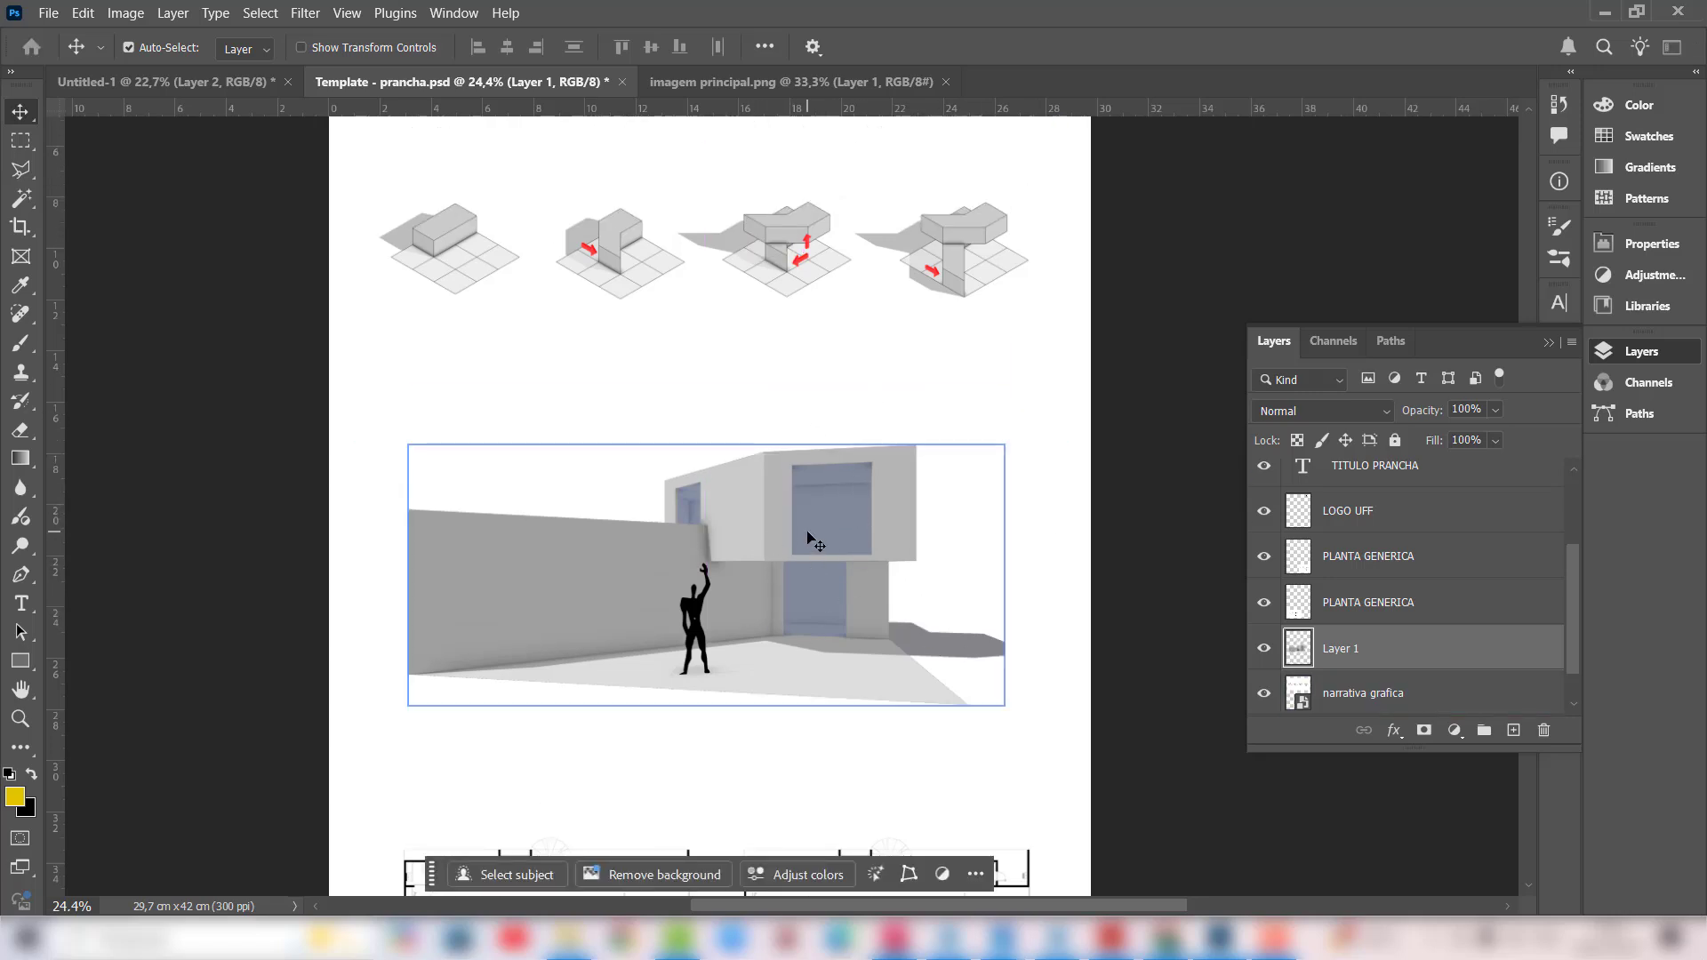
Step: Free-transform the pavilion image on Layer 1, enlarging it to about 116% so it spans most of the board's width
{"action": "key", "text": "ctrl+t"}
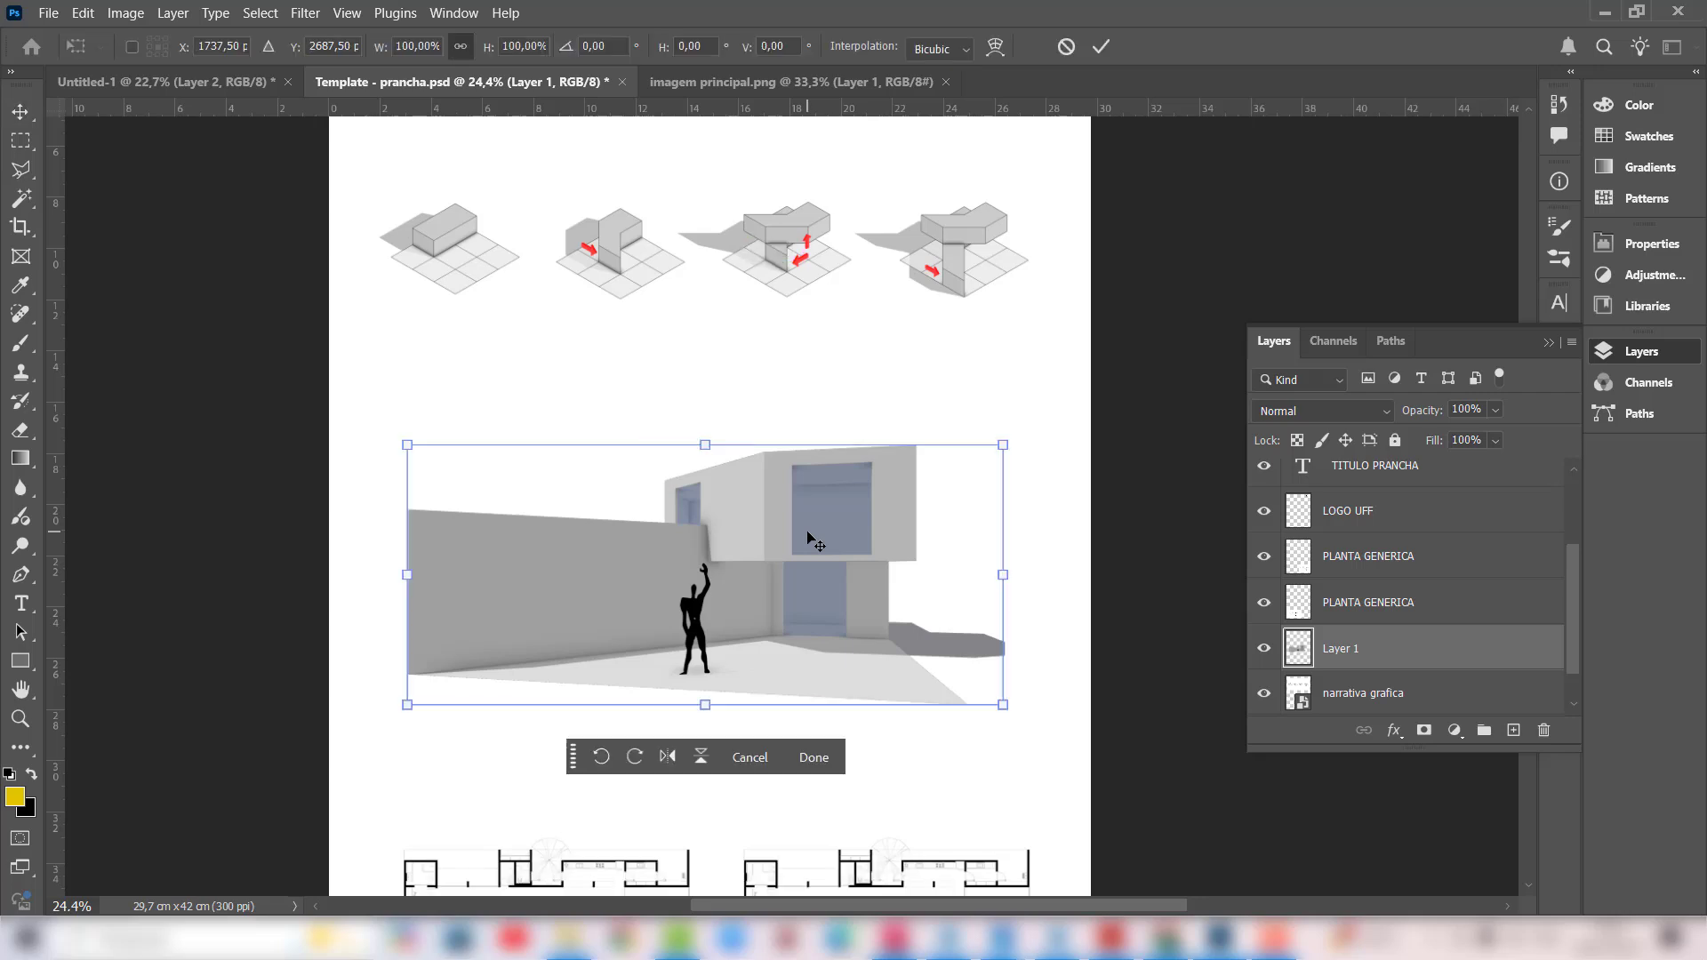
{"action": "left_click_drag", "start_coordinate": [1007, 444], "coordinate": [1052, 424]}
{"action": "left_click_drag", "start_coordinate": [410, 708], "coordinate": [345, 733]}
{"action": "left_click_drag", "start_coordinate": [1054, 425], "coordinate": [1081, 407]}
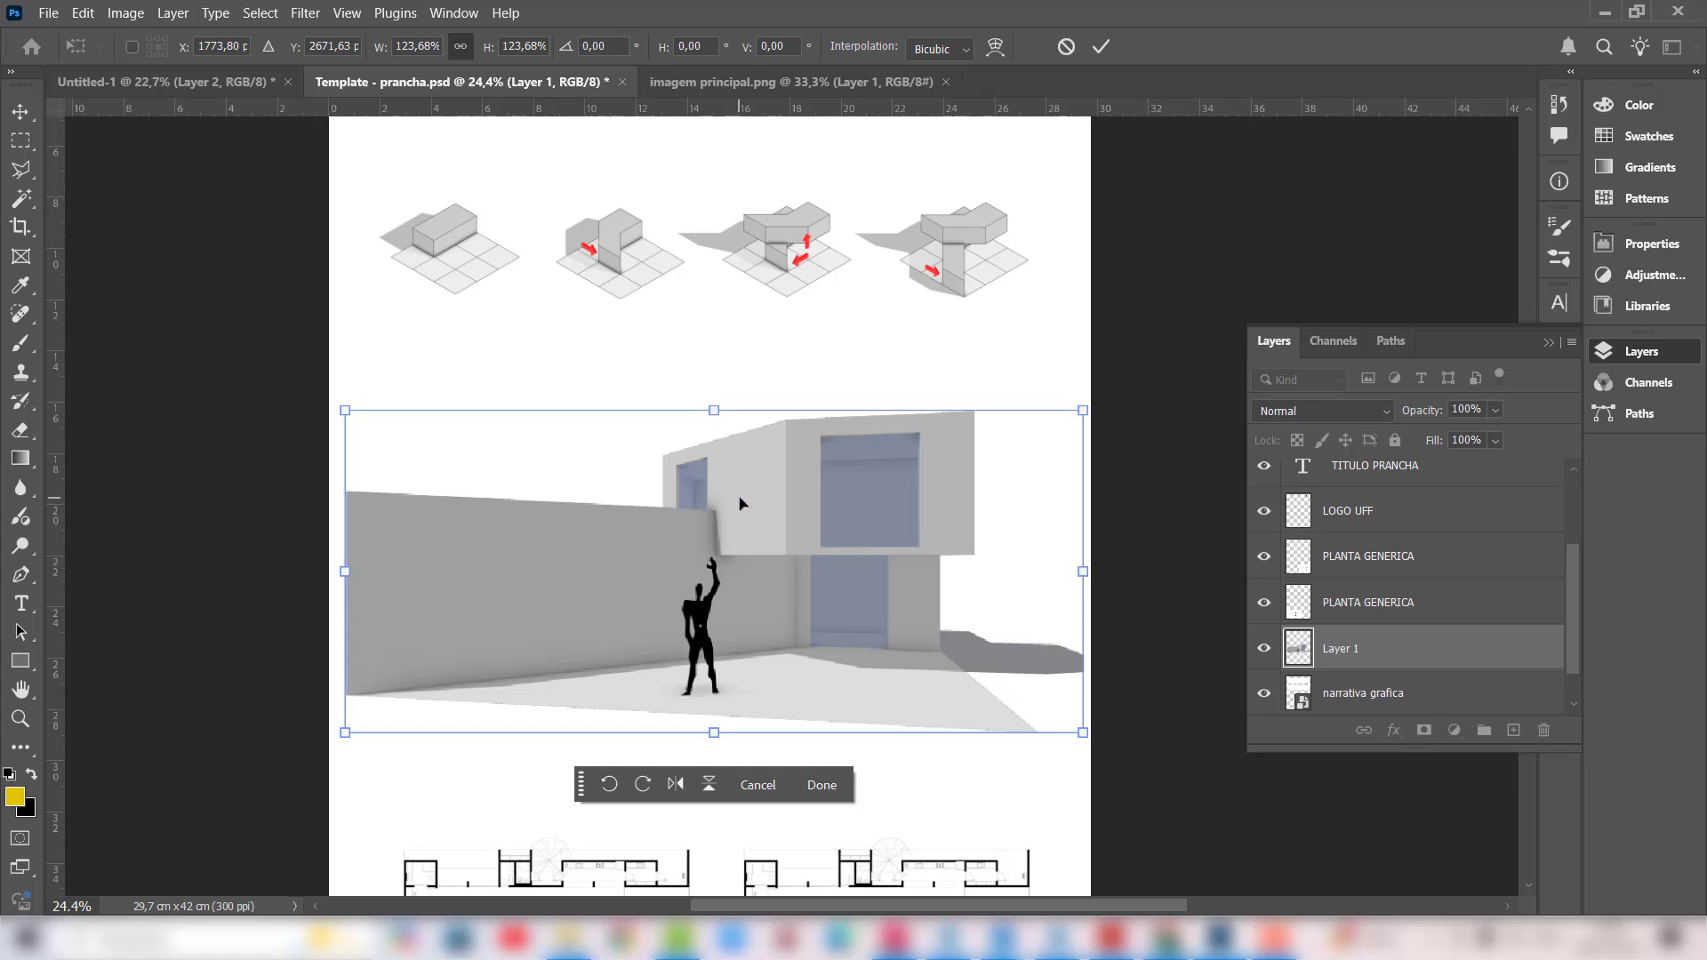
{"action": "left_click_drag", "start_coordinate": [742, 503], "coordinate": [741, 488]}
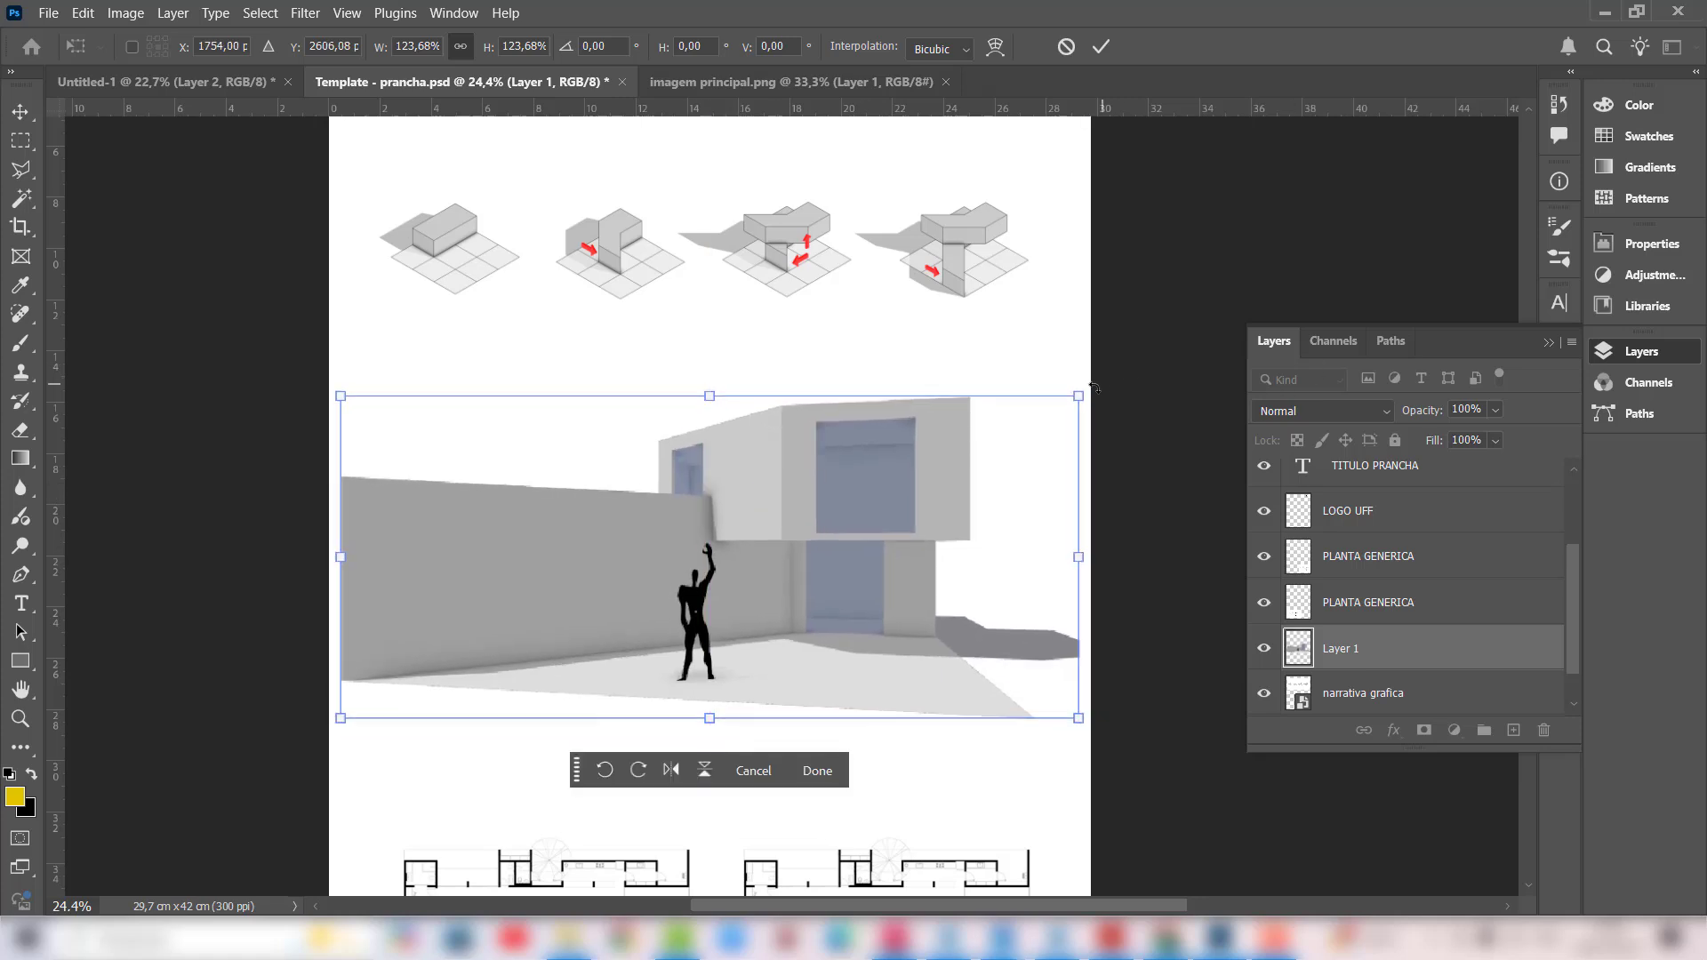
{"action": "left_click_drag", "start_coordinate": [1080, 394], "coordinate": [1084, 393]}
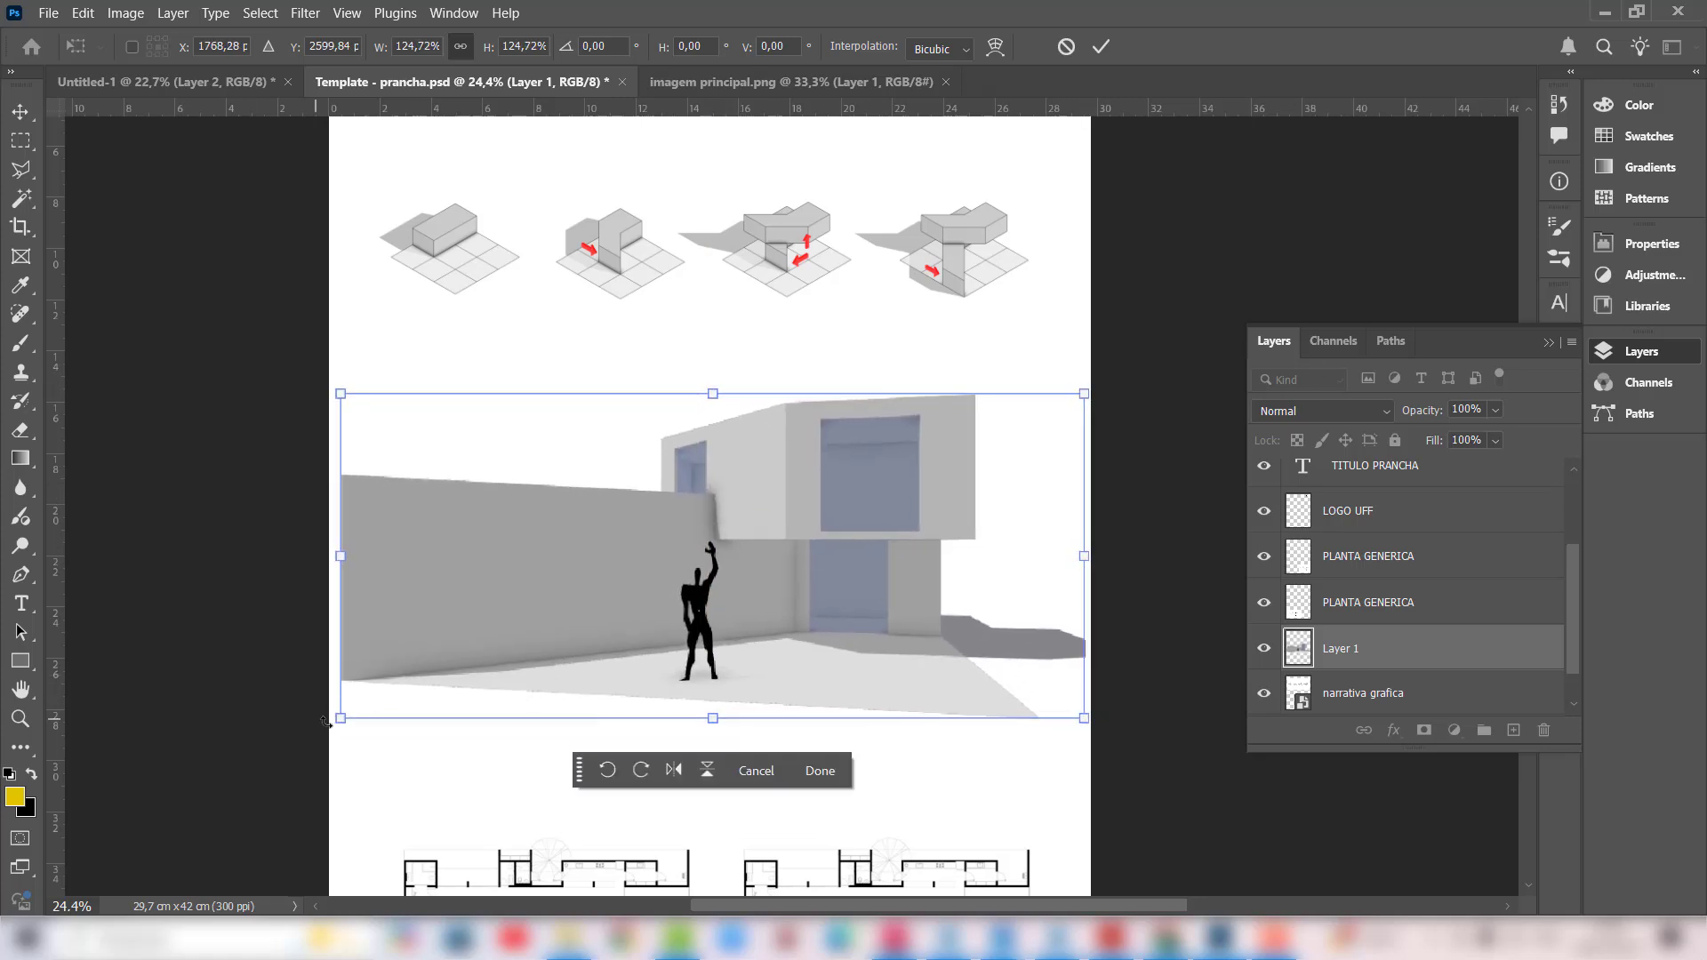
{"action": "left_click_drag", "start_coordinate": [339, 723], "coordinate": [358, 711]}
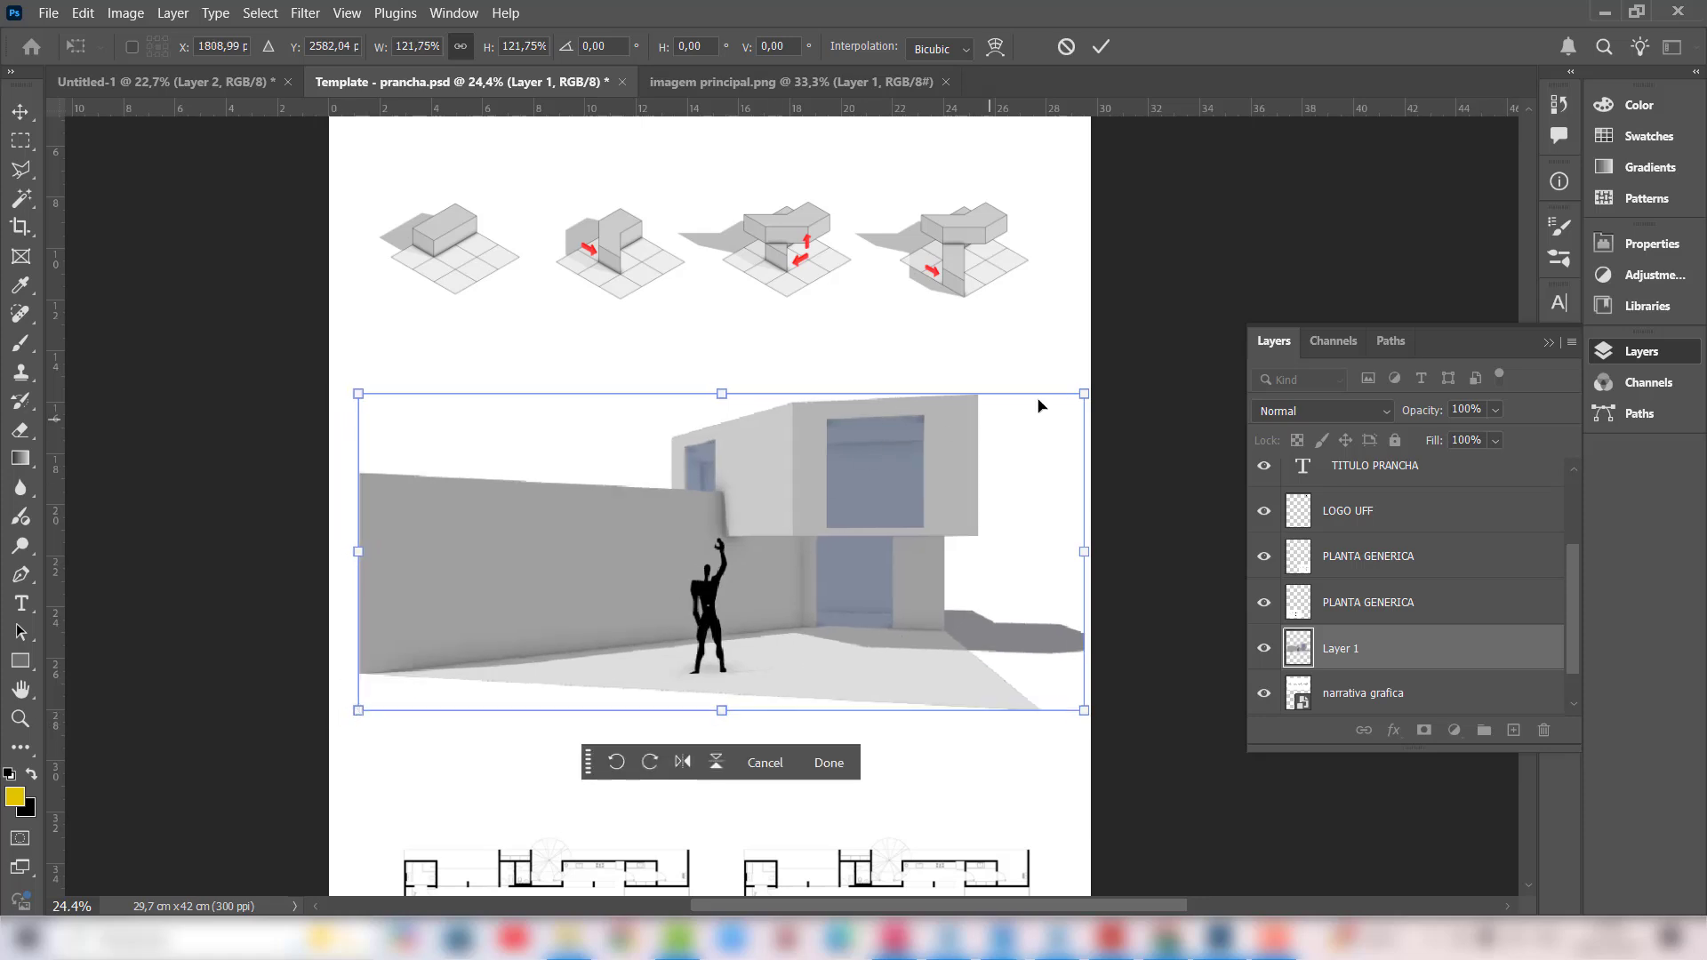
{"action": "left_click_drag", "start_coordinate": [1084, 393], "coordinate": [1050, 408]}
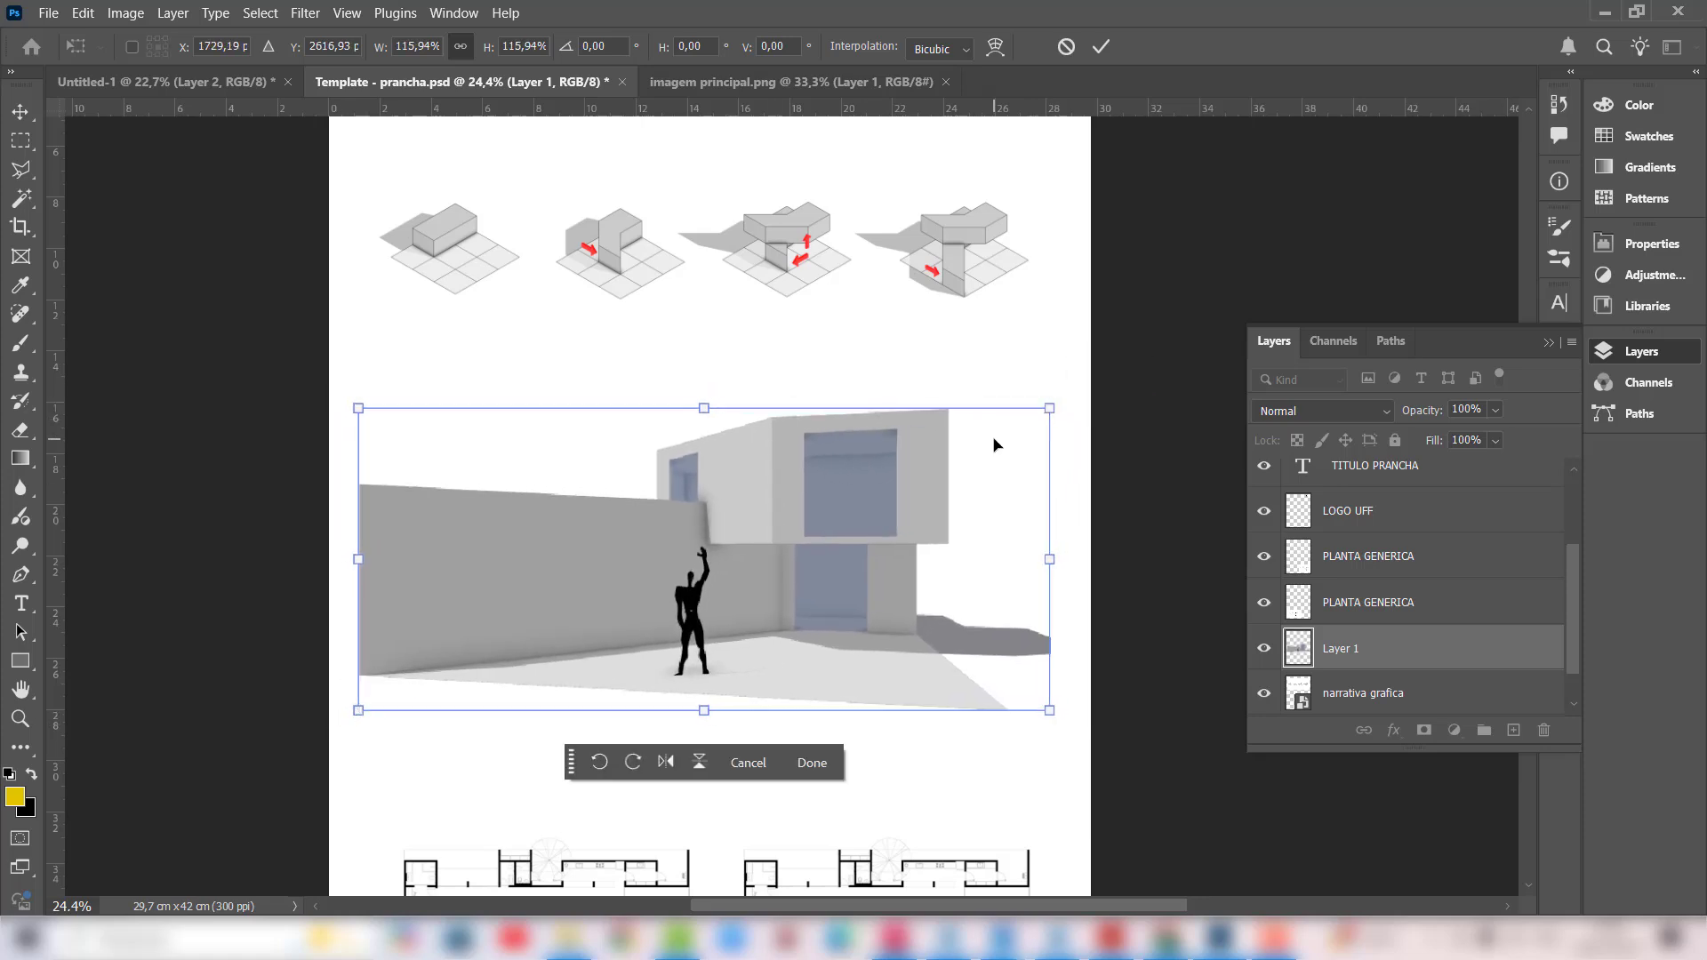
{"action": "left_click_drag", "start_coordinate": [947, 502], "coordinate": [947, 502]}
{"action": "key", "text": "Return"}
Step: Delete the narrativa grafica layer that holds the old row of diagrams above the pavilion image
{"action": "left_click", "coordinate": [956, 511]}
{"action": "scroll", "coordinate": [956, 512], "scroll_direction": "up", "scroll_amount": 1}
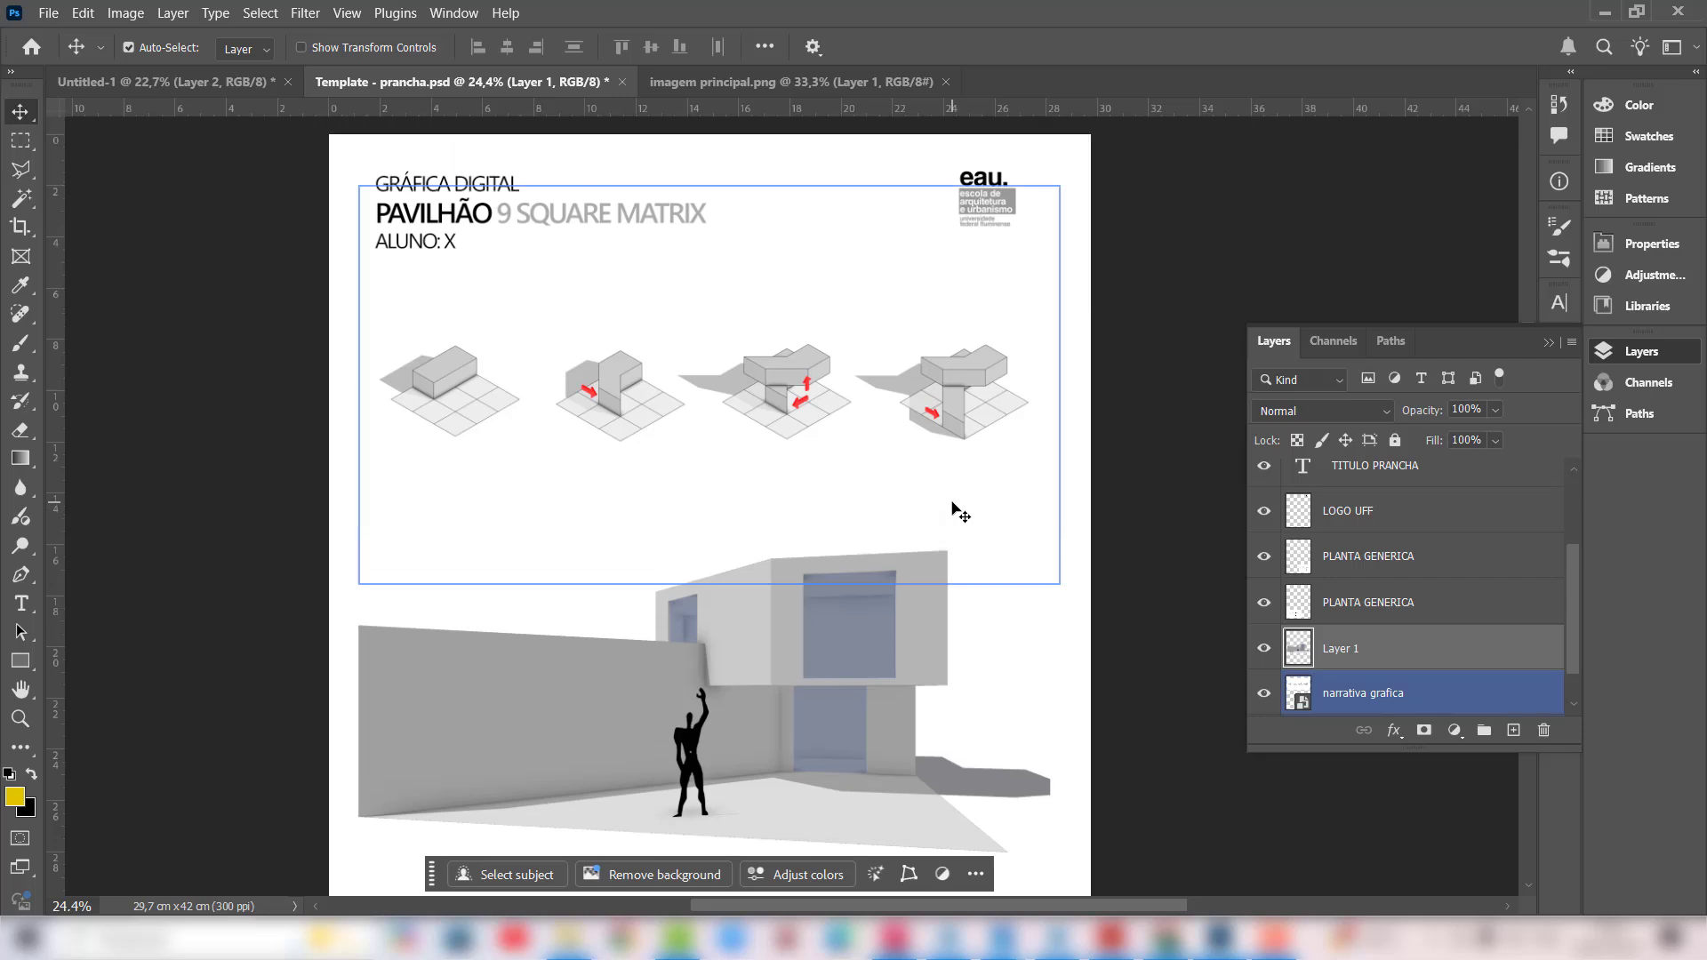
{"action": "scroll", "coordinate": [811, 543], "scroll_direction": "down", "scroll_amount": 2}
{"action": "left_click_drag", "start_coordinate": [811, 544], "coordinate": [819, 530]}
{"action": "scroll", "coordinate": [819, 445], "scroll_direction": "up", "scroll_amount": 1}
{"action": "left_click", "coordinate": [820, 340]}
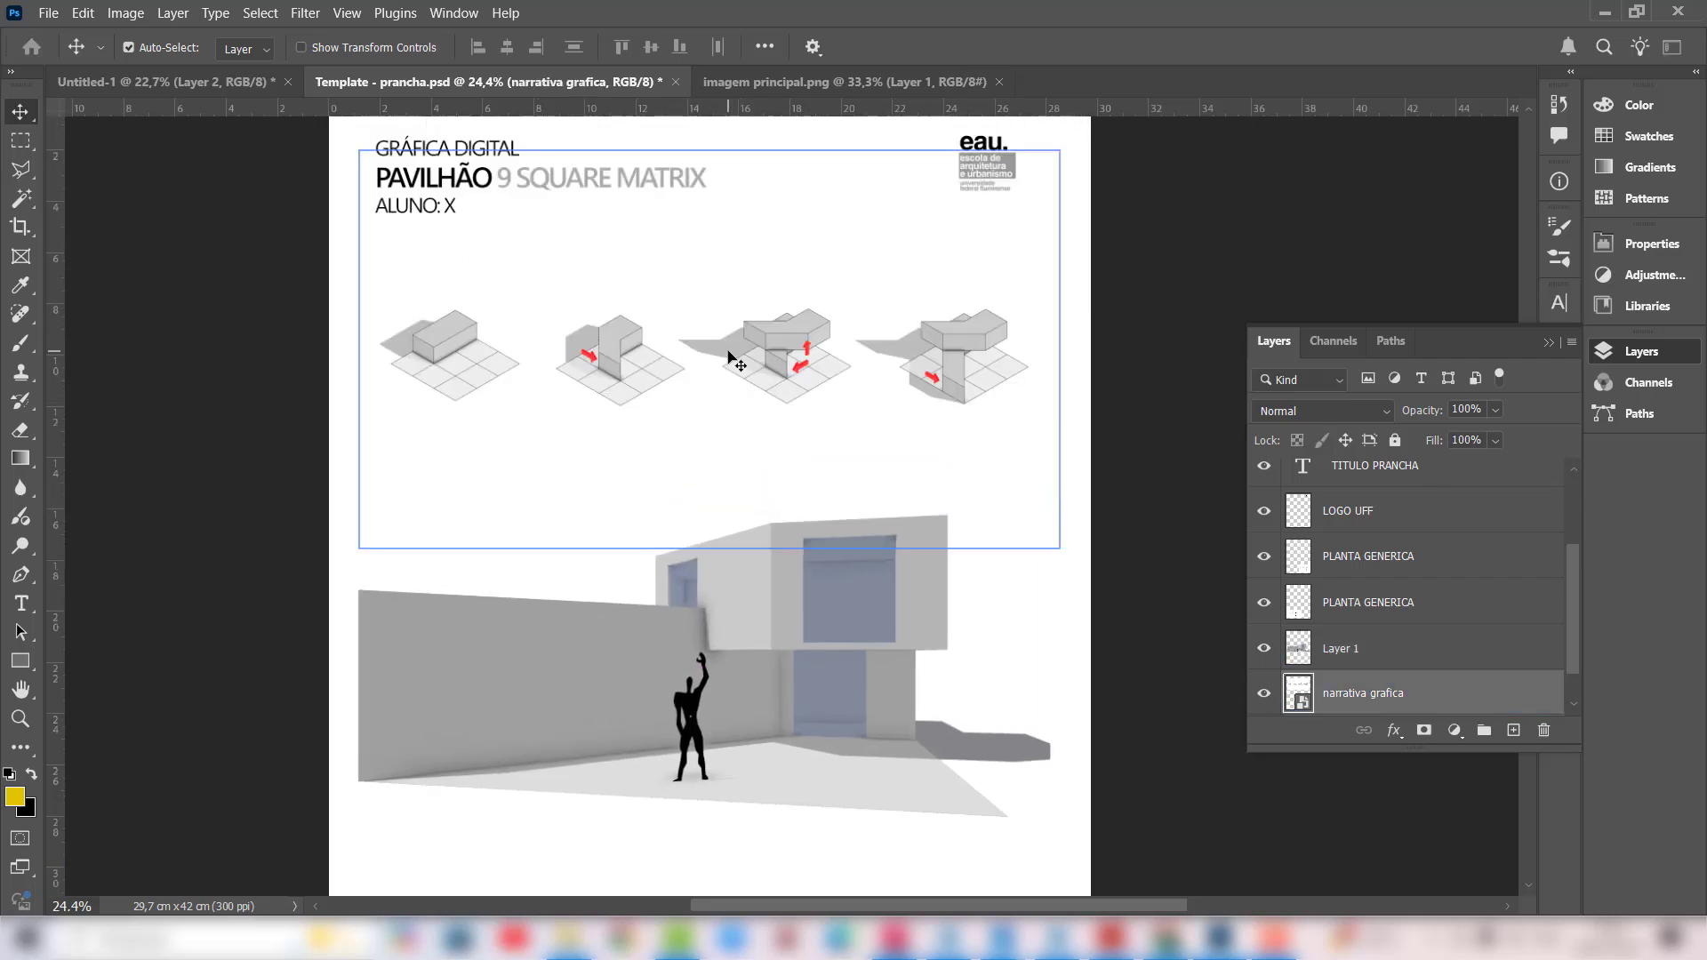
{"action": "left_click", "coordinate": [1543, 732]}
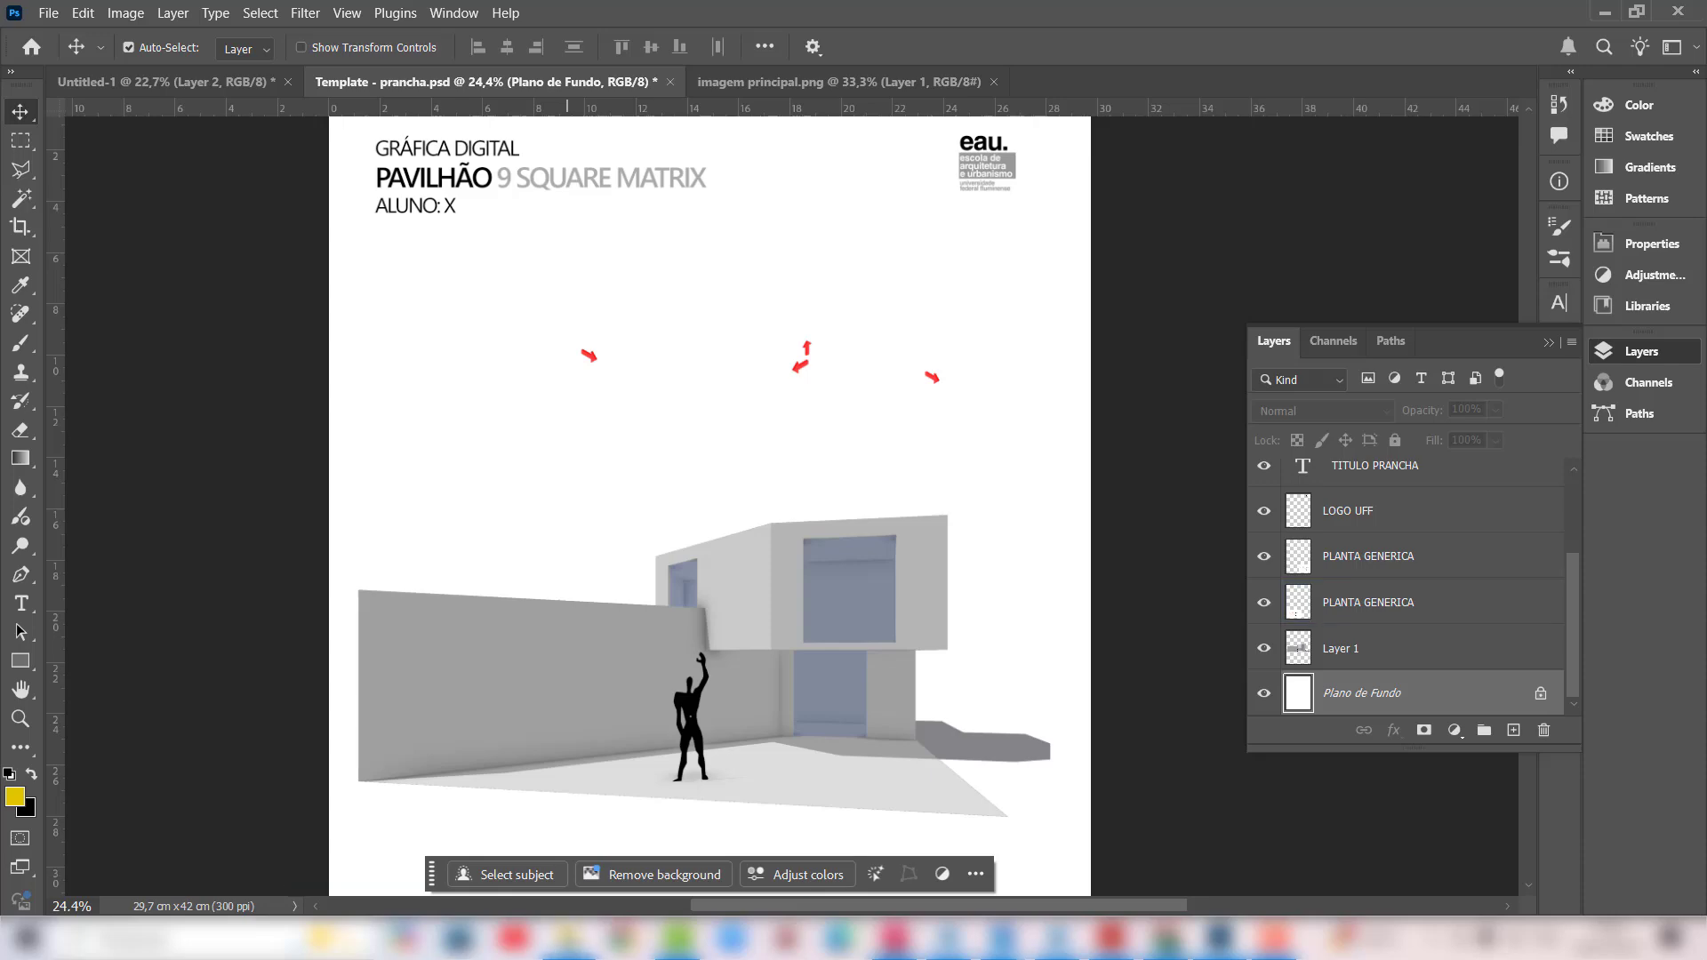
Step: Place the diagramas PNG from the 2025.02 folder into the board, above the pavilion image
{"action": "left_click", "coordinate": [569, 940]}
{"action": "left_click_drag", "start_coordinate": [1073, 134], "coordinate": [1123, 356]}
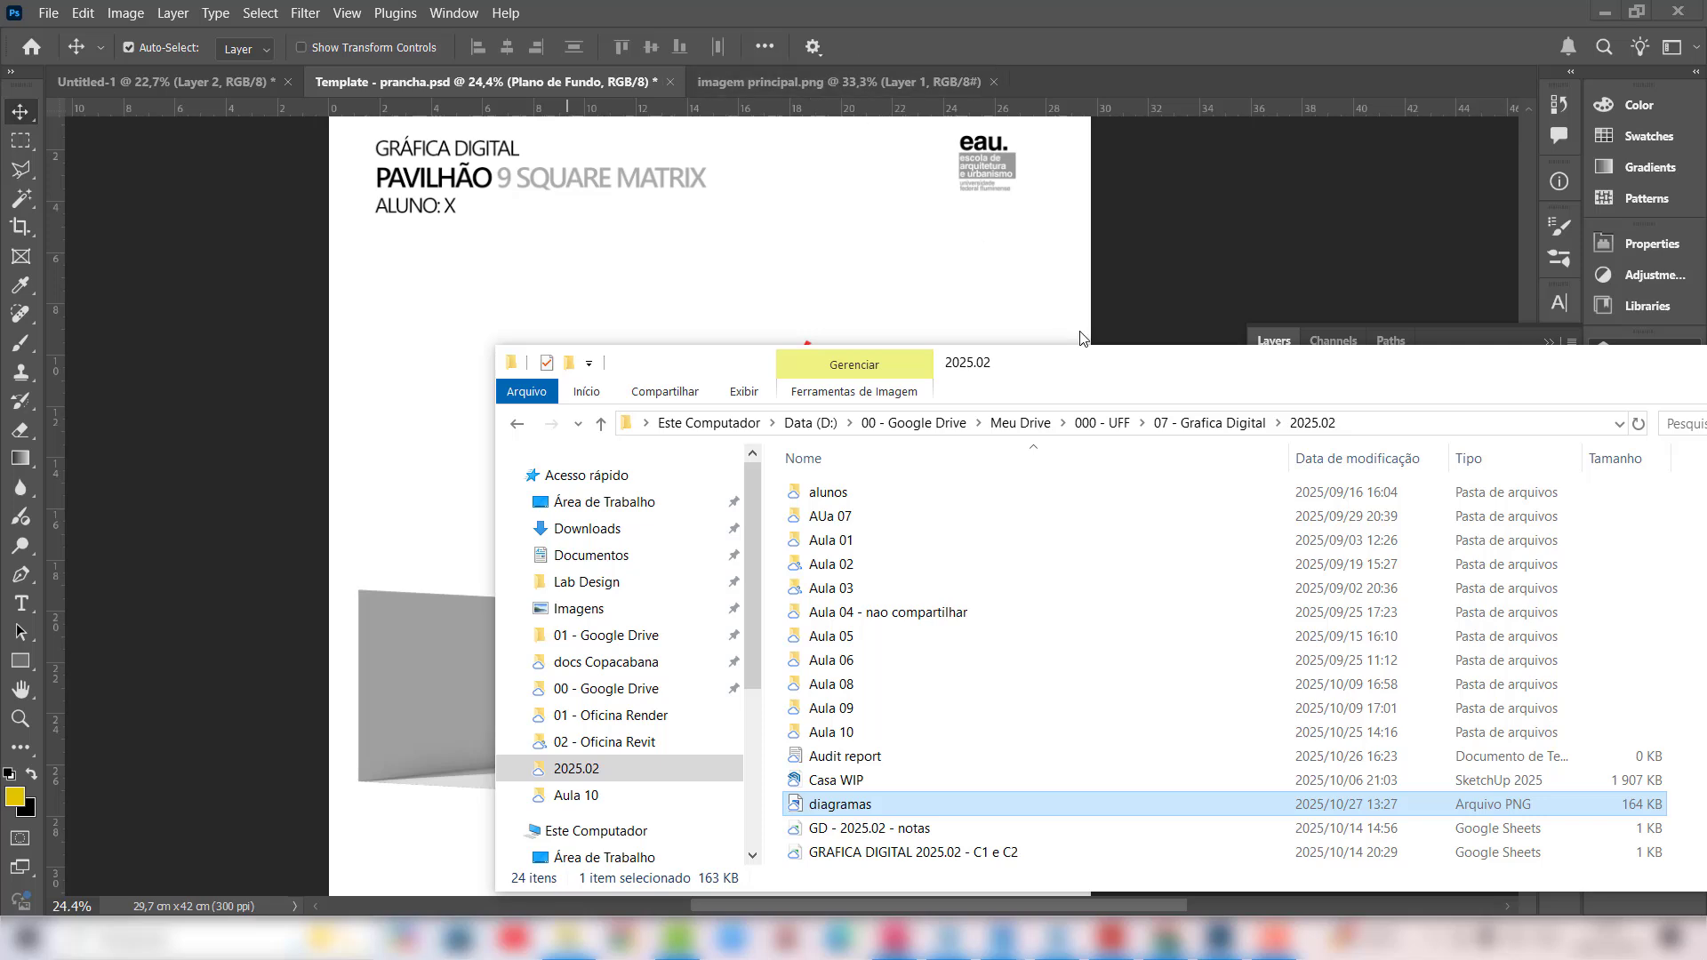
{"action": "left_click_drag", "start_coordinate": [1103, 330], "coordinate": [1103, 263]}
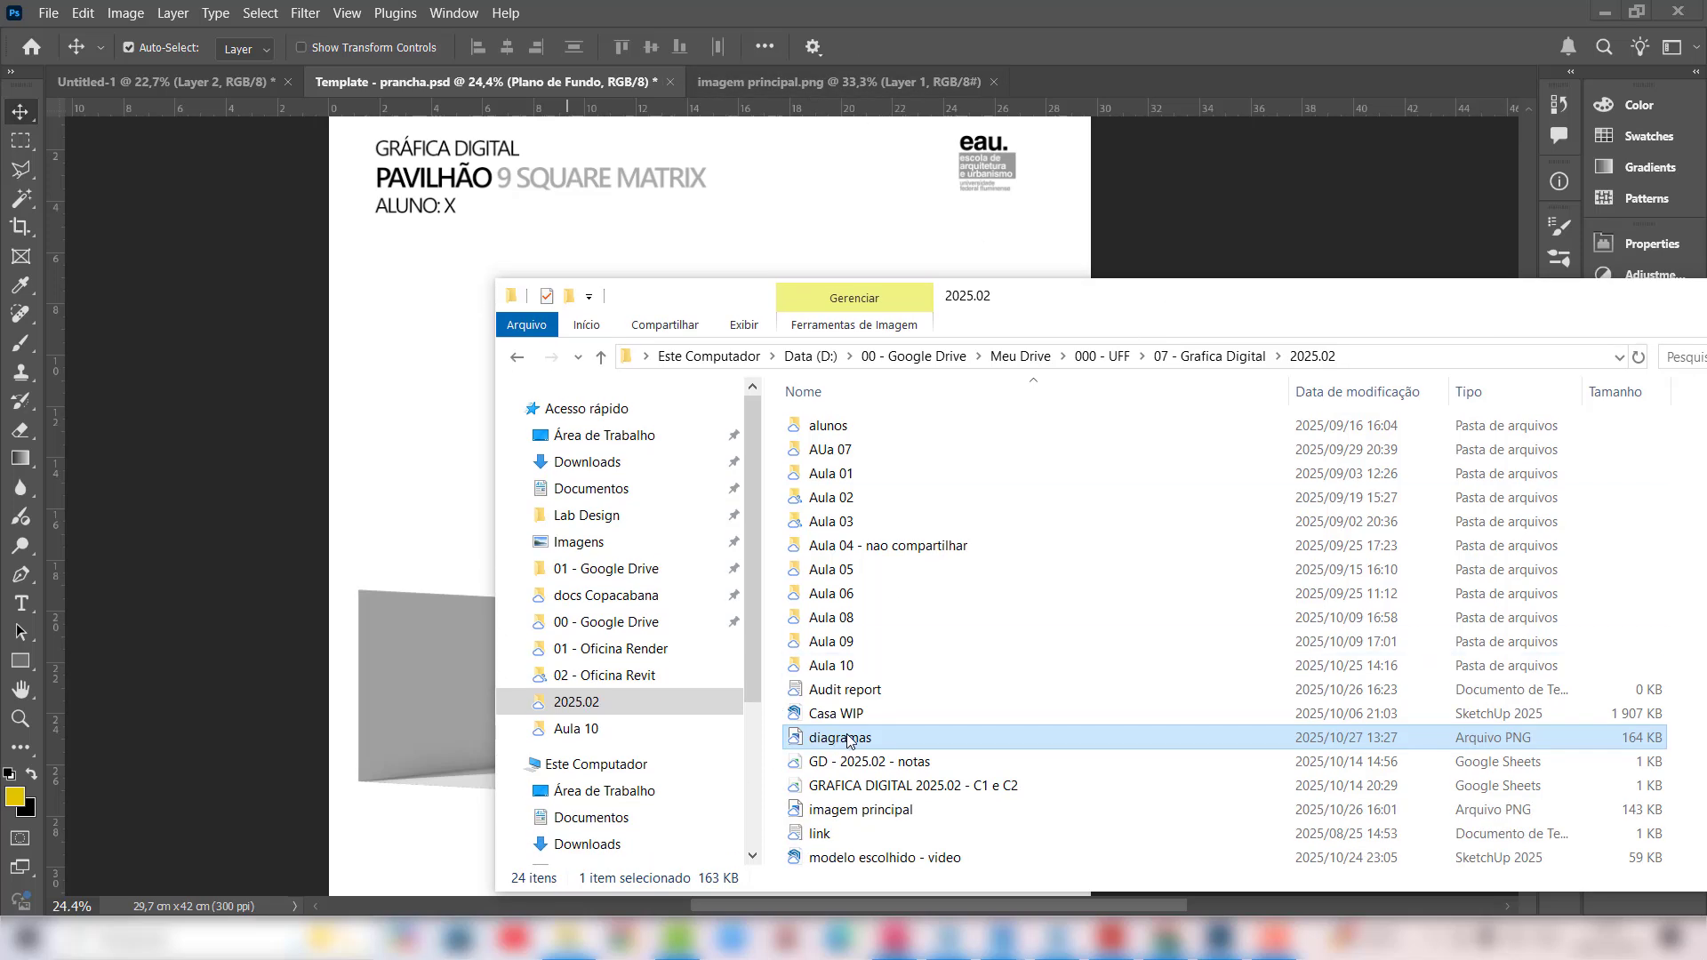
{"action": "left_click_drag", "start_coordinate": [847, 737], "coordinate": [470, 480]}
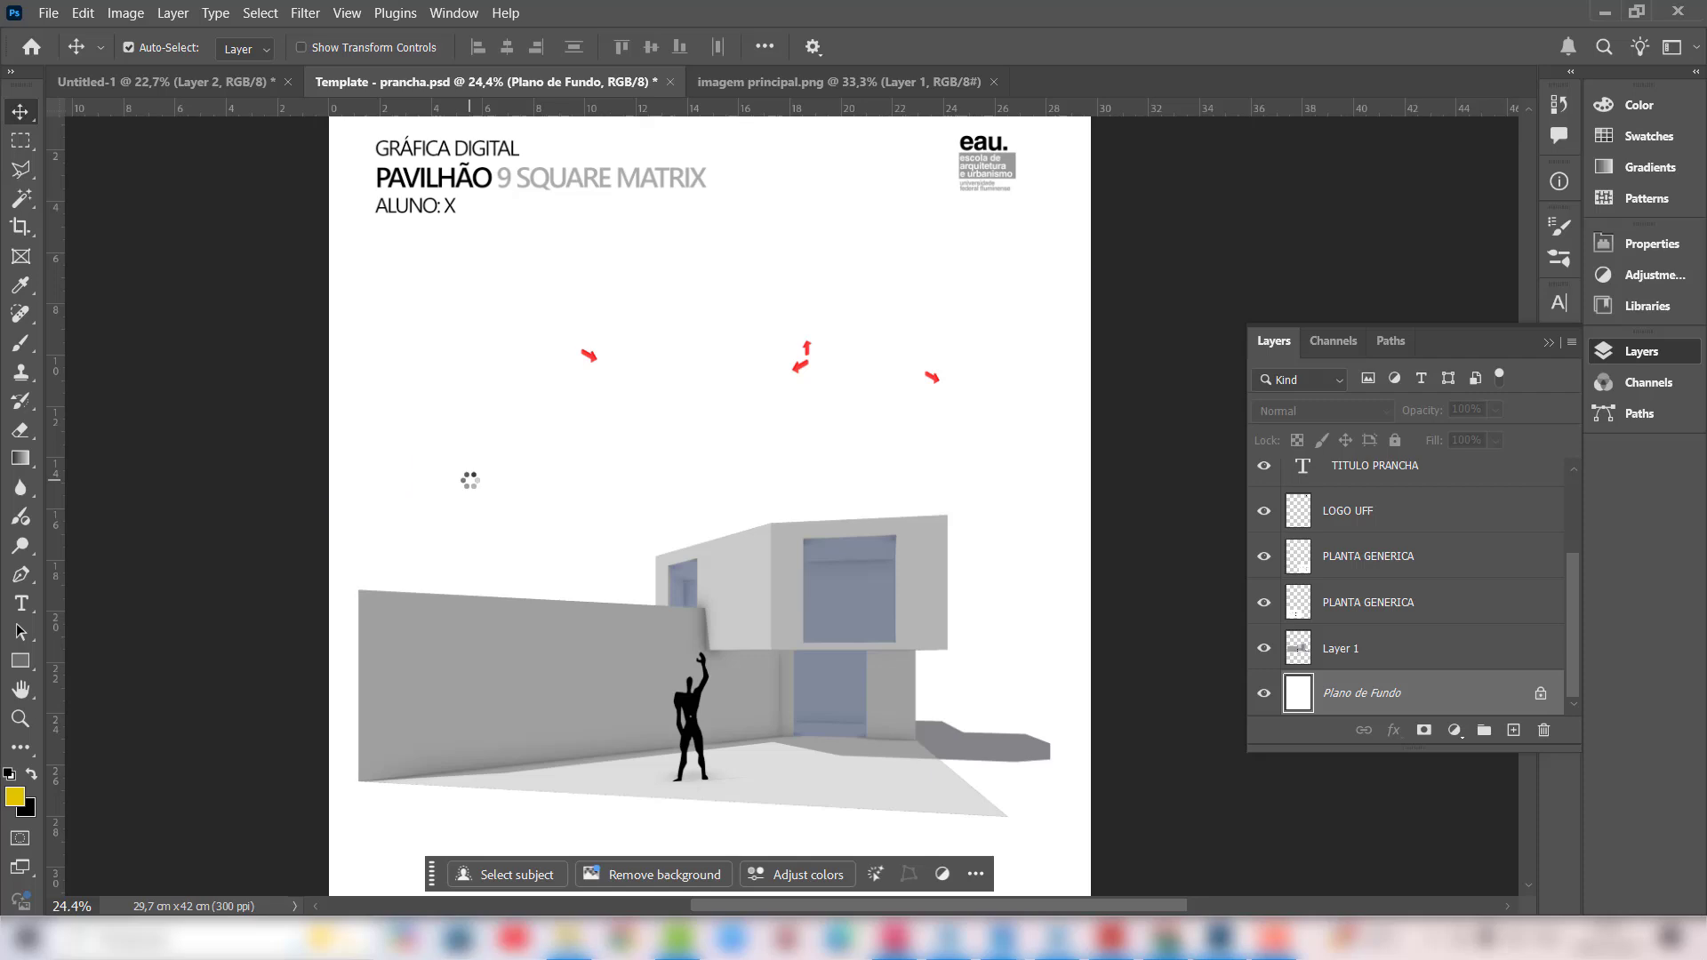
{"action": "left_click_drag", "start_coordinate": [708, 435], "coordinate": [713, 337]}
{"action": "key", "text": "Return"}
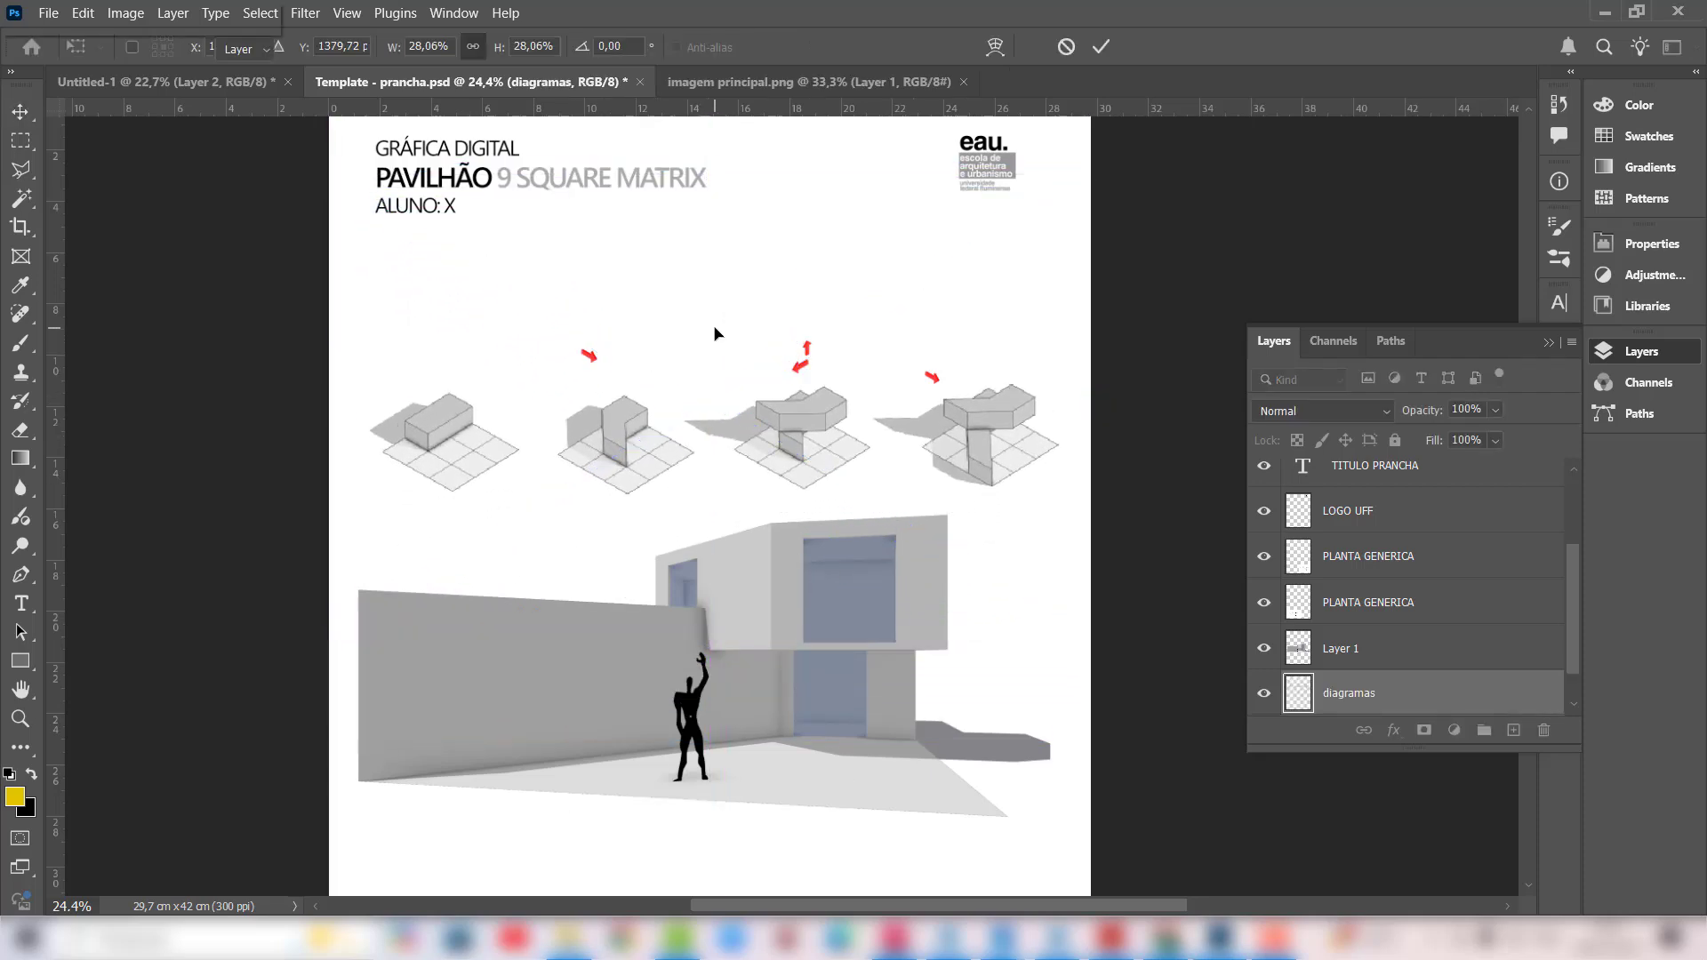
Step: Test the diagramas layer at 10% opacity, restore it to 100%, and align the diagrams with the red arrows
{"action": "key", "text": "1"}
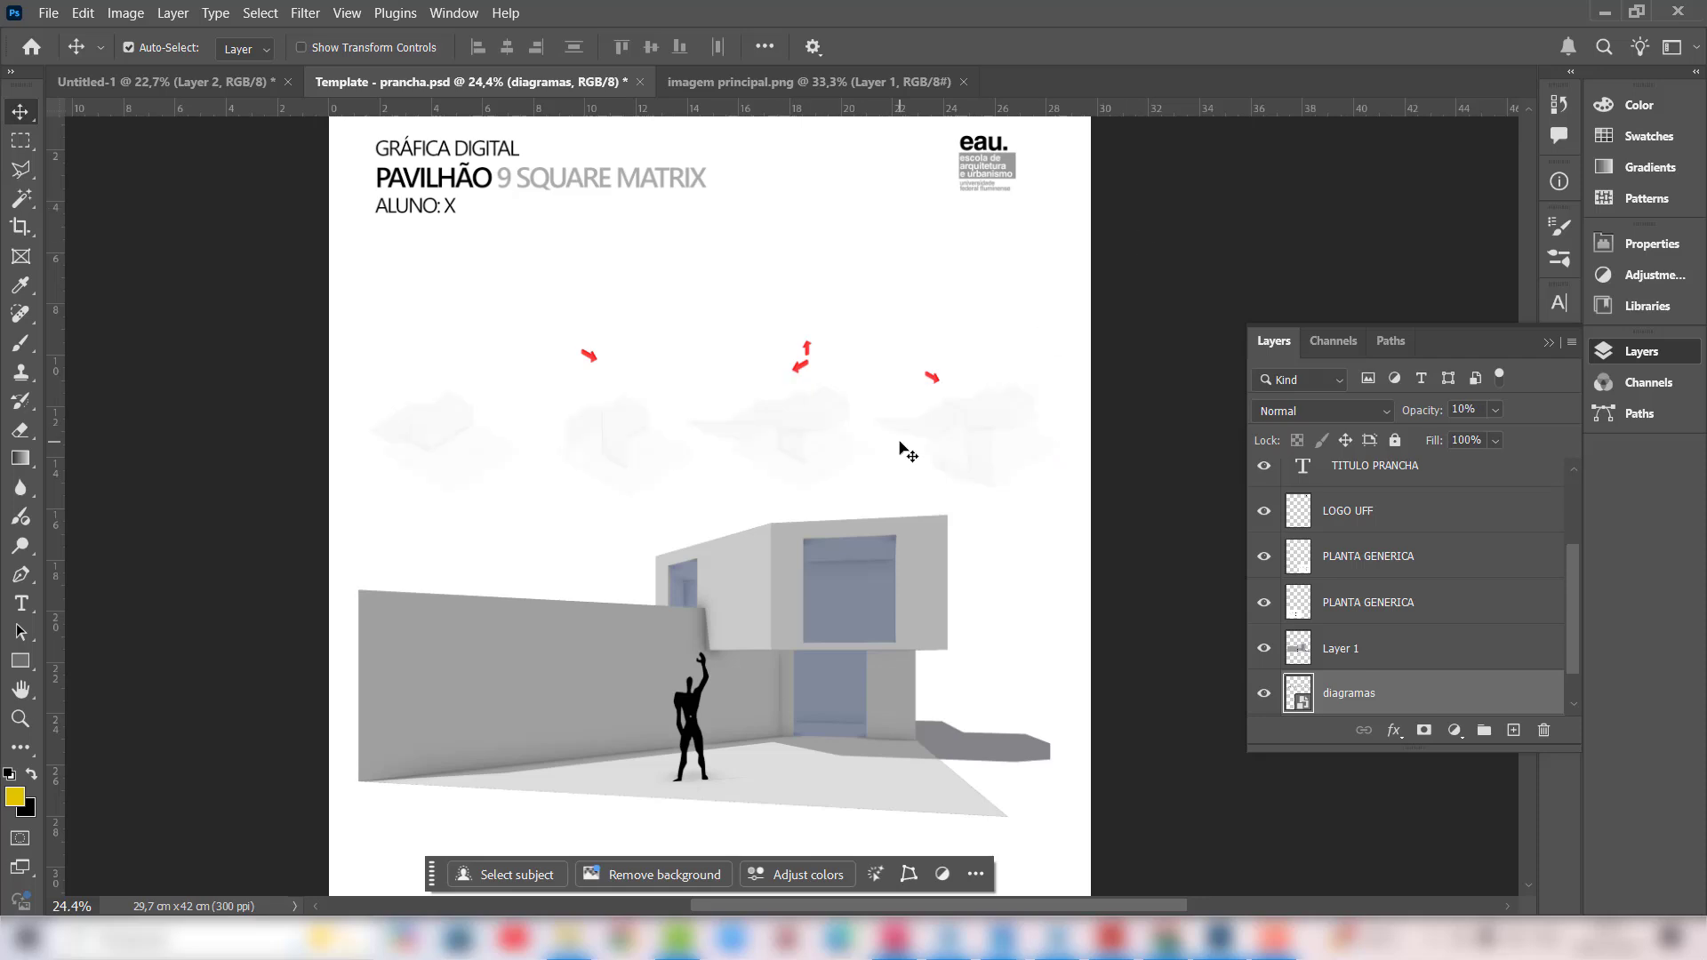
{"action": "key", "text": "0"}
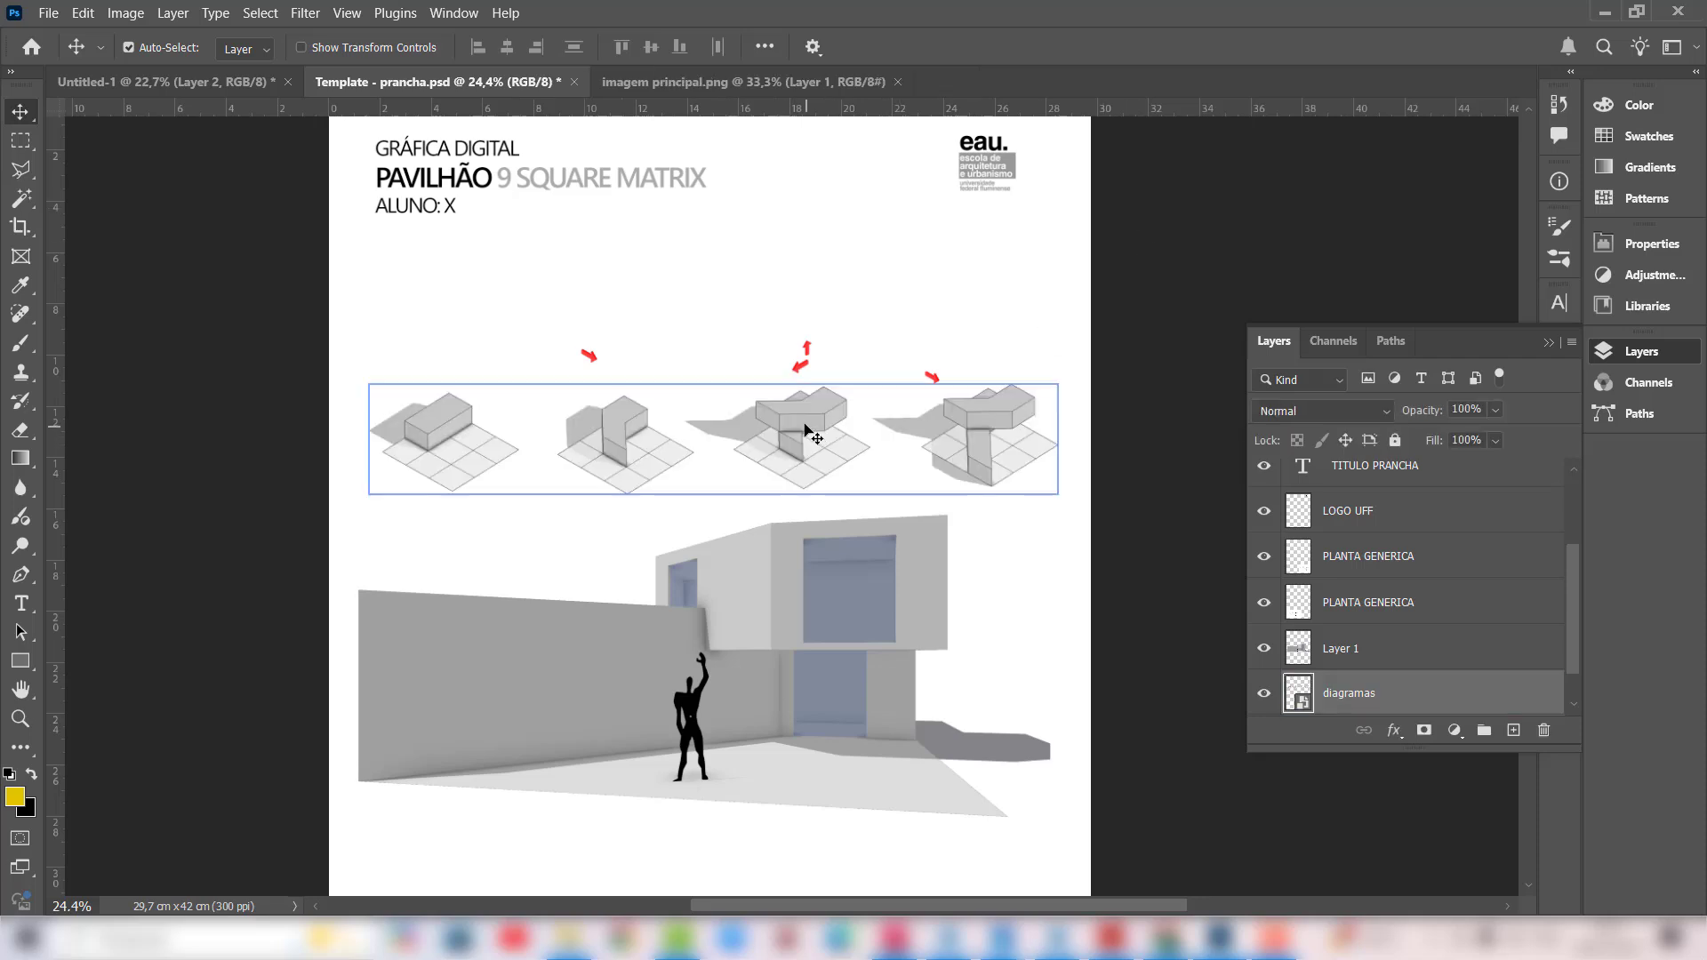
{"action": "left_click_drag", "start_coordinate": [807, 432], "coordinate": [812, 372]}
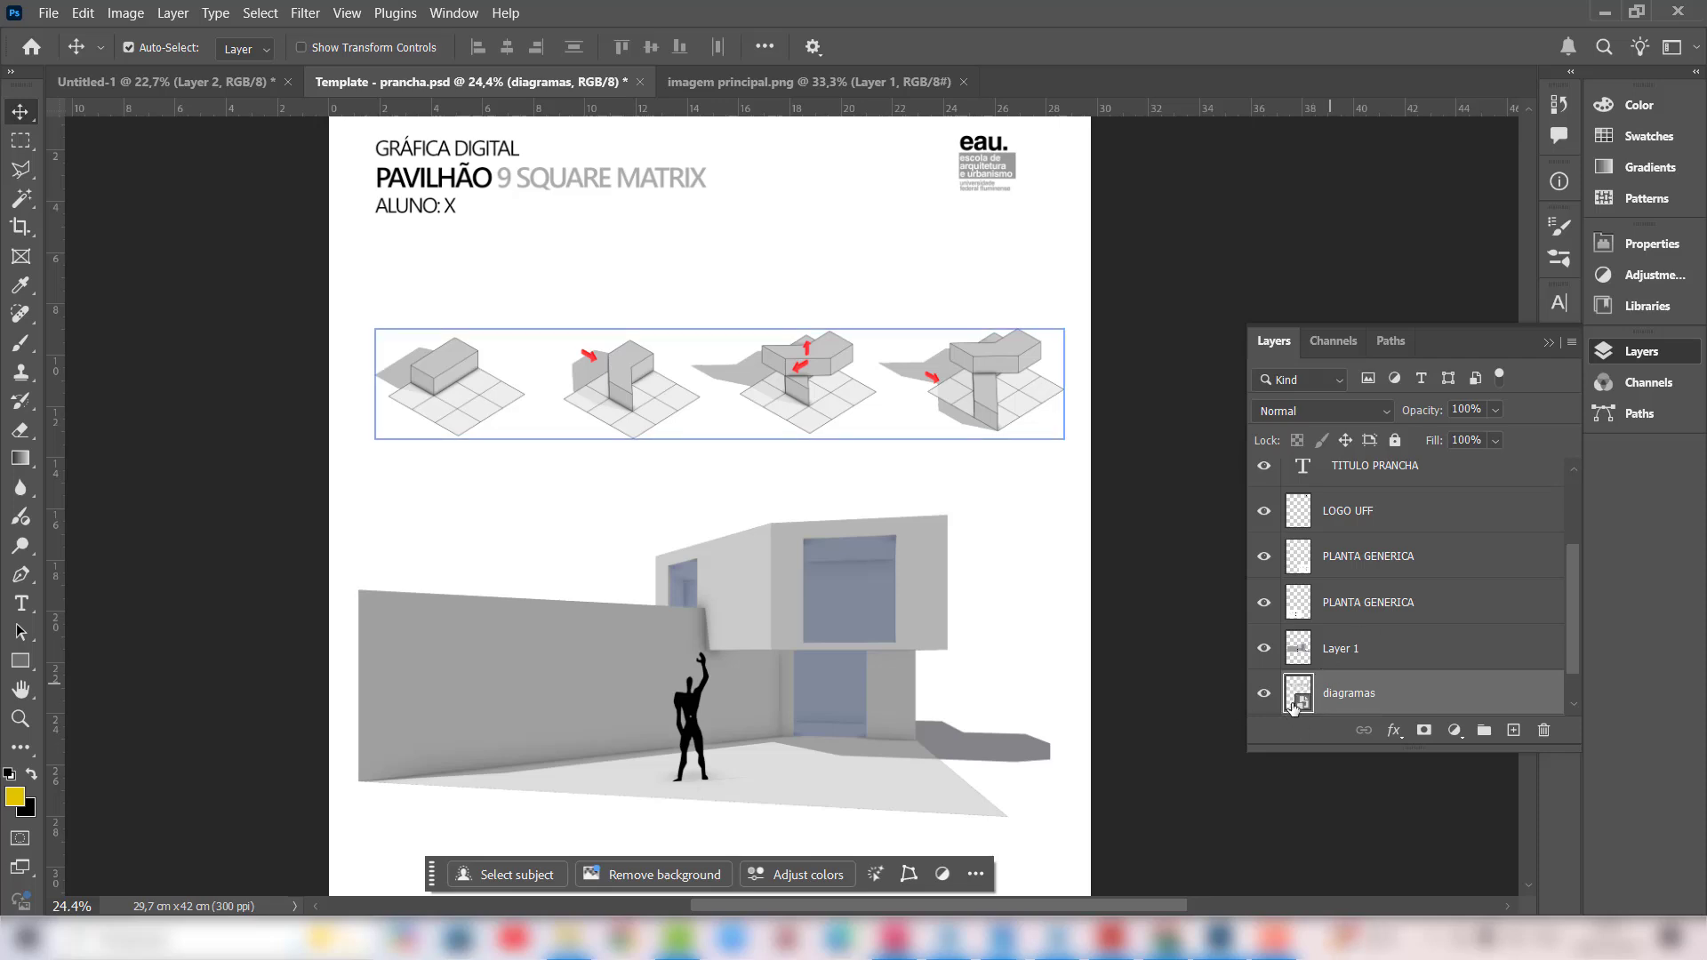
Step: Try erasing parts of the pavilion on Layer 1 with a 700 px Eraser, and undo the strokes
{"action": "left_click", "coordinate": [818, 578]}
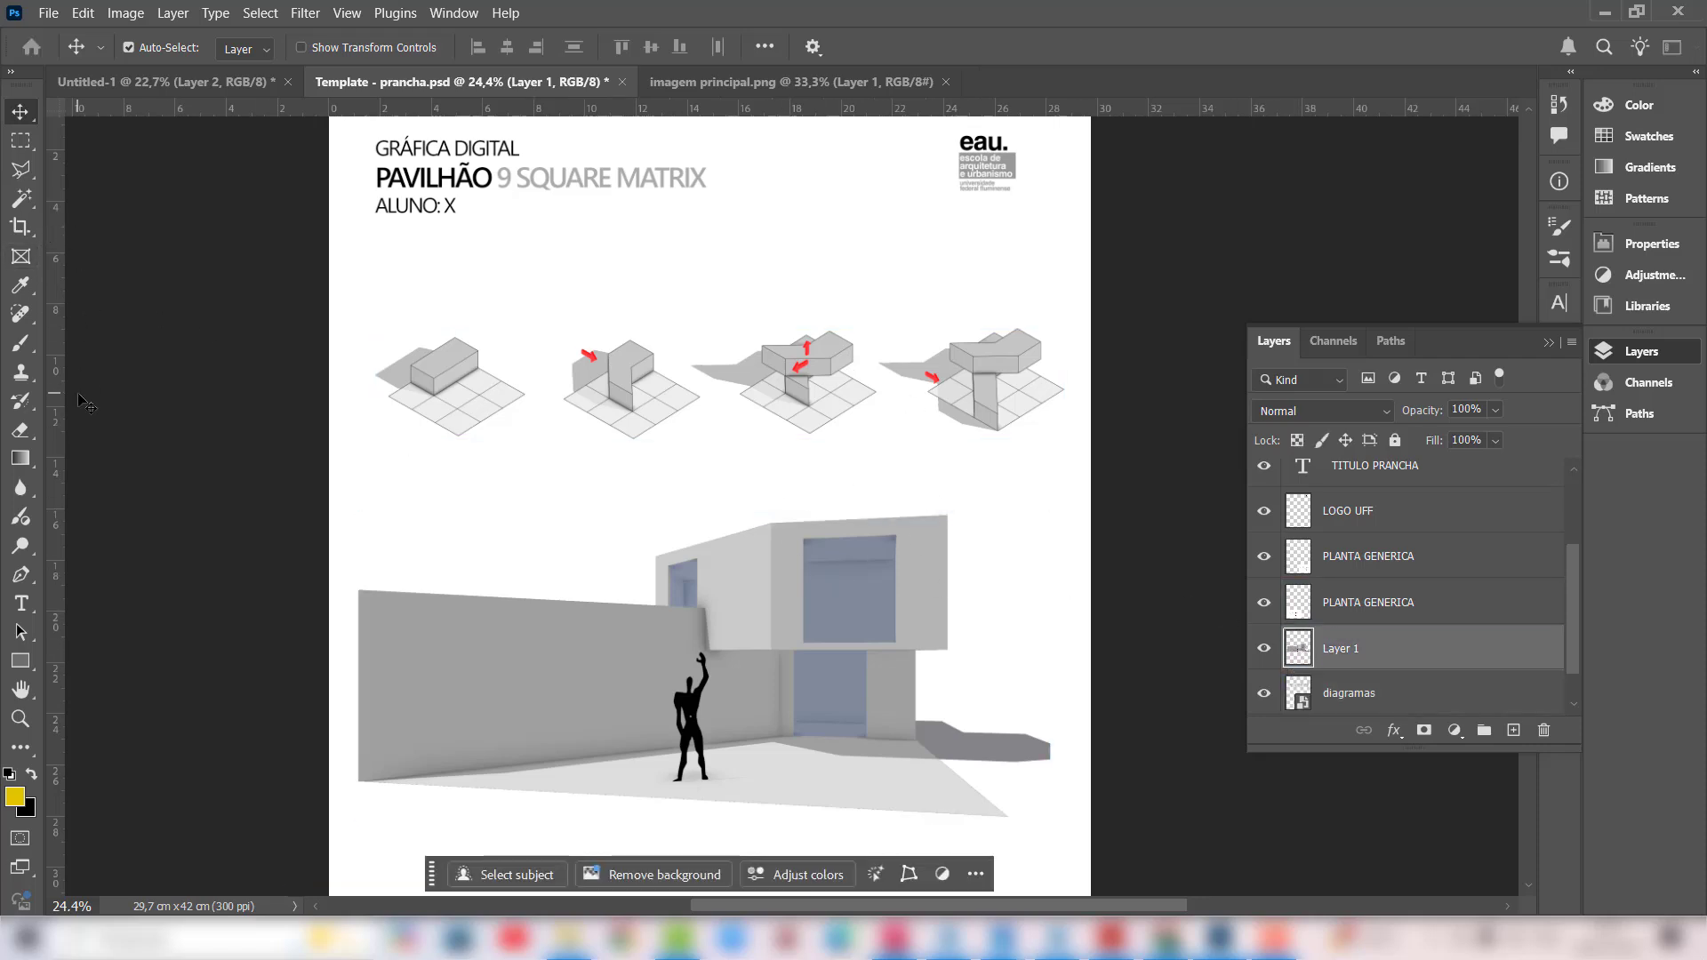
{"action": "left_click", "coordinate": [20, 431]}
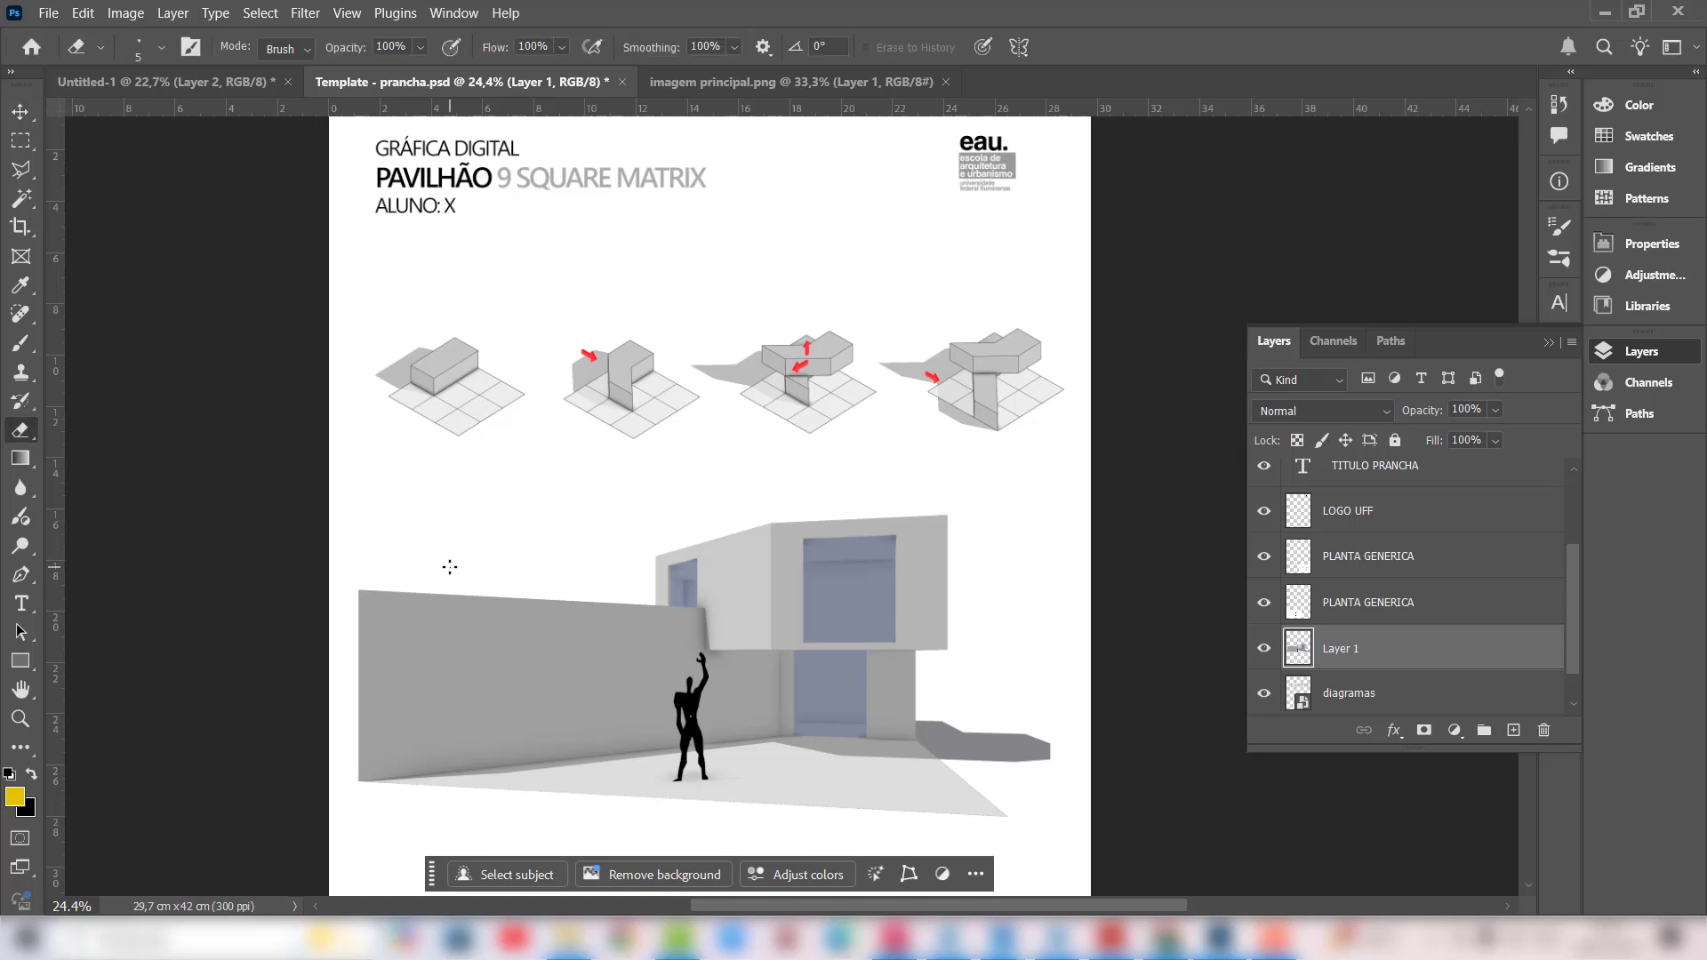
{"action": "left_click", "coordinate": [475, 590]}
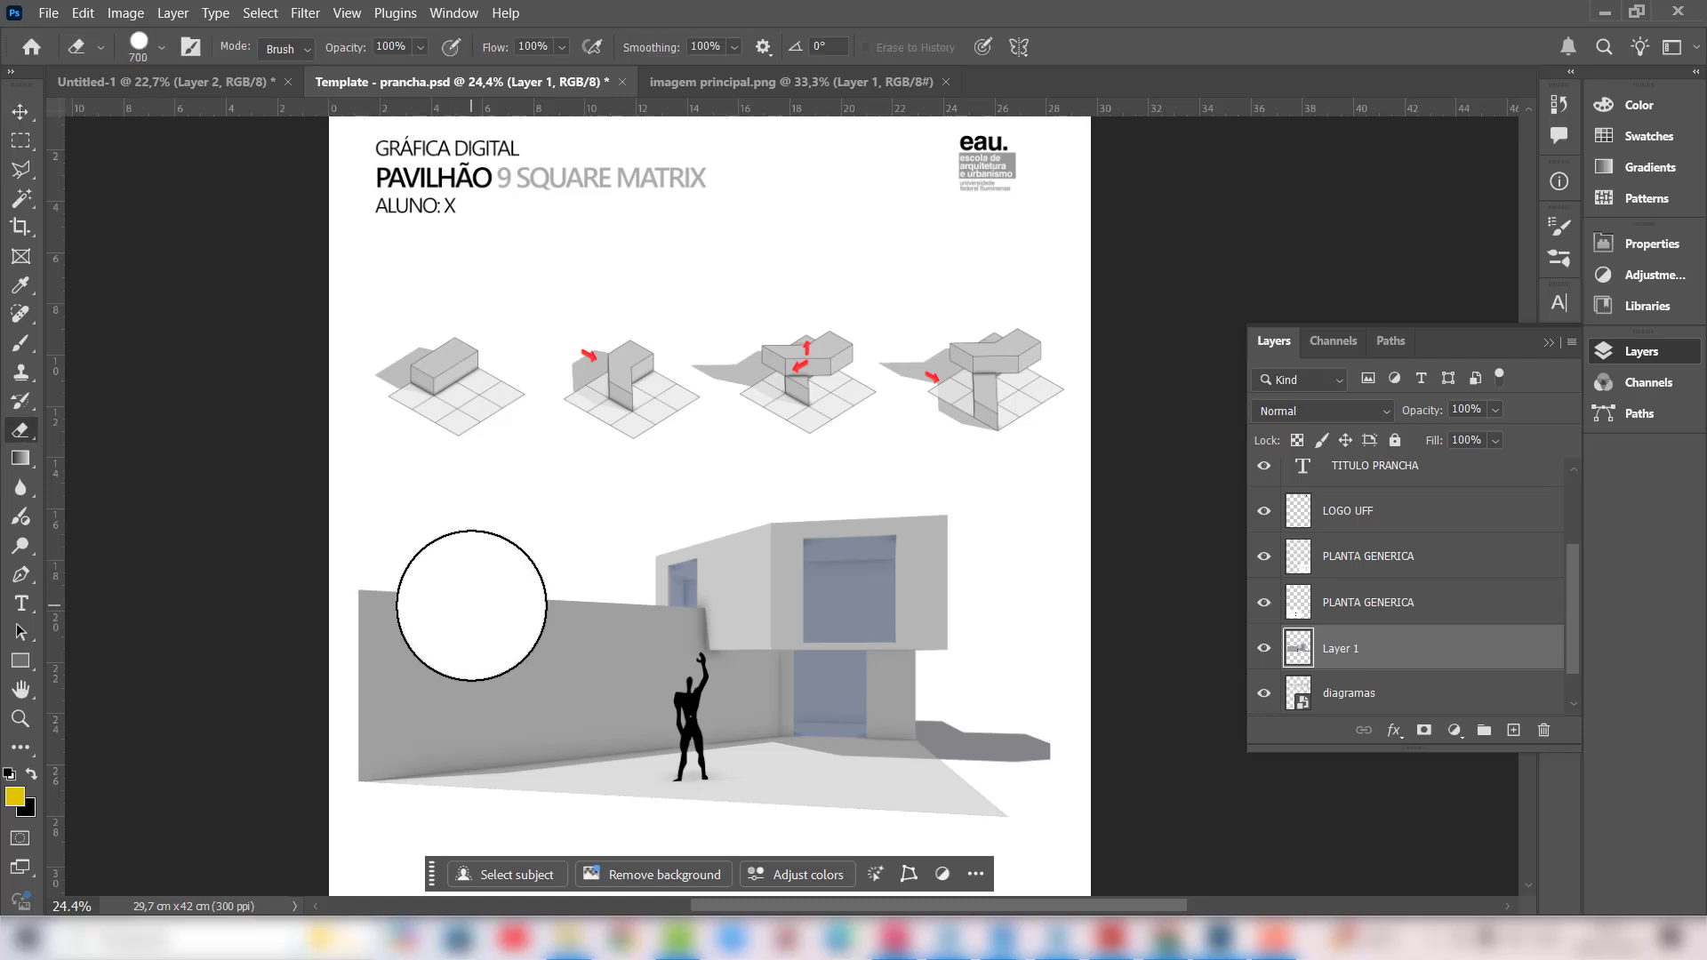
{"action": "left_click_drag", "start_coordinate": [845, 560], "coordinate": [778, 547]}
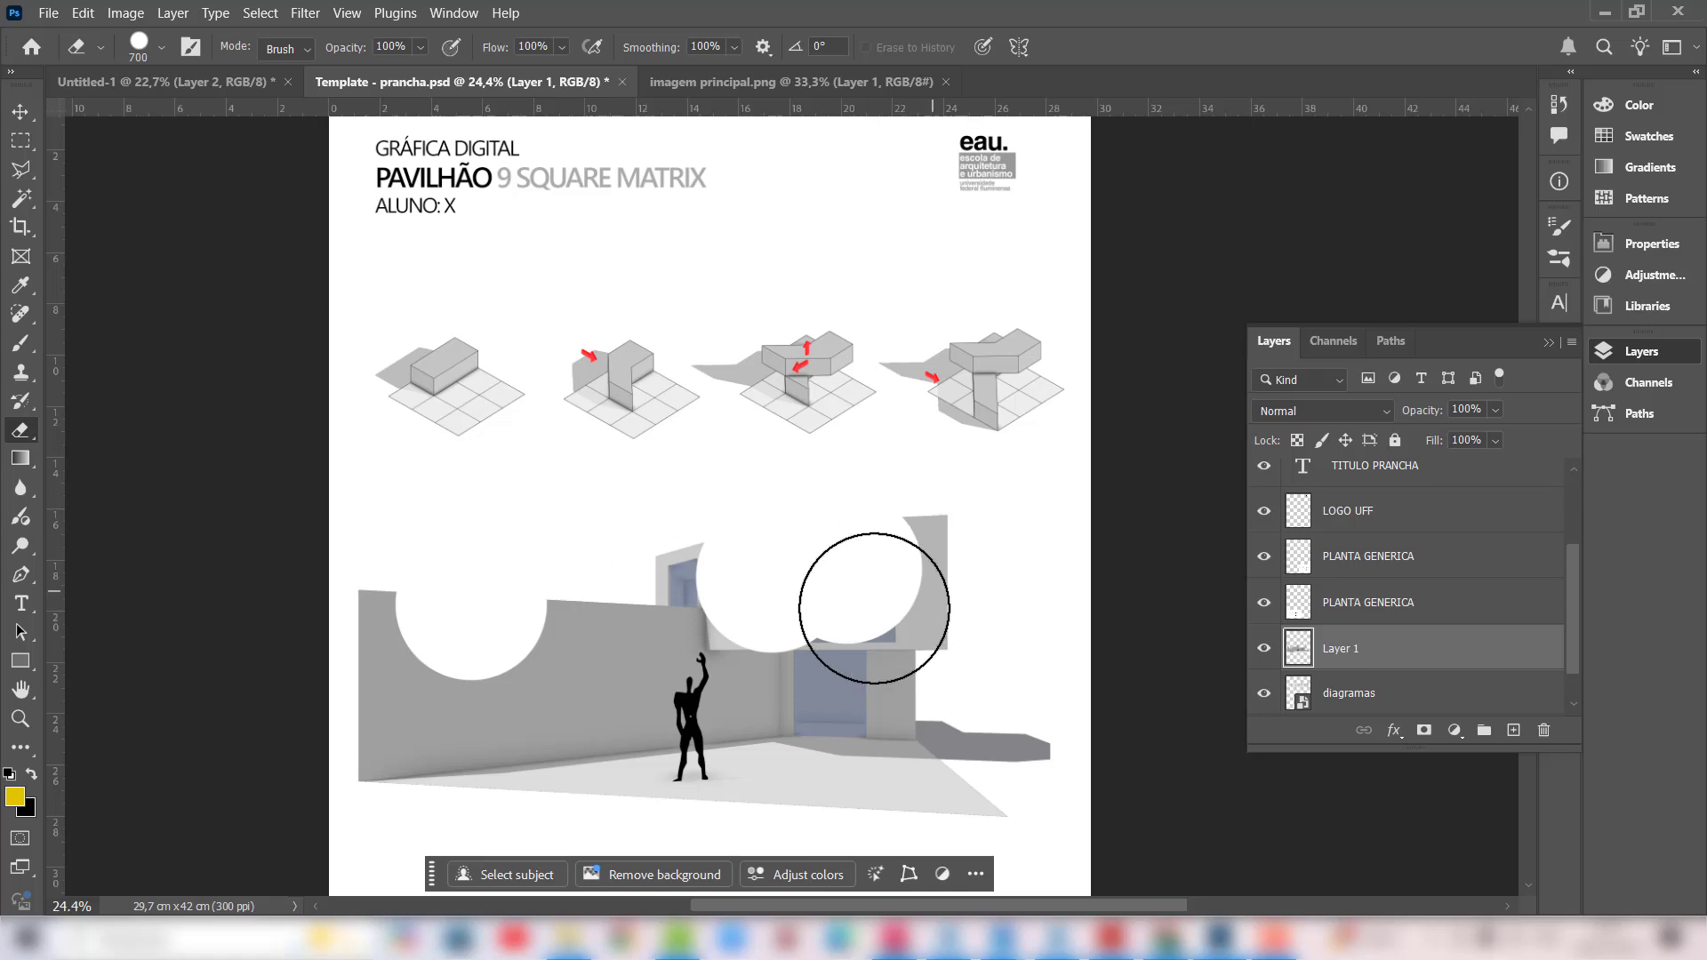
{"action": "key", "text": "ctrl+z"}
{"action": "key", "text": "ctrl+z"}
{"action": "key", "text": "ctrl+z"}
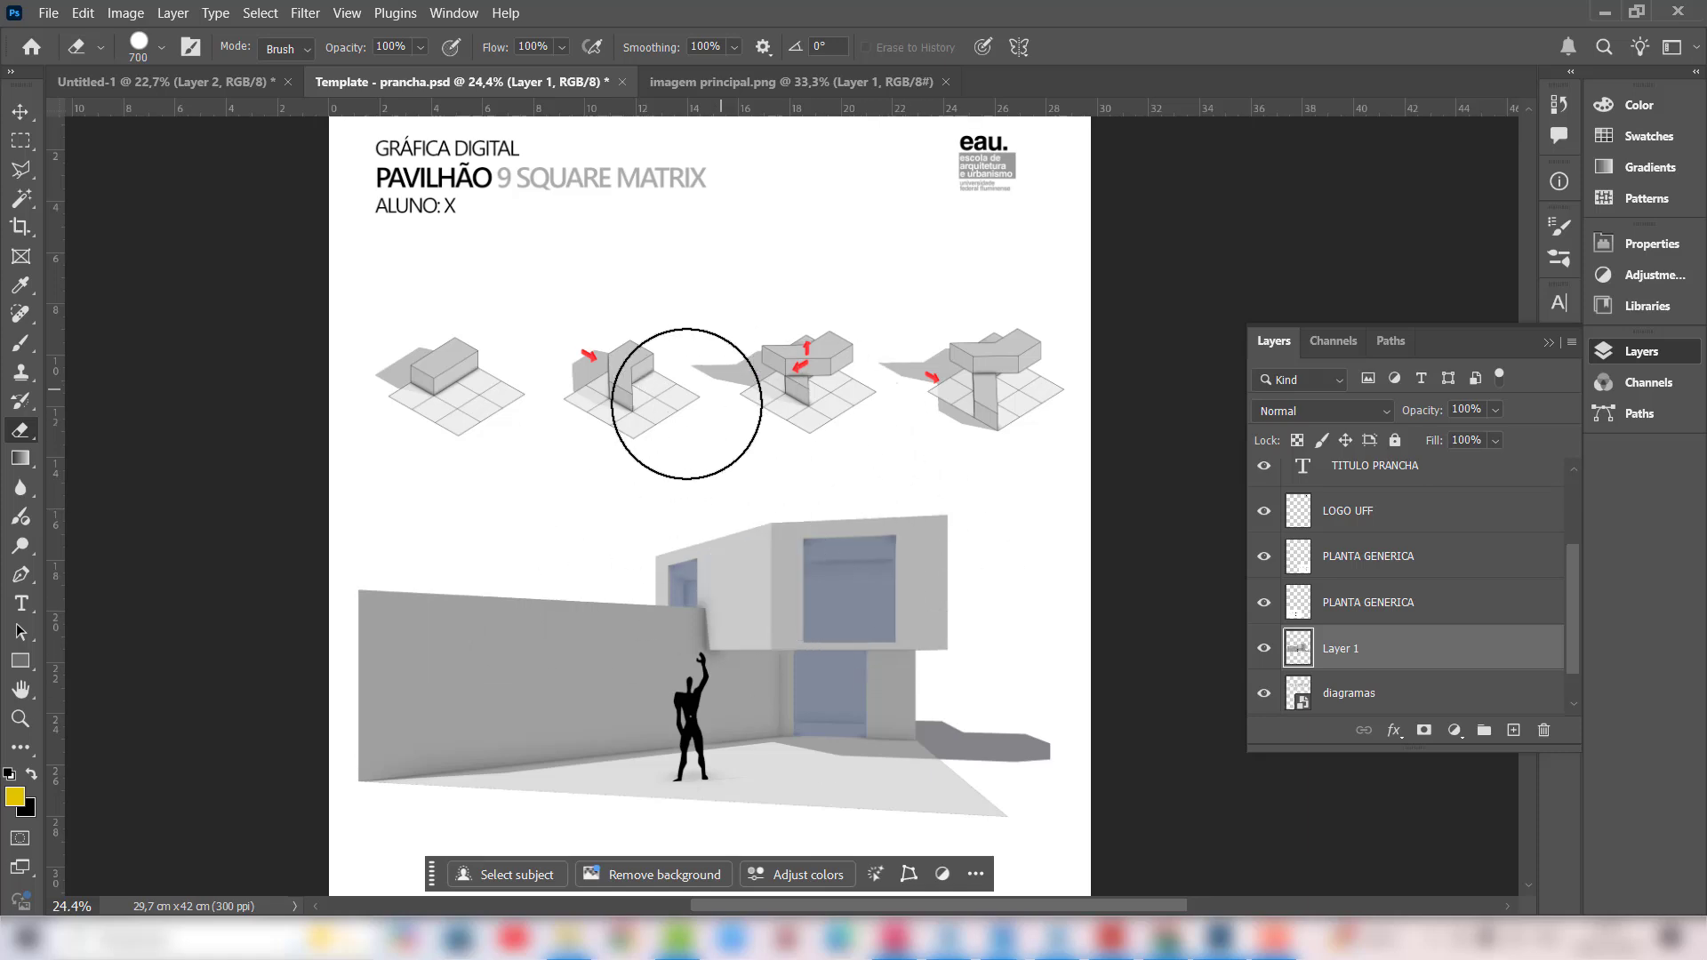
Step: Rasterize the diagramas smart object layer
{"action": "left_click", "coordinate": [1366, 696]}
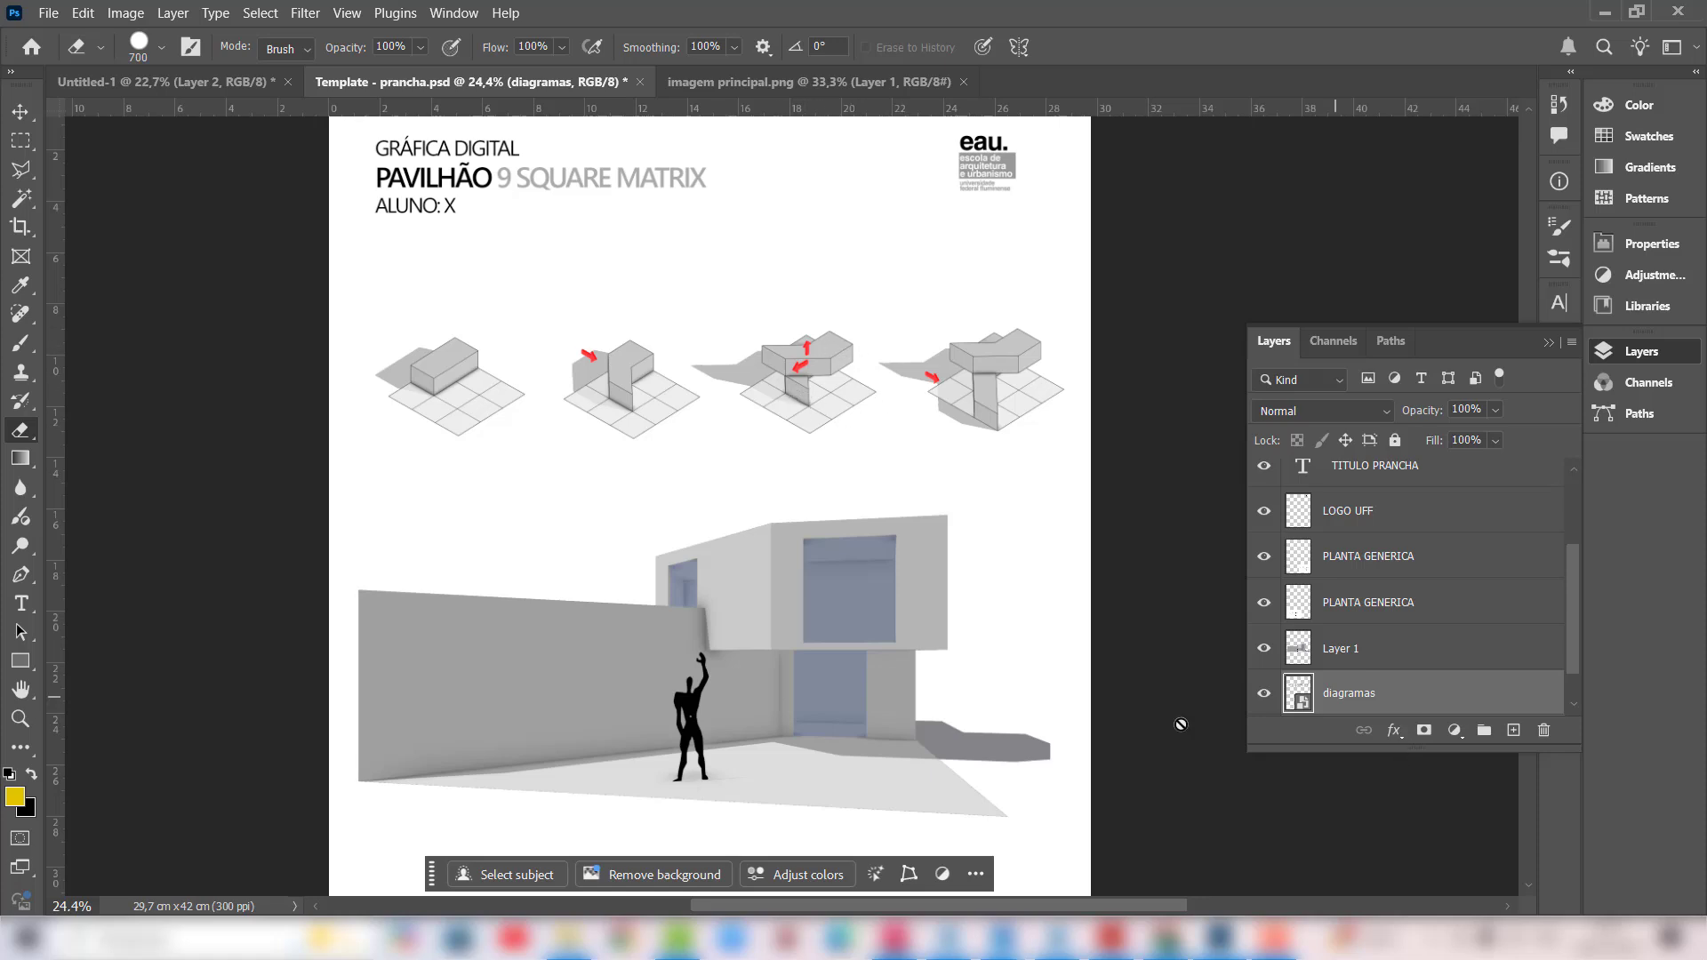
{"action": "scroll", "coordinate": [1306, 668], "scroll_direction": "down", "scroll_amount": 1}
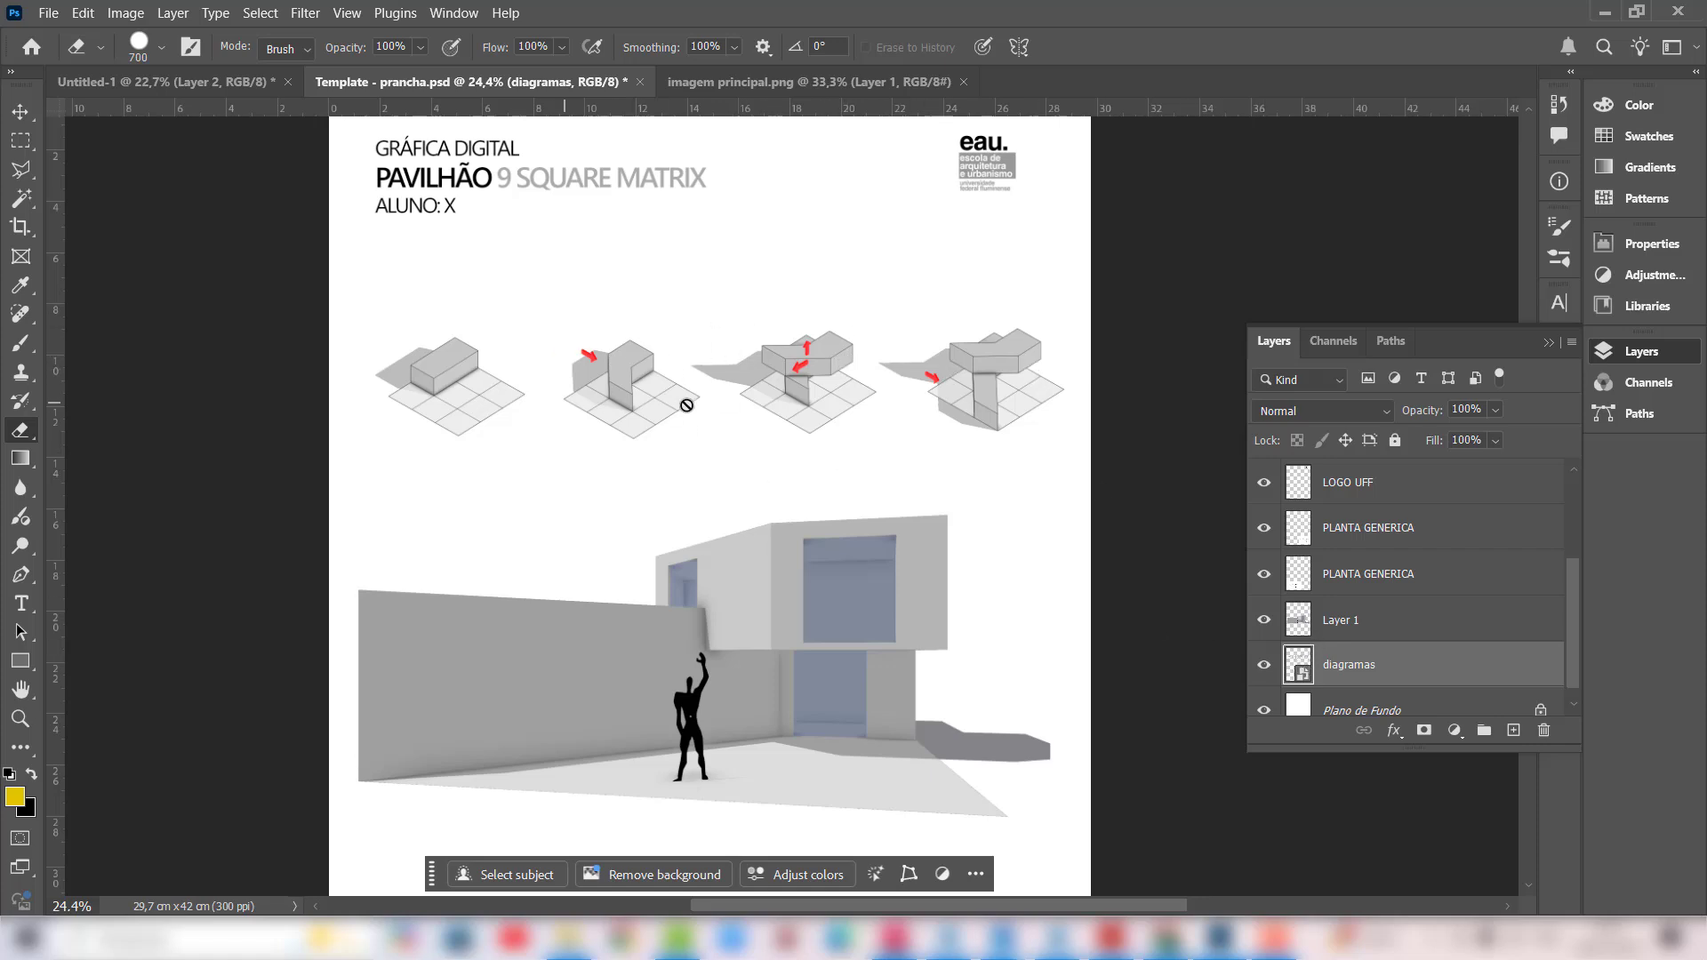
{"action": "right_click", "coordinate": [1351, 671]}
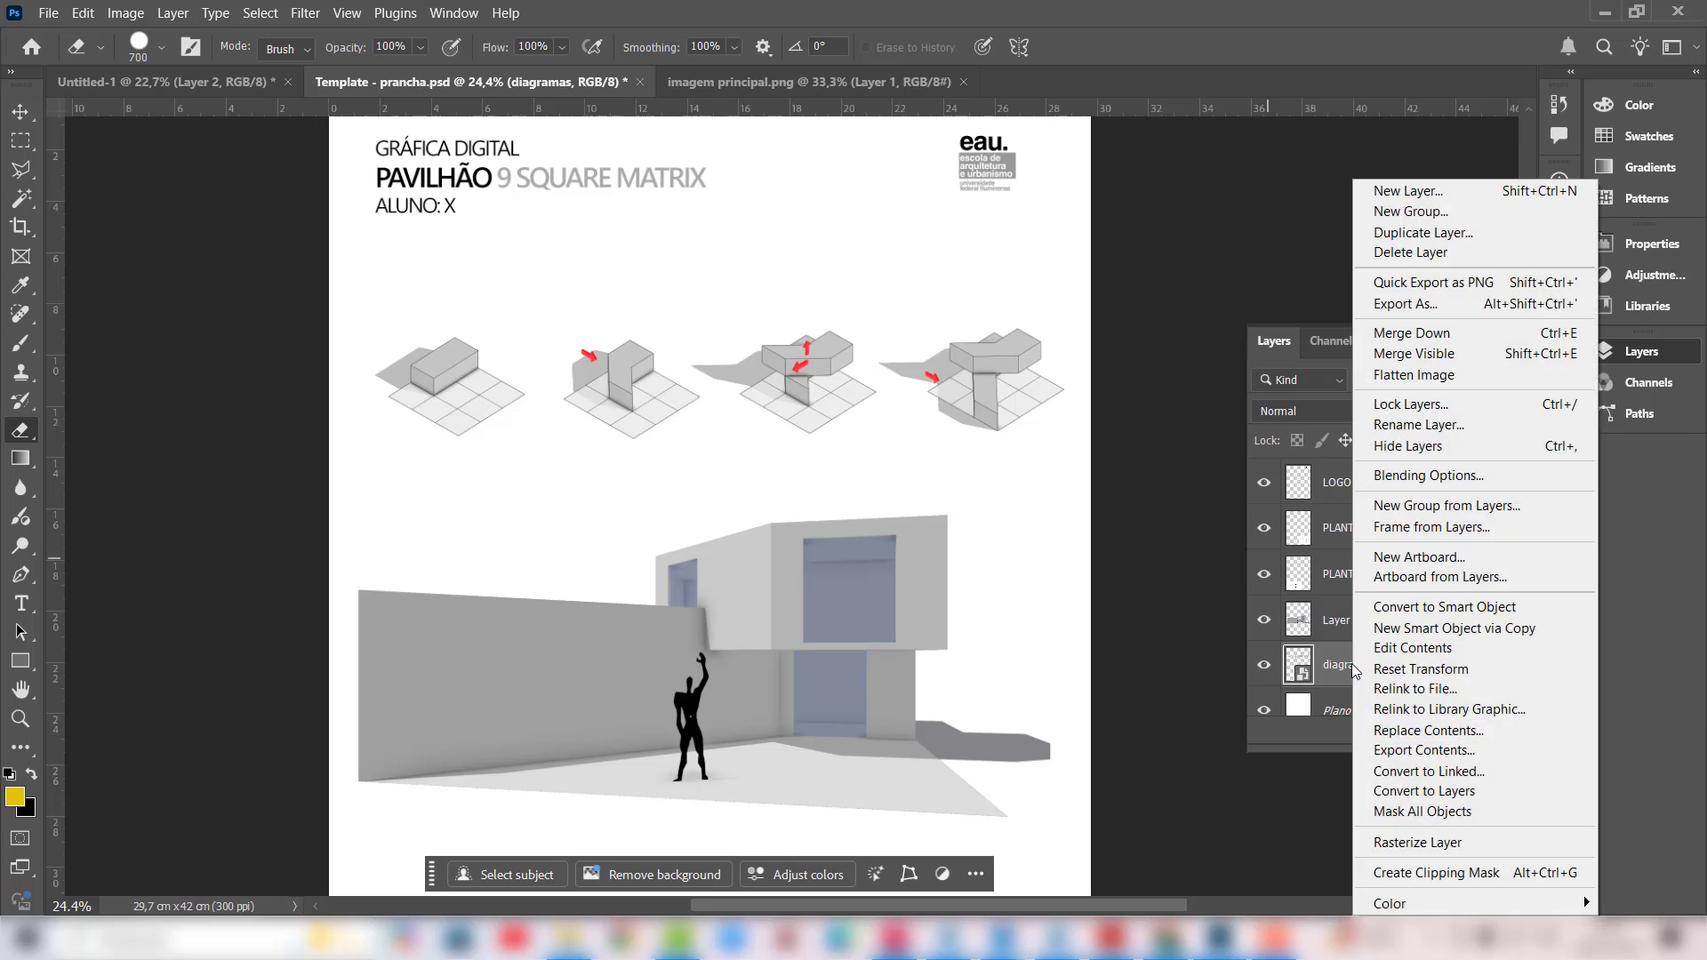
{"action": "left_click", "coordinate": [1384, 841]}
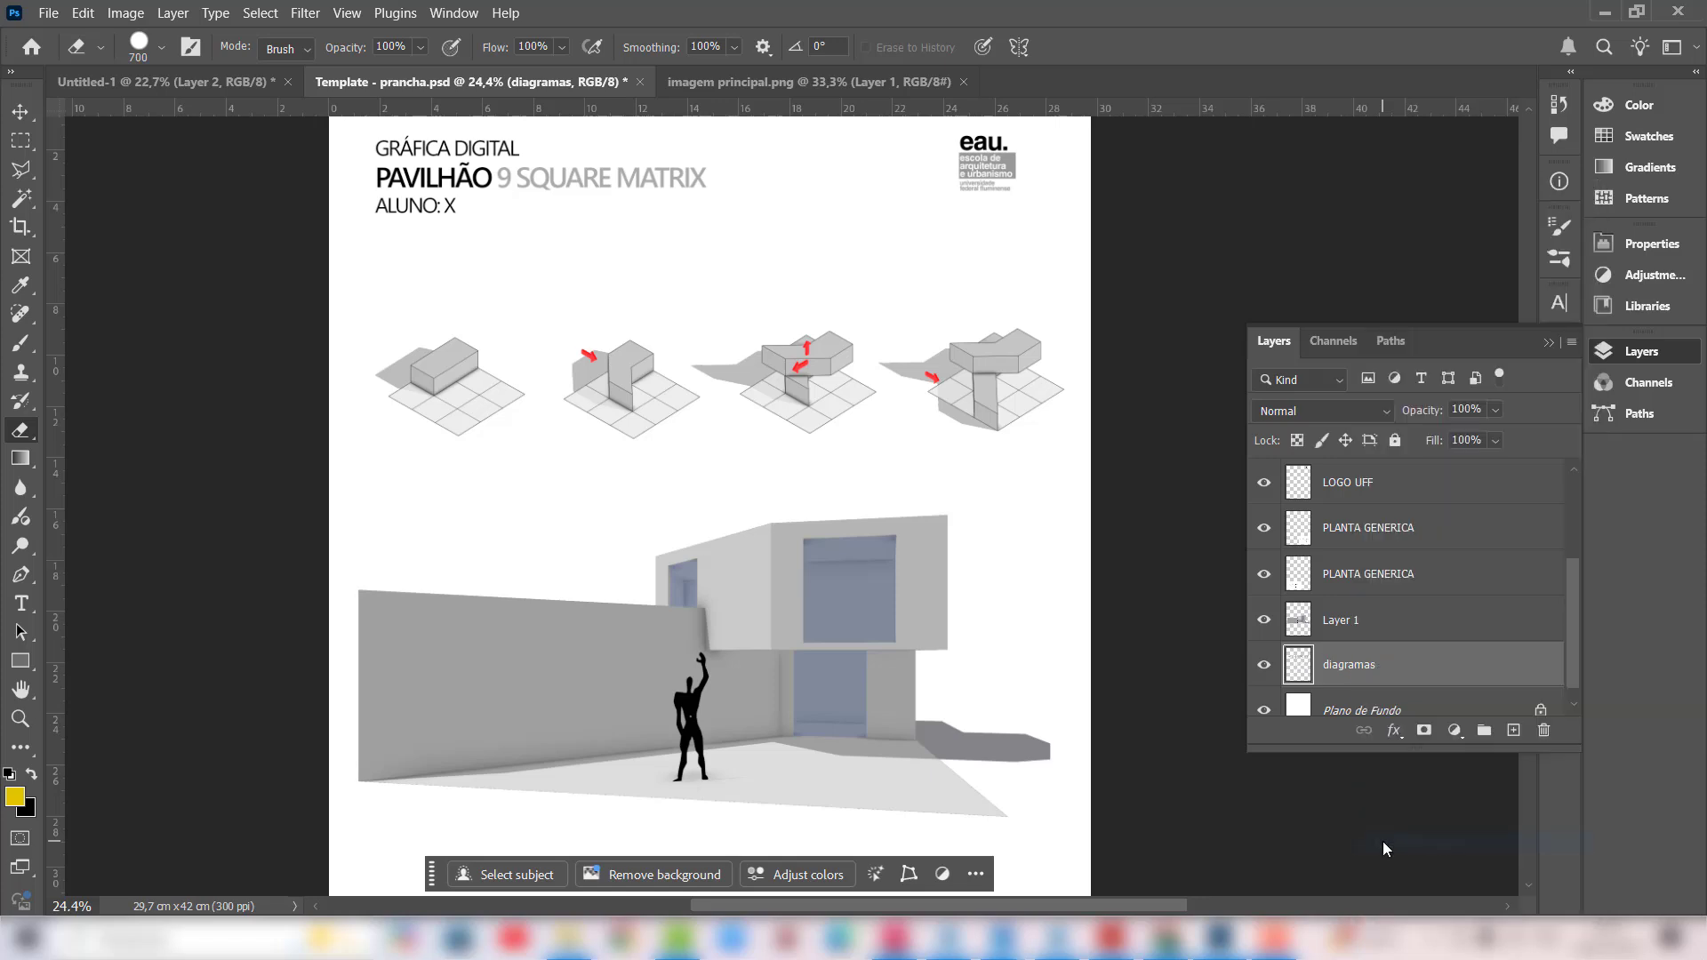
Step: Try erasing parts of the diagrams on the rasterized diagramas layer, and undo the strokes
{"action": "left_click", "coordinate": [916, 392]}
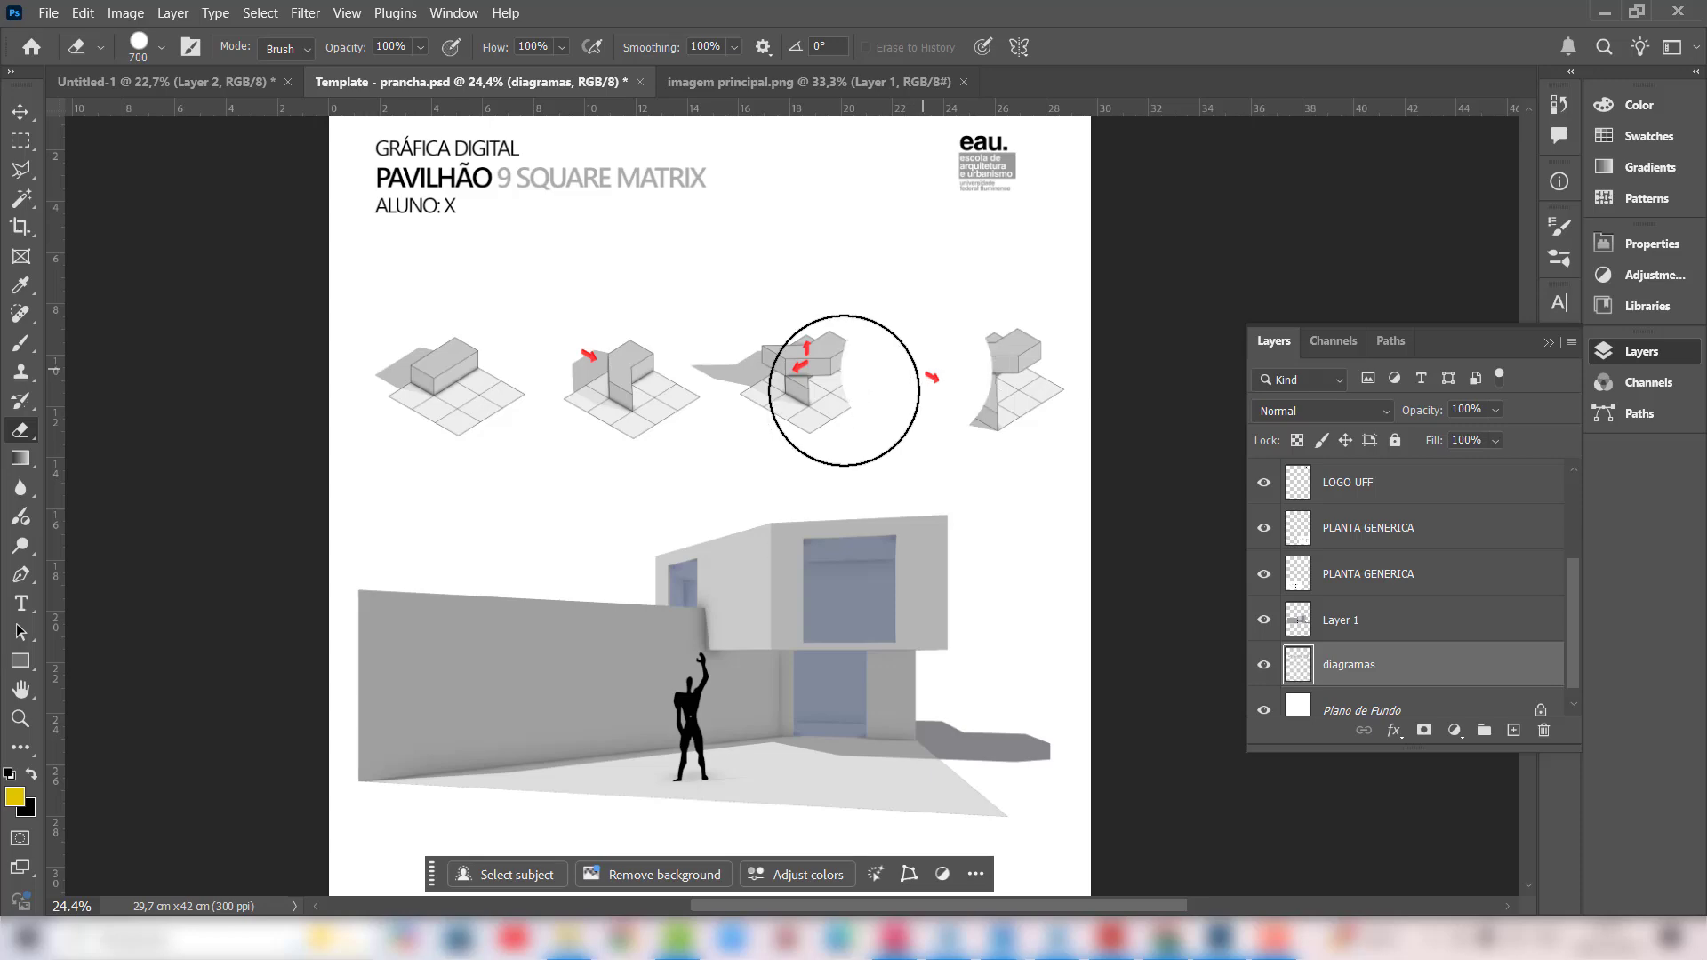
{"action": "left_click", "coordinate": [602, 415]}
{"action": "key", "text": "ctrl+z"}
{"action": "key", "text": "ctrl+z"}
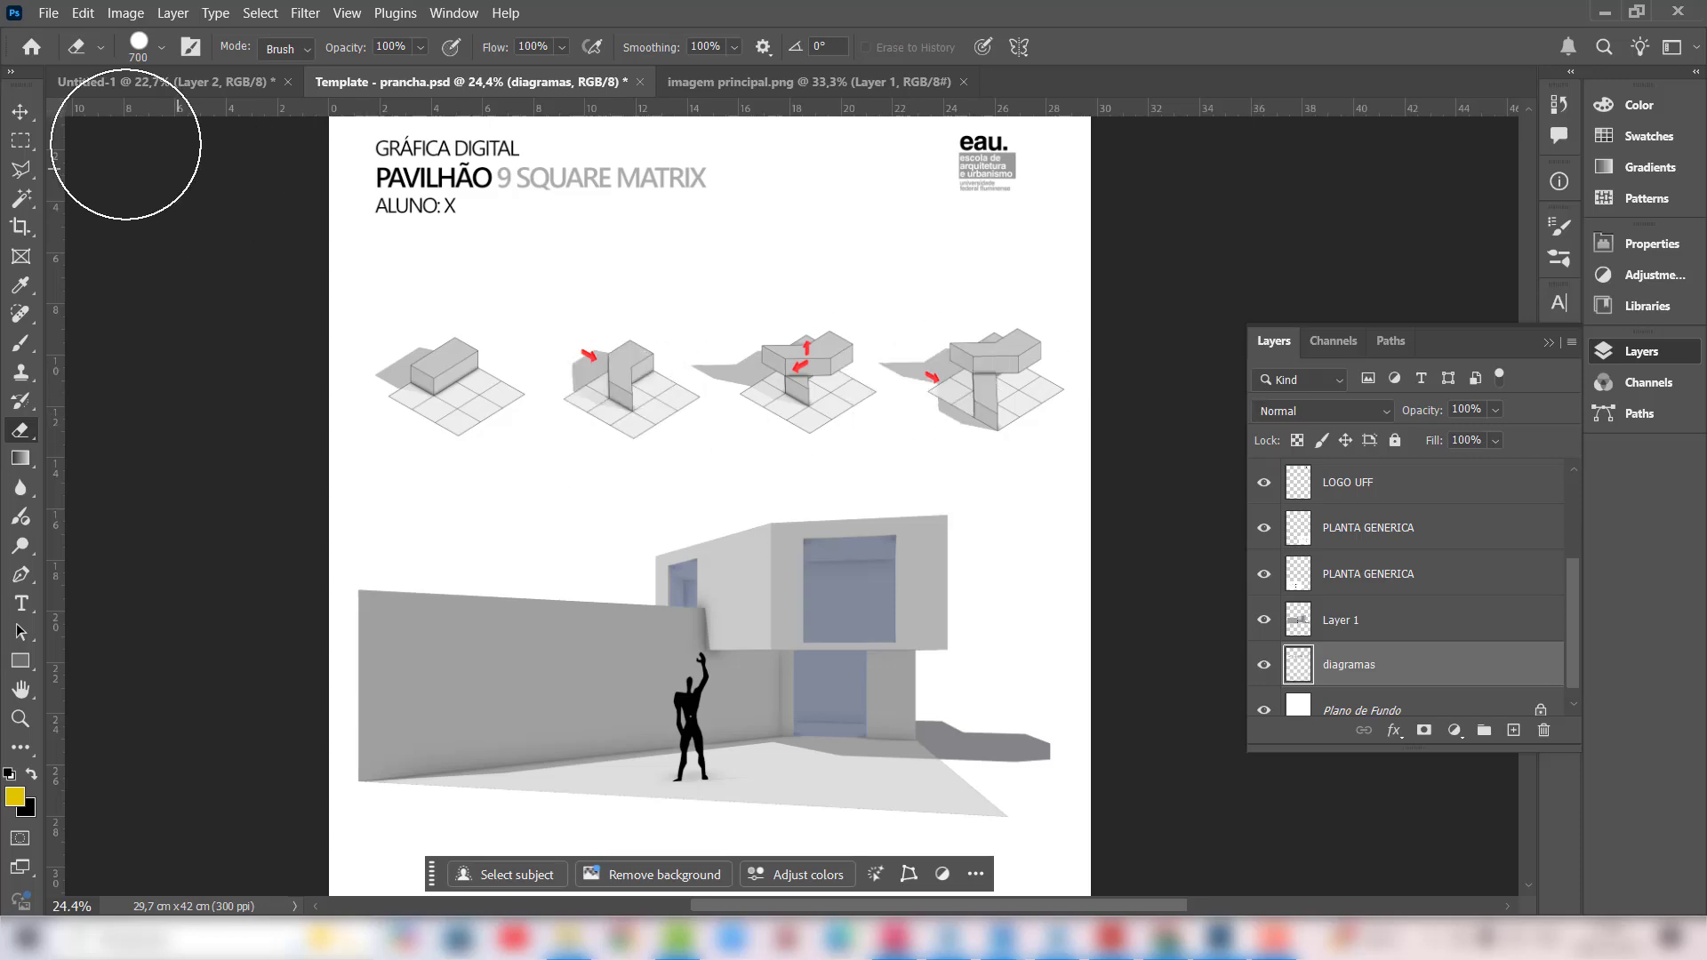
Step: Open the diagramas PNG from the 2025.02 folder as its own document, with the Move tool active
{"action": "left_click", "coordinate": [22, 113]}
{"action": "left_click", "coordinate": [567, 939]}
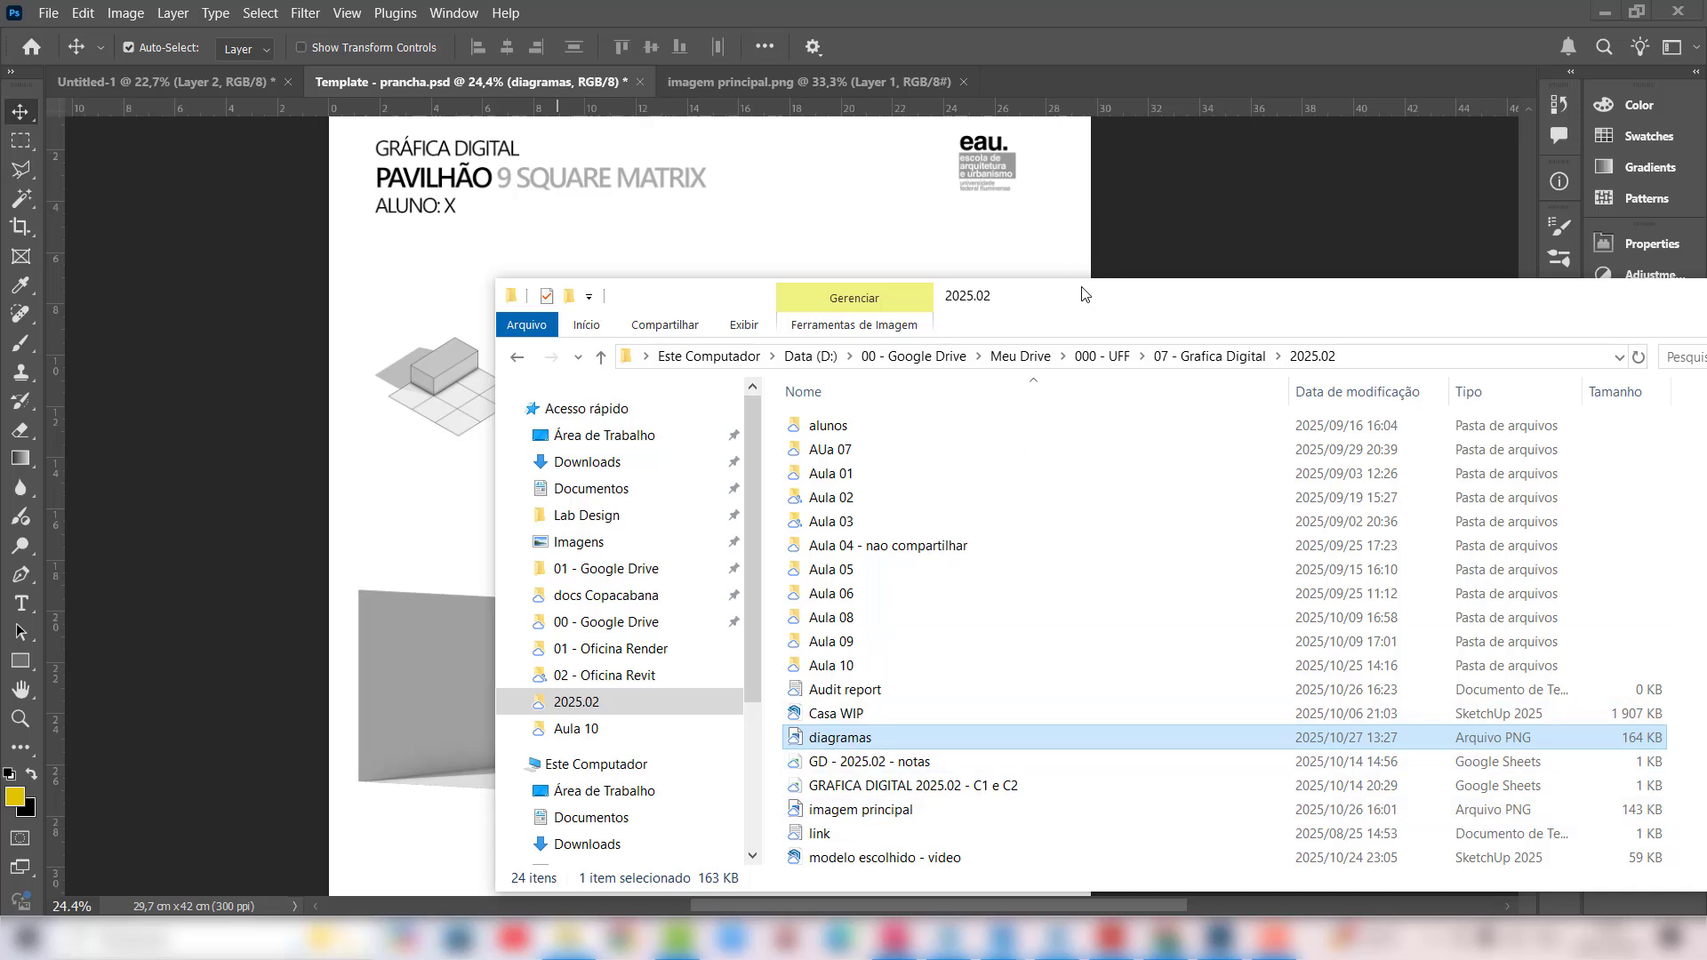
{"action": "left_click_drag", "start_coordinate": [1085, 294], "coordinate": [1488, 230]}
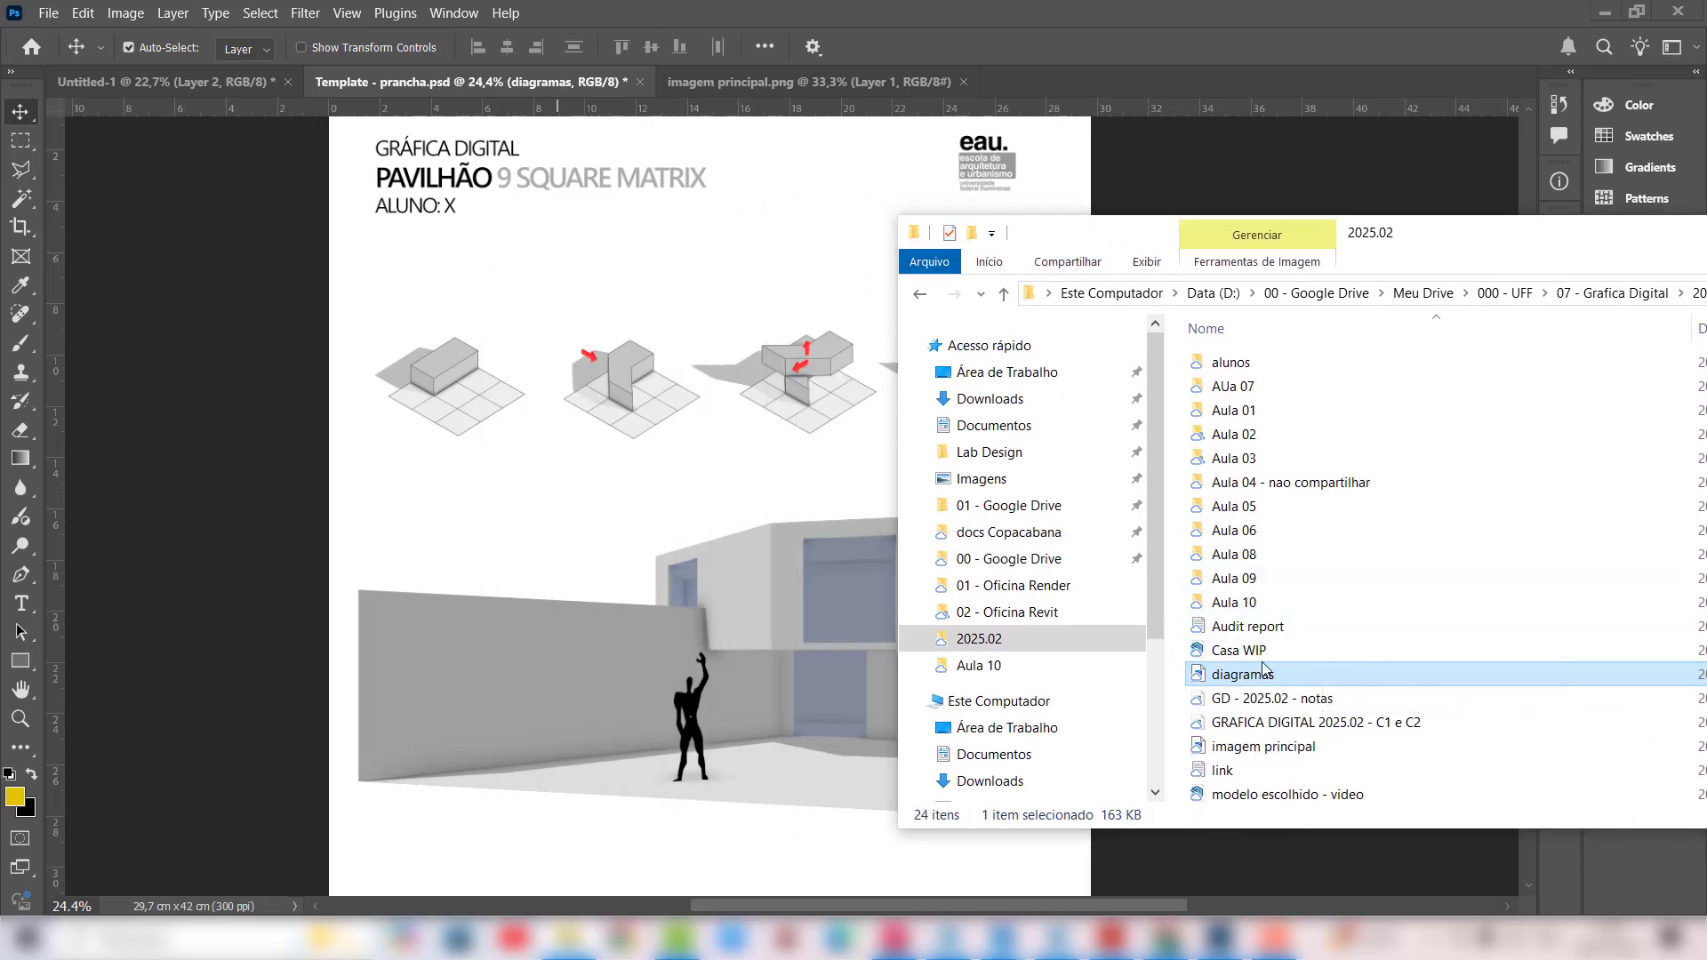
{"action": "left_click", "coordinate": [602, 433]}
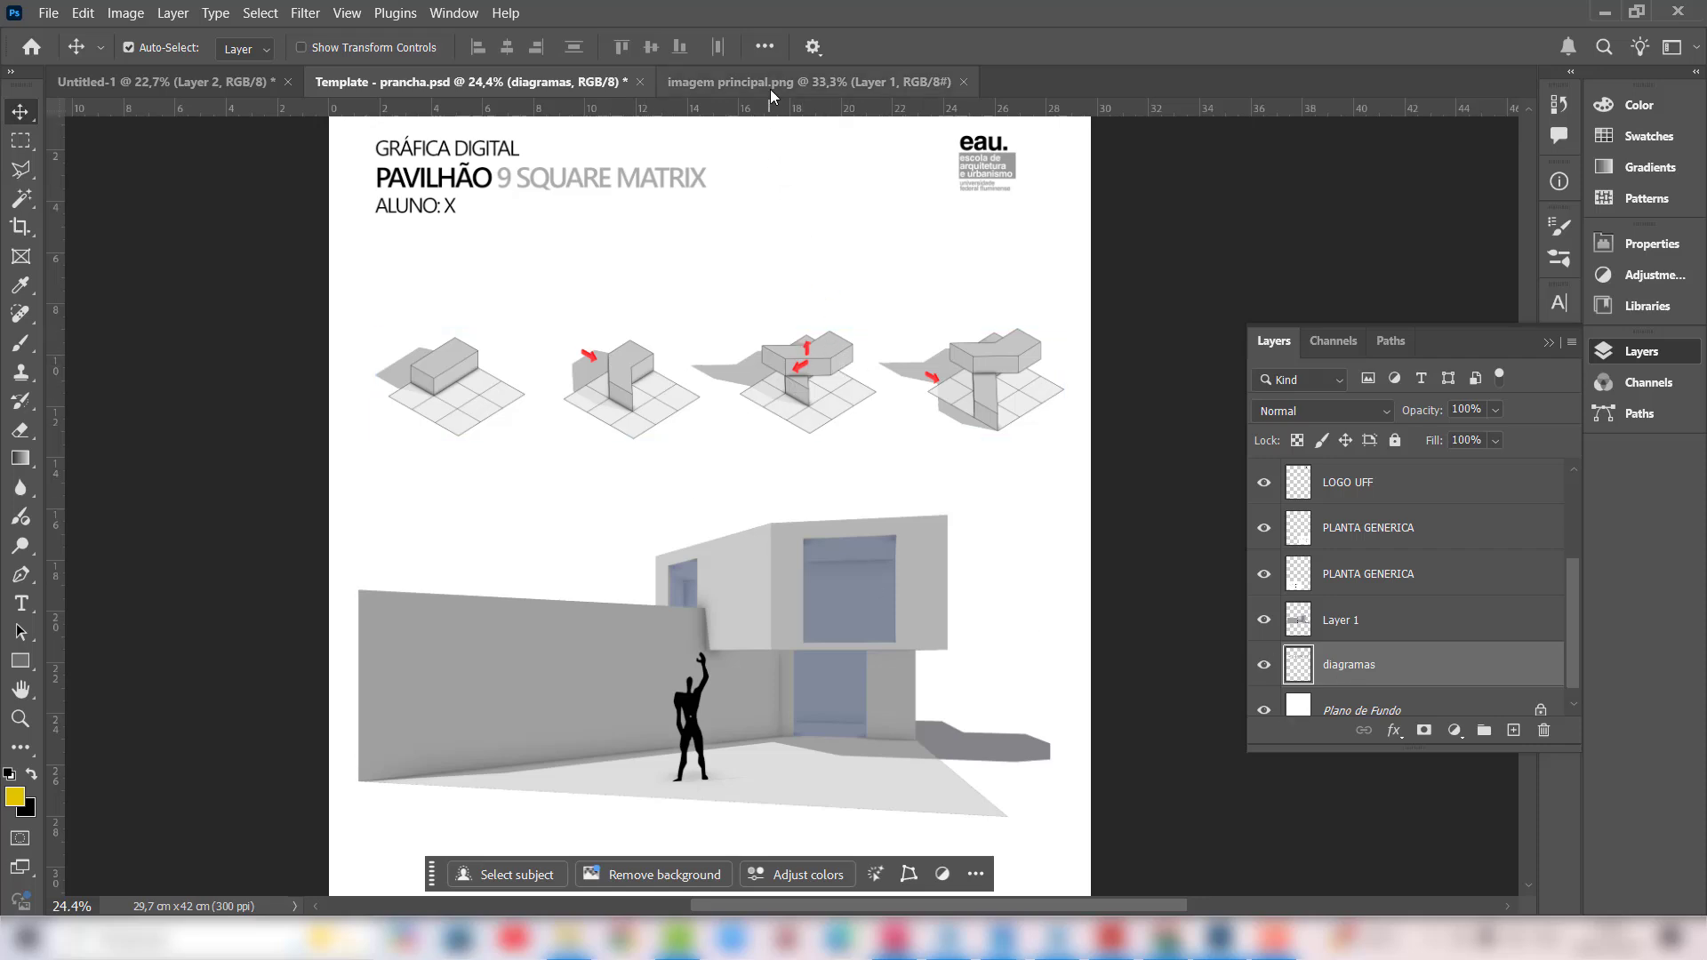
{"action": "left_click", "coordinate": [572, 938]}
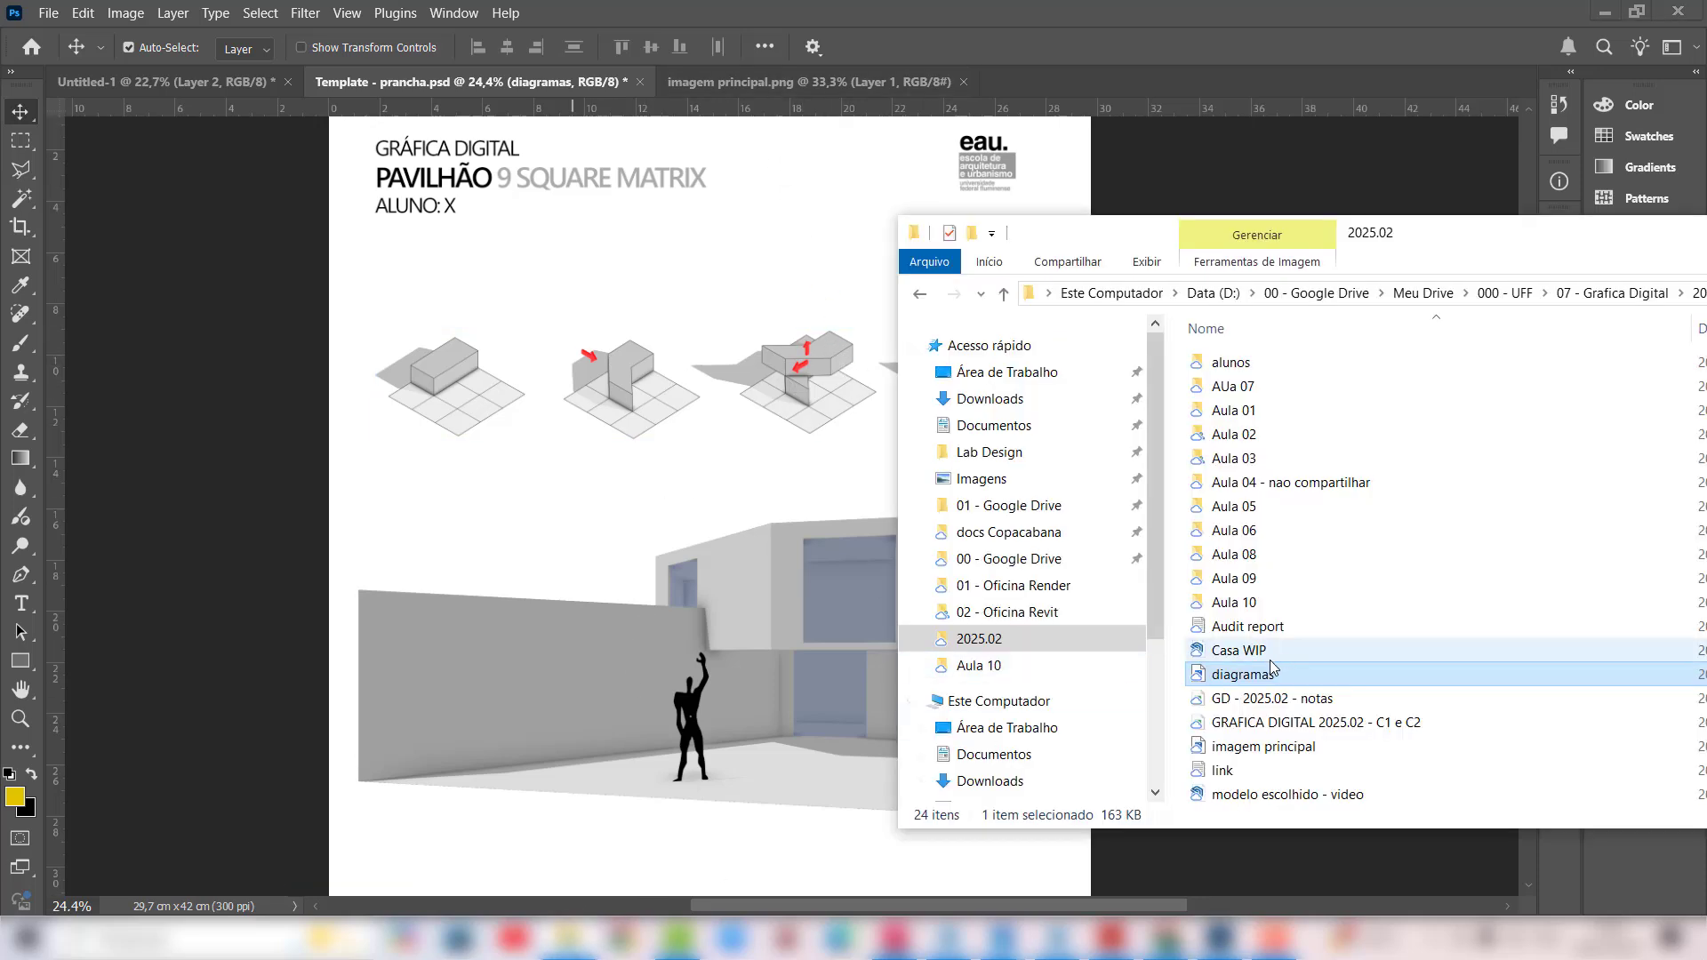
{"action": "left_click_drag", "start_coordinate": [1260, 676], "coordinate": [1046, 75]}
{"action": "left_click", "coordinate": [986, 432]}
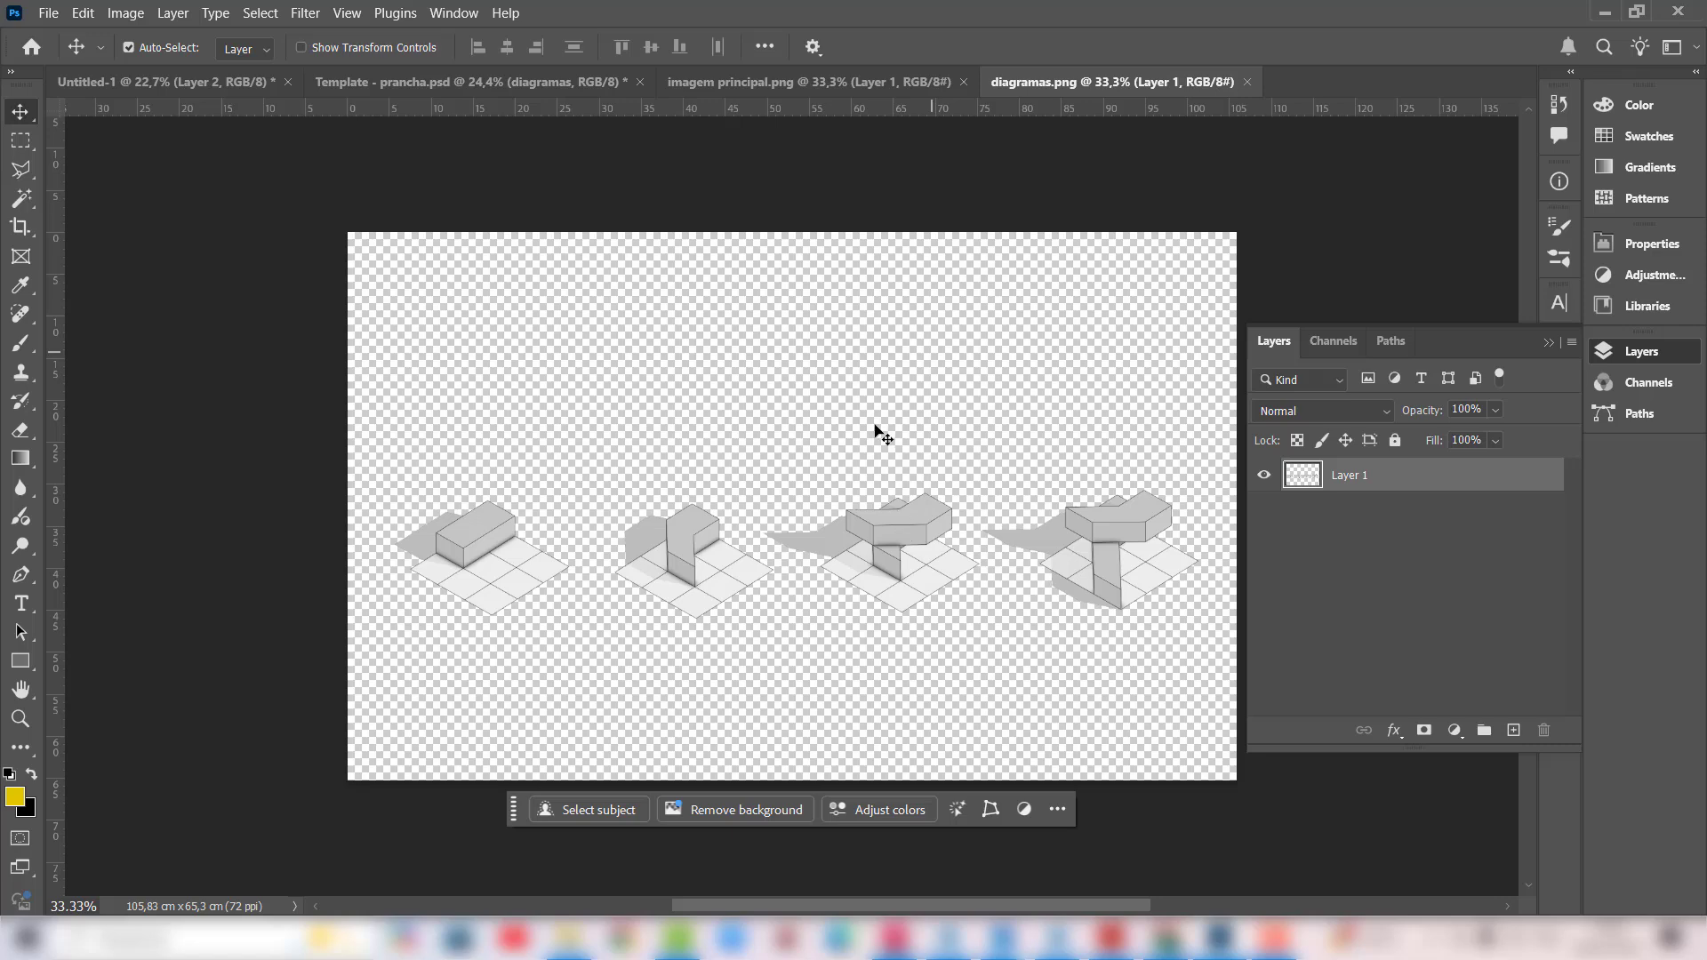
Step: Copy the diagrams from diagramas.png into the Template - prancha document above the existing row, and delete that duplicate layer
{"action": "left_click_drag", "start_coordinate": [607, 160], "coordinate": [738, 269]}
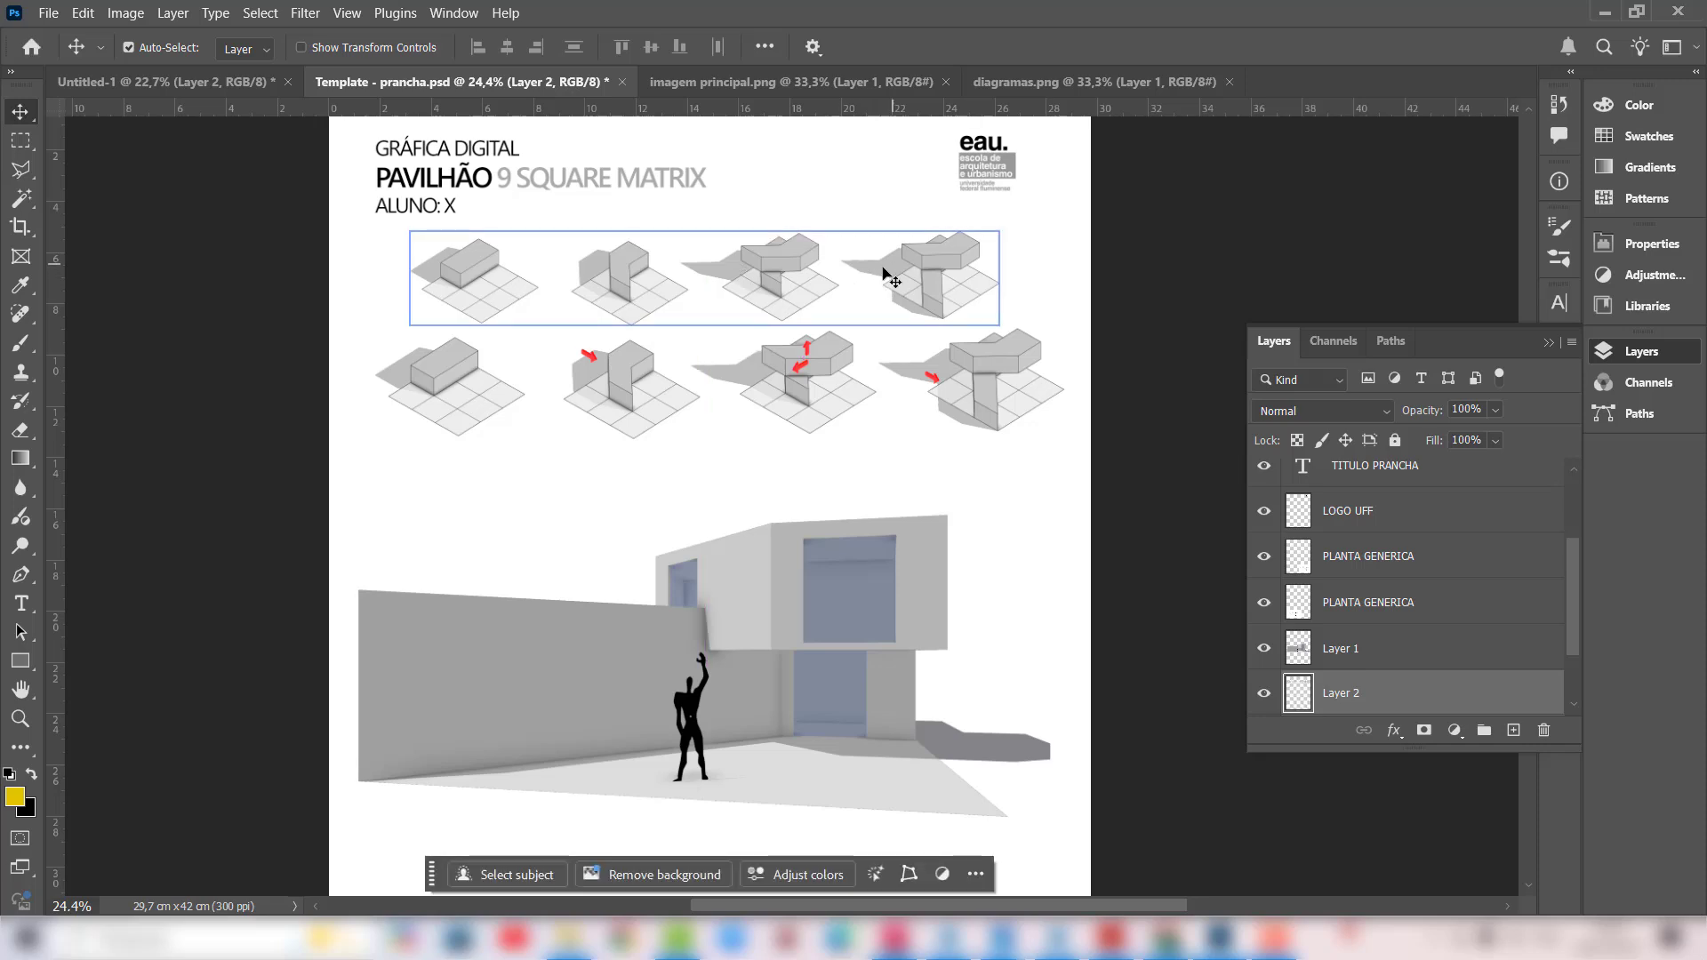
{"action": "left_click", "coordinate": [1543, 730]}
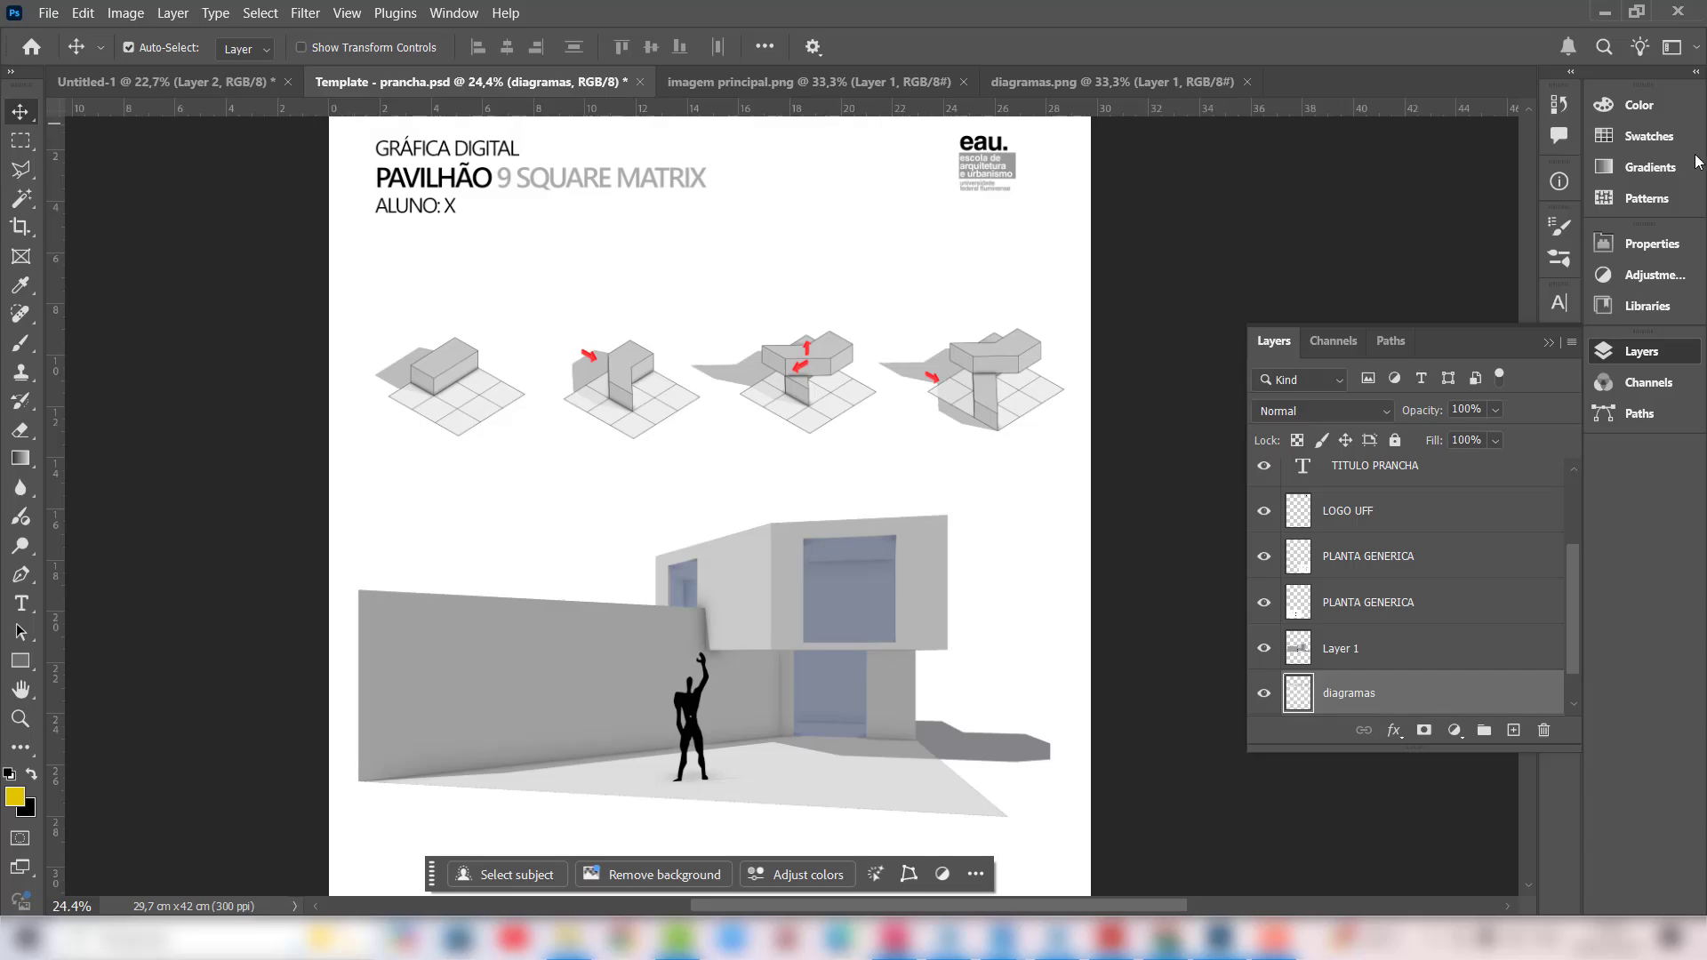
{"action": "scroll", "coordinate": [788, 389], "scroll_direction": "up", "scroll_amount": 2}
{"action": "scroll", "coordinate": [719, 509], "scroll_direction": "up", "scroll_amount": 3}
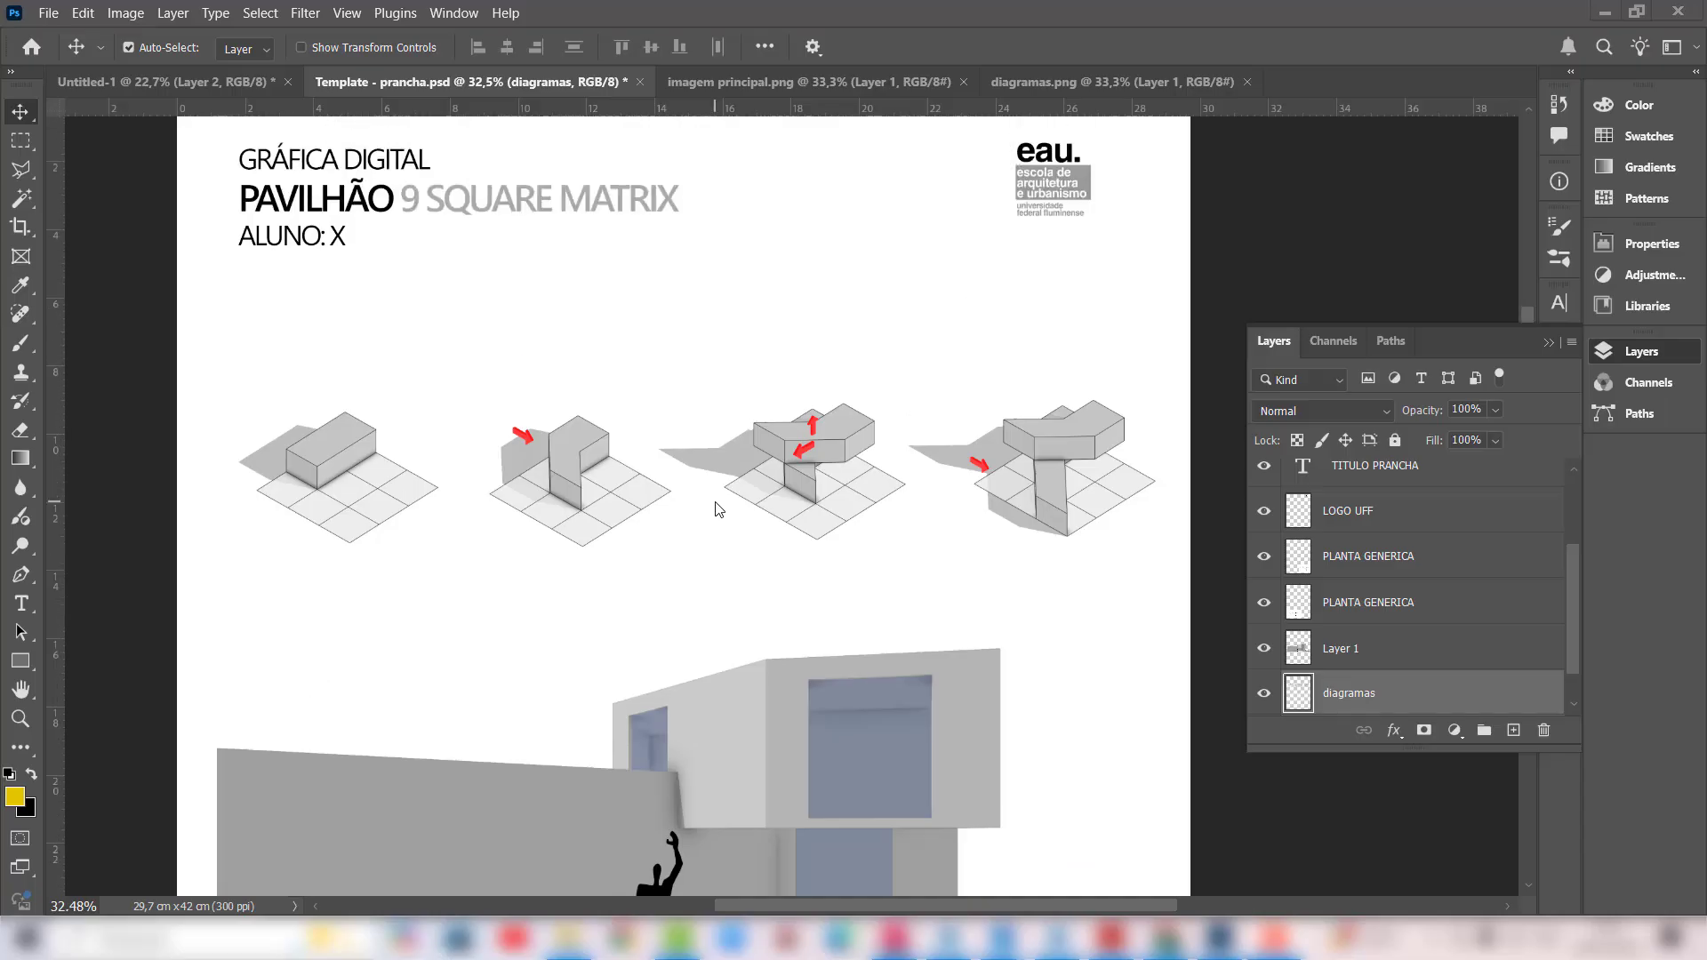
Step: Examine the diagram row with its red arrows against the title and the perspective on the board
{"action": "scroll", "coordinate": [719, 509], "scroll_direction": "down", "scroll_amount": 2}
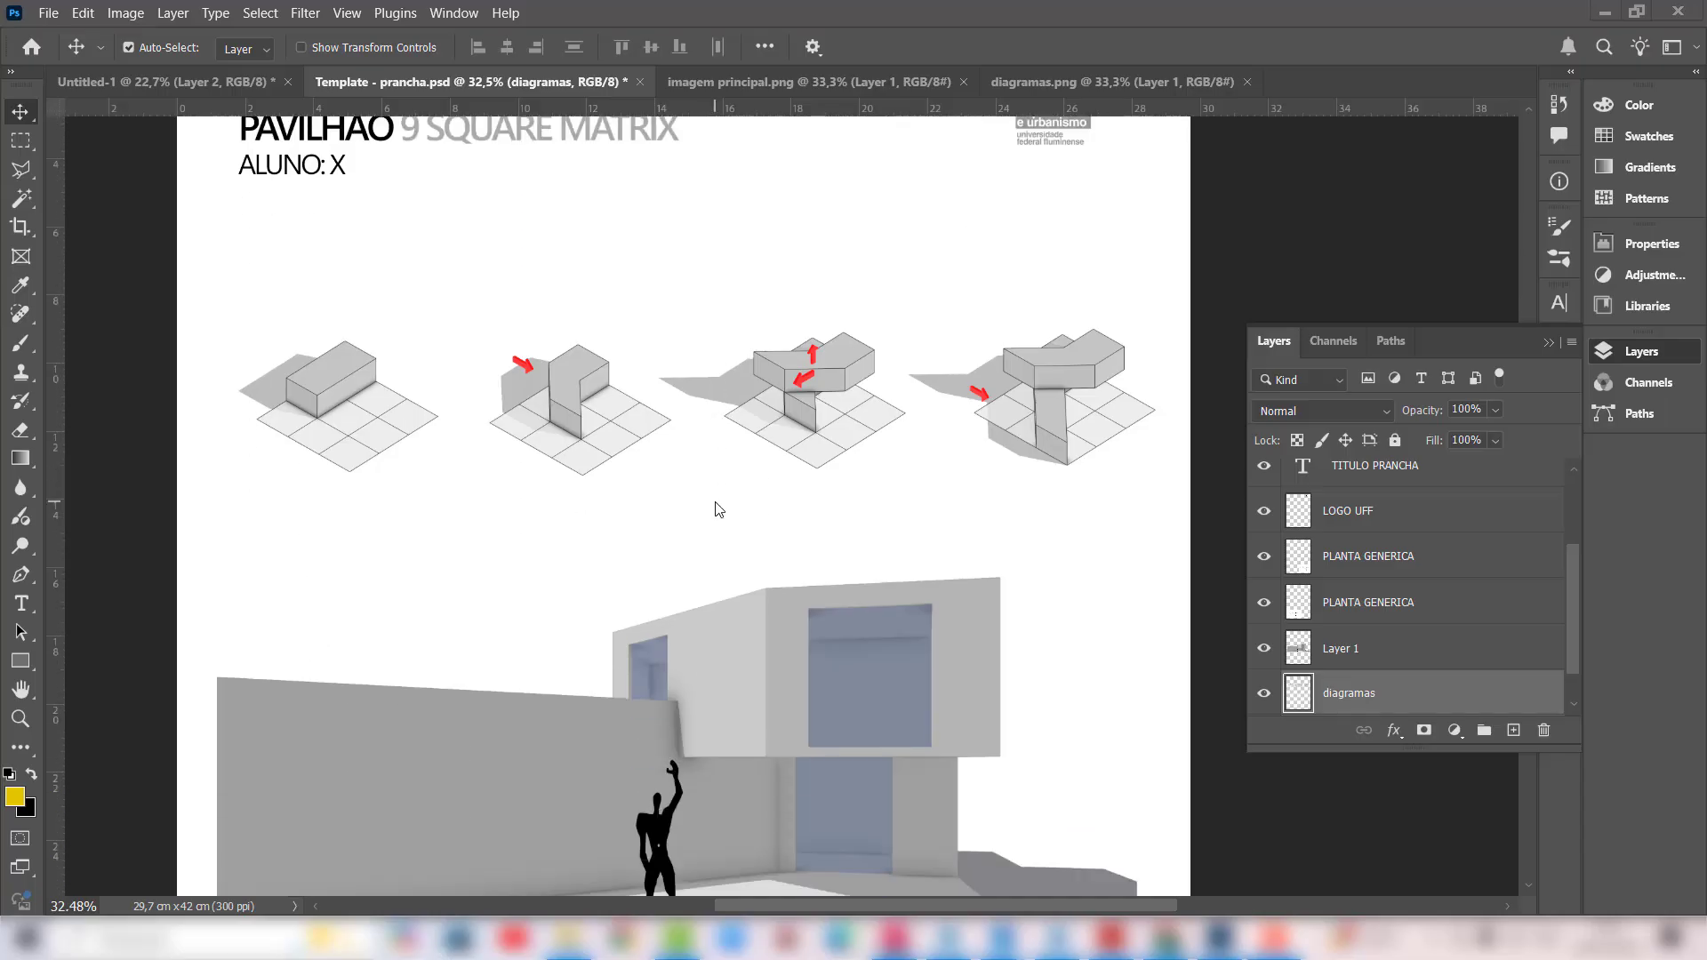
{"action": "scroll", "coordinate": [718, 509], "scroll_direction": "down", "scroll_amount": 2}
{"action": "scroll", "coordinate": [711, 510], "scroll_direction": "up", "scroll_amount": 4}
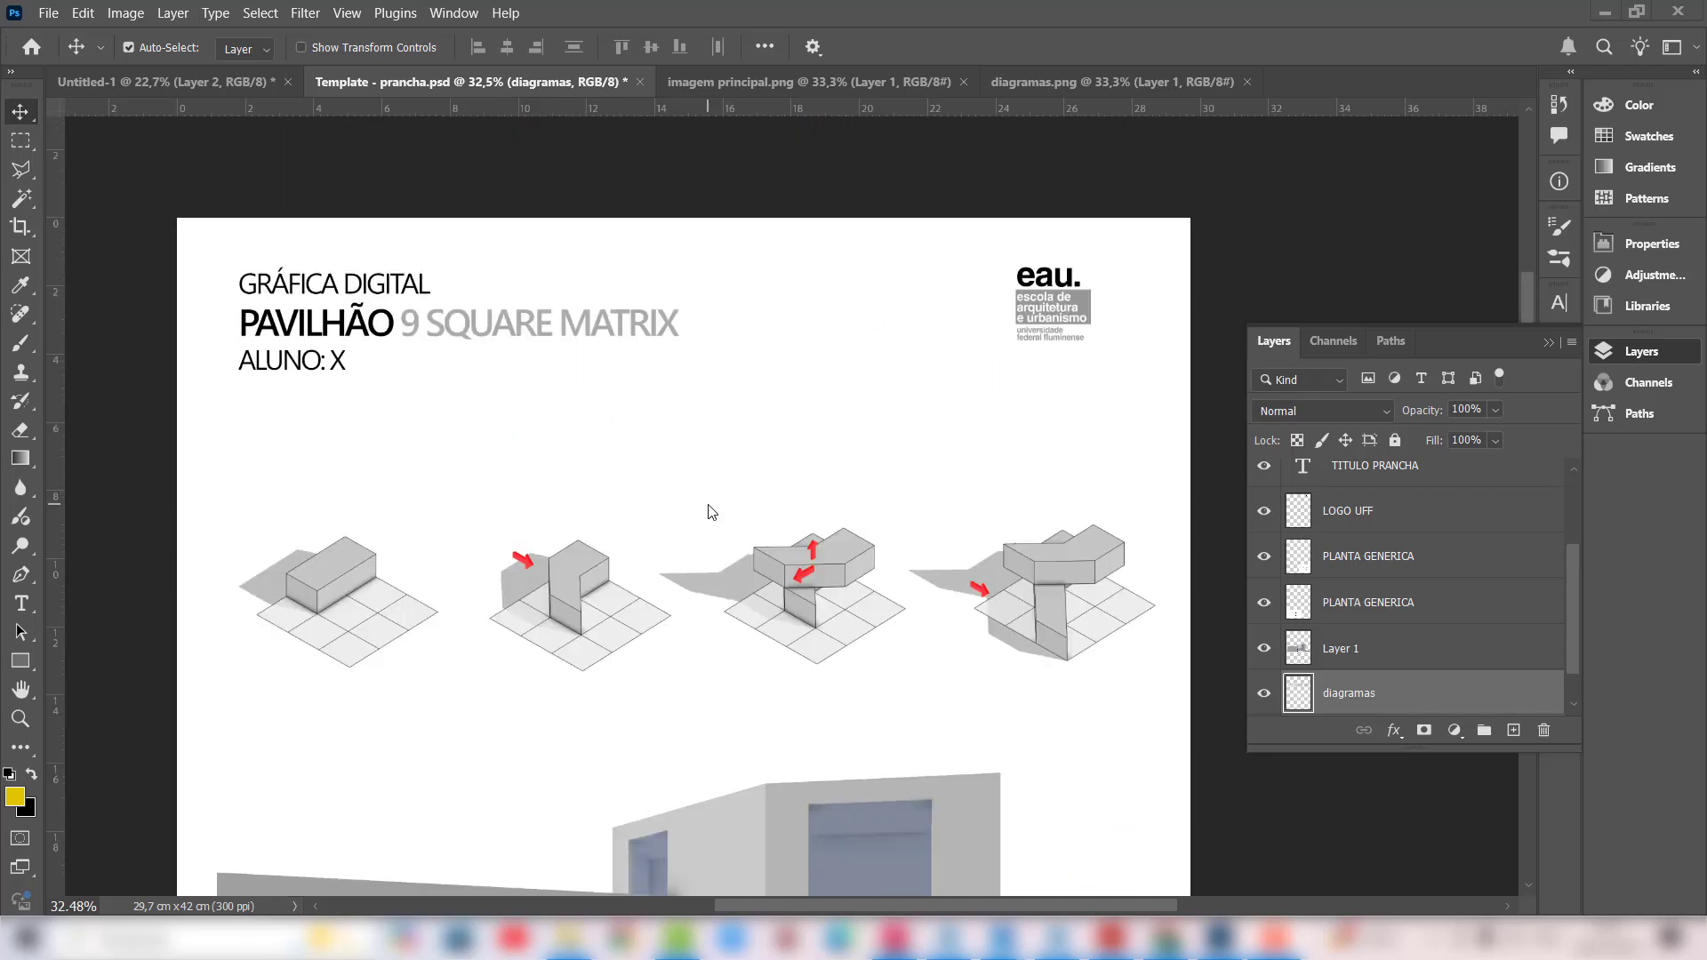
{"action": "scroll", "coordinate": [711, 512], "scroll_direction": "down", "scroll_amount": 3}
{"action": "scroll", "coordinate": [718, 505], "scroll_direction": "up", "scroll_amount": 1}
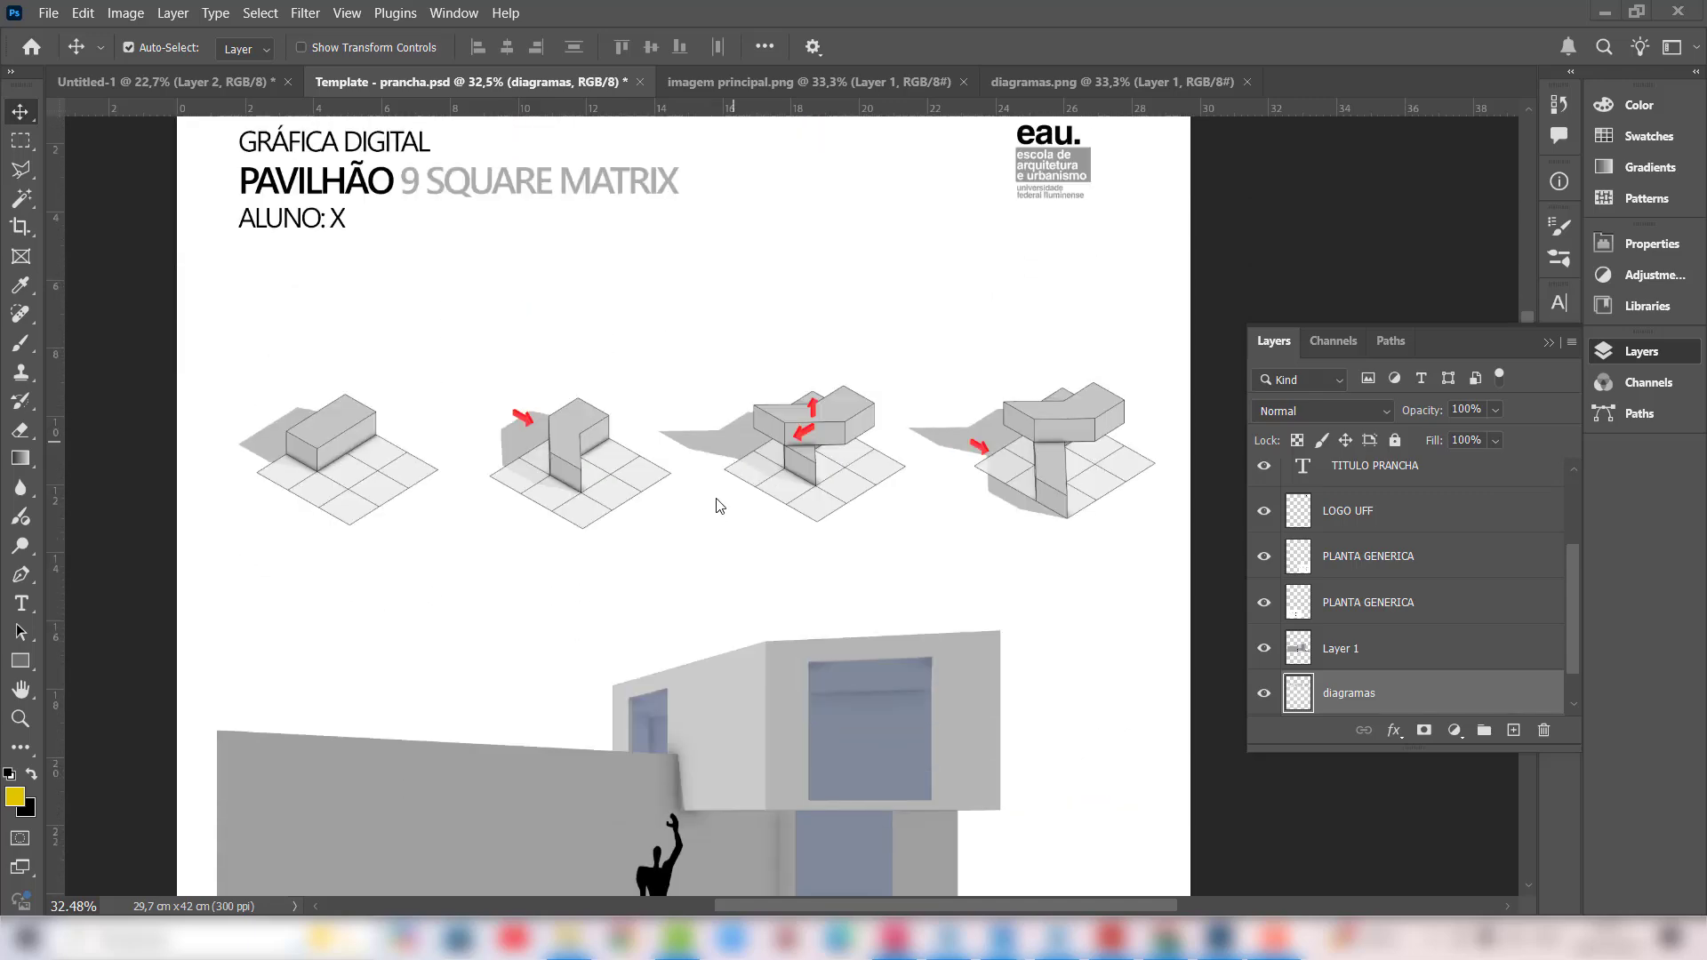
{"action": "scroll", "coordinate": [719, 505], "scroll_direction": "up", "scroll_amount": 1}
{"action": "scroll", "coordinate": [713, 507], "scroll_direction": "up", "scroll_amount": 2}
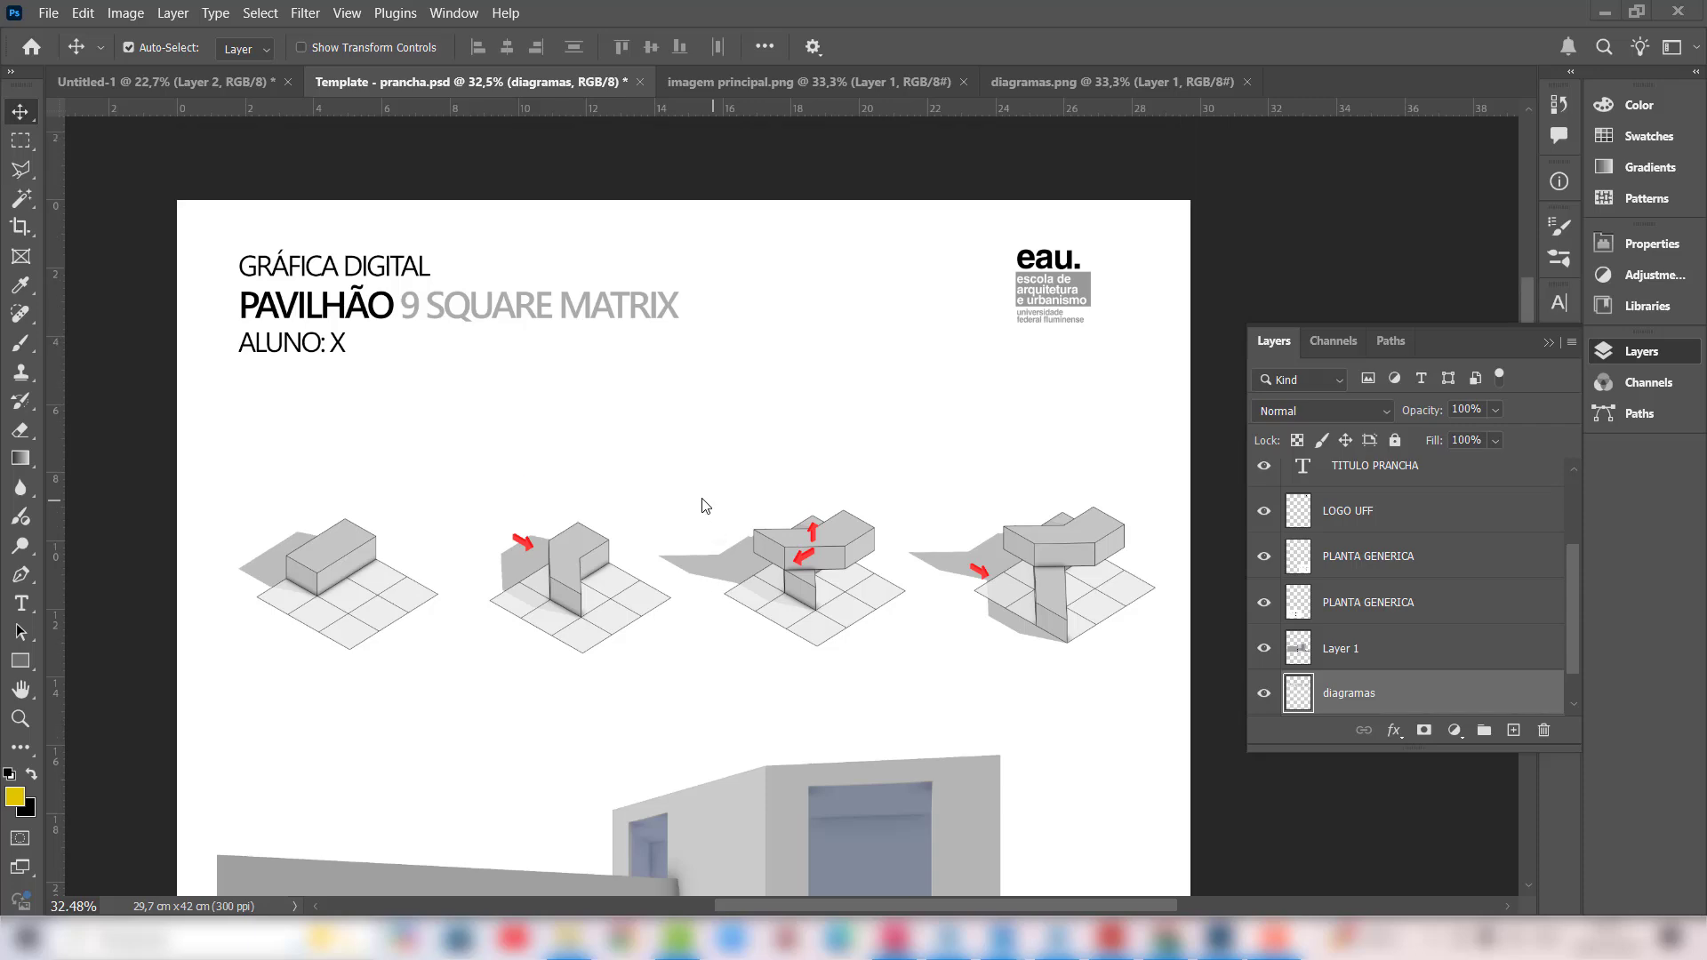
{"action": "scroll", "coordinate": [713, 473], "scroll_direction": "up", "scroll_amount": 2}
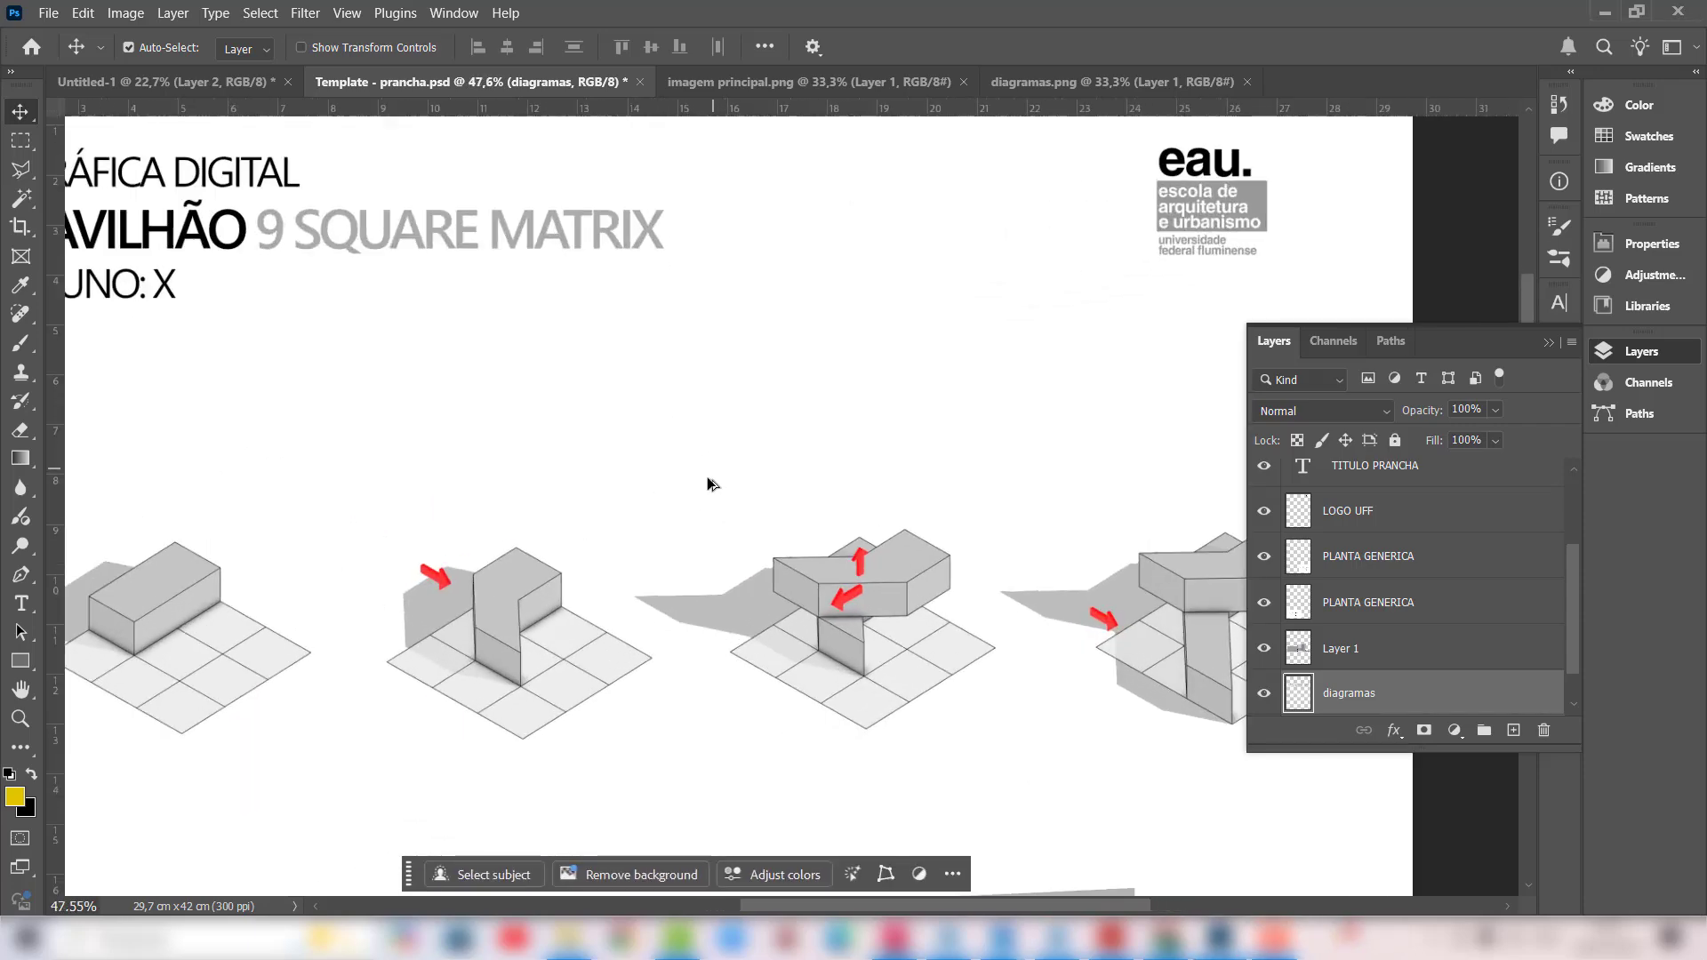
{"action": "scroll", "coordinate": [707, 476], "scroll_direction": "down", "scroll_amount": 3}
{"action": "scroll", "coordinate": [708, 485], "scroll_direction": "up", "scroll_amount": 1}
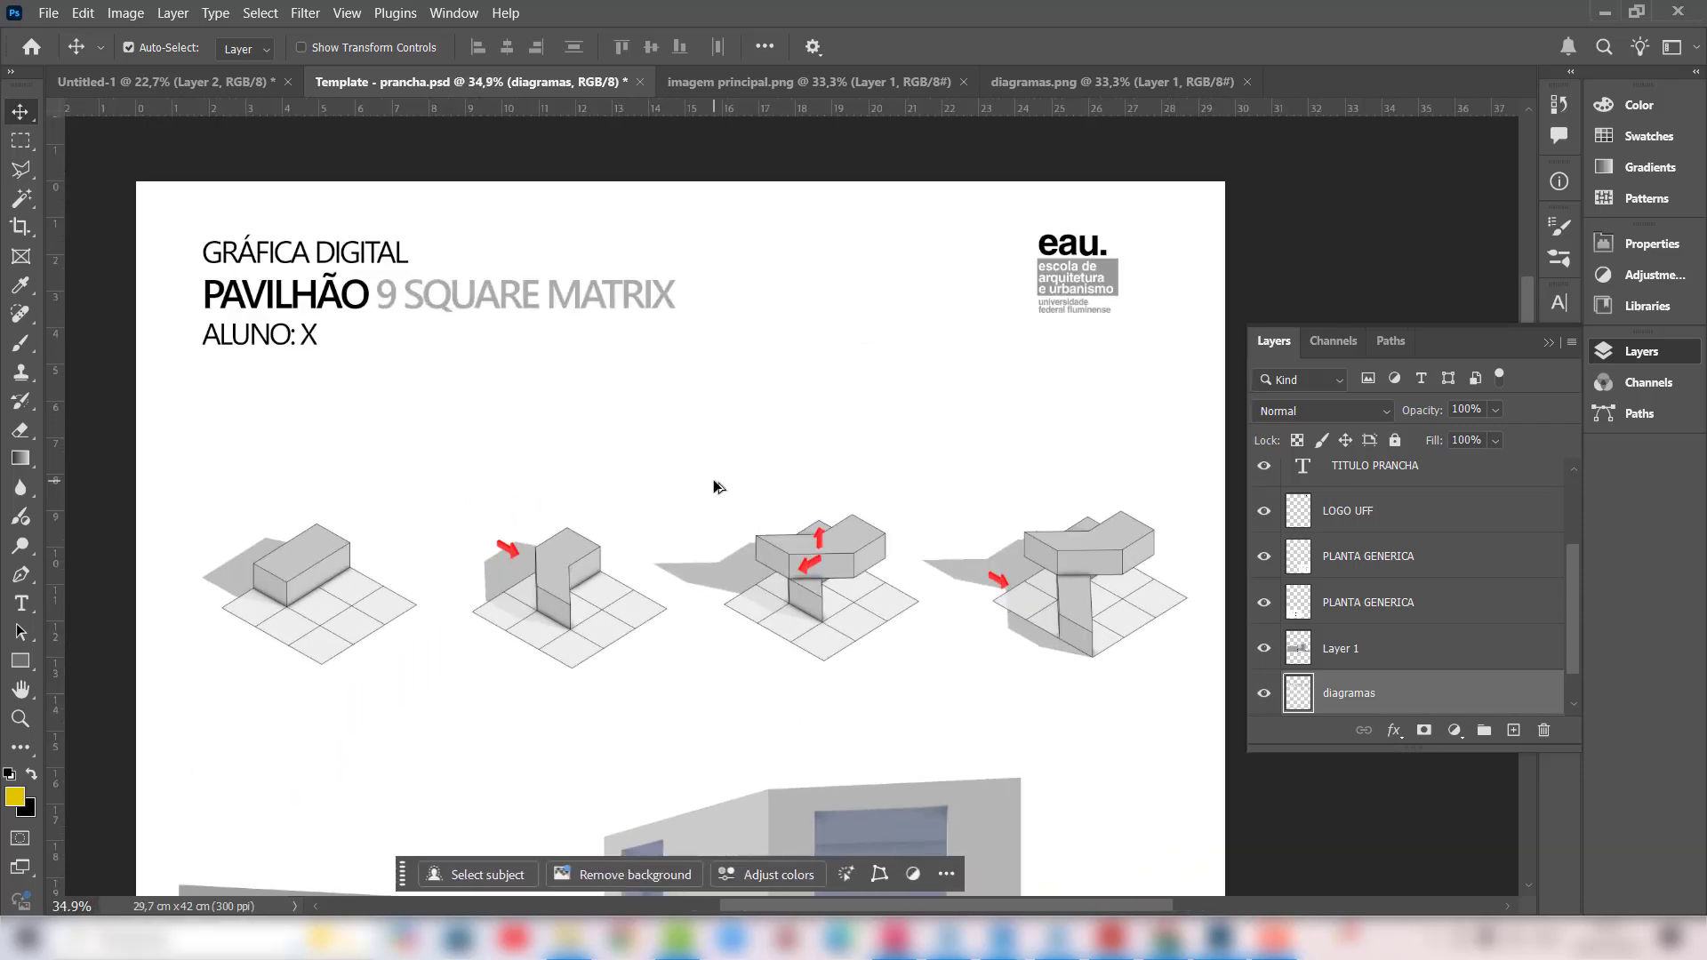
{"action": "left_click_drag", "start_coordinate": [680, 482], "coordinate": [779, 436]}
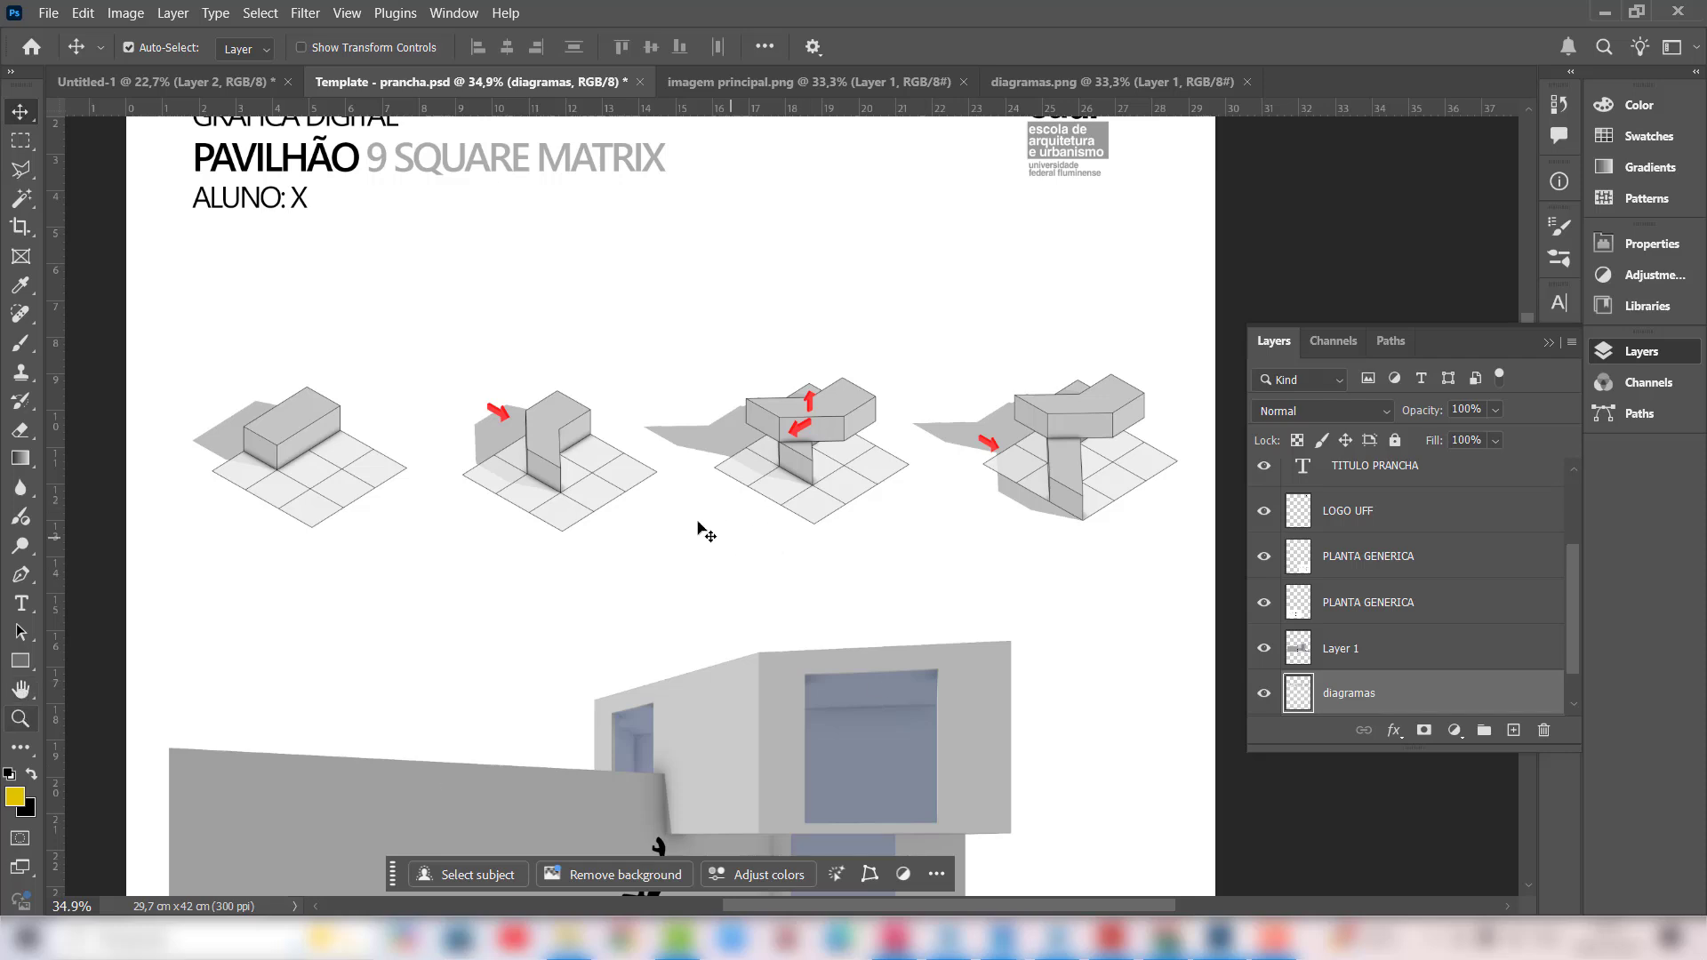
{"action": "left_click_drag", "start_coordinate": [481, 584], "coordinate": [525, 621]}
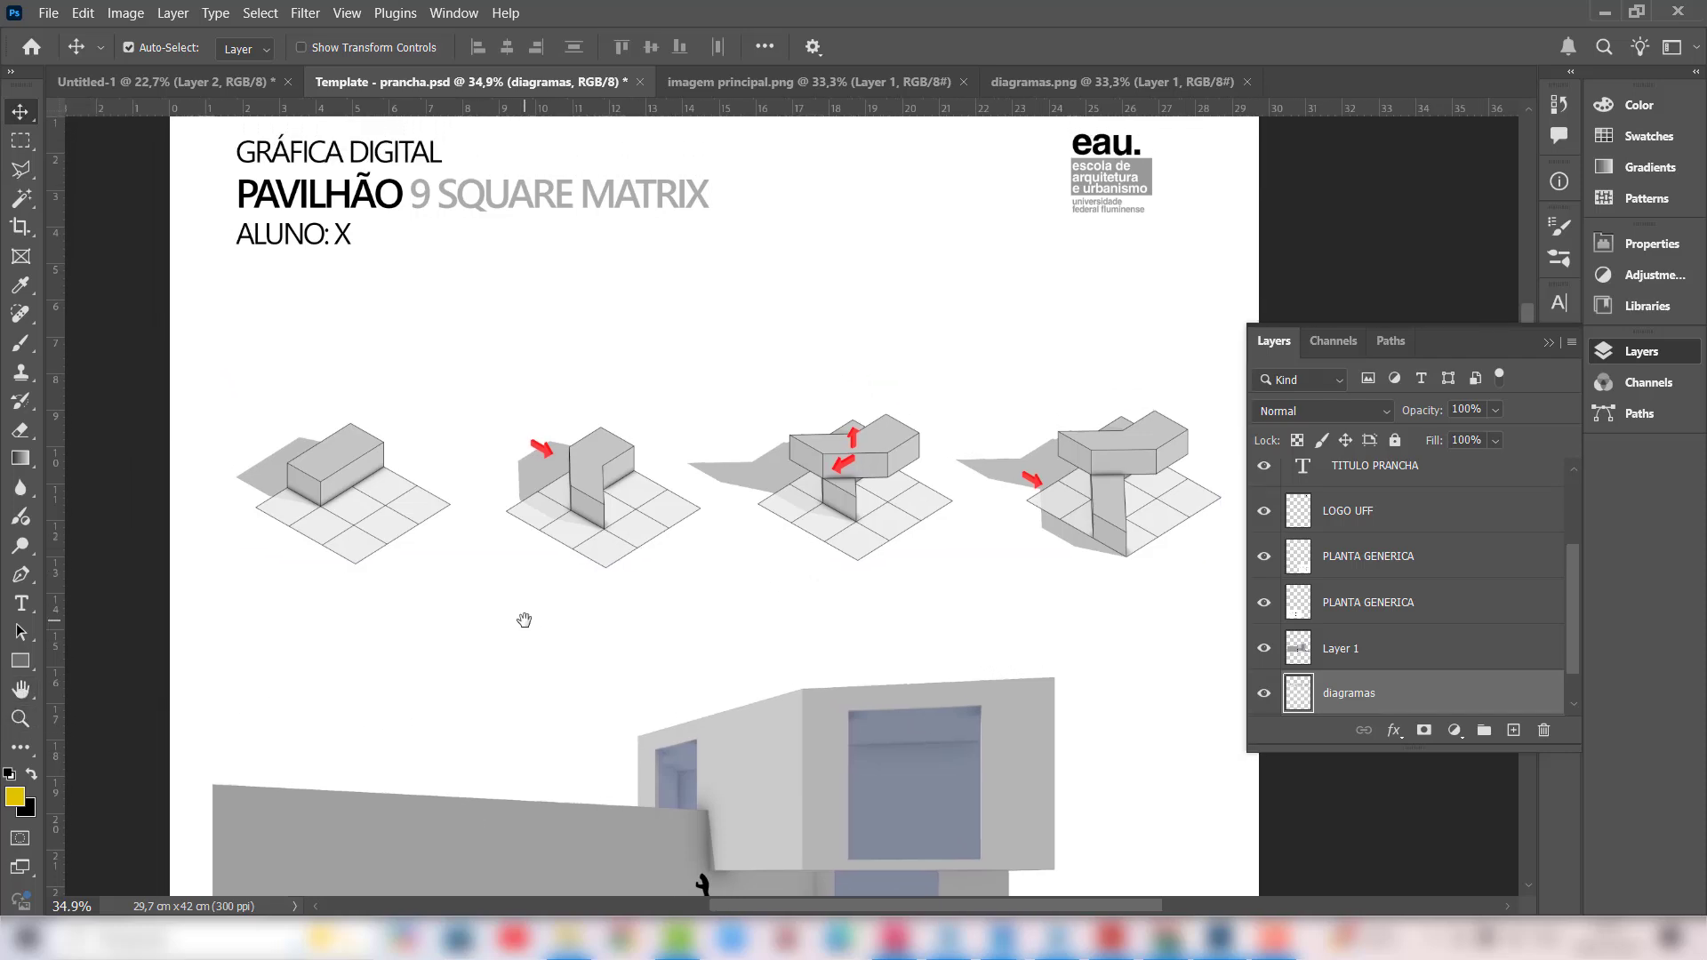
{"action": "key", "text": "ctrl+0"}
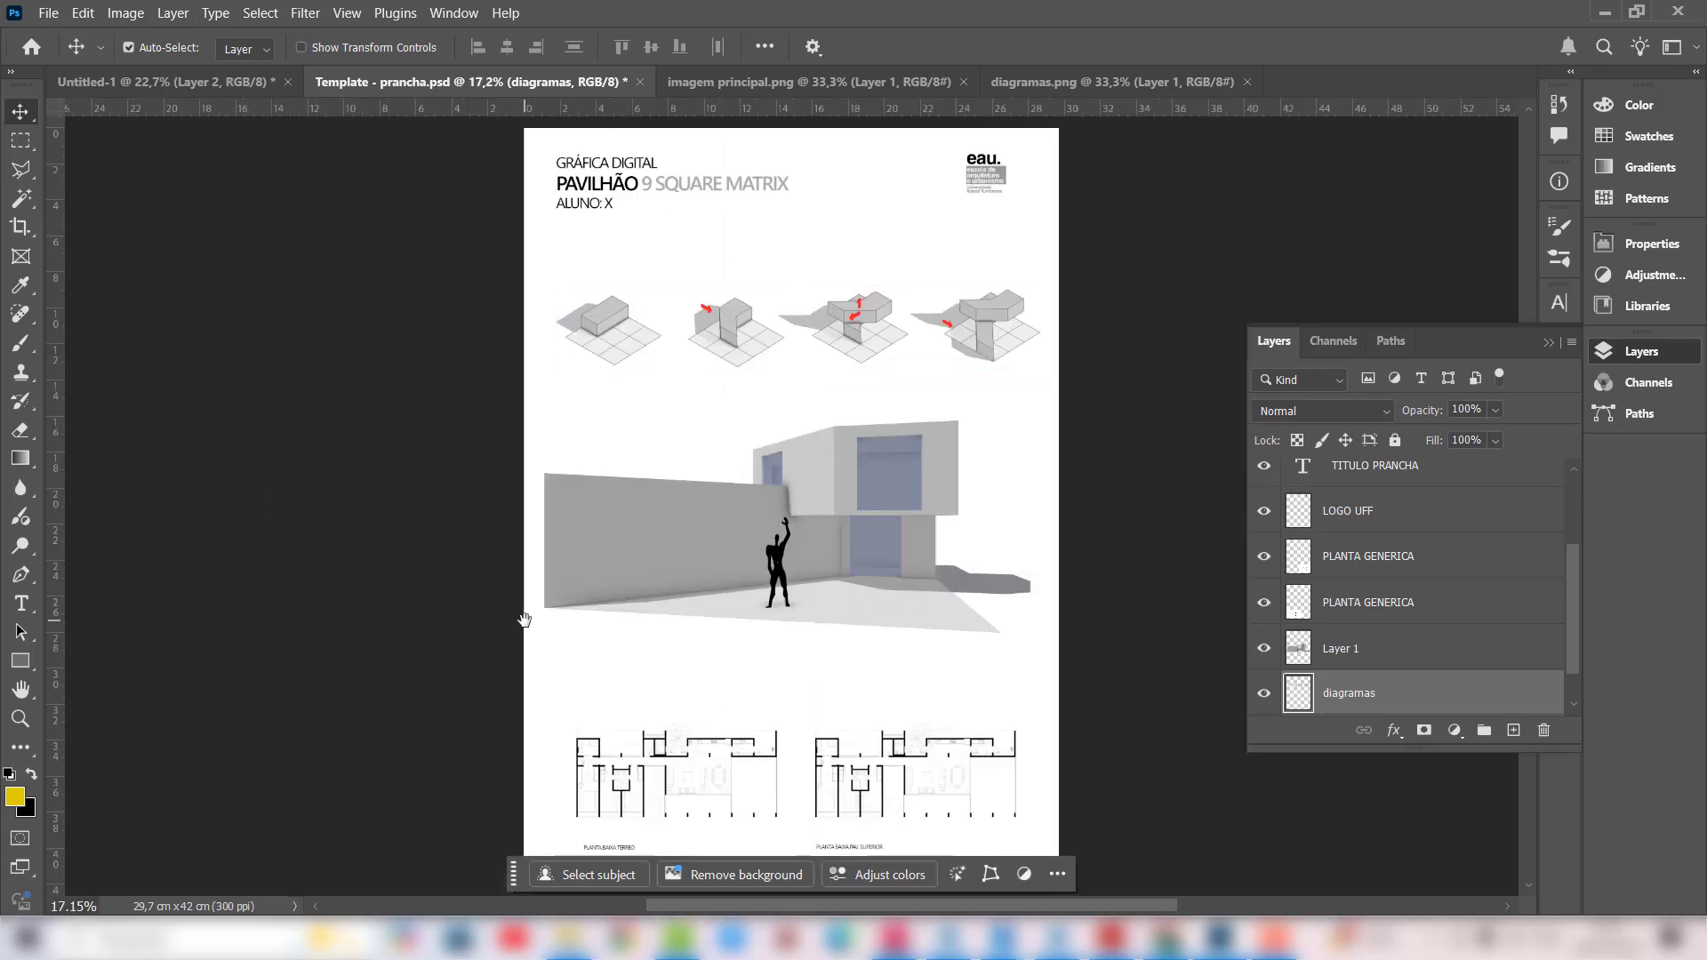
{"action": "scroll", "coordinate": [966, 227], "scroll_direction": "up", "scroll_amount": 8}
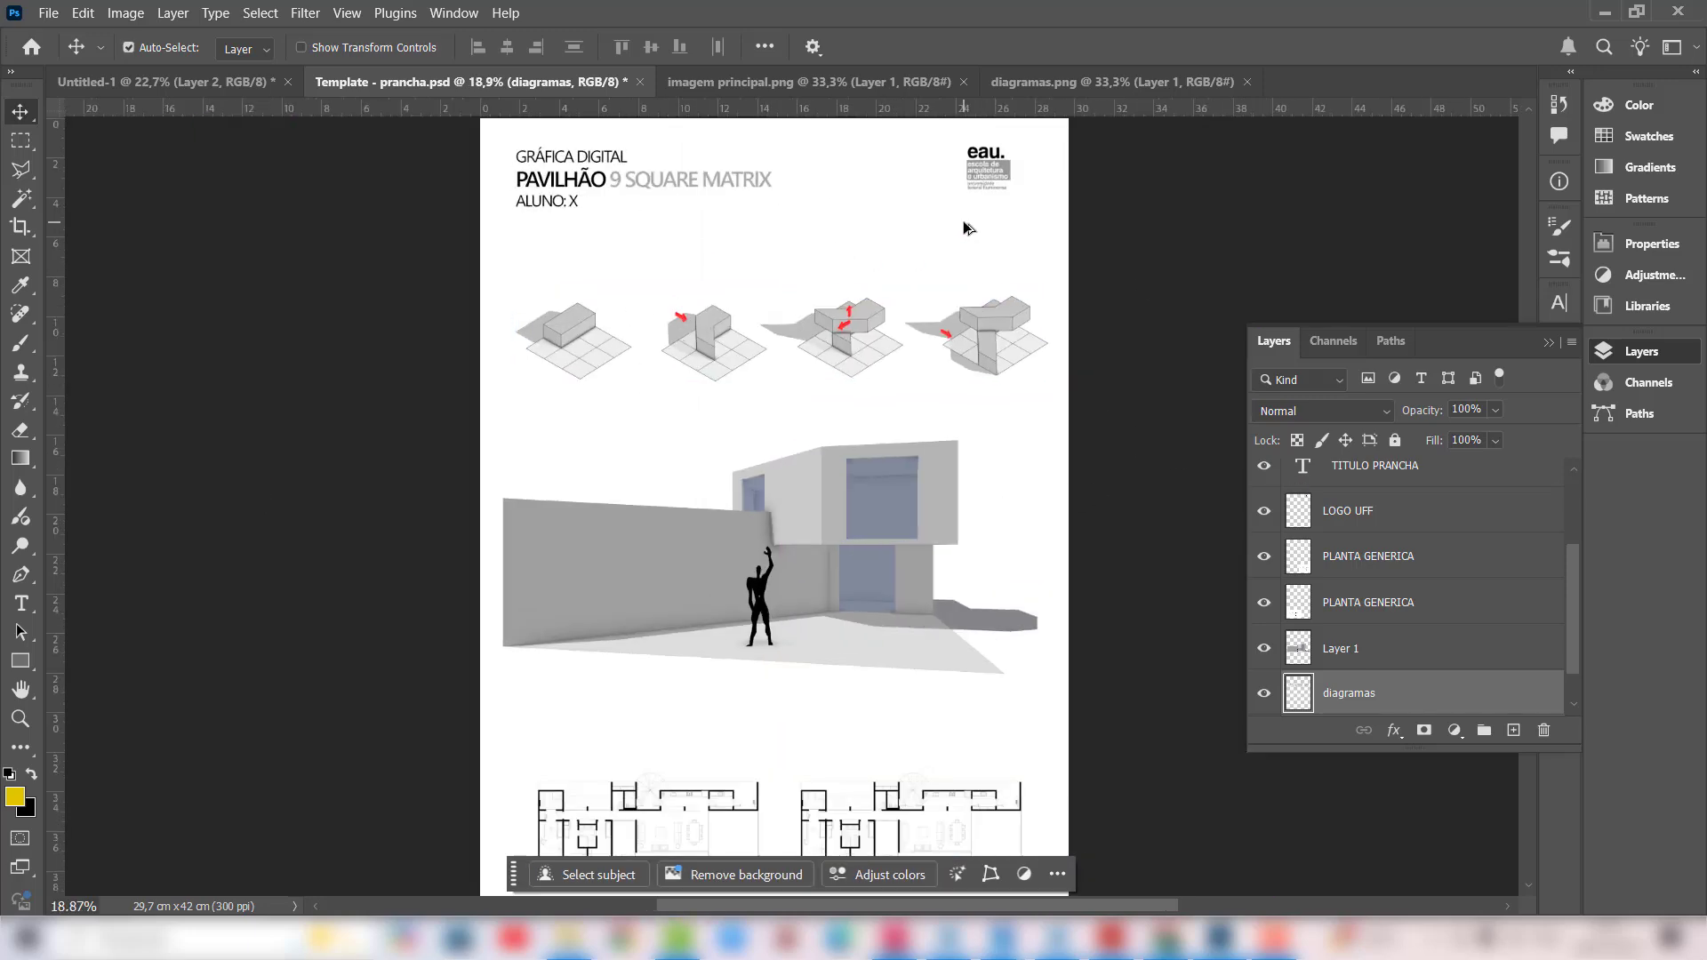
{"action": "scroll", "coordinate": [903, 457], "scroll_direction": "down", "scroll_amount": 5}
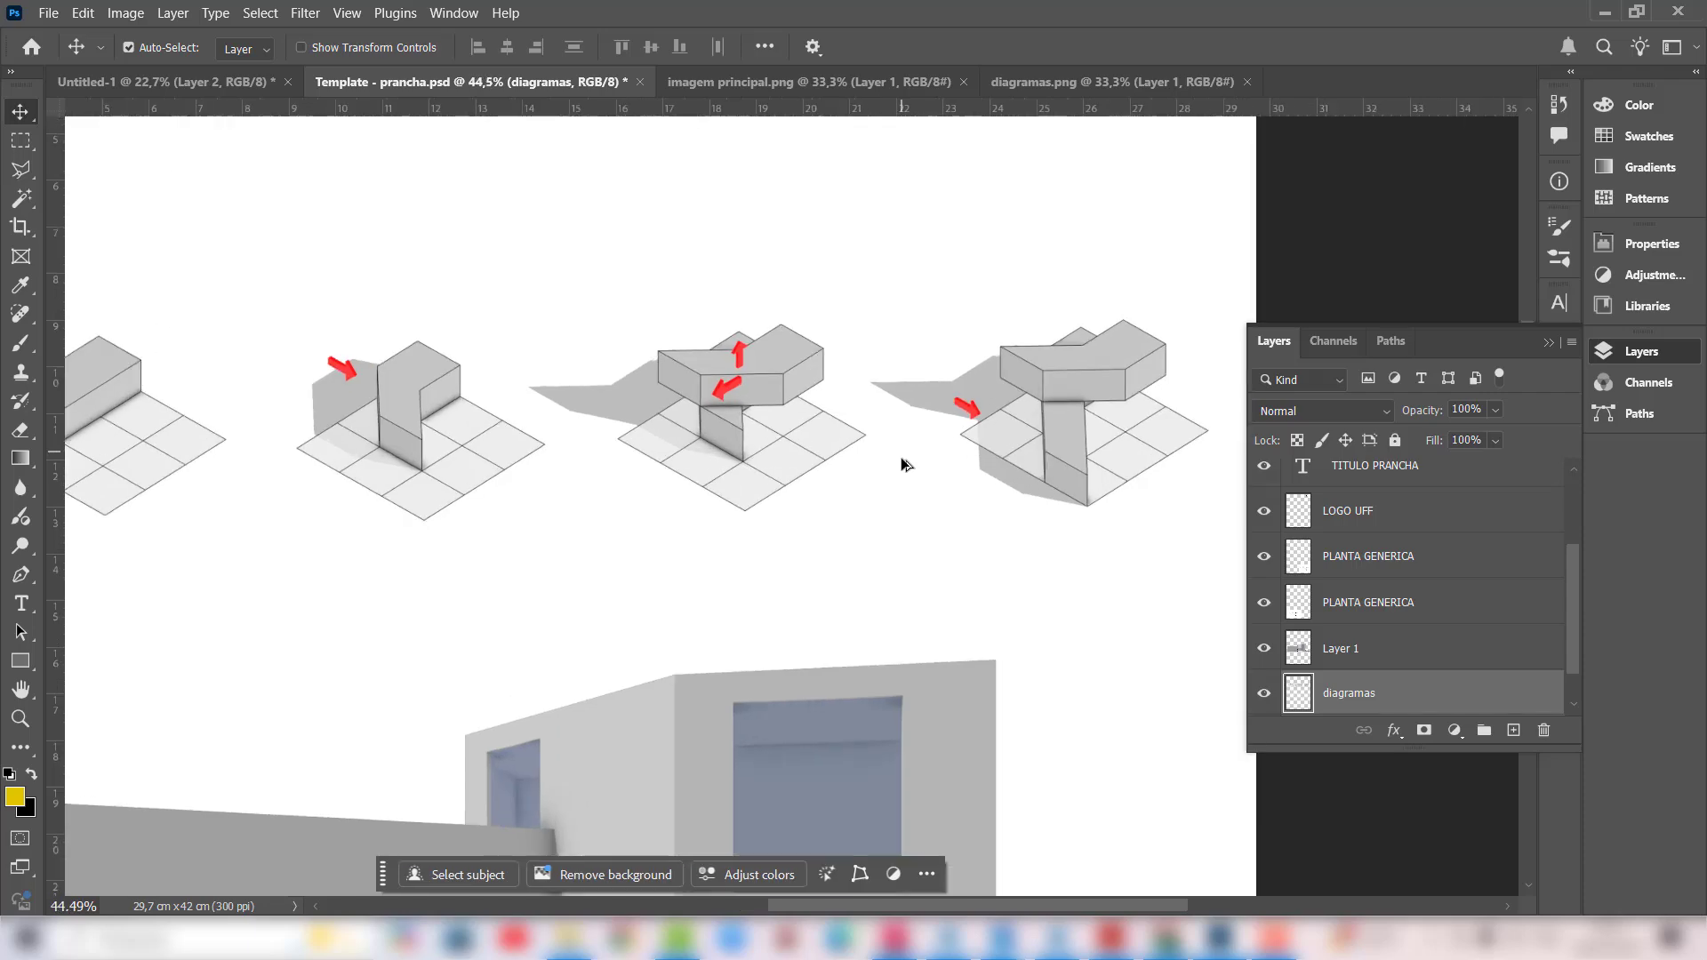
{"action": "scroll", "coordinate": [678, 385], "scroll_direction": "up", "scroll_amount": 7}
{"action": "scroll", "coordinate": [678, 389], "scroll_direction": "down", "scroll_amount": 6}
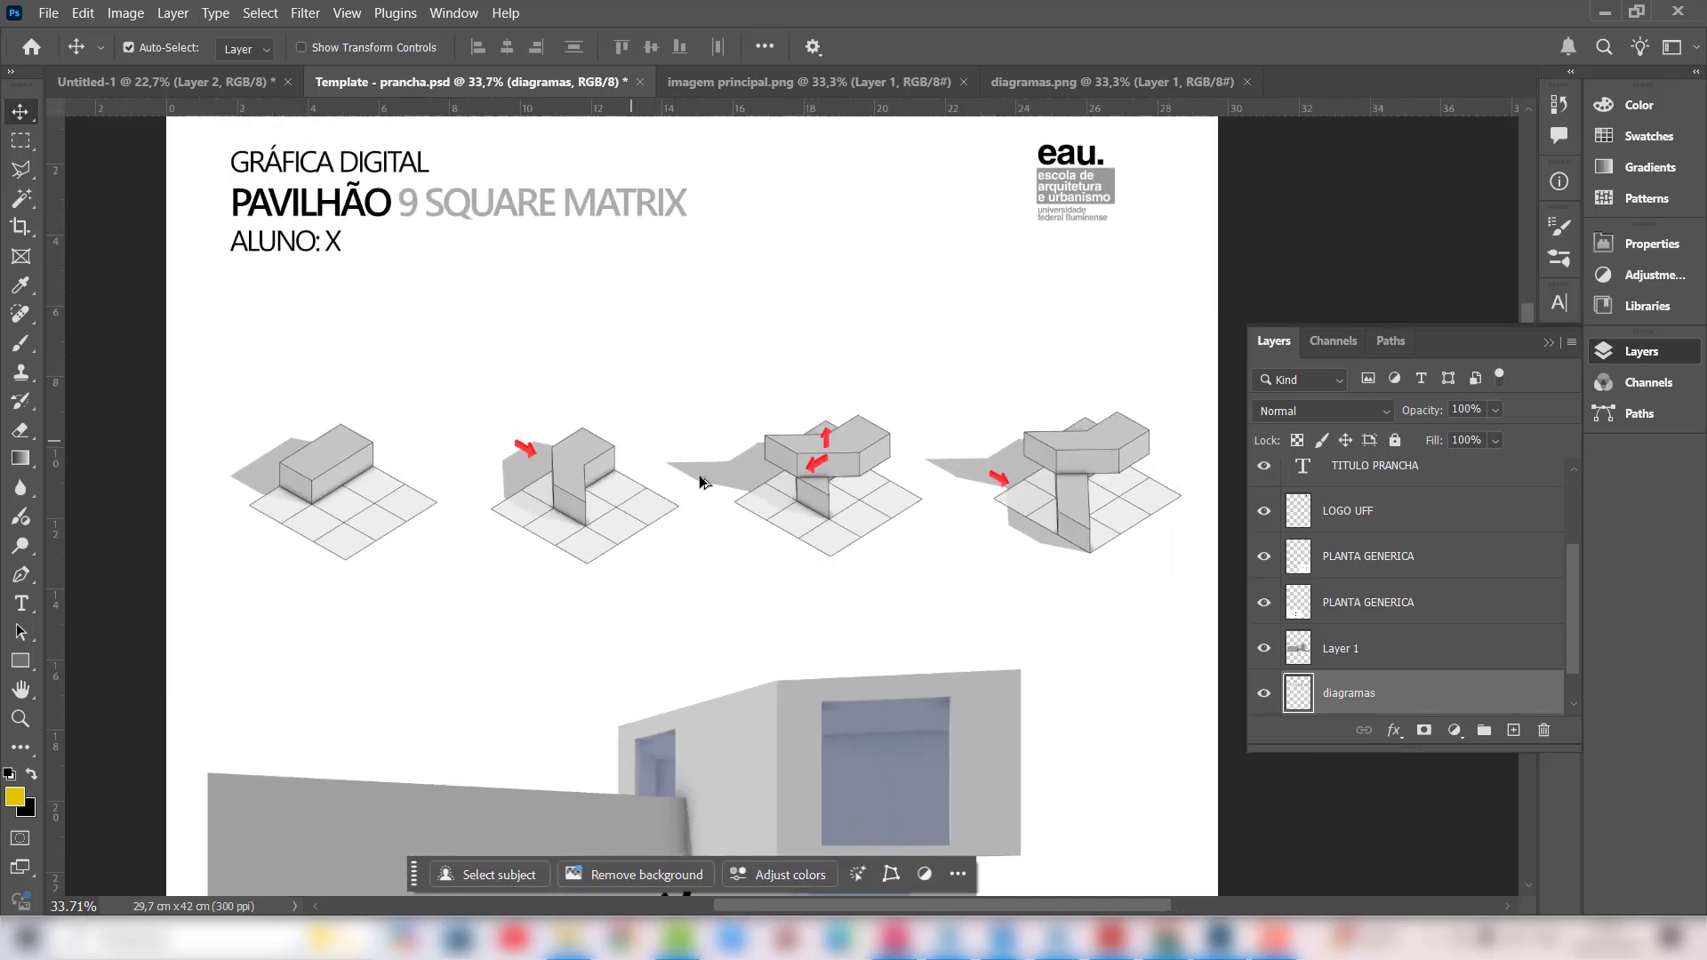
Step: Move the red arrows of the second and third diagrams down towards the bases of their volumes
{"action": "scroll", "coordinate": [578, 518], "scroll_direction": "up", "scroll_amount": 8}
{"action": "scroll", "coordinate": [578, 518], "scroll_direction": "up", "scroll_amount": 3}
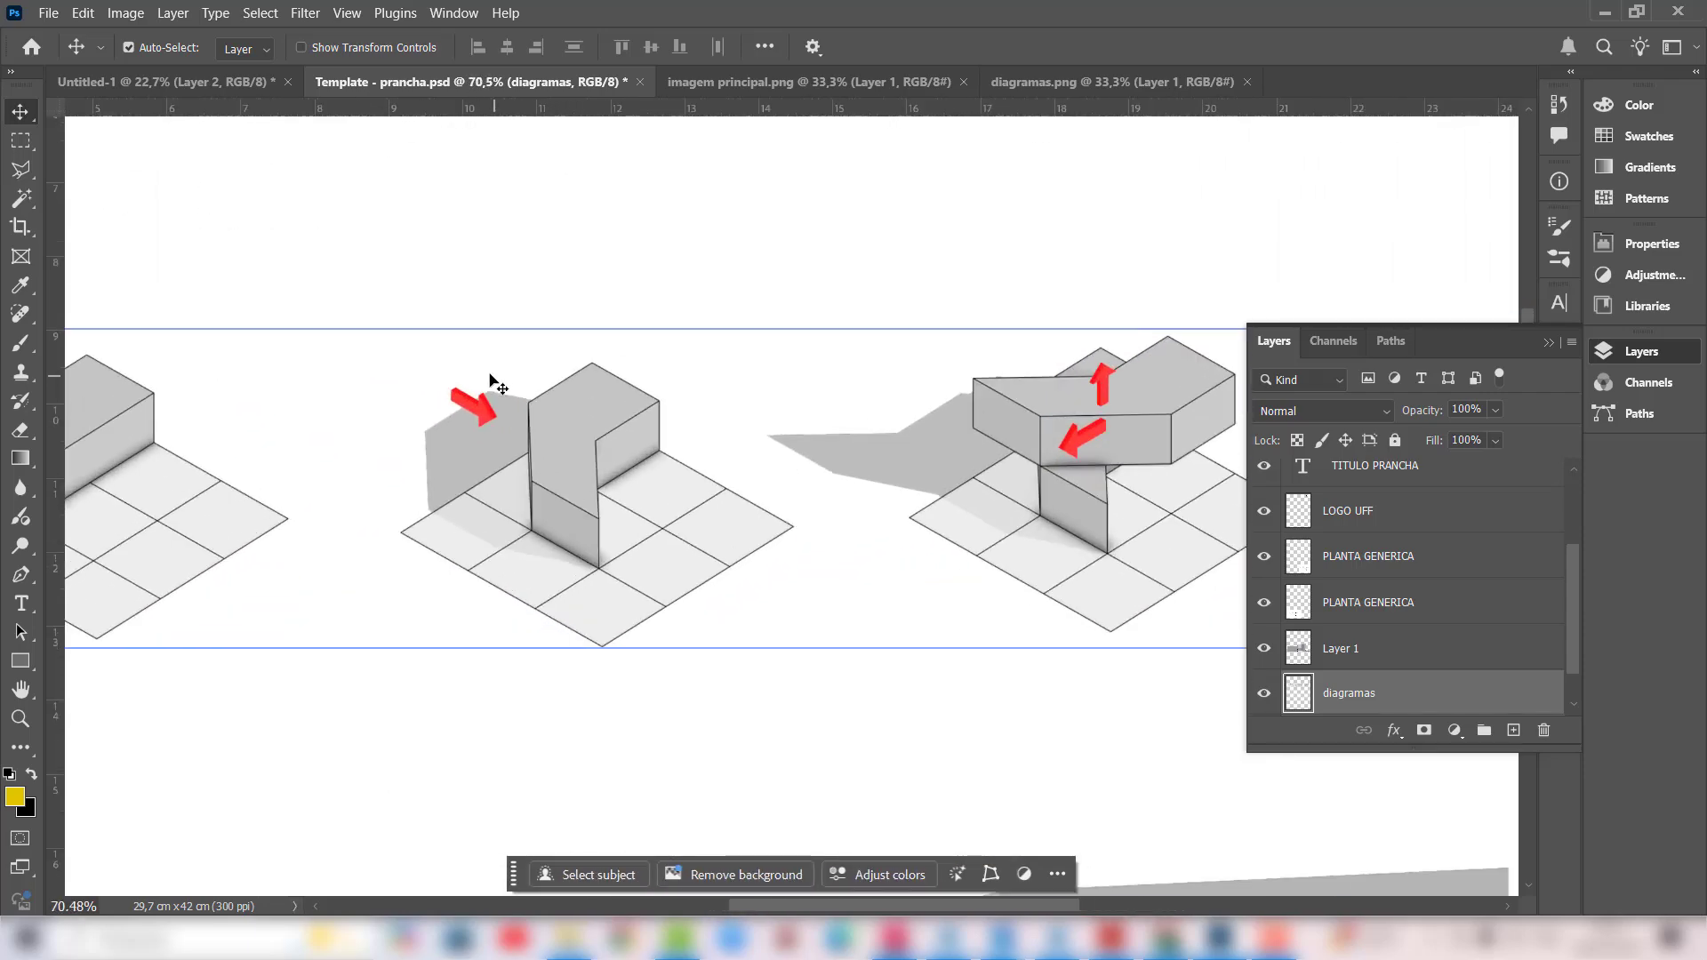
{"action": "left_click_drag", "start_coordinate": [485, 414], "coordinate": [535, 543]}
{"action": "scroll", "coordinate": [532, 545], "scroll_direction": "up", "scroll_amount": 3}
{"action": "scroll", "coordinate": [457, 545], "scroll_direction": "down", "scroll_amount": 4}
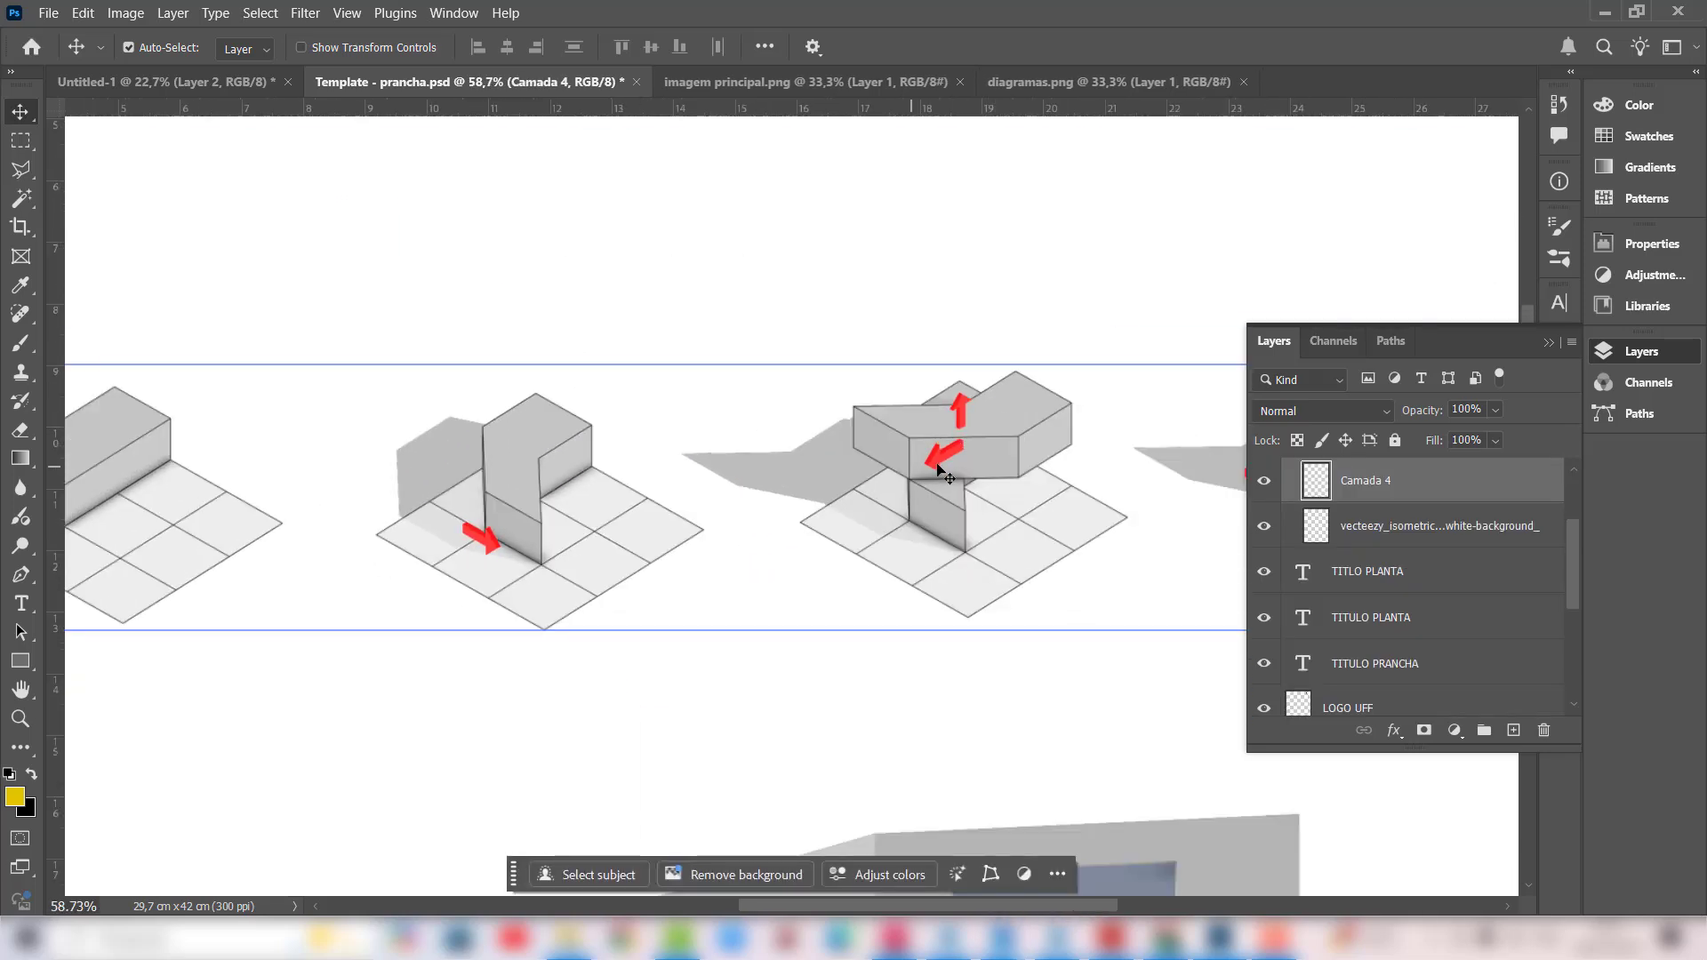
{"action": "left_click_drag", "start_coordinate": [939, 466], "coordinate": [924, 548]}
{"action": "left_click_drag", "start_coordinate": [960, 405], "coordinate": [891, 495]}
Step: Reposition the second diagram's red arrow alongside the lower edge of its vertical volume
{"action": "left_click", "coordinate": [493, 544]}
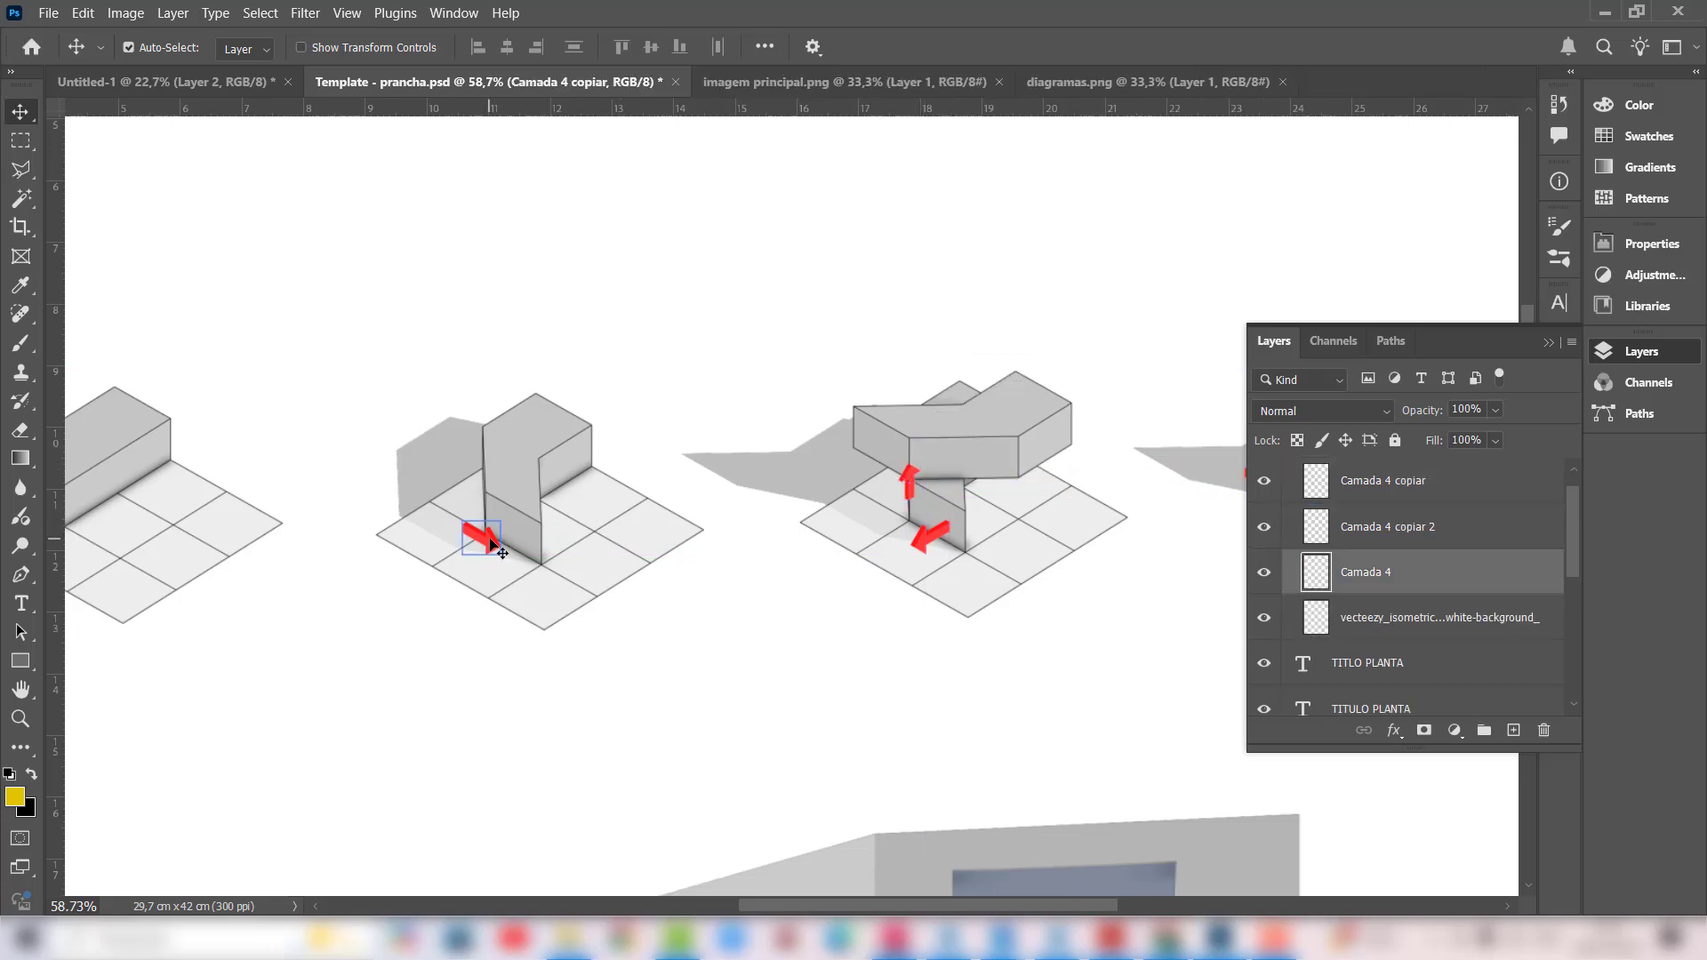
{"action": "scroll", "coordinate": [489, 551], "scroll_direction": "up", "scroll_amount": 2}
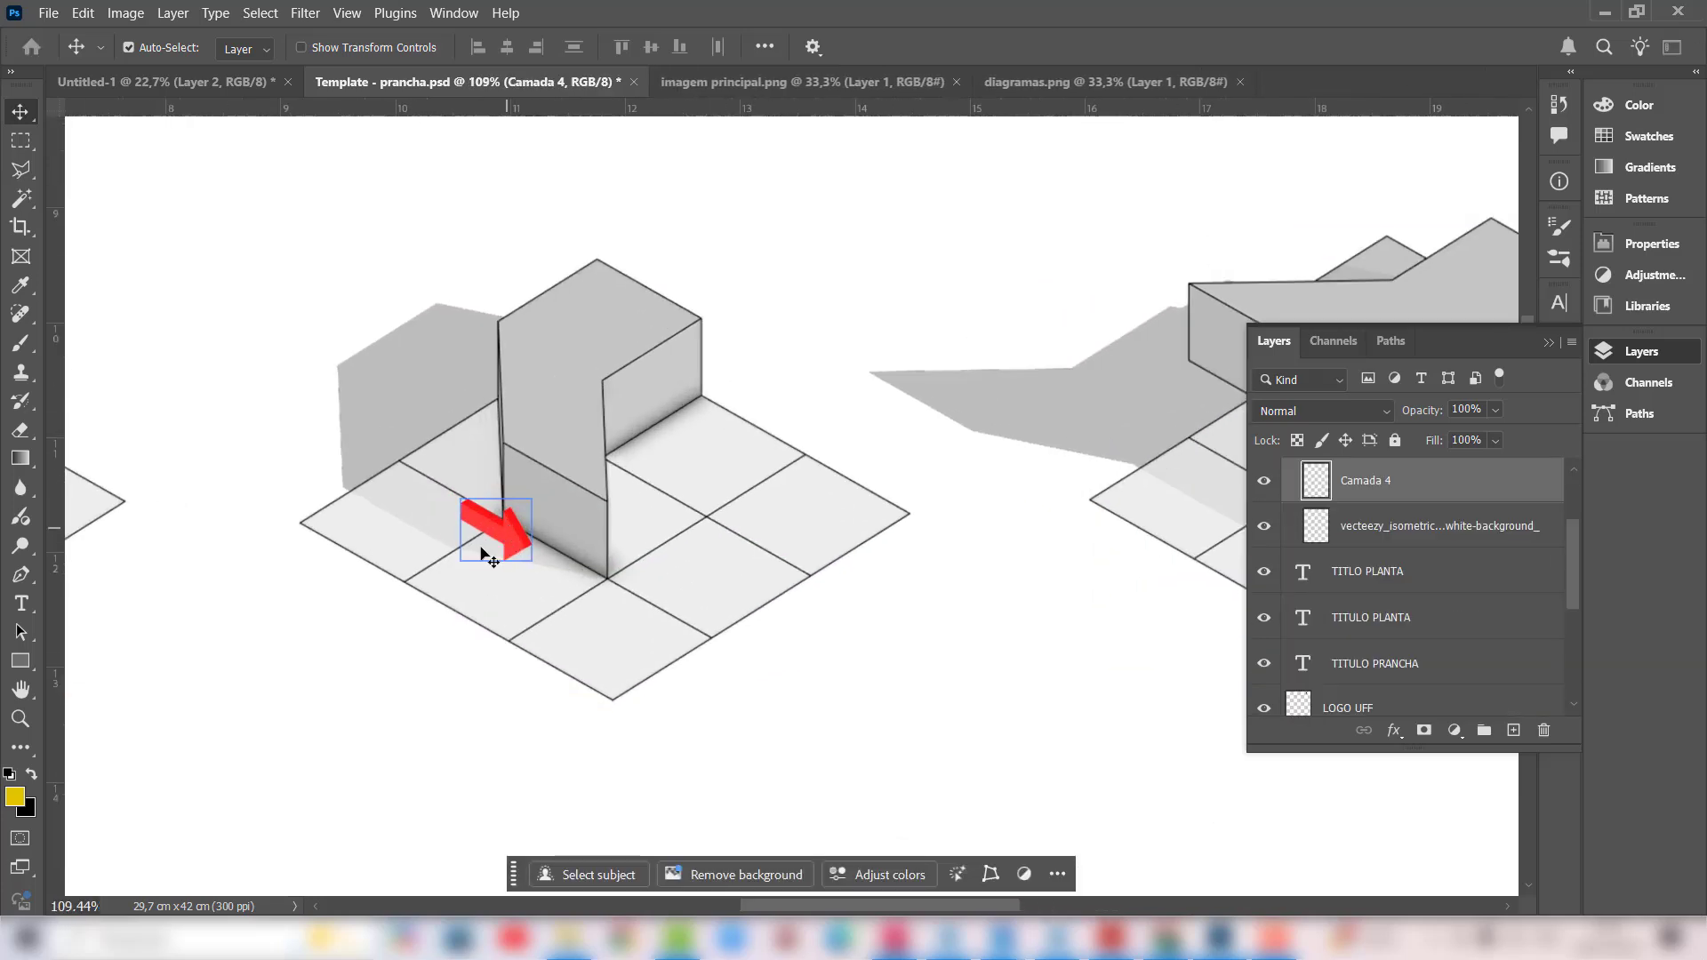
{"action": "left_click_drag", "start_coordinate": [485, 556], "coordinate": [679, 913]}
Step: Try rotating the second diagram's arrow 180° and flipping it horizontally with Free Transform, undoing each change
{"action": "key", "text": "ctrl+t"}
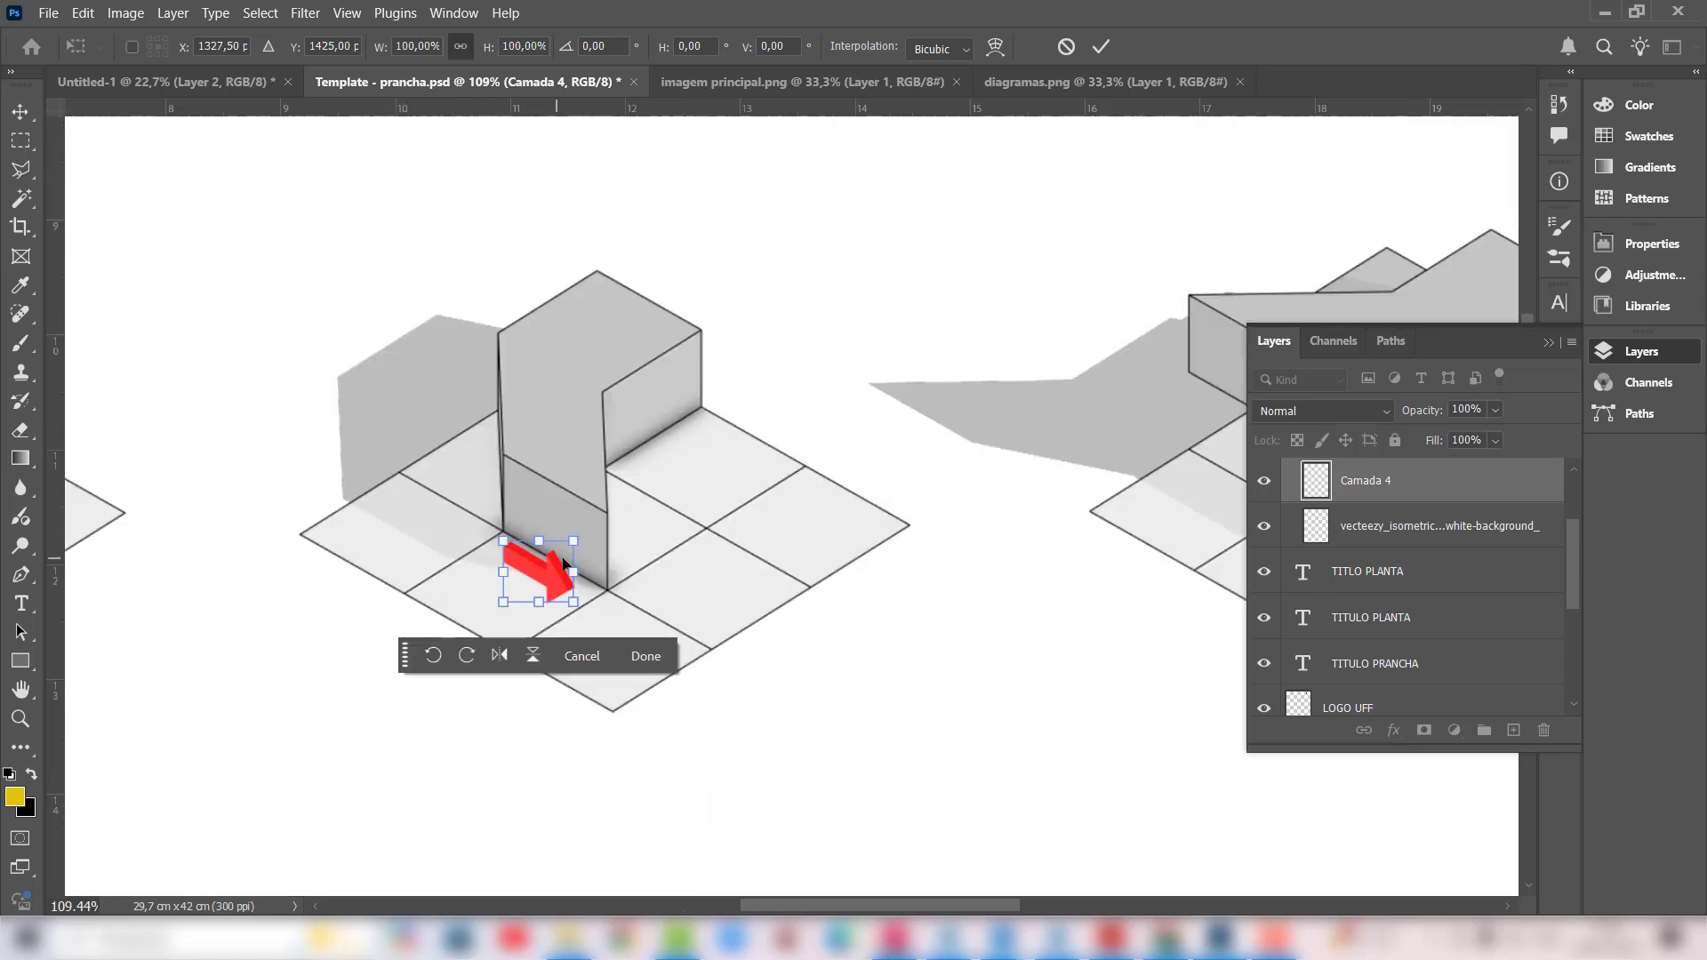
{"action": "right_click", "coordinate": [552, 574]}
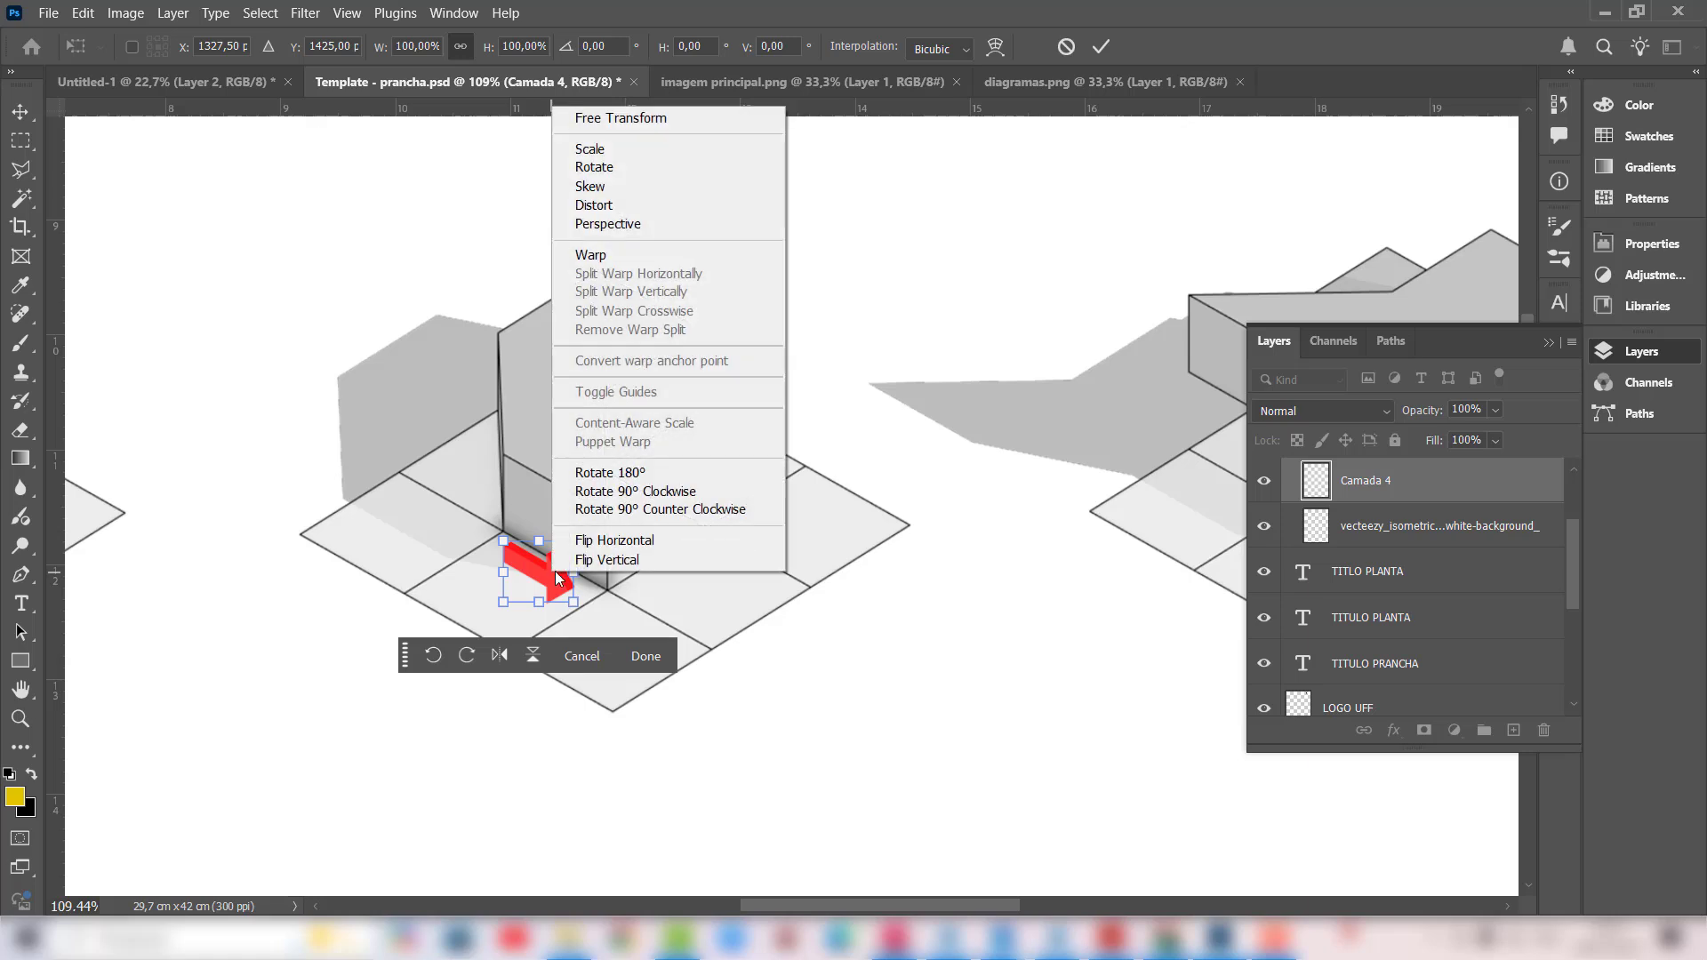
{"action": "left_click", "coordinate": [613, 474]}
{"action": "key", "text": "ctrl+z"}
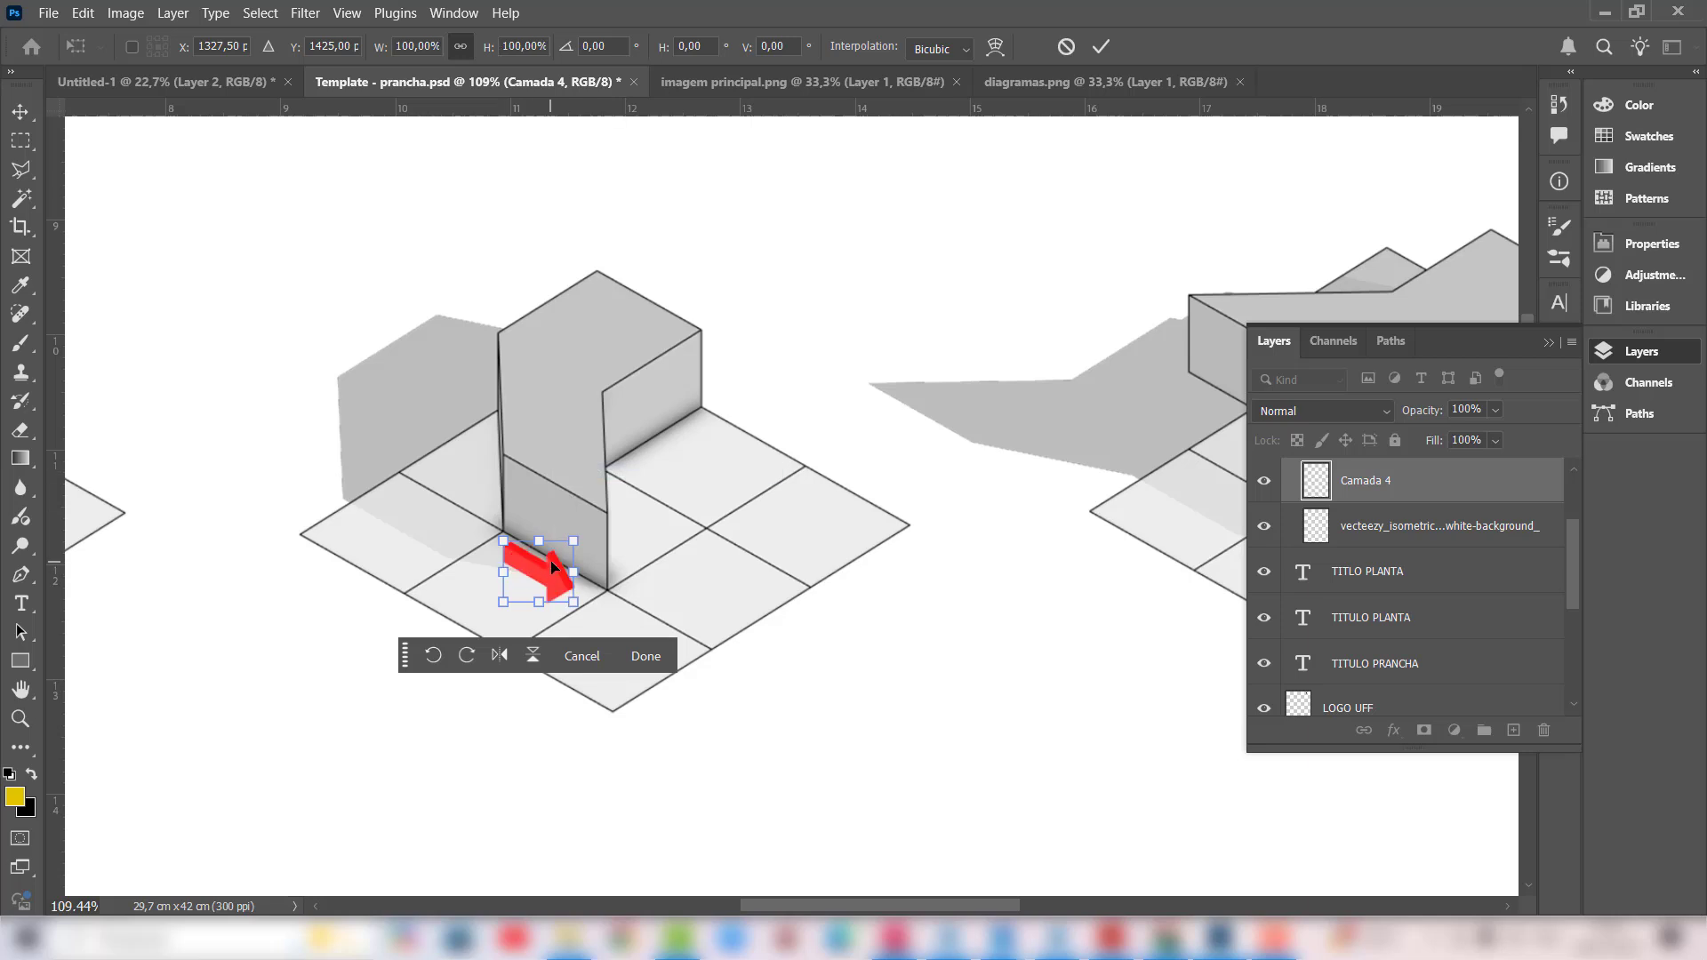
{"action": "right_click", "coordinate": [551, 560]}
{"action": "left_click", "coordinate": [611, 532]}
{"action": "key", "text": "ctrl+z"}
{"action": "key", "text": "Return"}
Step: Adjust the positions of the third diagram's two arrows and move the fourth diagram's arrow onto its vertical support
{"action": "scroll", "coordinate": [480, 716], "scroll_direction": "down", "scroll_amount": 5}
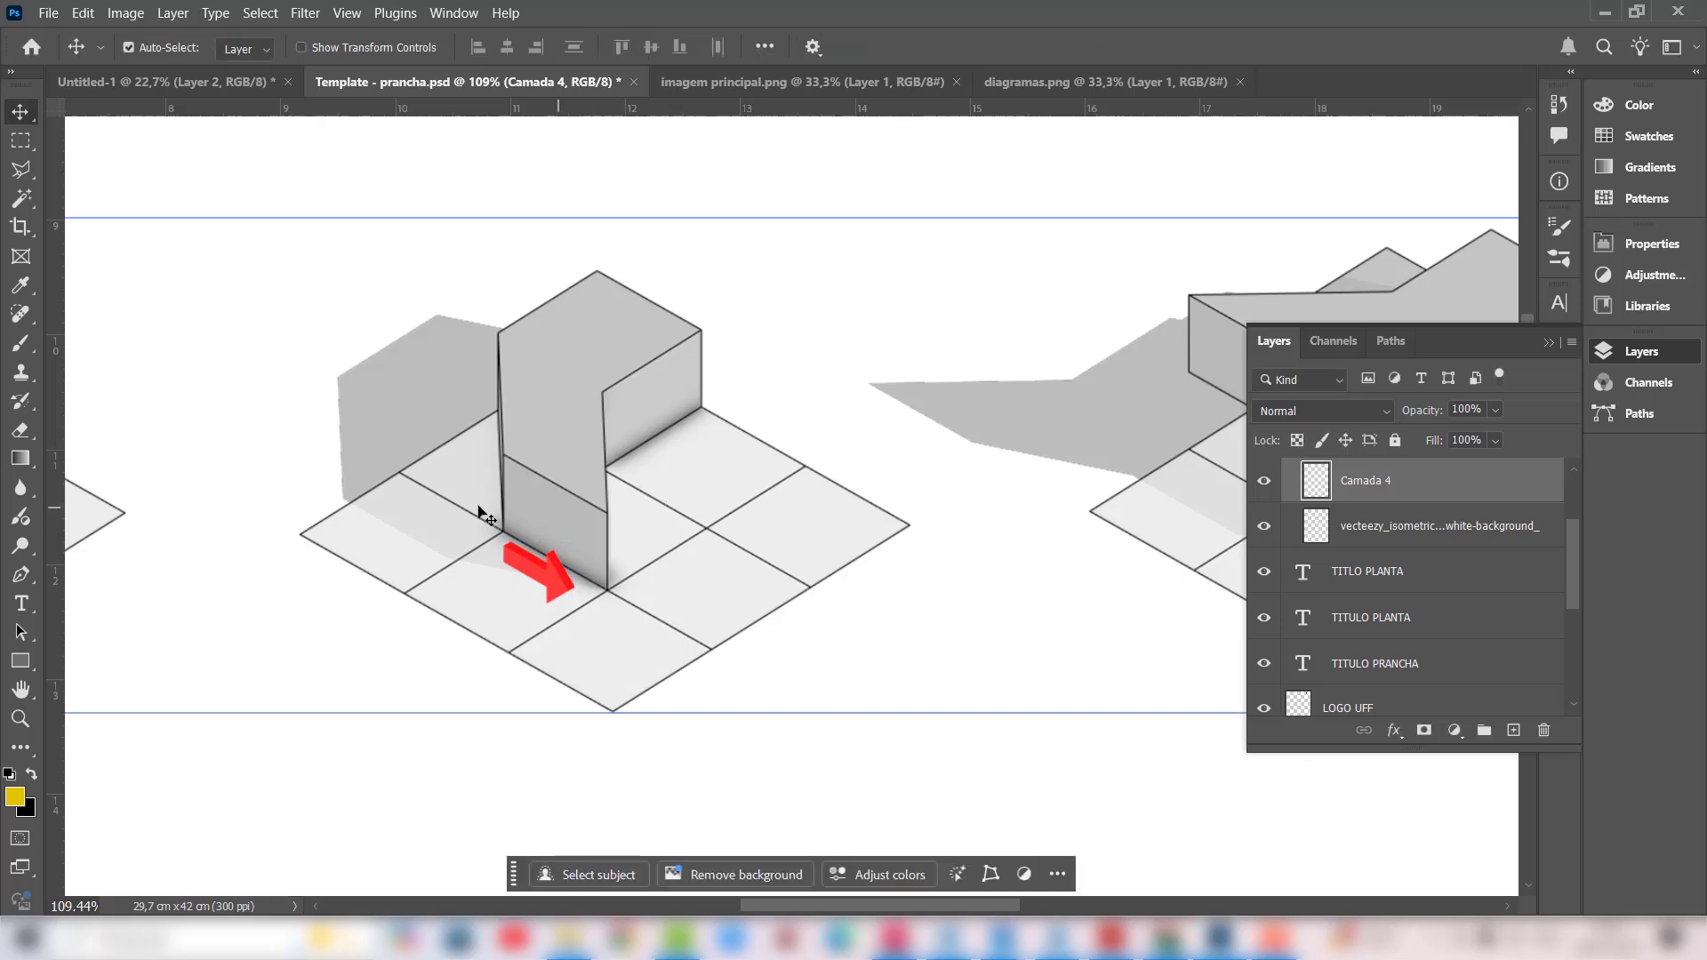
{"action": "scroll", "coordinate": [816, 469], "scroll_direction": "up", "scroll_amount": 1}
{"action": "mouse_move", "coordinate": [818, 521]}
{"action": "left_mouse_down"}
{"action": "mouse_move", "coordinate": [787, 492]}
{"action": "mouse_move", "coordinate": [813, 529]}
{"action": "left_mouse_up"}
{"action": "mouse_move", "coordinate": [836, 570]}
{"action": "left_mouse_down"}
{"action": "mouse_move", "coordinate": [811, 576]}
{"action": "mouse_move", "coordinate": [800, 547]}
{"action": "mouse_move", "coordinate": [849, 573]}
{"action": "mouse_move", "coordinate": [839, 565]}
{"action": "left_mouse_up"}
{"action": "scroll", "coordinate": [548, 498], "scroll_direction": "down", "scroll_amount": 3}
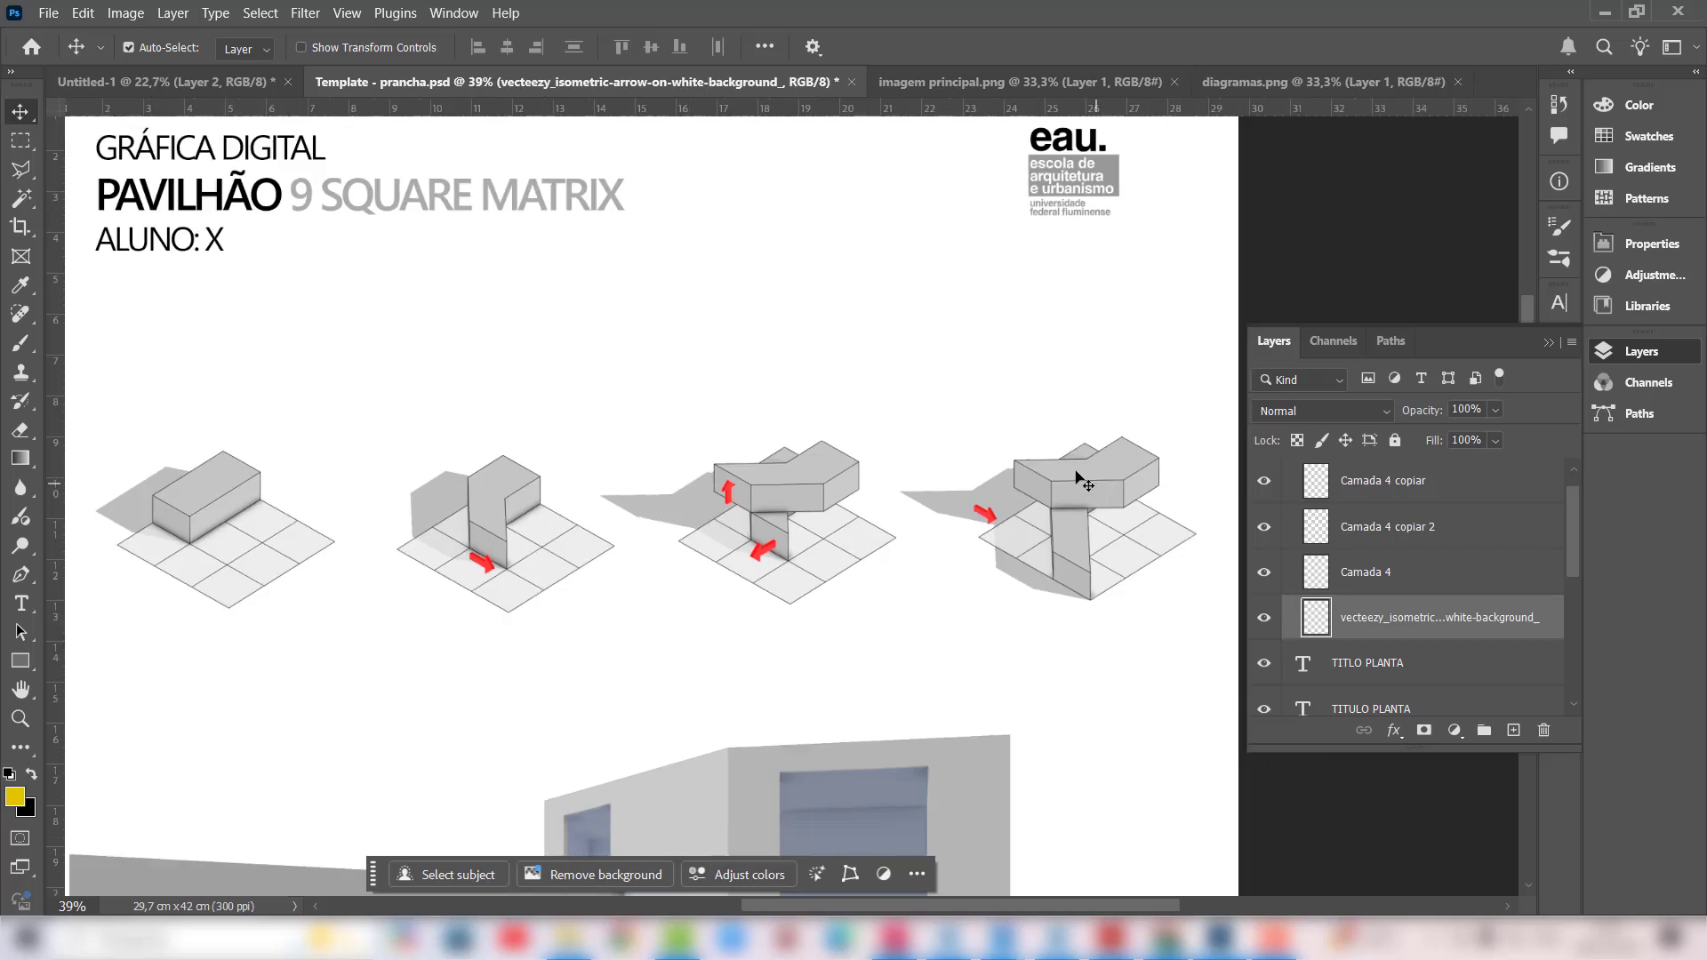
{"action": "scroll", "coordinate": [992, 518], "scroll_direction": "up", "scroll_amount": 4}
{"action": "left_click_drag", "start_coordinate": [962, 523], "coordinate": [1099, 569]}
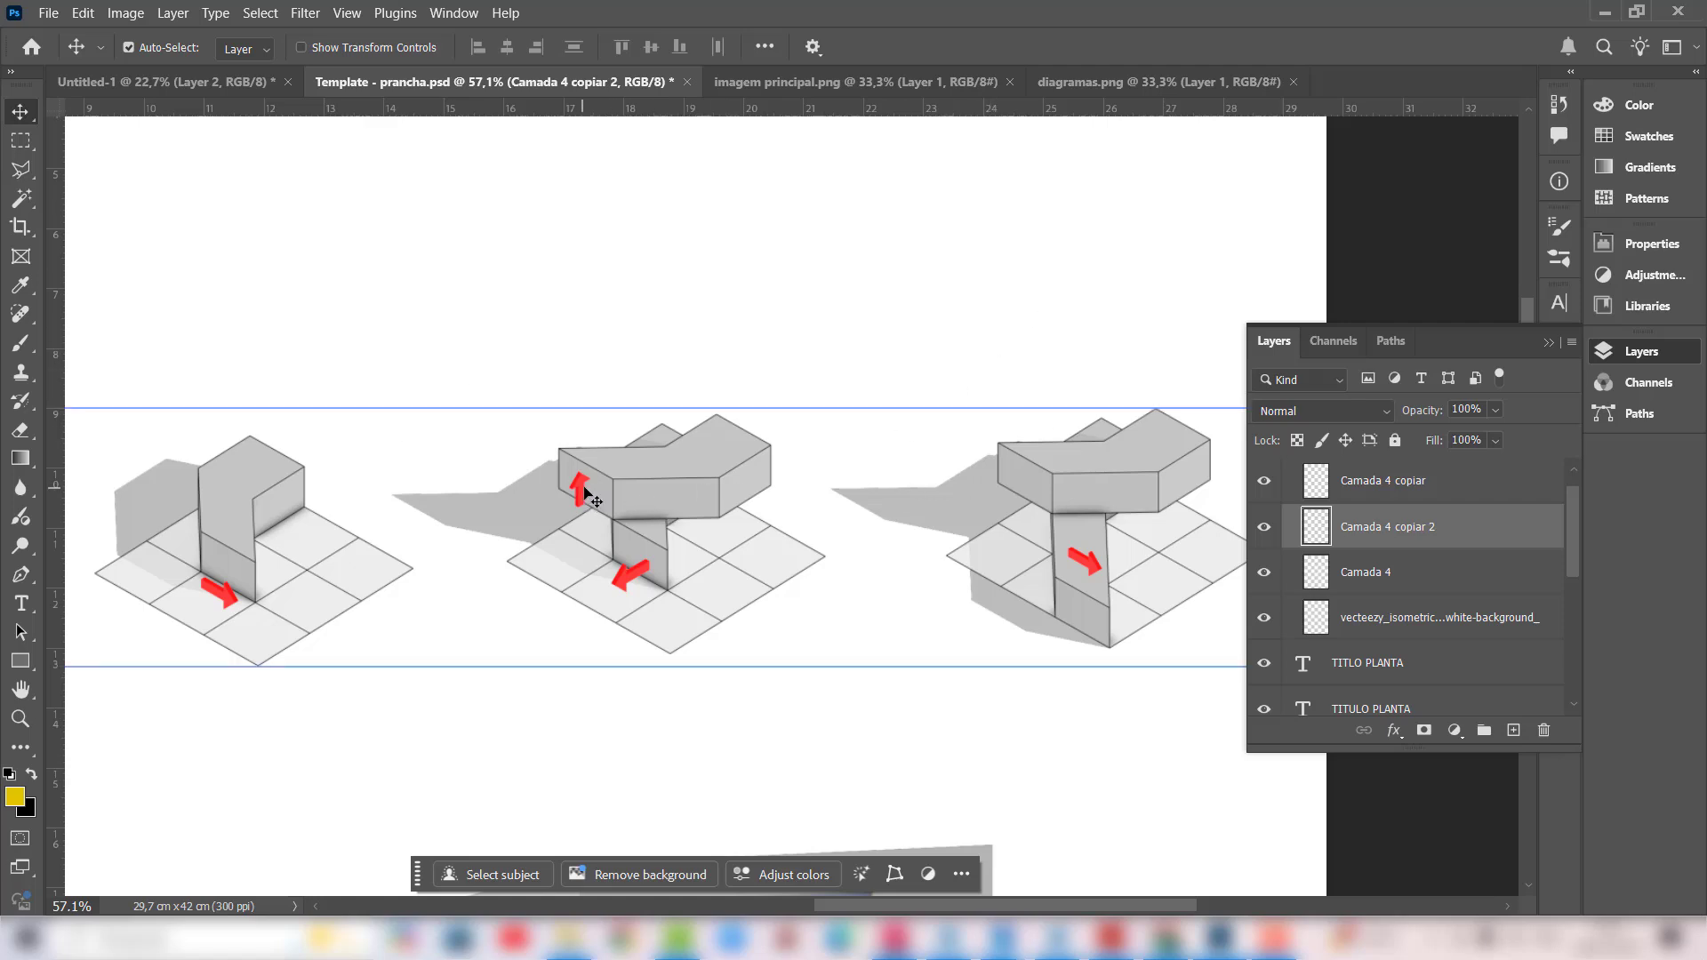
Step: Open setas amarelas from the Aula 10 folder as its own document, leaving its colour profile as is
{"action": "left_click", "coordinate": [562, 940]}
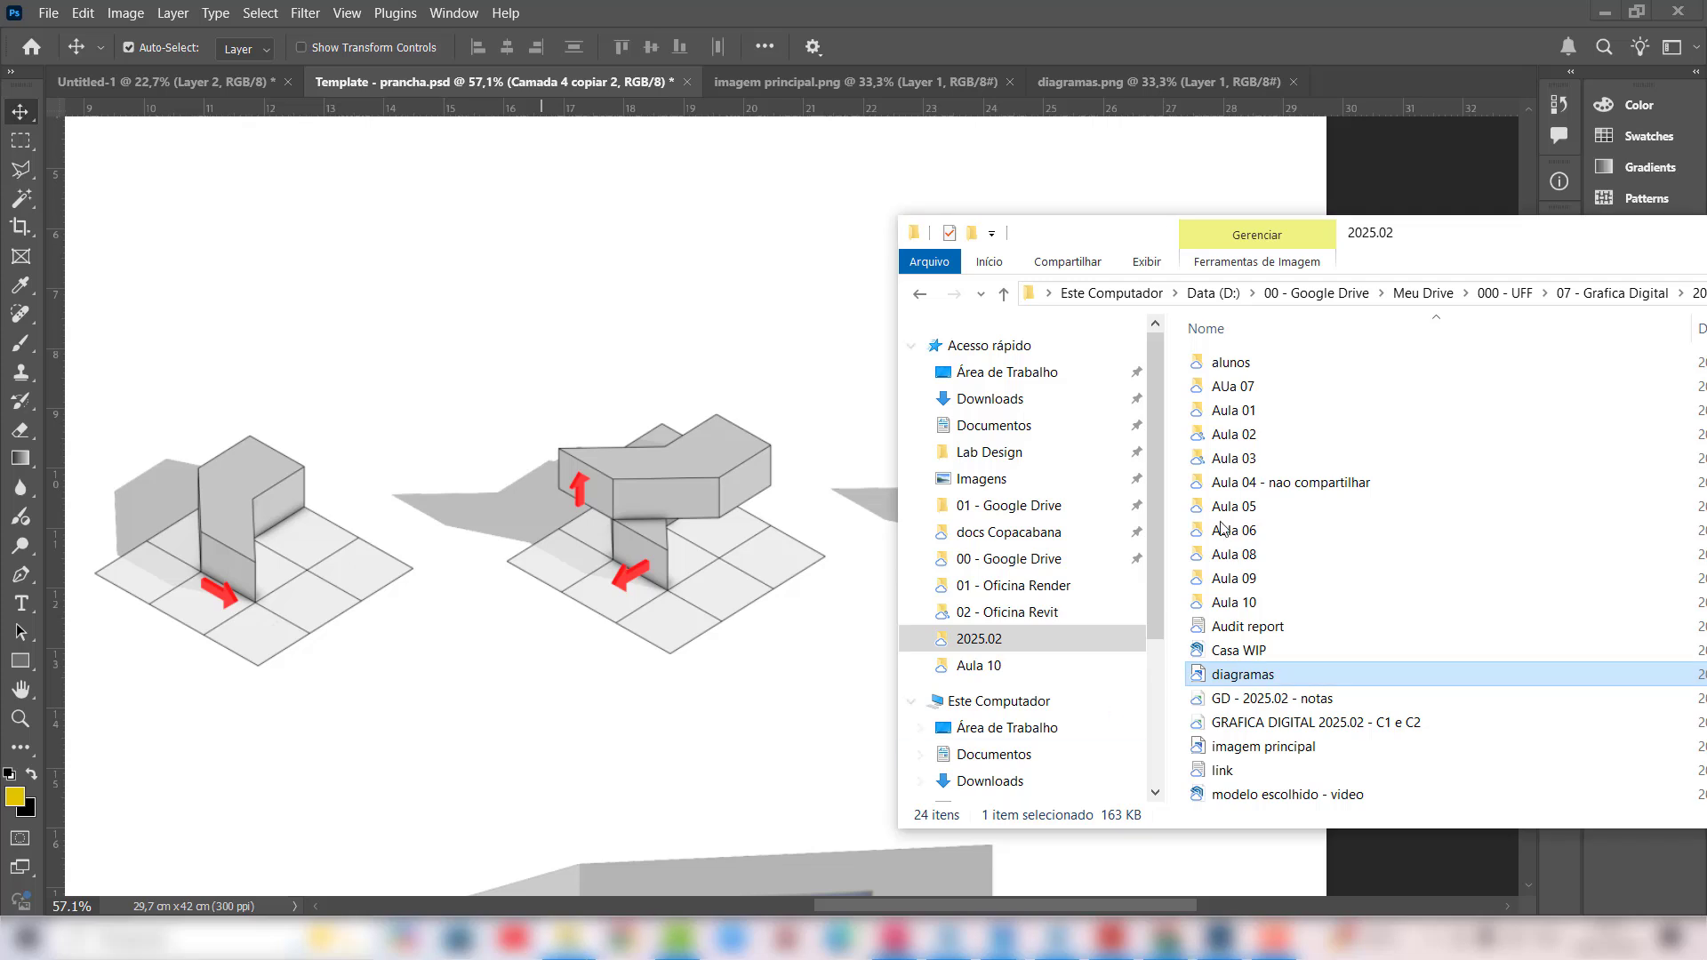
{"action": "left_click_drag", "start_coordinate": [1439, 233], "coordinate": [1247, 200]}
{"action": "left_click", "coordinate": [1125, 578]}
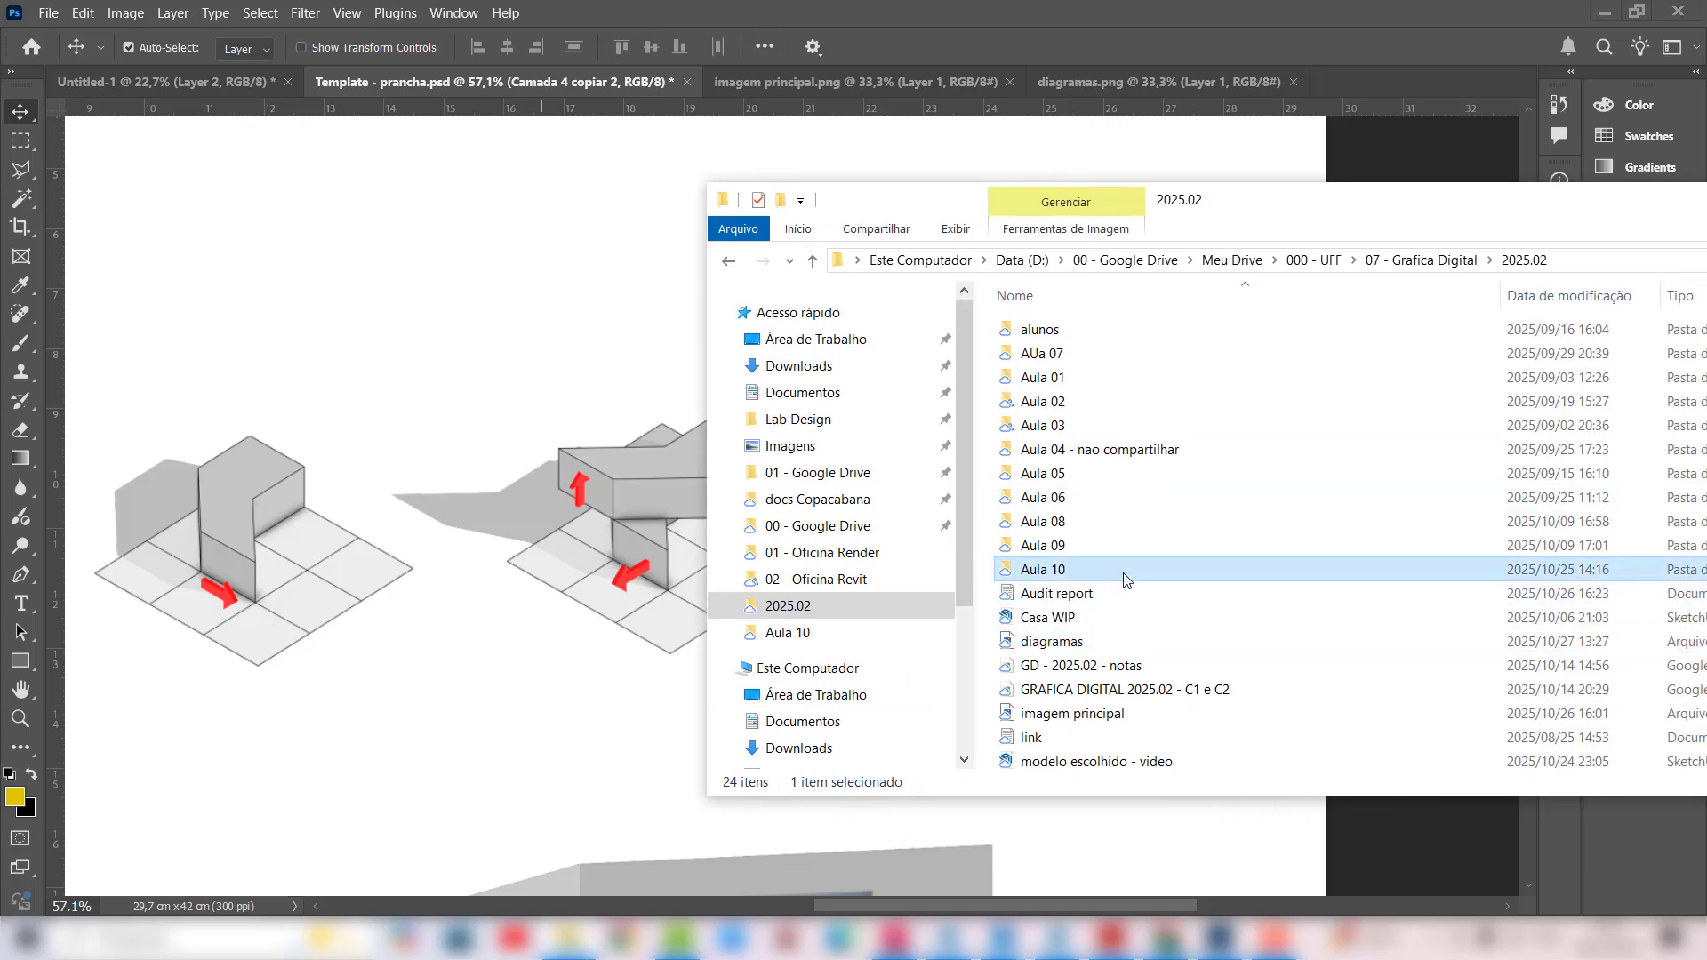
{"action": "double_click", "coordinate": [1128, 579]}
{"action": "scroll", "coordinate": [1191, 498], "scroll_direction": "up", "scroll_amount": 3, "text": "ctrl"}
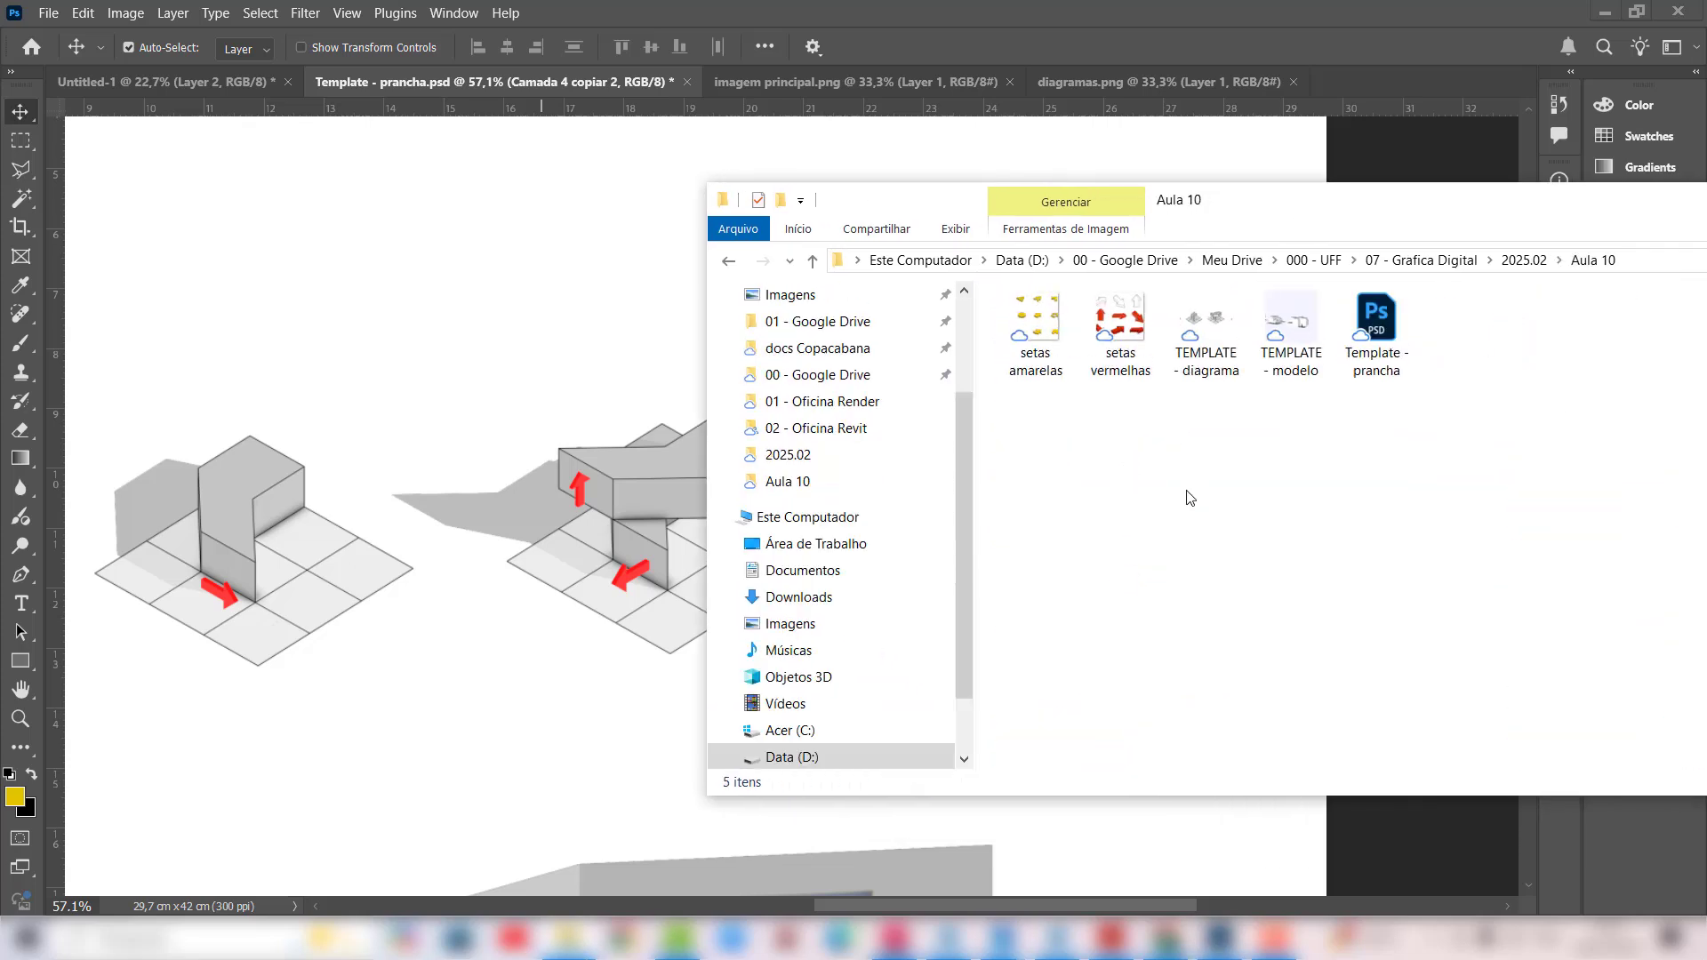
{"action": "scroll", "coordinate": [1191, 498], "scroll_direction": "up", "scroll_amount": 3, "text": "ctrl"}
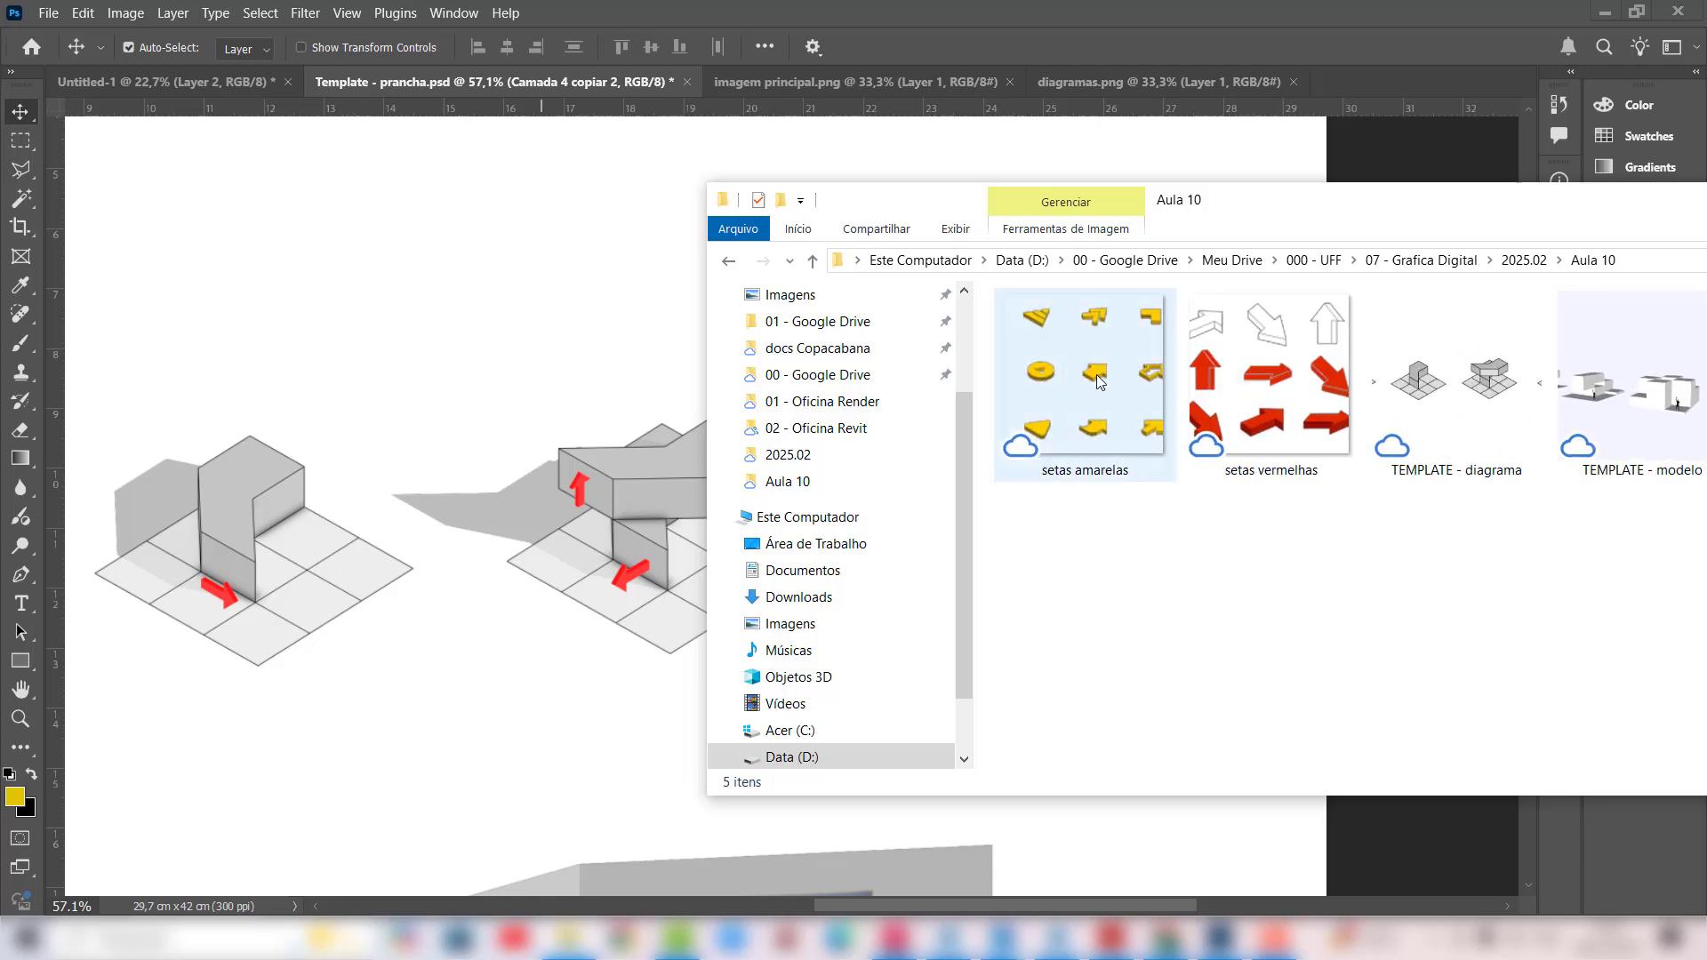
{"action": "left_click_drag", "start_coordinate": [1103, 365], "coordinate": [1357, 89]}
{"action": "key", "text": "i"}
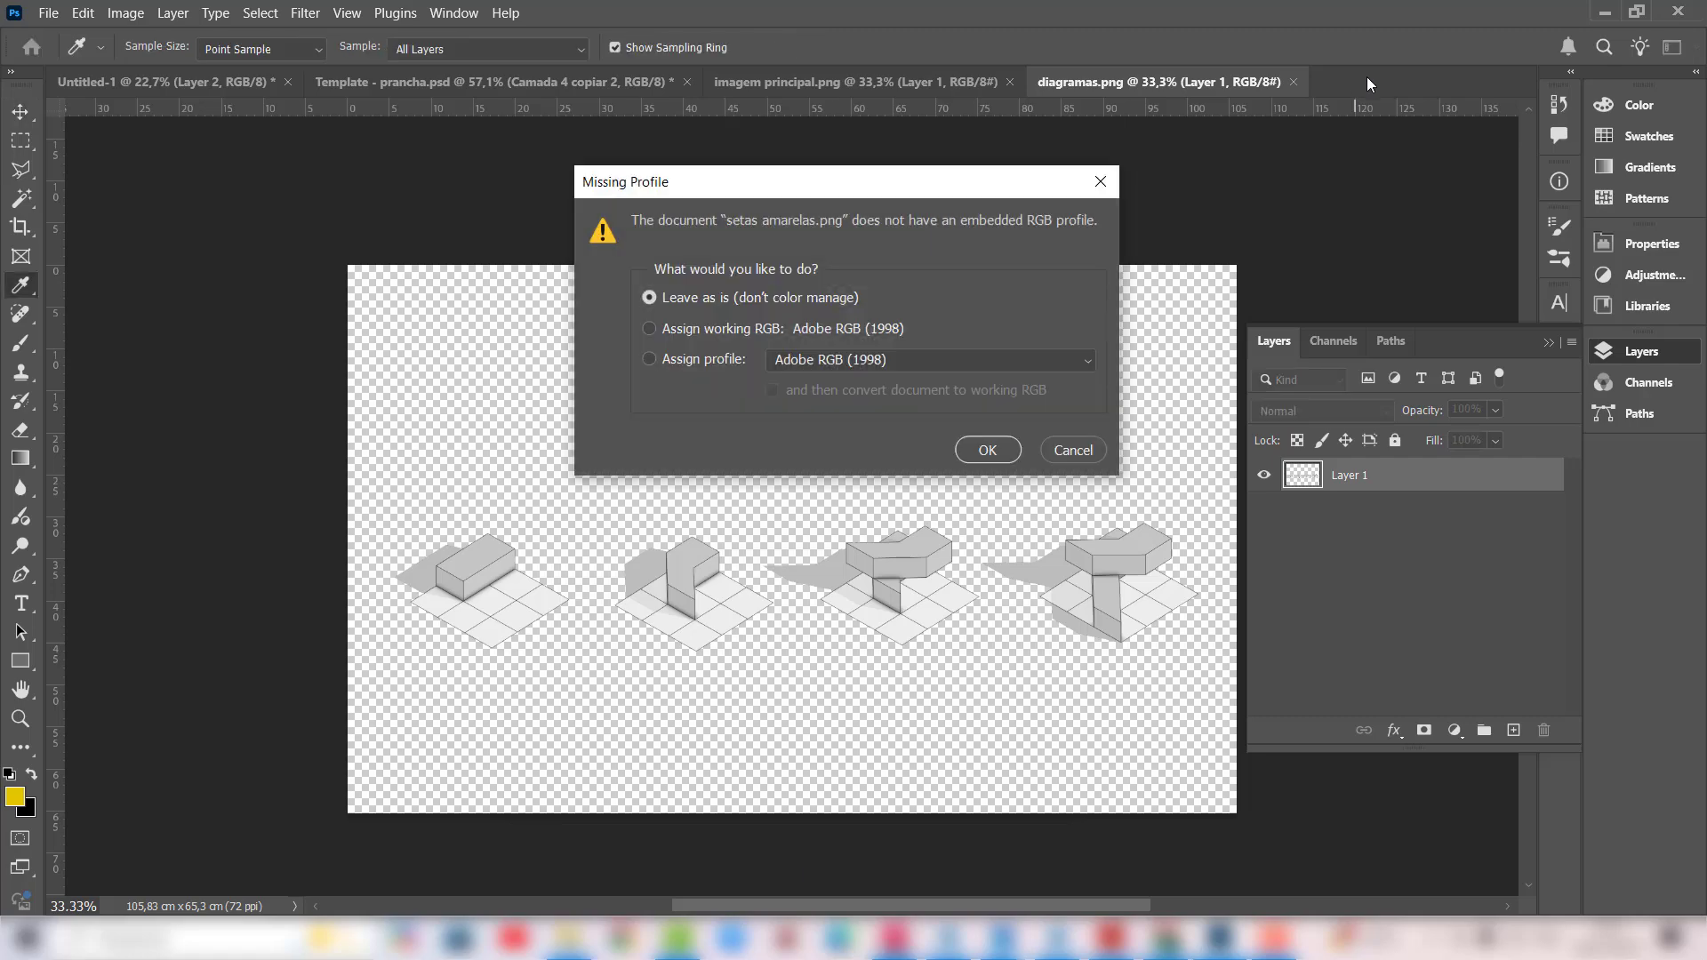
{"action": "left_click", "coordinate": [988, 449]}
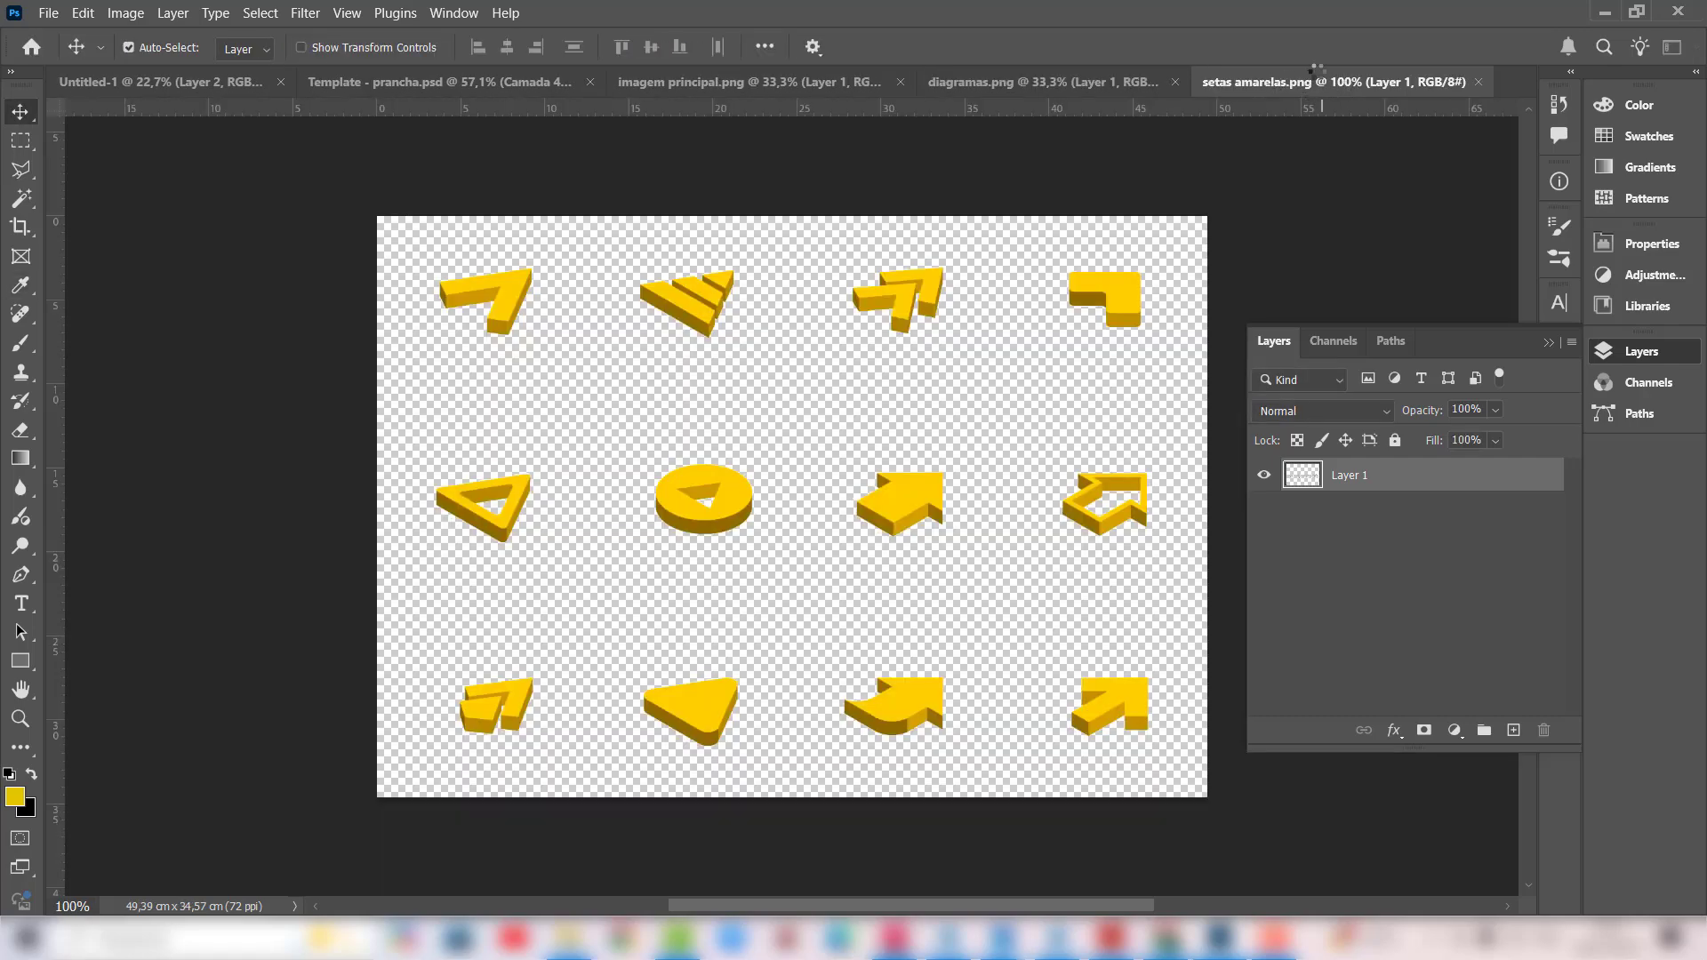
Step: Copy the solid block arrow in the middle row of setas amarelas and paste it into Template - prancha
{"action": "scroll", "coordinate": [925, 449], "scroll_direction": "up", "scroll_amount": 2}
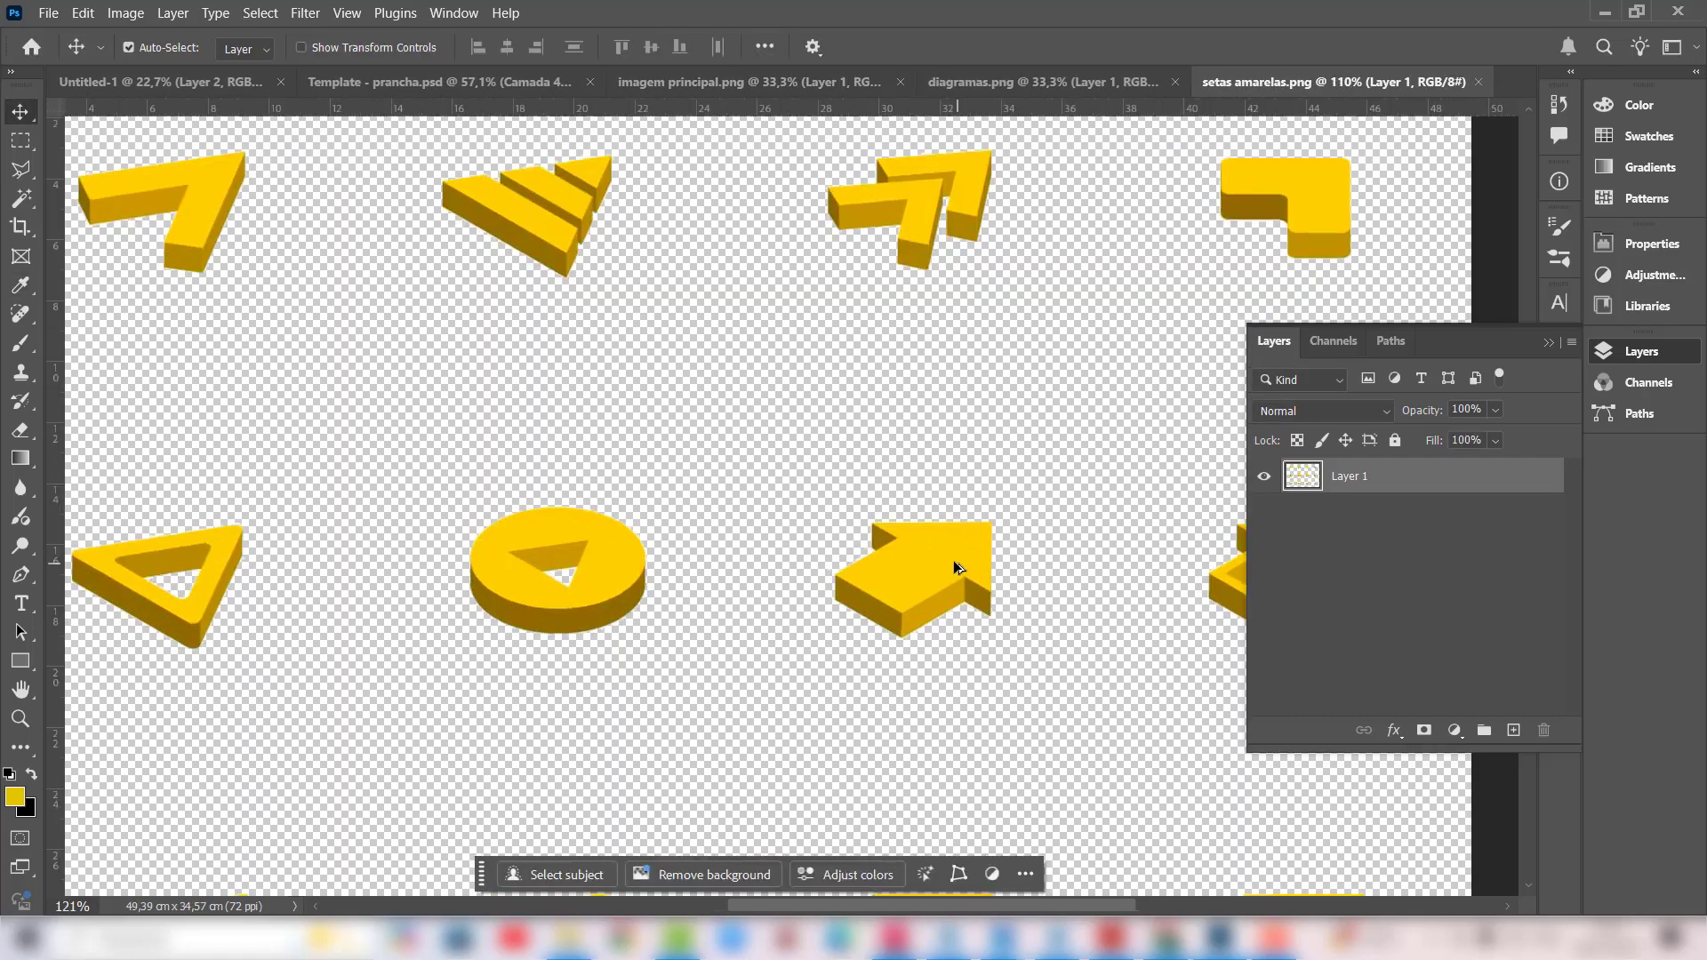
{"action": "left_click", "coordinate": [22, 142]}
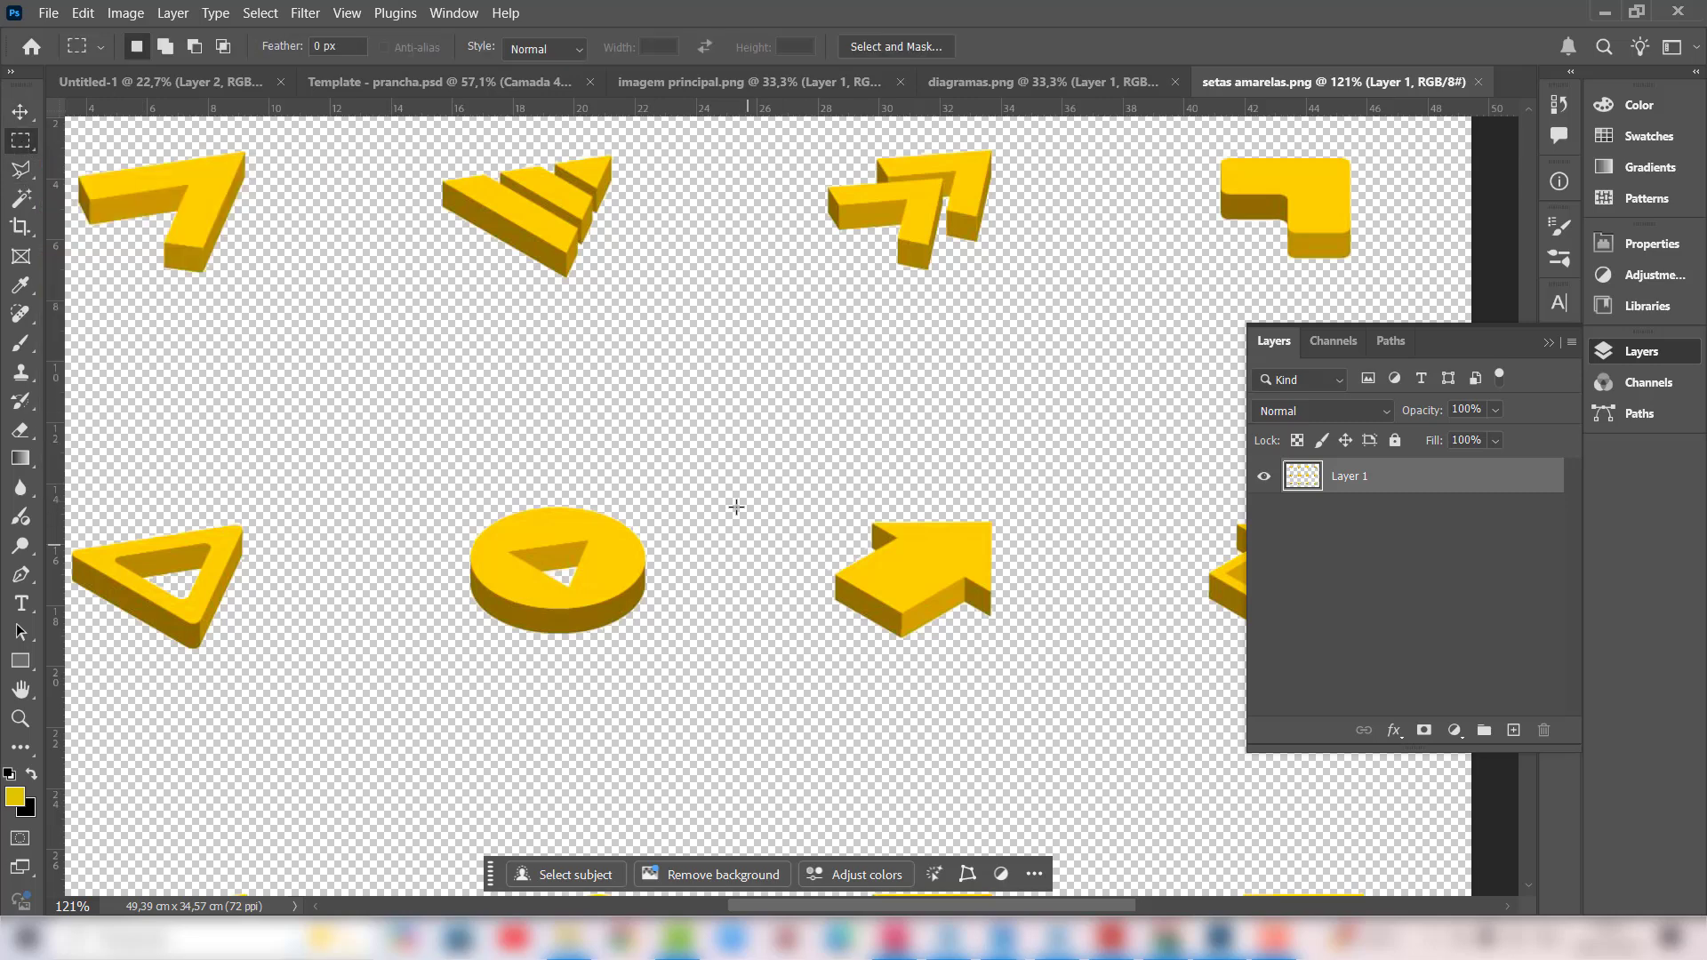
{"action": "left_click_drag", "start_coordinate": [822, 501], "coordinate": [1018, 662]}
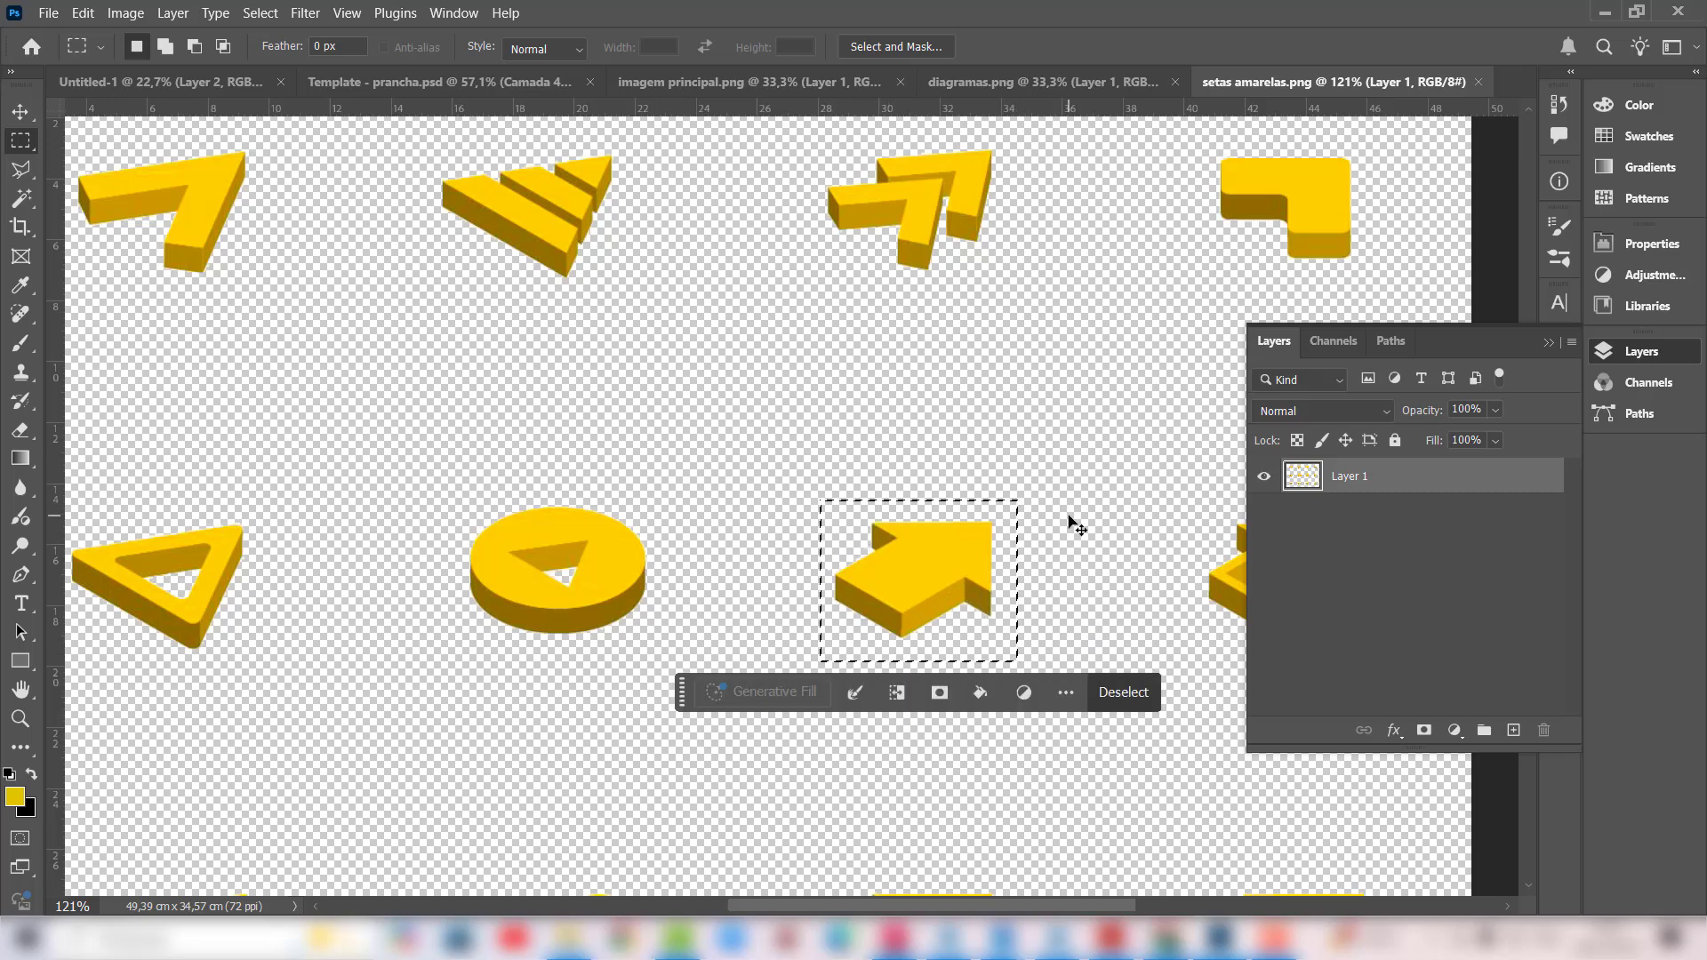
{"action": "left_click", "coordinate": [386, 80]}
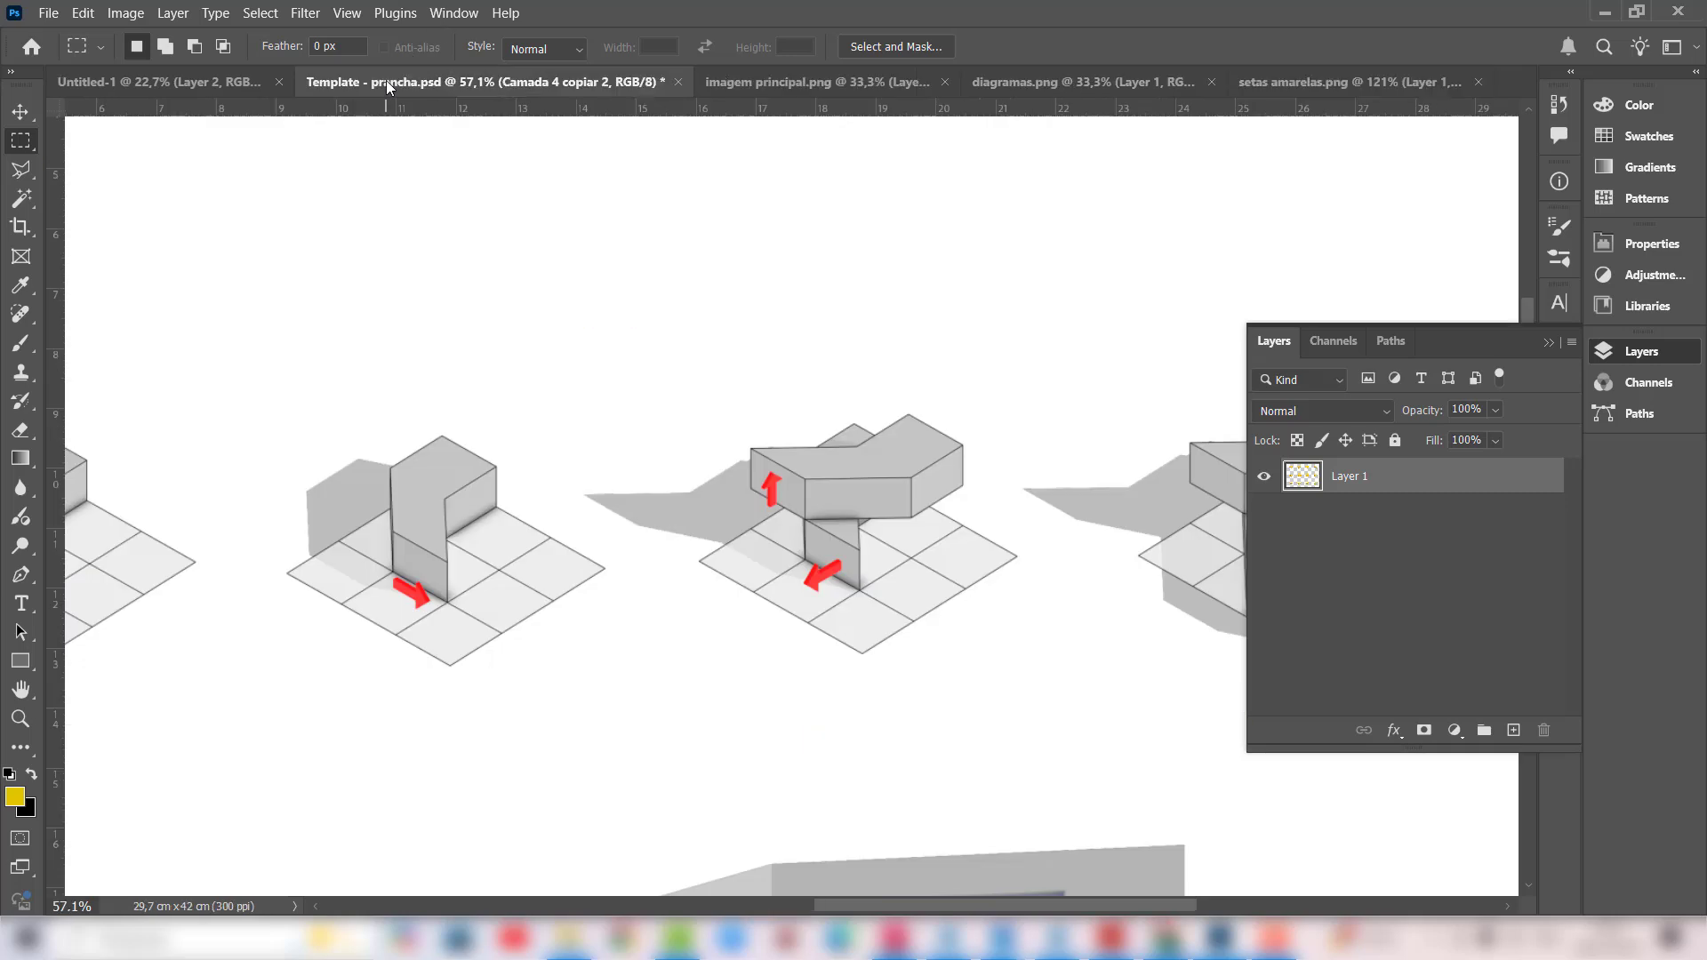
{"action": "key", "text": "ctrl+v"}
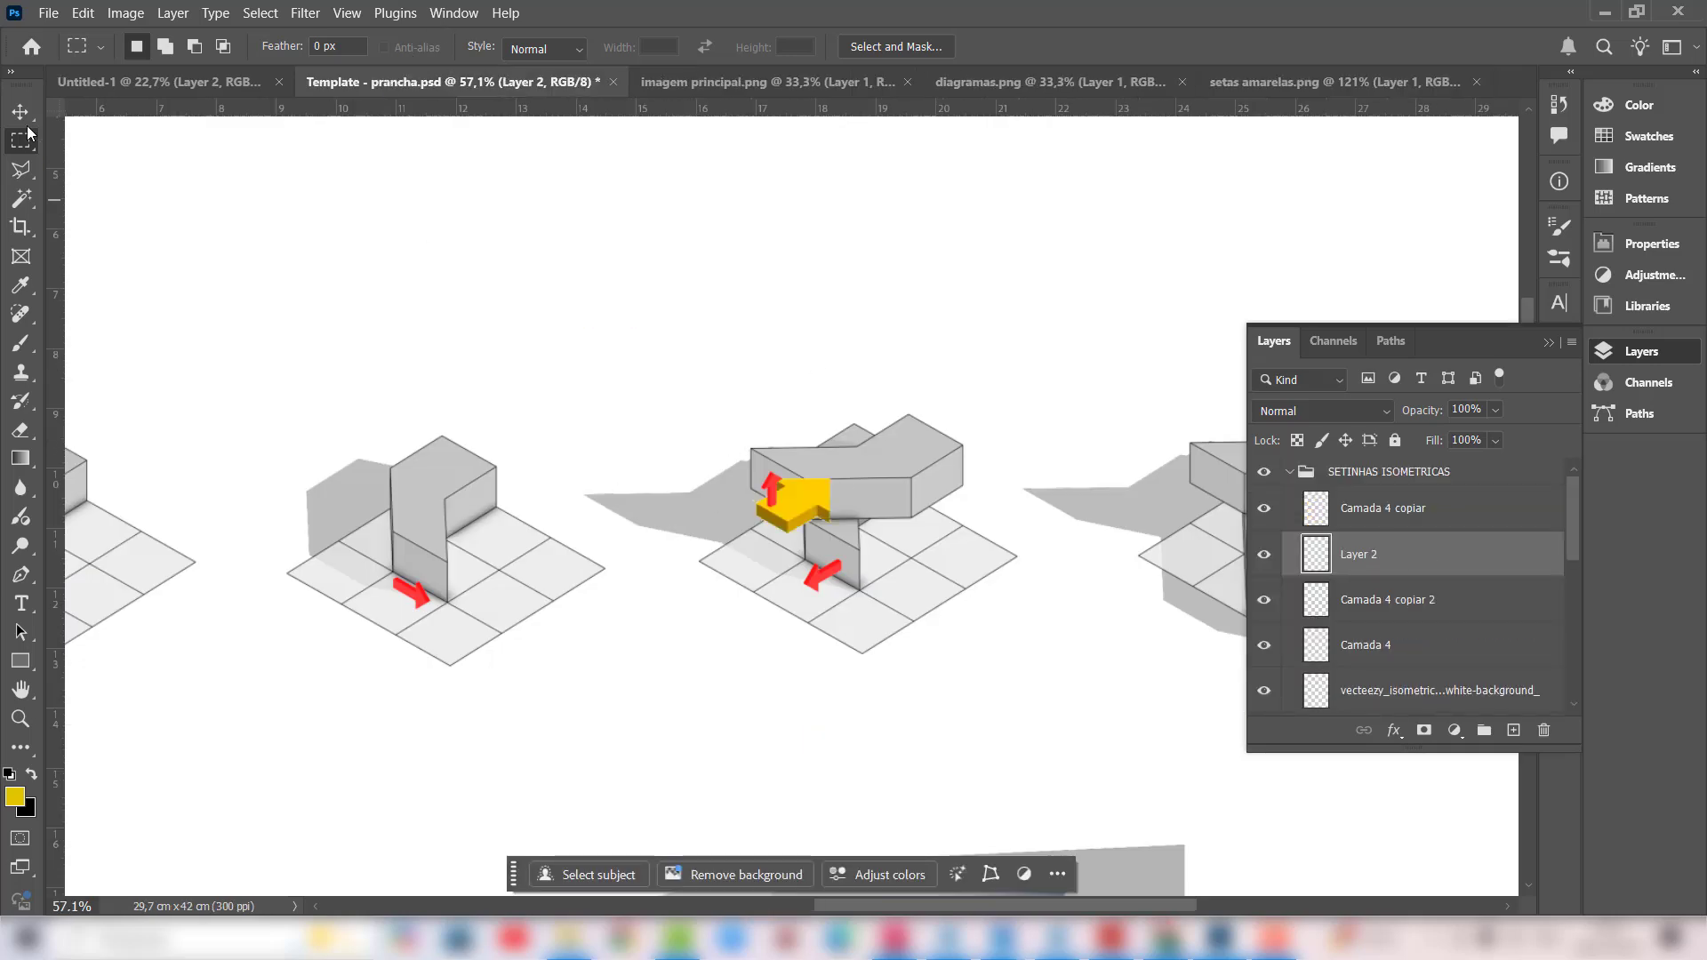
Step: Move the pasted yellow arrow into the blank space between the second and third diagrams, keeping its original shape
{"action": "key", "text": "v"}
{"action": "left_click_drag", "start_coordinate": [786, 494], "coordinate": [761, 569]}
{"action": "key", "text": "ctrl+t"}
{"action": "key", "text": "ctrl+z"}
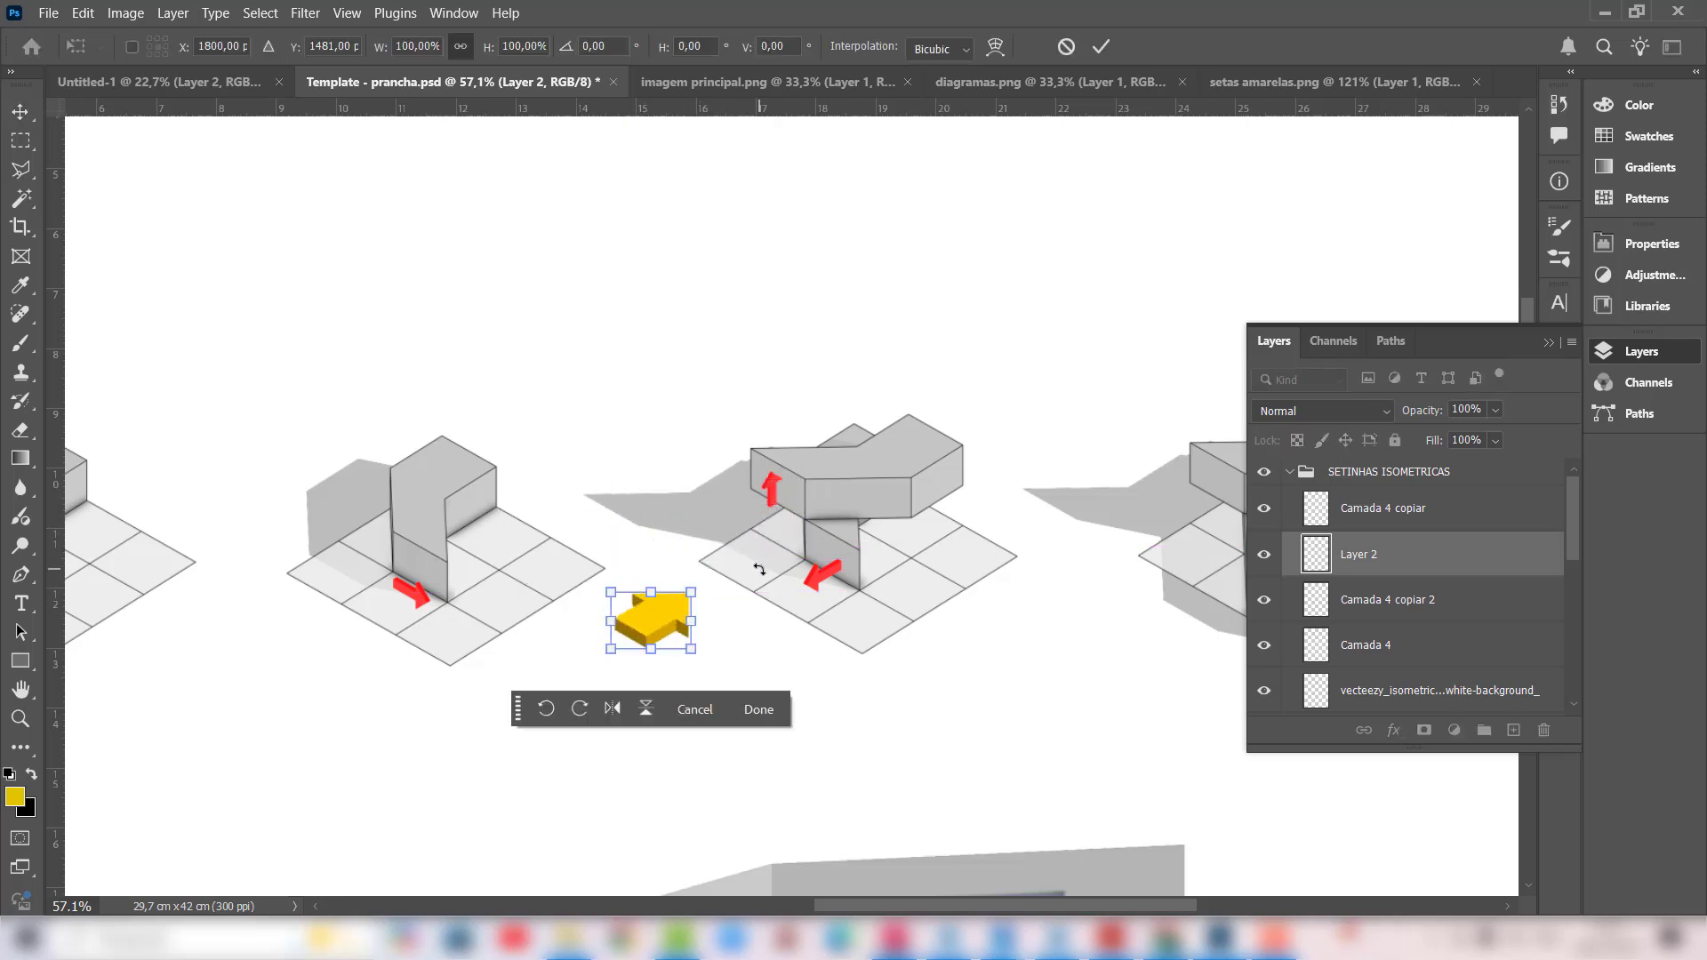
{"action": "key", "text": "Return"}
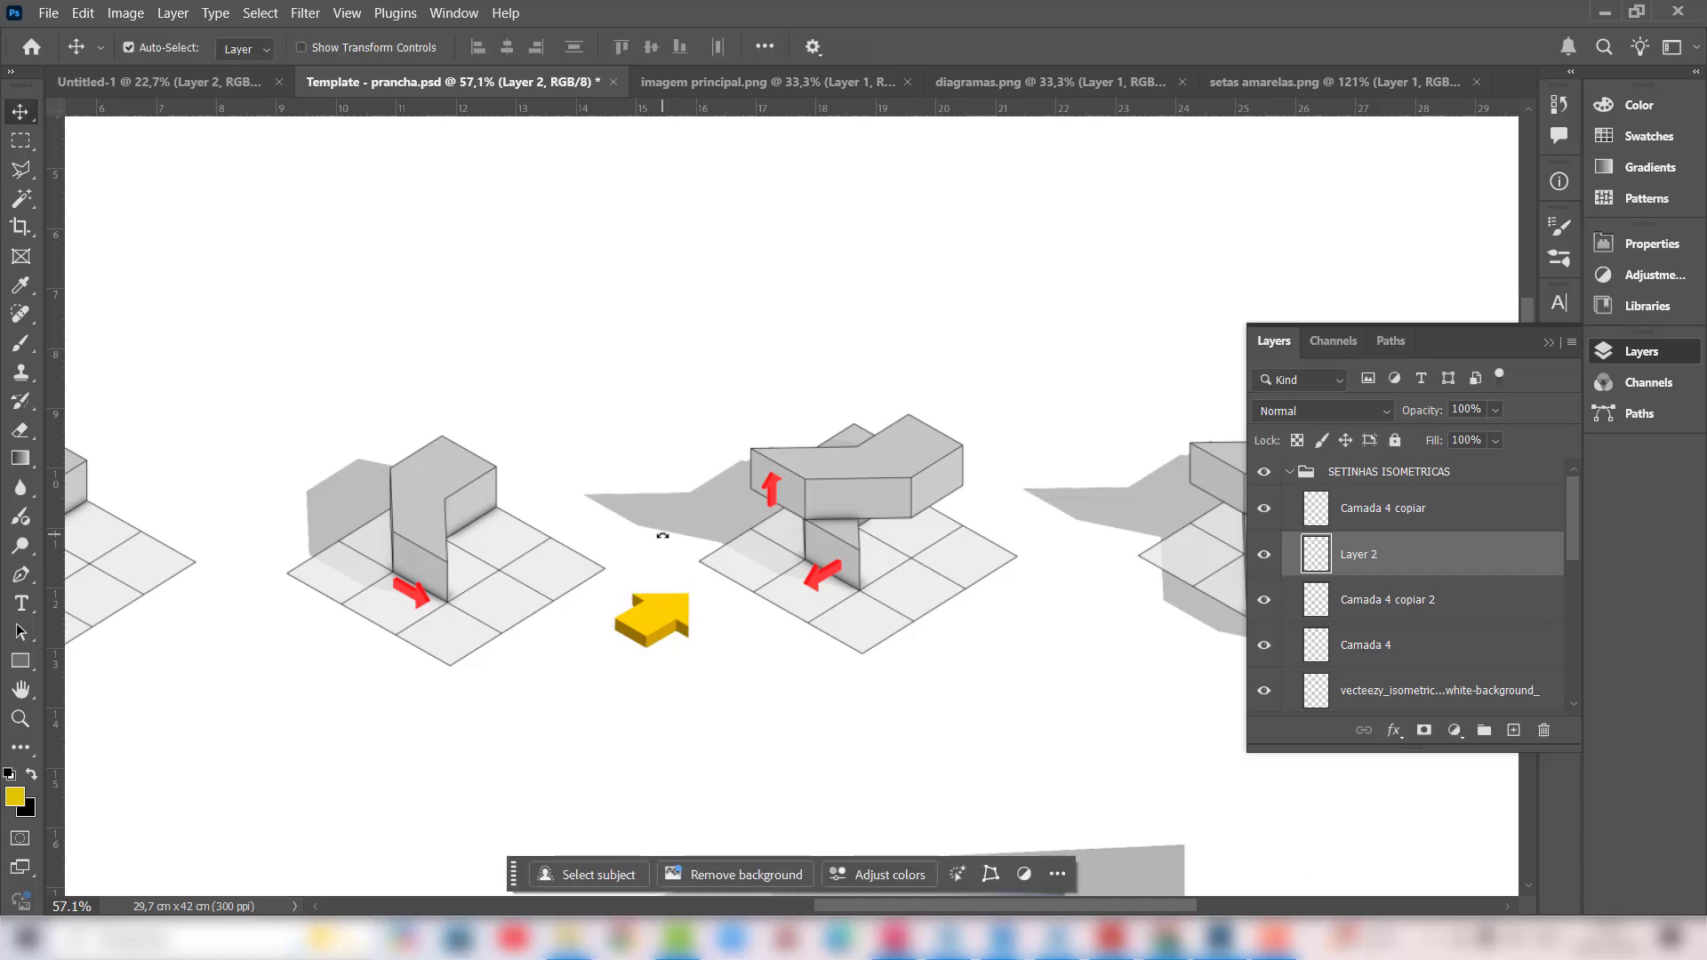
Step: Bring the desenhos p prancha PDF from the Documents folder into Template - prancha, over the generic floor plans
{"action": "scroll", "coordinate": [596, 499], "scroll_direction": "down", "scroll_amount": 3}
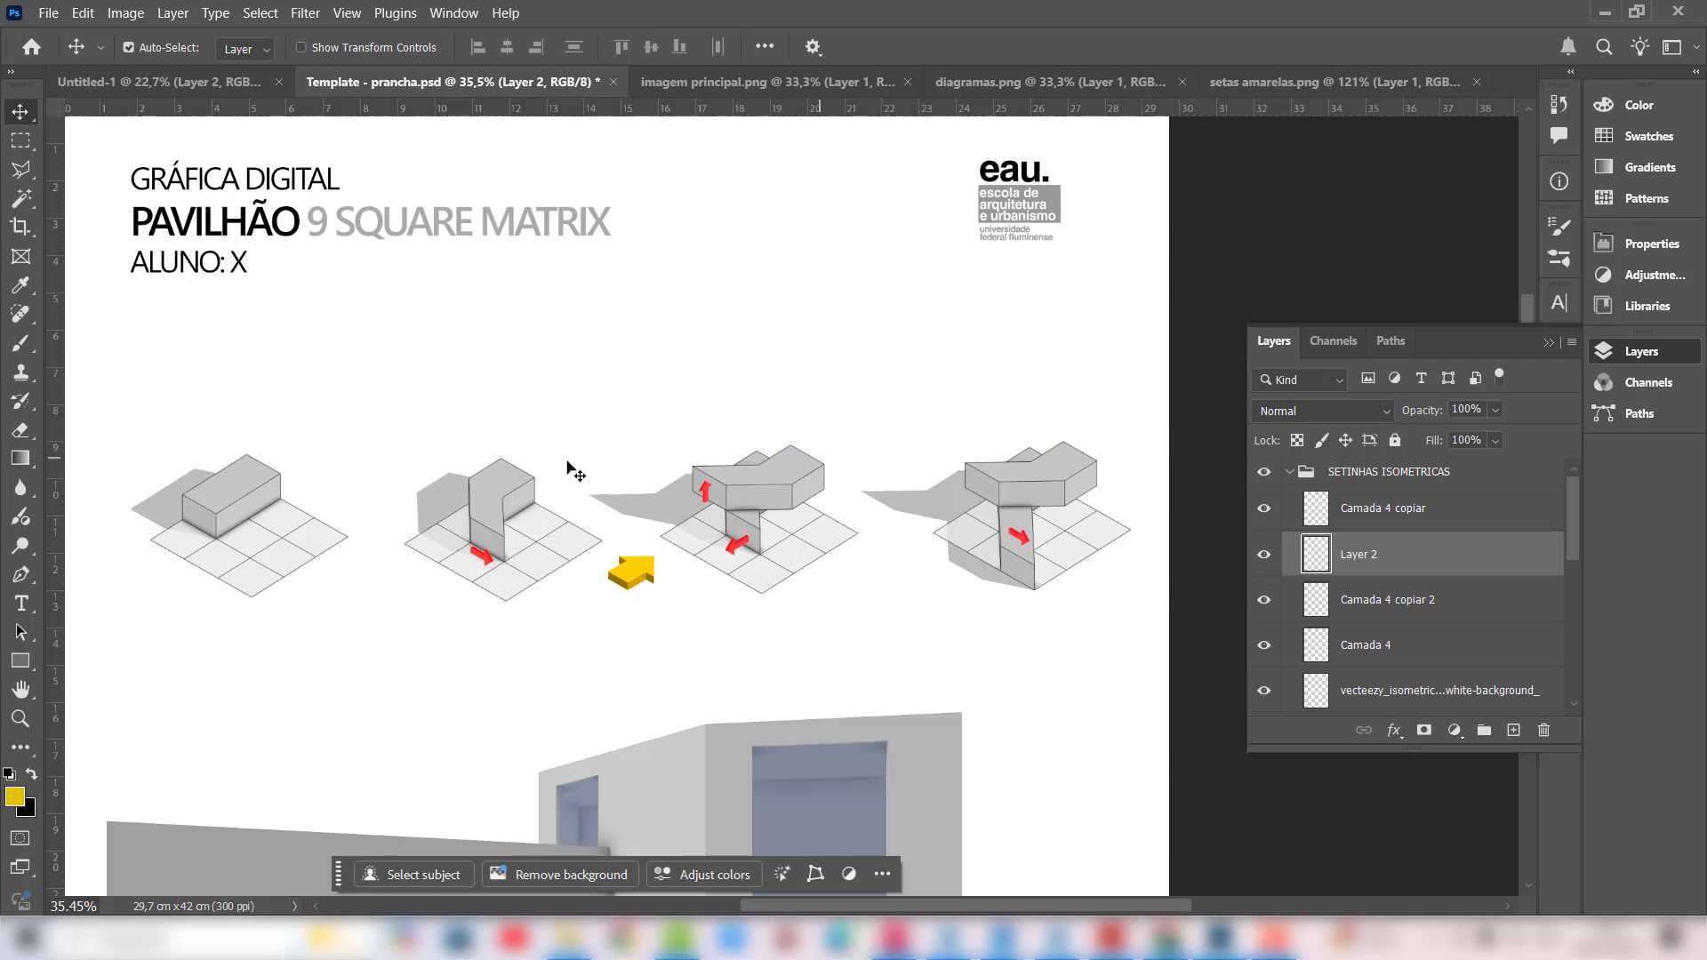
{"action": "scroll", "coordinate": [784, 400], "scroll_direction": "down", "scroll_amount": 3}
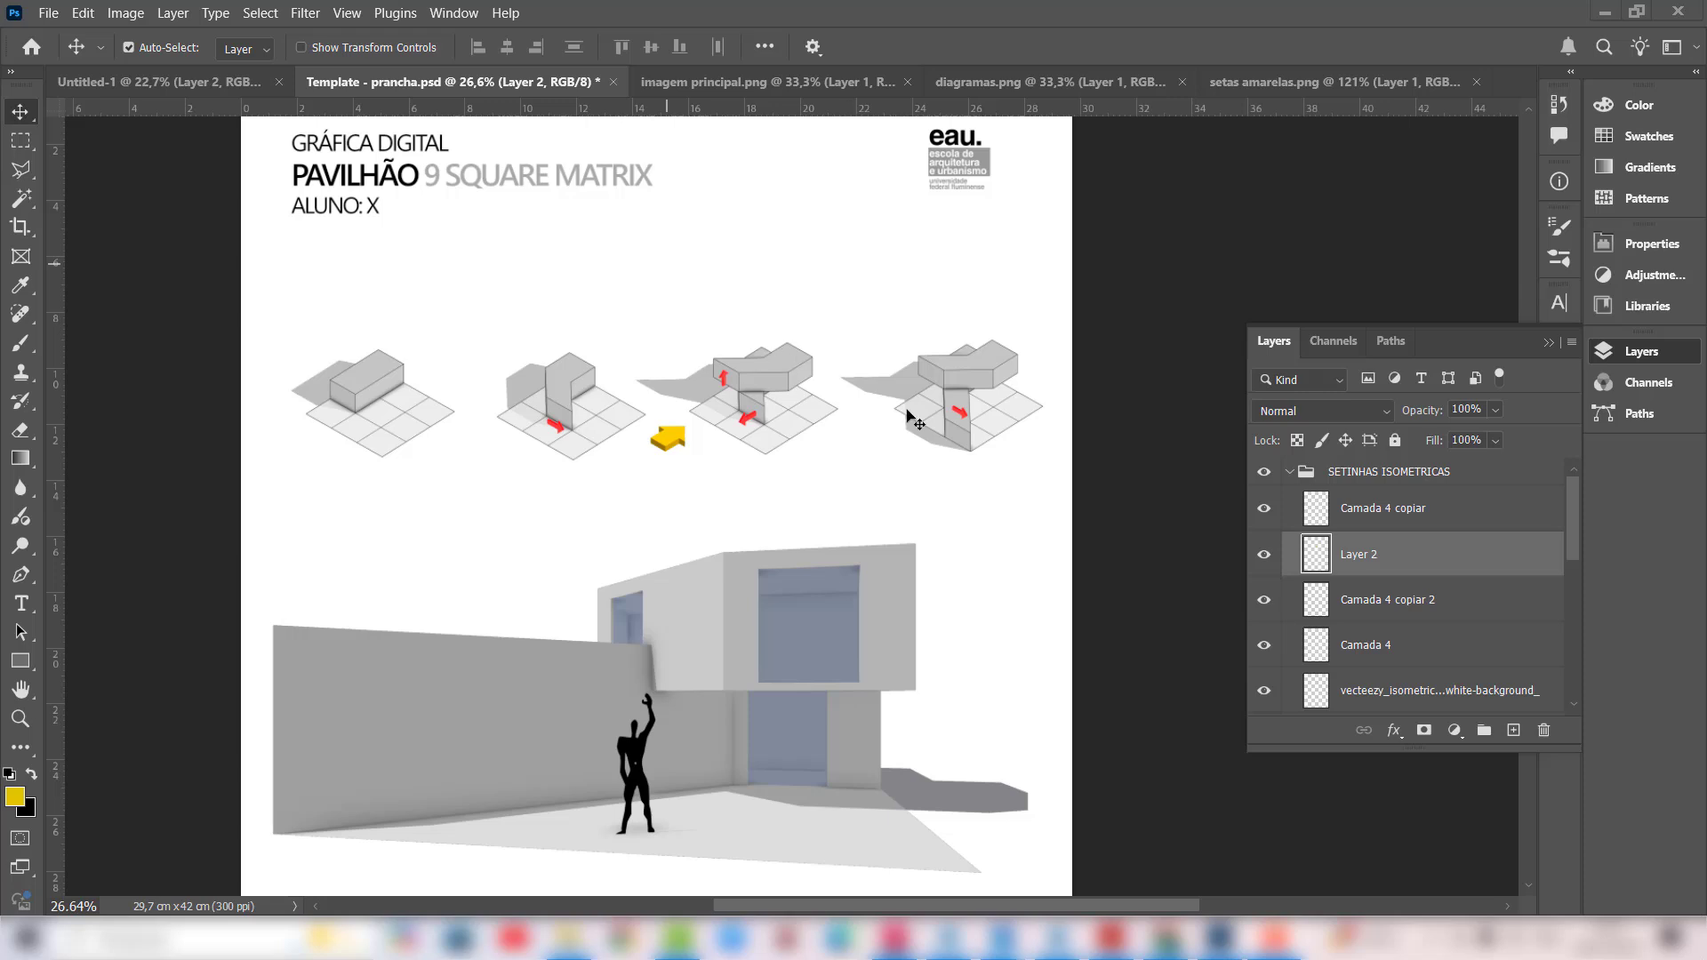
{"action": "scroll", "coordinate": [916, 360], "scroll_direction": "down", "scroll_amount": 5}
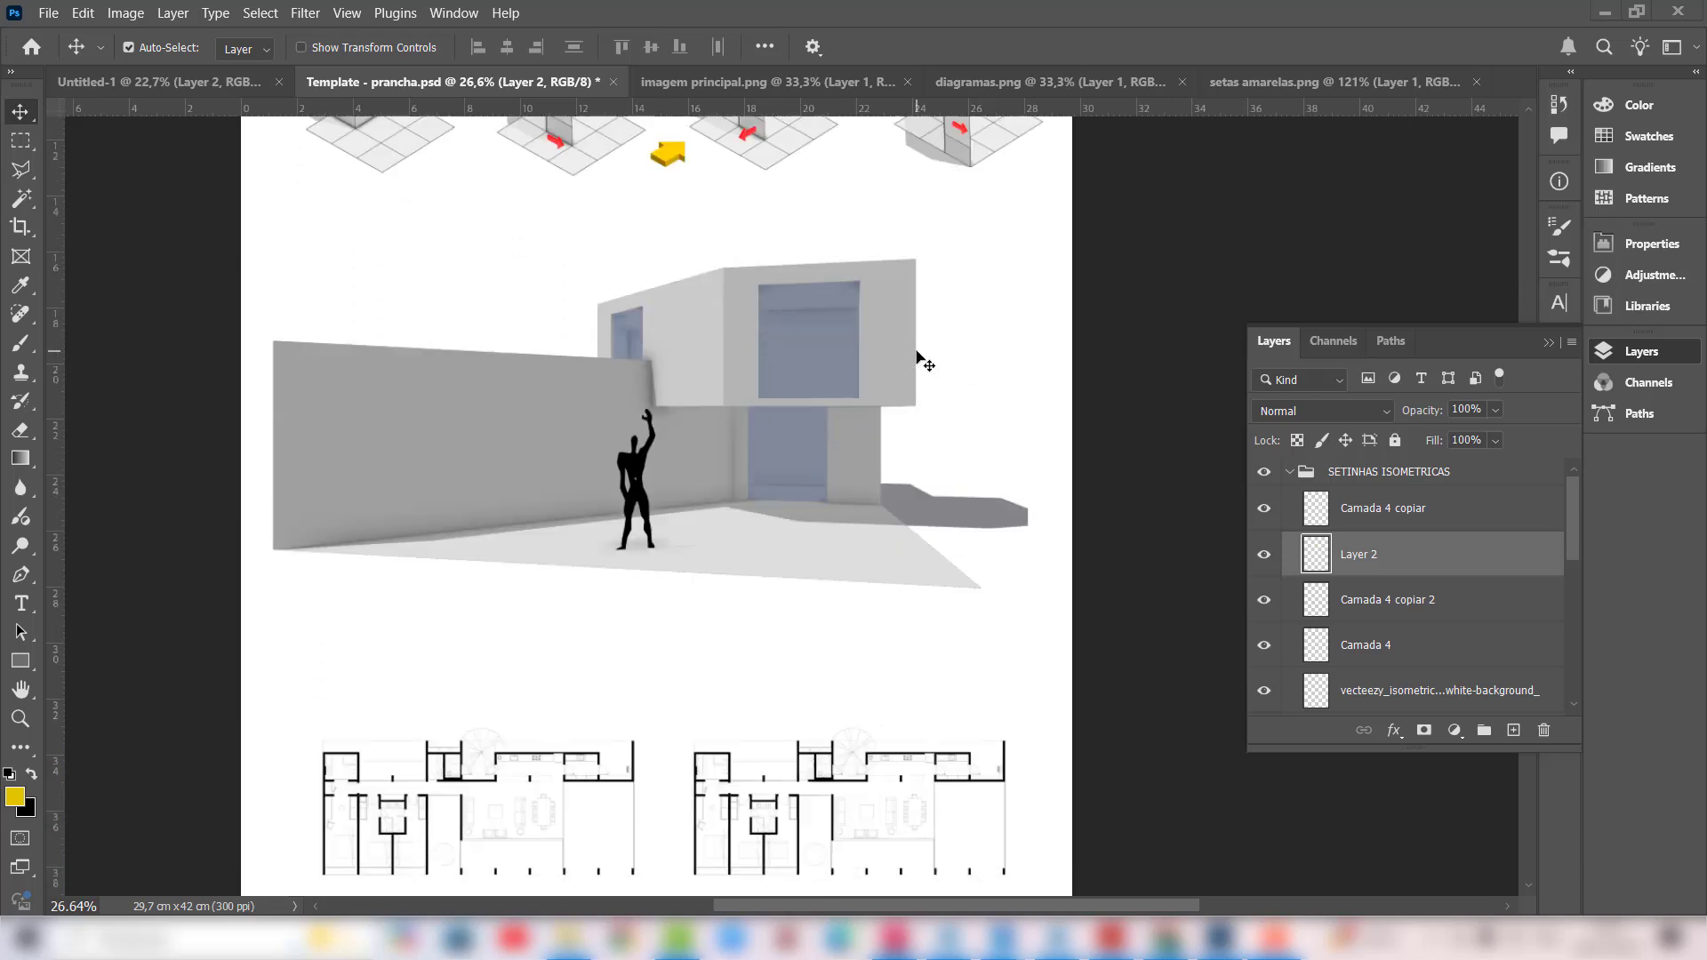
{"action": "scroll", "coordinate": [918, 358], "scroll_direction": "up", "scroll_amount": 1}
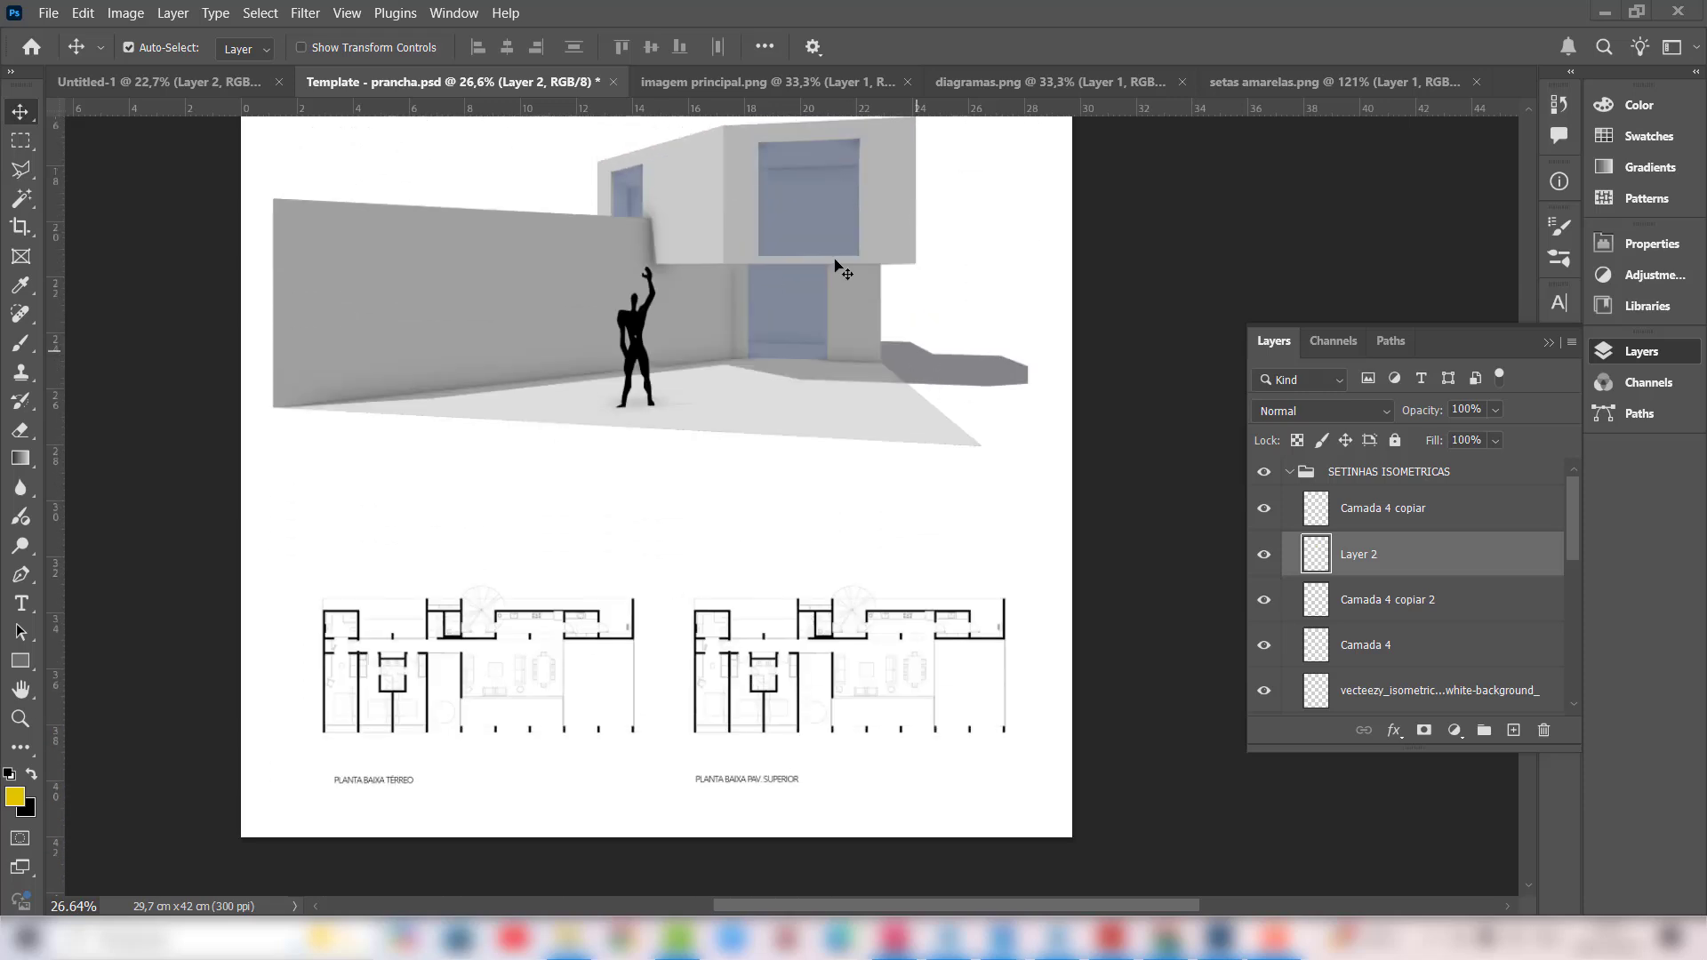
{"action": "key", "text": "alt+Tab"}
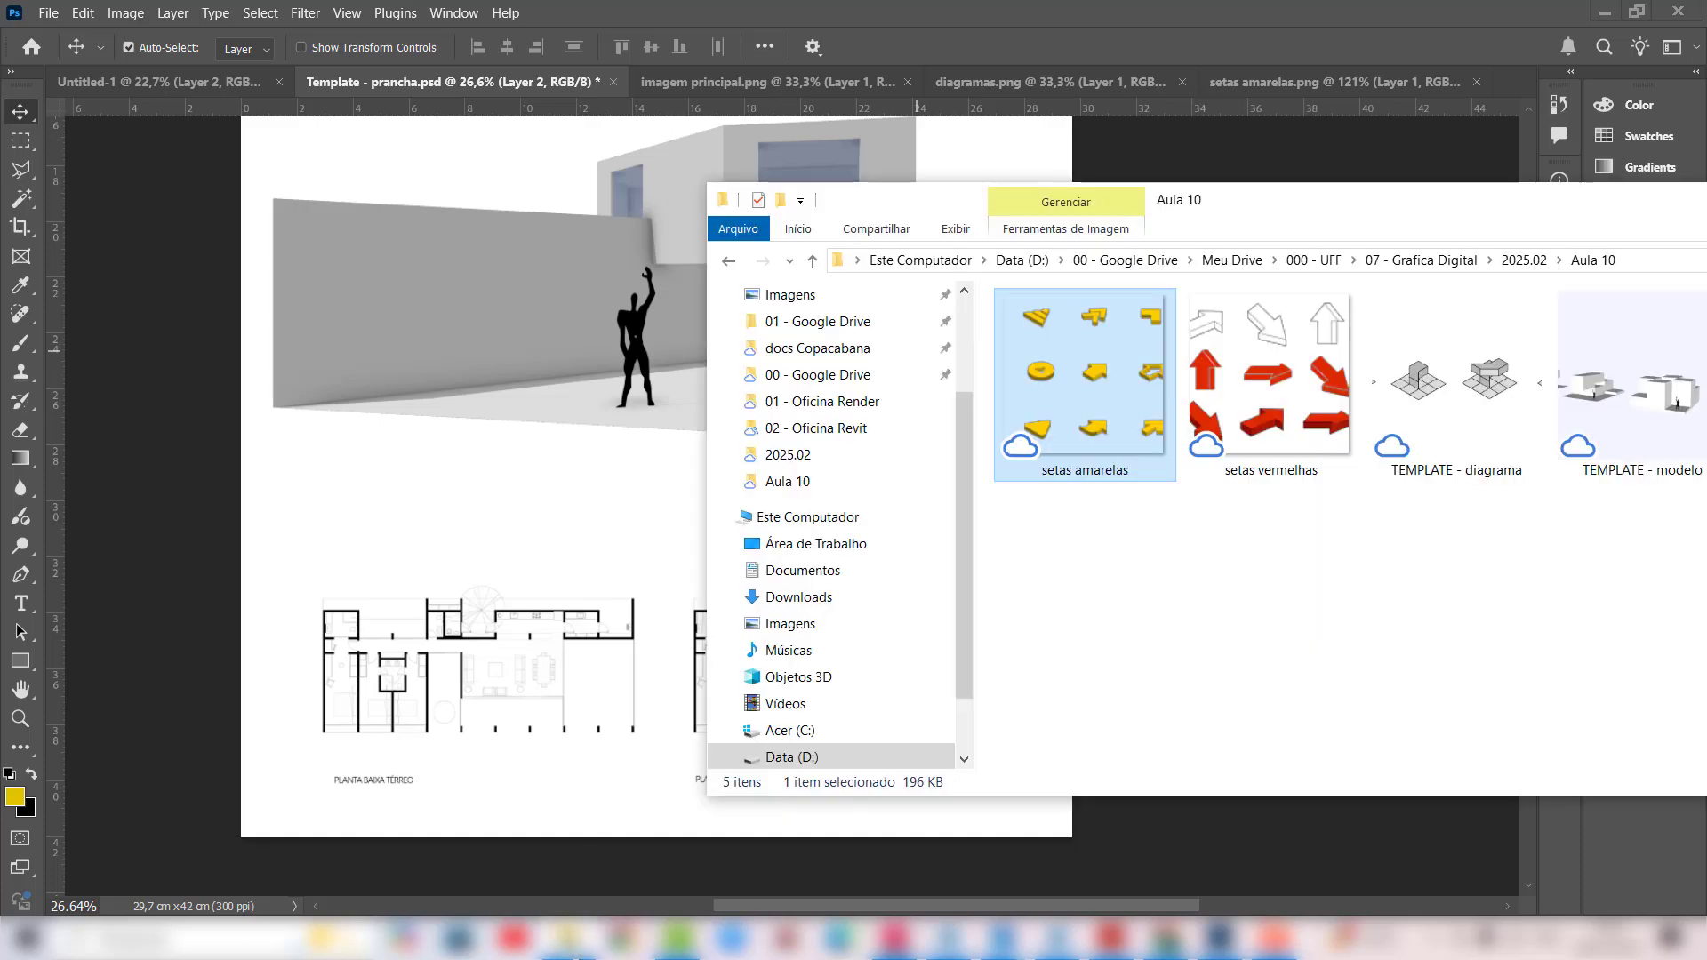
{"action": "key", "text": "alt+Tab"}
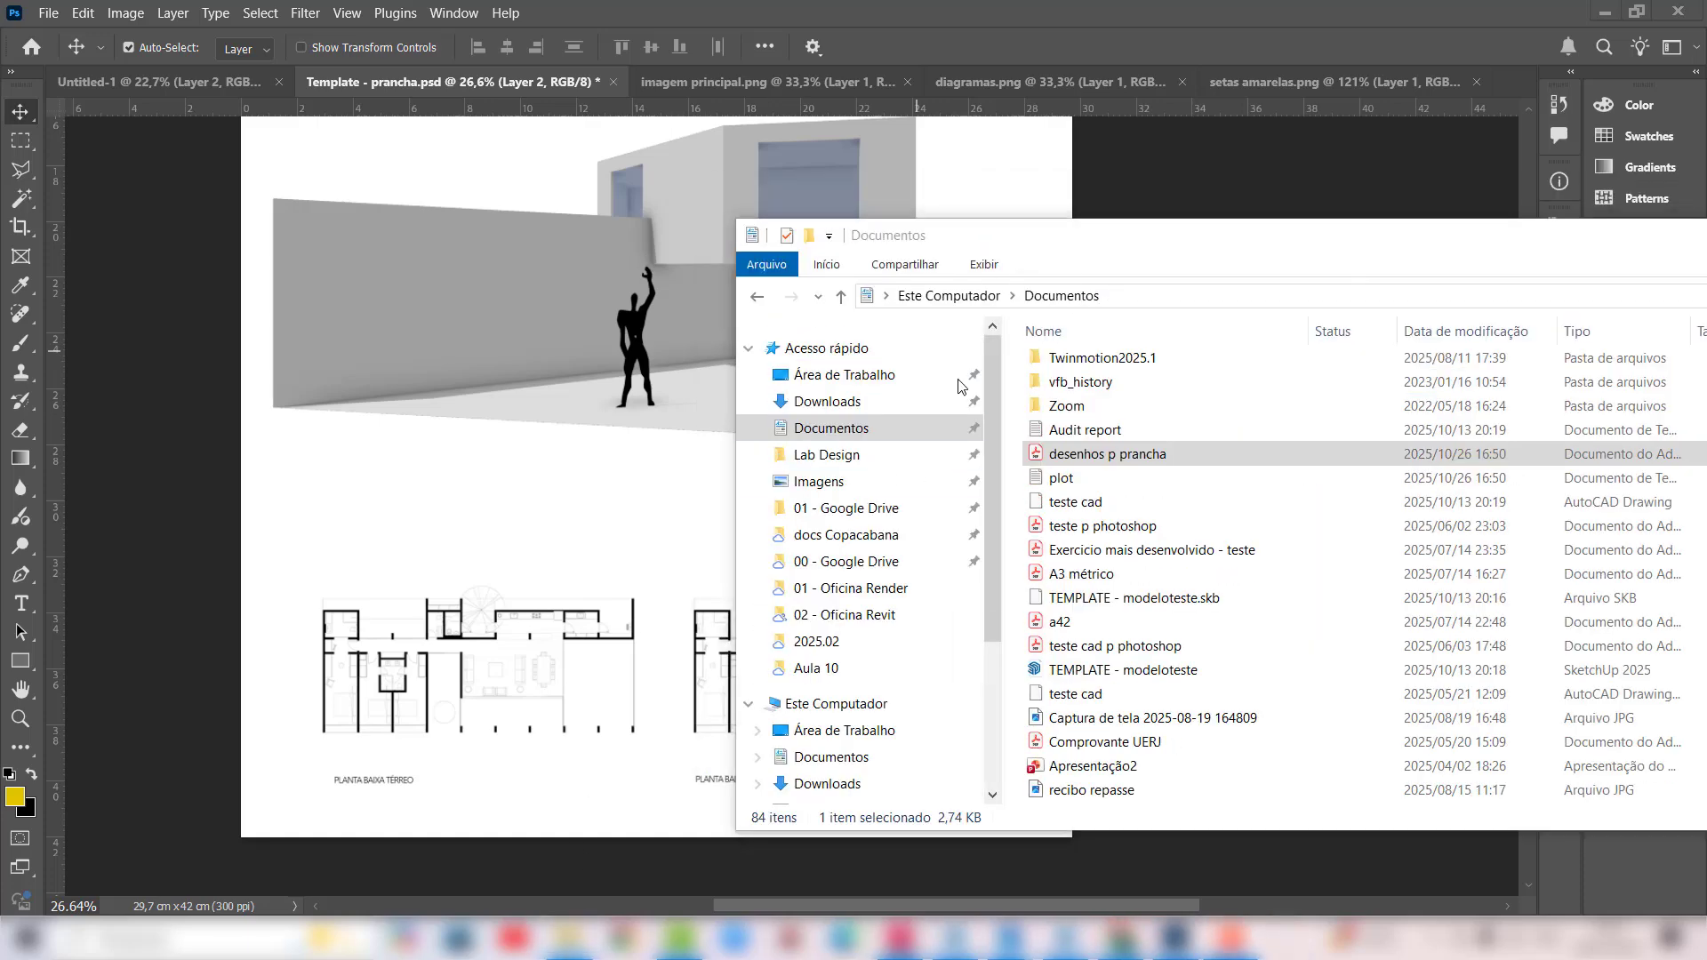
{"action": "left_click", "coordinate": [1108, 458]}
{"action": "left_click_drag", "start_coordinate": [1112, 458], "coordinate": [610, 579]}
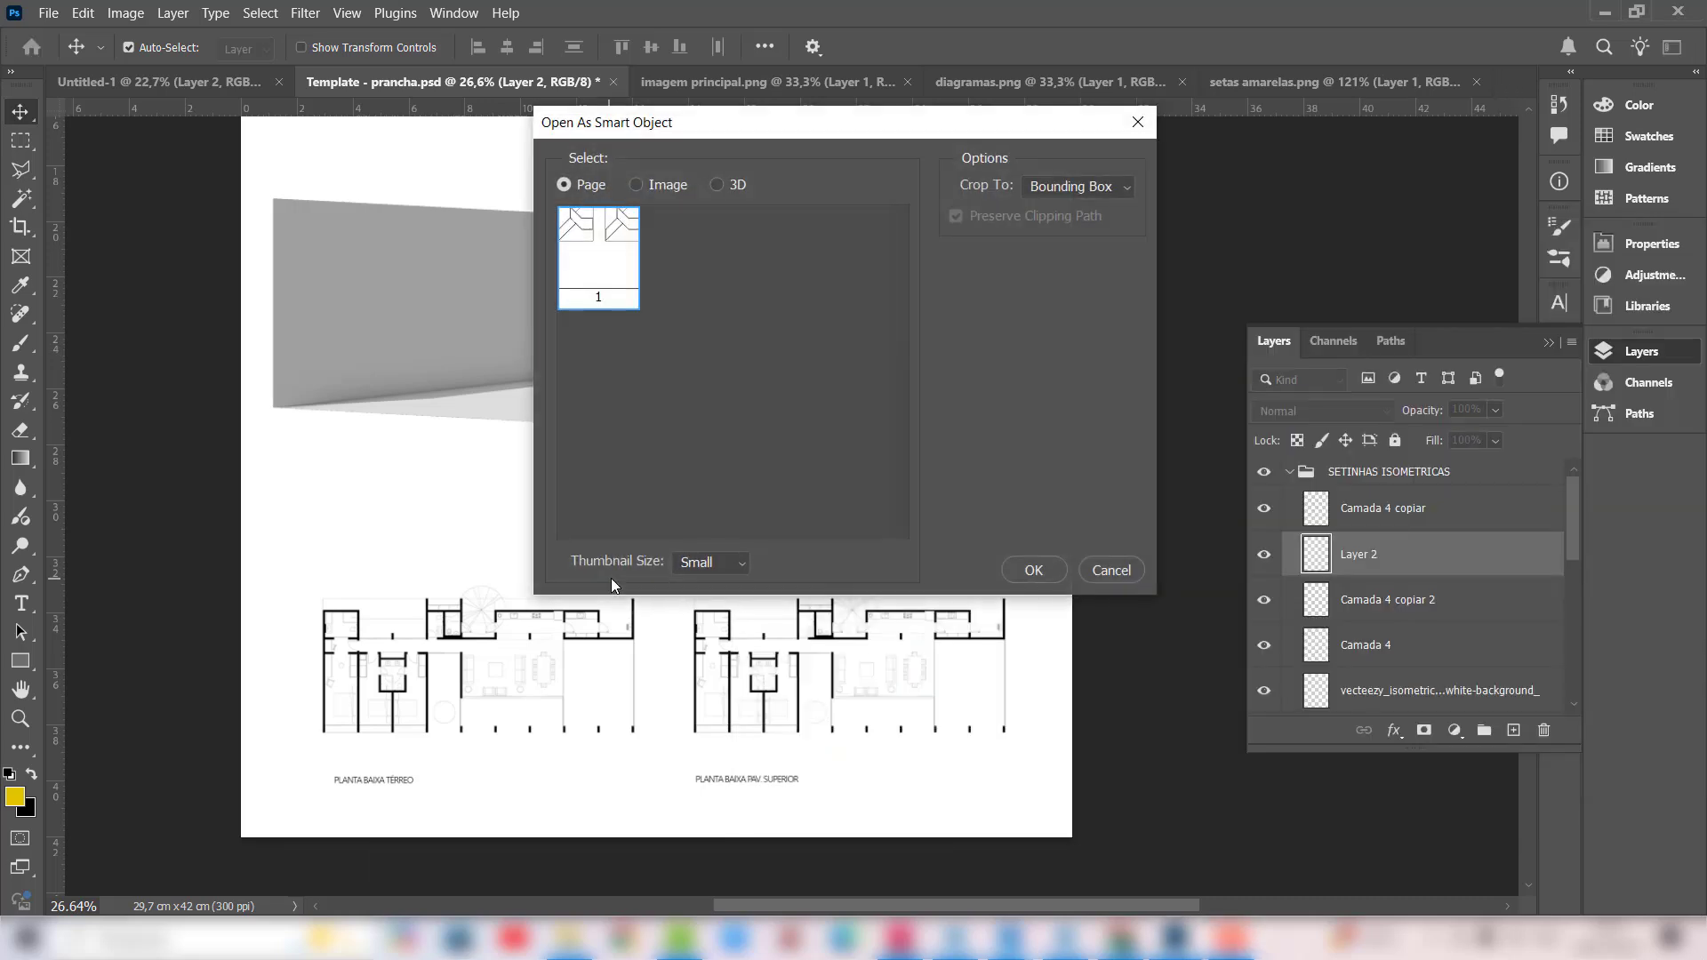
Step: Import the PDF's page 1 as a smart object, cropped to the Media Box
{"action": "left_click_drag", "start_coordinate": [841, 131], "coordinate": [1110, 157]}
{"action": "left_click", "coordinate": [1383, 215]}
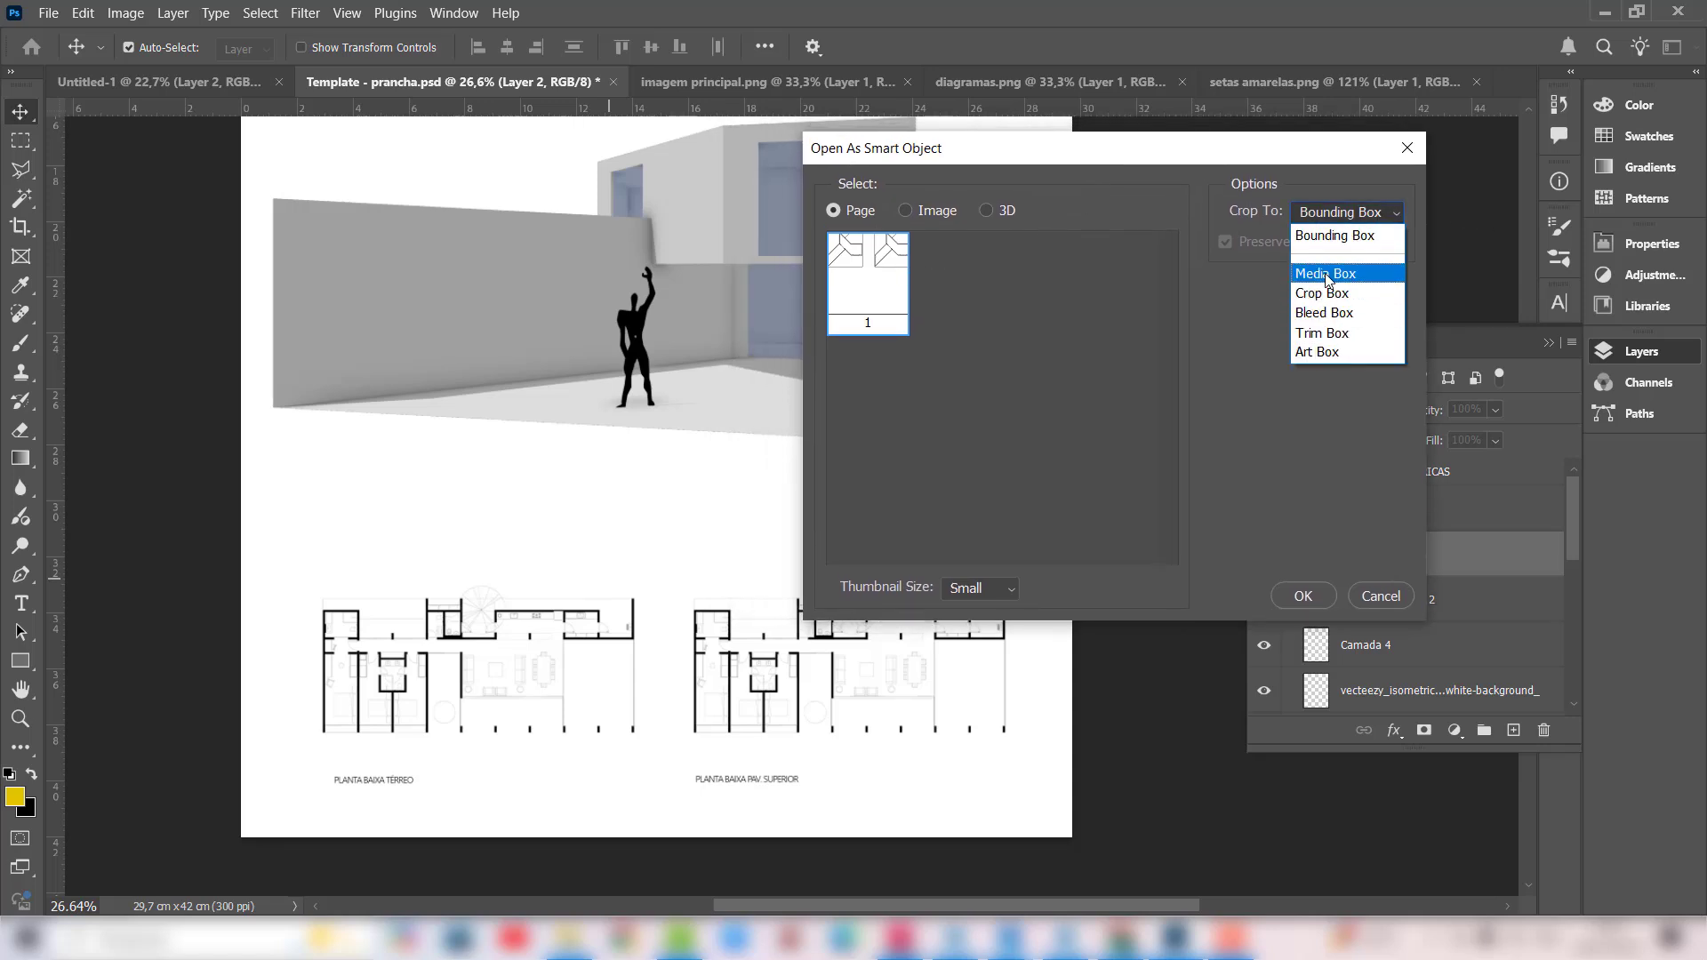
{"action": "left_click", "coordinate": [1325, 276]}
{"action": "left_click", "coordinate": [1342, 211]}
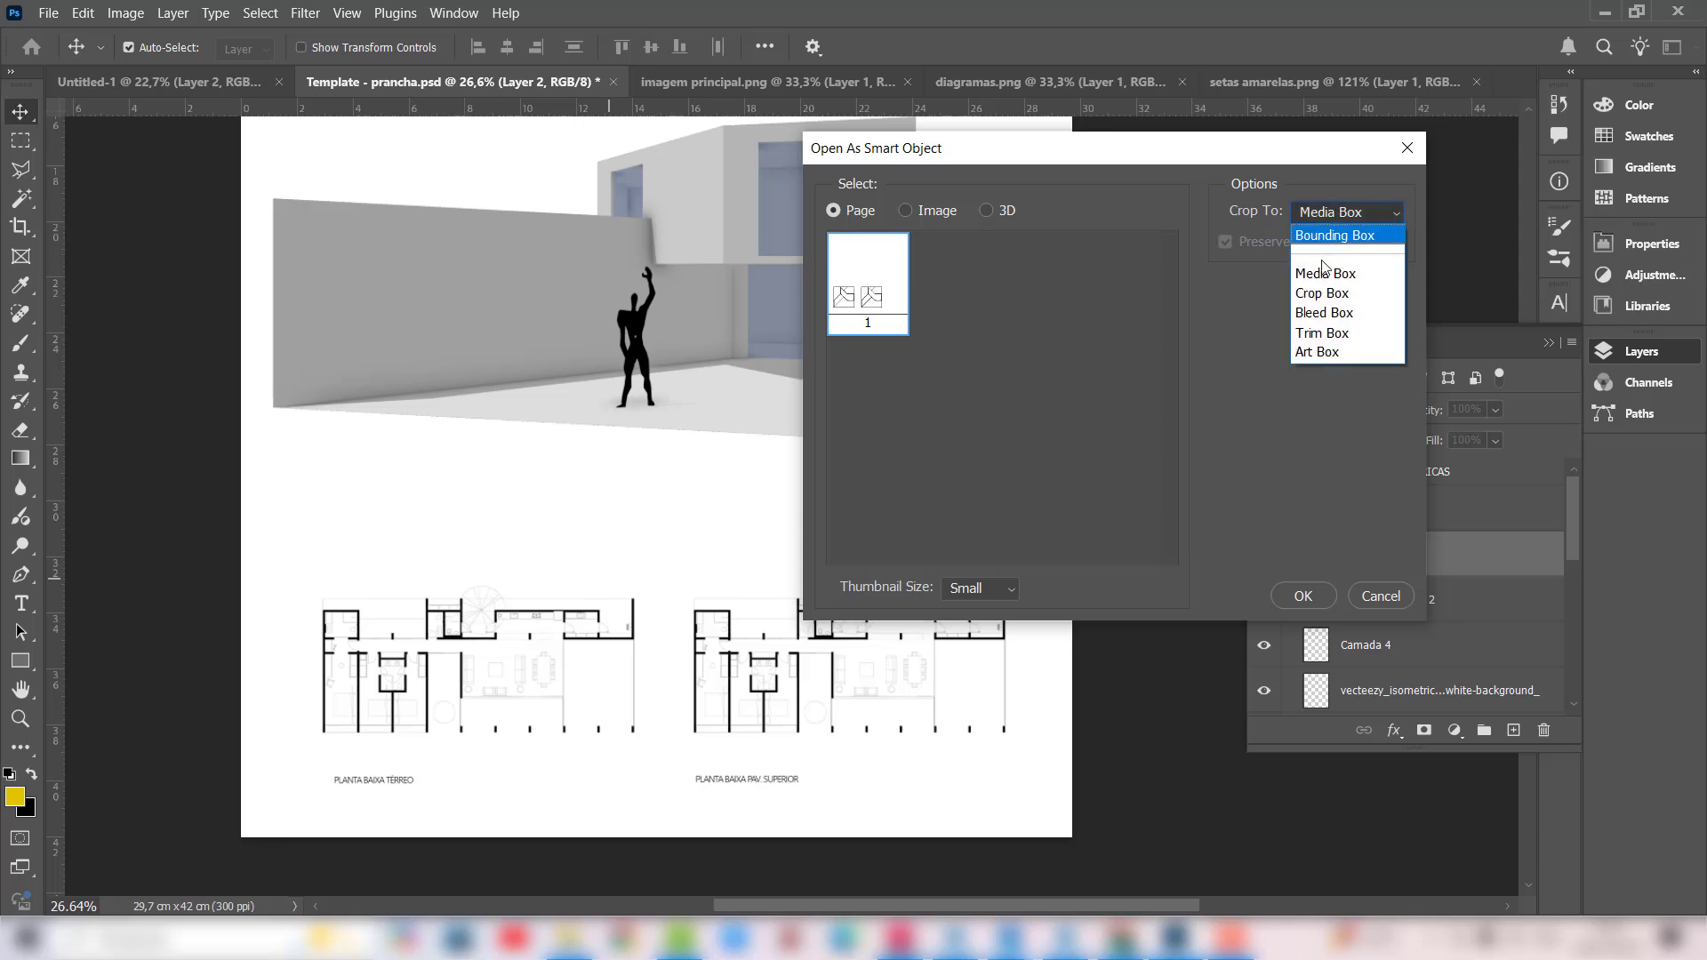
{"action": "left_click", "coordinate": [1314, 302]}
{"action": "left_click", "coordinate": [1327, 215]}
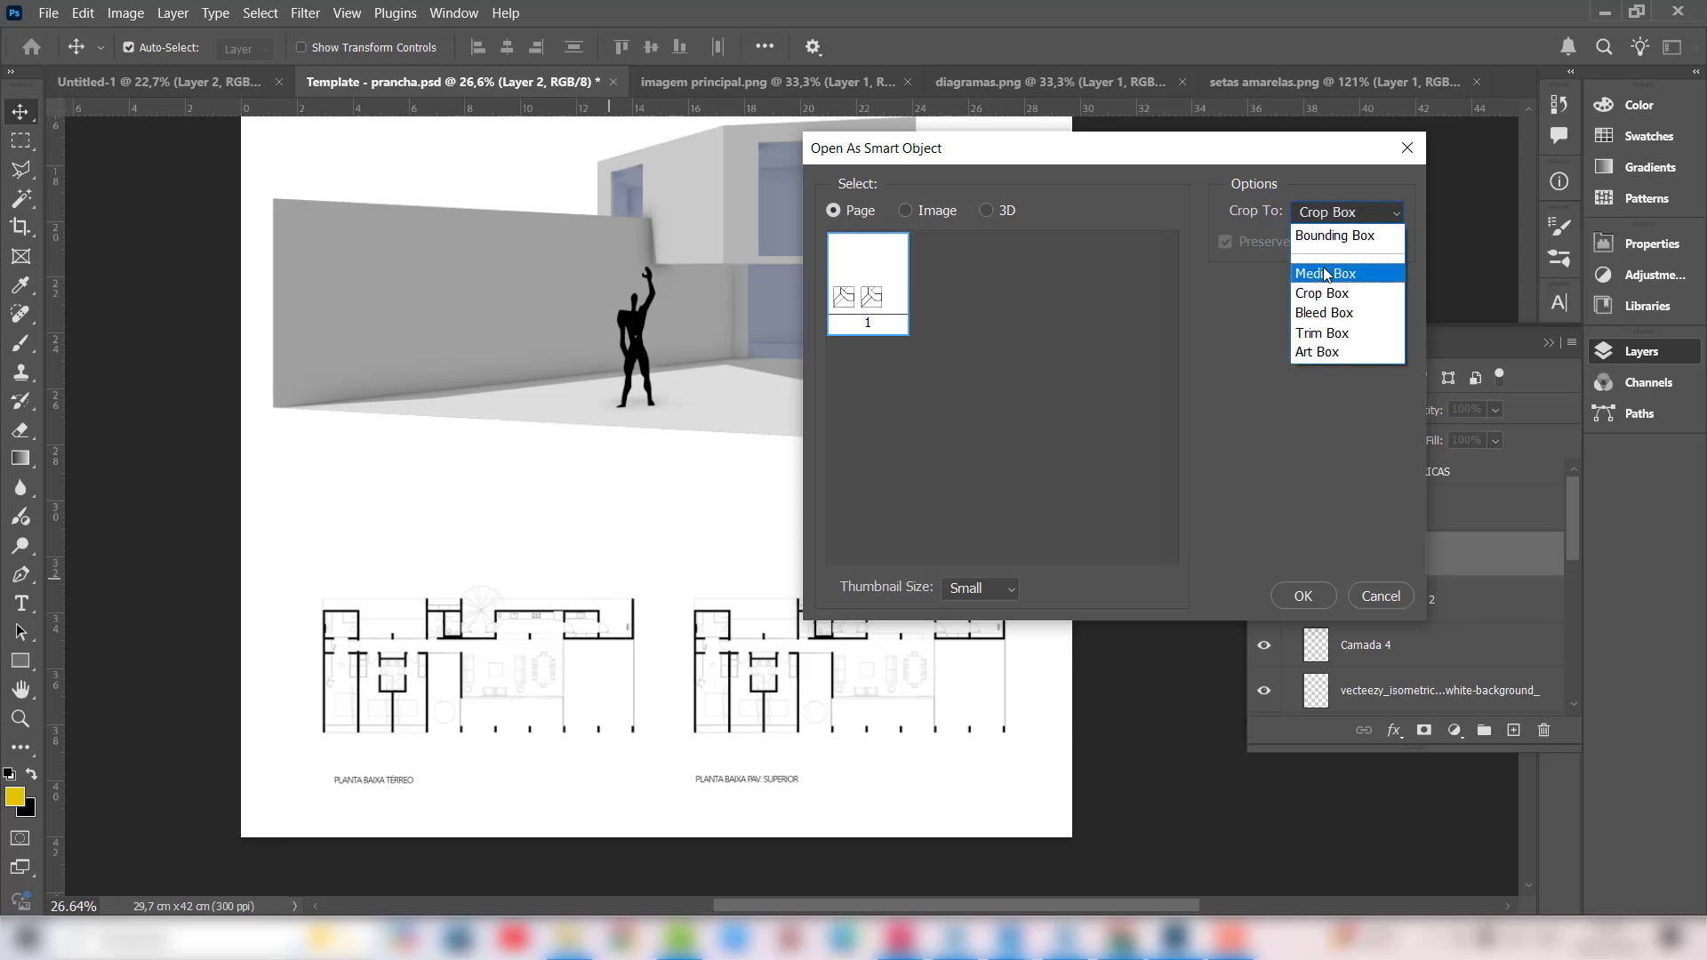
{"action": "left_click", "coordinate": [1307, 277]}
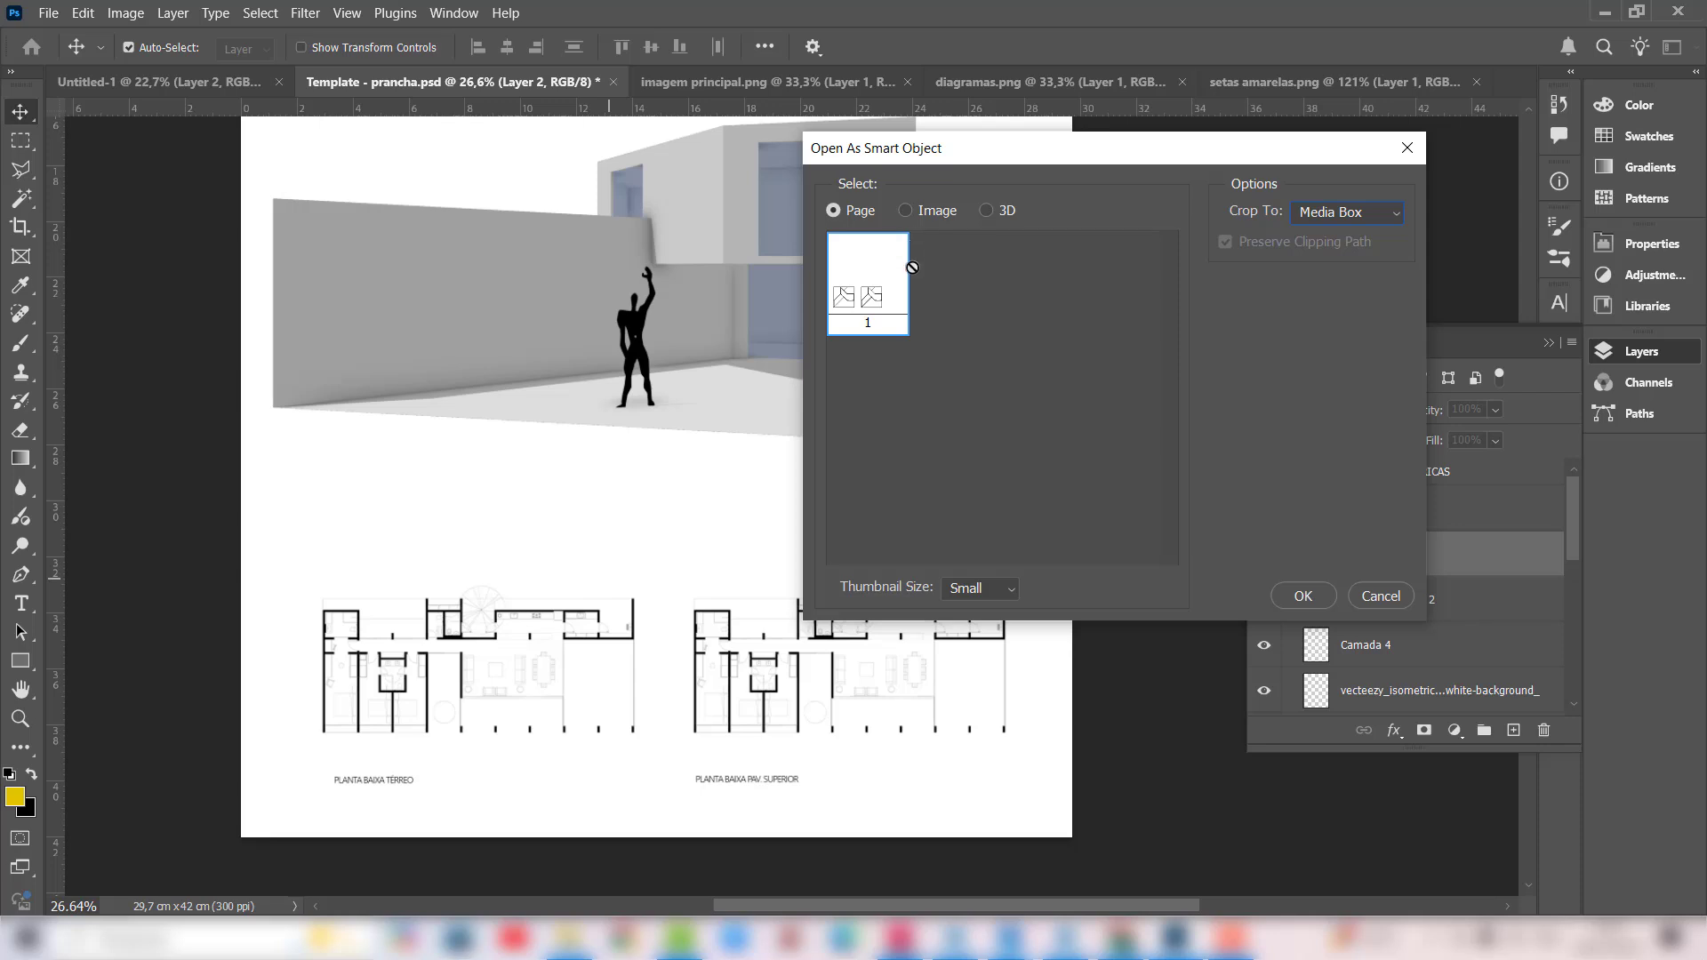
{"action": "left_click", "coordinate": [1302, 596]}
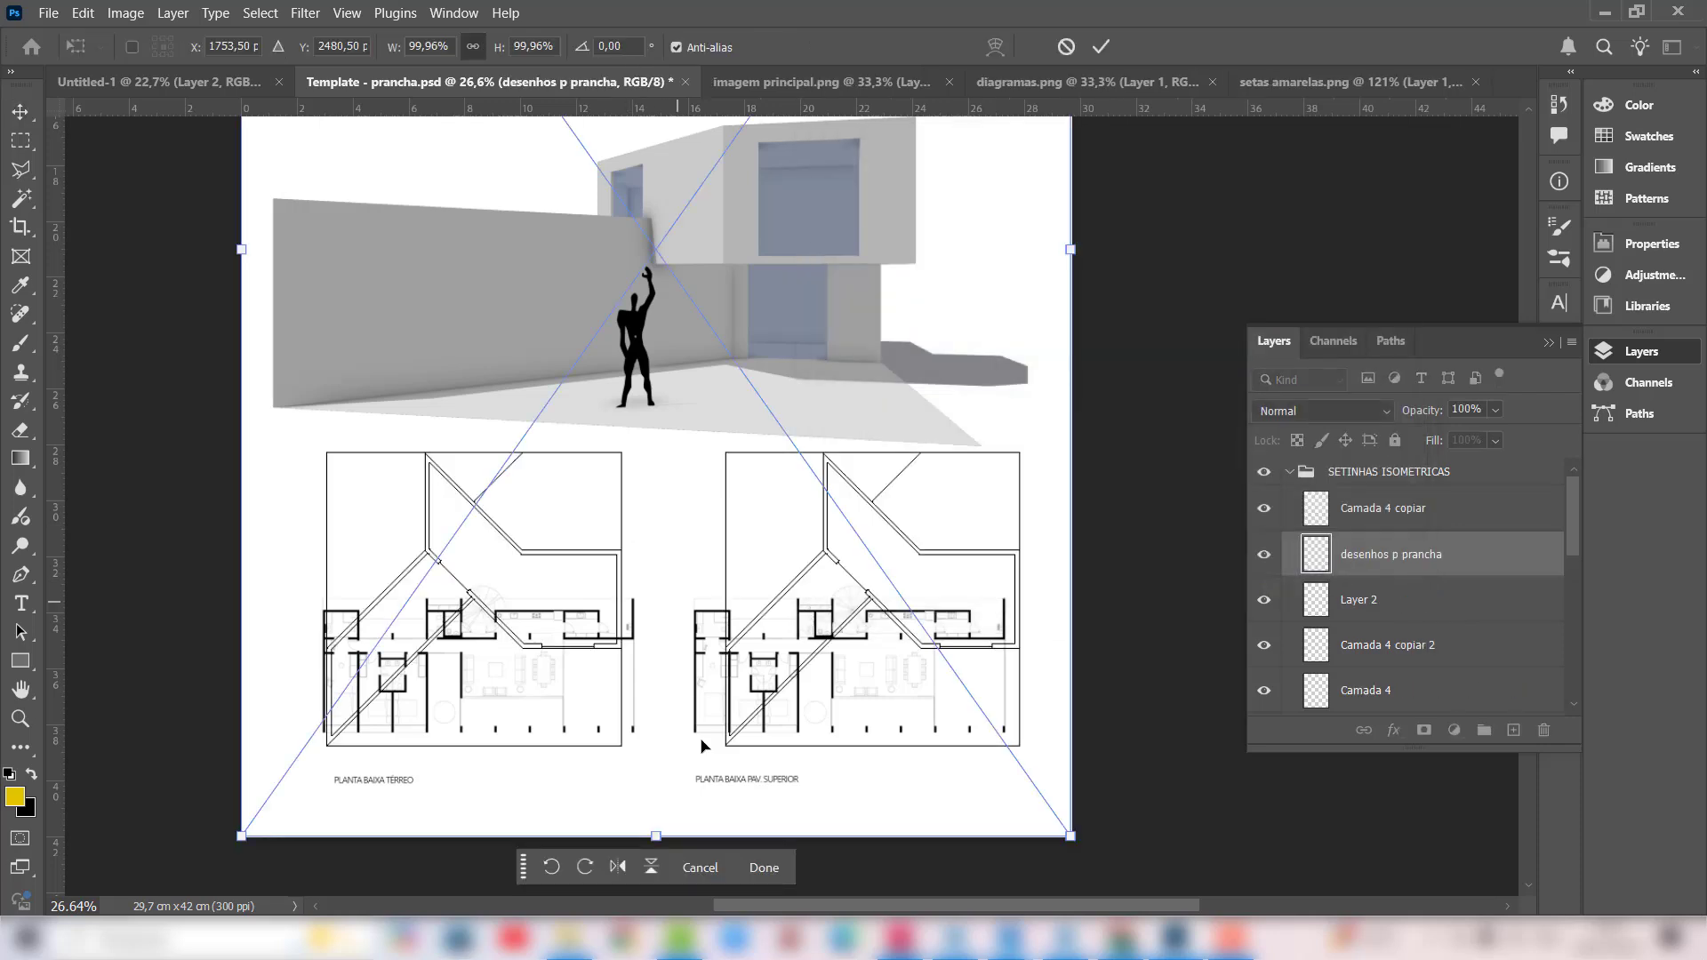
Step: Check the placed floor plans against the whole board and commit them at their full-page placement
{"action": "scroll", "coordinate": [701, 745], "scroll_direction": "up", "scroll_amount": 10}
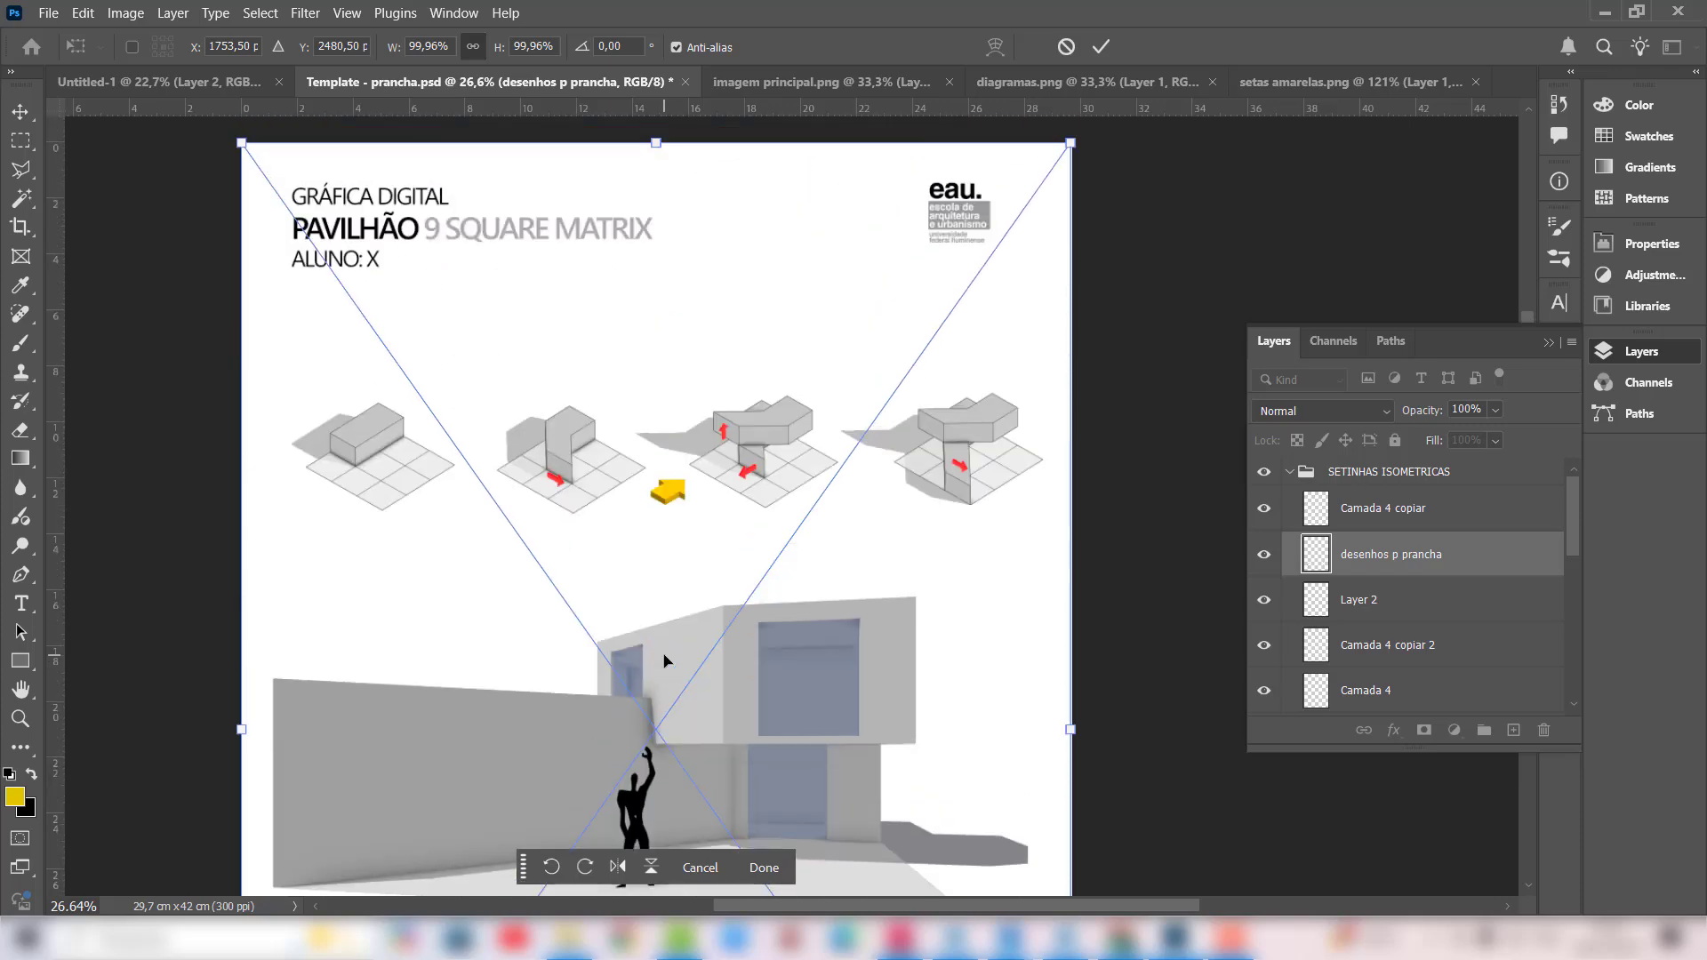
{"action": "scroll", "coordinate": [665, 661], "scroll_direction": "down", "scroll_amount": 8}
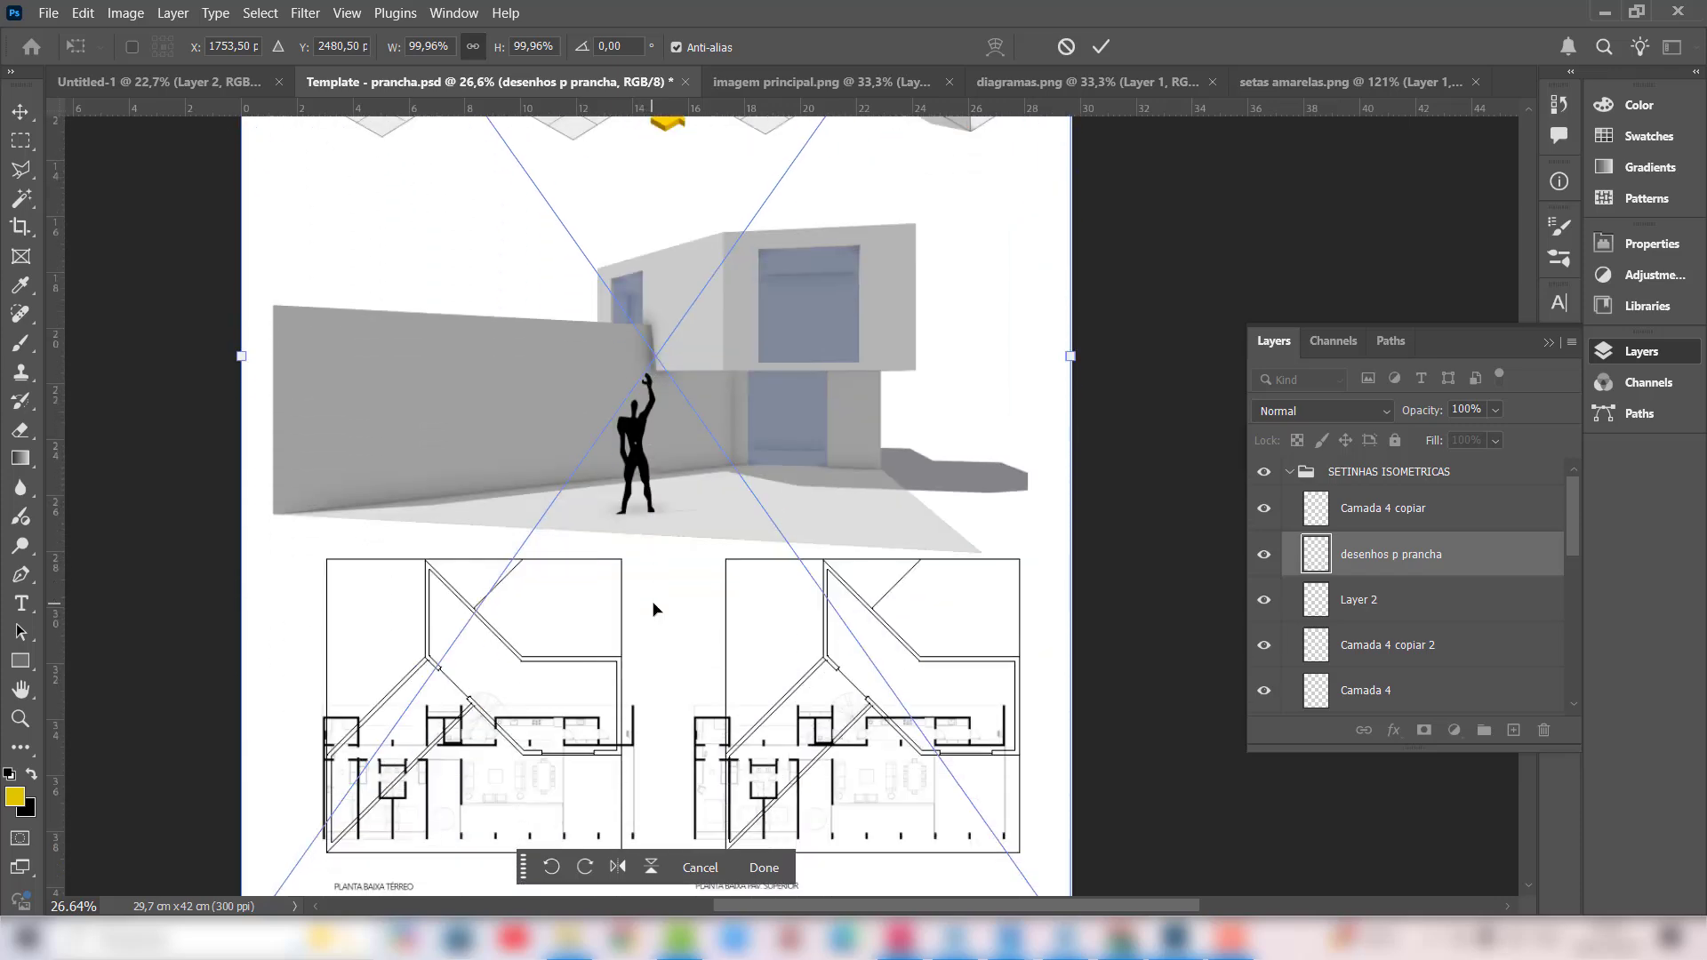
{"action": "scroll", "coordinate": [654, 609], "scroll_direction": "down", "scroll_amount": 2}
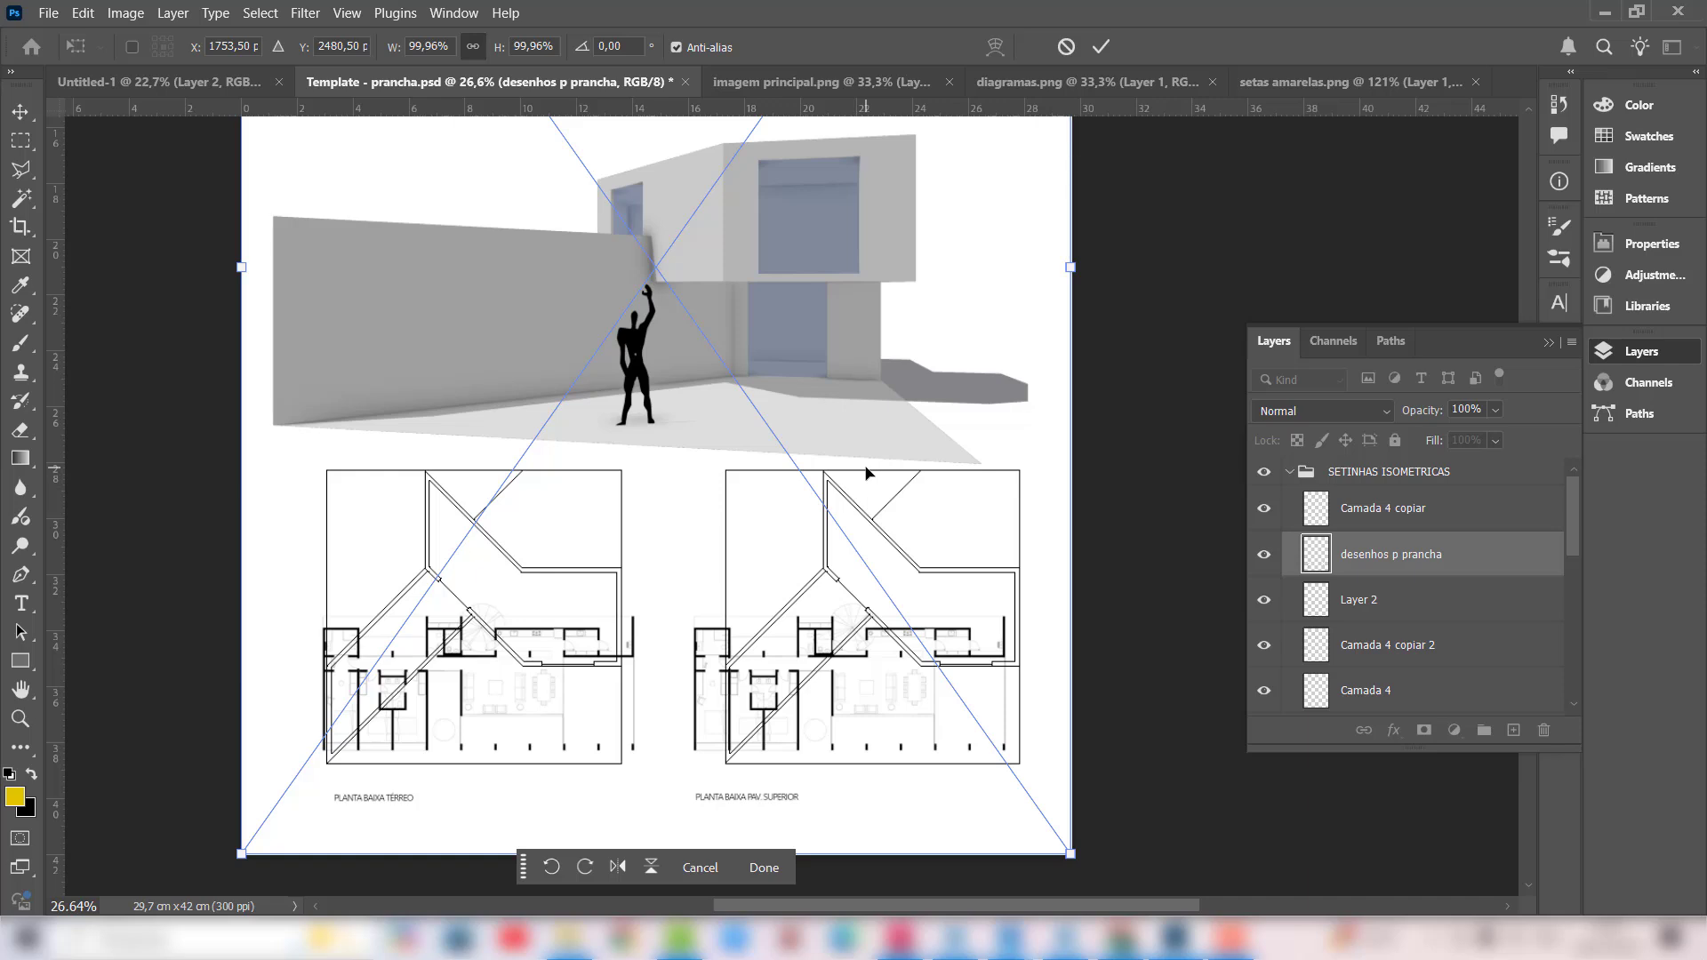
{"action": "key", "text": "Return"}
Step: Delete the two generic floor plans lying beneath the new plan drawings
{"action": "left_click", "coordinate": [709, 677]}
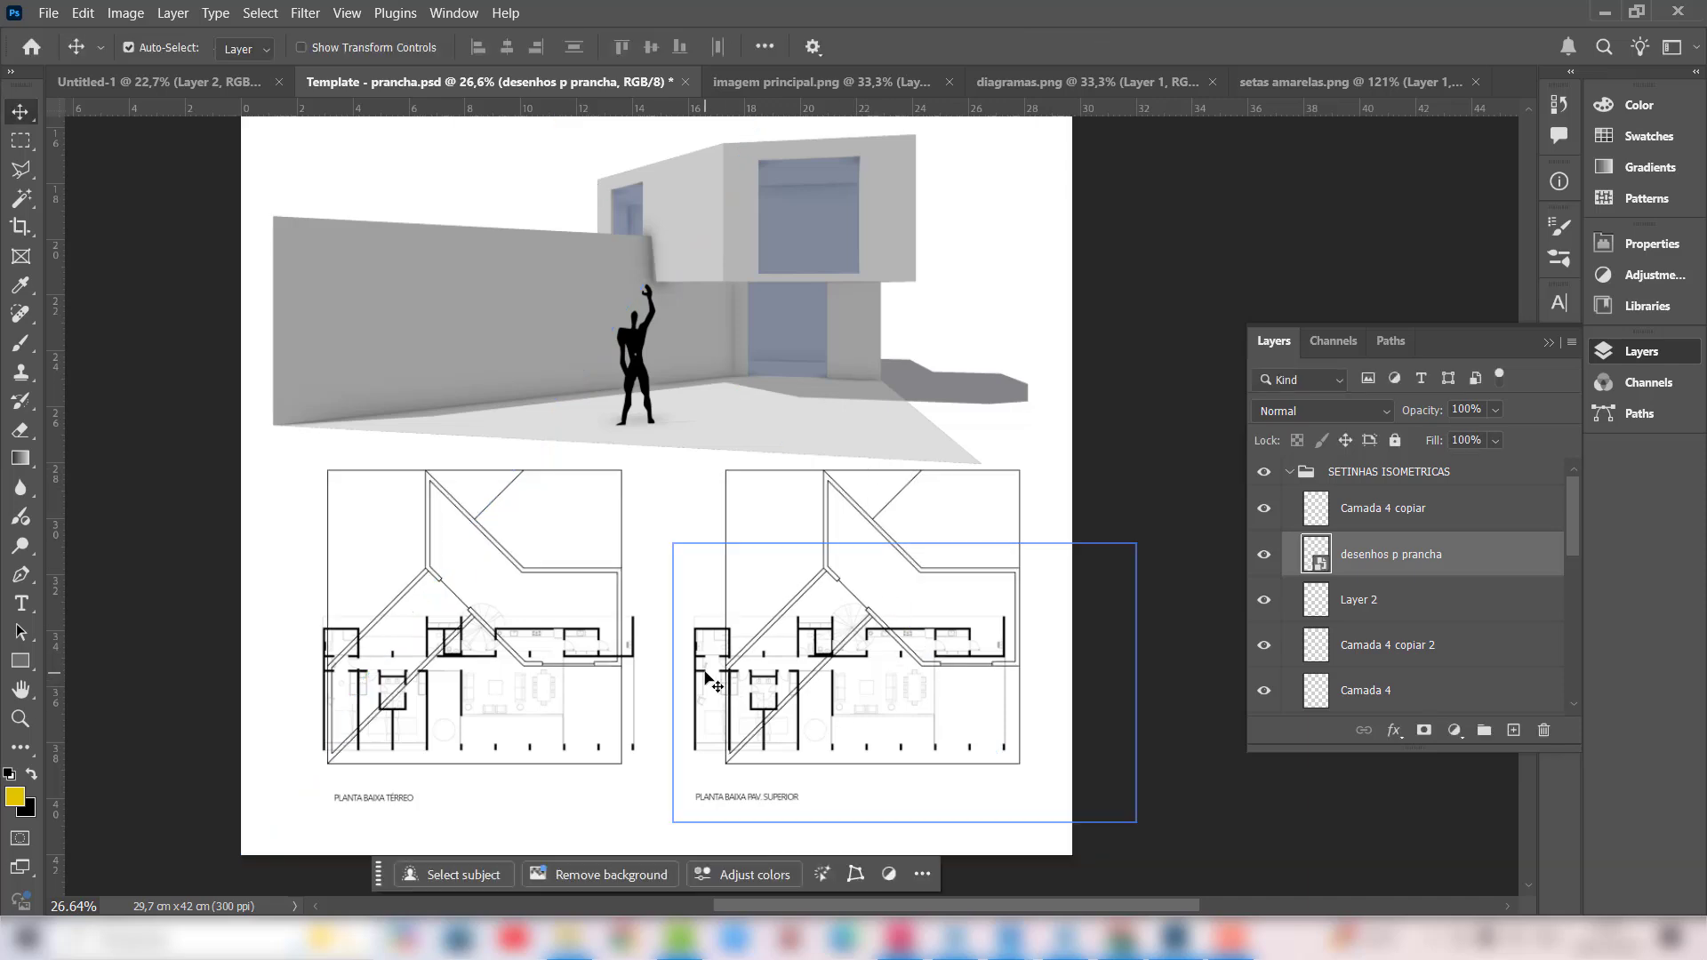
{"action": "key", "text": "Delete"}
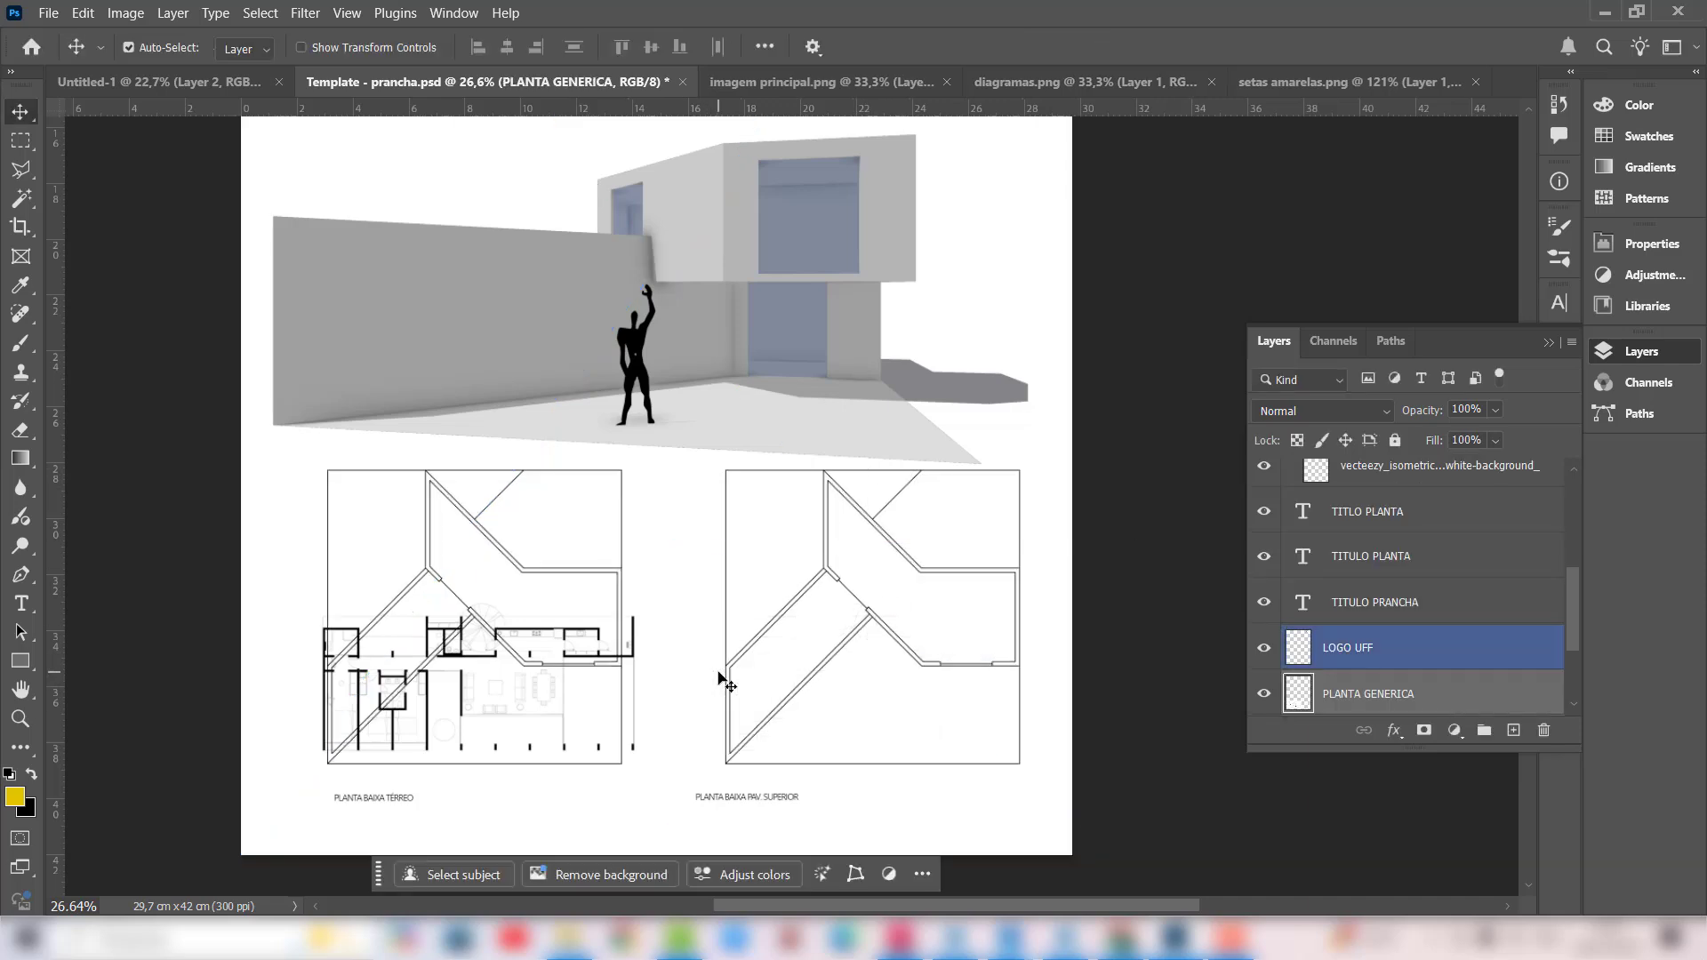
{"action": "left_click", "coordinate": [660, 683]}
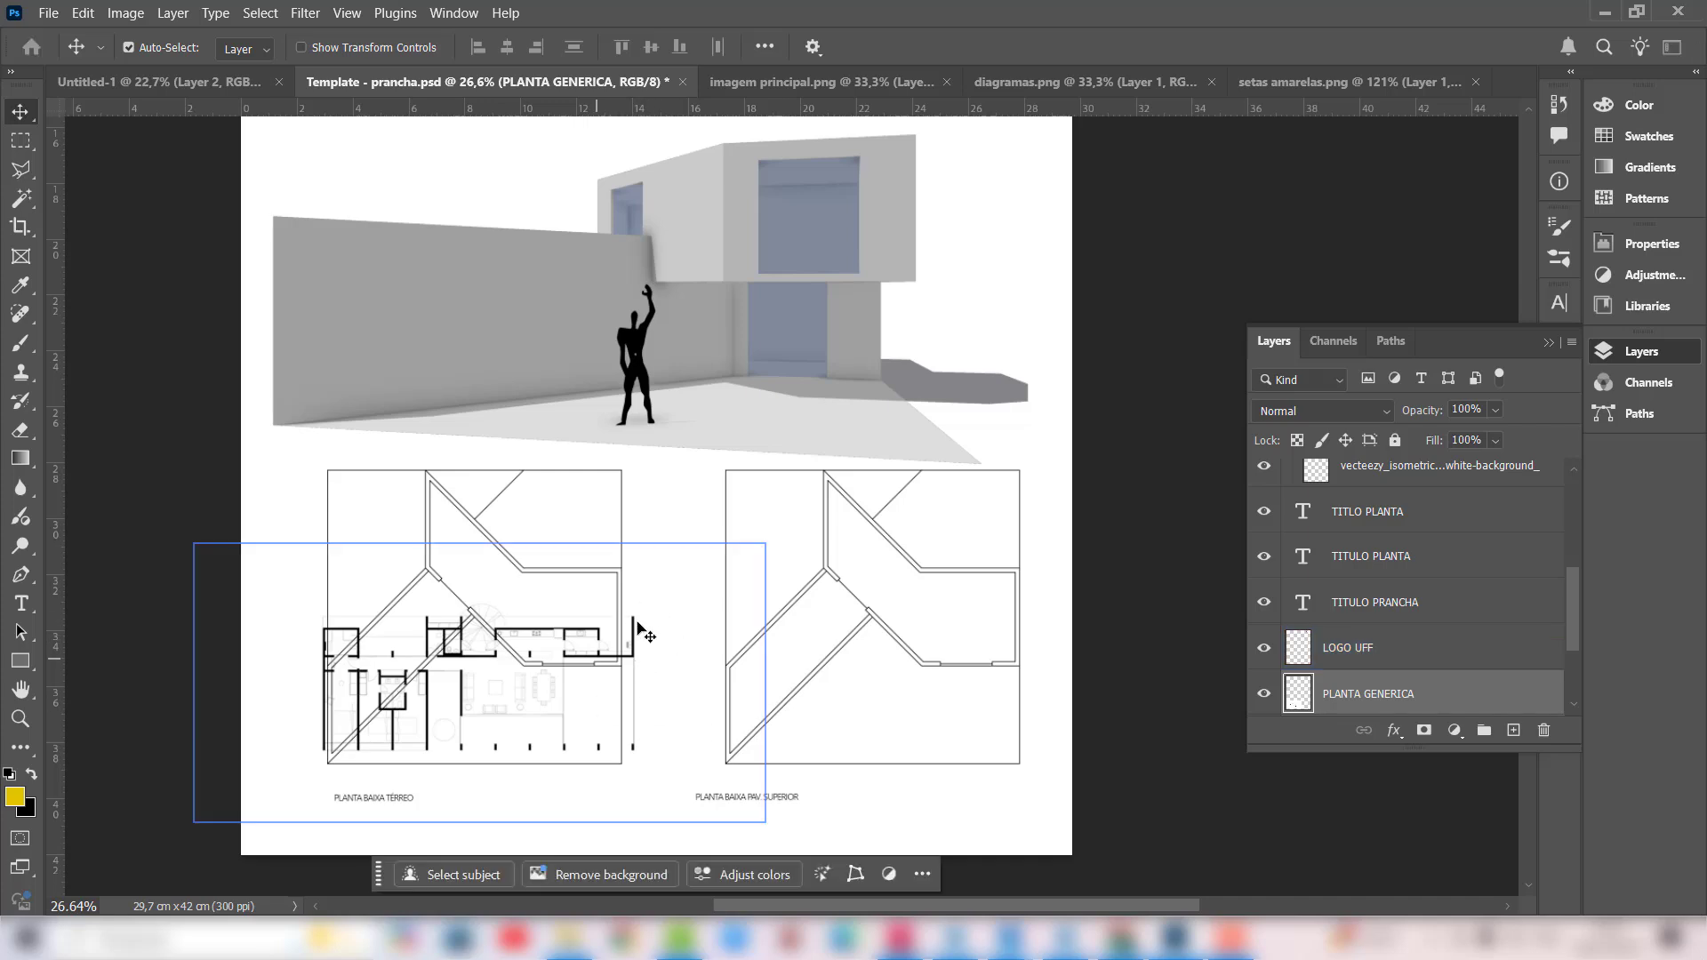
{"action": "key", "text": "Delete"}
{"action": "left_click", "coordinate": [614, 522]}
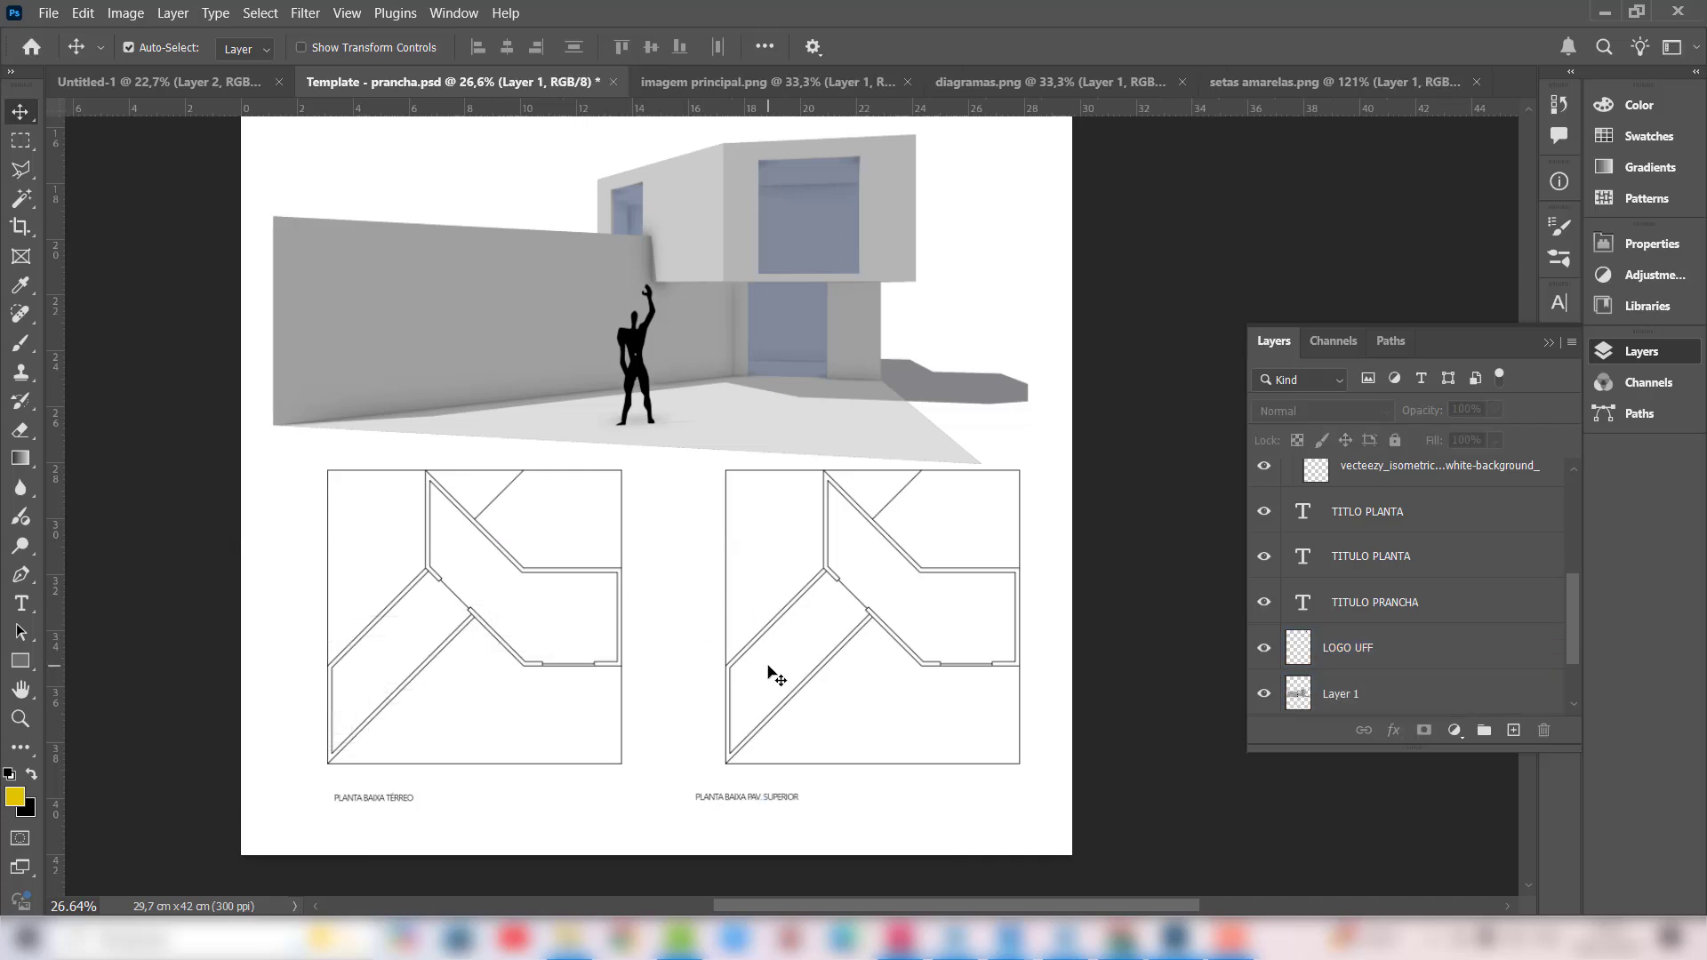
Step: Try moving the new floor plans sideways across the board and undo each move
{"action": "scroll", "coordinate": [820, 697], "scroll_direction": "up", "scroll_amount": 2}
{"action": "left_click_drag", "start_coordinate": [857, 541], "coordinate": [974, 540]}
{"action": "key", "text": "ctrl+z"}
{"action": "scroll", "coordinate": [862, 523], "scroll_direction": "down", "scroll_amount": 2}
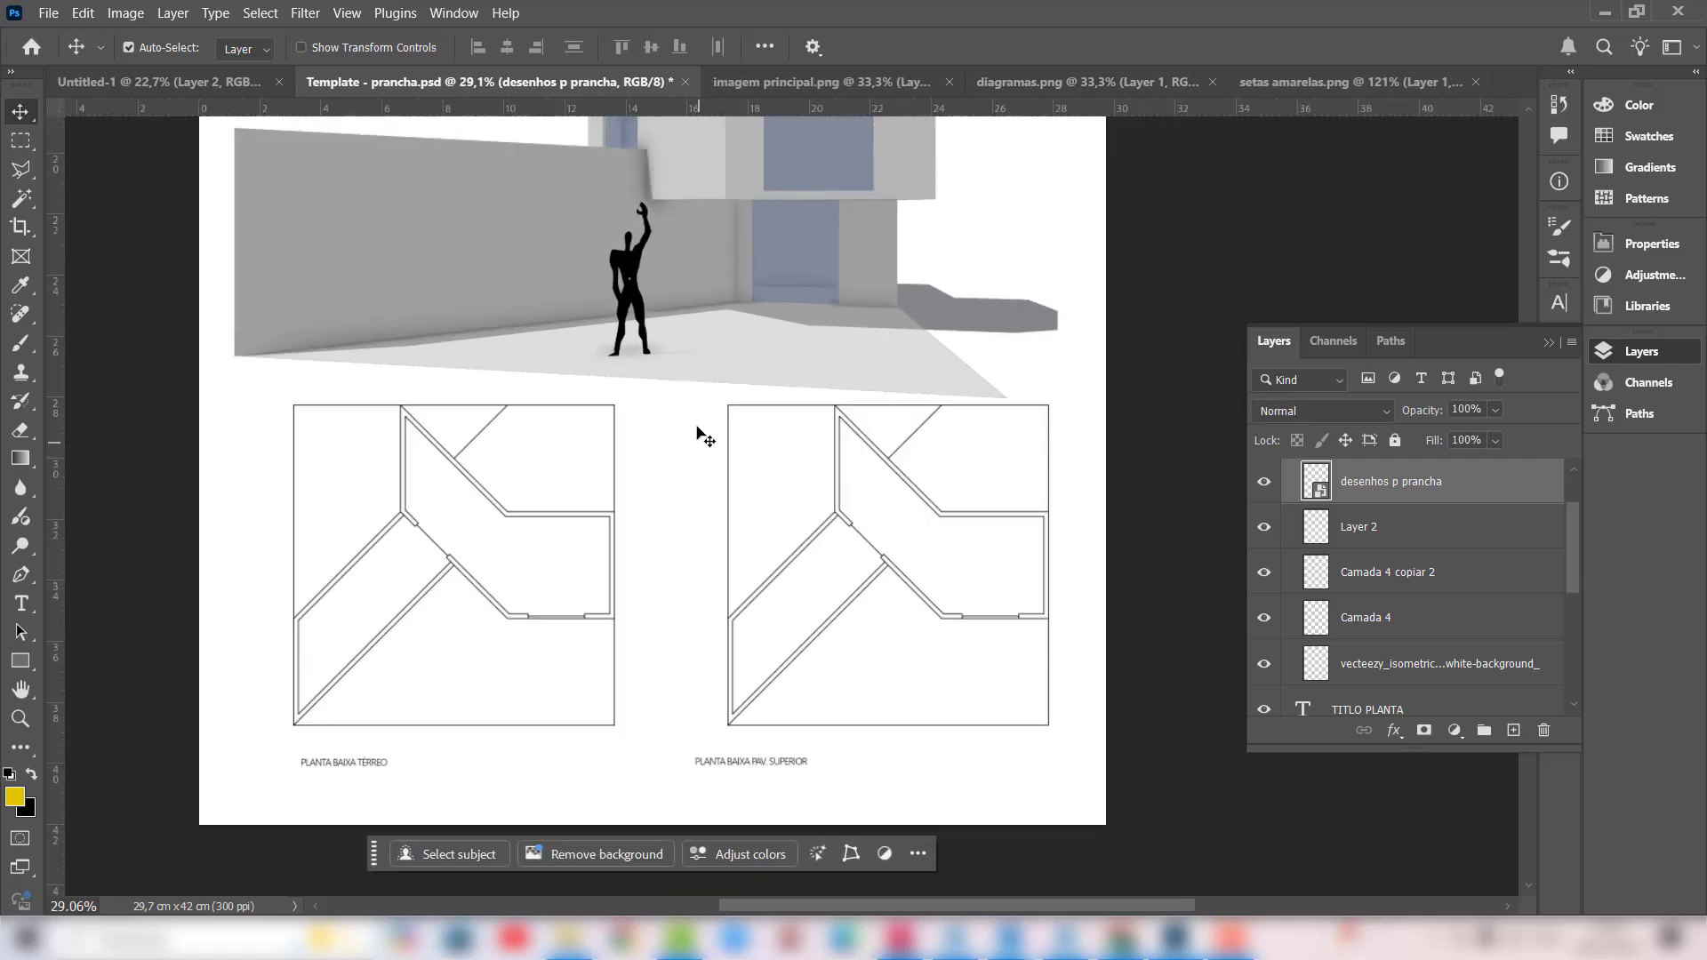
{"action": "left_click_drag", "start_coordinate": [743, 514], "coordinate": [900, 497]}
{"action": "key", "text": "ctrl+z"}
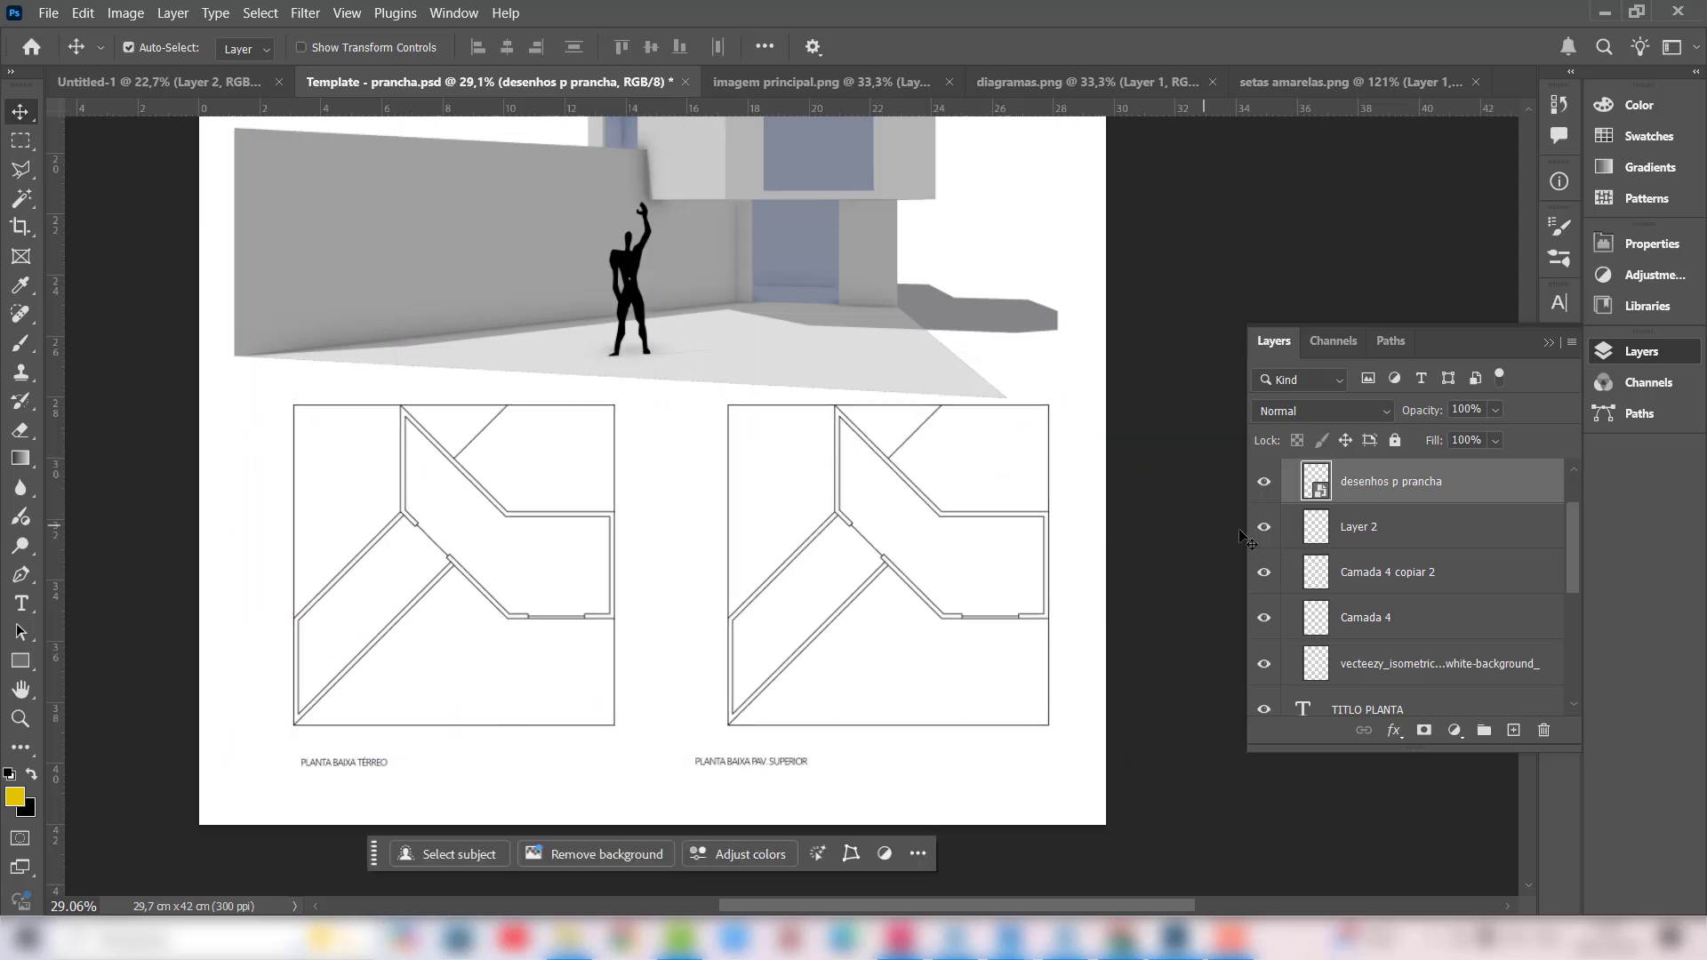
Step: Hide every layer below desenhos p prancha, including the arrows, titles, logo, Layer 1, diagramas and Plano de Fundo
{"action": "left_click", "coordinate": [1263, 526]}
{"action": "left_click", "coordinate": [1263, 571]}
{"action": "left_click", "coordinate": [1264, 617]}
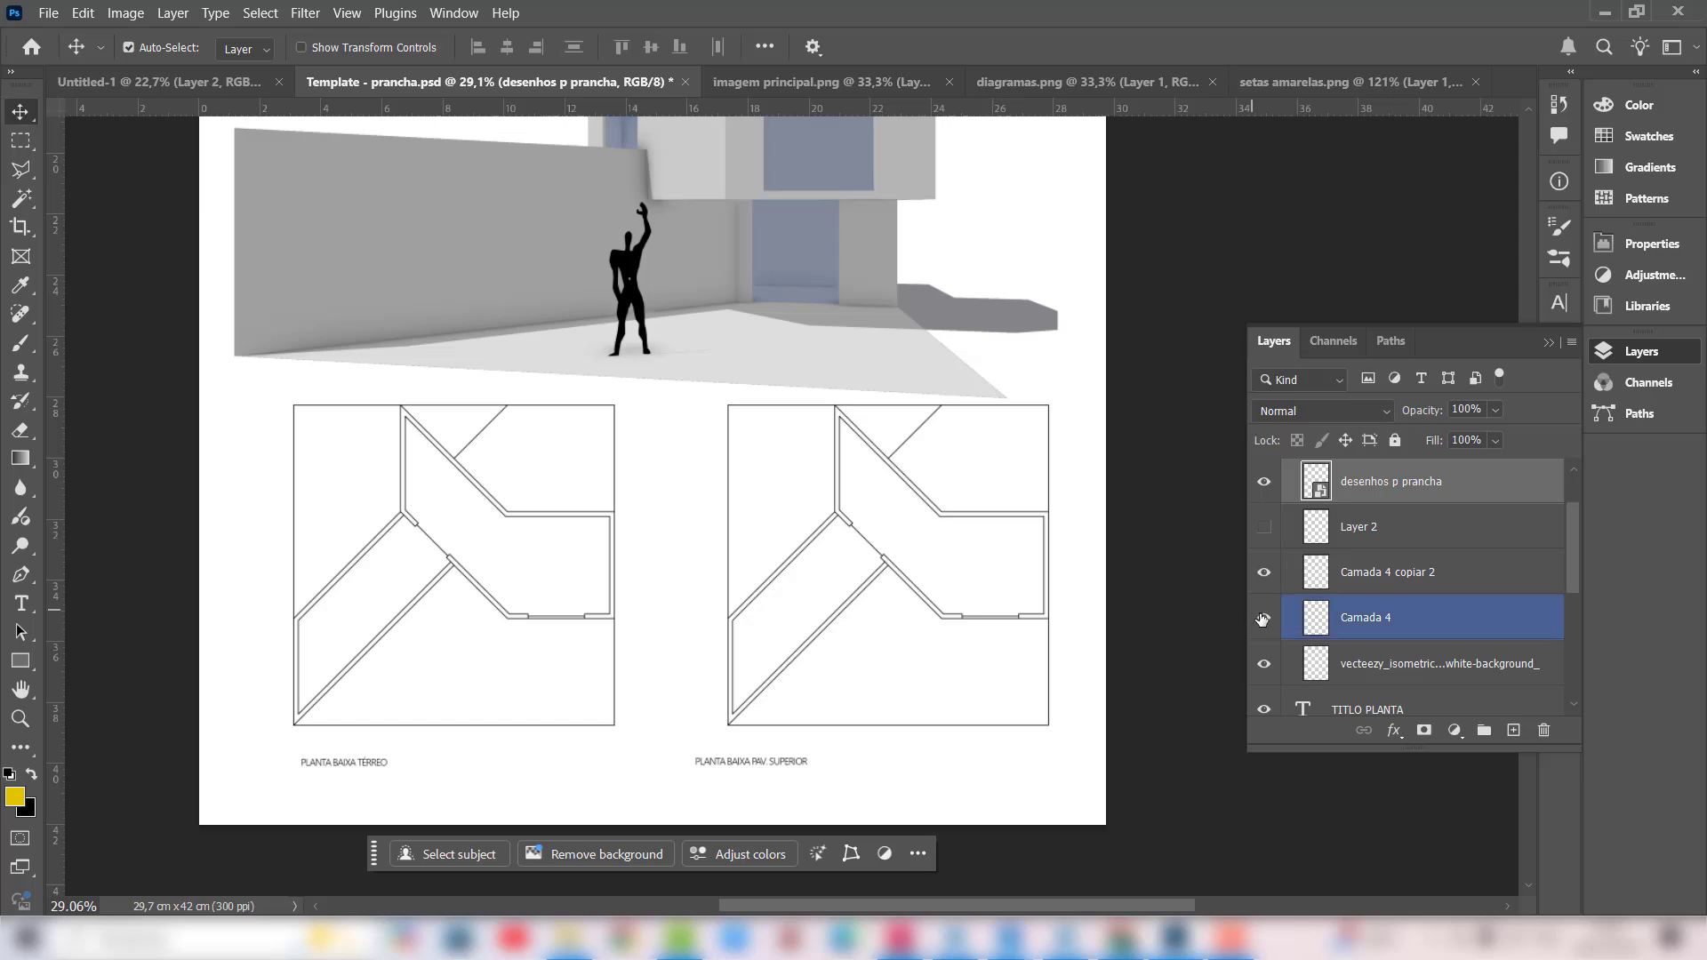
{"action": "left_click", "coordinate": [1262, 659]}
{"action": "scroll", "coordinate": [1263, 663], "scroll_direction": "down", "scroll_amount": 2}
{"action": "left_click", "coordinate": [1263, 626]}
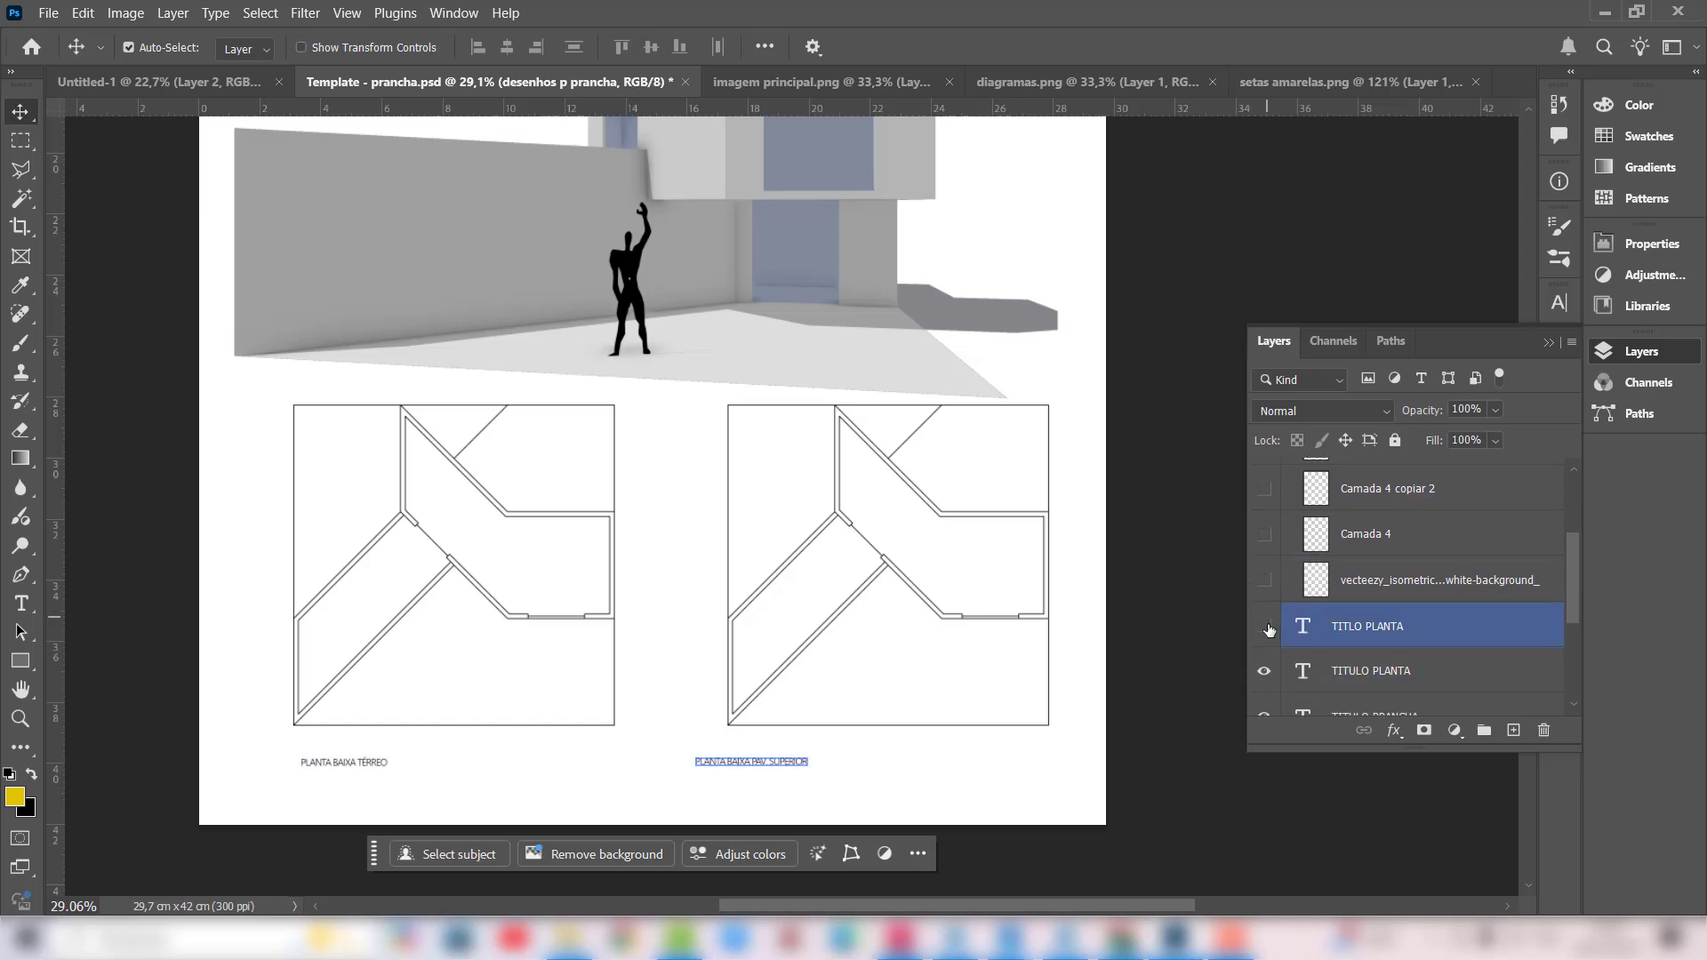
{"action": "left_click", "coordinate": [1267, 665]}
{"action": "scroll", "coordinate": [1268, 663], "scroll_direction": "down", "scroll_amount": 2}
{"action": "left_click", "coordinate": [1262, 633]}
{"action": "left_click", "coordinate": [1266, 669]}
{"action": "scroll", "coordinate": [1266, 662], "scroll_direction": "down", "scroll_amount": 3}
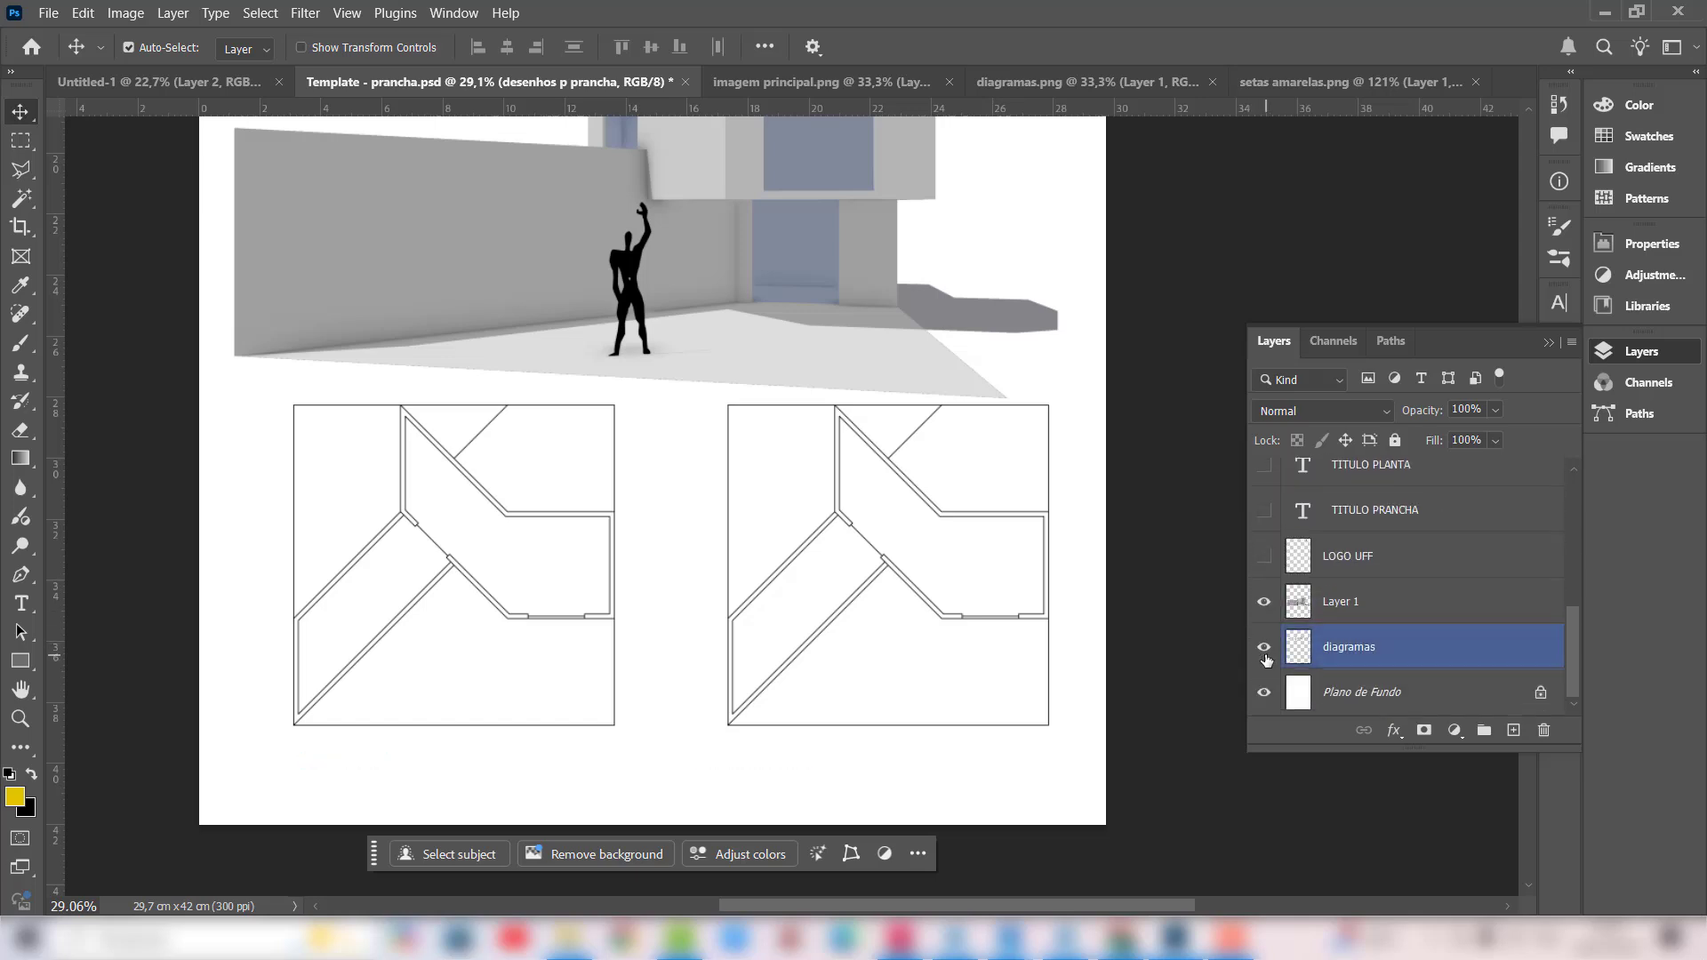
{"action": "left_click", "coordinate": [1264, 608]}
{"action": "left_click", "coordinate": [1264, 647]}
{"action": "left_click", "coordinate": [1264, 692]}
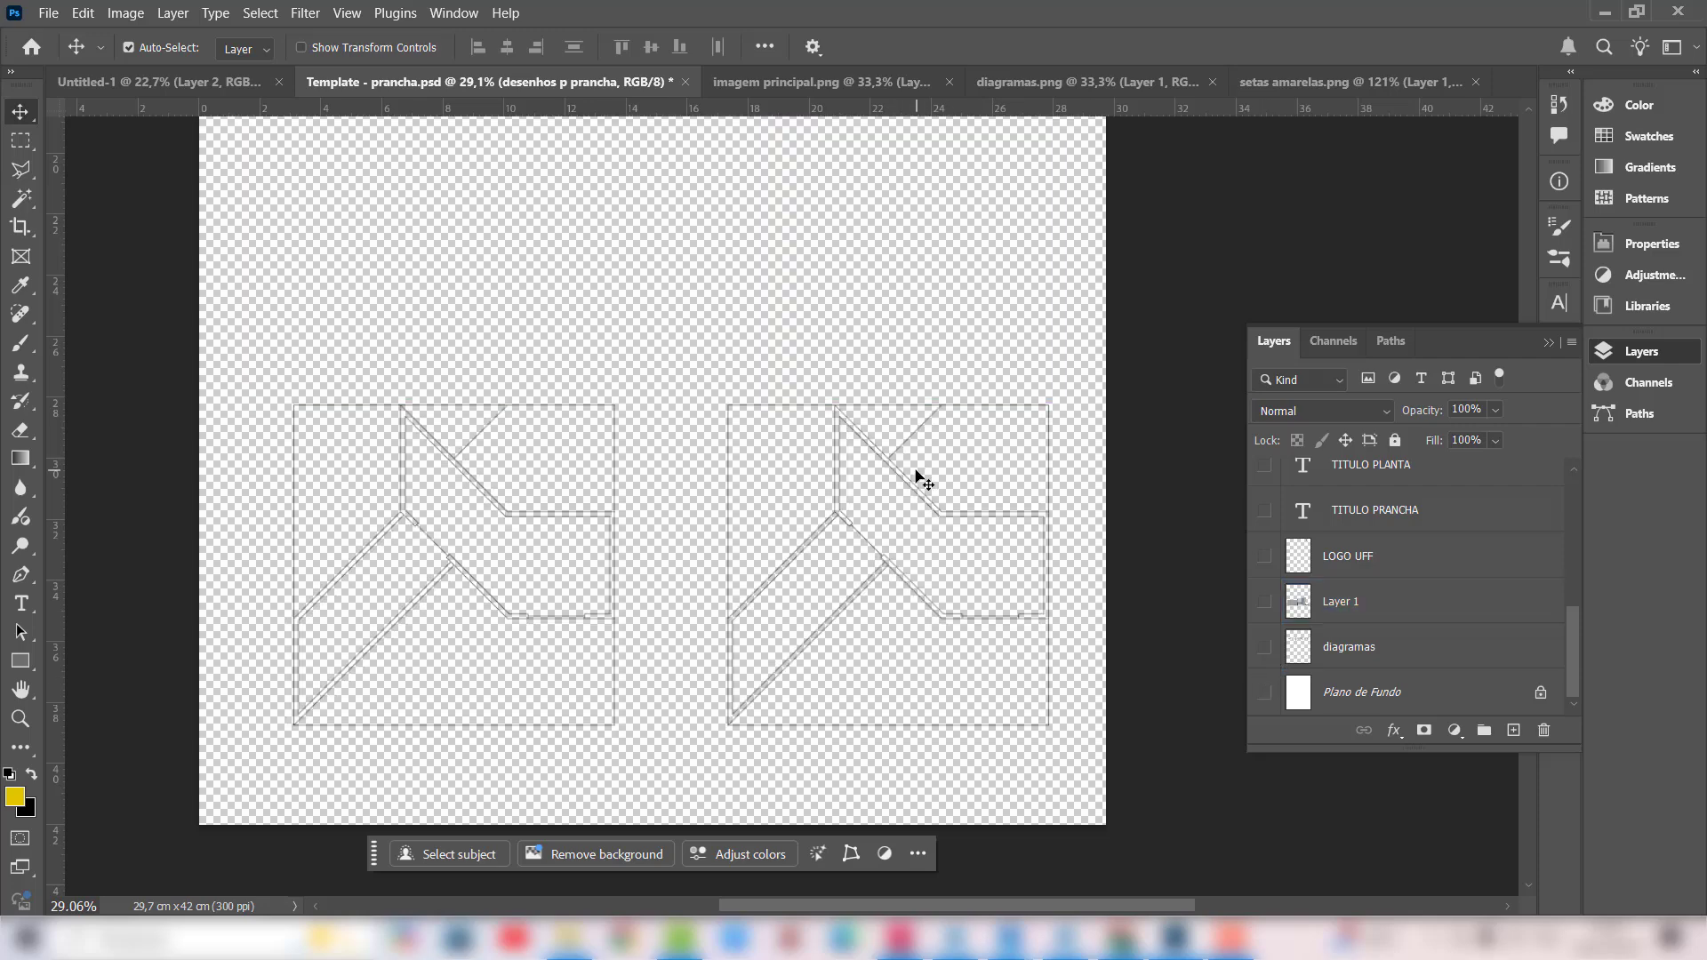
{"action": "scroll", "coordinate": [630, 560], "scroll_direction": "up", "scroll_amount": 3}
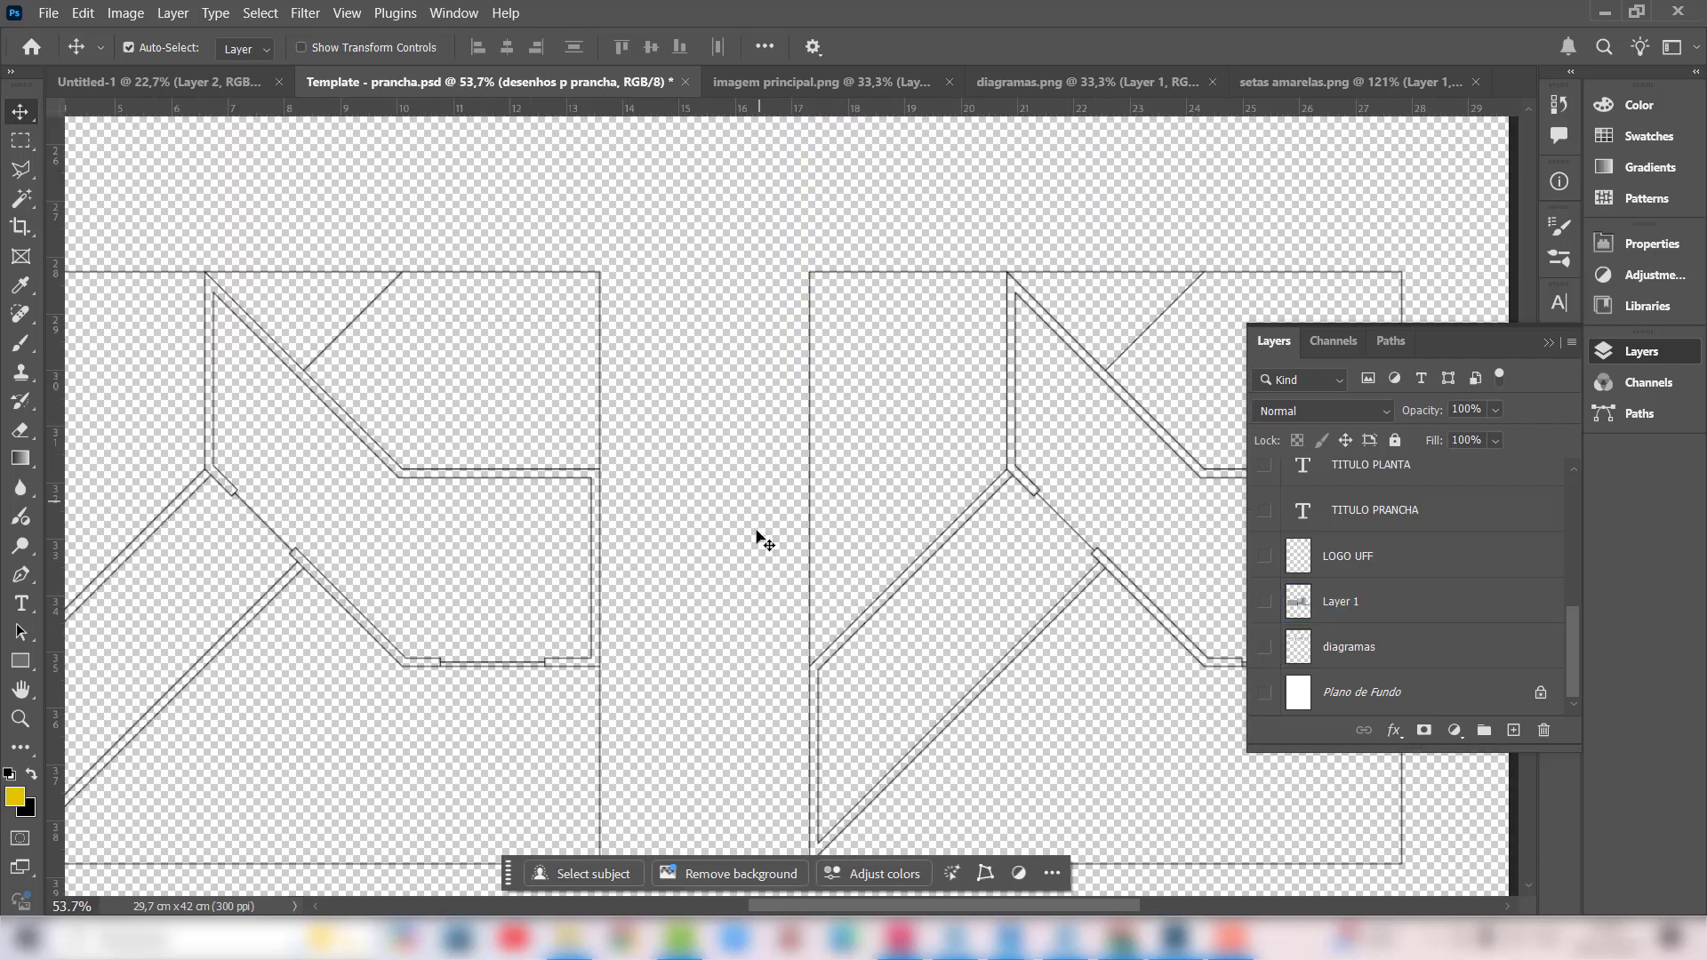
Step: Show the white Plano de Fundo layer again behind the floor plans
{"action": "left_click", "coordinate": [1263, 691]}
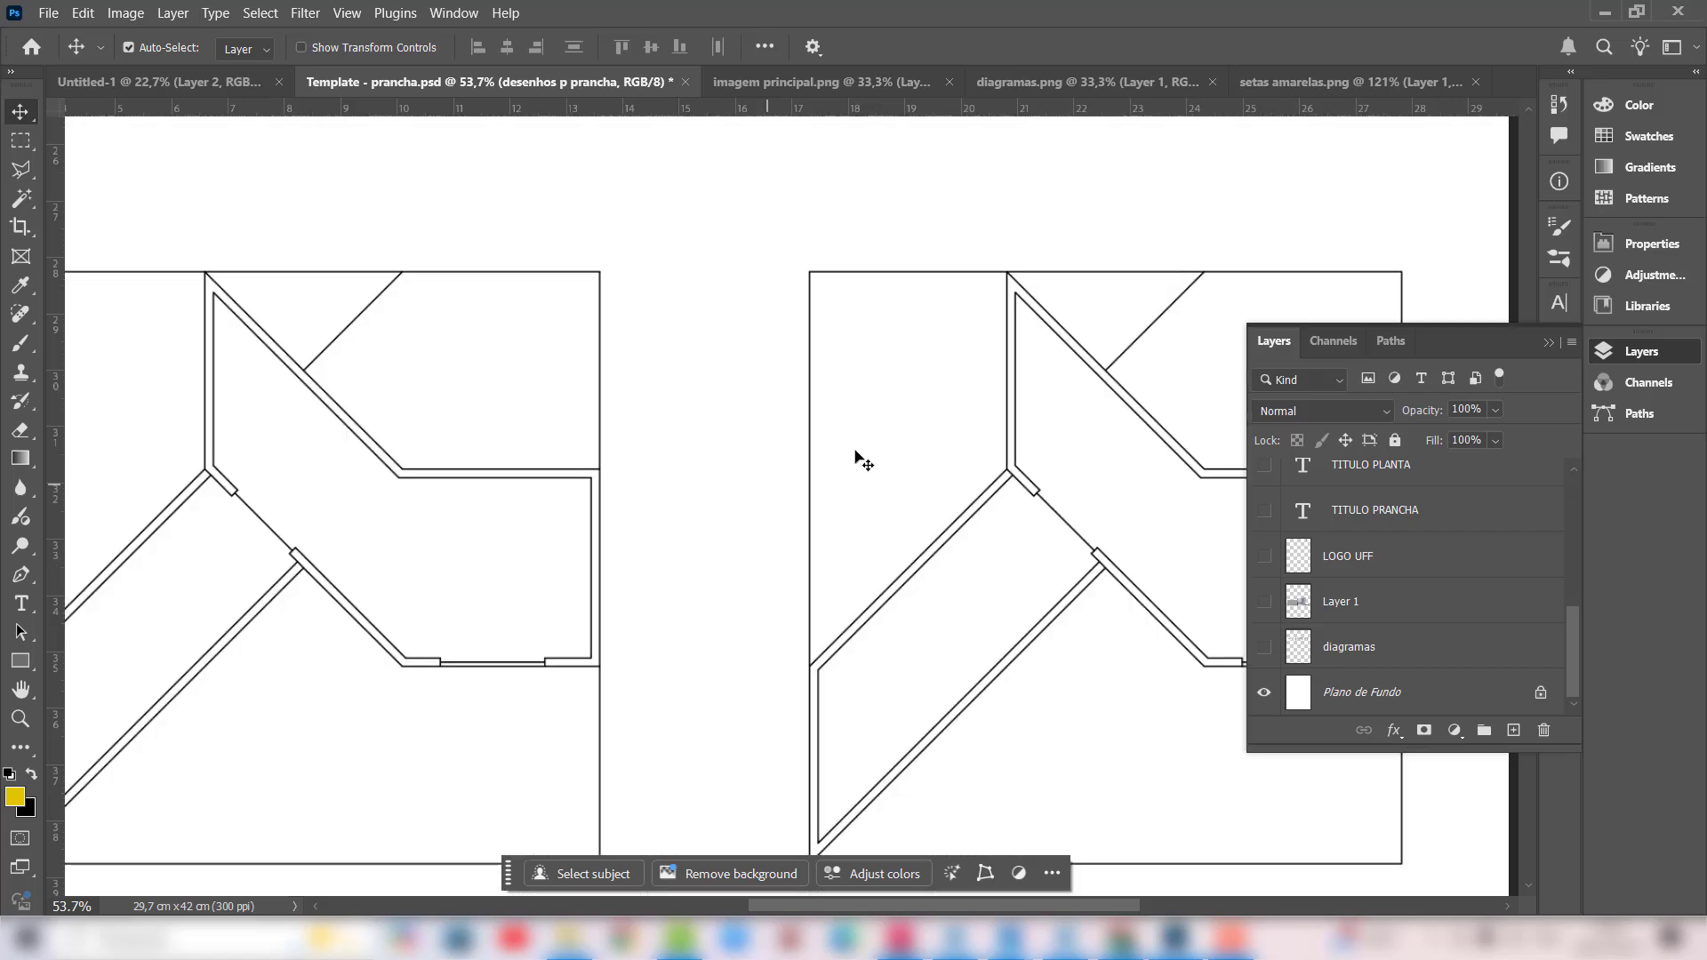
{"action": "scroll", "coordinate": [778, 642], "scroll_direction": "down", "scroll_amount": 3}
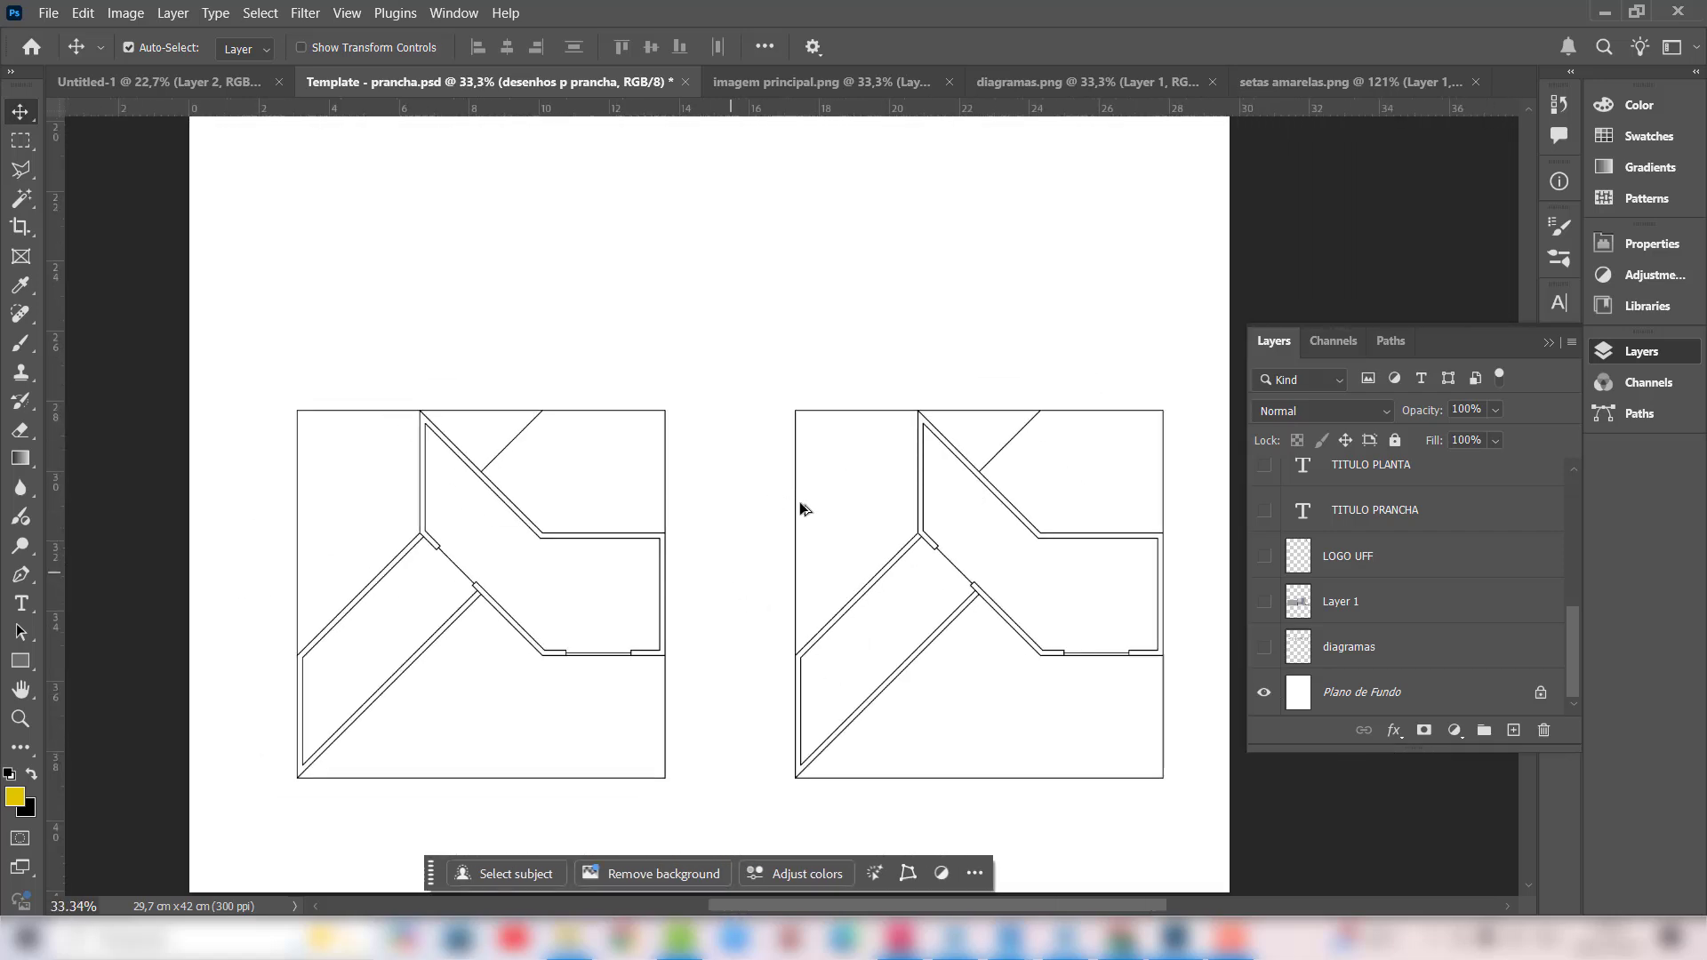
{"action": "scroll", "coordinate": [764, 537], "scroll_direction": "down", "scroll_amount": 1}
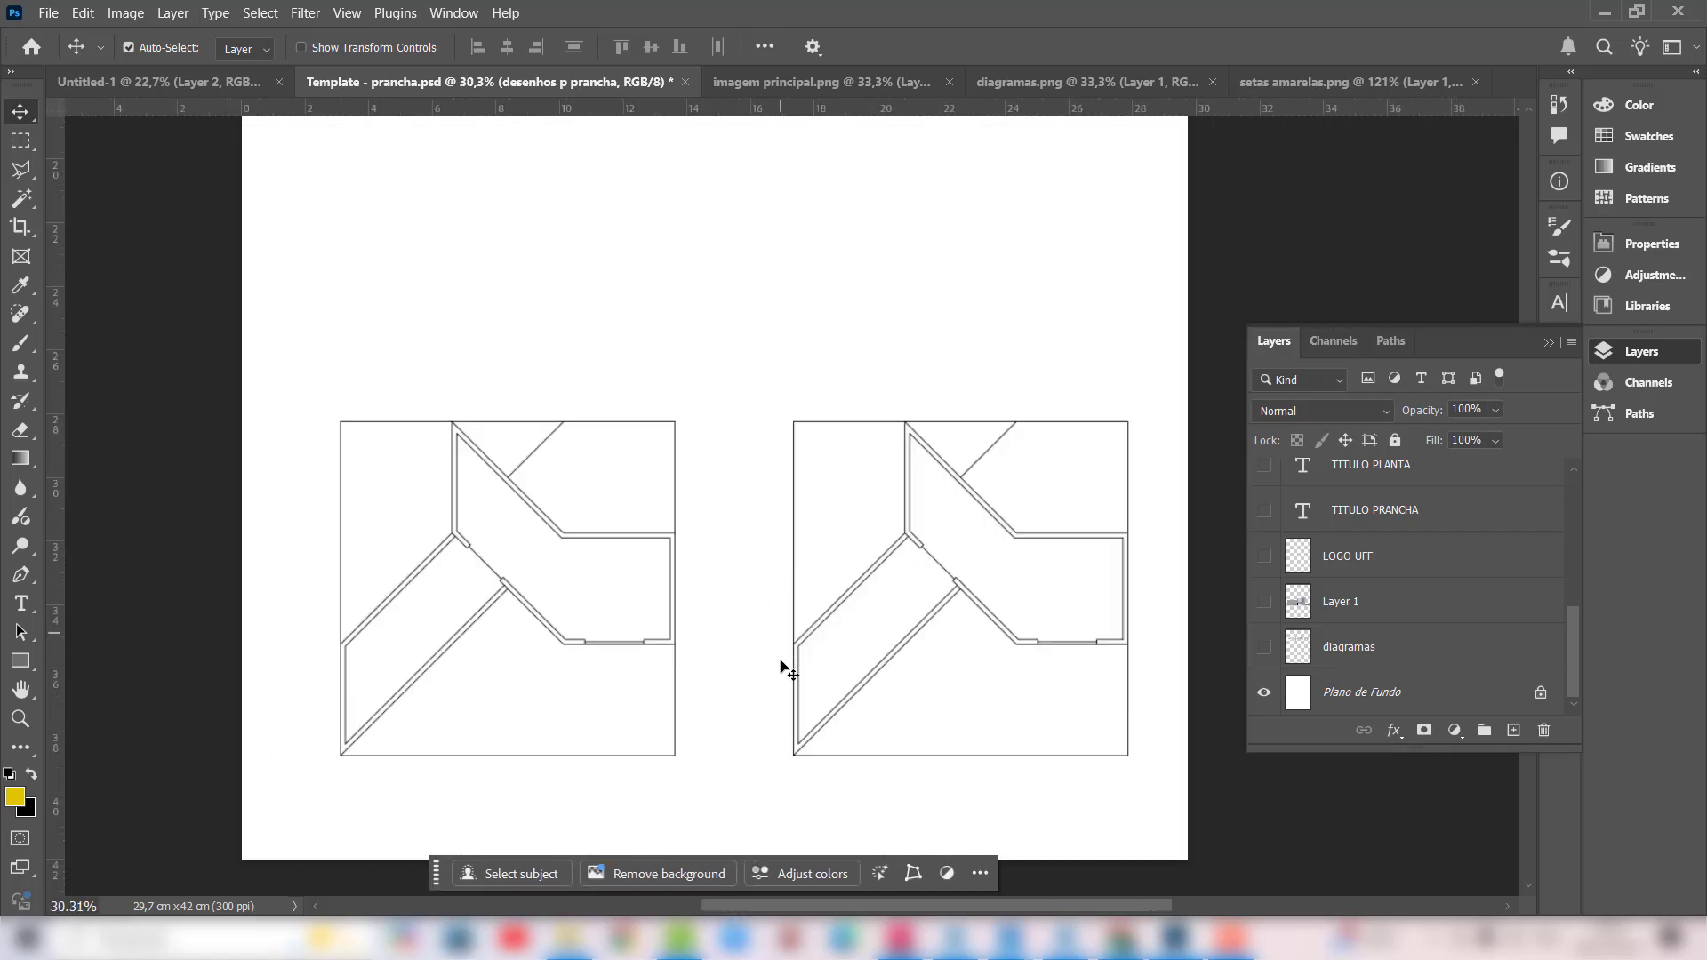
{"action": "left_click", "coordinate": [1264, 692], "text": "alt"}
{"action": "left_click", "coordinate": [1264, 692], "text": "alt"}
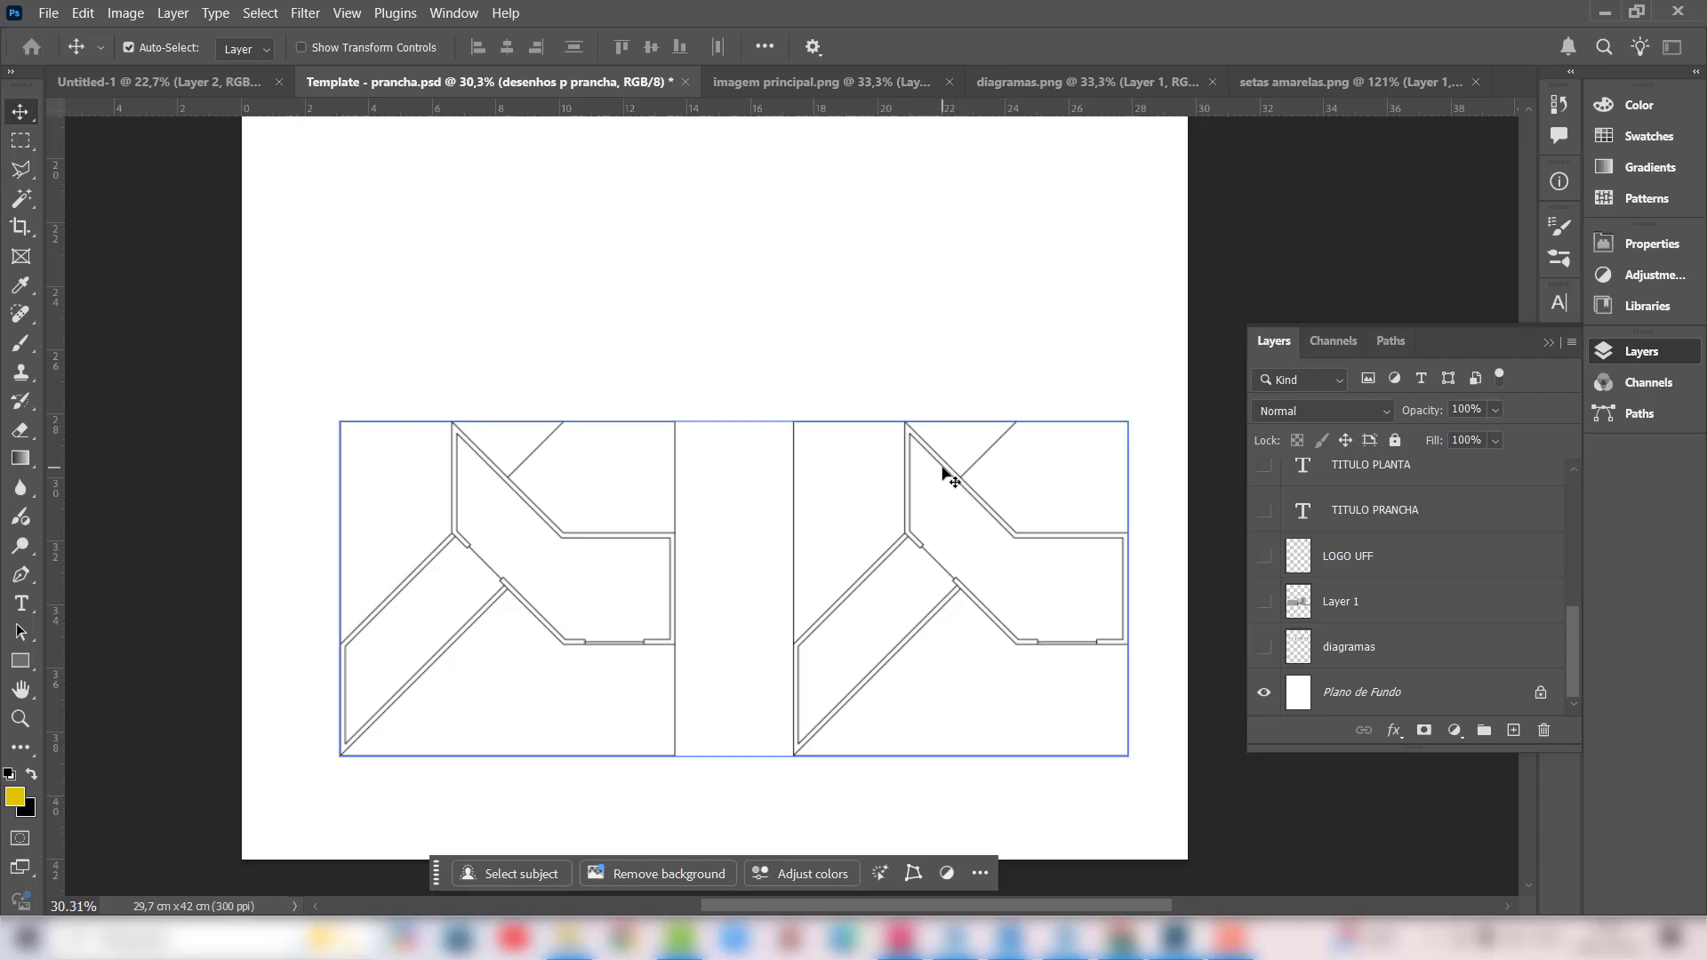
Step: Try moving both floor plans as one object, with Free Transform and directly, discarding the transform
{"action": "key", "text": "ctrl+t"}
{"action": "scroll", "coordinate": [433, 640], "scroll_direction": "down", "scroll_amount": 2}
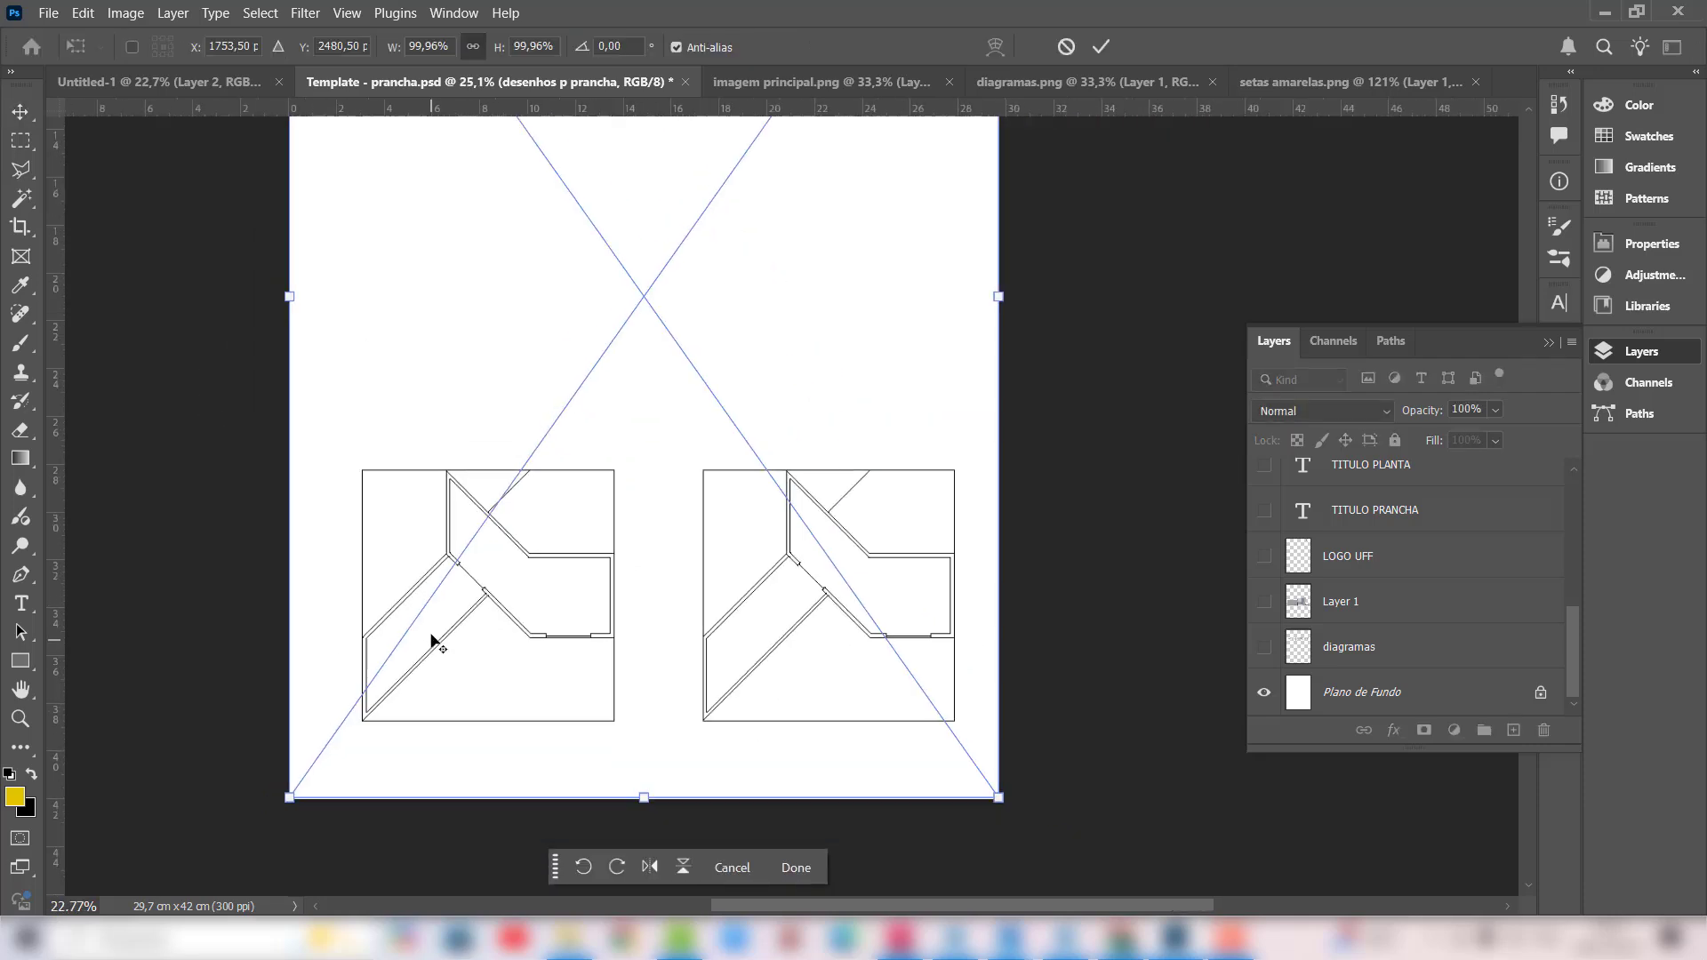
{"action": "scroll", "coordinate": [433, 640], "scroll_direction": "down", "scroll_amount": 2}
{"action": "left_click_drag", "start_coordinate": [825, 749], "coordinate": [778, 620]}
{"action": "key", "text": "ctrl+z"}
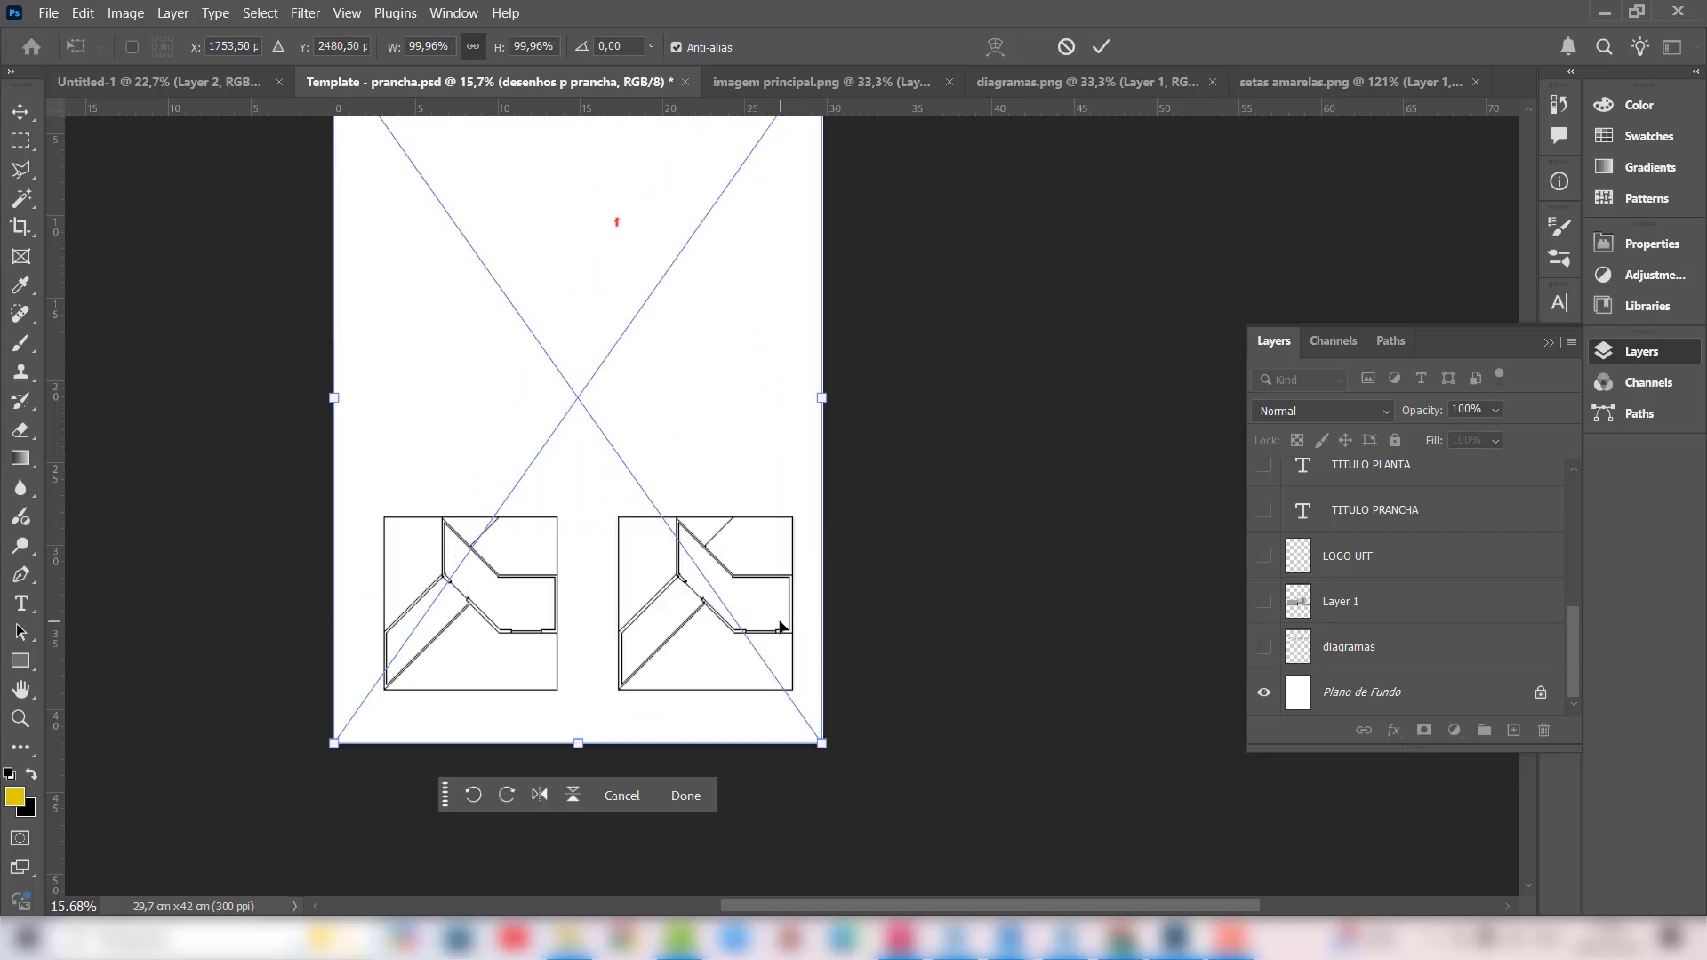
{"action": "key", "text": "Escape"}
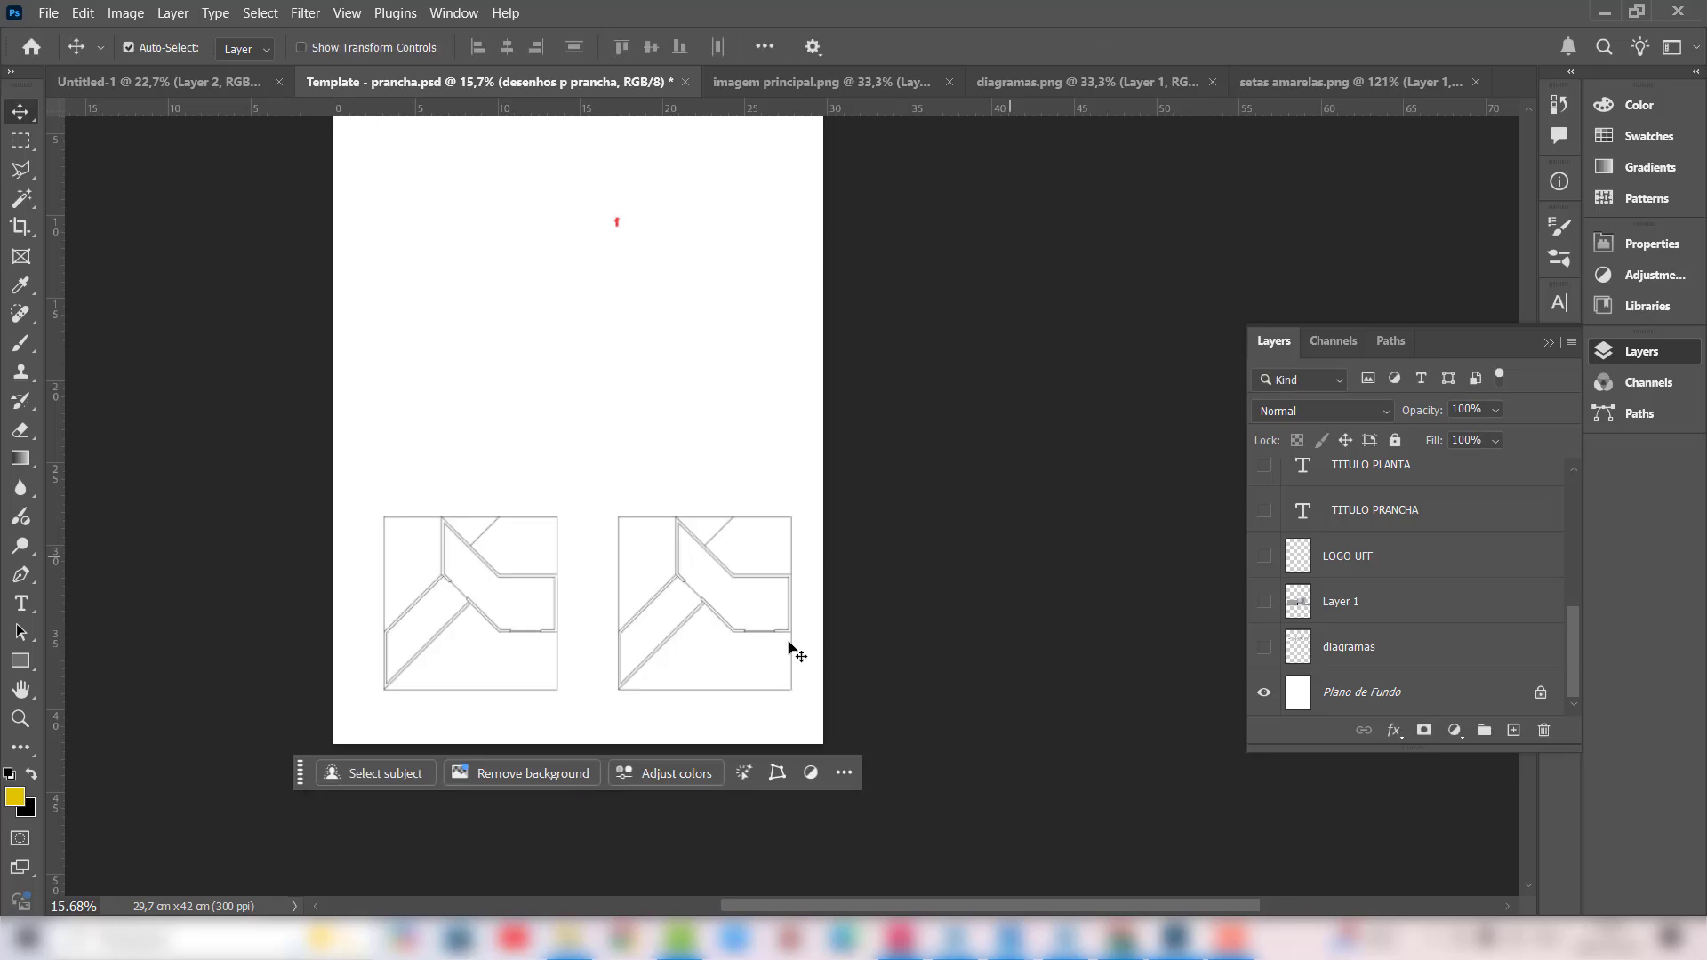
{"action": "scroll", "coordinate": [575, 664], "scroll_direction": "up", "scroll_amount": 1}
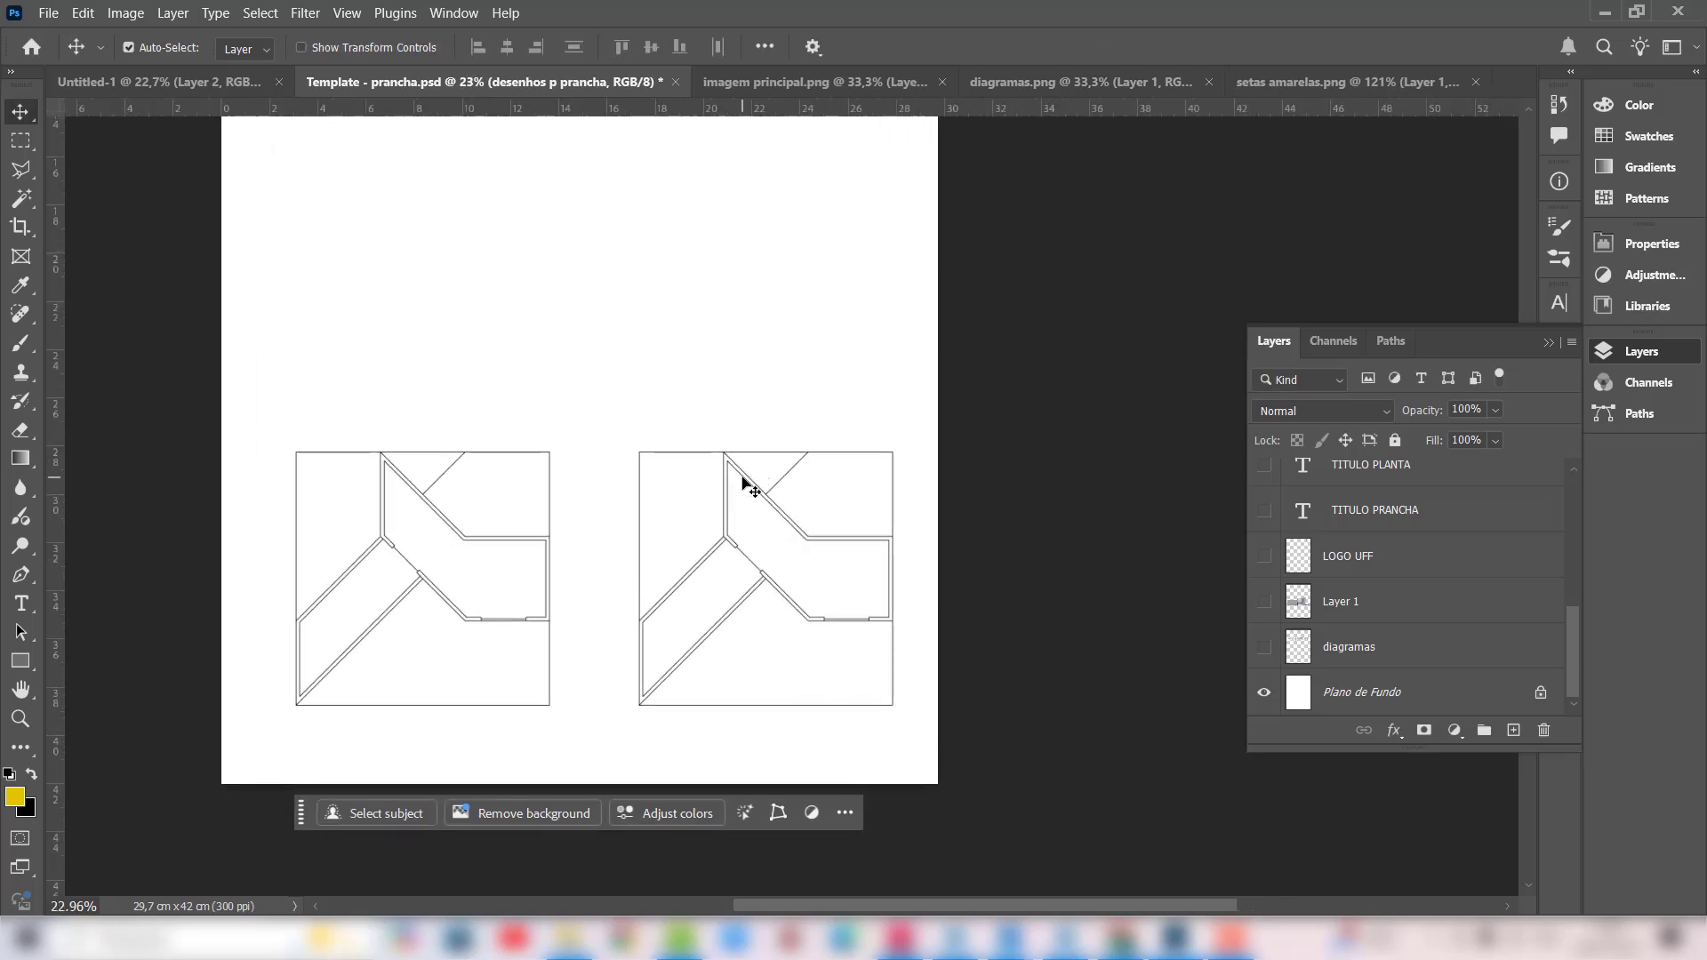
{"action": "left_click_drag", "start_coordinate": [751, 487], "coordinate": [773, 445]}
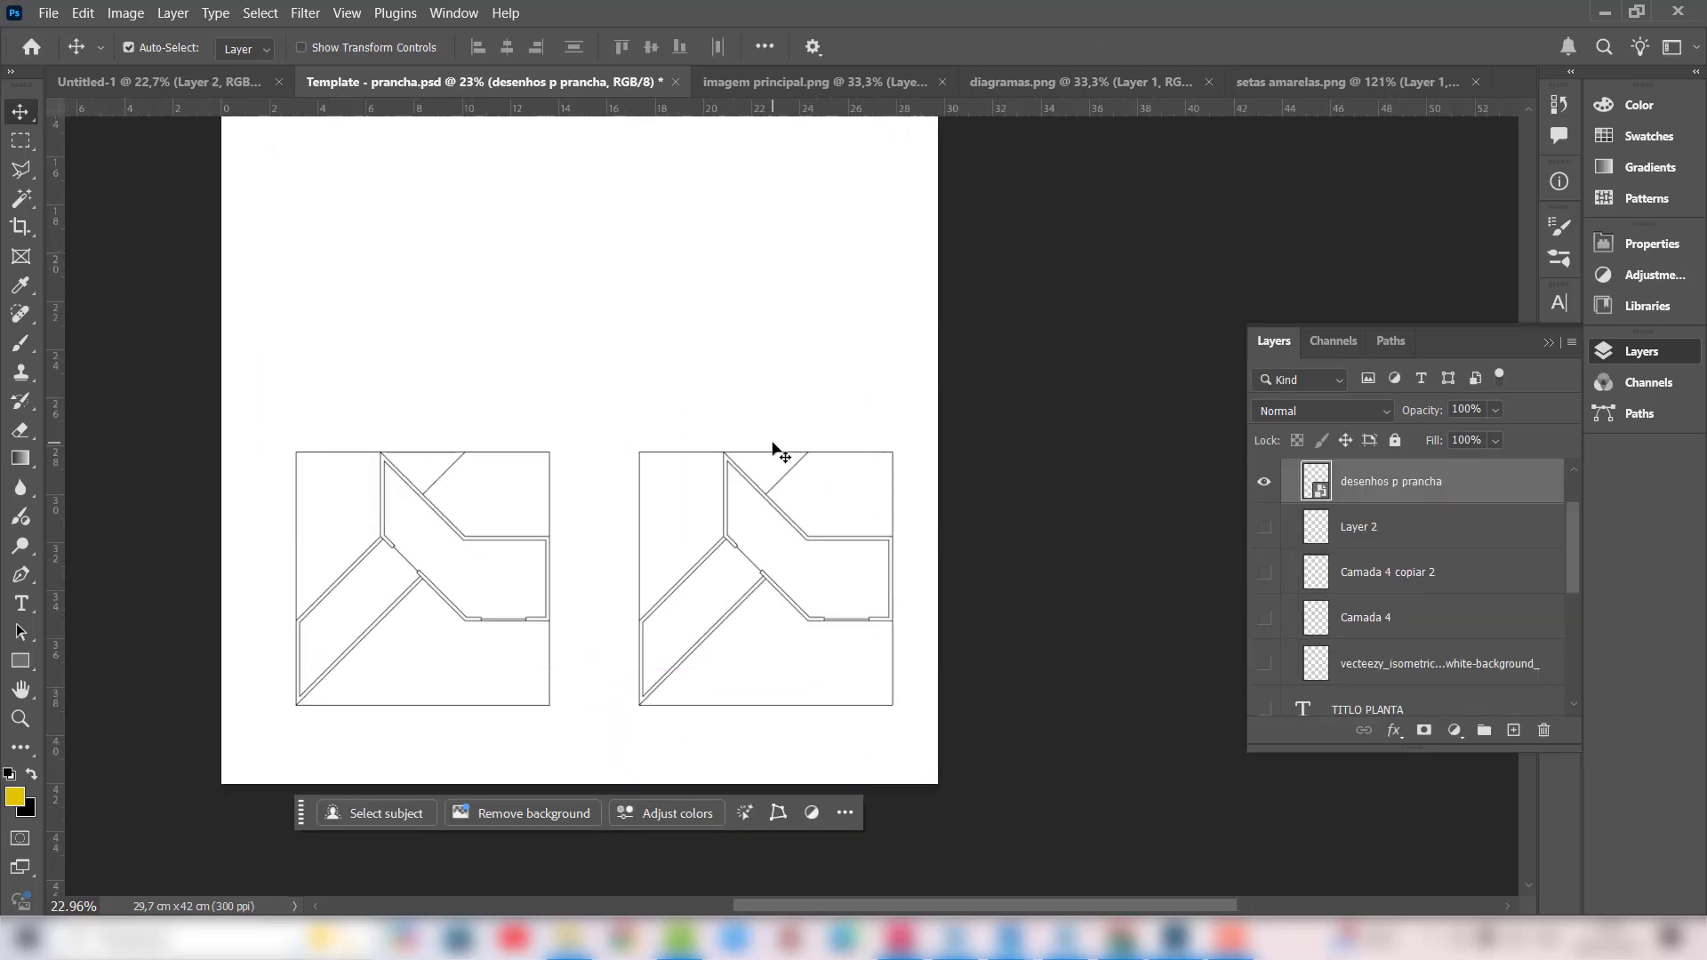
Step: Rasterize the desenhos p prancha layer and move both floor plans freely over the board's lower area
{"action": "right_click", "coordinate": [1394, 485]}
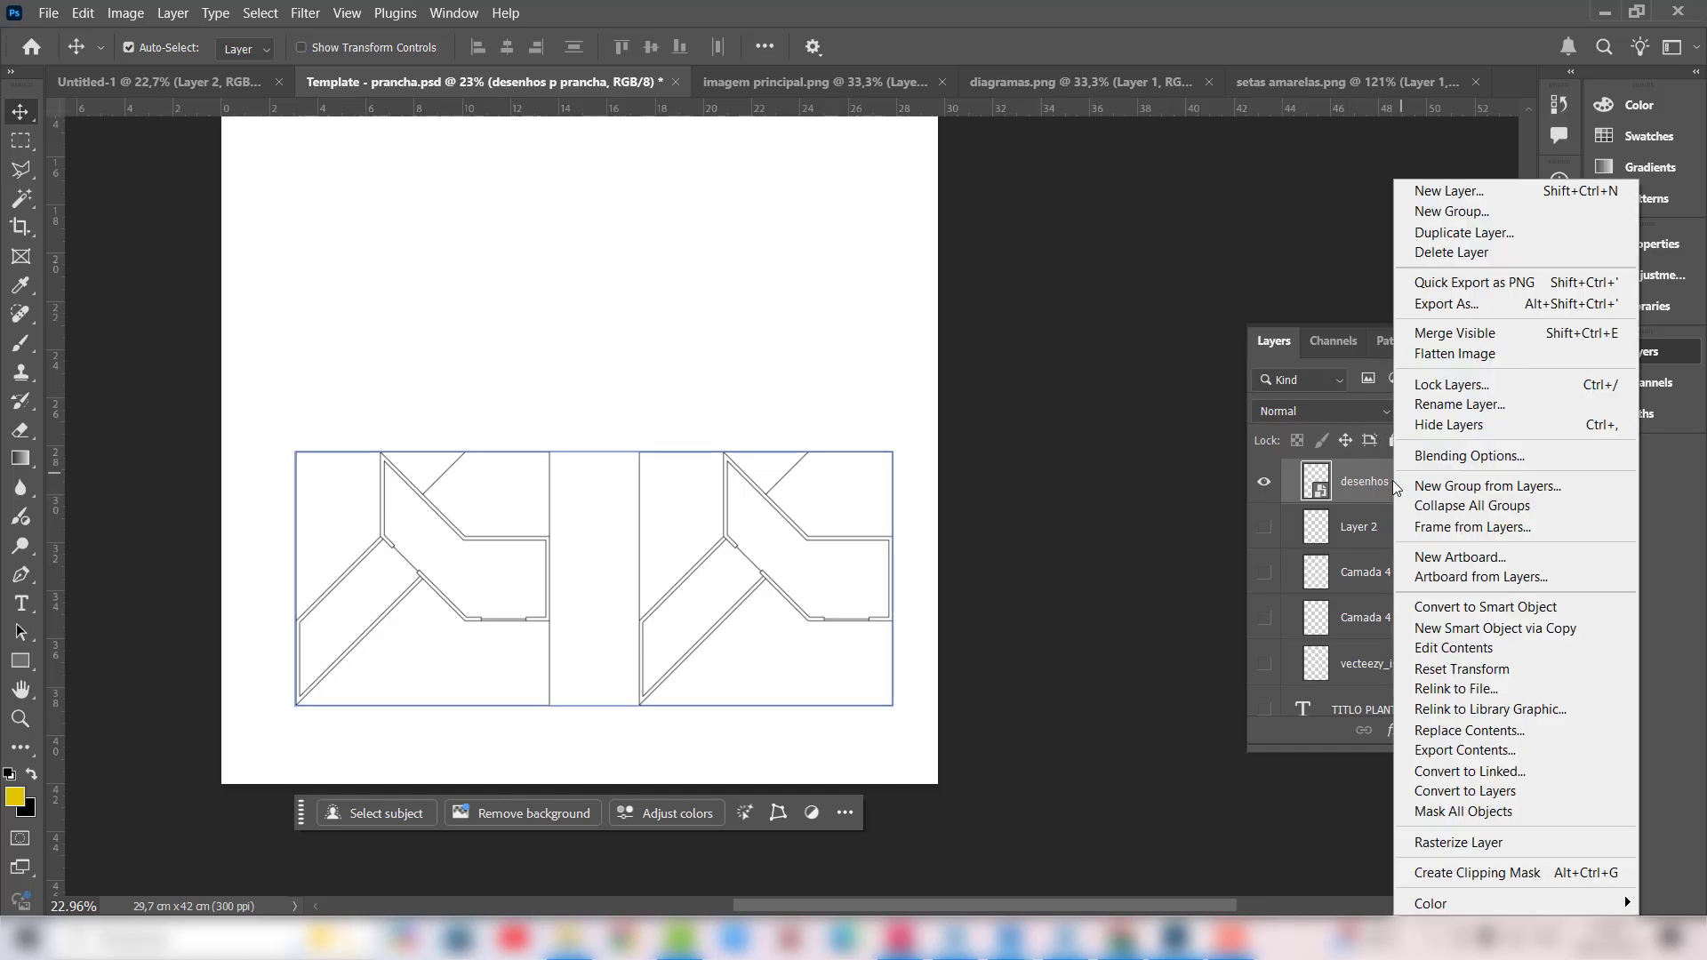
{"action": "left_click", "coordinate": [1475, 842]}
{"action": "left_click_drag", "start_coordinate": [769, 500], "coordinate": [675, 435]}
{"action": "scroll", "coordinate": [783, 534], "scroll_direction": "up", "scroll_amount": 3}
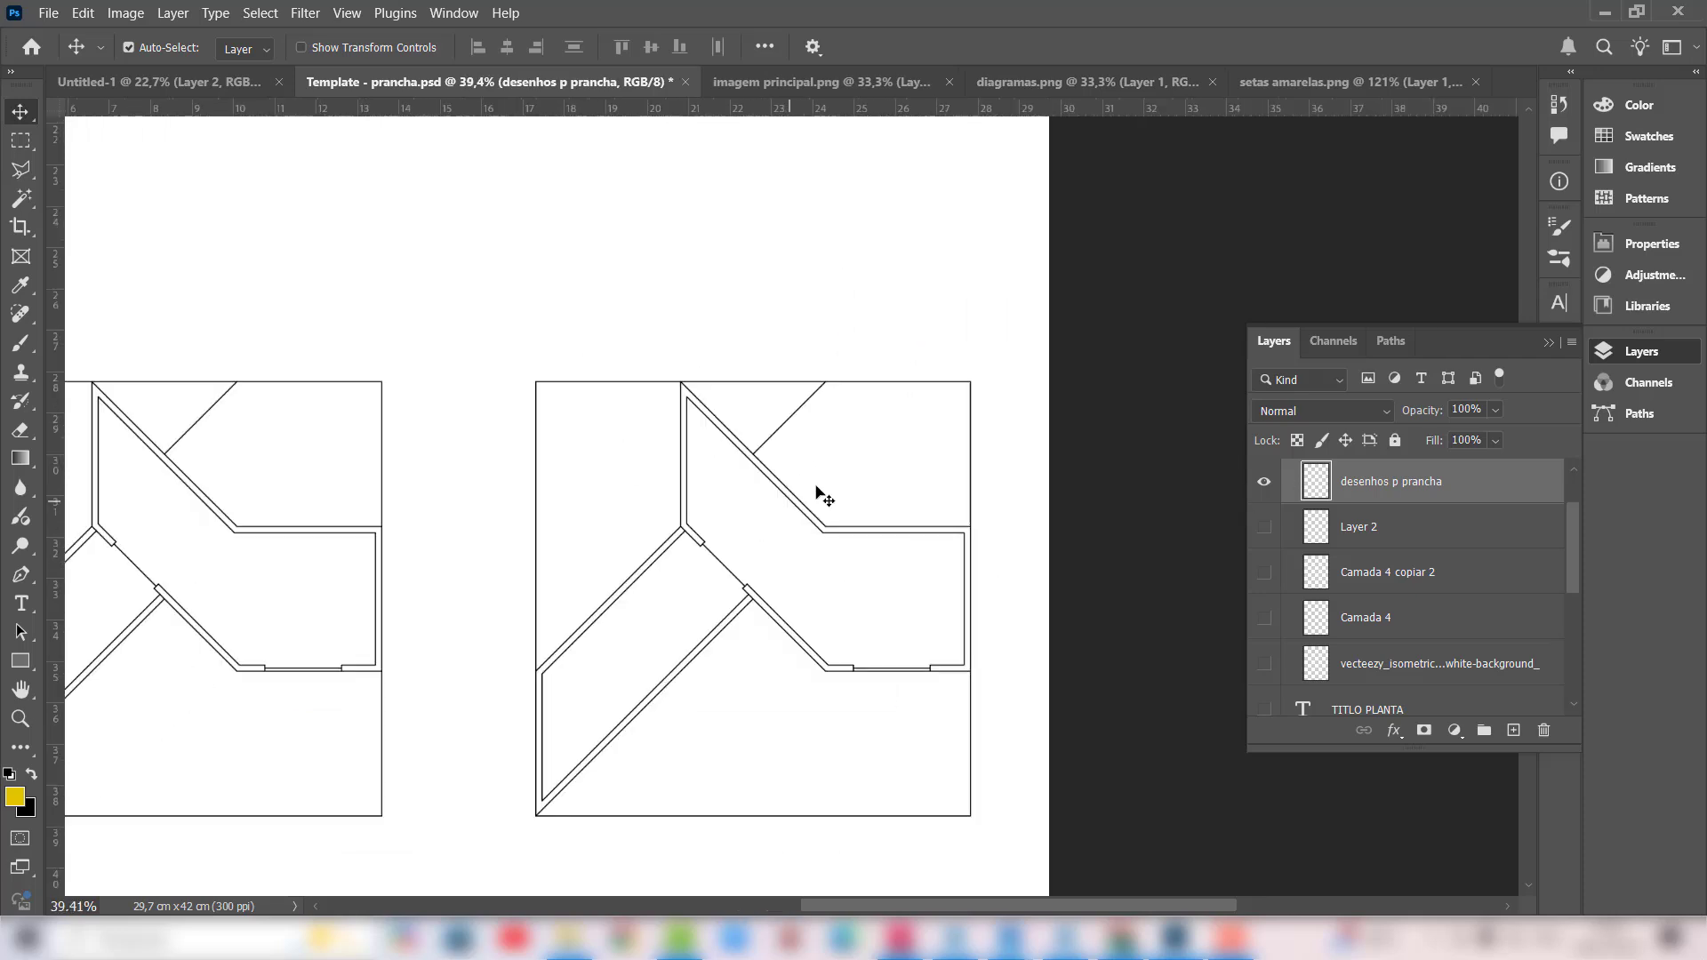
{"action": "scroll", "coordinate": [766, 449], "scroll_direction": "up", "scroll_amount": 5}
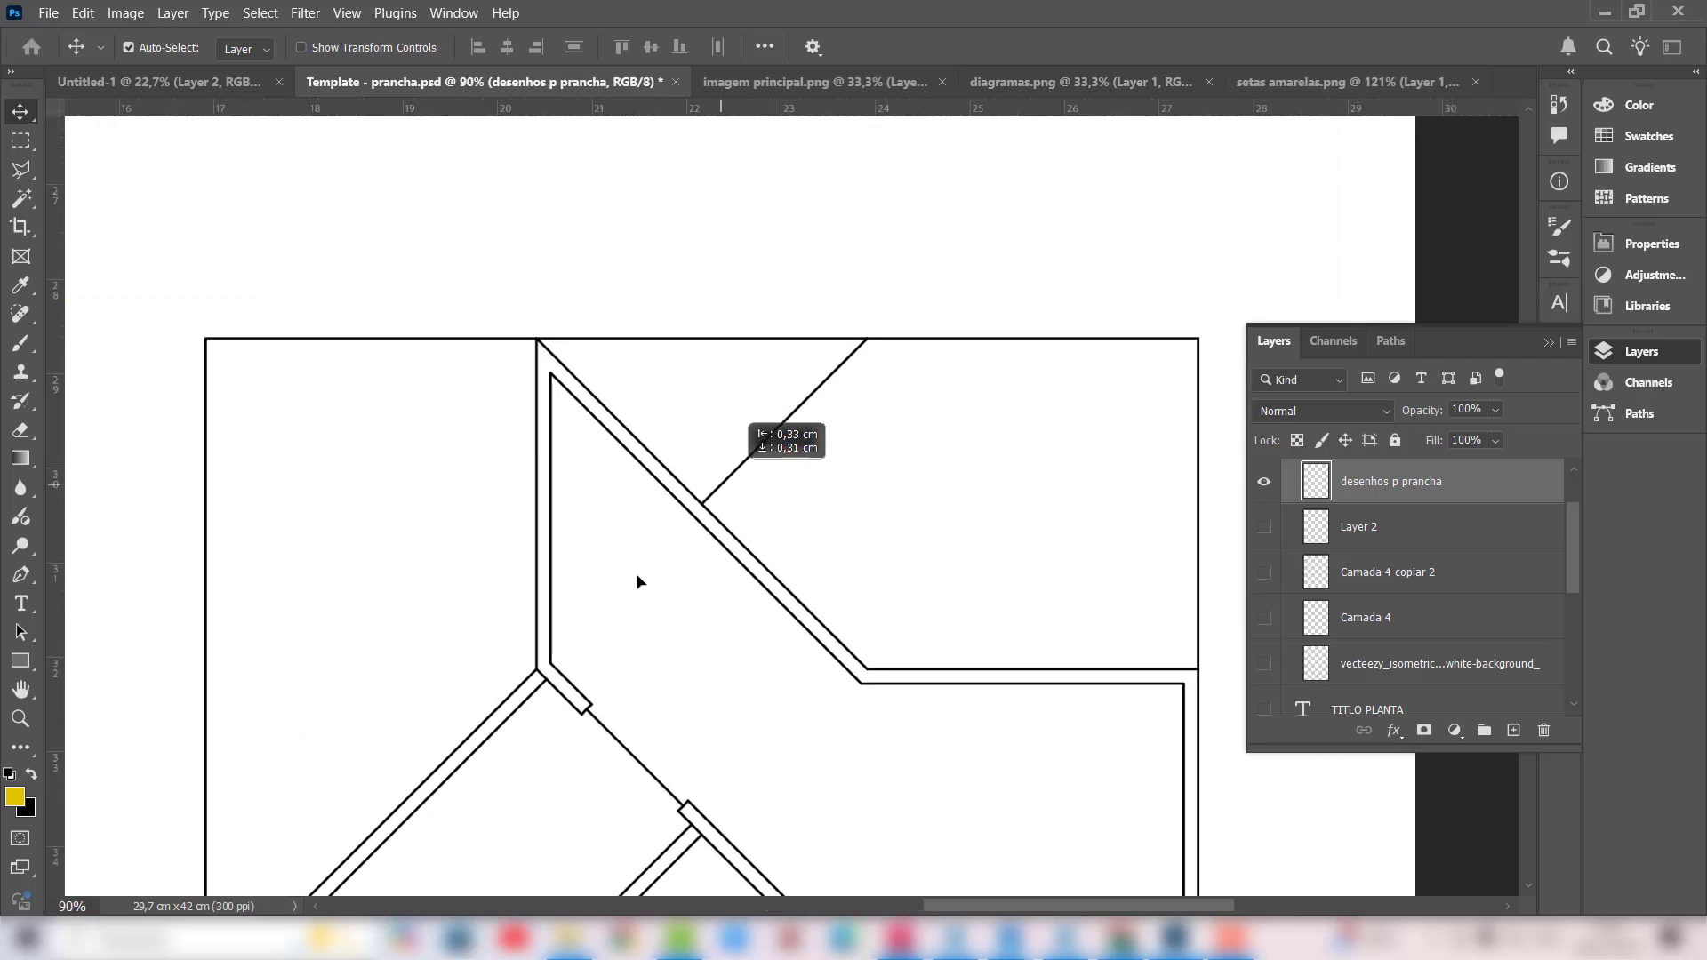
{"action": "scroll", "coordinate": [637, 582], "scroll_direction": "down", "scroll_amount": 8}
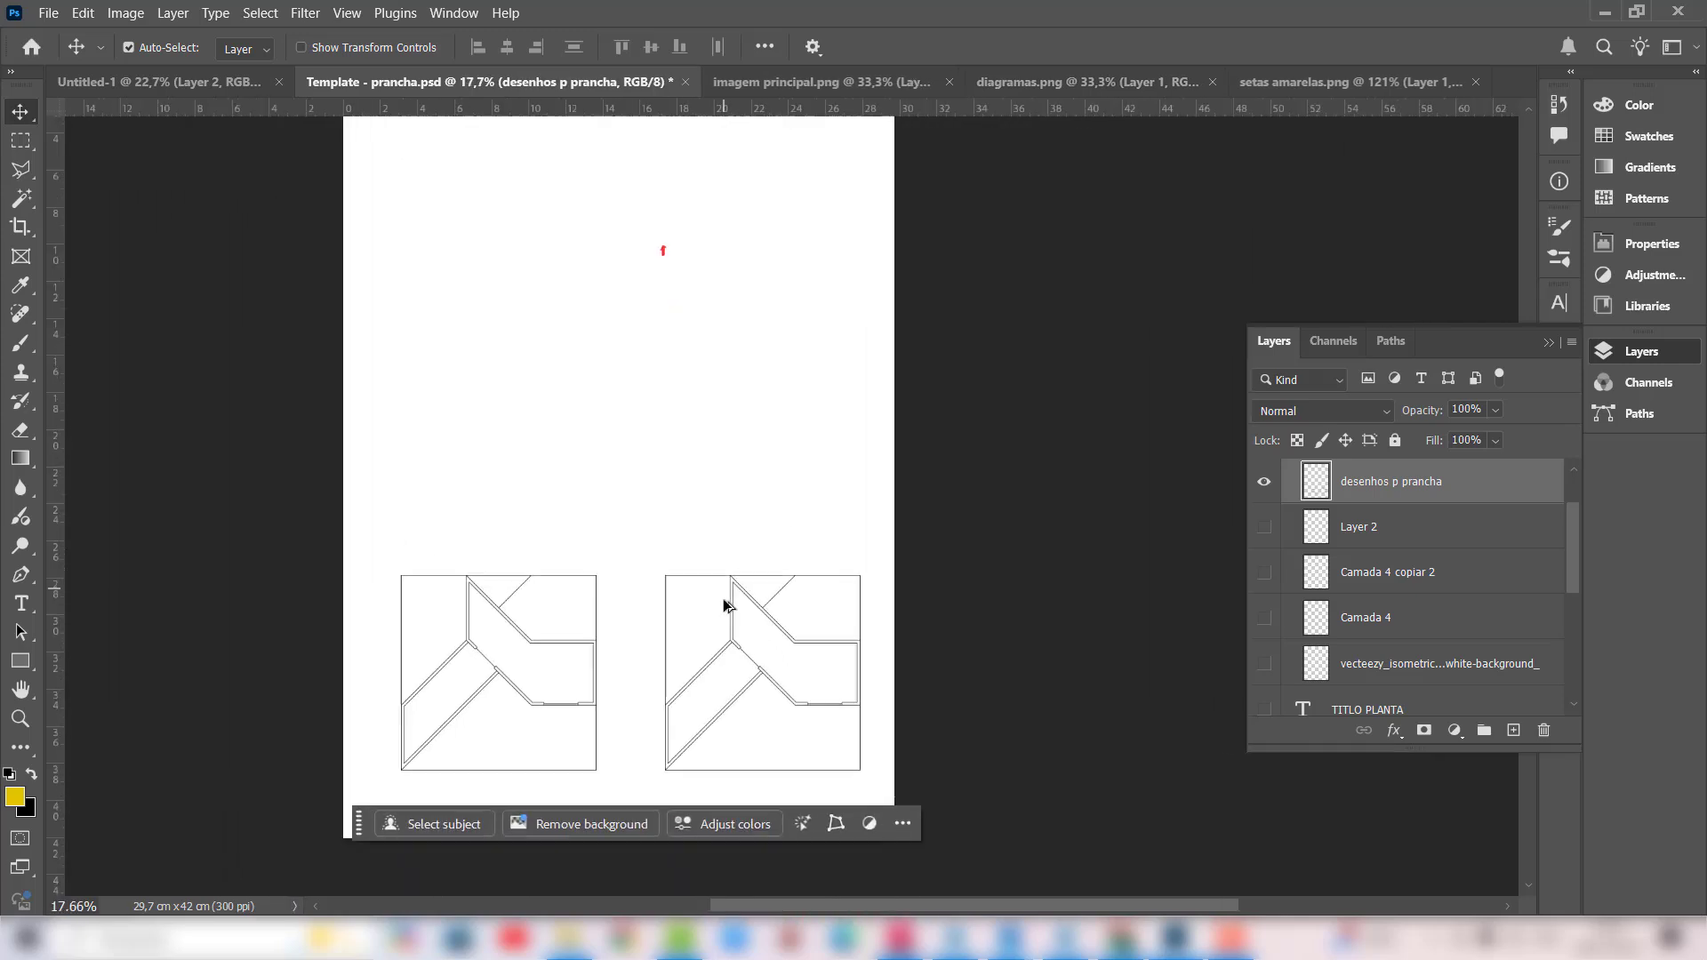
{"action": "scroll", "coordinate": [722, 600], "scroll_direction": "up", "scroll_amount": 1}
{"action": "mouse_move", "coordinate": [730, 618]}
{"action": "left_mouse_down"}
{"action": "mouse_move", "coordinate": [705, 571]}
{"action": "mouse_move", "coordinate": [655, 564]}
{"action": "mouse_move", "coordinate": [693, 580]}
{"action": "left_mouse_up"}
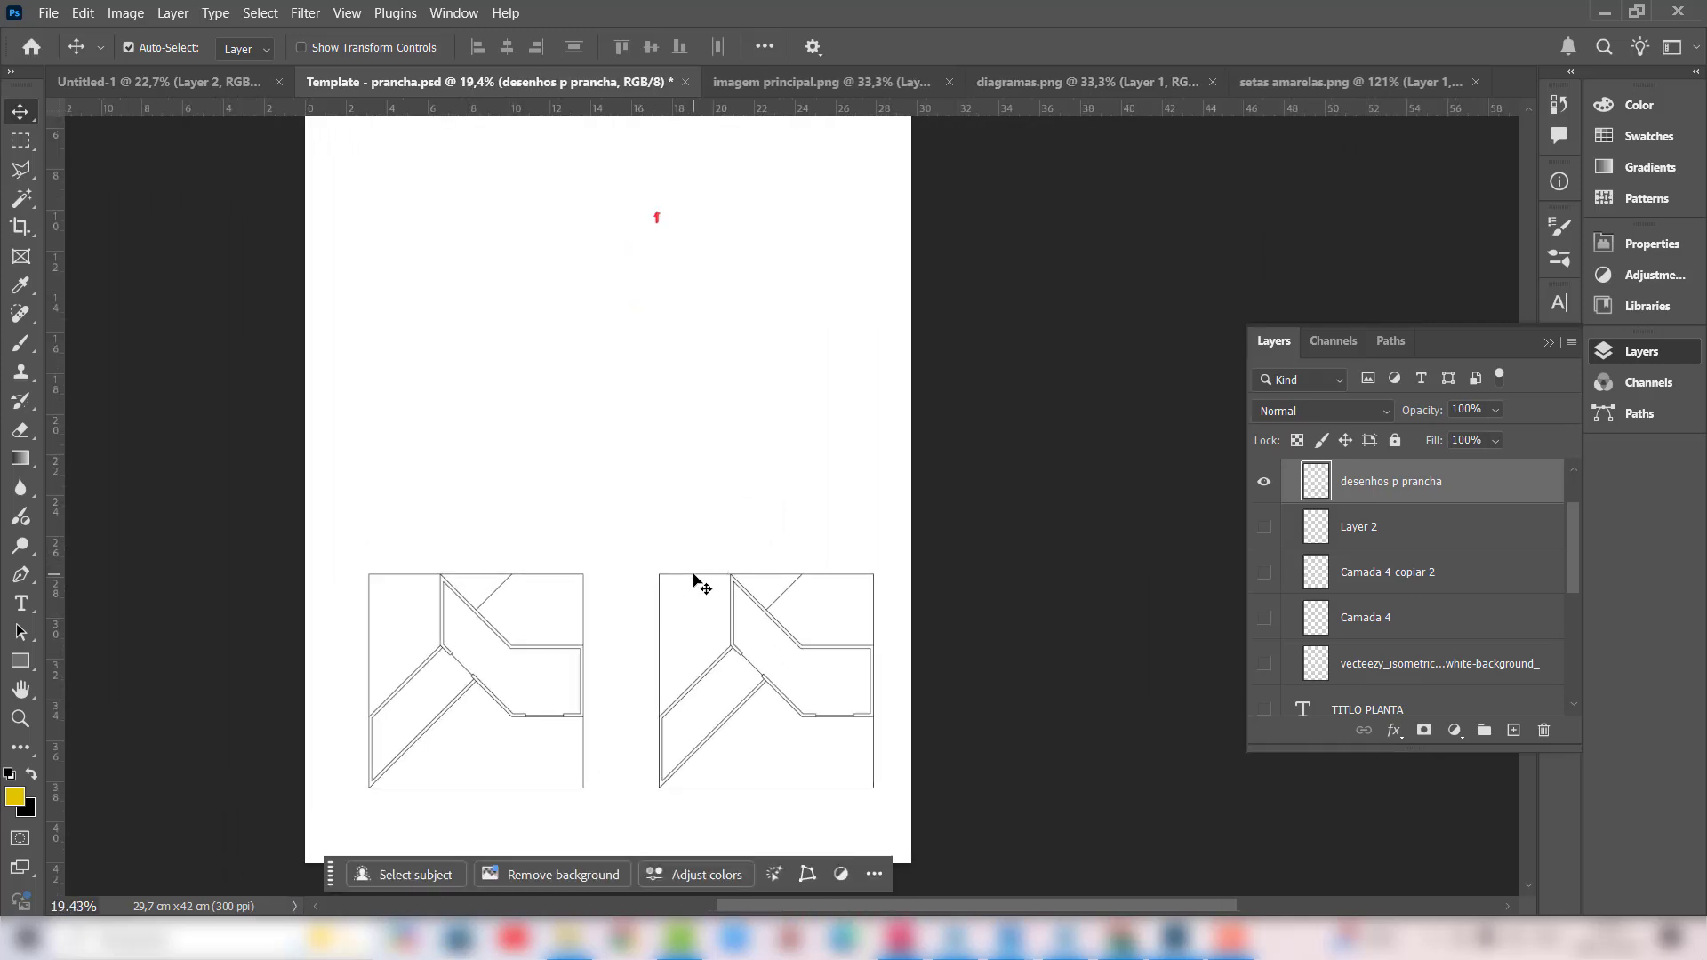
Step: Nudge the rasterized floor plans to the right and back to the left in small increments
{"action": "key", "text": "Right"}
{"action": "key", "text": "Right"}
{"action": "key", "text": "Right"}
{"action": "key", "text": "Right"}
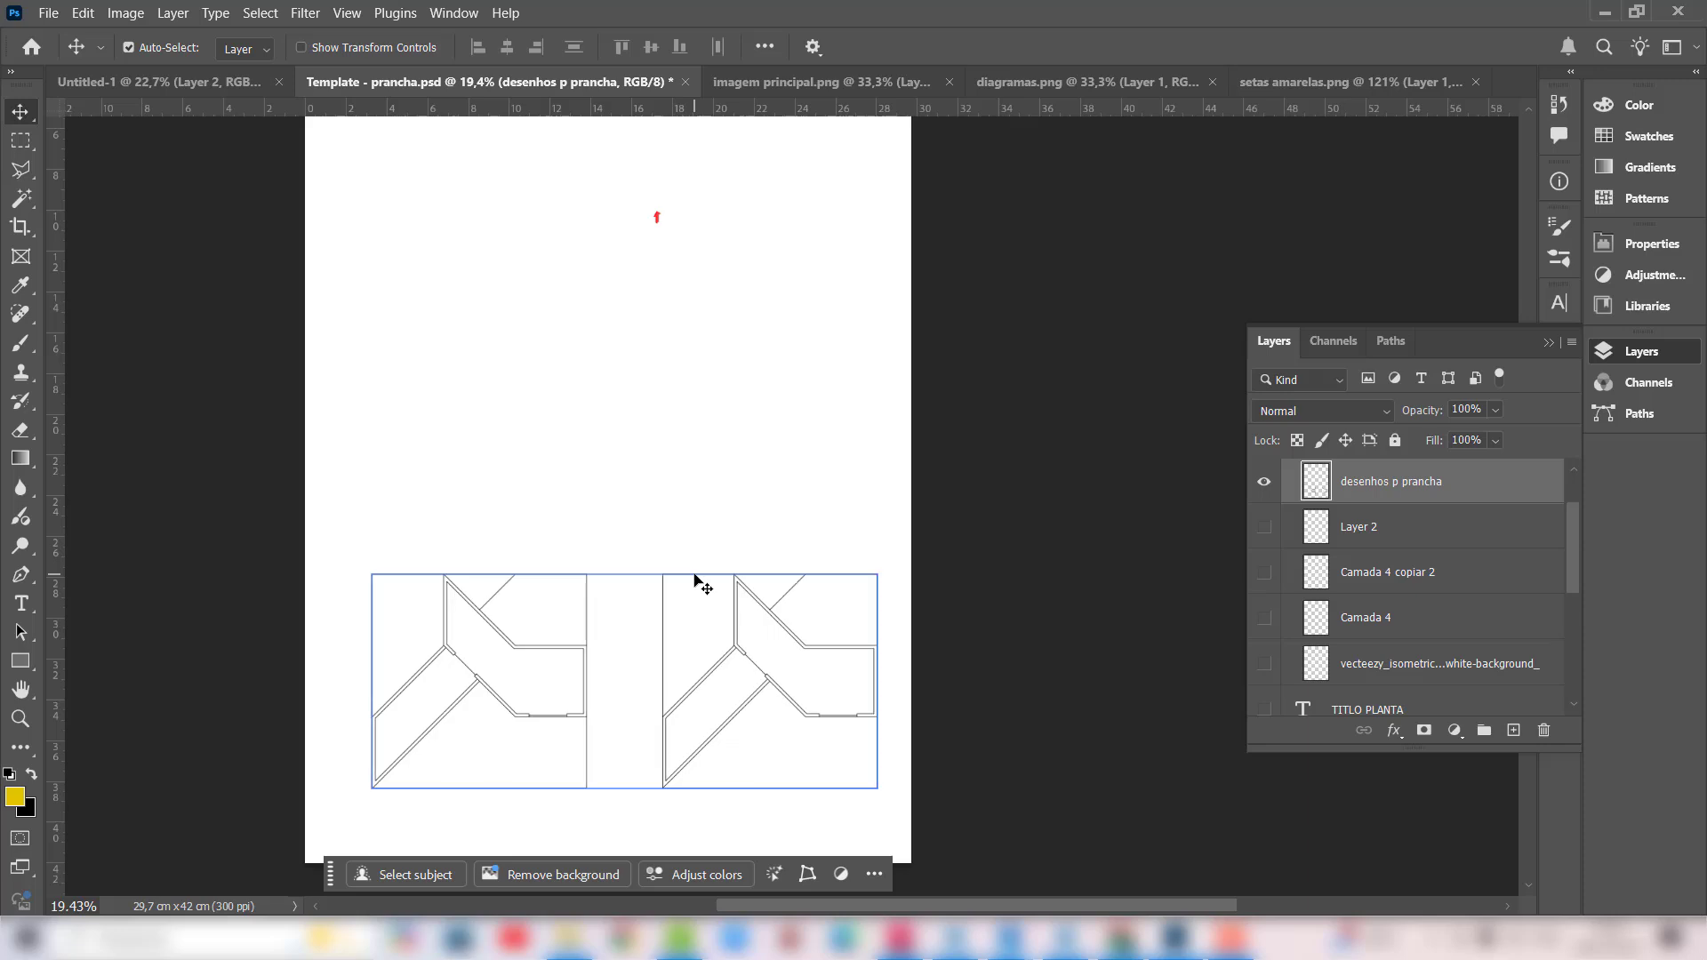
{"action": "key", "text": "Left"}
{"action": "key", "text": "Left"}
{"action": "key", "text": "Left"}
{"action": "key", "text": "Left"}
Step: Show all hidden layers again, including the arrows, floor plan titles, board title, LOGO UFF, Layer 1 and diagramas
{"action": "left_click_drag", "start_coordinate": [1264, 526], "coordinate": [1269, 685]}
{"action": "scroll", "coordinate": [1269, 668], "scroll_direction": "down", "scroll_amount": 2}
{"action": "scroll", "coordinate": [1269, 681], "scroll_direction": "down", "scroll_amount": 2}
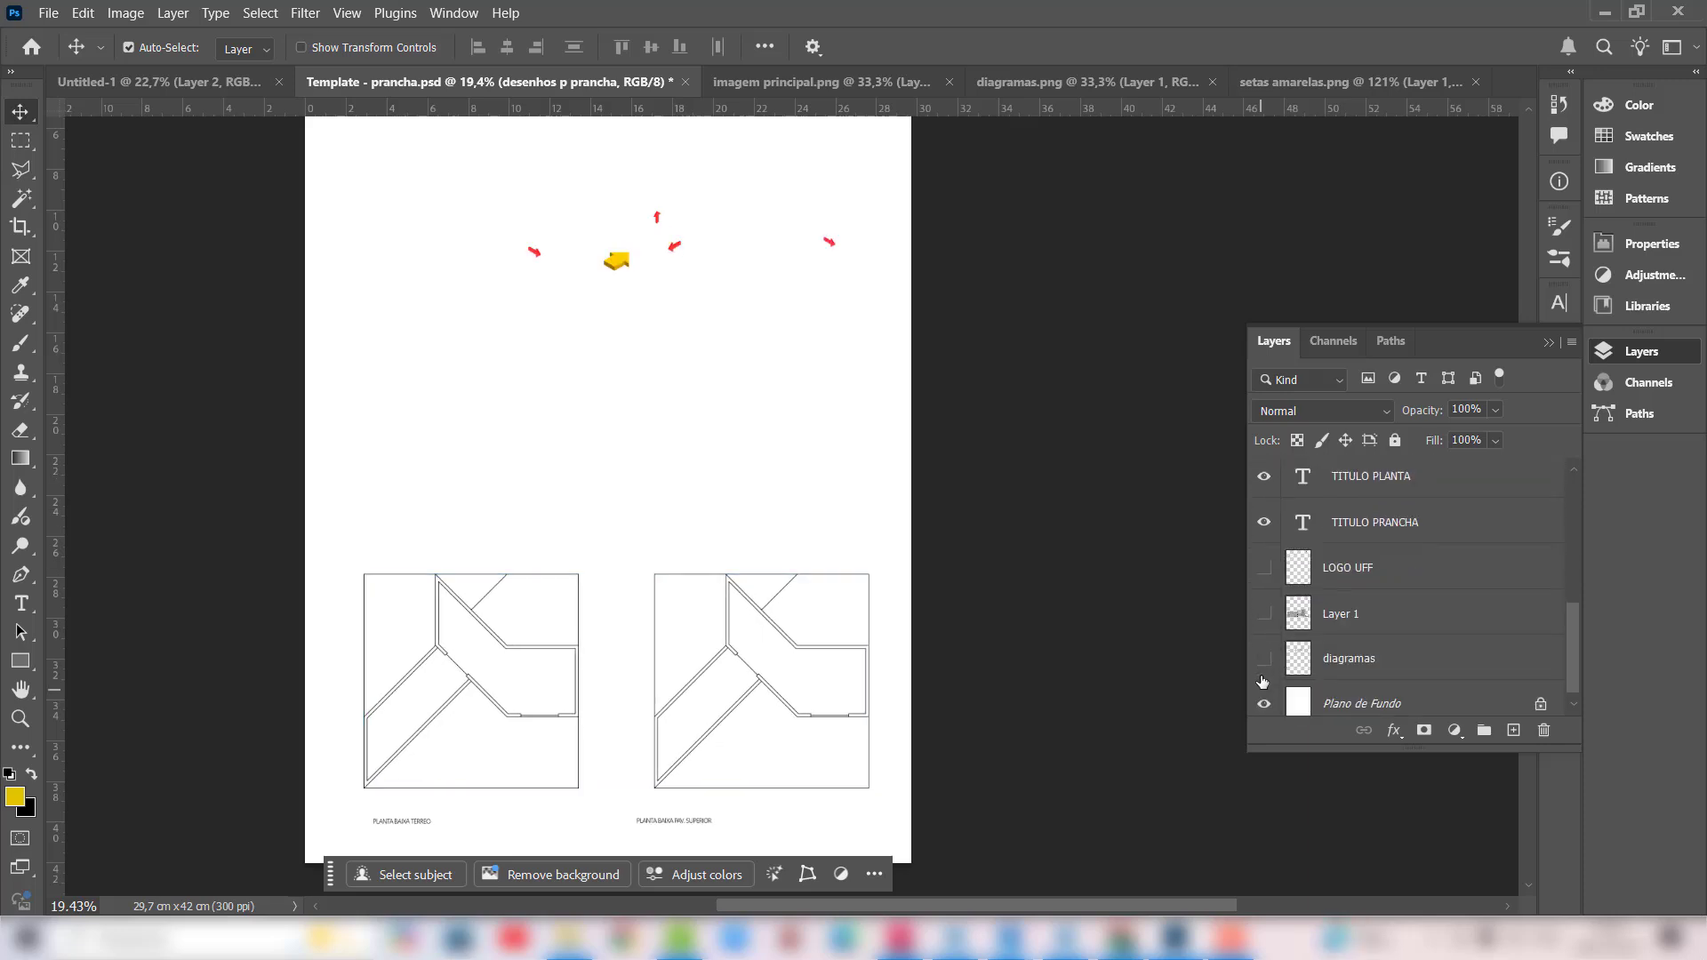
{"action": "scroll", "coordinate": [760, 605], "scroll_direction": "down", "scroll_amount": 4}
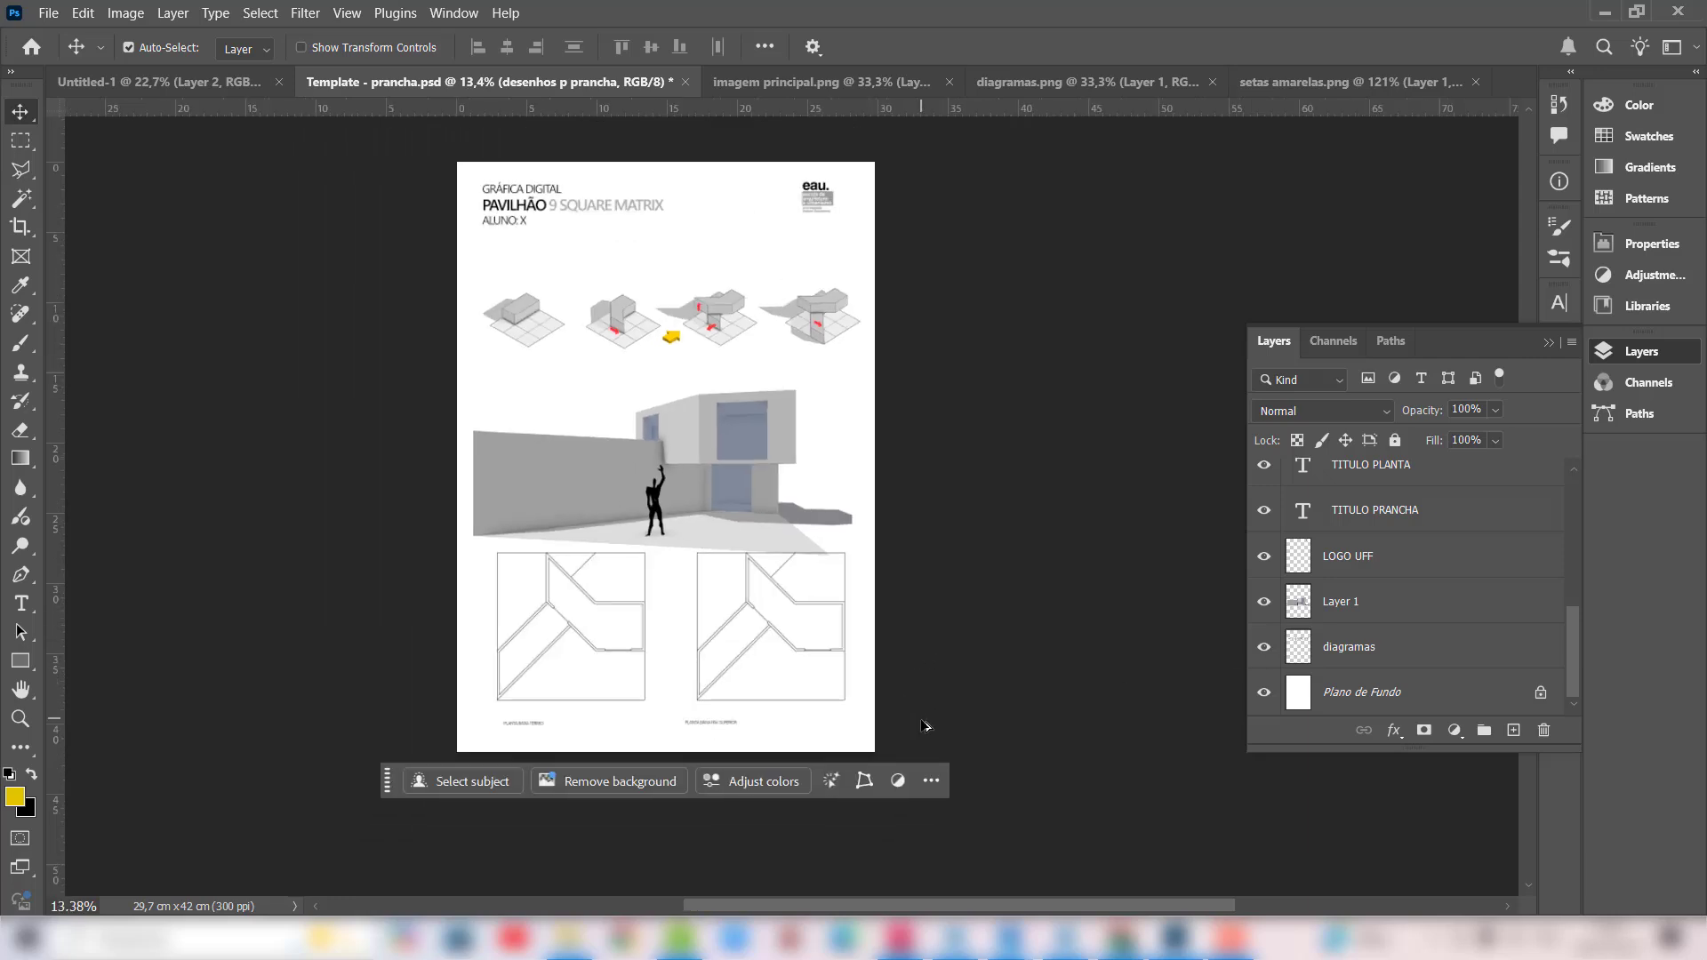
Step: Move the perspective image of Layer 1 slightly upward, clear of the floor plans
{"action": "scroll", "coordinate": [754, 589], "scroll_direction": "up", "scroll_amount": 4}
{"action": "left_click_drag", "start_coordinate": [739, 561], "coordinate": [751, 536]}
Step: Replace the X after ALUNO: in the board title with the placeholder text "frgrgrgrgr"
{"action": "scroll", "coordinate": [614, 427], "scroll_direction": "up", "scroll_amount": 3}
{"action": "scroll", "coordinate": [549, 378], "scroll_direction": "up", "scroll_amount": 3}
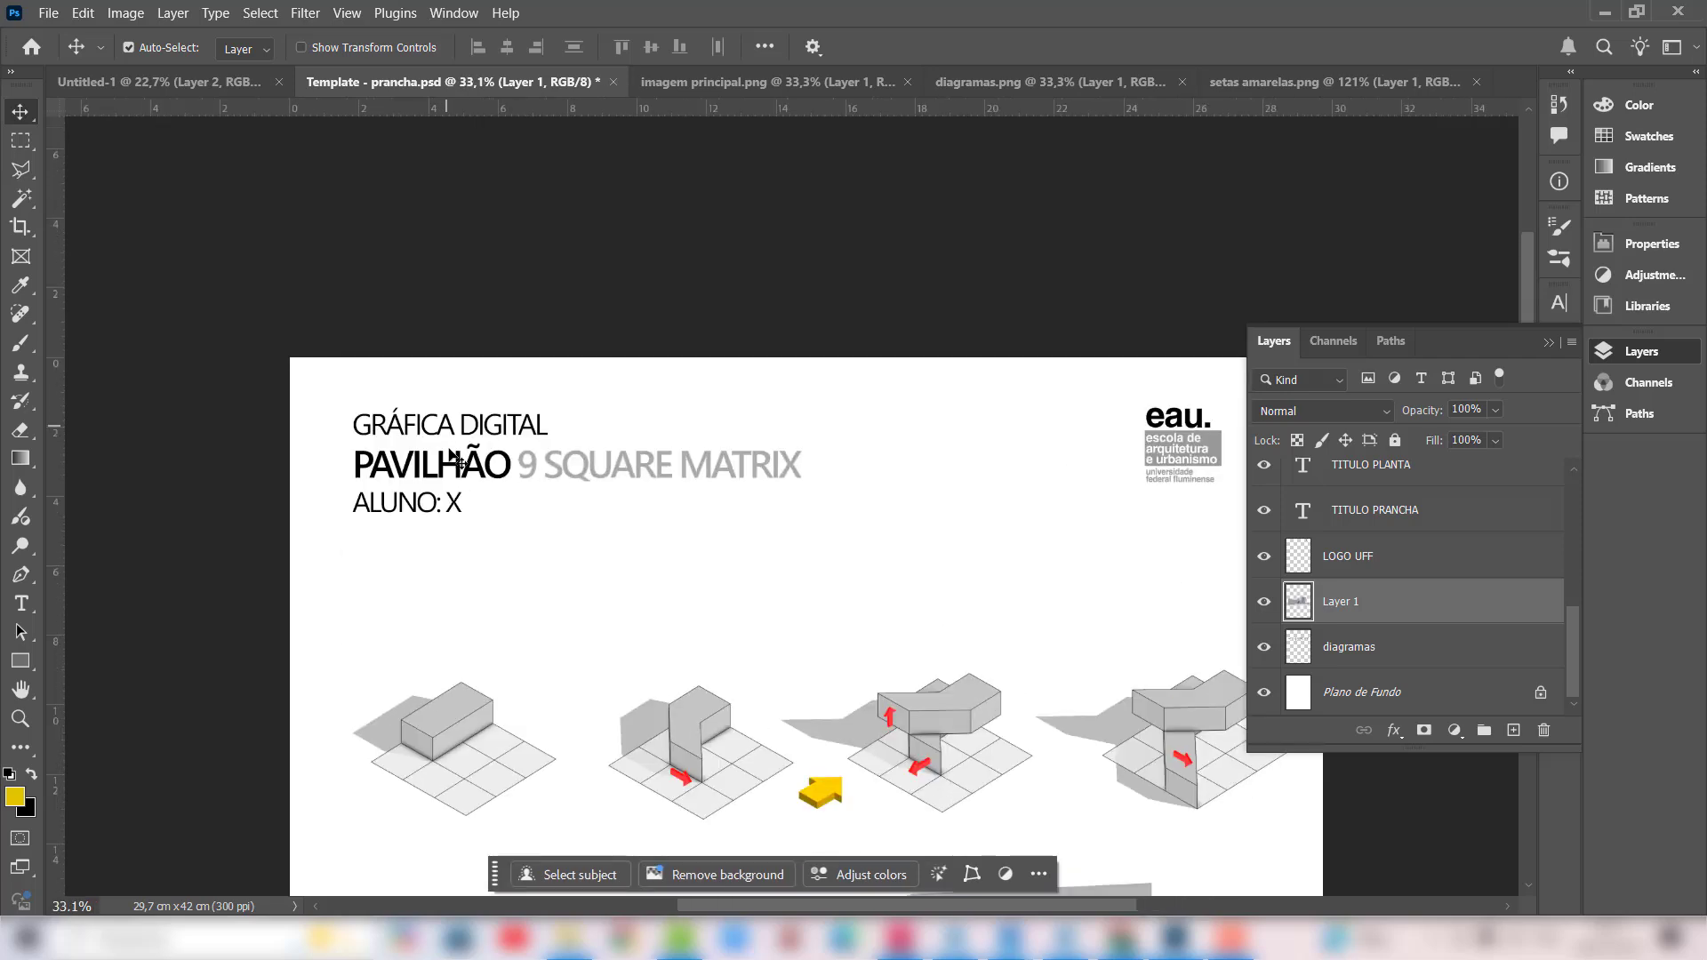
{"action": "left_click", "coordinate": [458, 502]}
{"action": "double_click", "coordinate": [461, 500]}
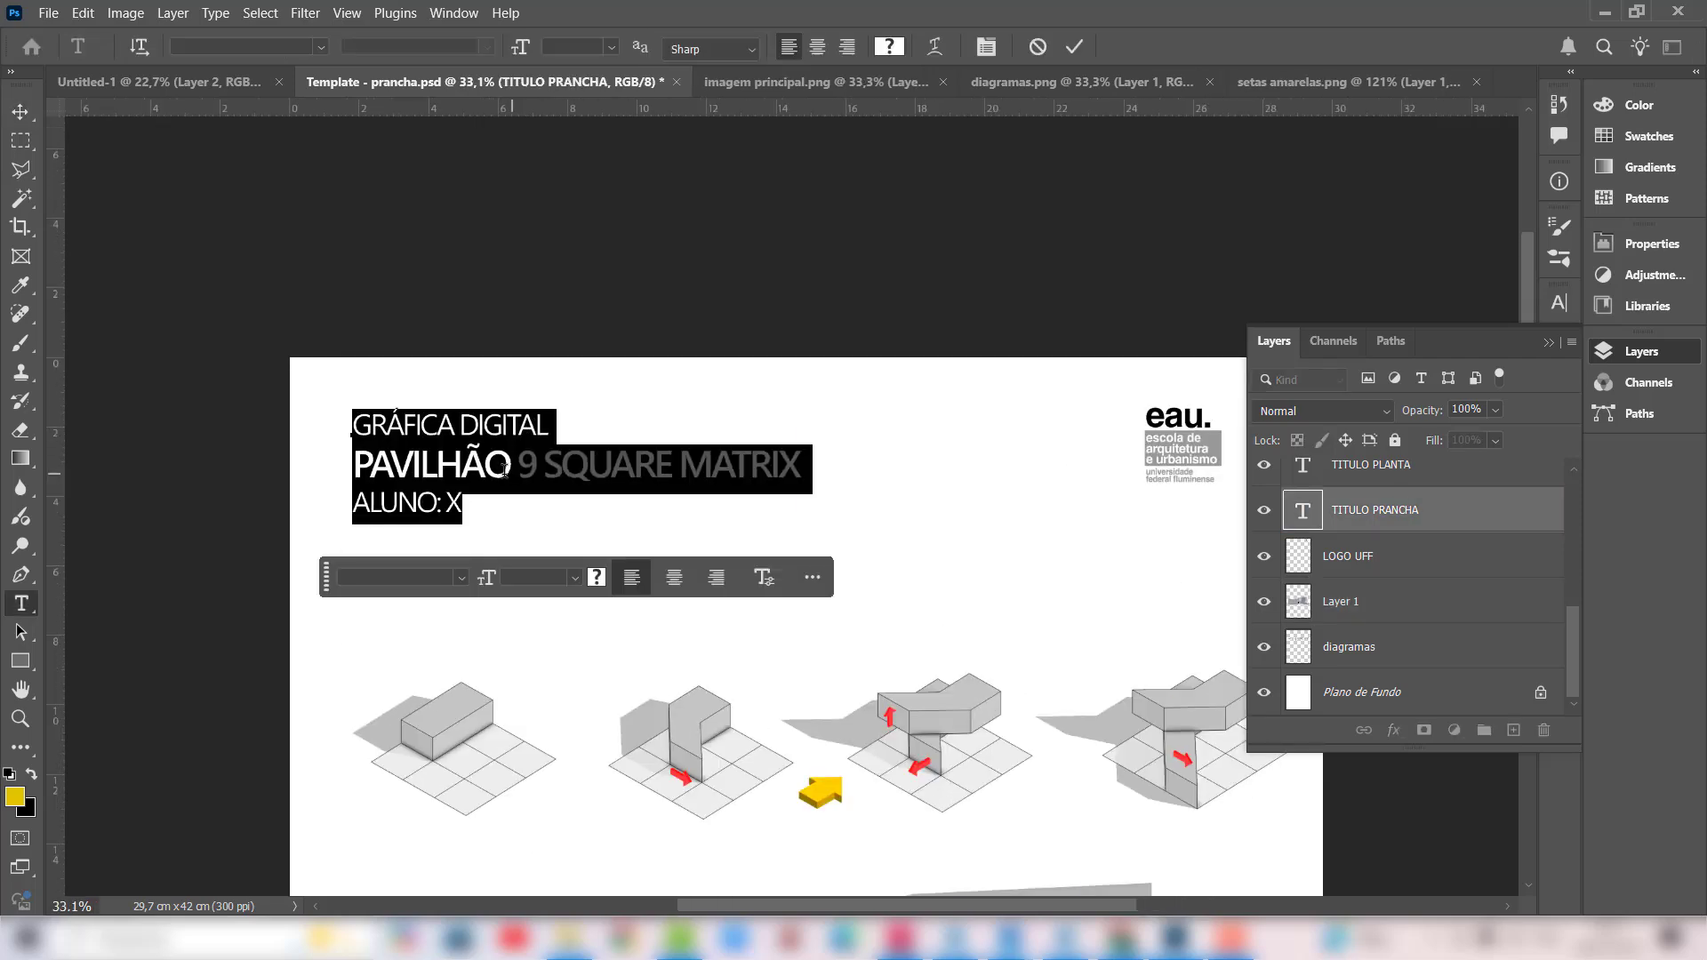
{"action": "double_click", "coordinate": [453, 503]}
{"action": "type", "text": "frgrgrgrgr"}
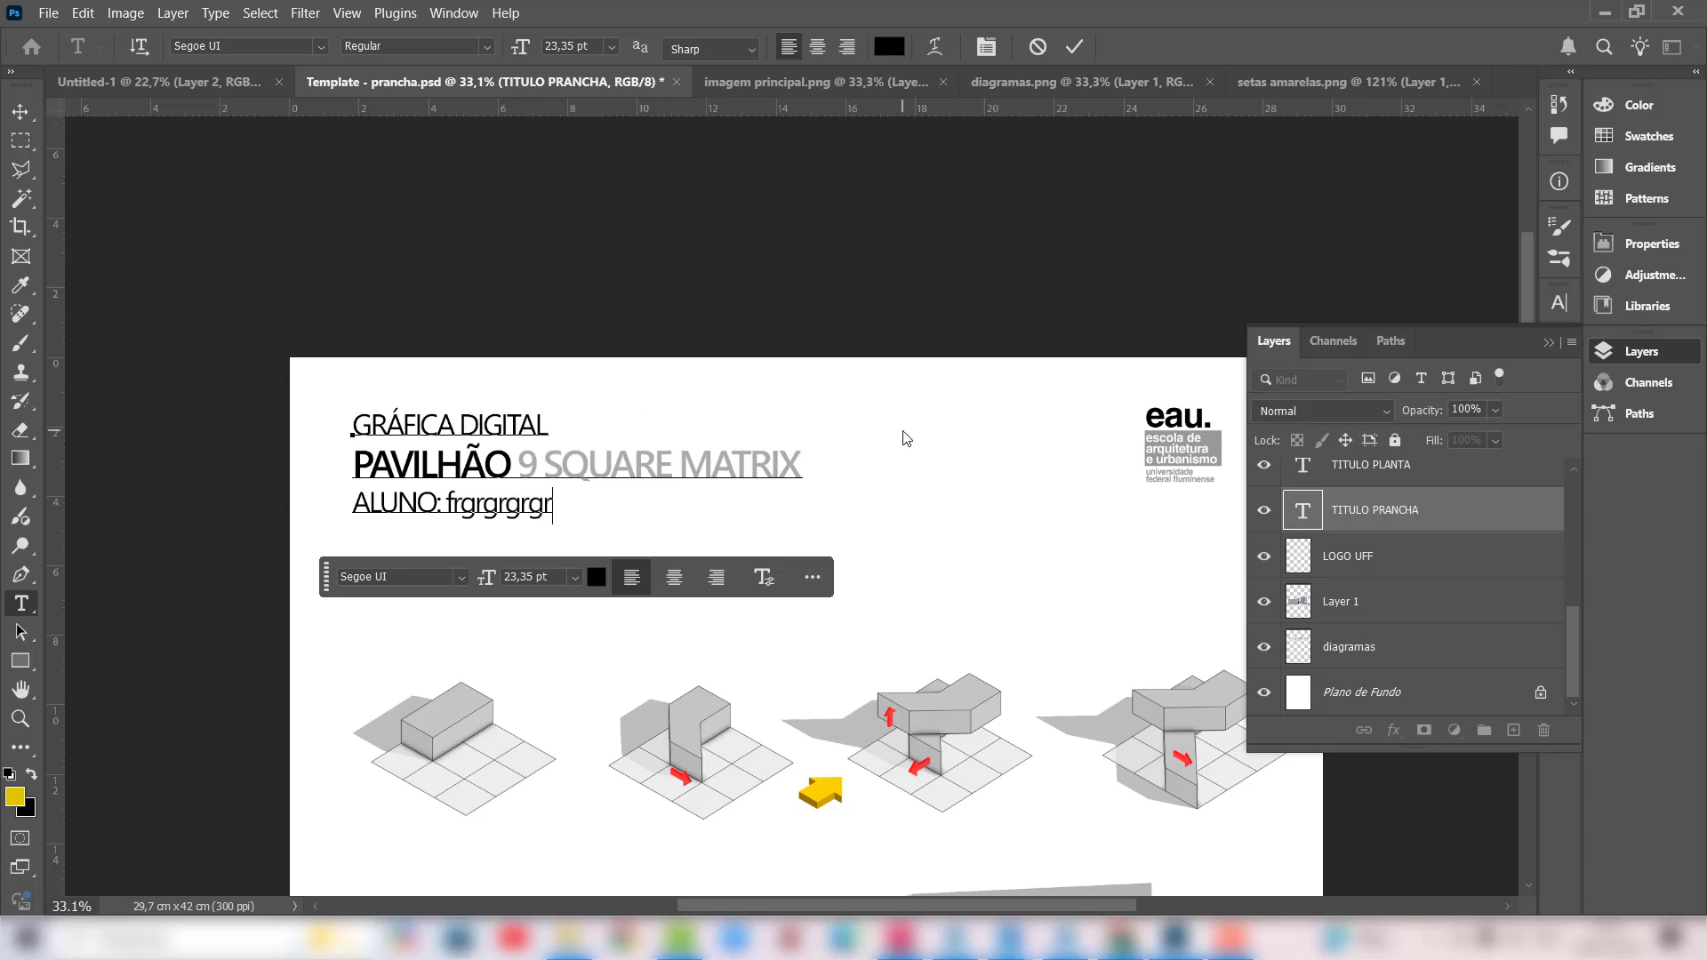
{"action": "key", "text": "Escape"}
{"action": "key", "text": "v"}
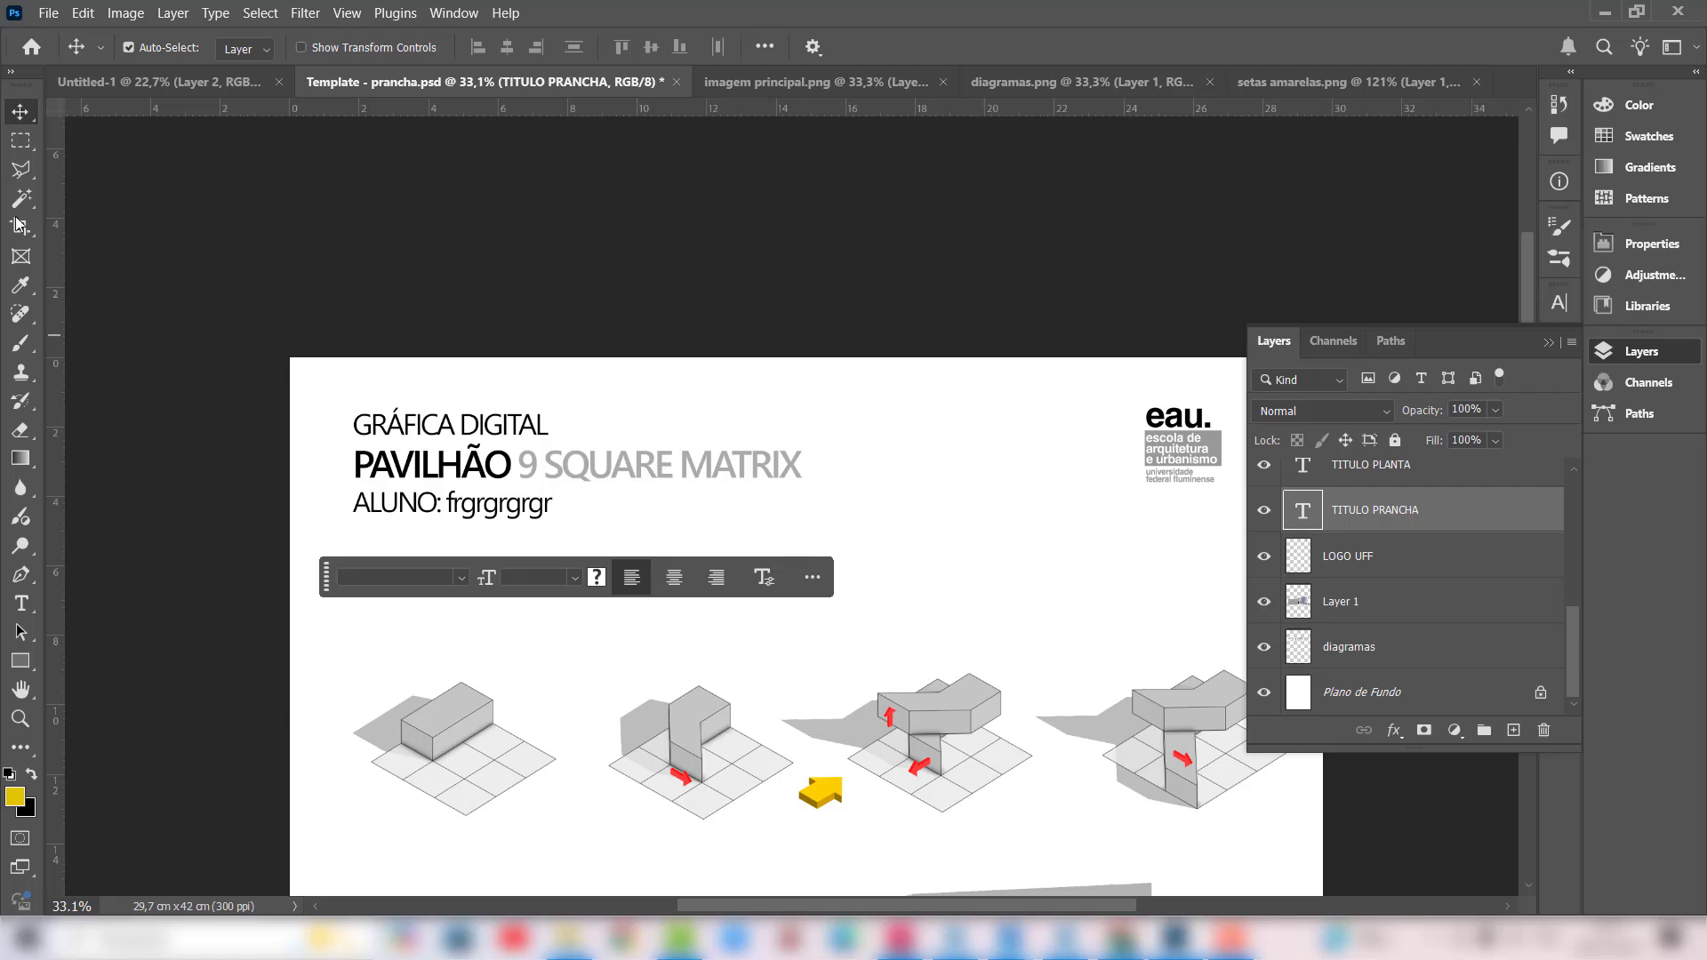
Step: Open the TITULO PRANCHA text for editing, leave it as it is and deselect the layer
{"action": "double_click", "coordinate": [449, 434]}
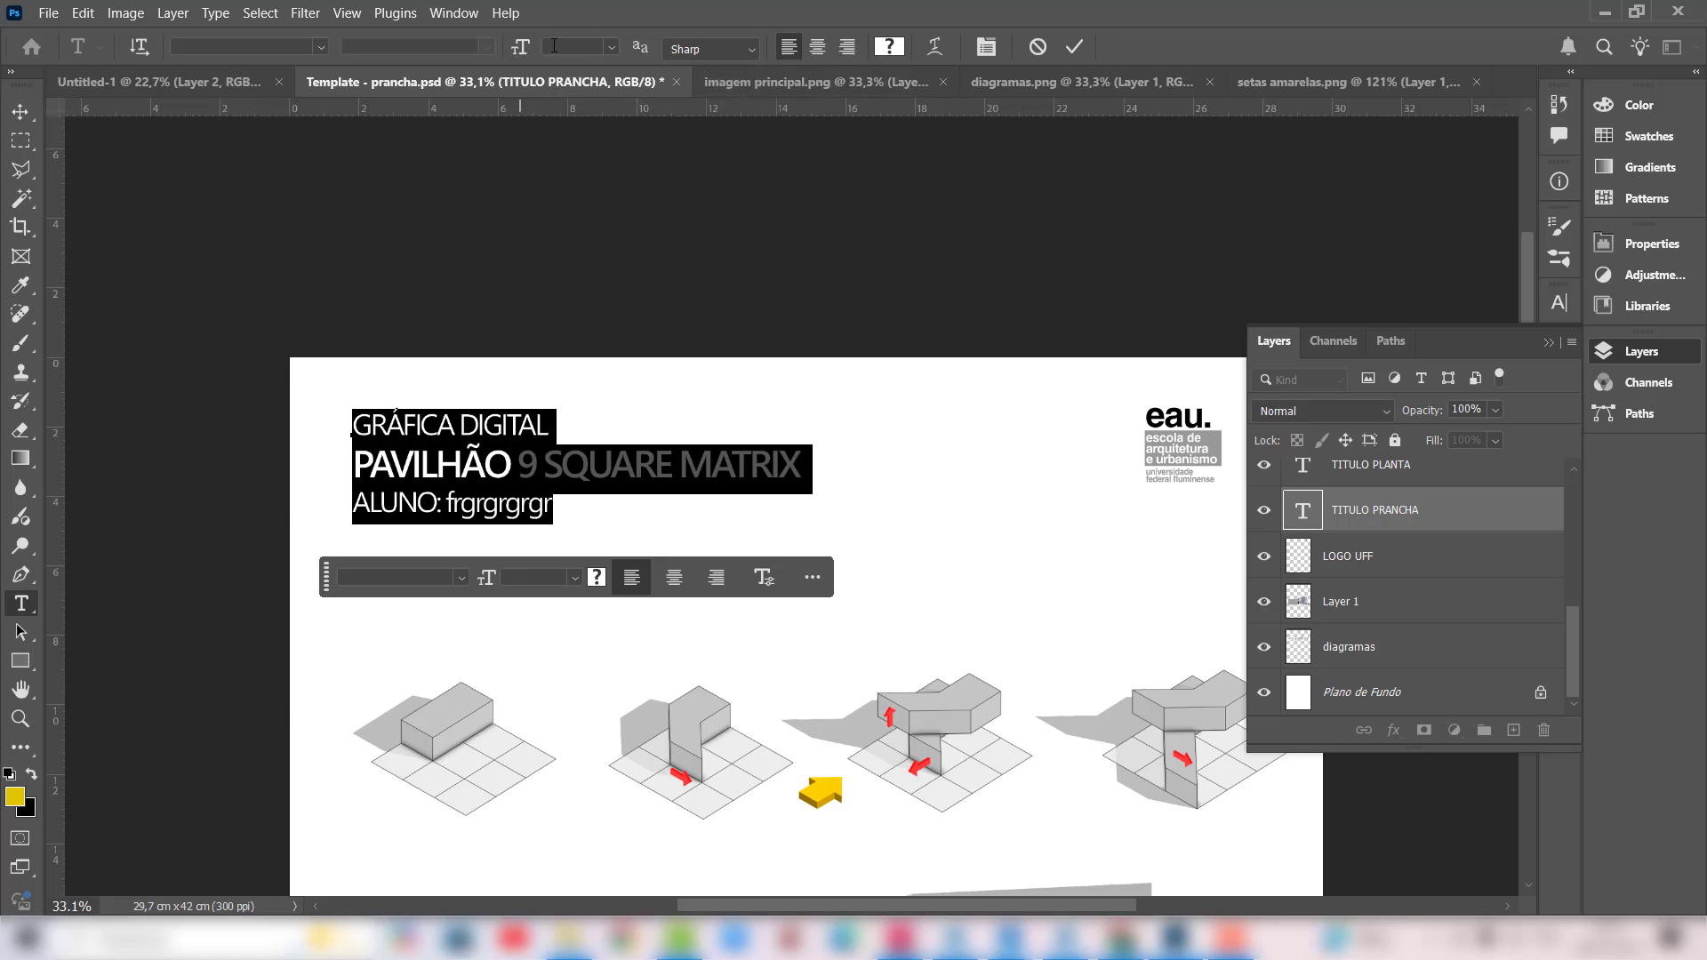
{"action": "left_click", "coordinate": [21, 113]}
{"action": "left_click", "coordinate": [869, 385]}
Step: Examine the whole board, from the title and diagrams down to the perspective and floor plans
{"action": "scroll", "coordinate": [594, 353], "scroll_direction": "down", "scroll_amount": 3}
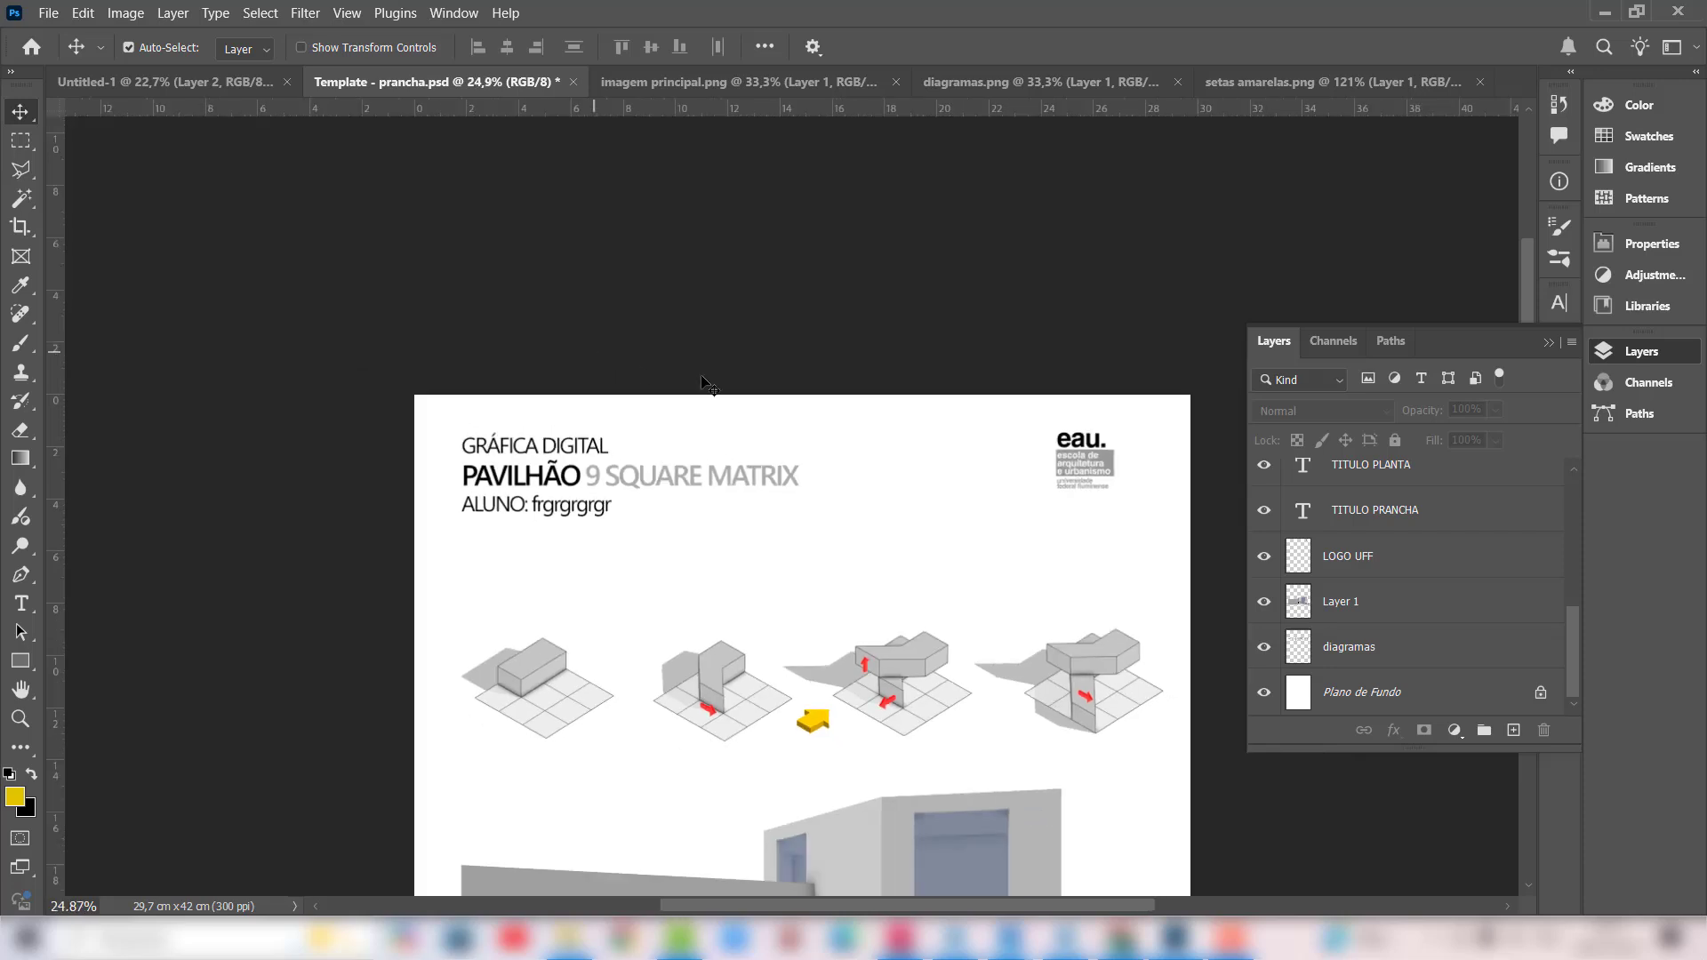
{"action": "scroll", "coordinate": [701, 377], "scroll_direction": "down", "scroll_amount": 1}
{"action": "left_click", "coordinate": [597, 435]}
{"action": "scroll", "coordinate": [597, 435], "scroll_direction": "down", "scroll_amount": 4}
{"action": "scroll", "coordinate": [608, 434], "scroll_direction": "down", "scroll_amount": 2}
{"action": "left_click", "coordinate": [608, 434]}
{"action": "scroll", "coordinate": [608, 433], "scroll_direction": "down", "scroll_amount": 1}
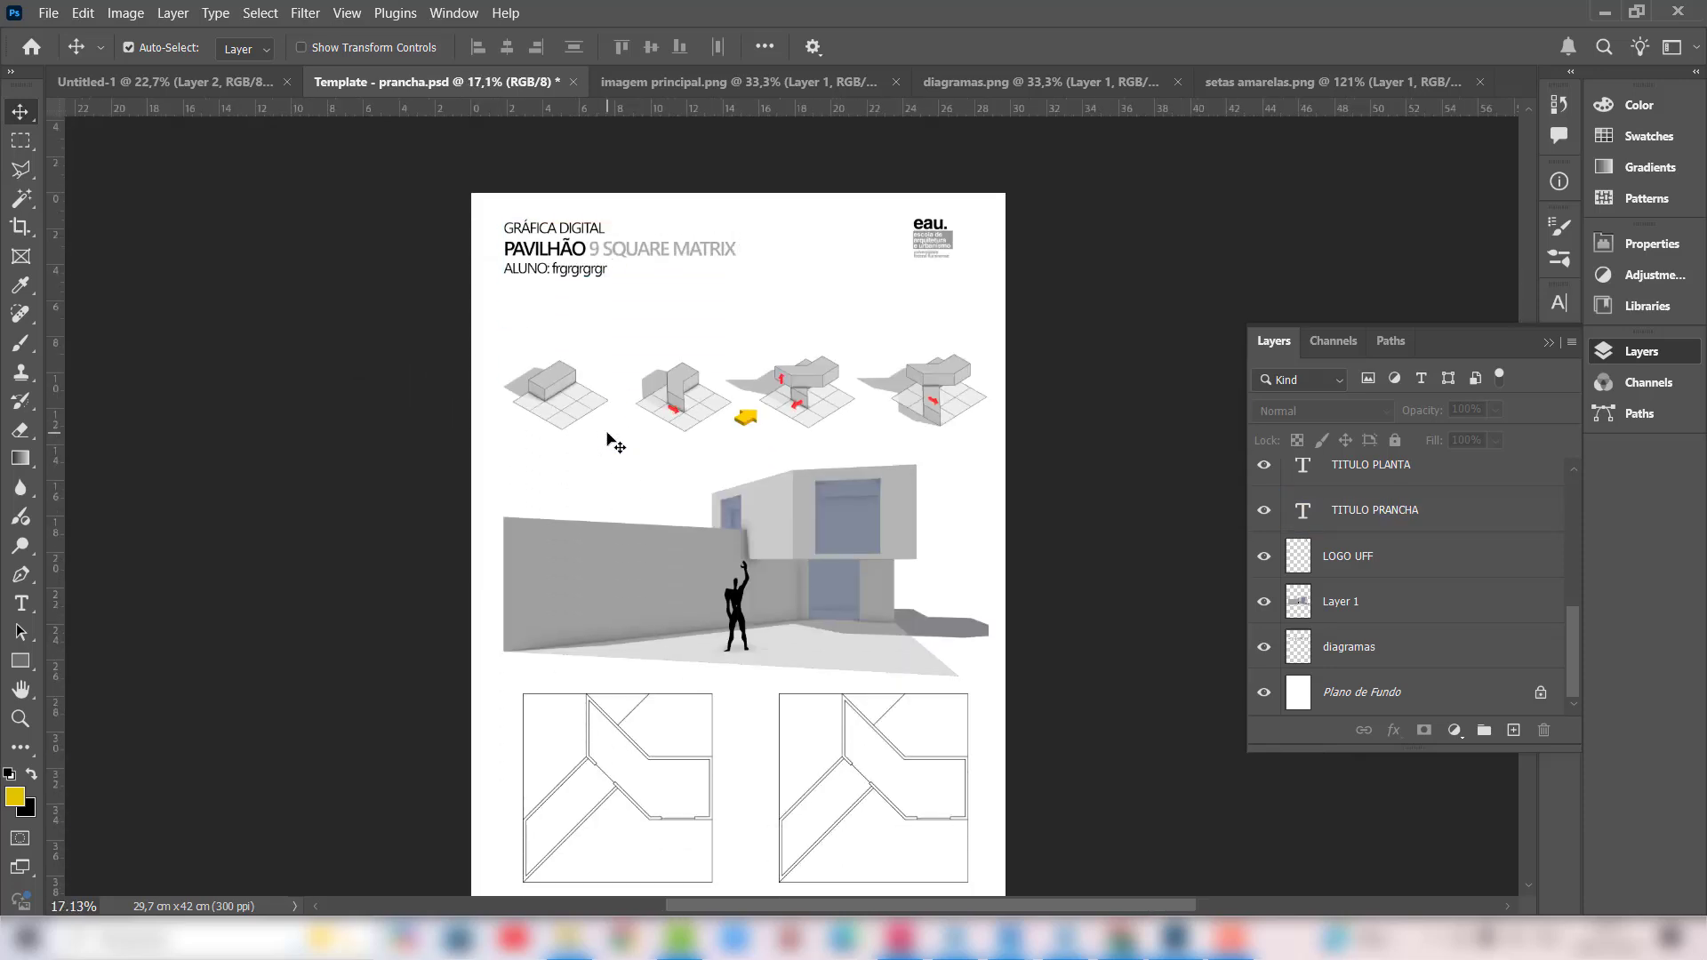
{"action": "scroll", "coordinate": [613, 441], "scroll_direction": "down", "scroll_amount": 2}
{"action": "left_click", "coordinate": [717, 538]}
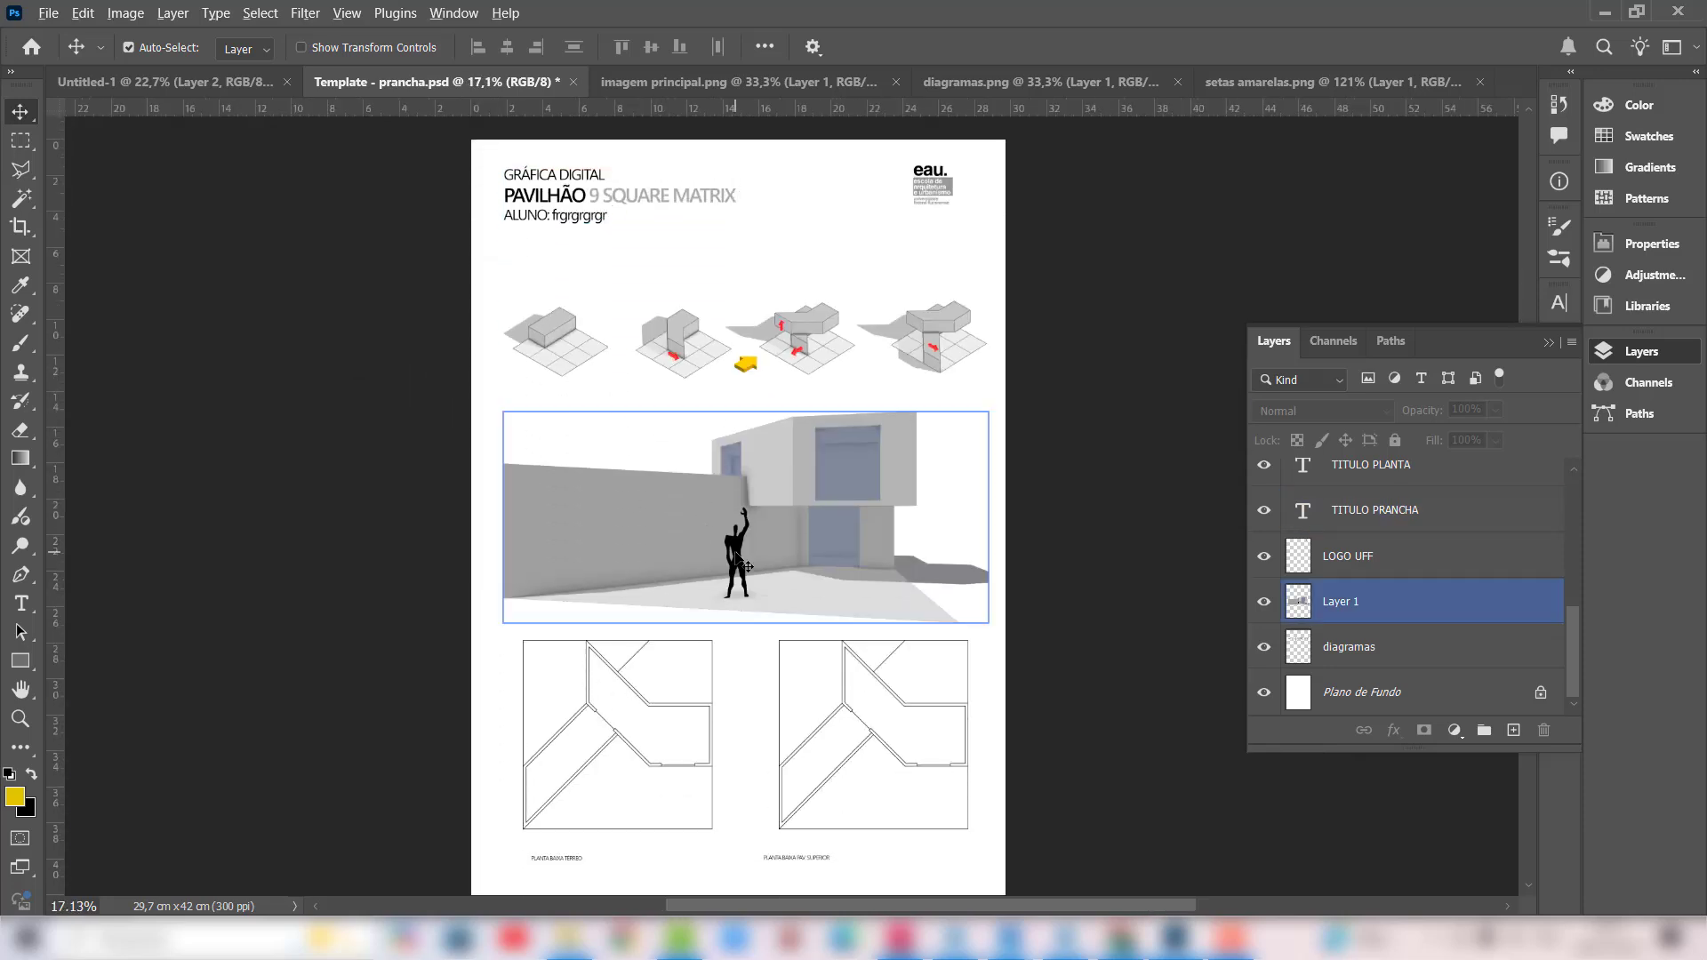
{"action": "left_click", "coordinate": [933, 517]}
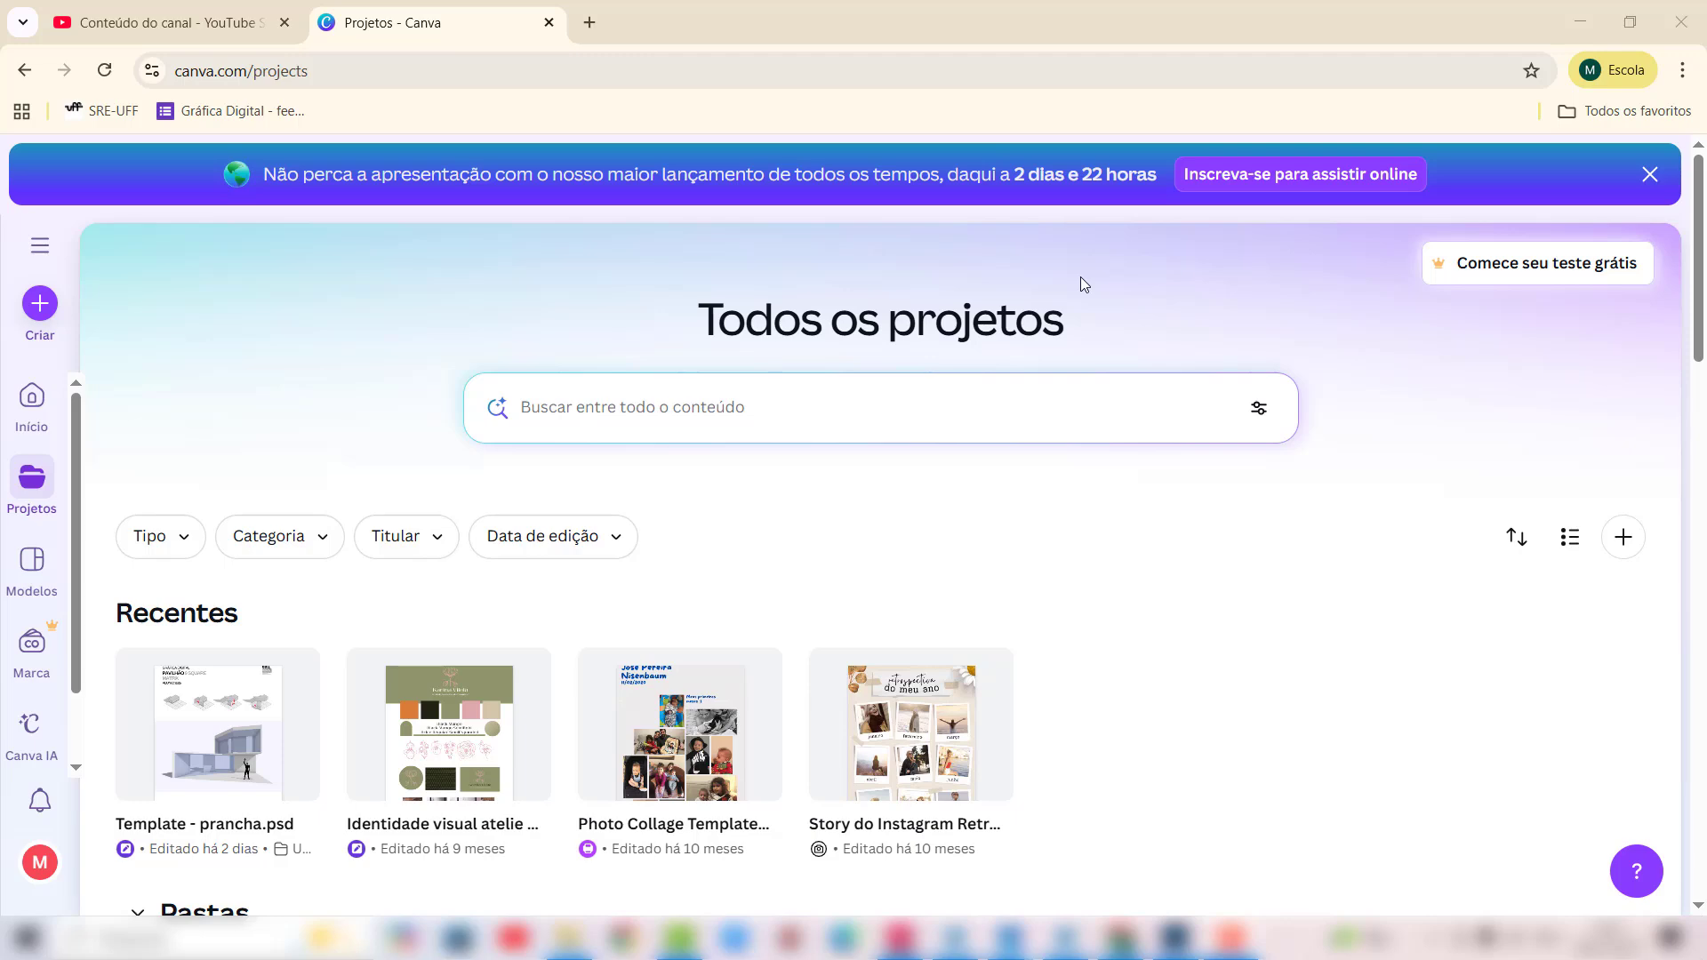
Step: Upload the Template - prancha PSD from the 2025.02 Aula 10 folder to the Canva projects
{"action": "scroll", "coordinate": [1085, 546], "scroll_direction": "down", "scroll_amount": 5}
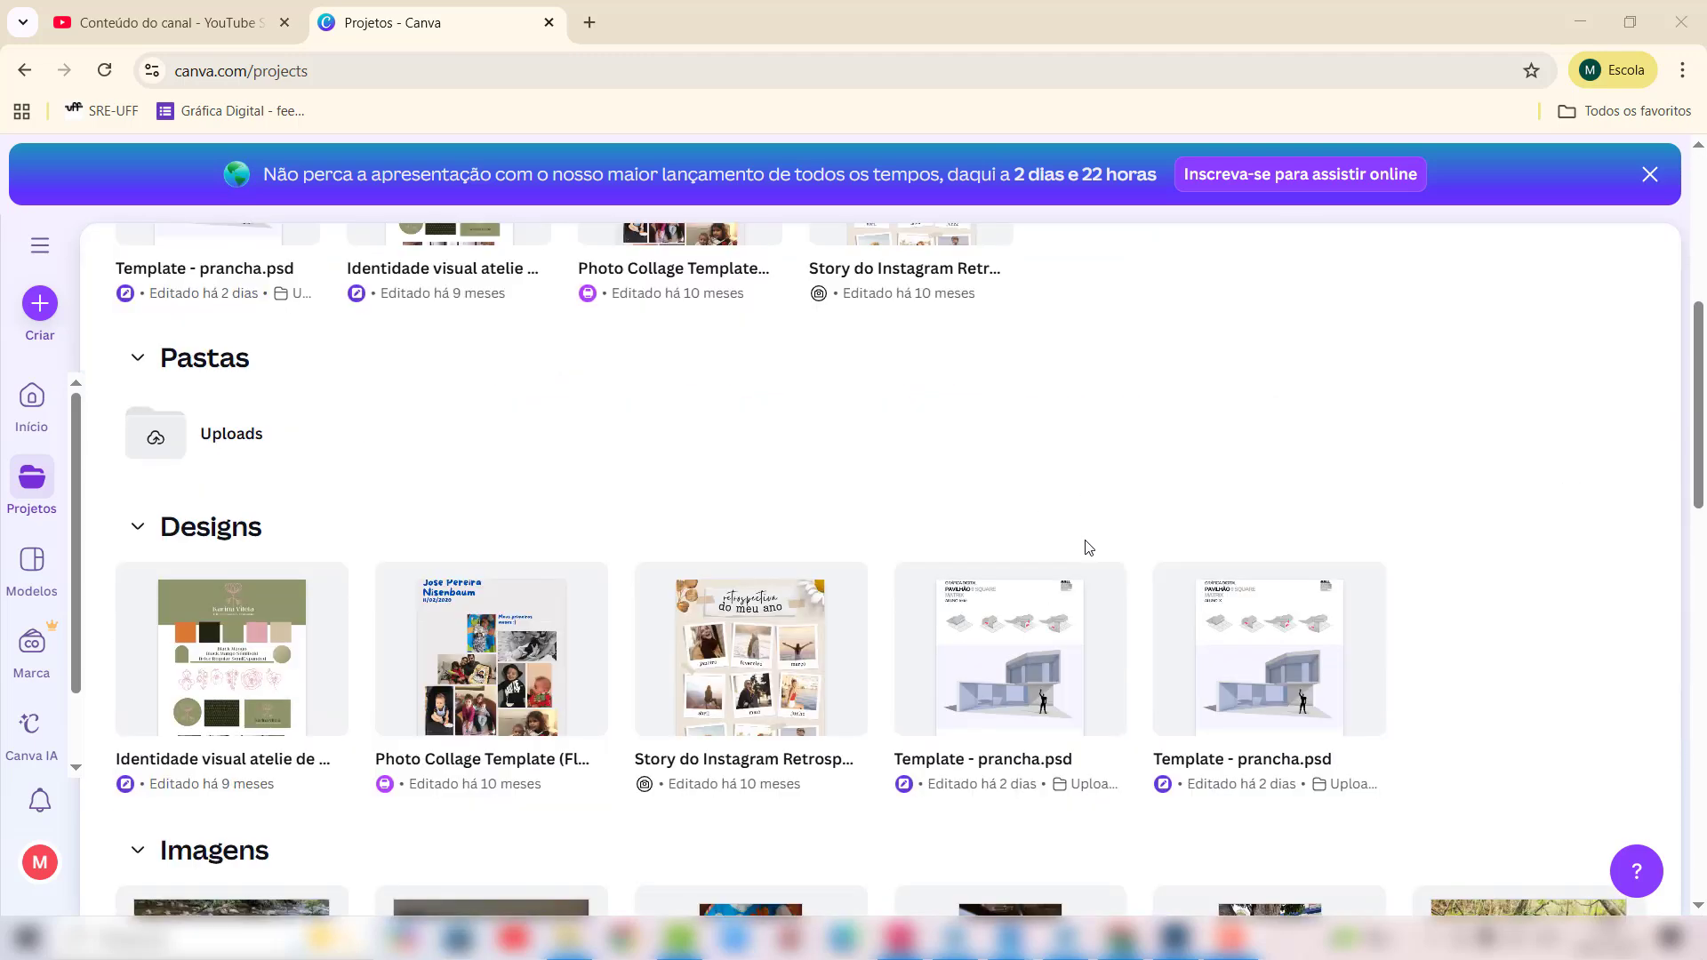
{"action": "scroll", "coordinate": [1084, 545], "scroll_direction": "up", "scroll_amount": 4}
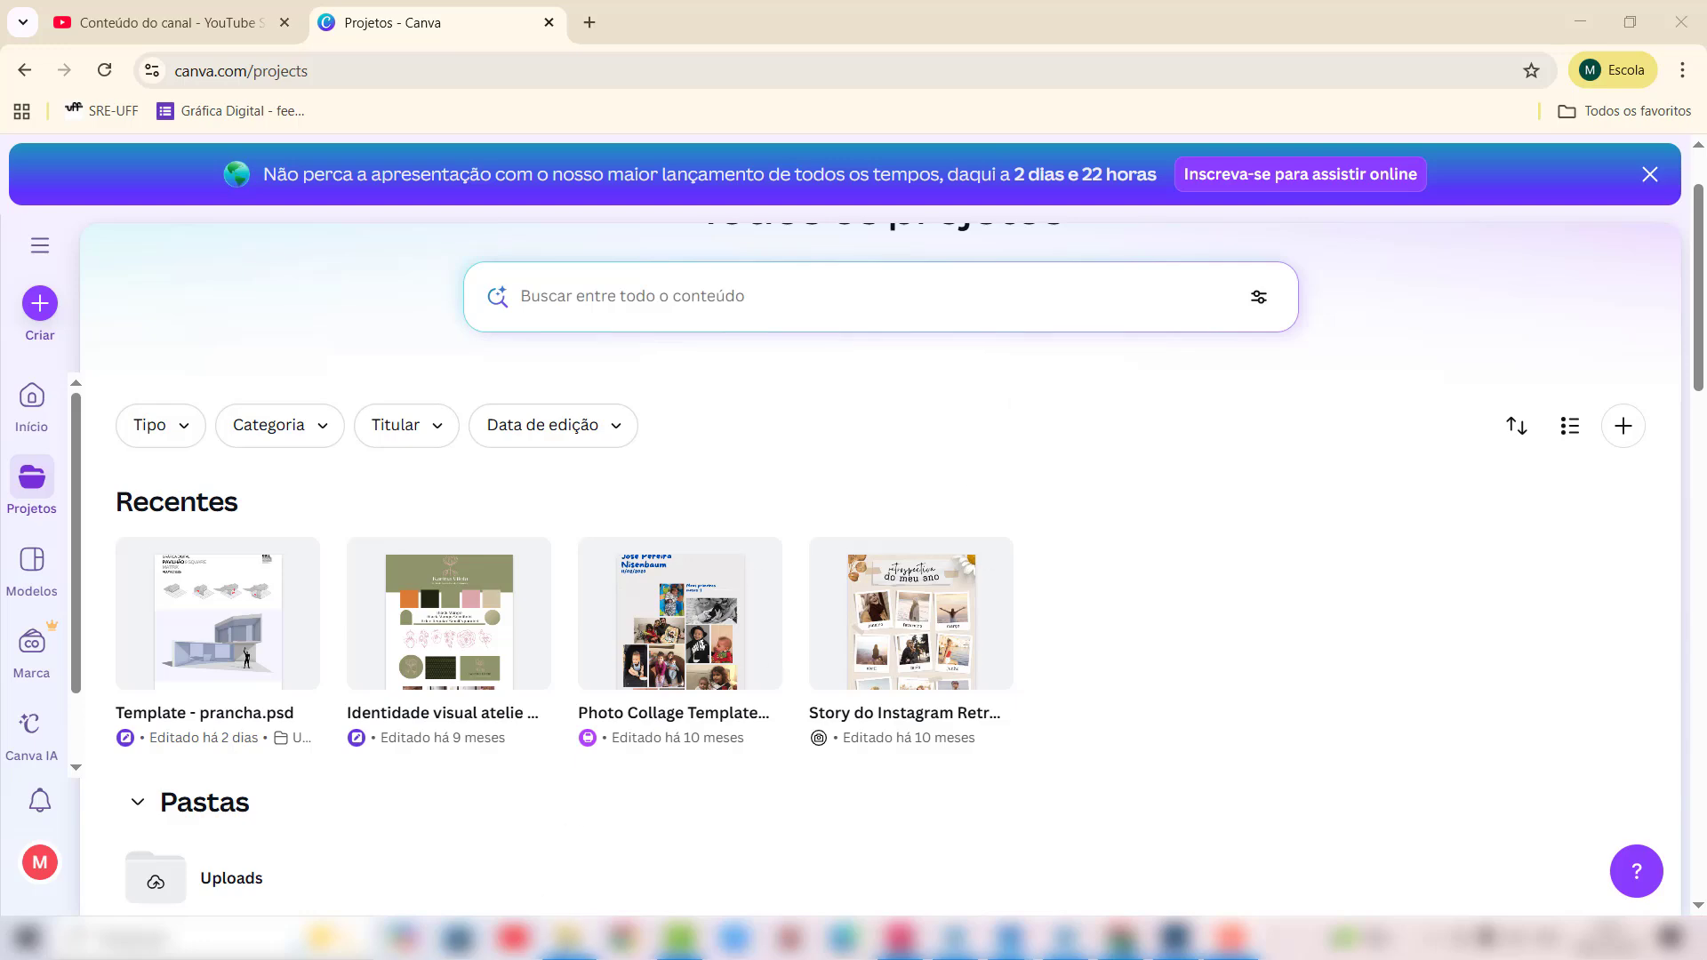
{"action": "left_click", "coordinate": [569, 938]}
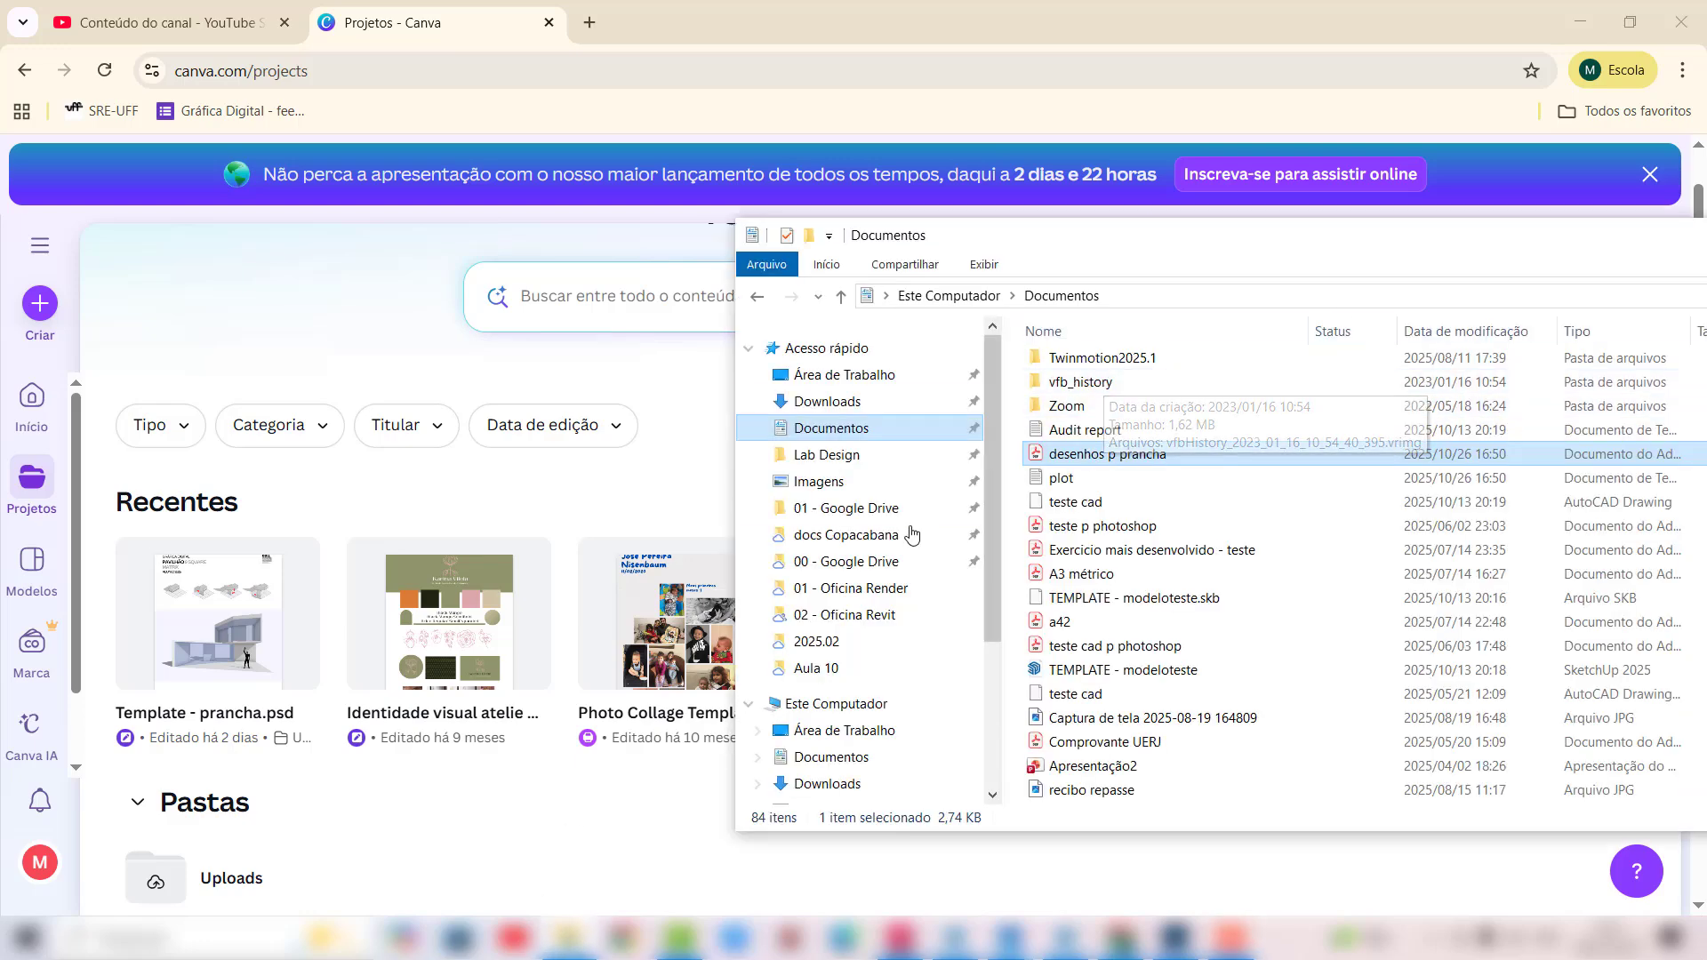
{"action": "left_click", "coordinate": [854, 641]}
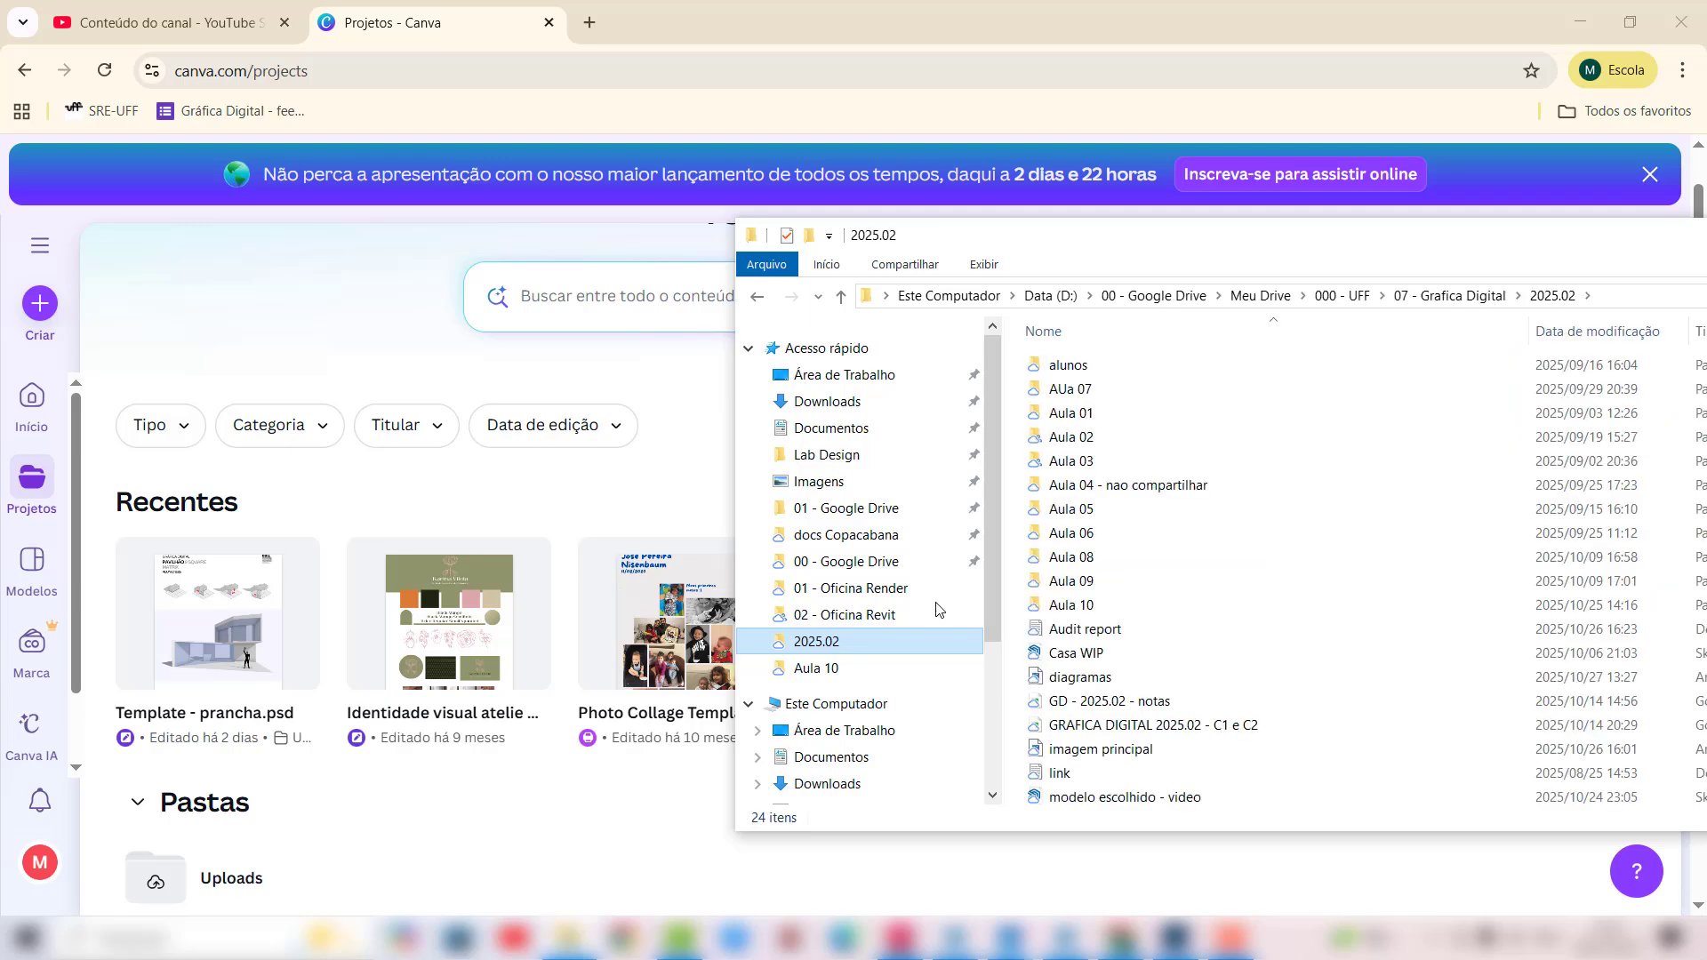
{"action": "double_click", "coordinate": [1062, 605]}
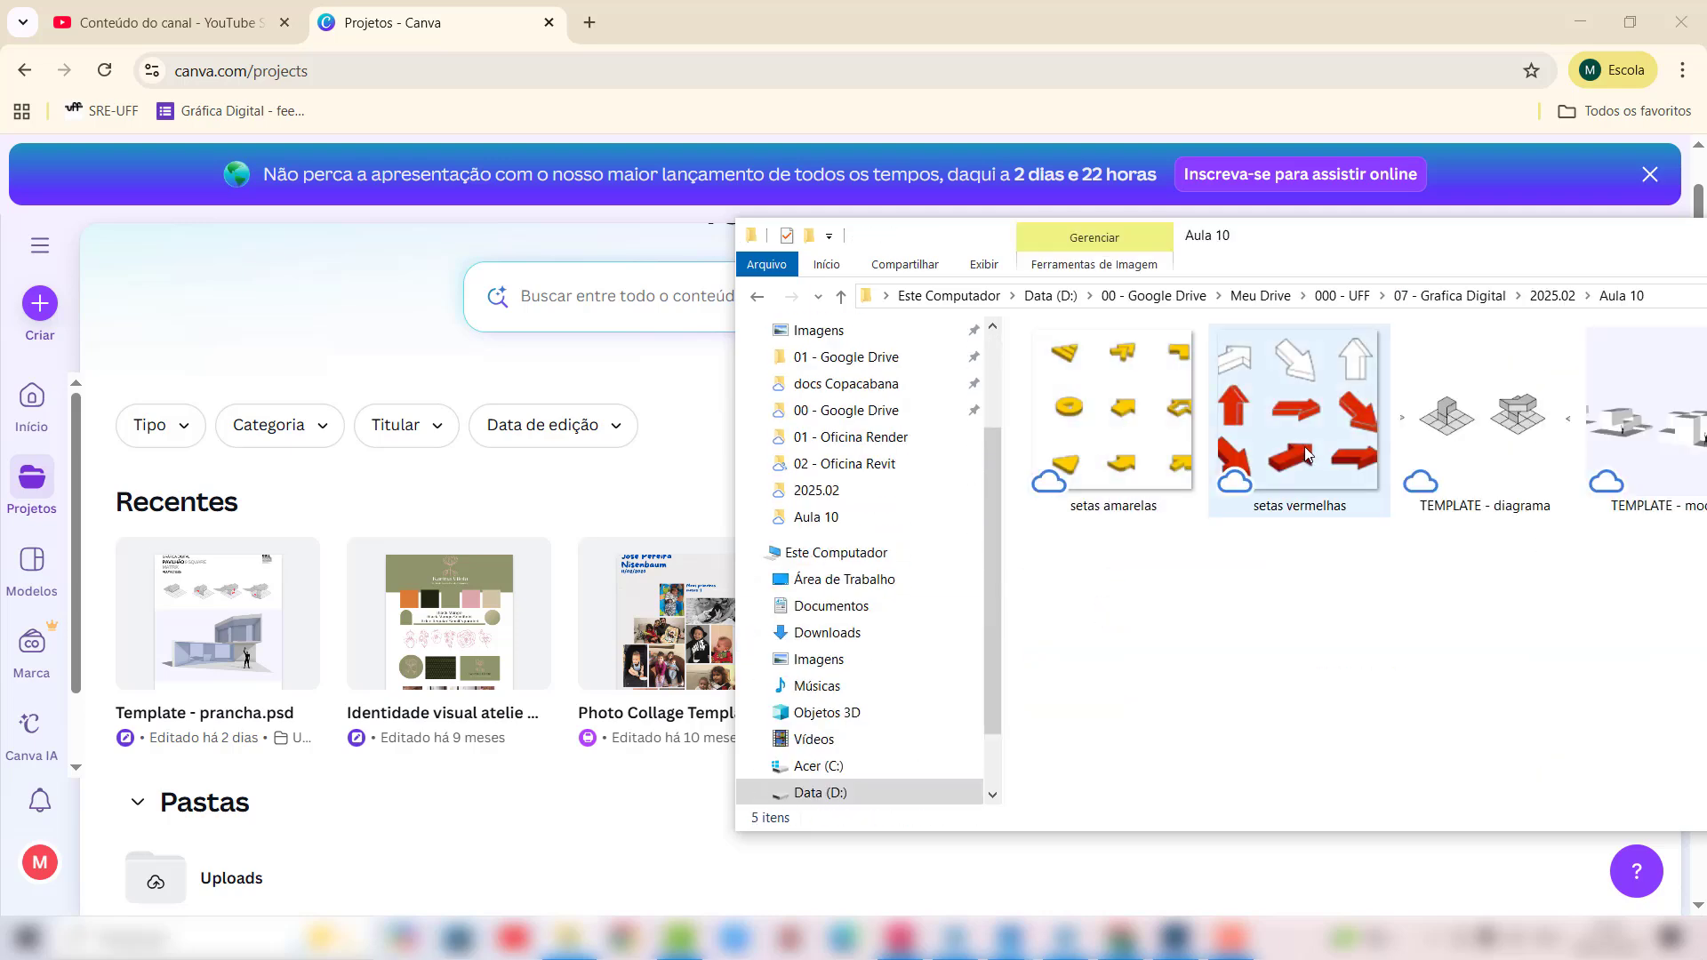
{"action": "scroll", "coordinate": [1087, 684], "scroll_direction": "down", "scroll_amount": 2}
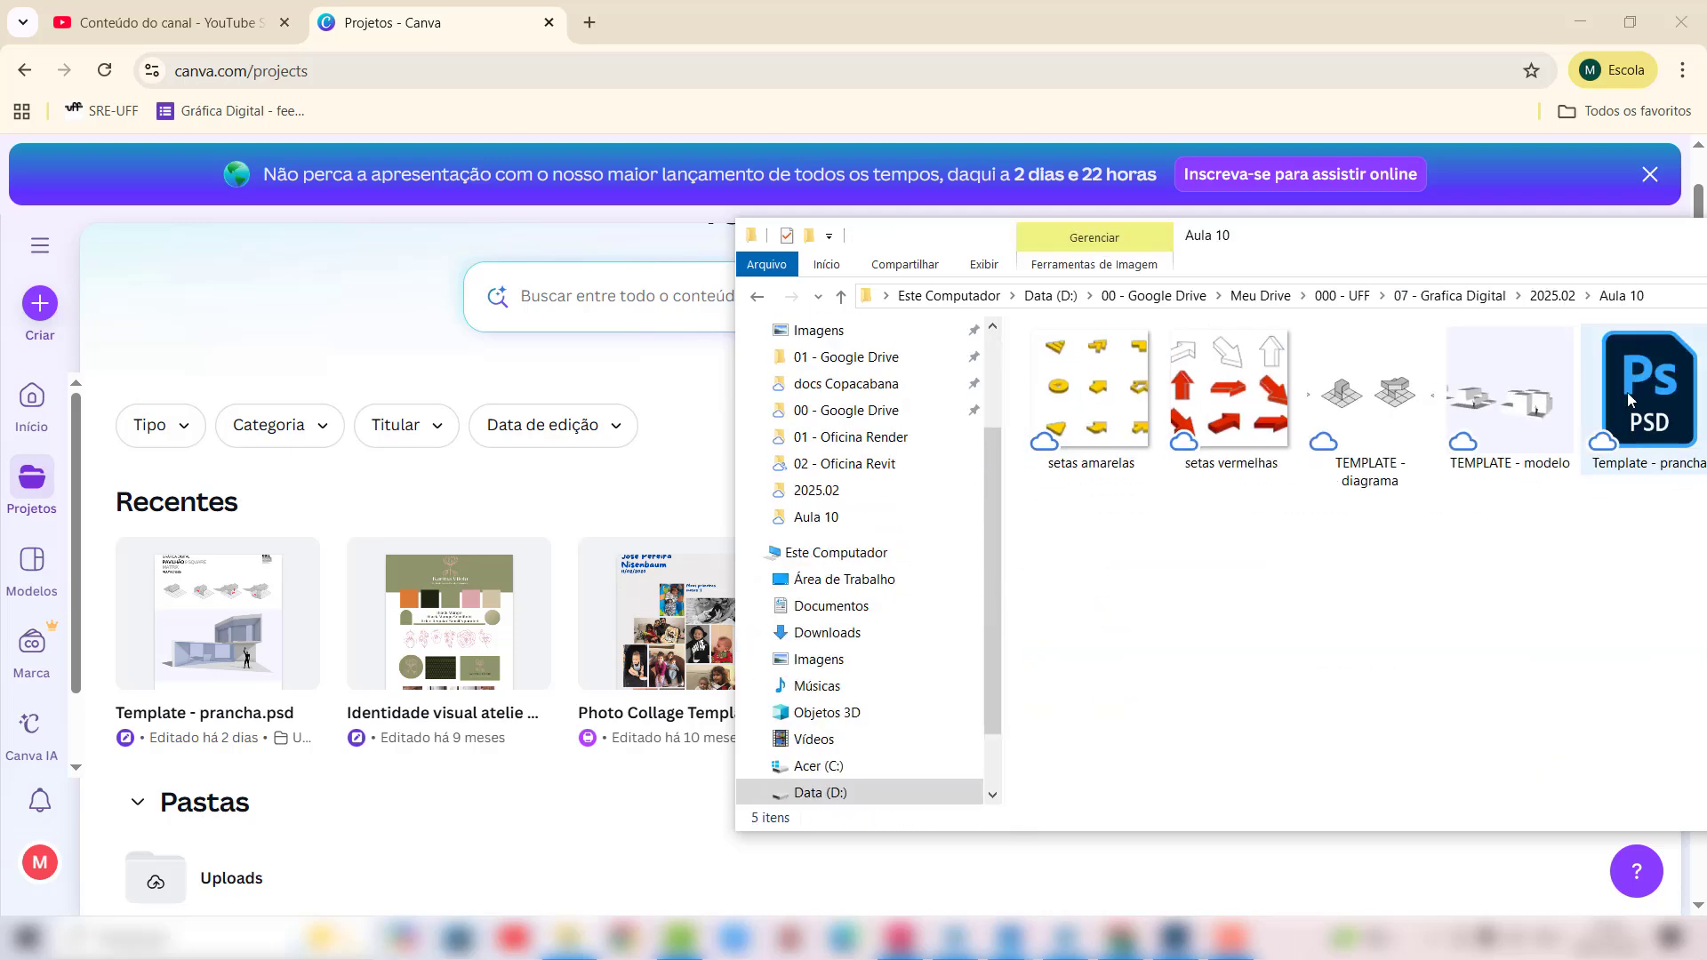
{"action": "left_click_drag", "start_coordinate": [1633, 398], "coordinate": [671, 488]}
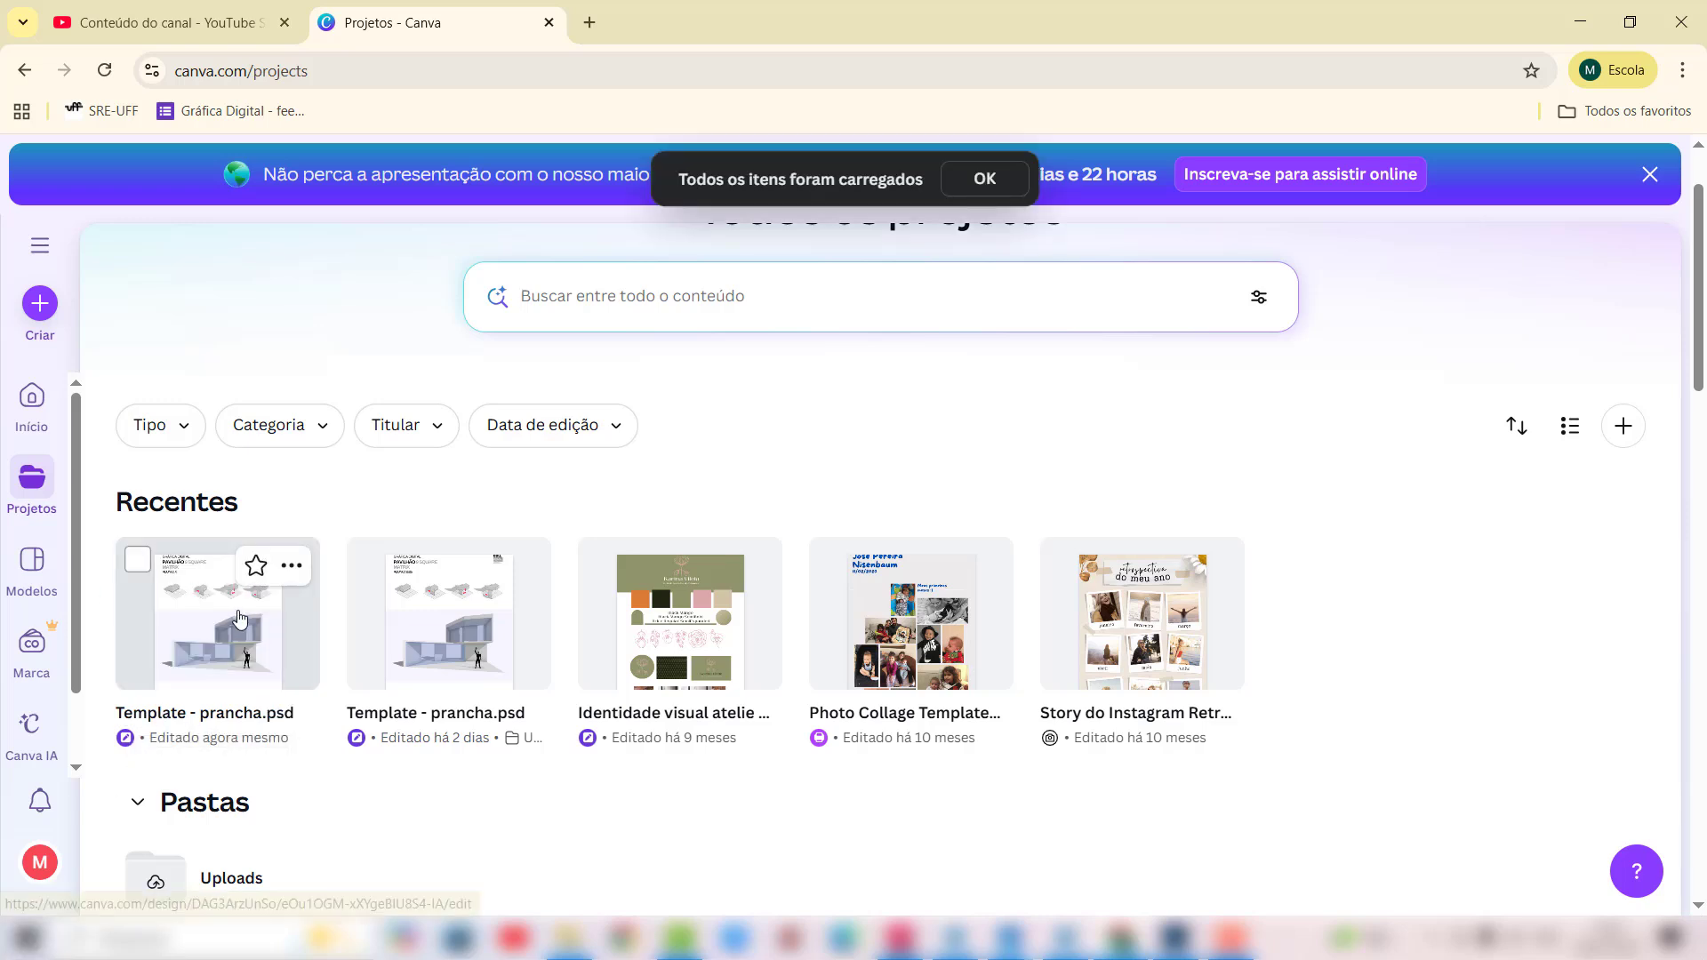
Step: Open the newly uploaded Template - prancha.psd design and check its title text, diagrams, perspective and floor plans
{"action": "left_click", "coordinate": [238, 618]}
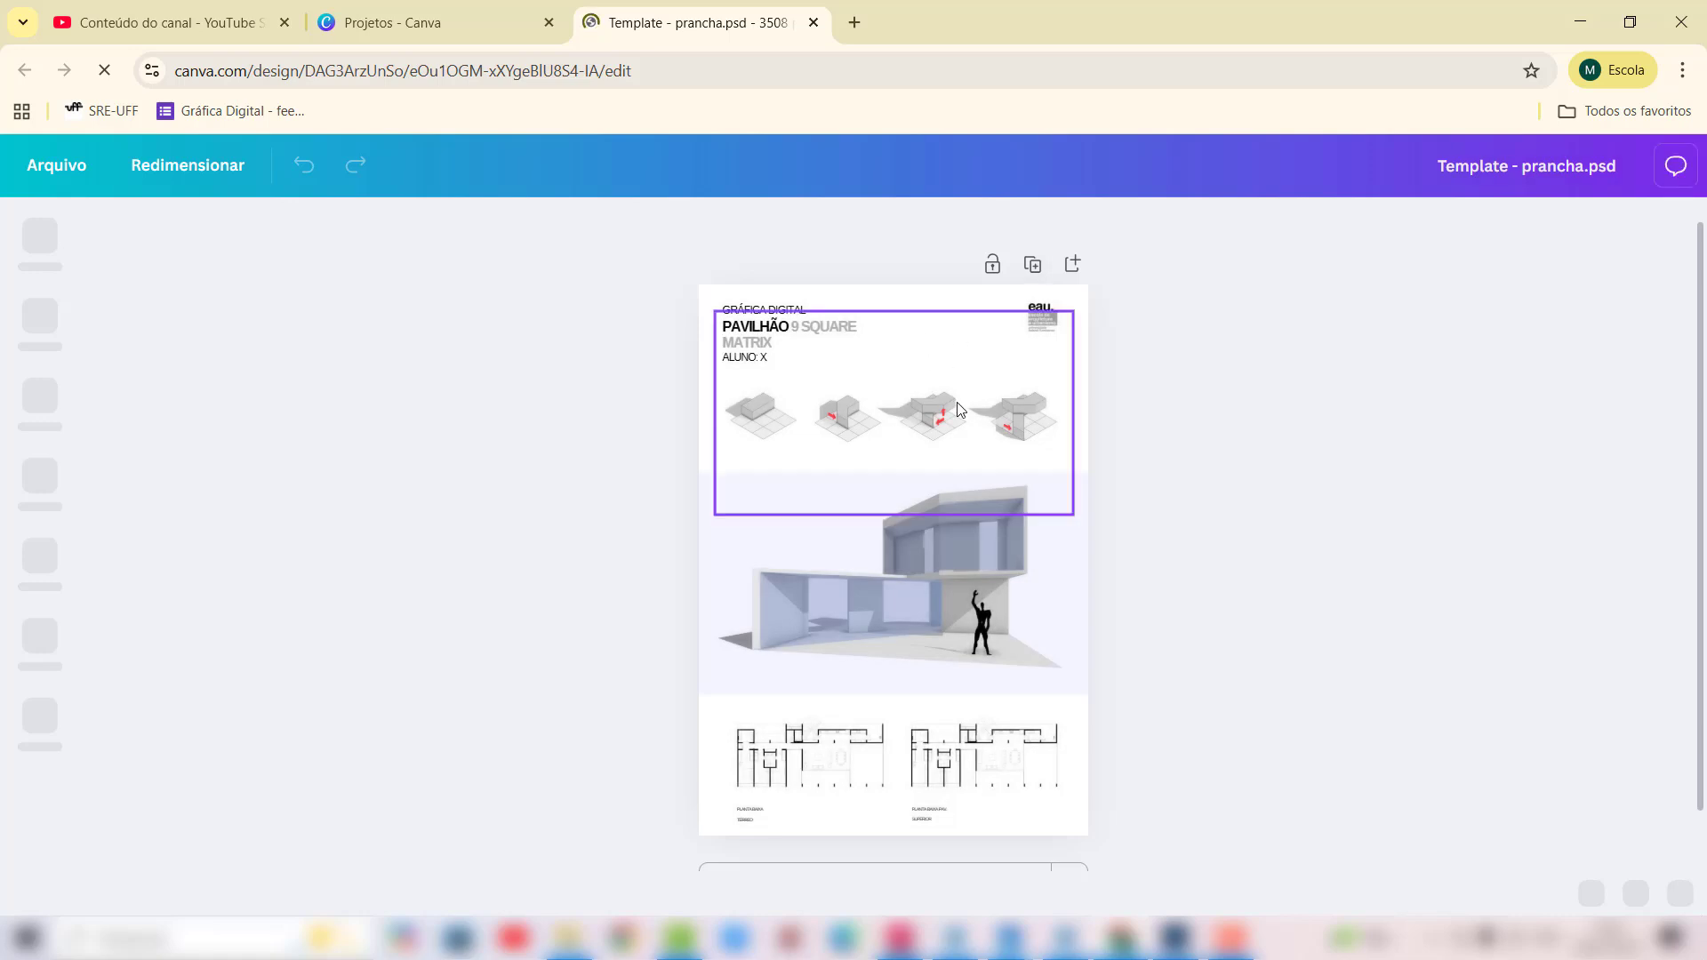
{"action": "scroll", "coordinate": [1006, 569], "scroll_direction": "up", "scroll_amount": 2}
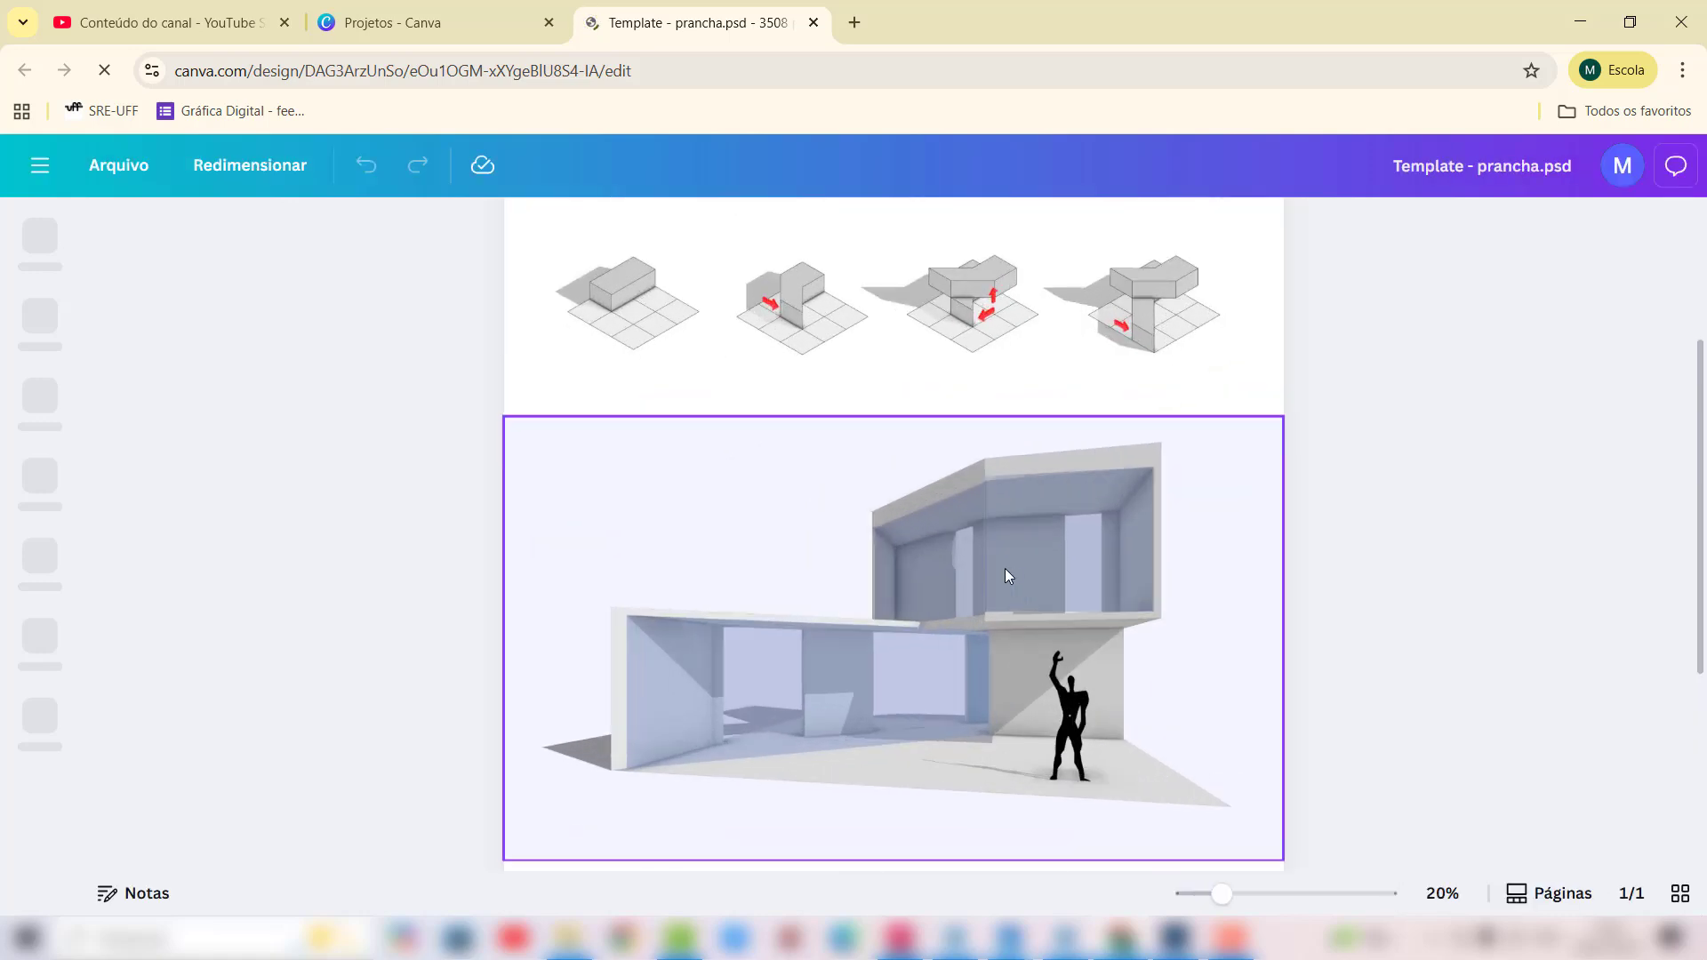
{"action": "scroll", "coordinate": [890, 471], "scroll_direction": "up", "scroll_amount": 3}
{"action": "left_click", "coordinate": [777, 376]}
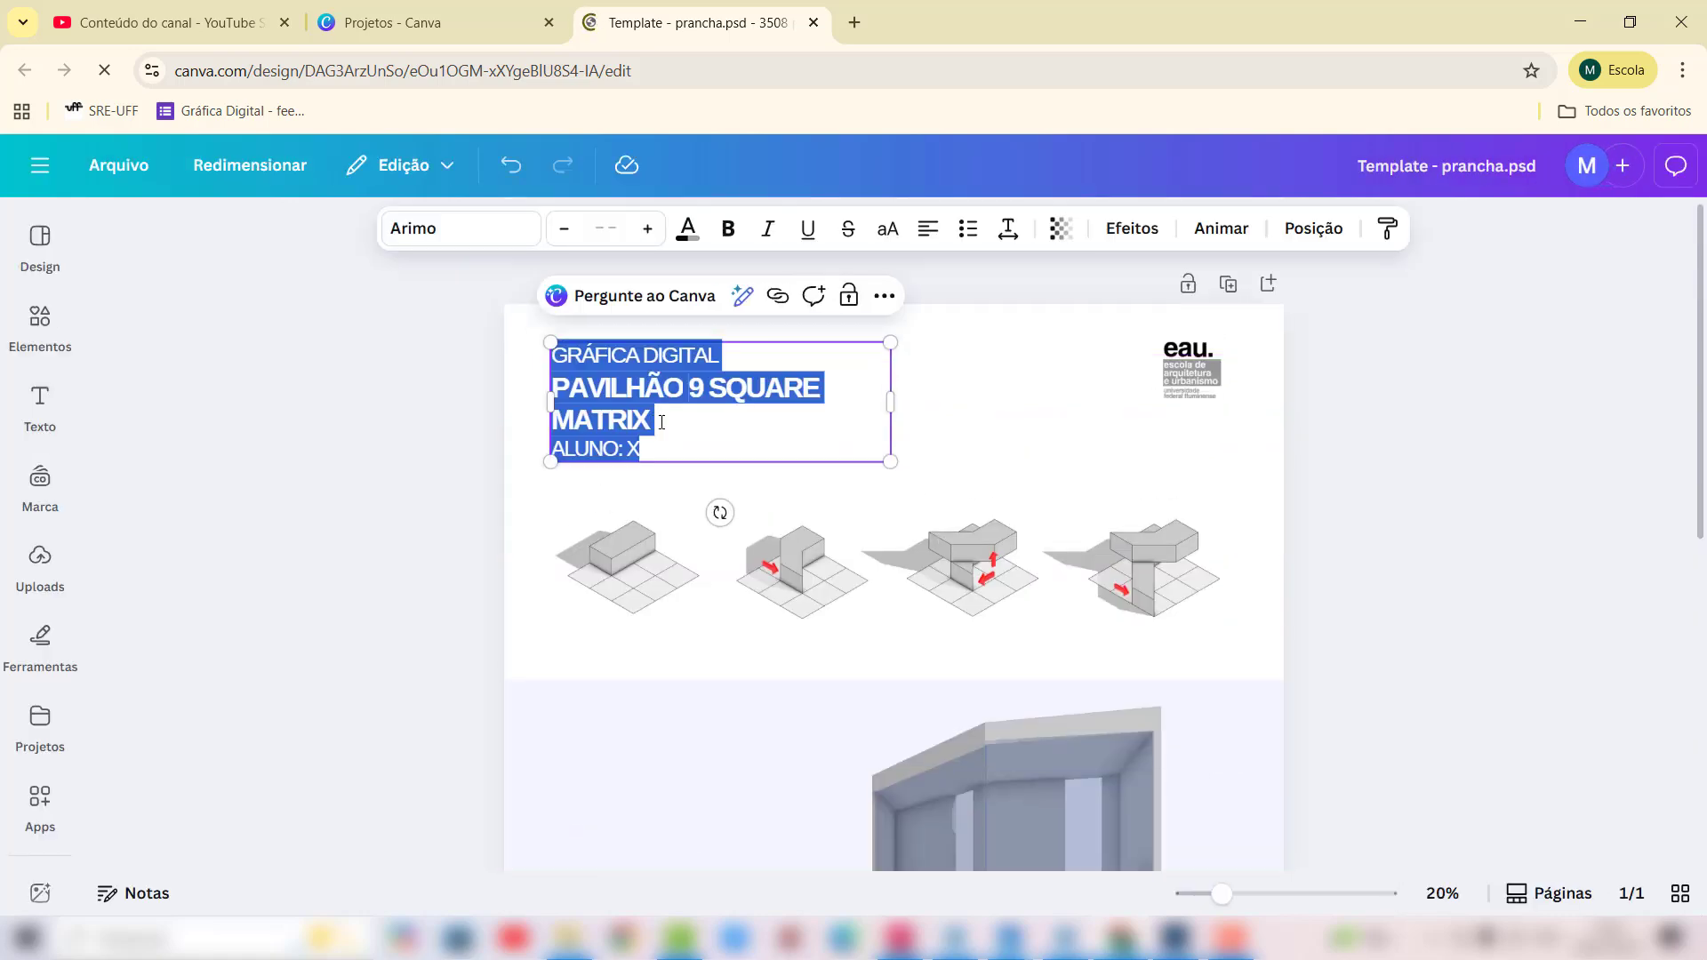
{"action": "left_click", "coordinate": [380, 389]}
{"action": "scroll", "coordinate": [1070, 408], "scroll_direction": "down", "scroll_amount": 5}
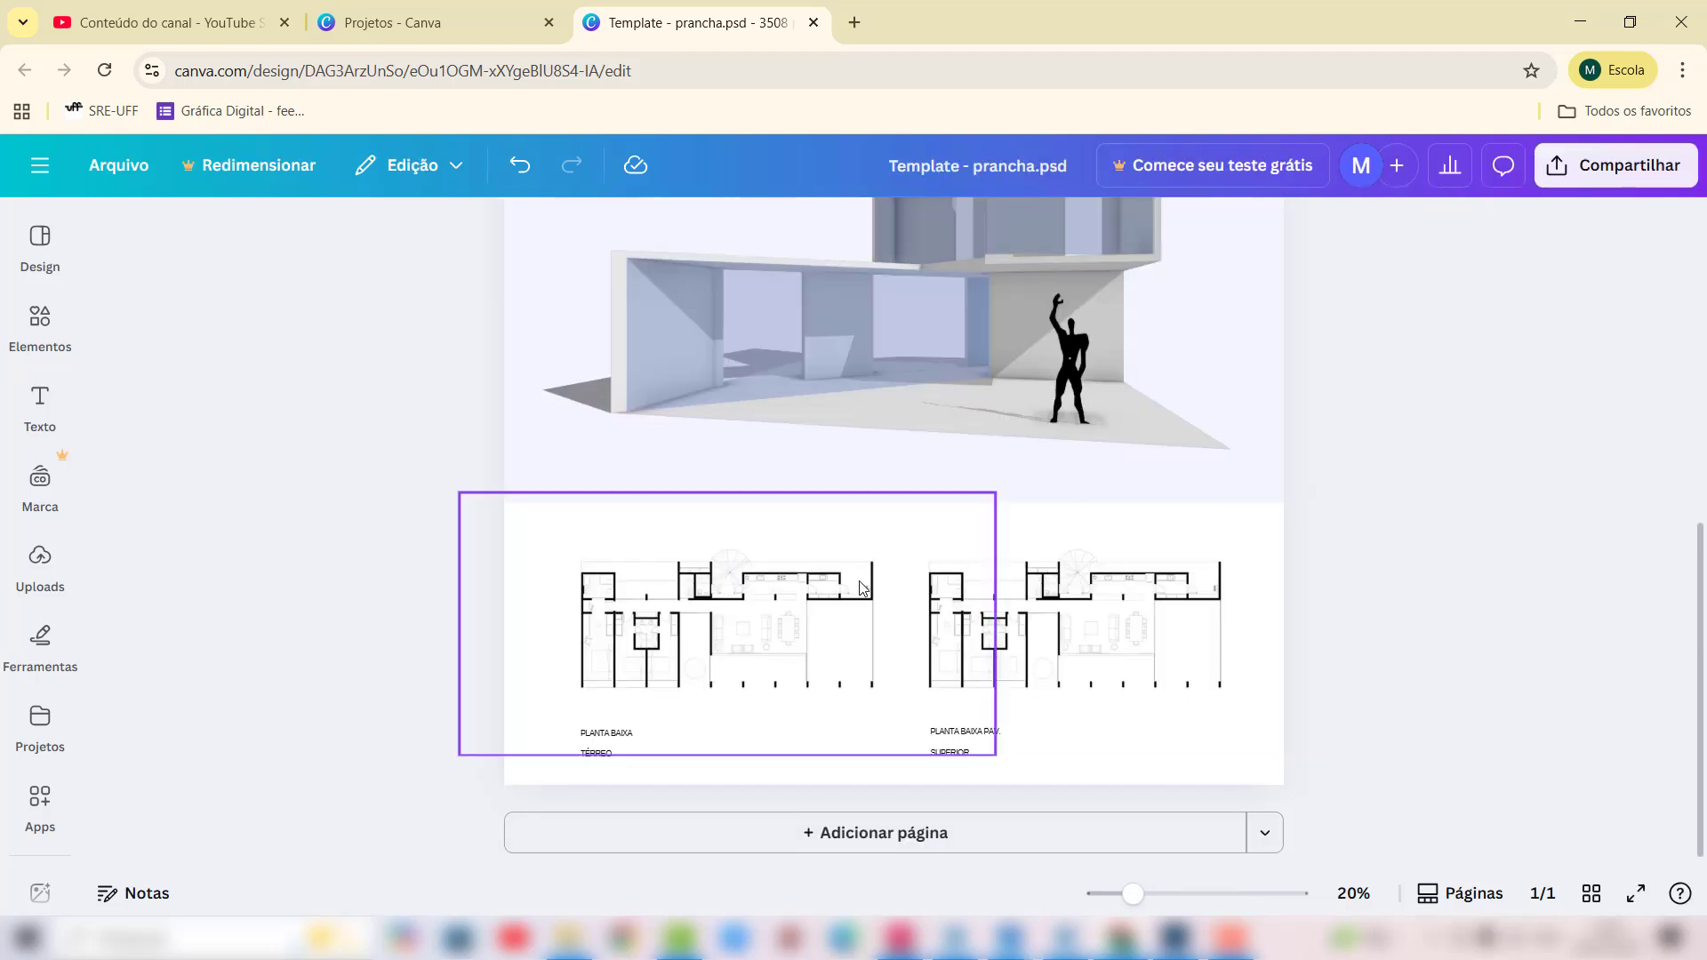
{"action": "scroll", "coordinate": [886, 673], "scroll_direction": "up", "scroll_amount": 5}
{"action": "scroll", "coordinate": [908, 547], "scroll_direction": "down", "scroll_amount": 1}
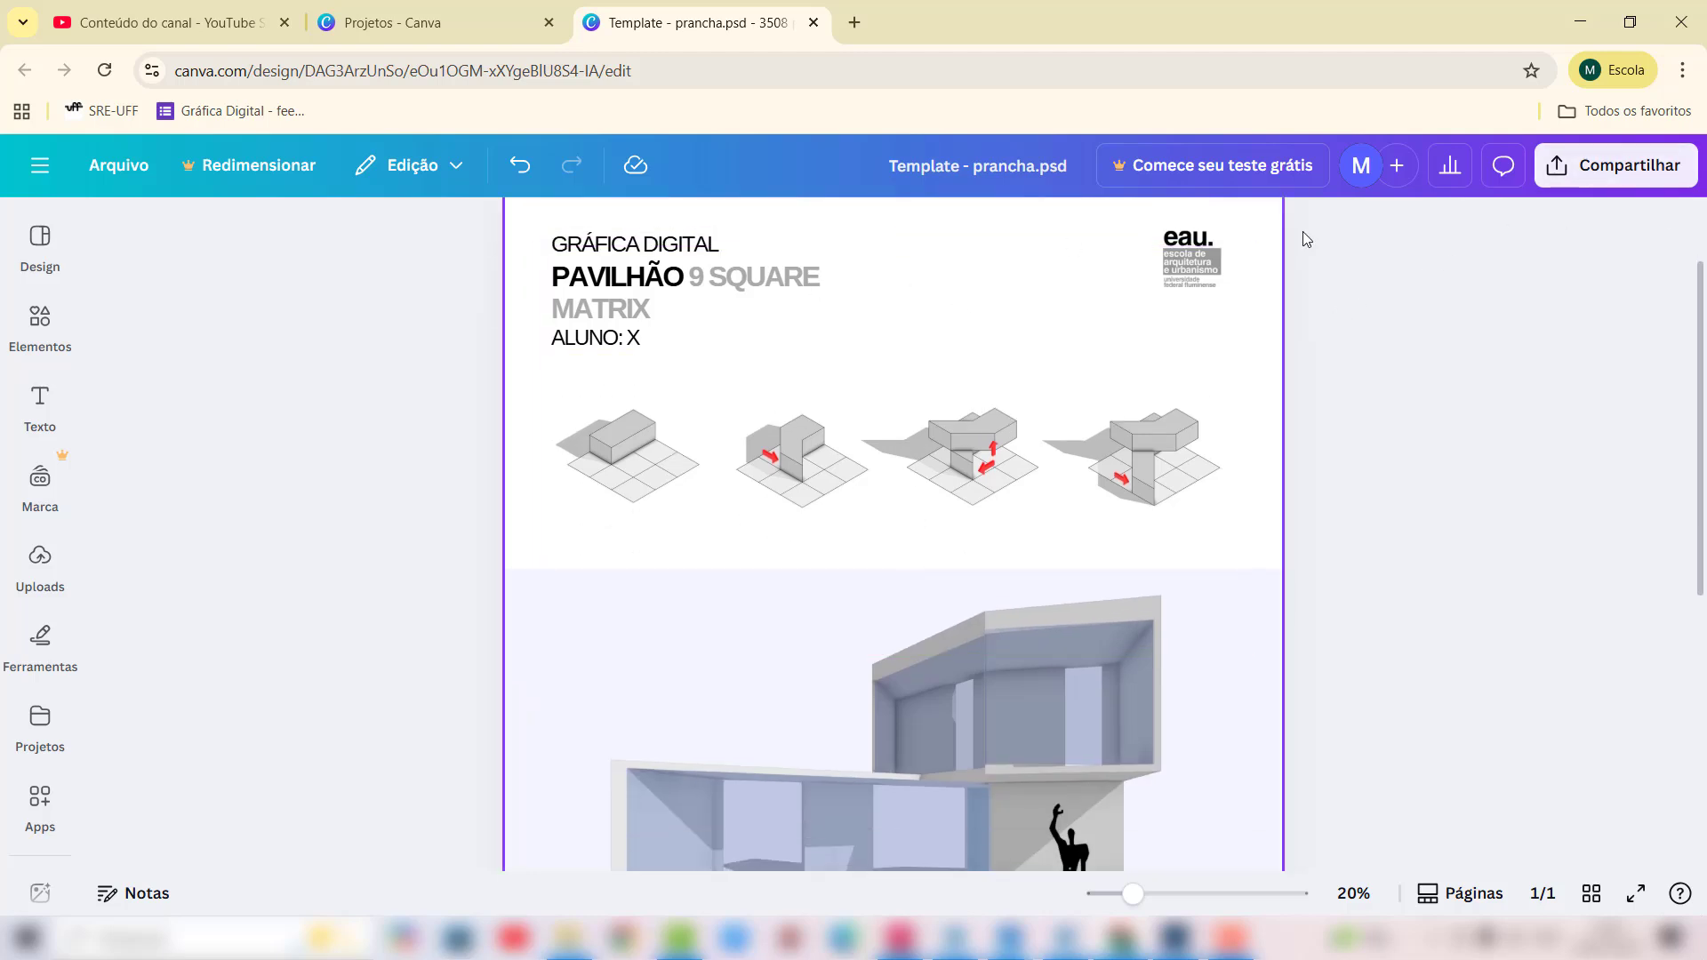
Step: Open the design's download options and try JPG before choosing PDF padrão as the file format
{"action": "left_click", "coordinate": [1588, 184]}
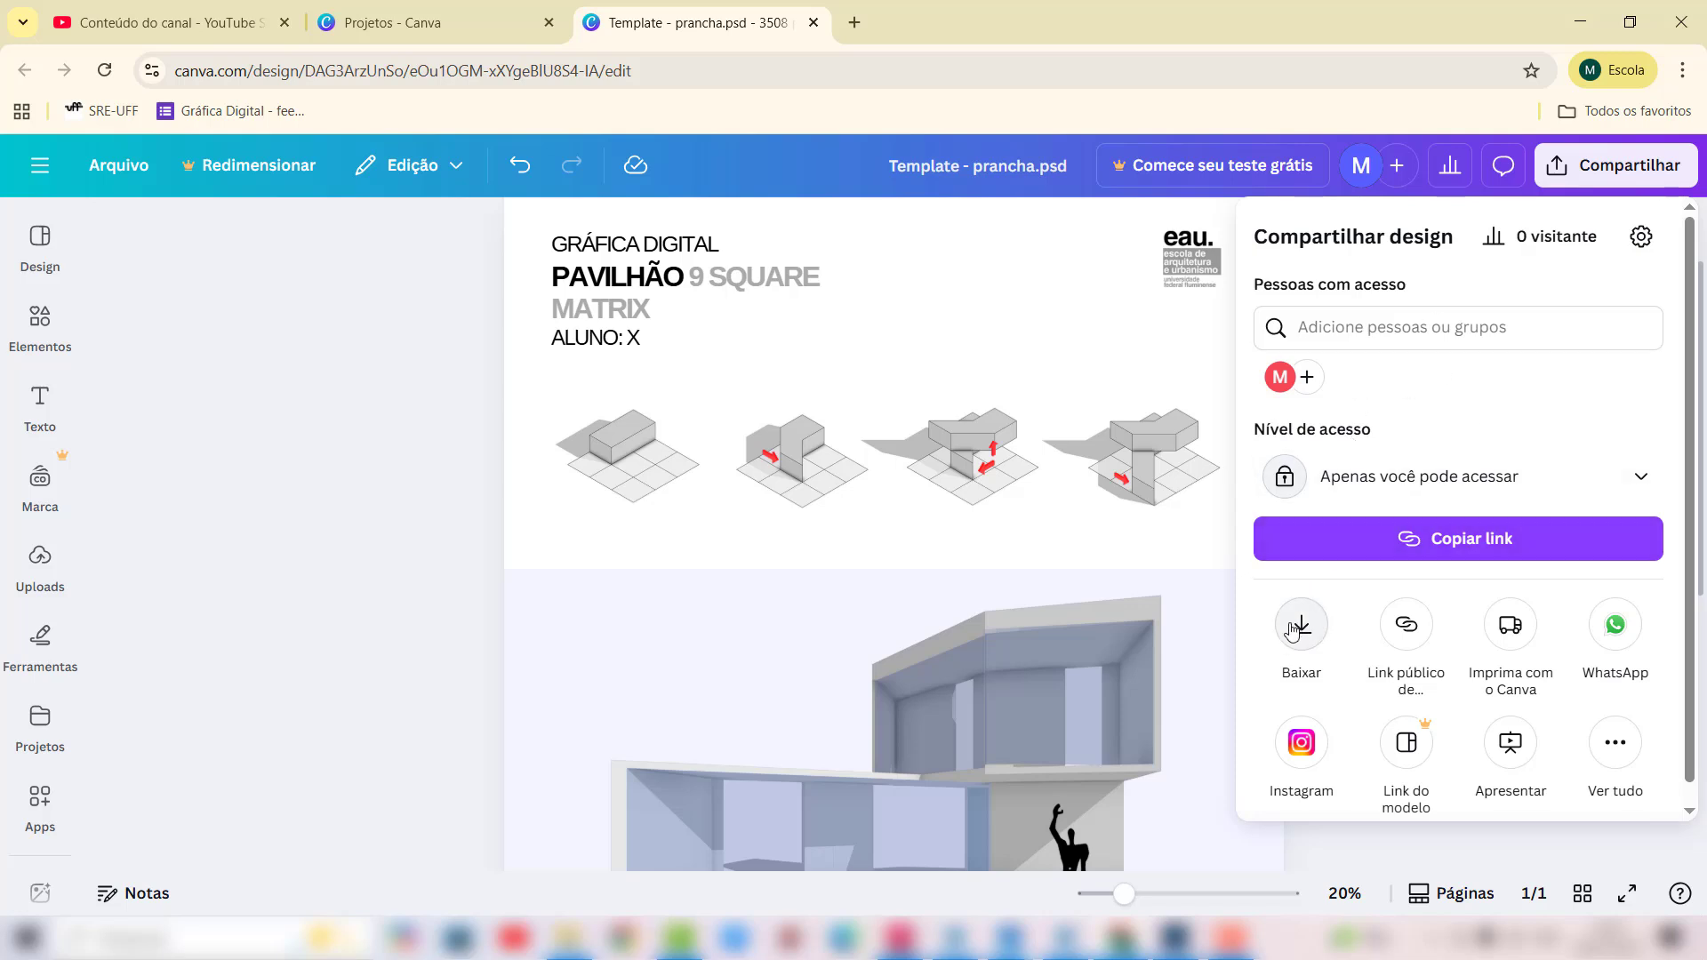
{"action": "left_click", "coordinate": [1294, 628]}
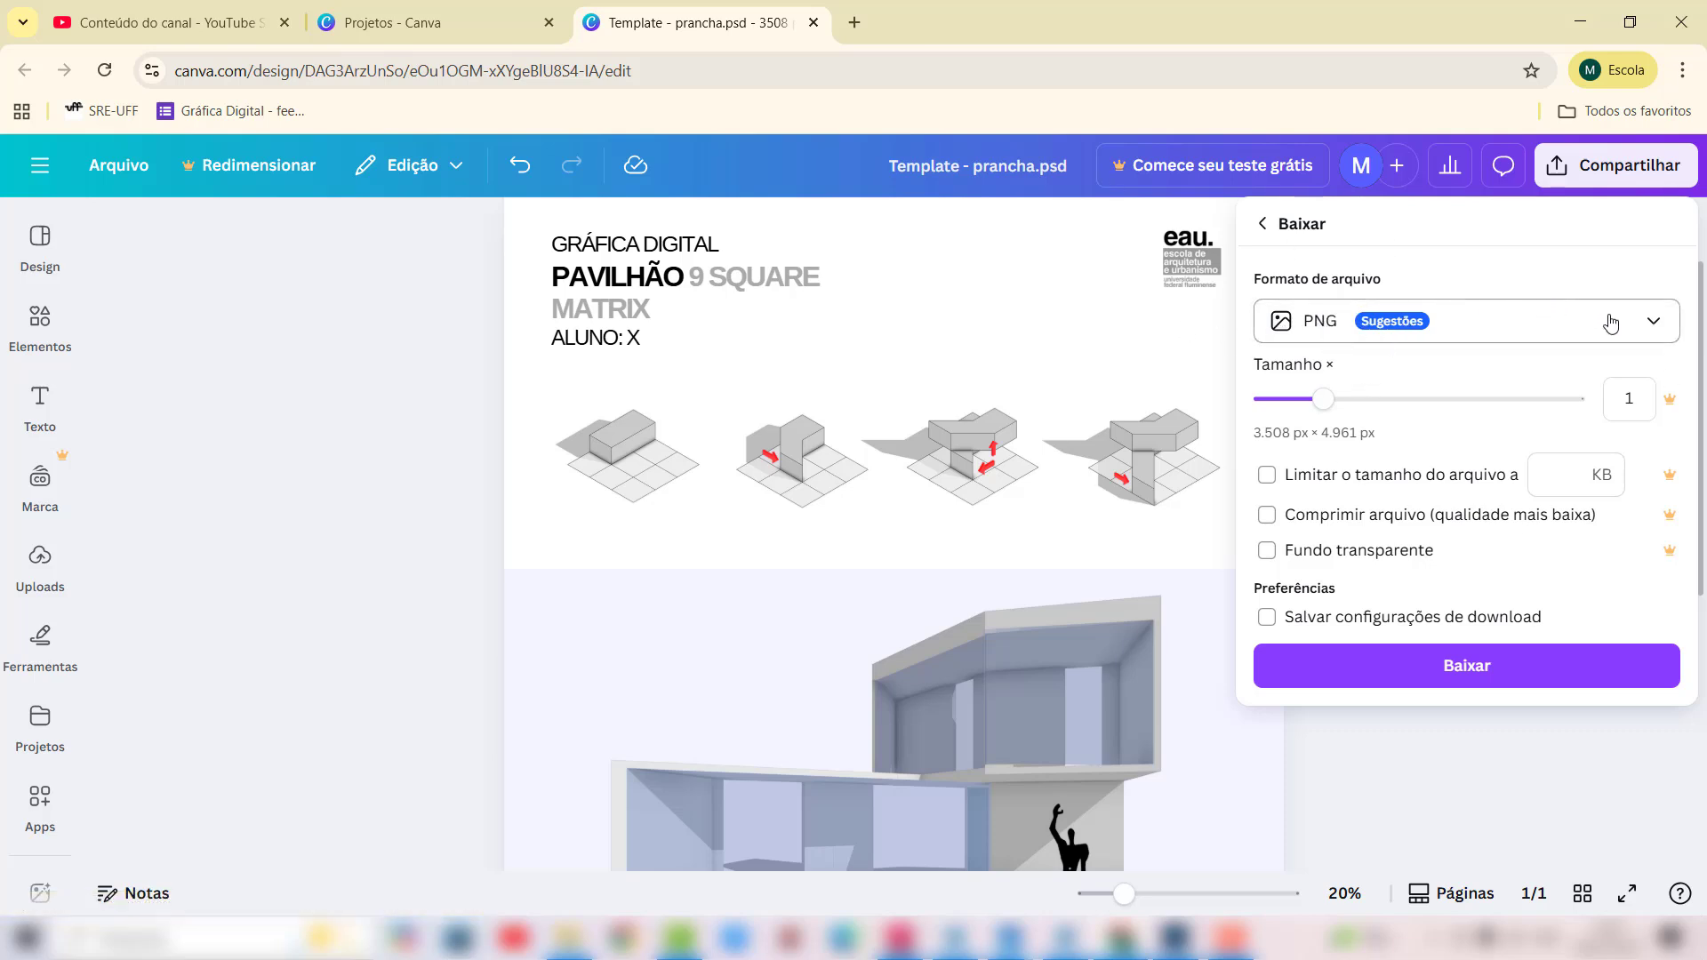
{"action": "left_click", "coordinate": [1610, 323]}
{"action": "left_click", "coordinate": [1311, 387]}
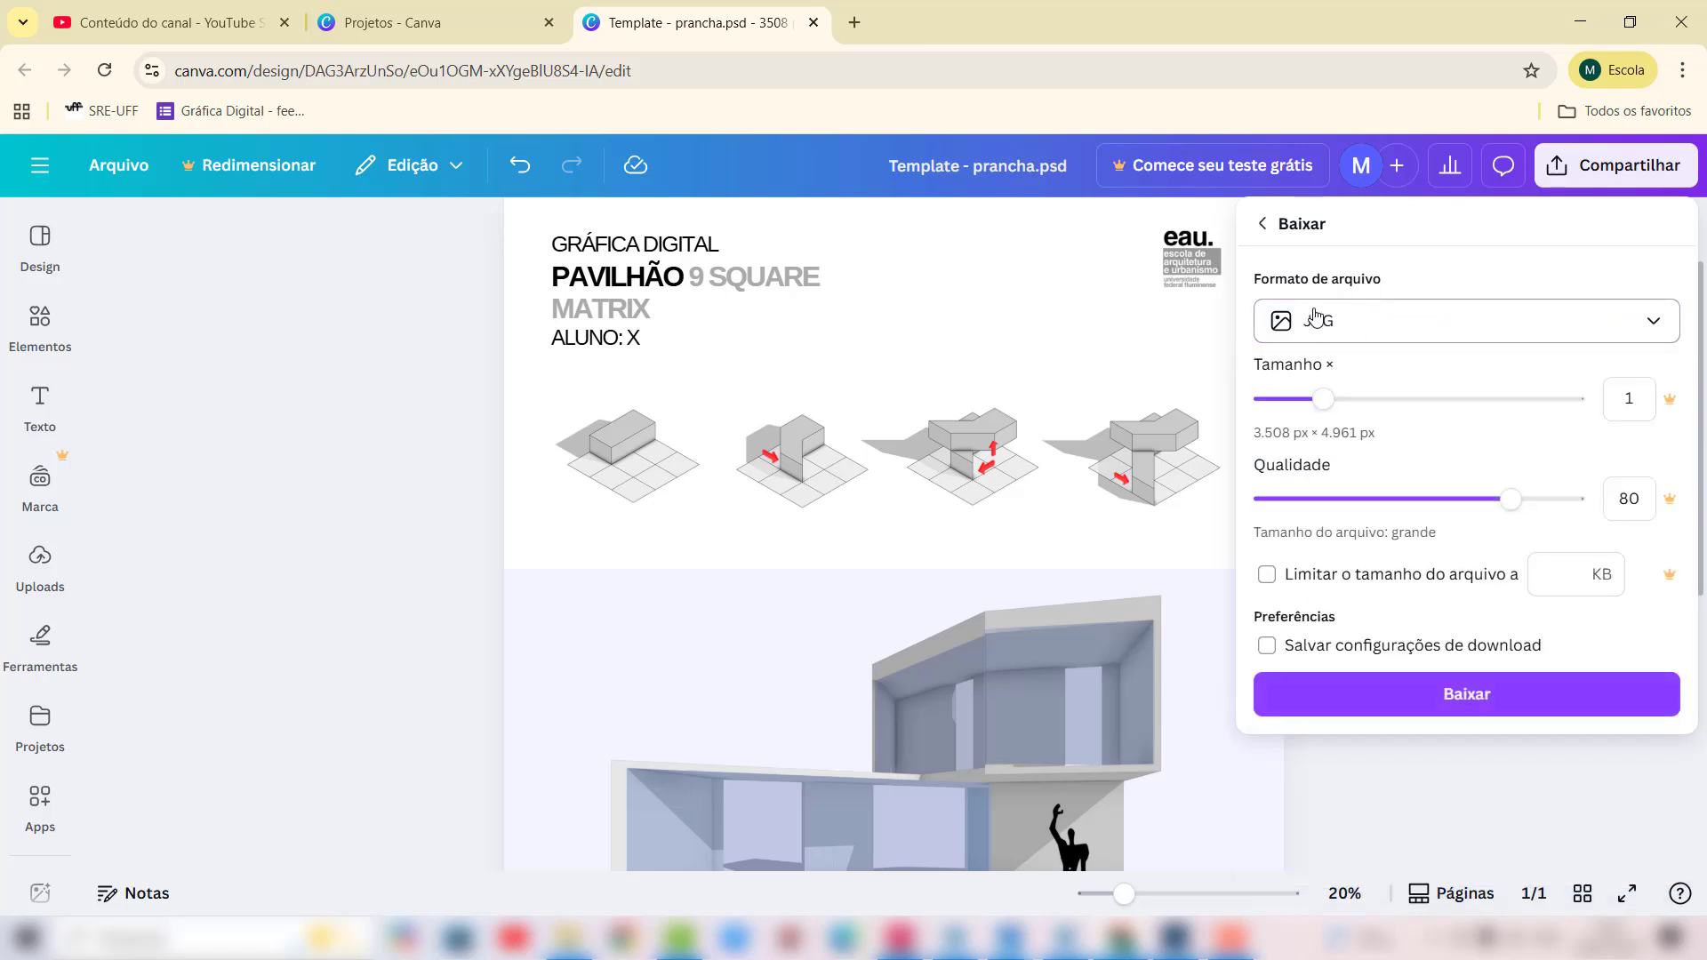
{"action": "left_click", "coordinate": [1334, 324]}
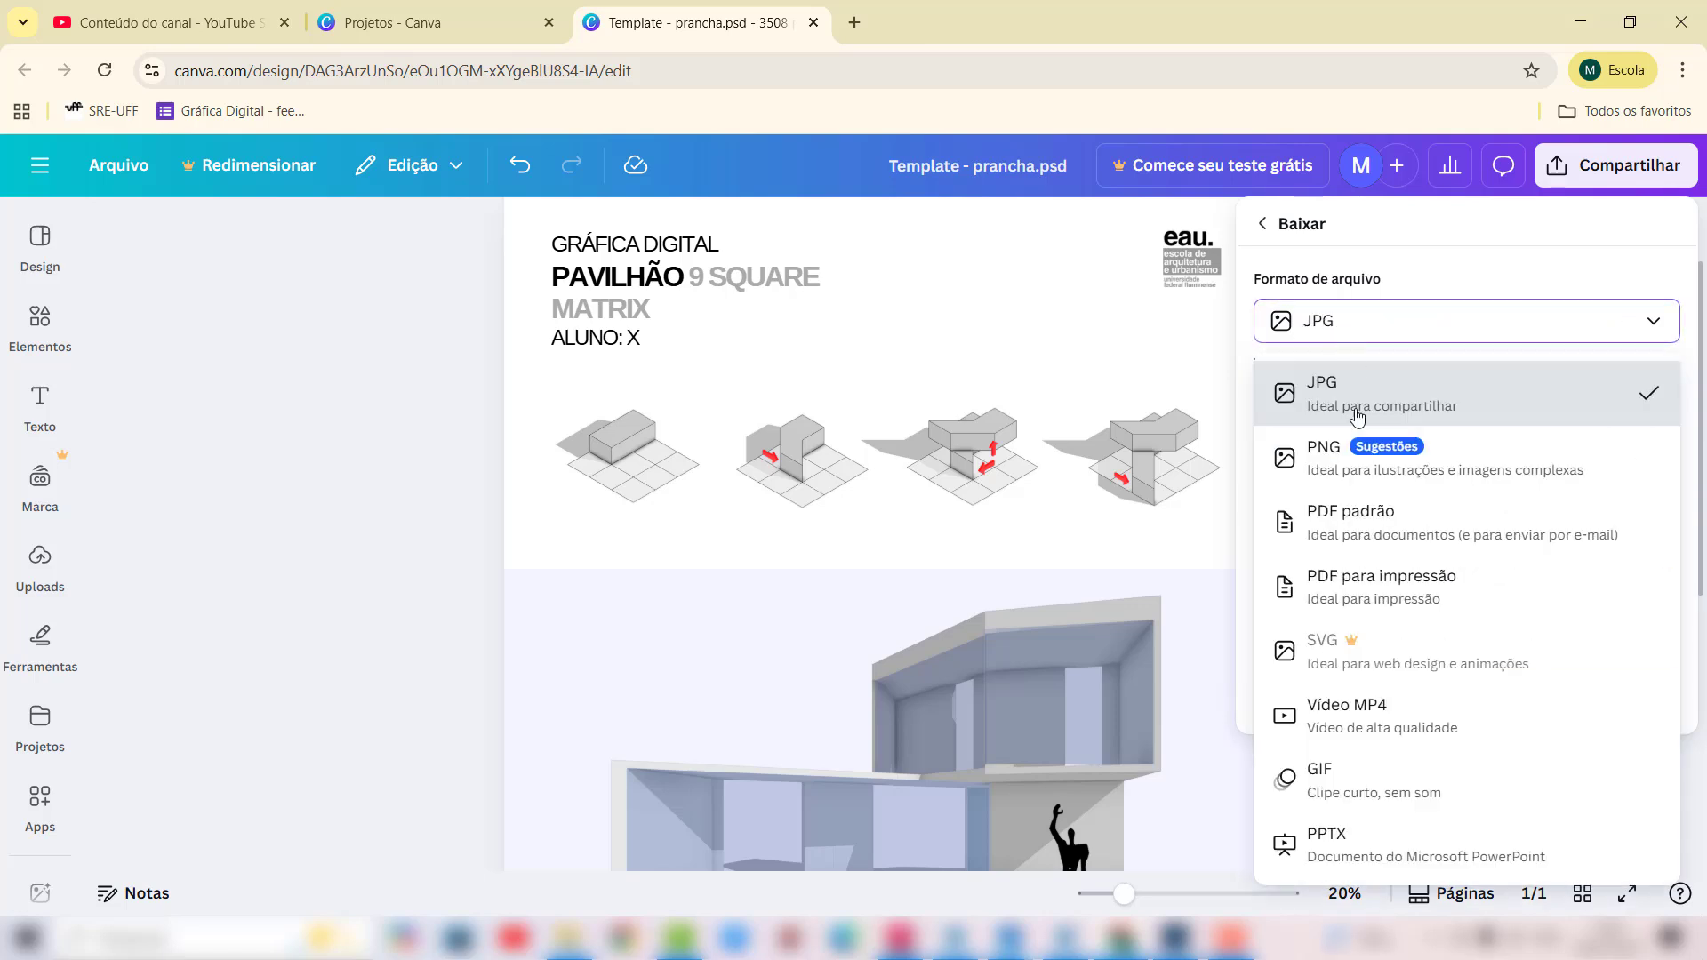
{"action": "left_click", "coordinate": [1334, 532]}
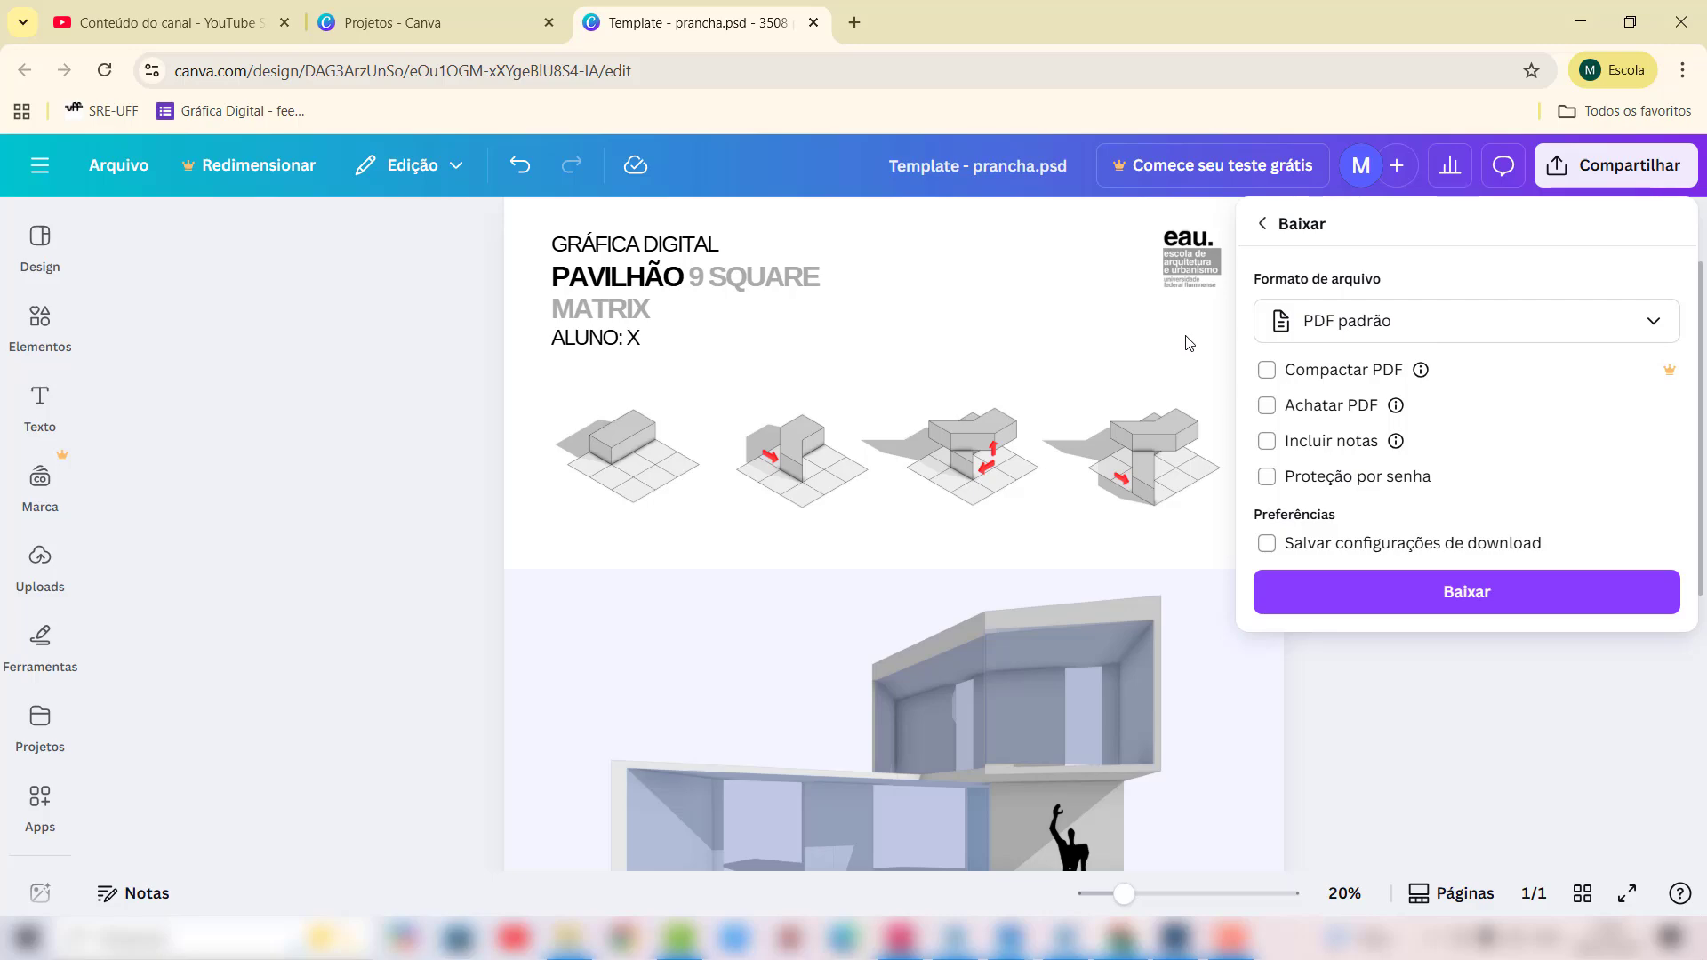
Step: Switch to Photoshop and examine the file types offered for saving a copy of the board, then cancel
{"action": "left_click", "coordinate": [1176, 939]}
{"action": "left_click", "coordinate": [50, 13]}
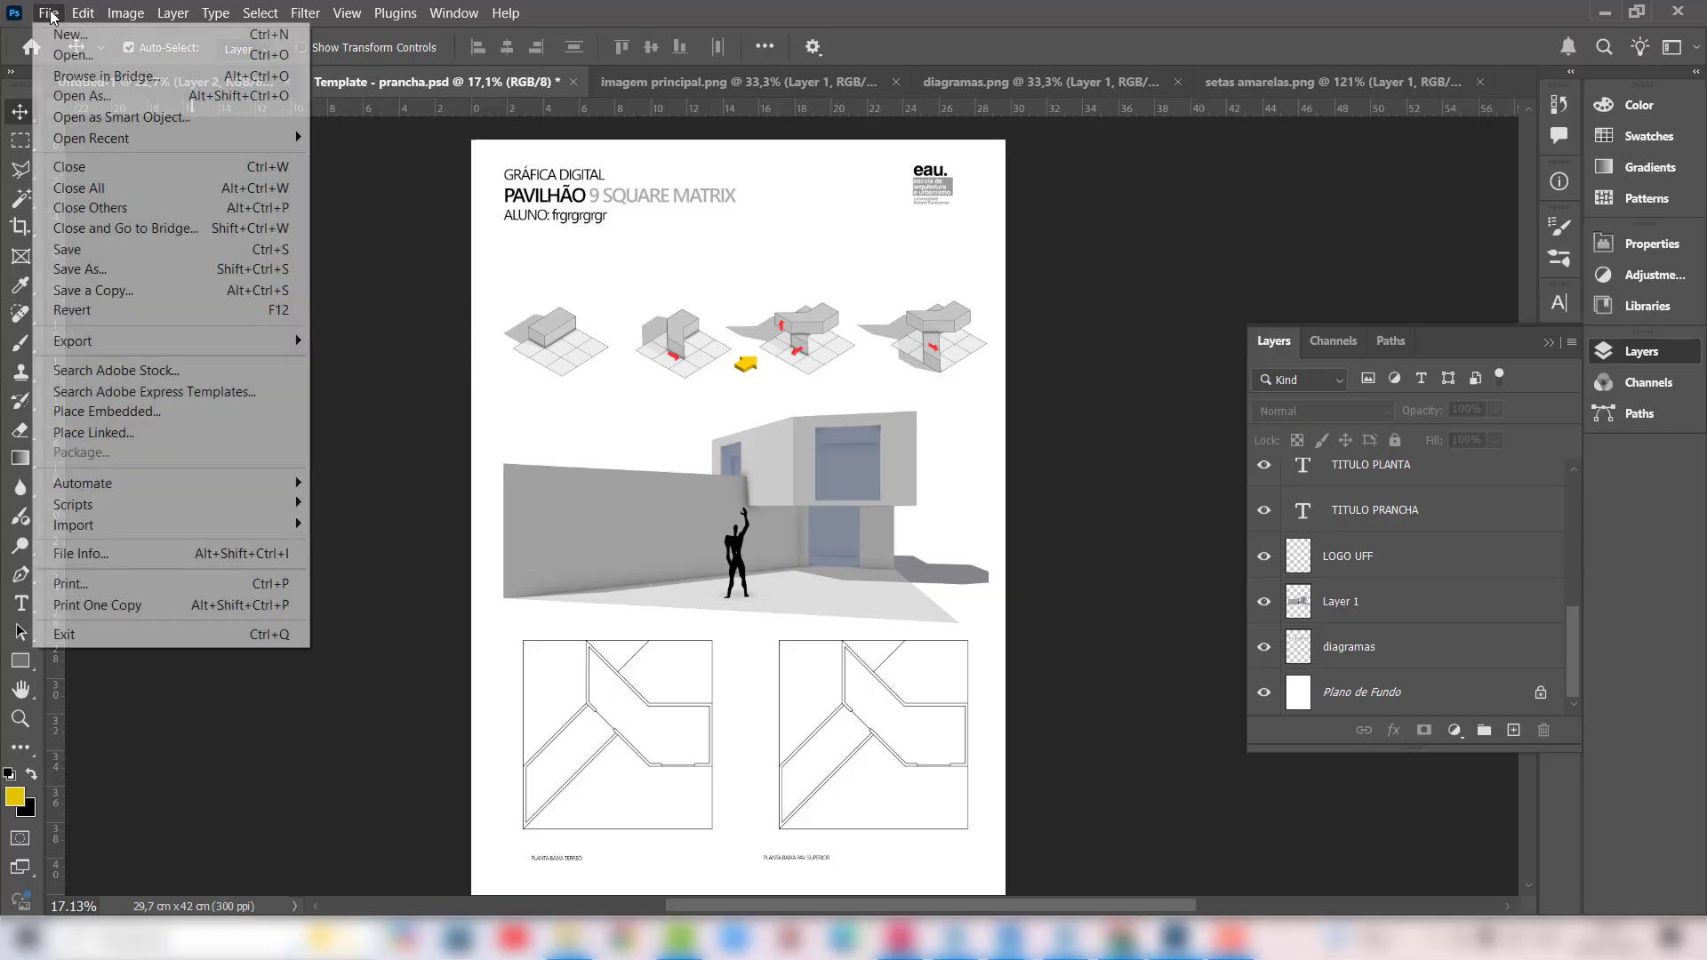
{"action": "left_click", "coordinate": [71, 292]}
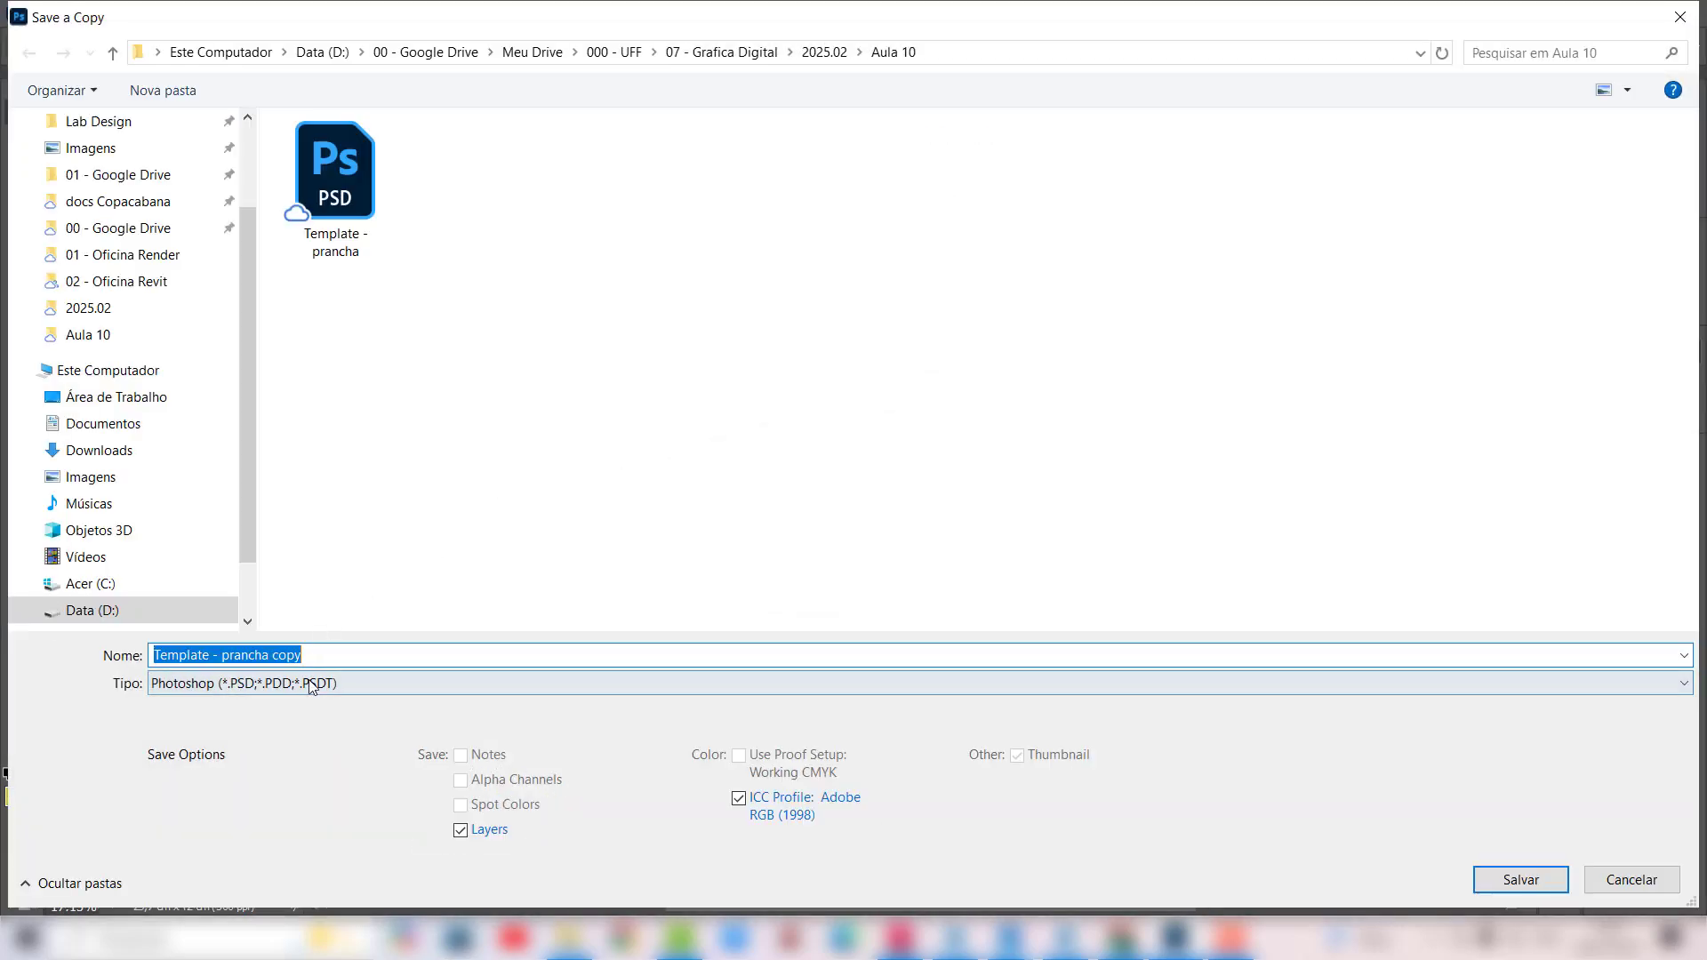
{"action": "left_click", "coordinate": [311, 682]}
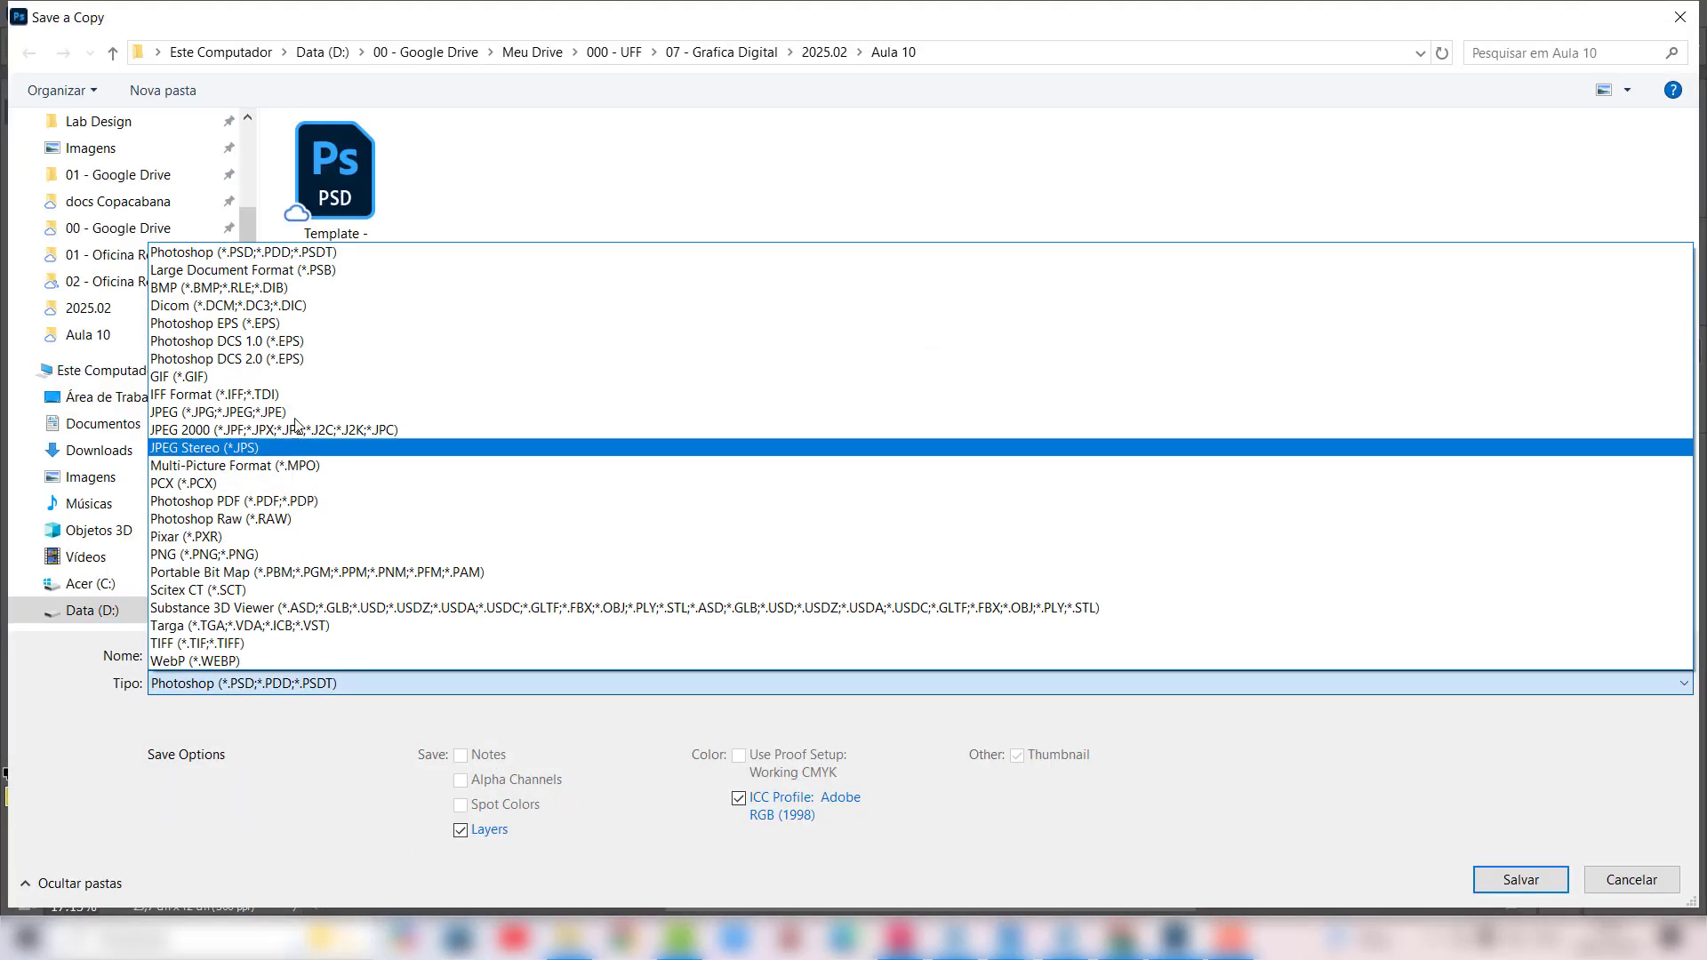
{"action": "left_click", "coordinate": [243, 689]}
{"action": "left_click", "coordinate": [269, 681]}
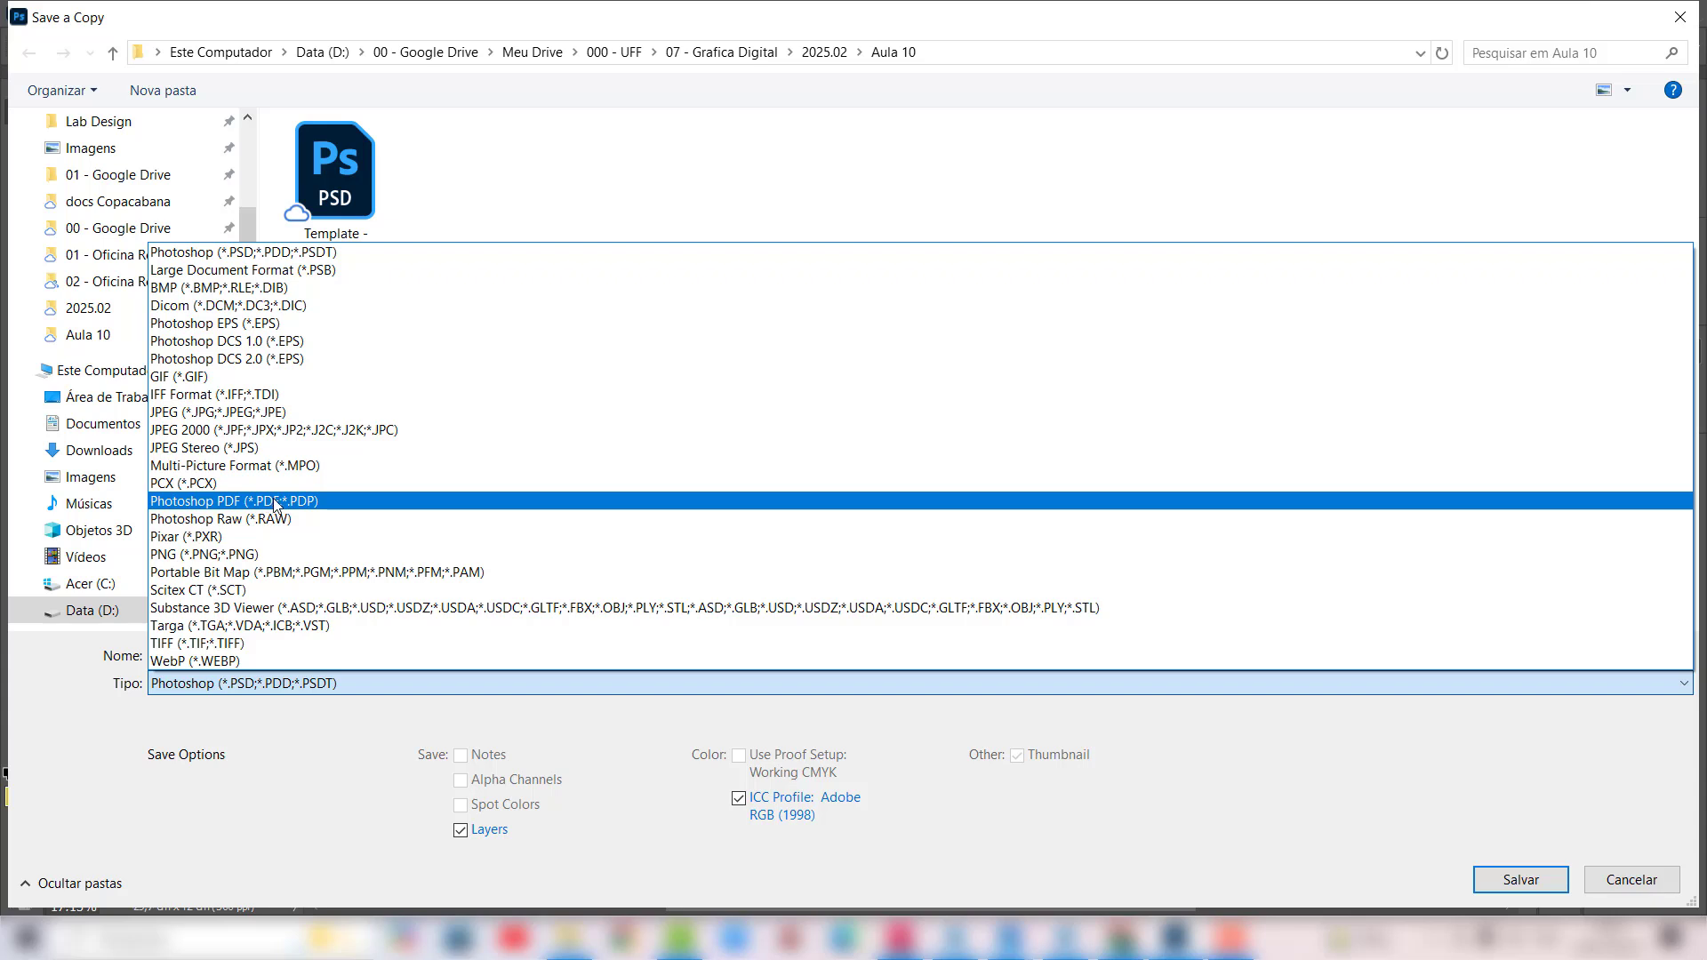
{"action": "key", "text": "Escape"}
{"action": "key", "text": "Escape"}
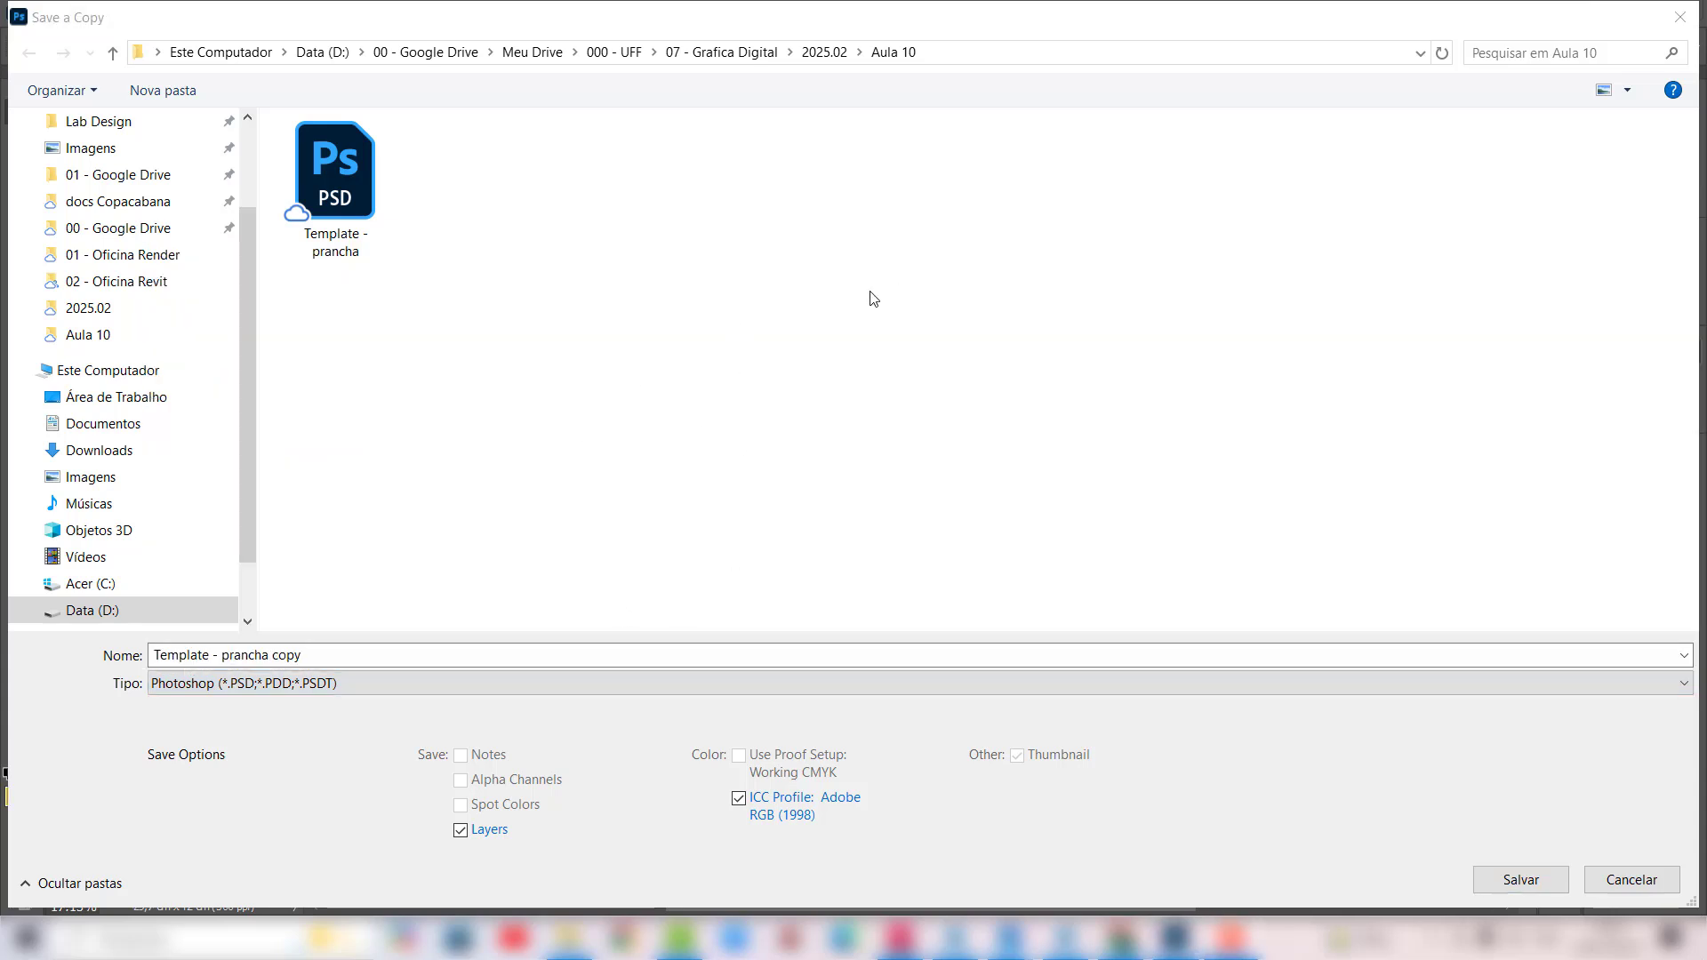